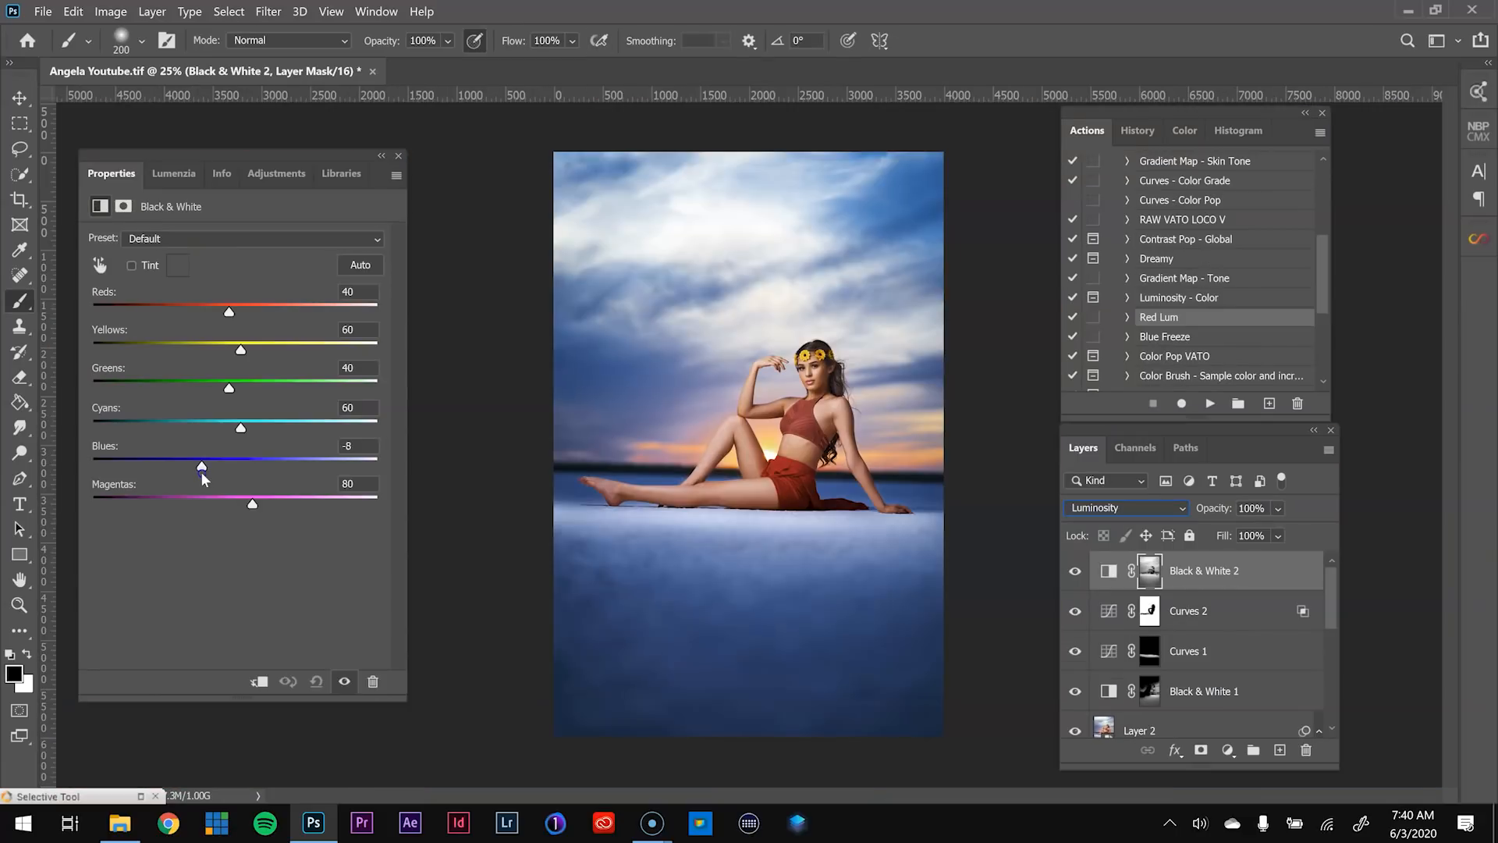
- Lower the Blues value of the Black & White 2 adjustment layer slightly
{"action": "left_click_drag", "start_coordinate": [200, 471], "coordinate": [195, 475]}
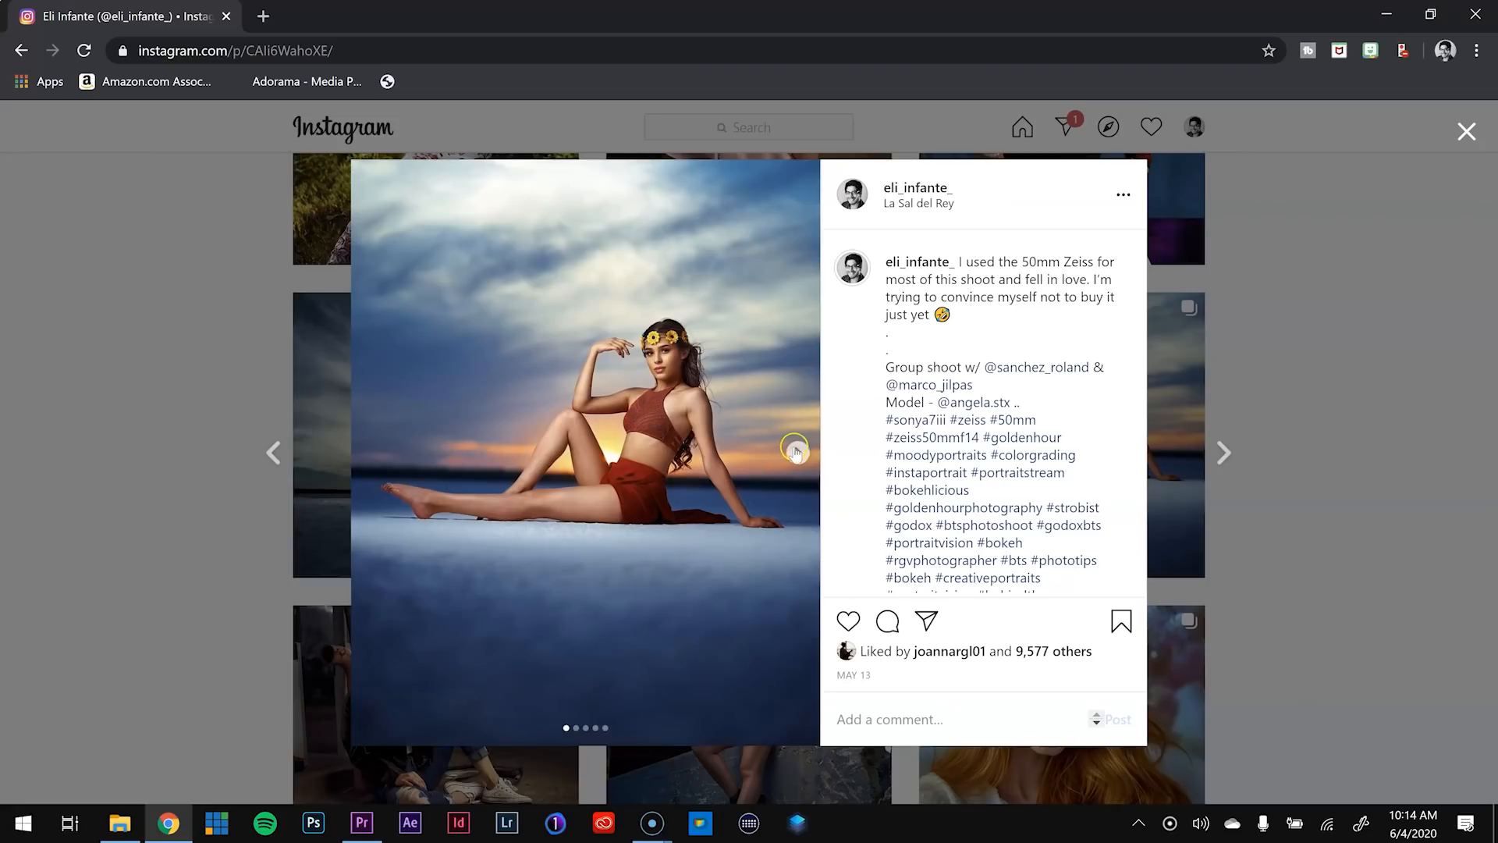
- Switch to Chrome and view the successive images of the open Instagram post about the beach portrait shoot
{"action": "left_click", "coordinate": [795, 451]}
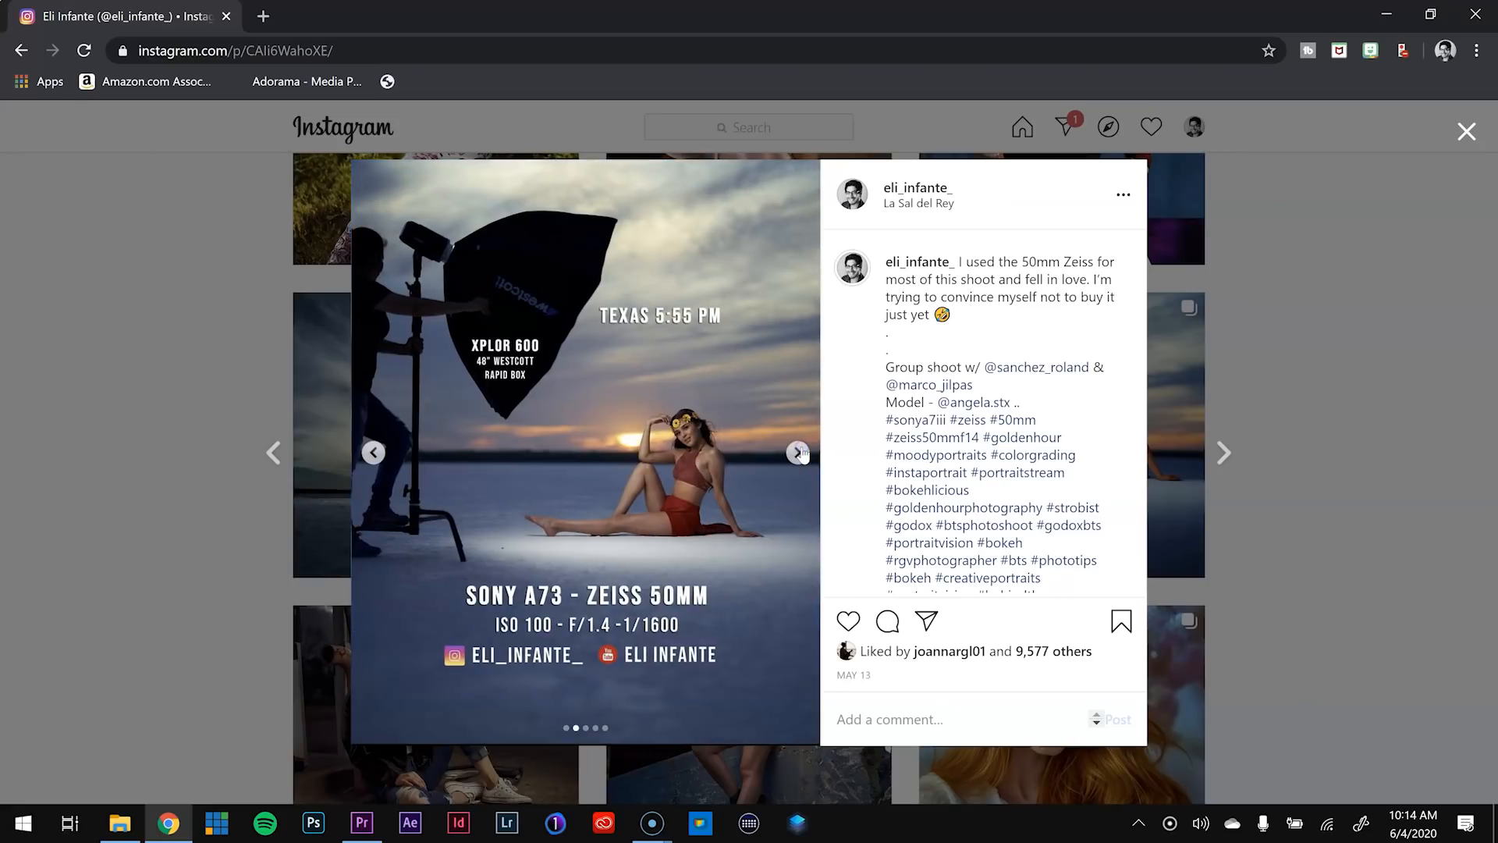
{"action": "left_click", "coordinate": [798, 452]}
{"action": "left_click", "coordinate": [798, 452]}
{"action": "left_click", "coordinate": [589, 465]}
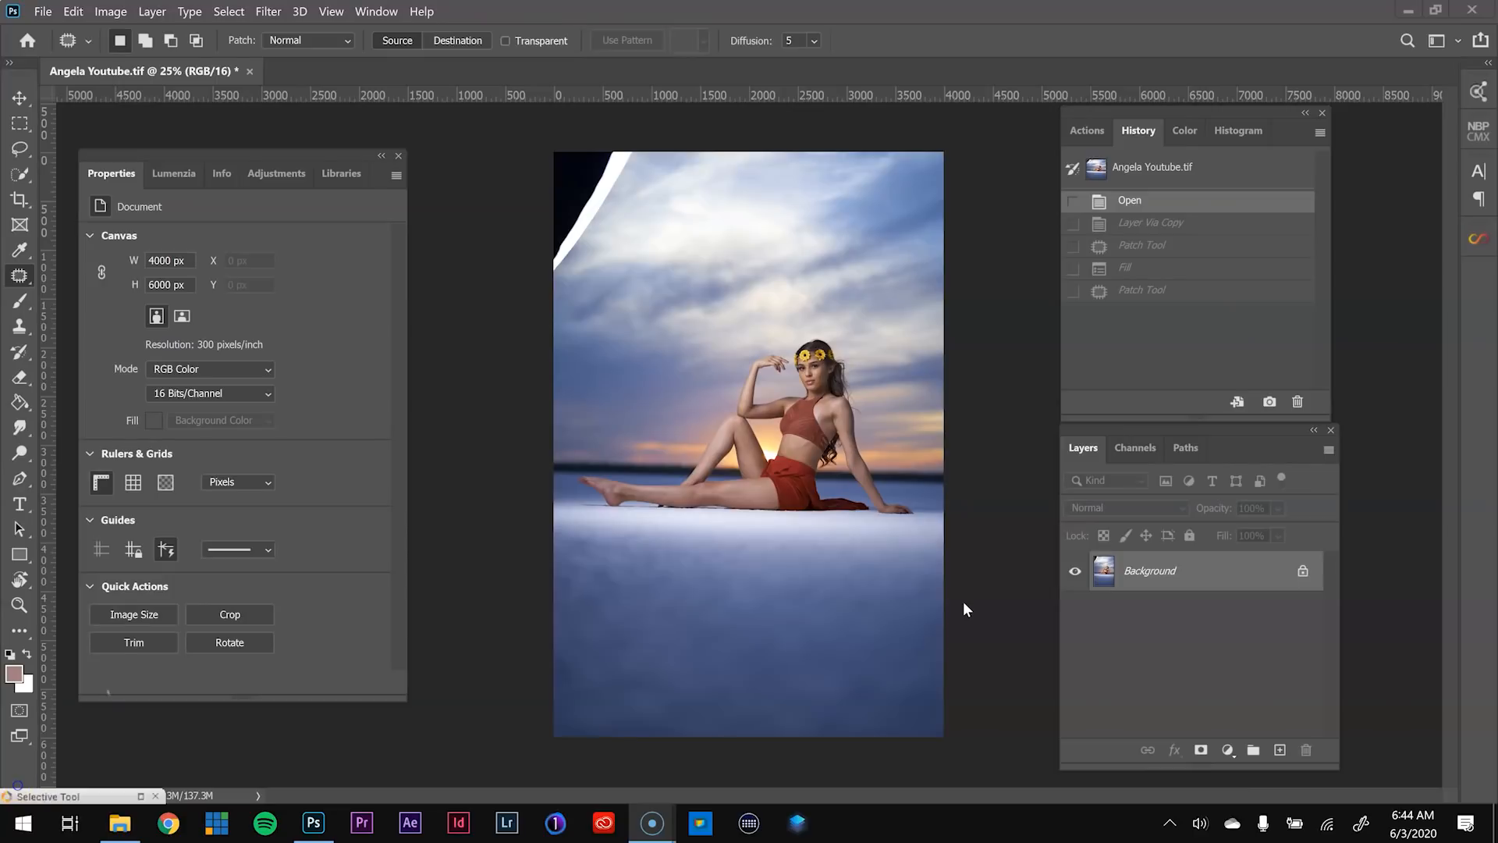
- Switch to Photoshop and run the "1) Clean Up Layer" action on the portrait's background
{"action": "left_click", "coordinate": [1087, 131]}
{"action": "left_click", "coordinate": [1197, 403]}
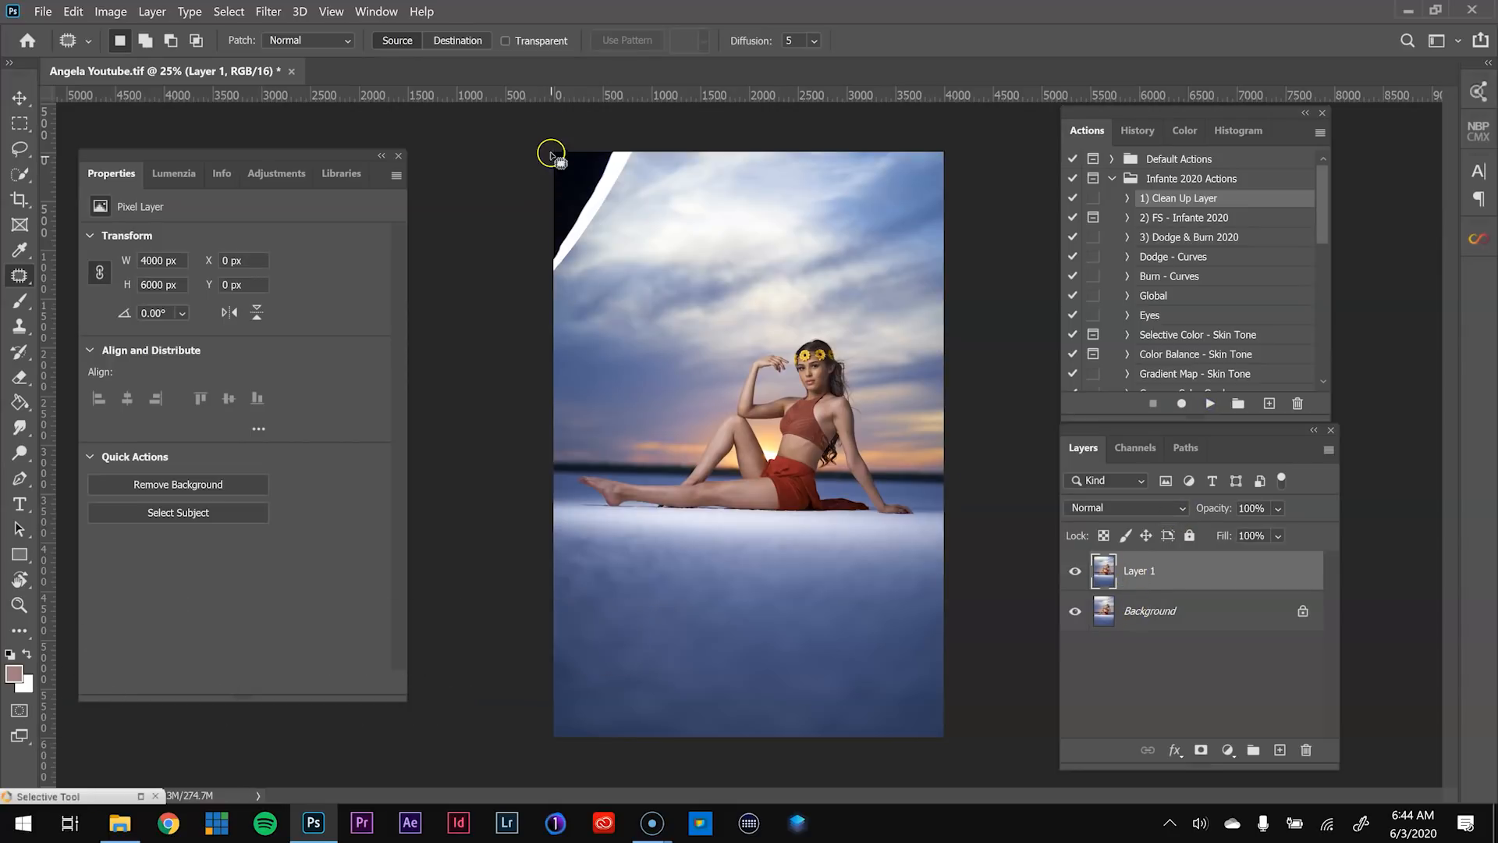
- Outline the softbox in the sky's upper left corner with the Patch tool, fill it with Content-Aware at 100% opacity, and deselect
{"action": "key", "text": "z"}
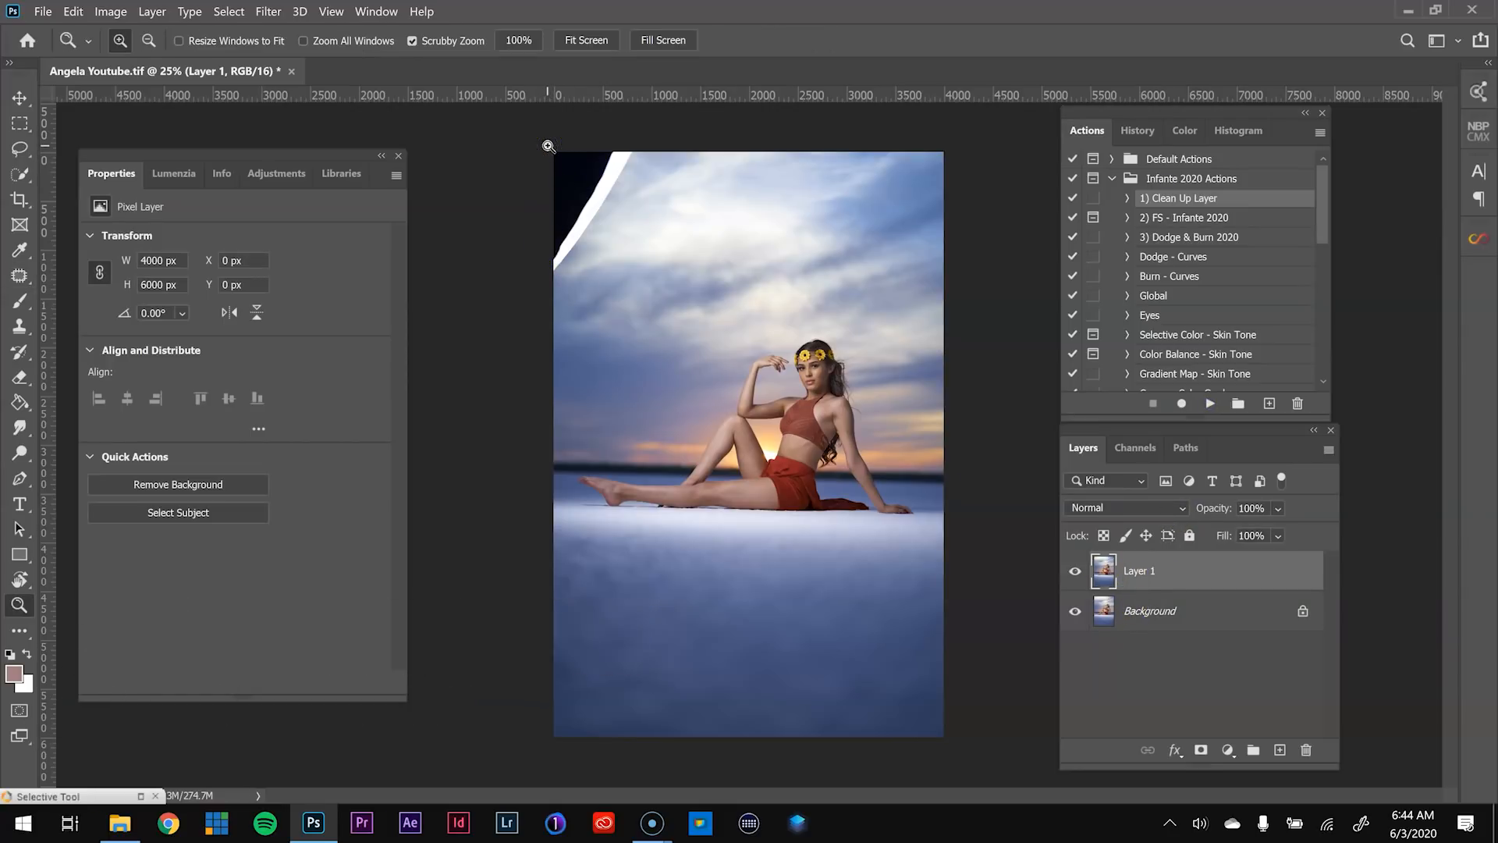
{"action": "left_click", "coordinate": [551, 146]}
{"action": "left_click", "coordinate": [551, 146]}
{"action": "left_click_drag", "start_coordinate": [664, 275], "coordinate": [625, 372]}
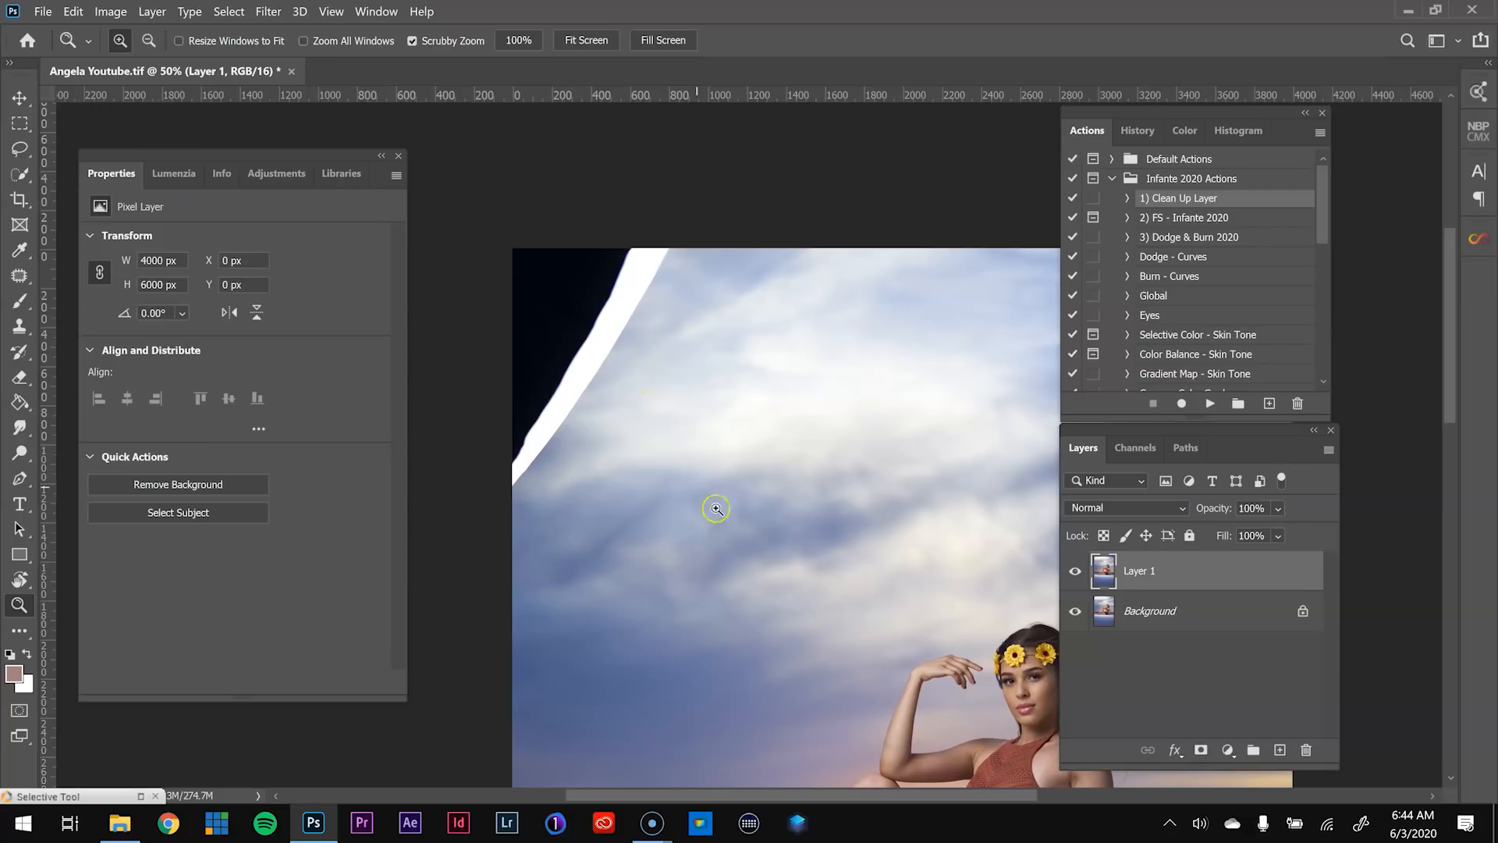
{"action": "key", "text": "j"}
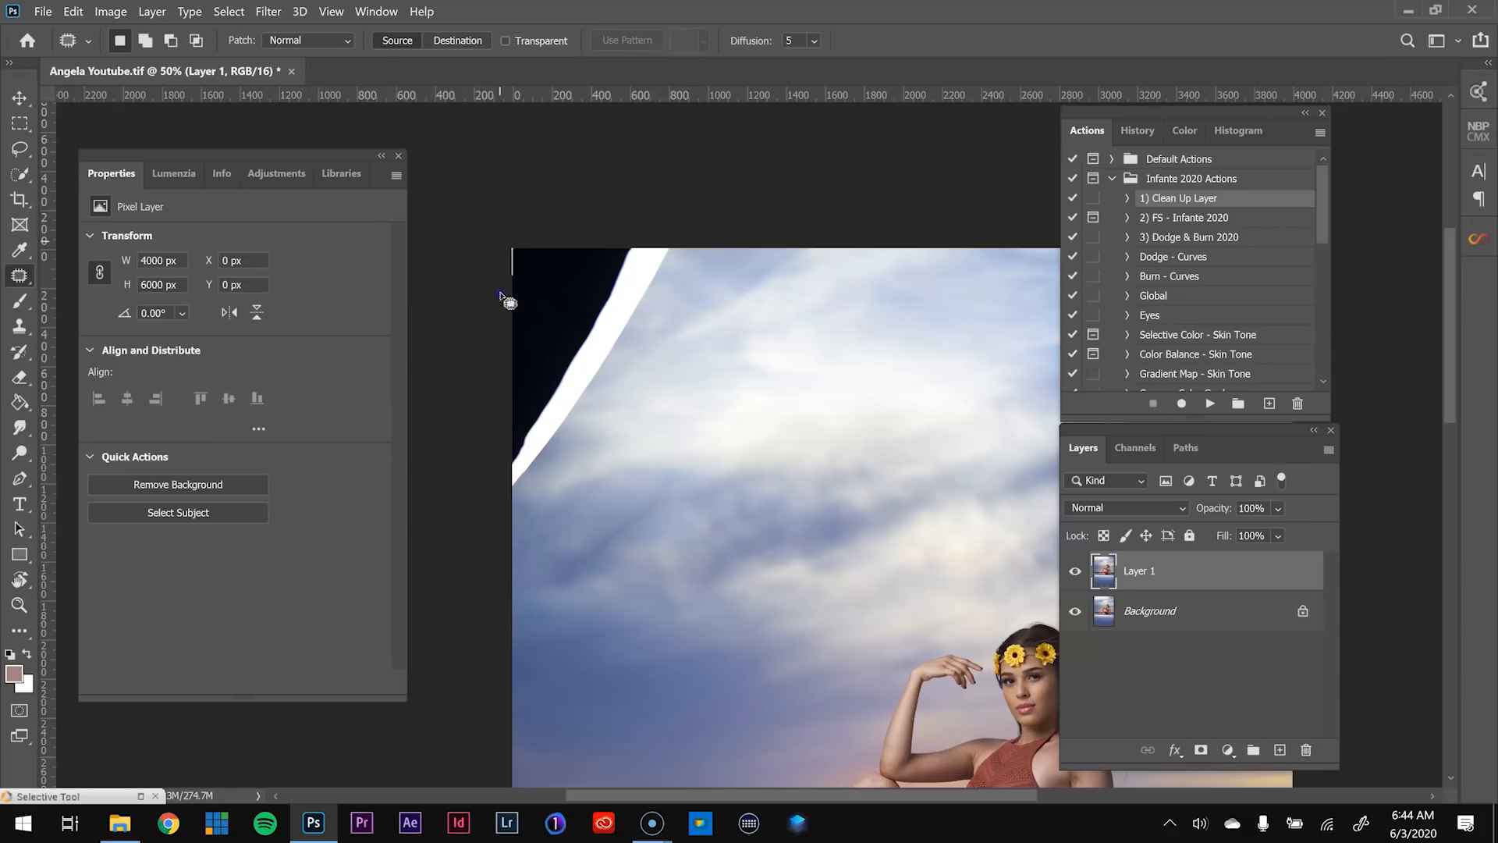
{"action": "mouse_move", "coordinate": [511, 512]}
{"action": "left_mouse_down"}
{"action": "mouse_move", "coordinate": [607, 427]}
{"action": "mouse_move", "coordinate": [697, 291]}
{"action": "mouse_move", "coordinate": [714, 232]}
{"action": "left_mouse_up"}
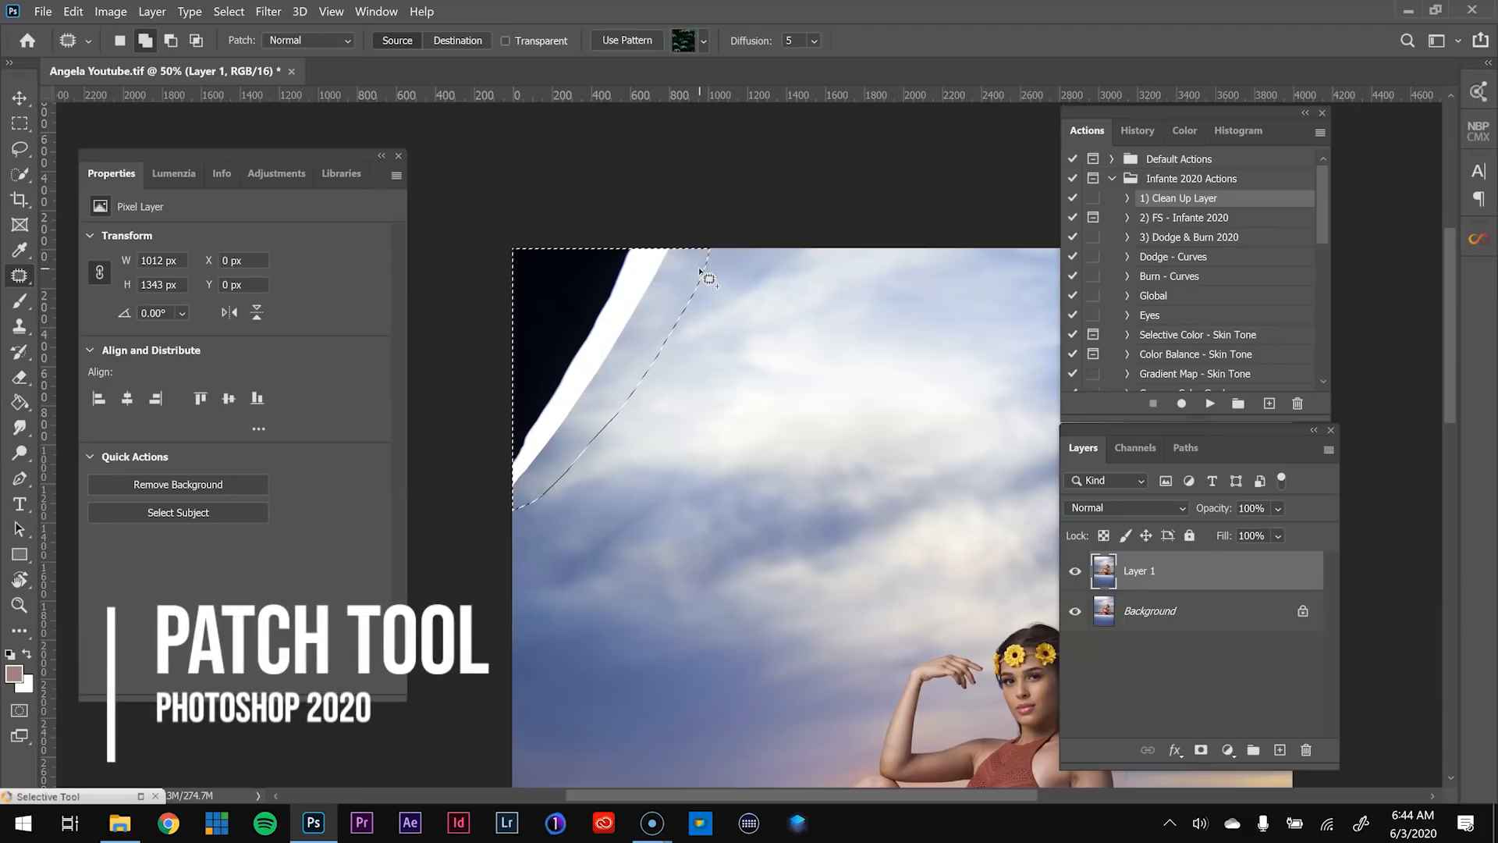
{"action": "key", "text": "shift+F5"}
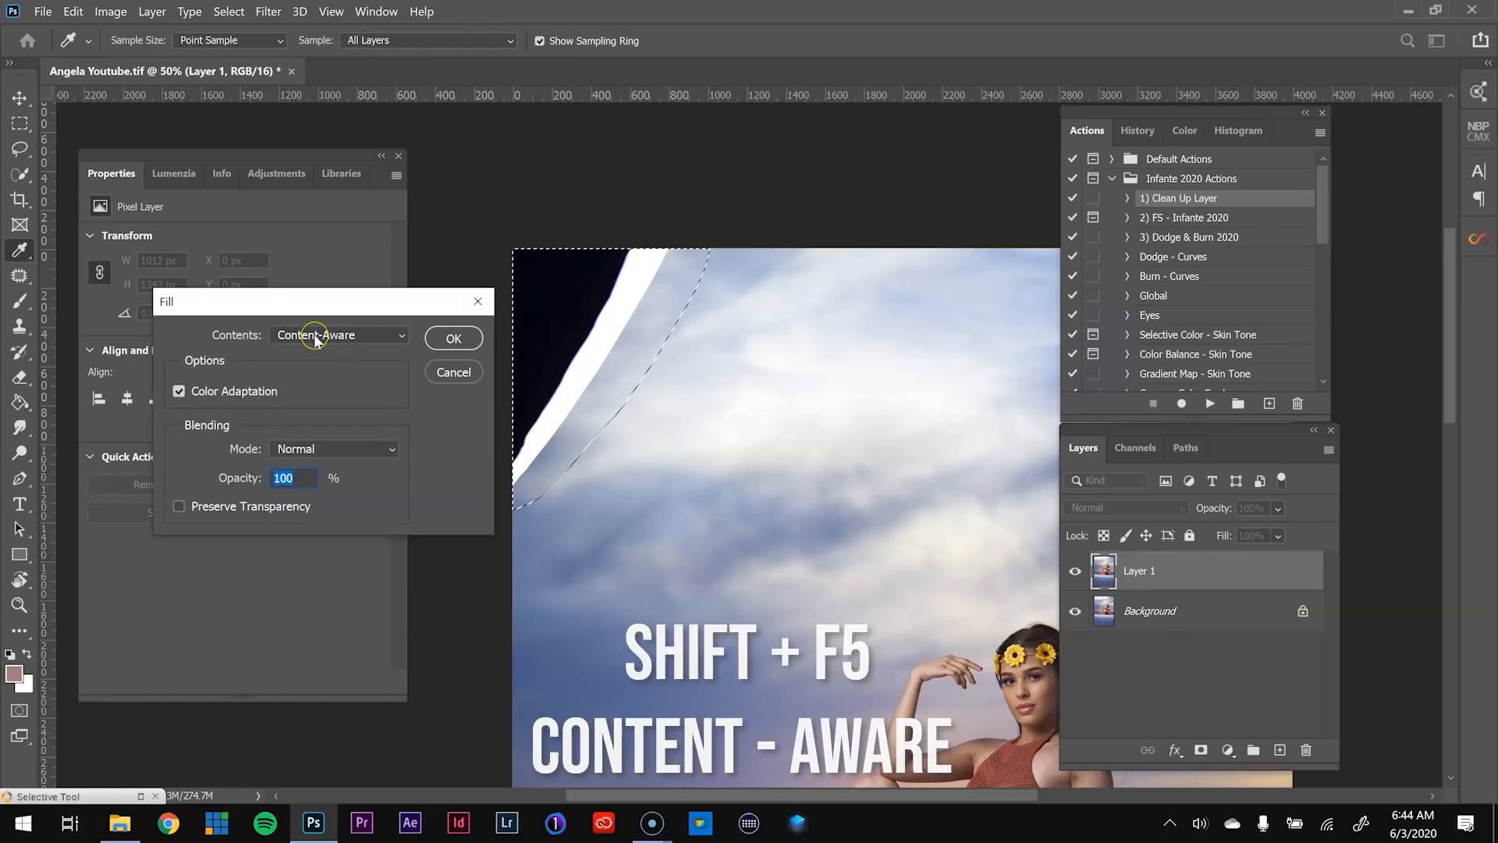
{"action": "left_click", "coordinate": [446, 336]}
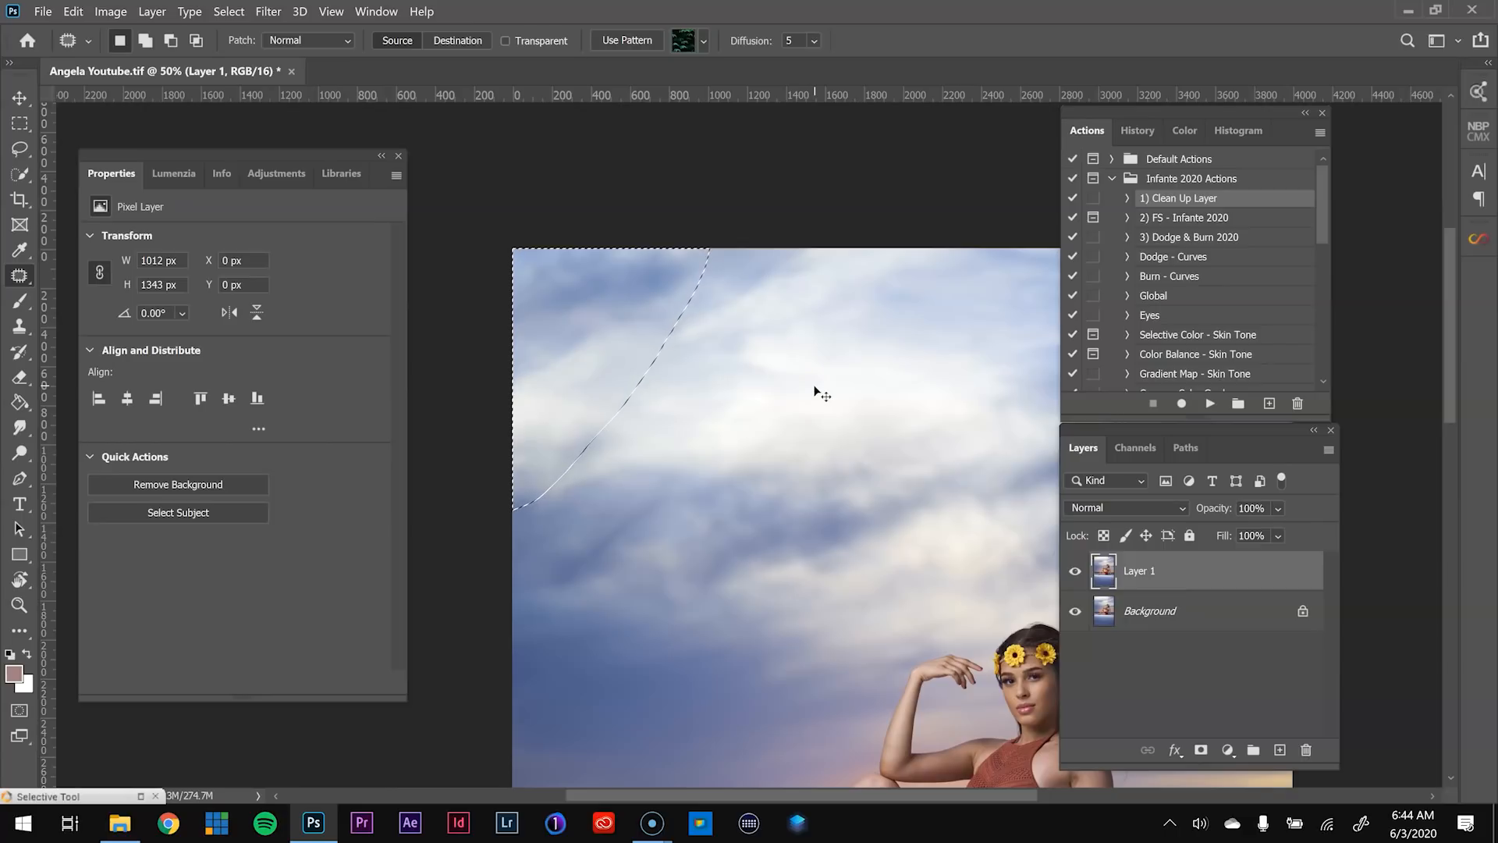
{"action": "key", "text": "ctrl+d"}
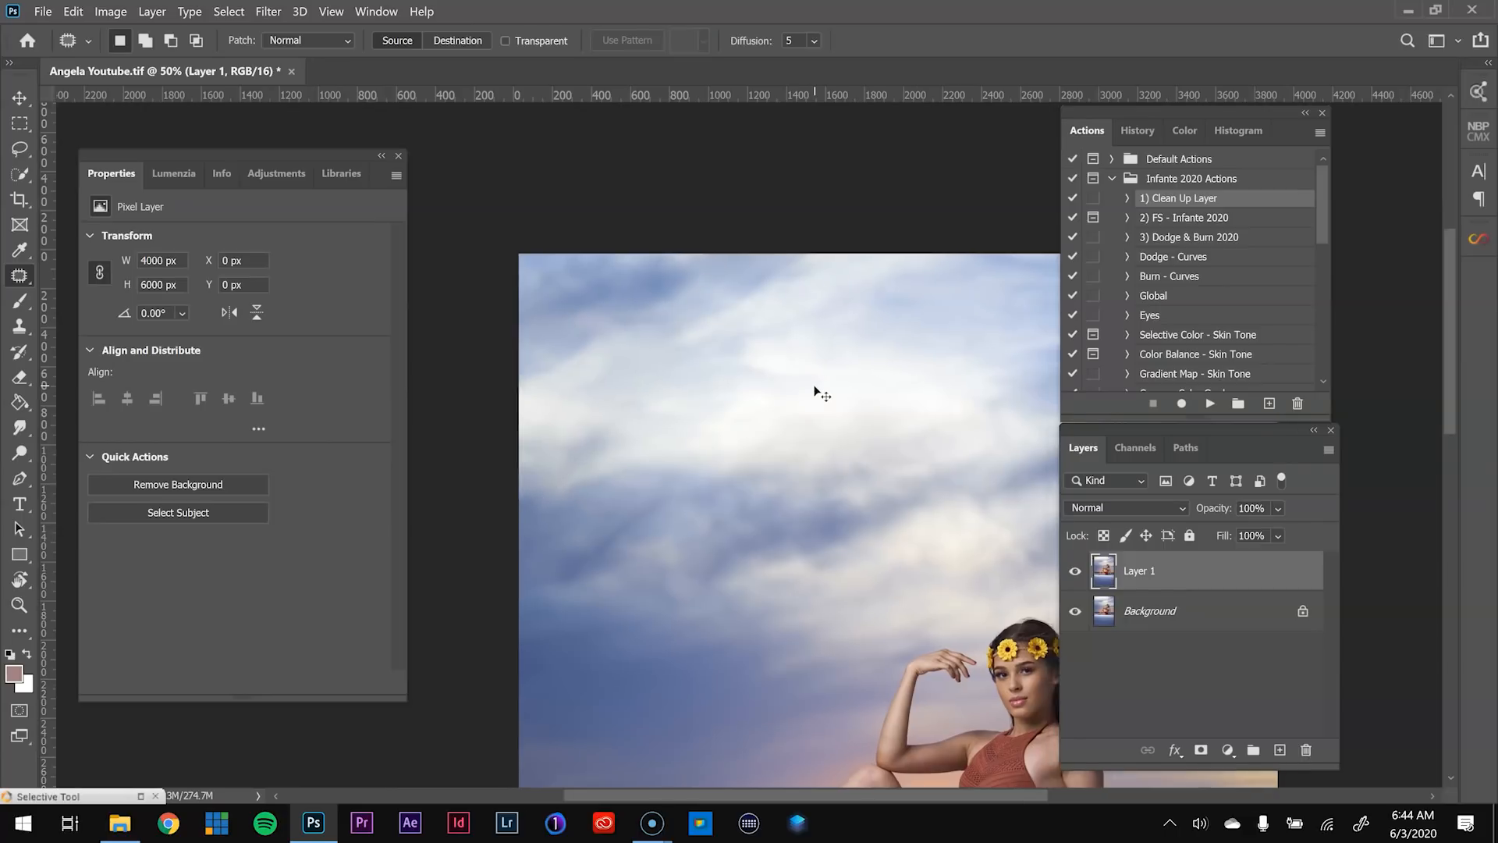
- Run the "2) FS - Infante 2020" frequency separation action on the cleaned-up layer
{"action": "key", "text": "ctrl+minus"}
{"action": "key", "text": "ctrl+minus"}
{"action": "key", "text": "ctrl+minus"}
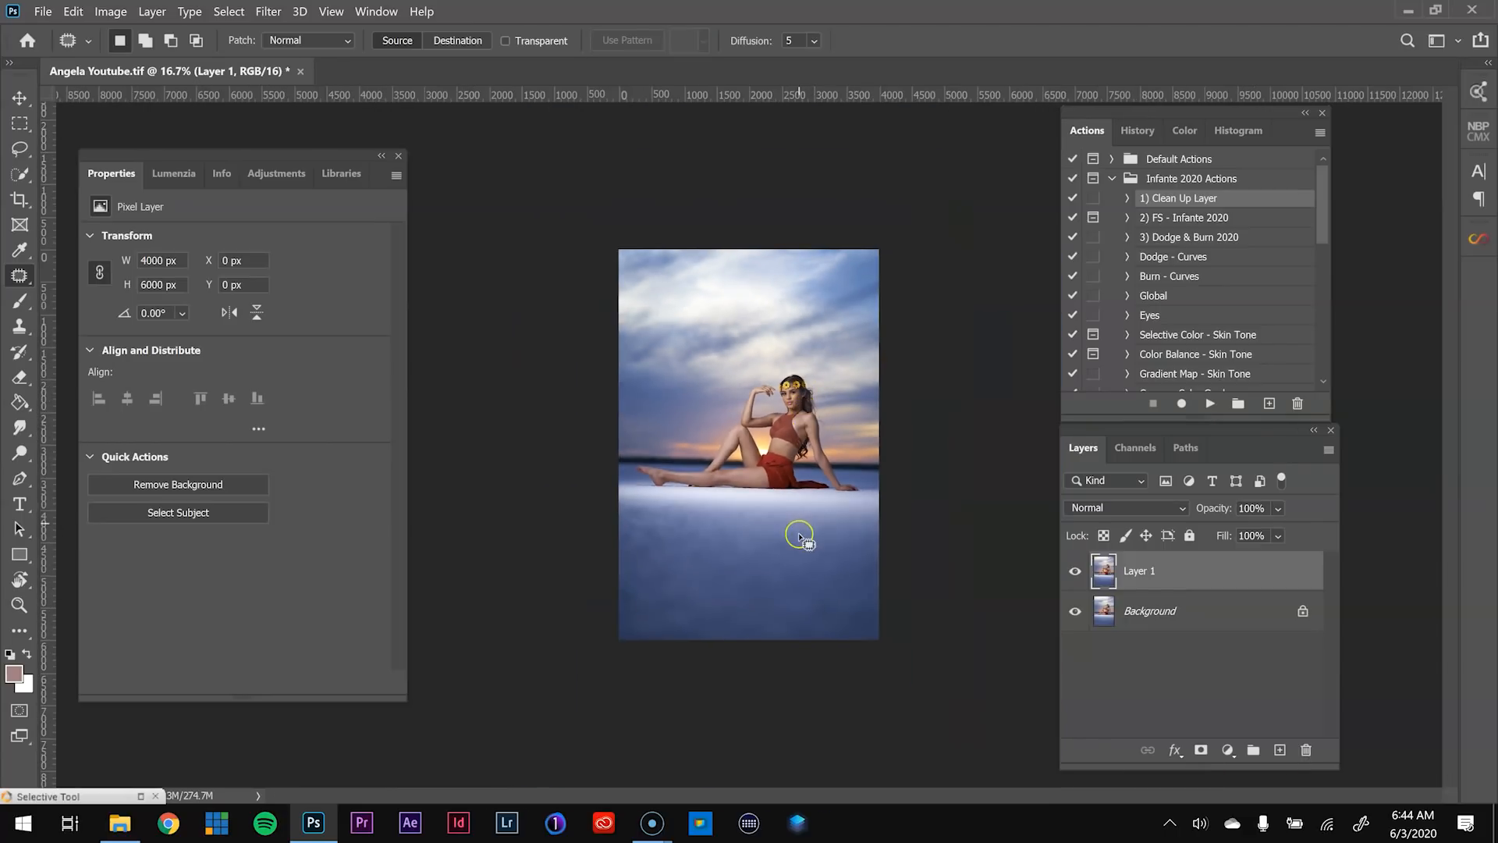
{"action": "key", "text": "z"}
{"action": "key", "text": "ctrl+plus"}
{"action": "key", "text": "ctrl+plus"}
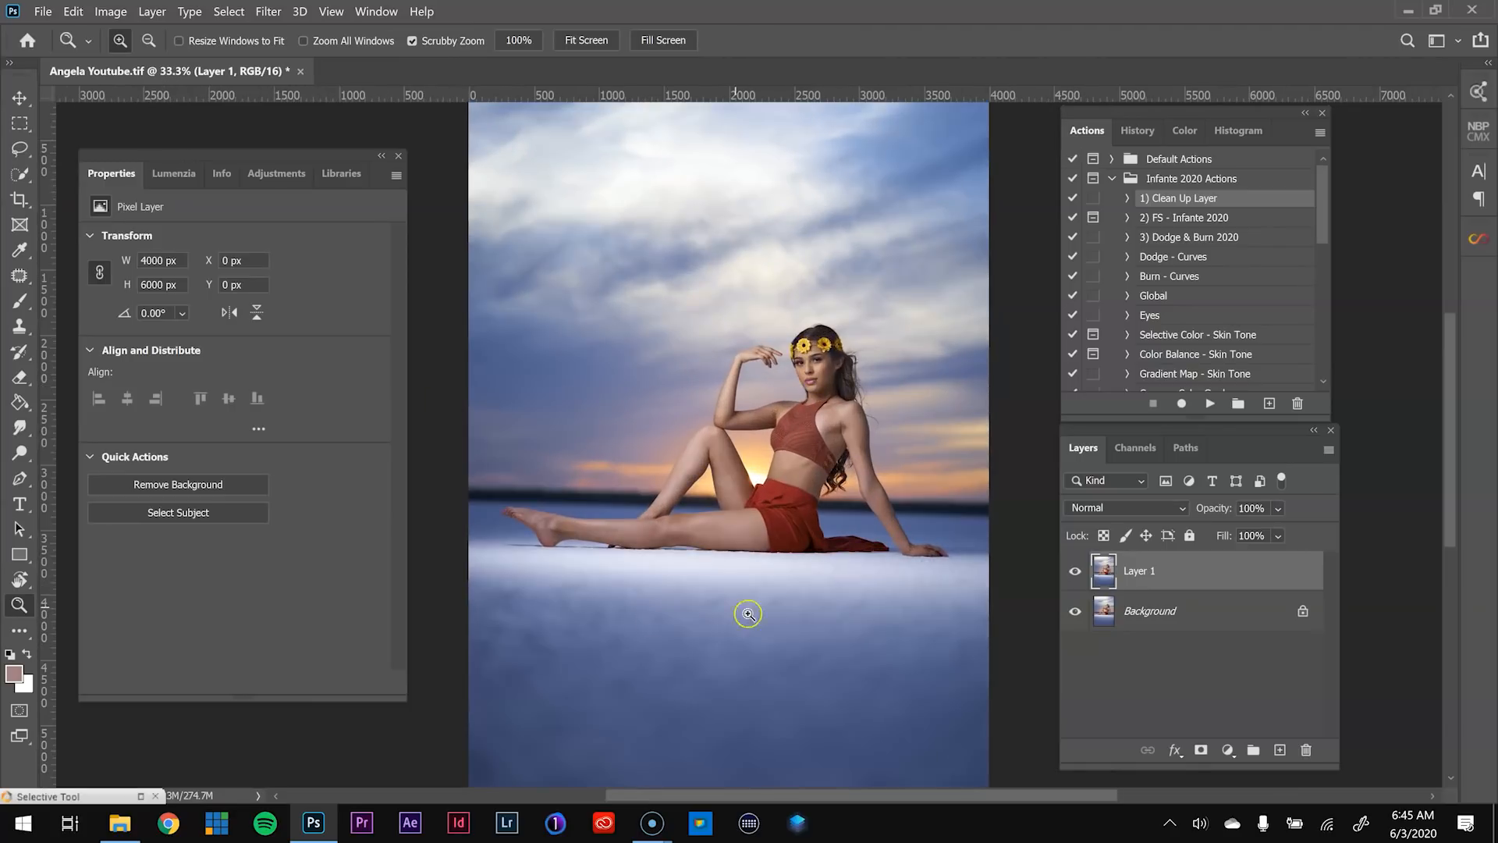
{"action": "left_click_drag", "start_coordinate": [777, 402], "coordinate": [768, 421]}
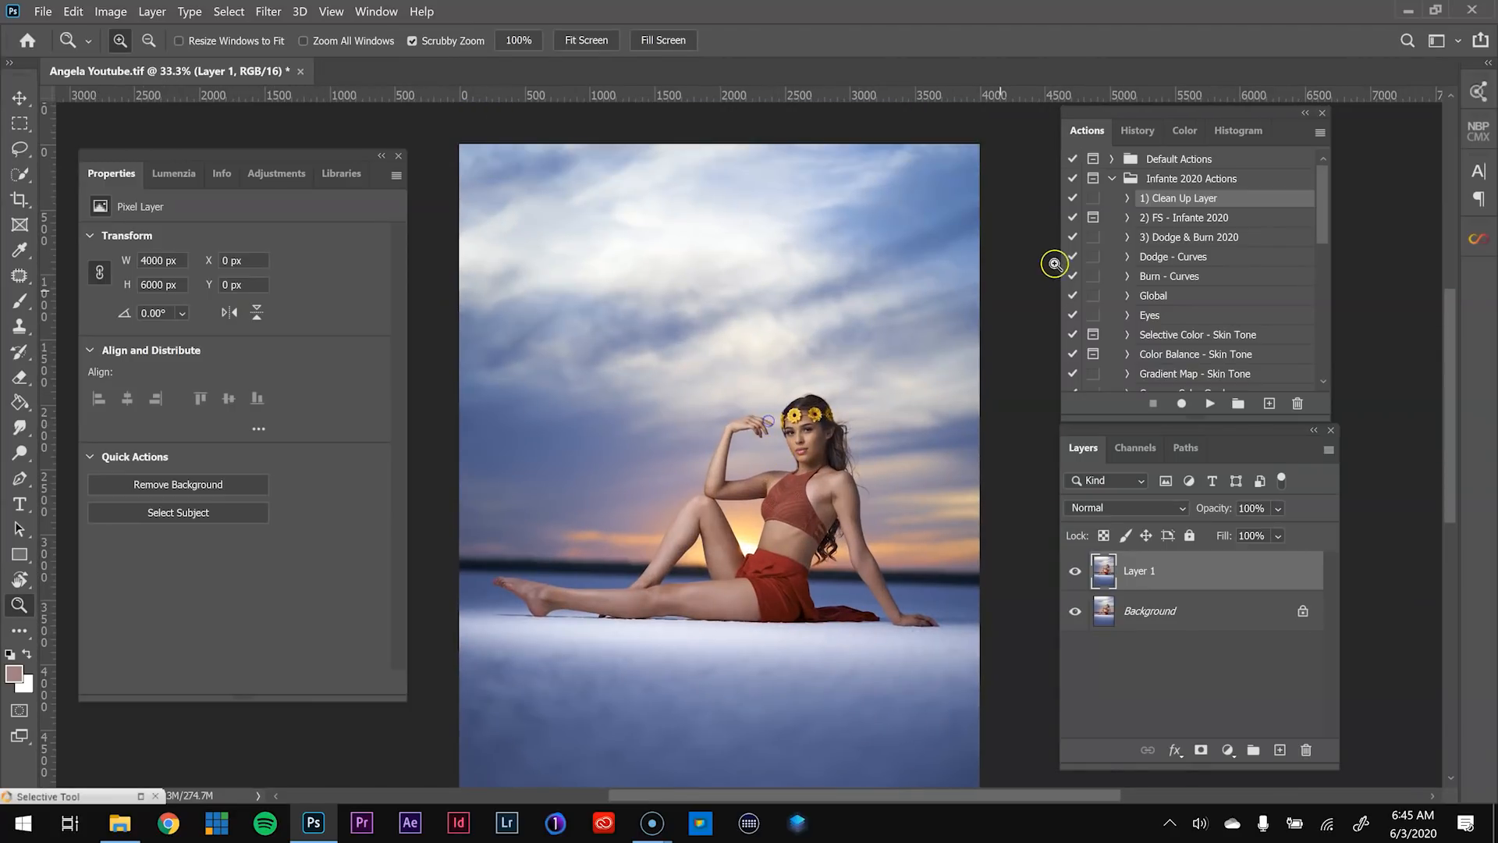
{"action": "left_click", "coordinate": [1170, 222]}
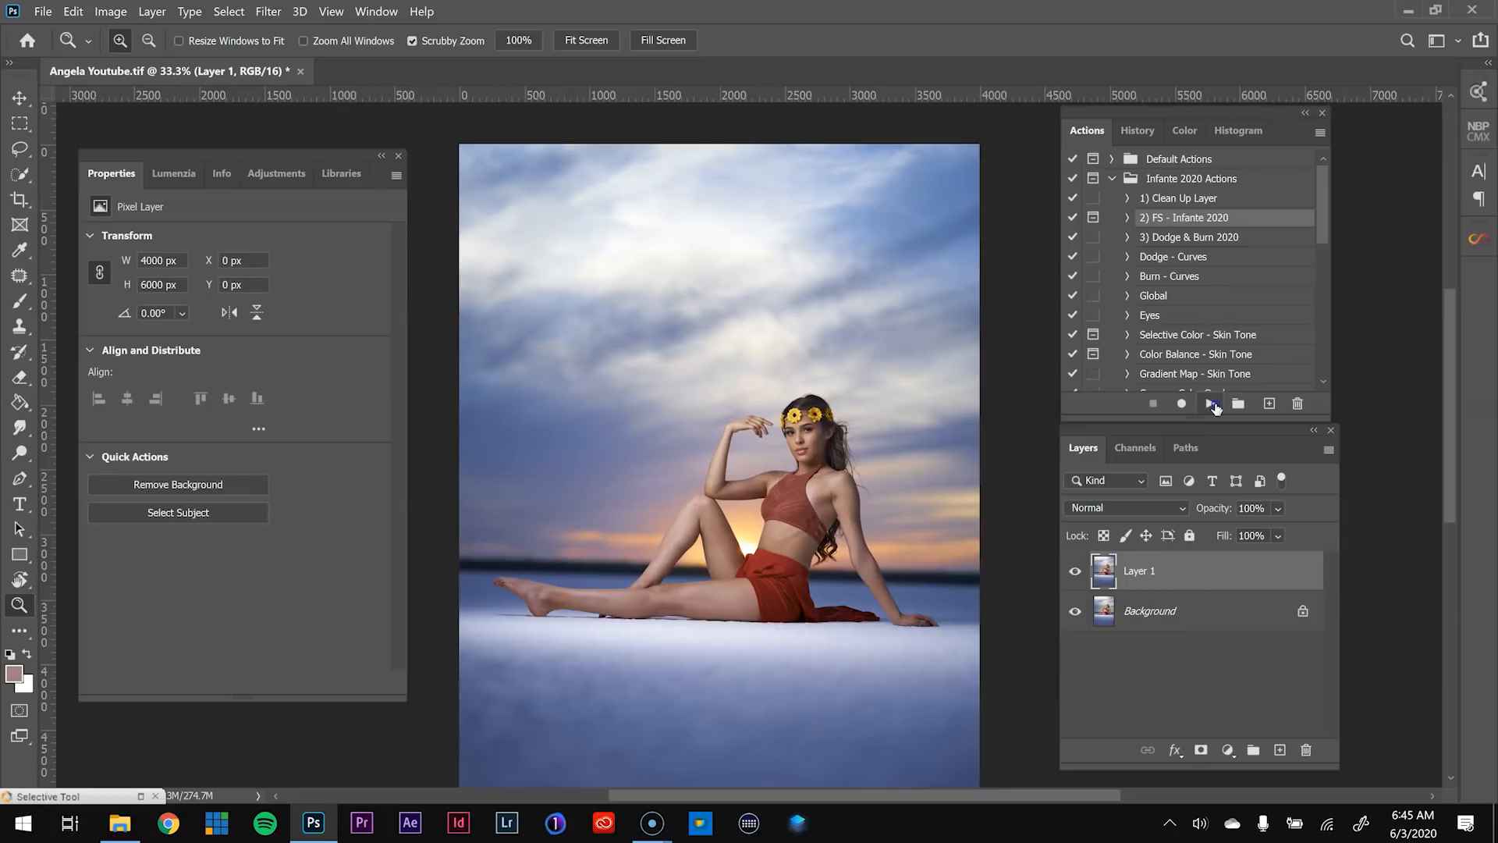
{"action": "left_click", "coordinate": [1212, 403]}
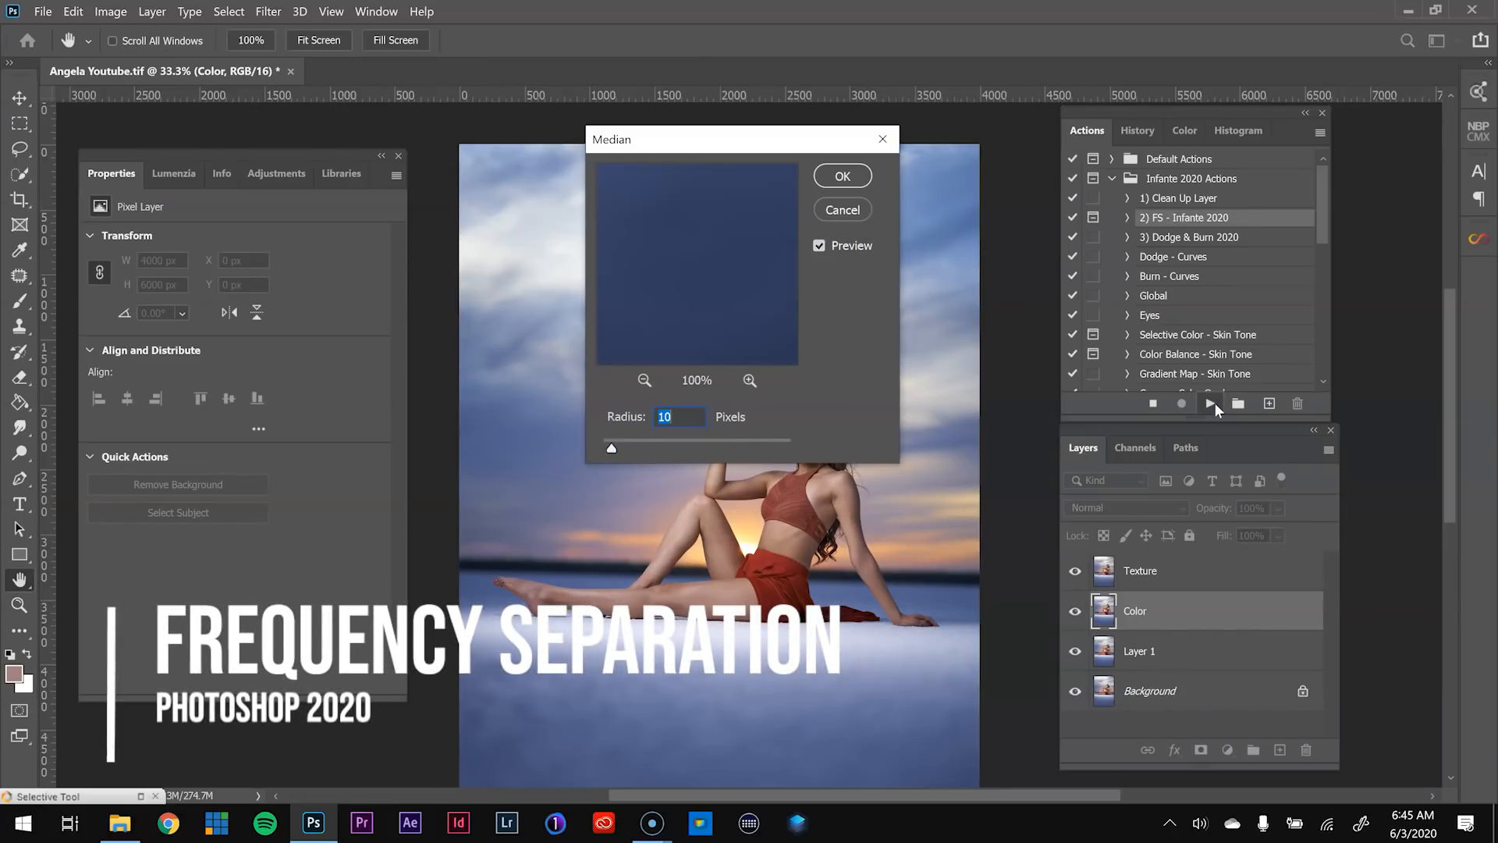
- Try a Median radius of 12 pixels on the Color layer, checking the model's arm and face in the 200% preview
{"action": "left_click", "coordinate": [643, 380]}
{"action": "left_click_drag", "start_coordinate": [668, 245], "coordinate": [741, 318]}
{"action": "left_click_drag", "start_coordinate": [728, 182], "coordinate": [708, 365]}
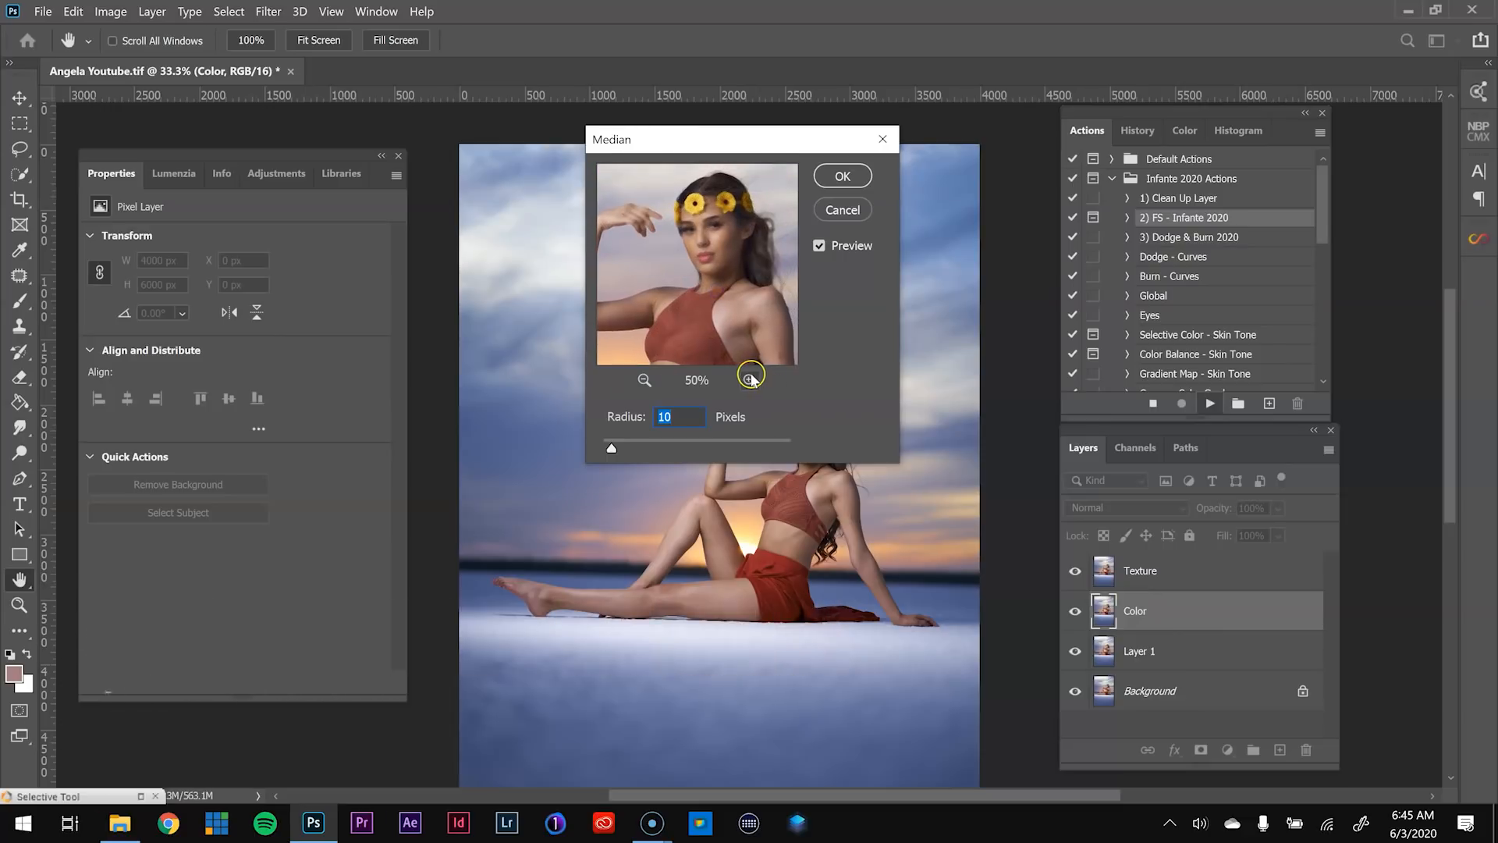
{"action": "left_click", "coordinate": [750, 380]}
{"action": "left_click", "coordinate": [750, 380]}
{"action": "left_click_drag", "start_coordinate": [729, 288], "coordinate": [657, 301]}
{"action": "left_click", "coordinate": [749, 380]}
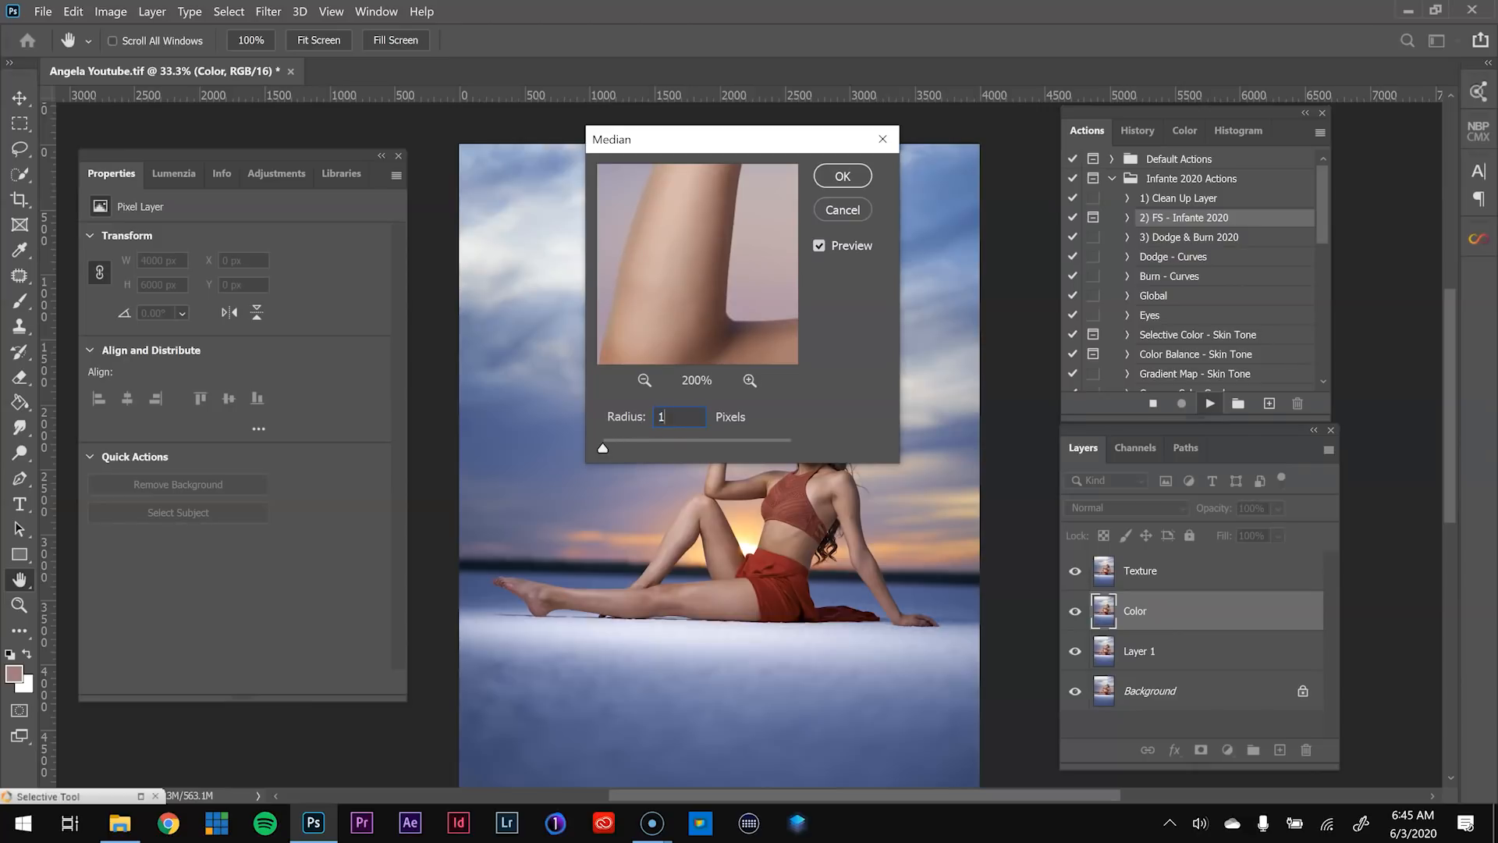
{"action": "left_click_drag", "start_coordinate": [732, 318], "coordinate": [564, 205]}
{"action": "left_click_drag", "start_coordinate": [729, 191], "coordinate": [720, 290]}
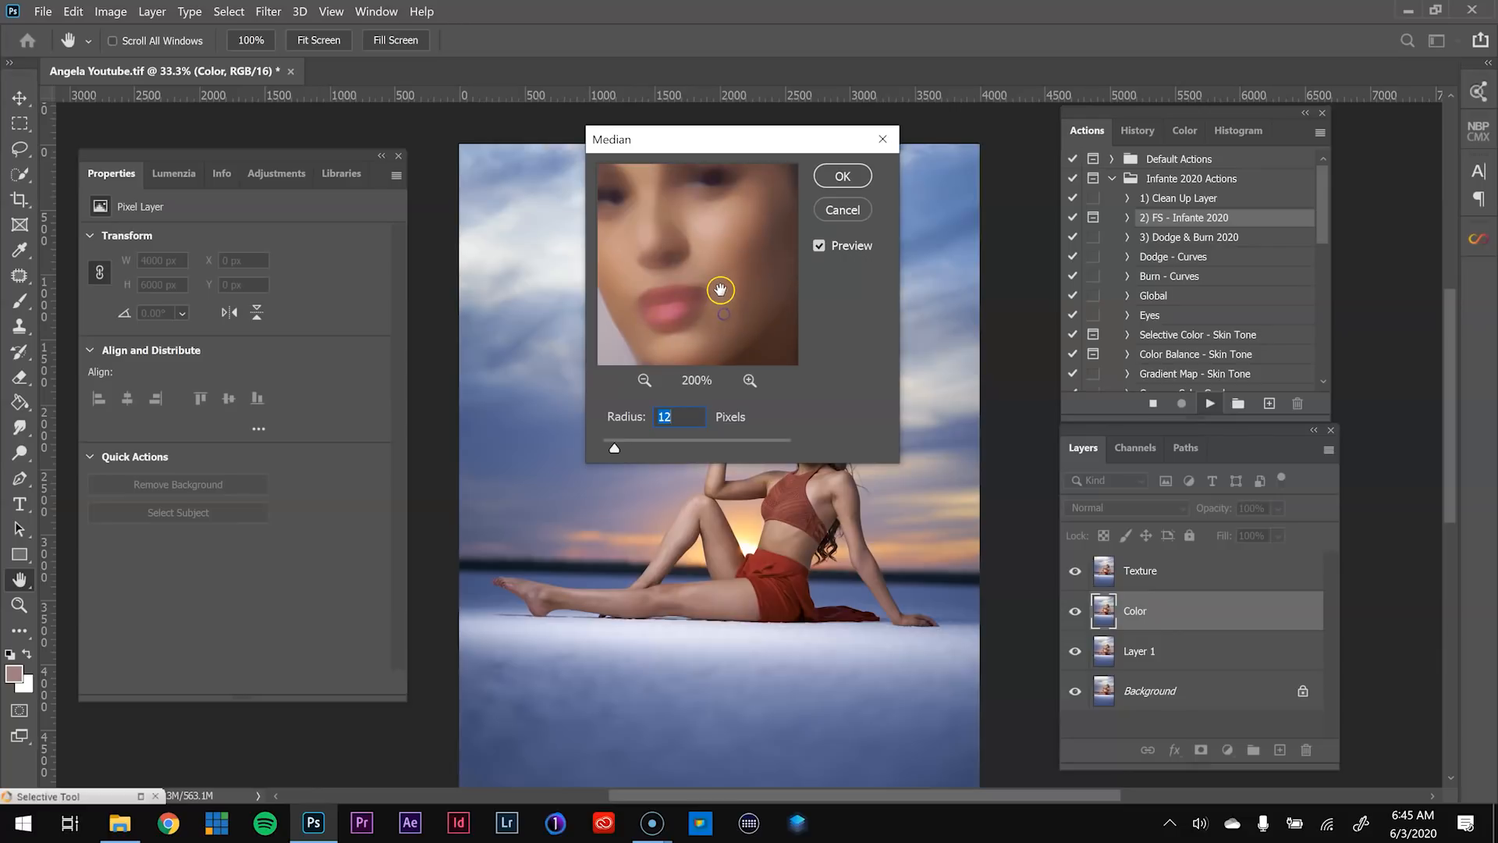
{"action": "left_click_drag", "start_coordinate": [730, 237], "coordinate": [699, 304]}
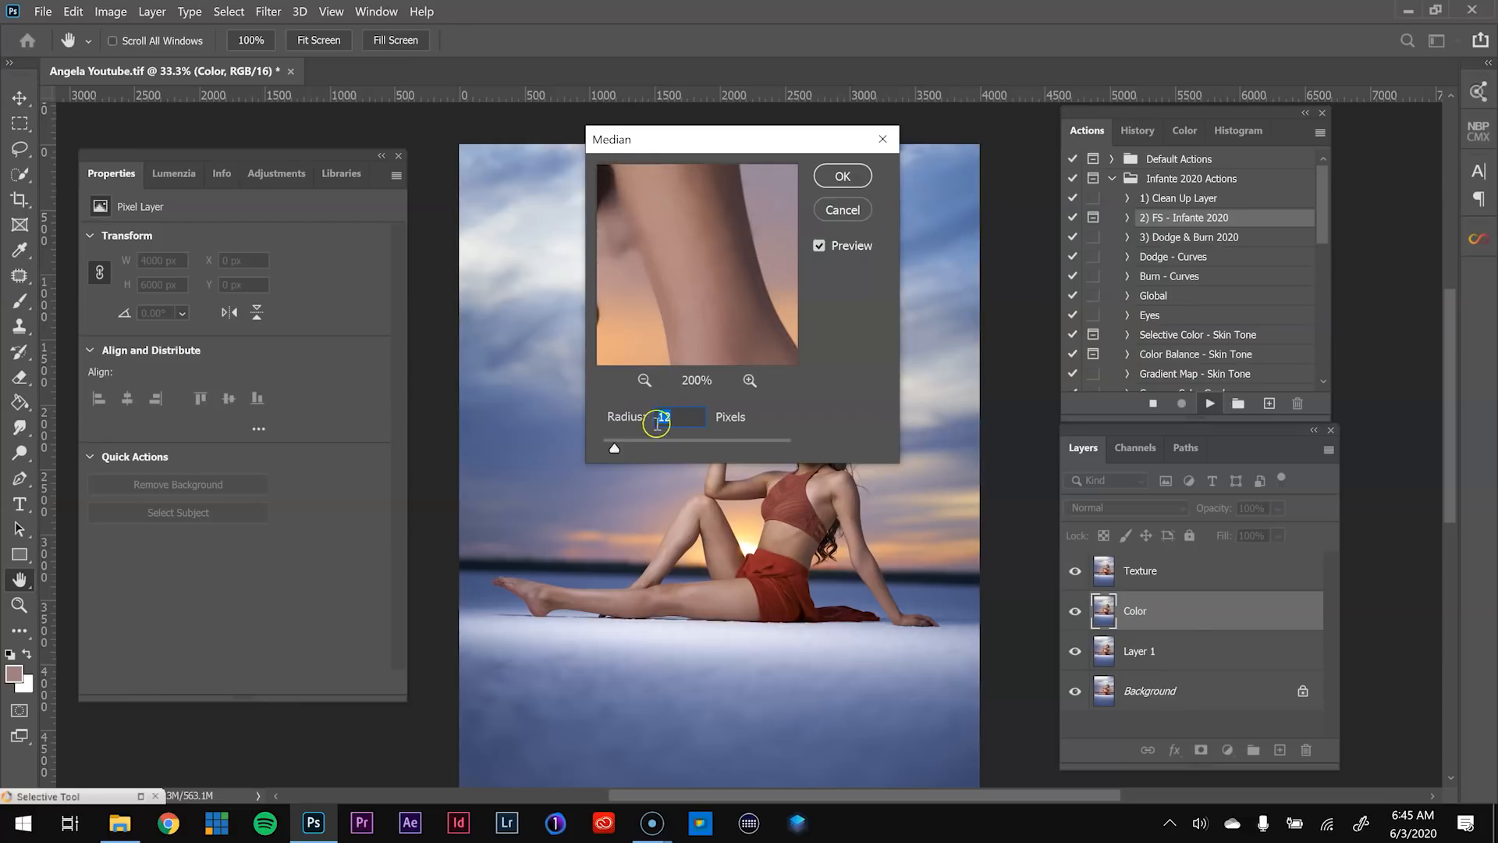
- Check the skin in the preview, set the Median radius to 13 pixels, and apply the filter
{"action": "left_click_drag", "start_coordinate": [733, 213], "coordinate": [573, 262]}
{"action": "left_click_drag", "start_coordinate": [701, 283], "coordinate": [796, 301]}
{"action": "left_click", "coordinate": [644, 380]}
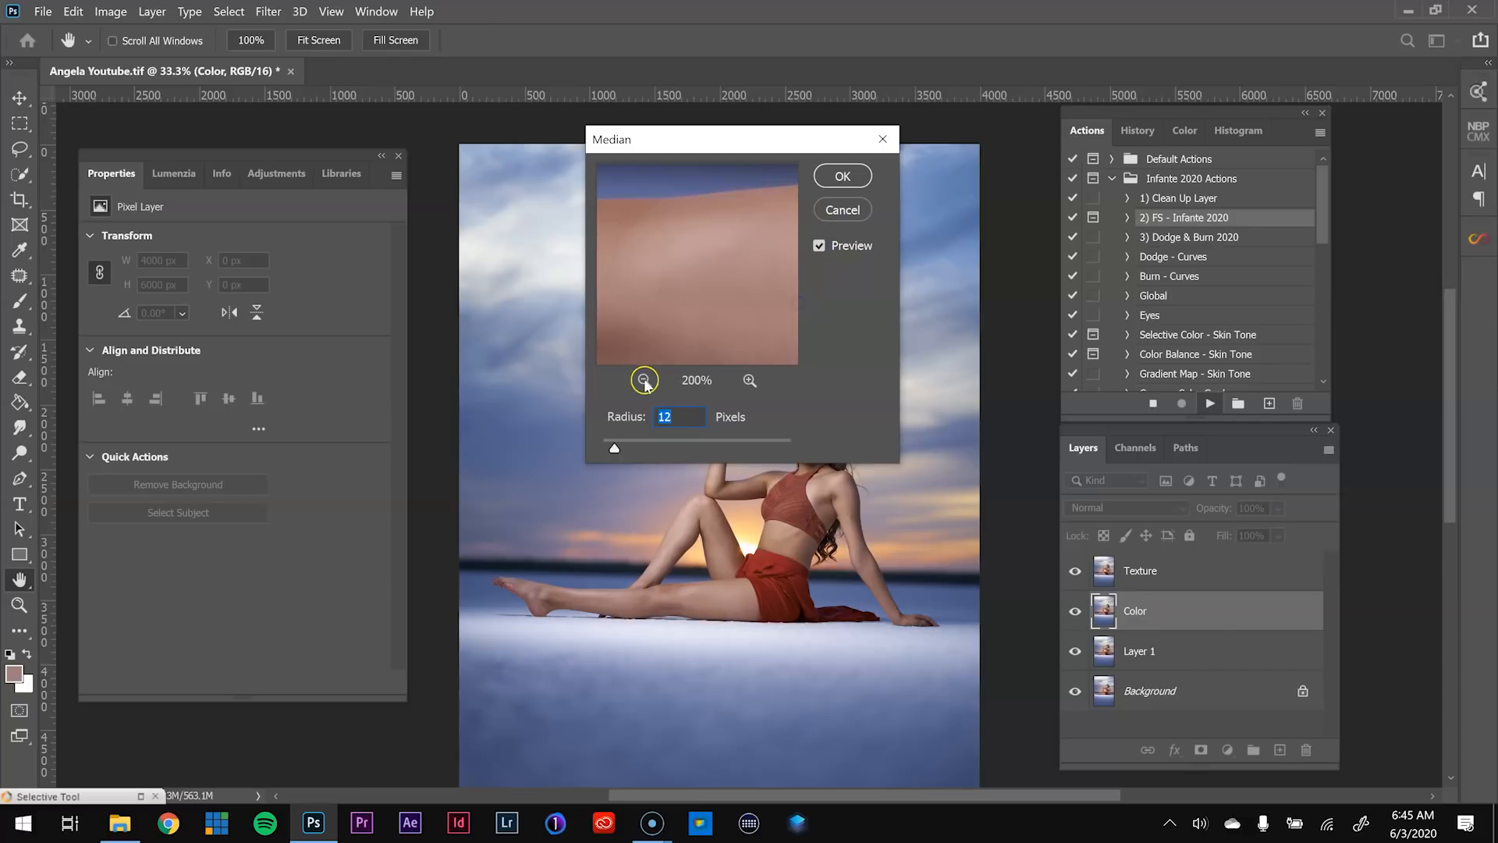
{"action": "left_click_drag", "start_coordinate": [672, 311], "coordinate": [716, 327]}
{"action": "left_click", "coordinate": [749, 381]}
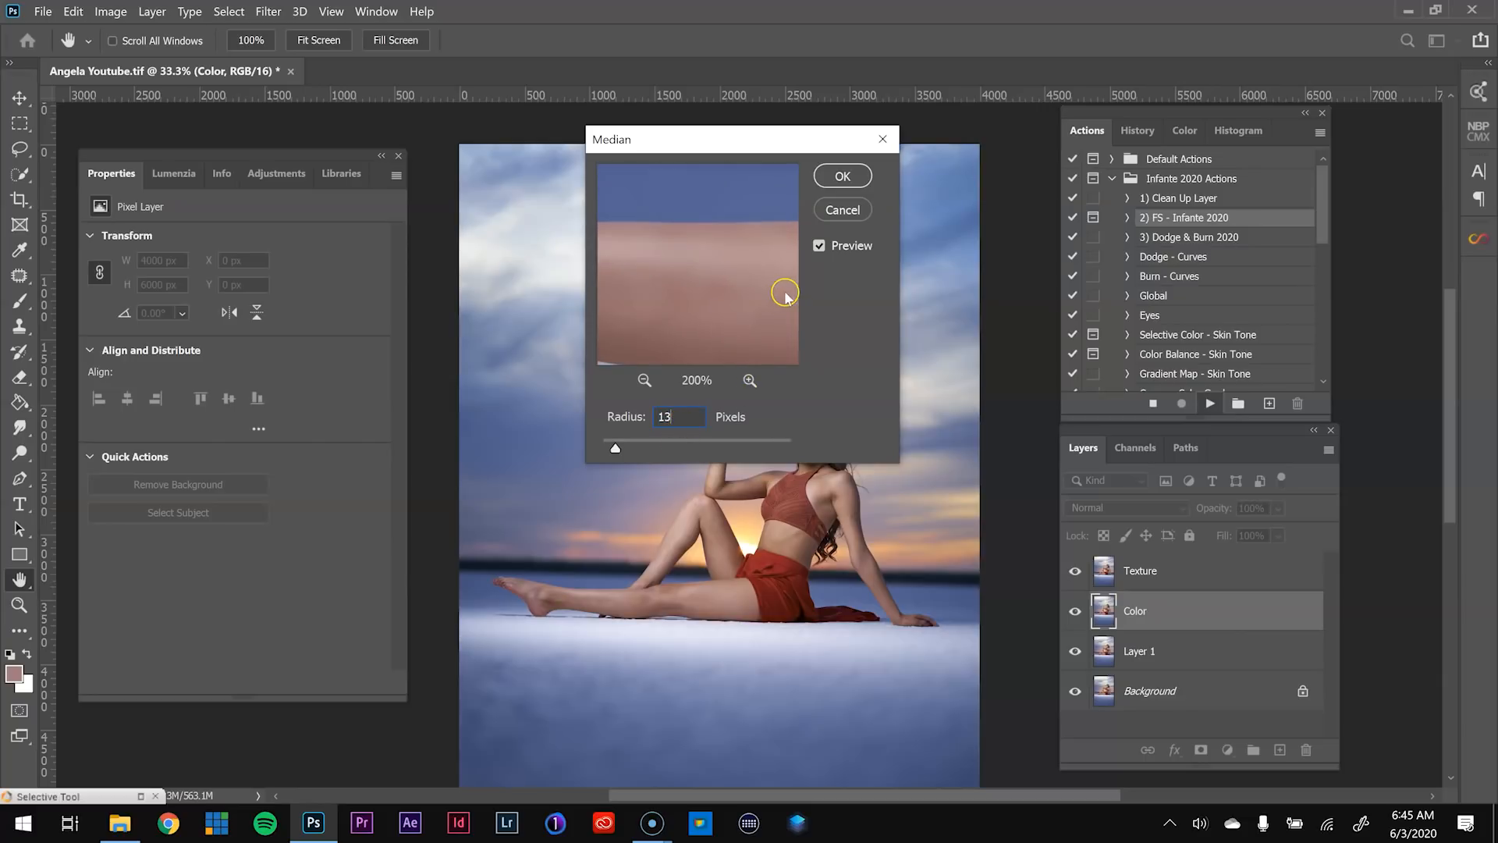
{"action": "left_click", "coordinate": [842, 177]}
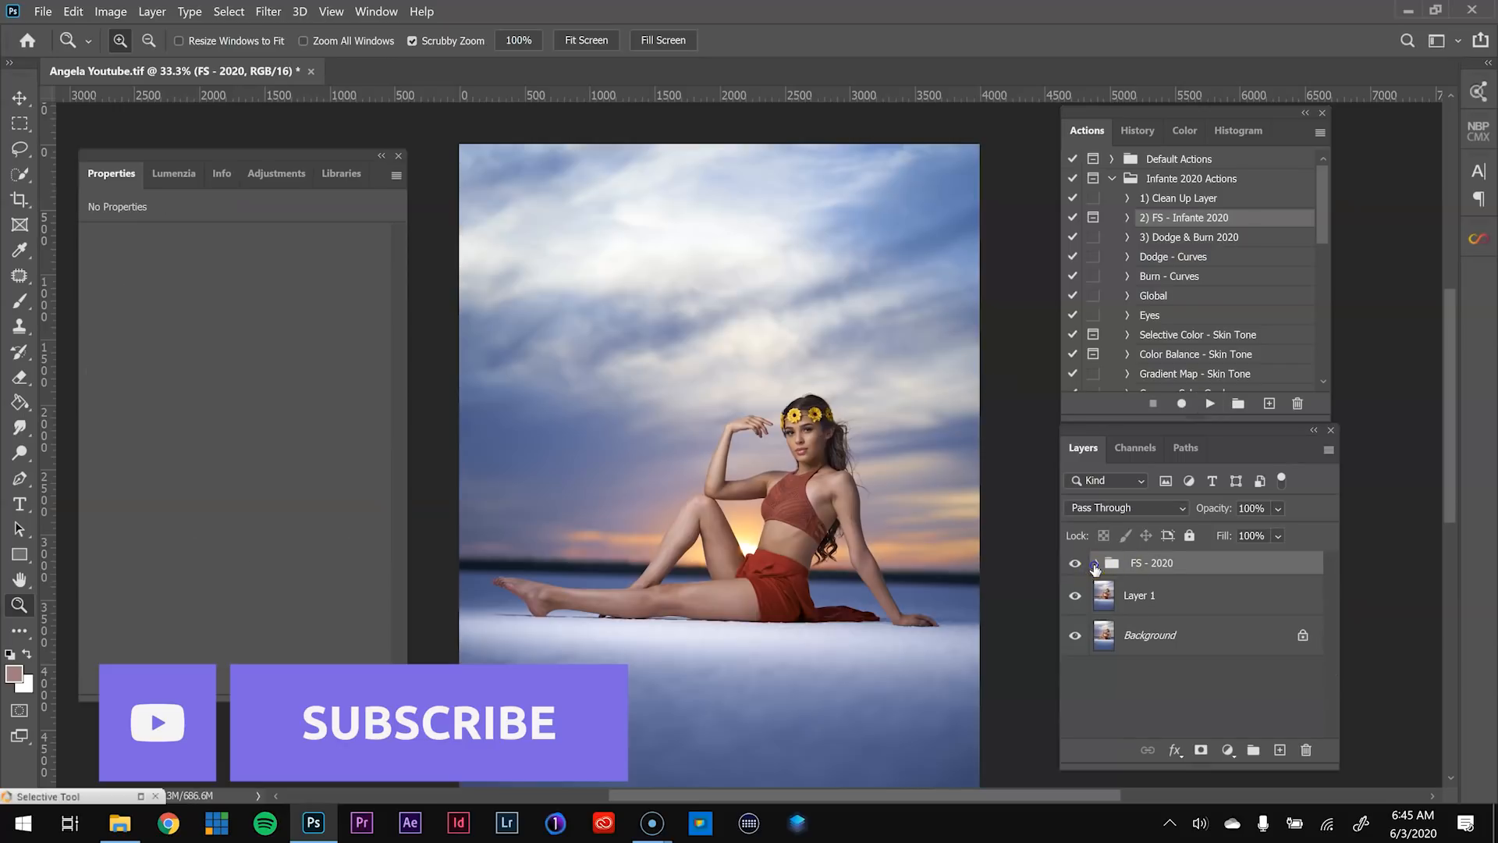
- Expand the FS - 2020 group, select its Texture layer, and activate the Clone Stamp tool for the model's bent arm
{"action": "left_click", "coordinate": [1097, 562]}
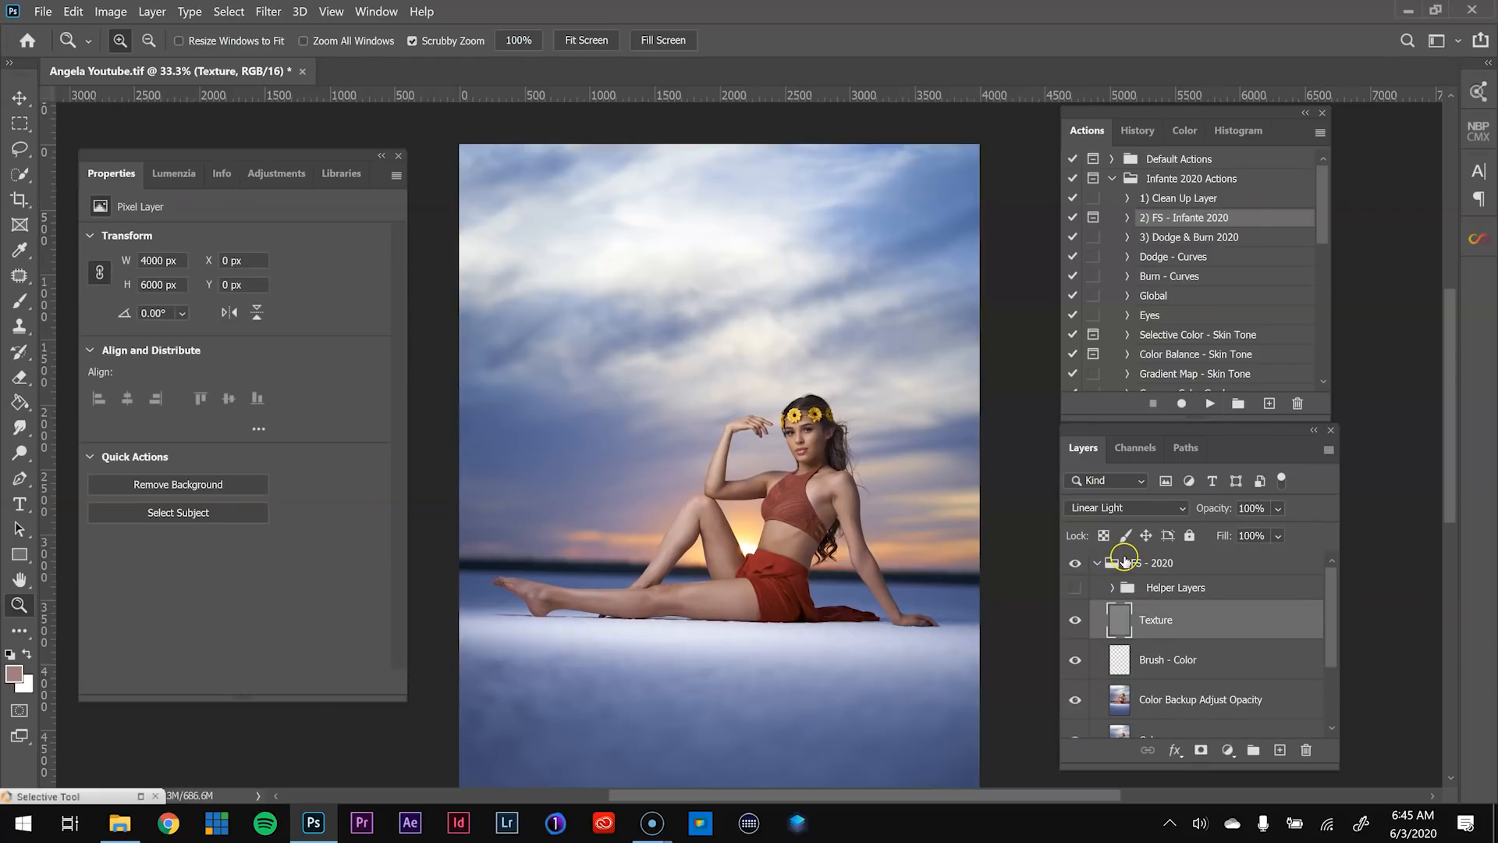
{"action": "left_click_drag", "start_coordinate": [830, 512], "coordinate": [864, 490]}
{"action": "left_click_drag", "start_coordinate": [568, 515], "coordinate": [729, 586]}
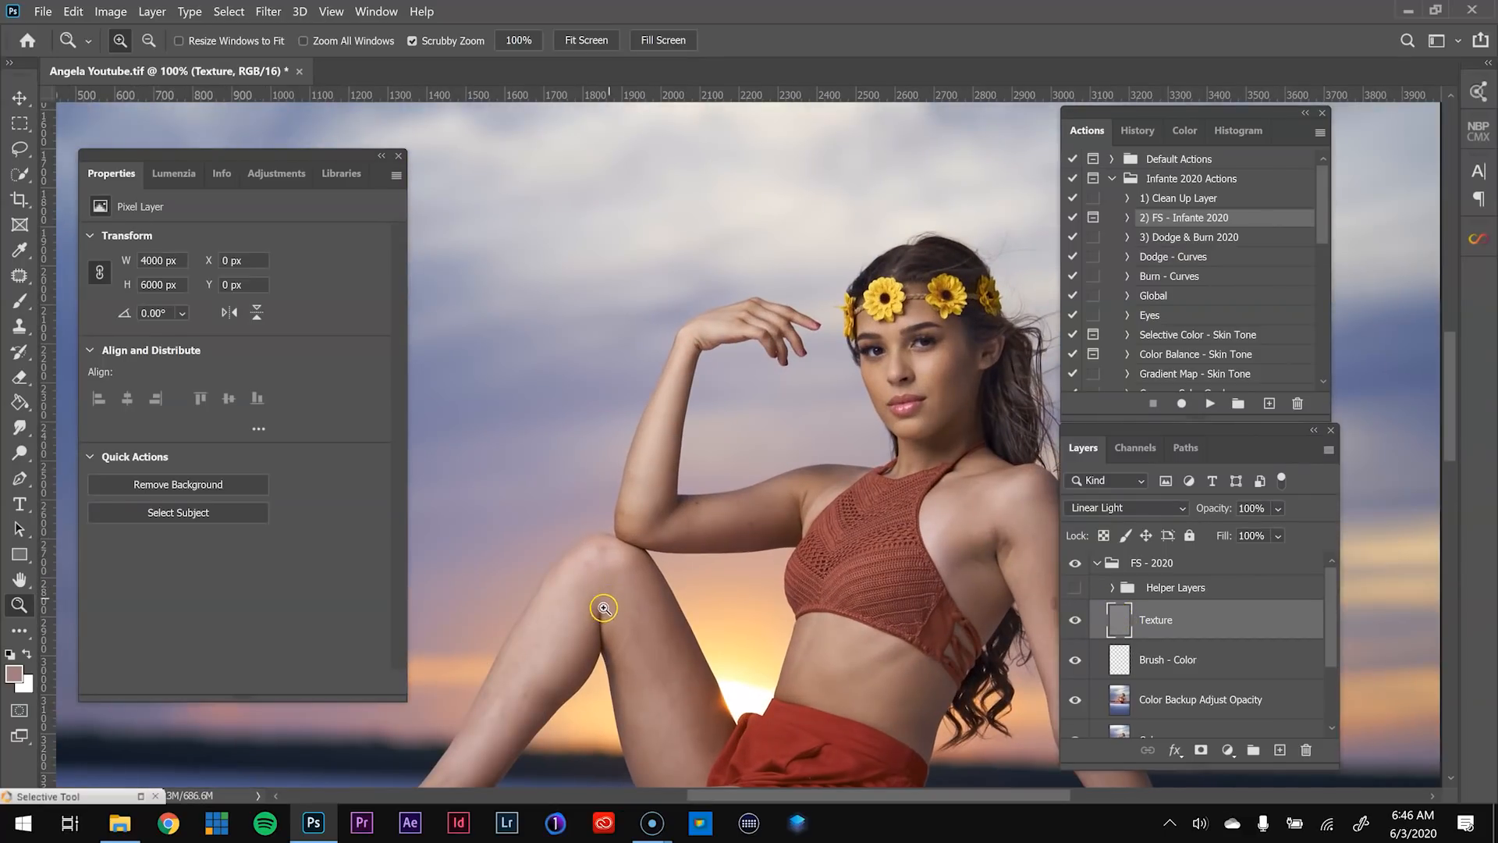
{"action": "left_click", "coordinate": [757, 543]}
{"action": "left_click", "coordinate": [628, 542]}
{"action": "left_click_drag", "start_coordinate": [616, 522], "coordinate": [759, 586]}
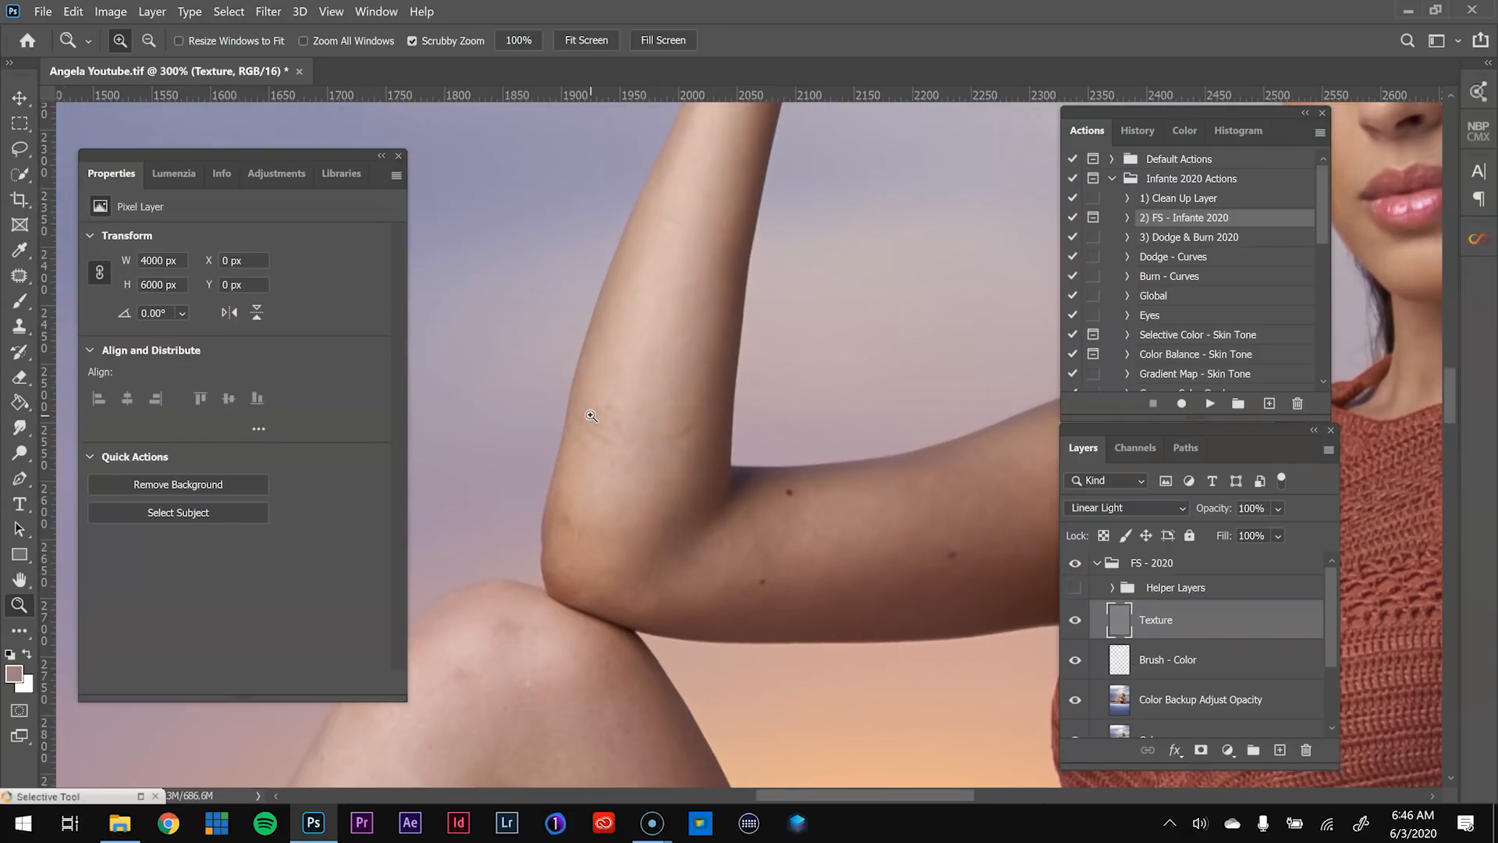
{"action": "left_click", "coordinate": [635, 465]}
{"action": "key", "text": "s"}
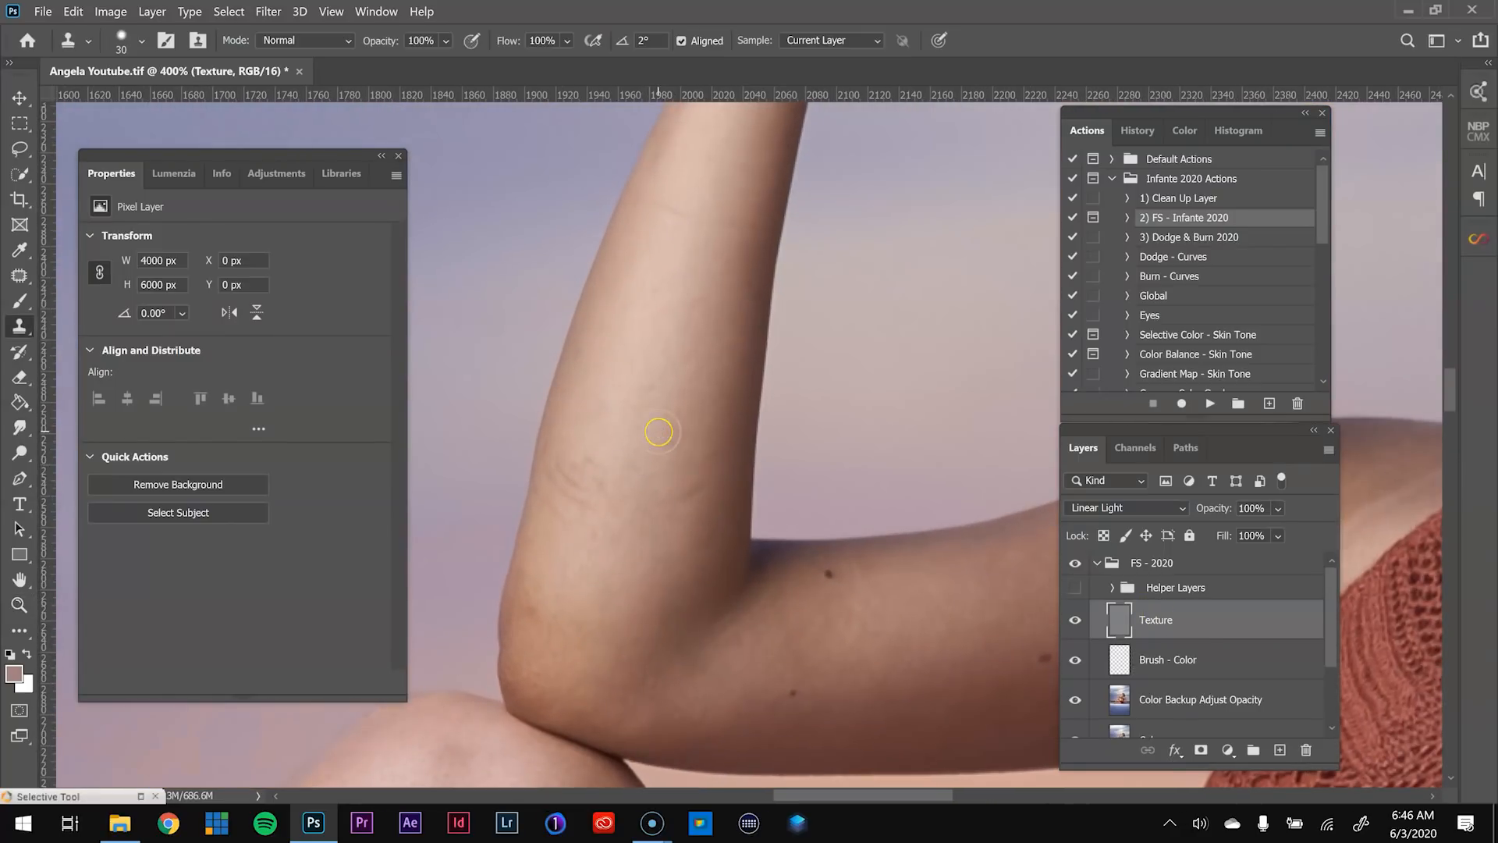
{"action": "left_click", "coordinate": [498, 316]}
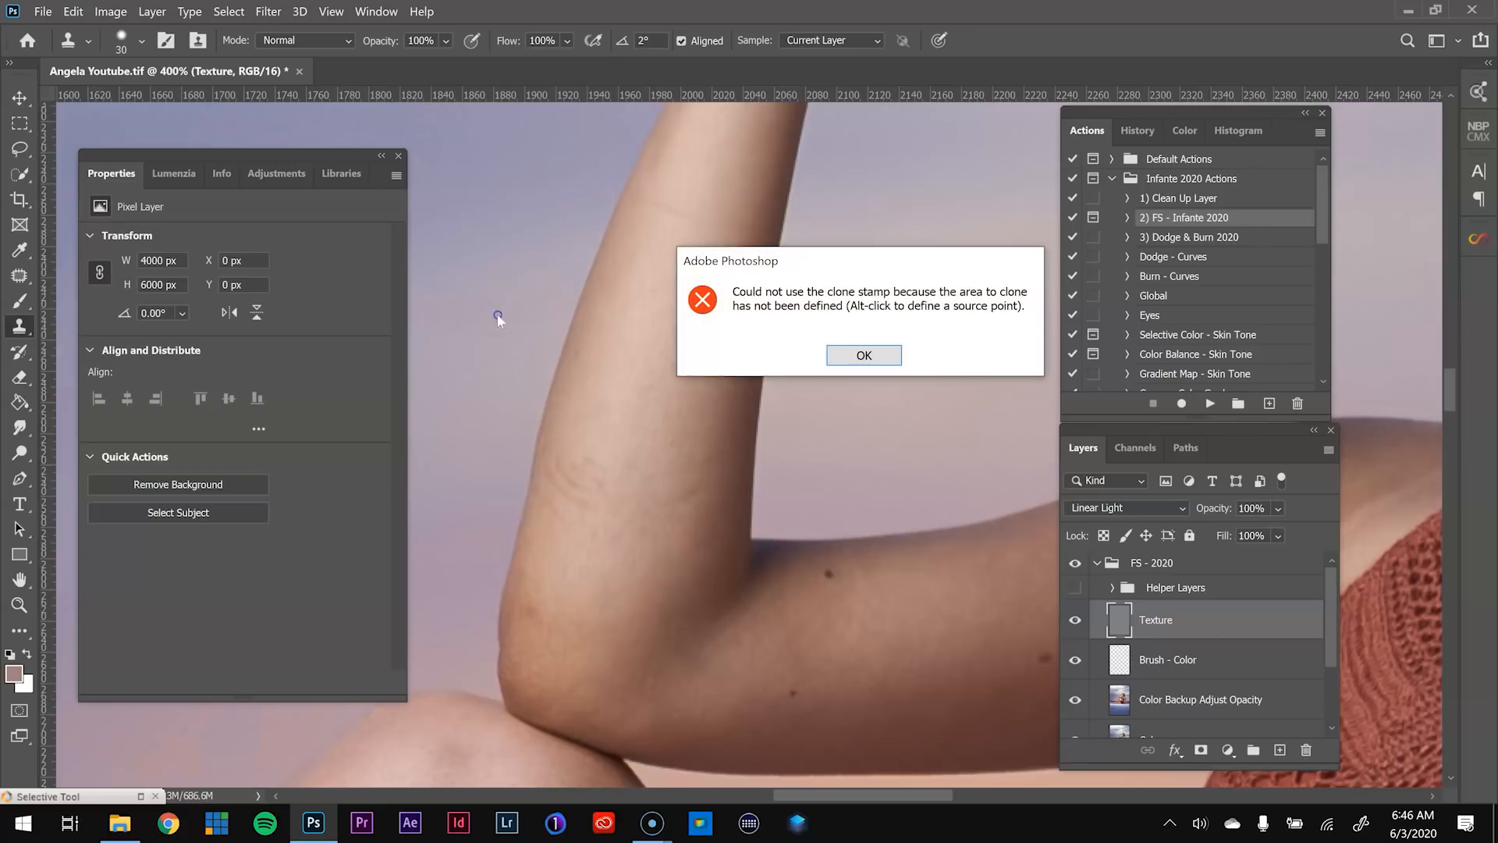
{"action": "left_click", "coordinate": [864, 355]}
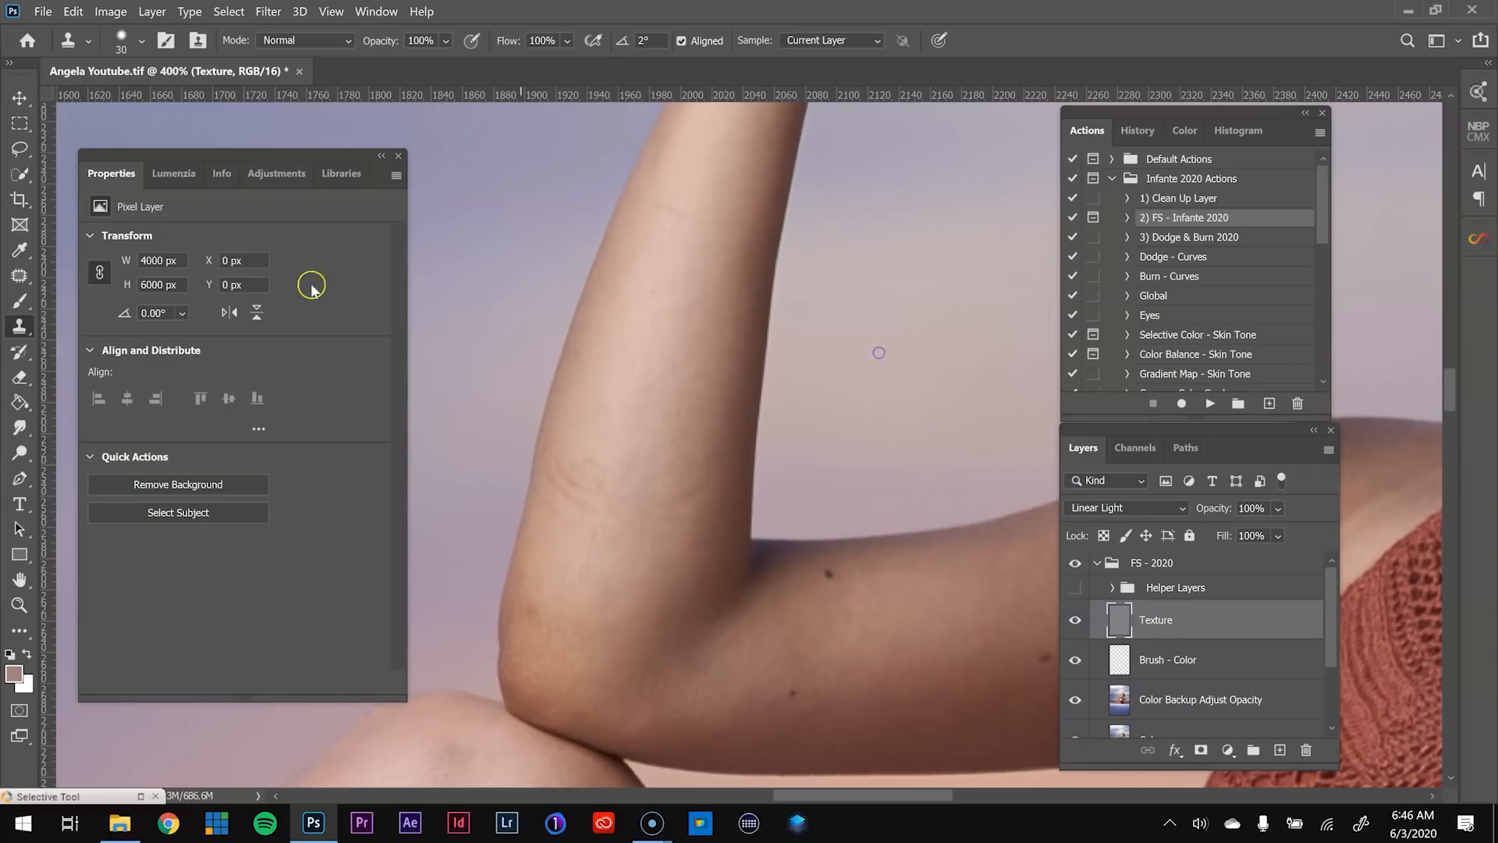
- Review the stamp and healing tool variants, returning to the Clone Stamp tool
{"action": "right_click", "coordinate": [17, 328]}
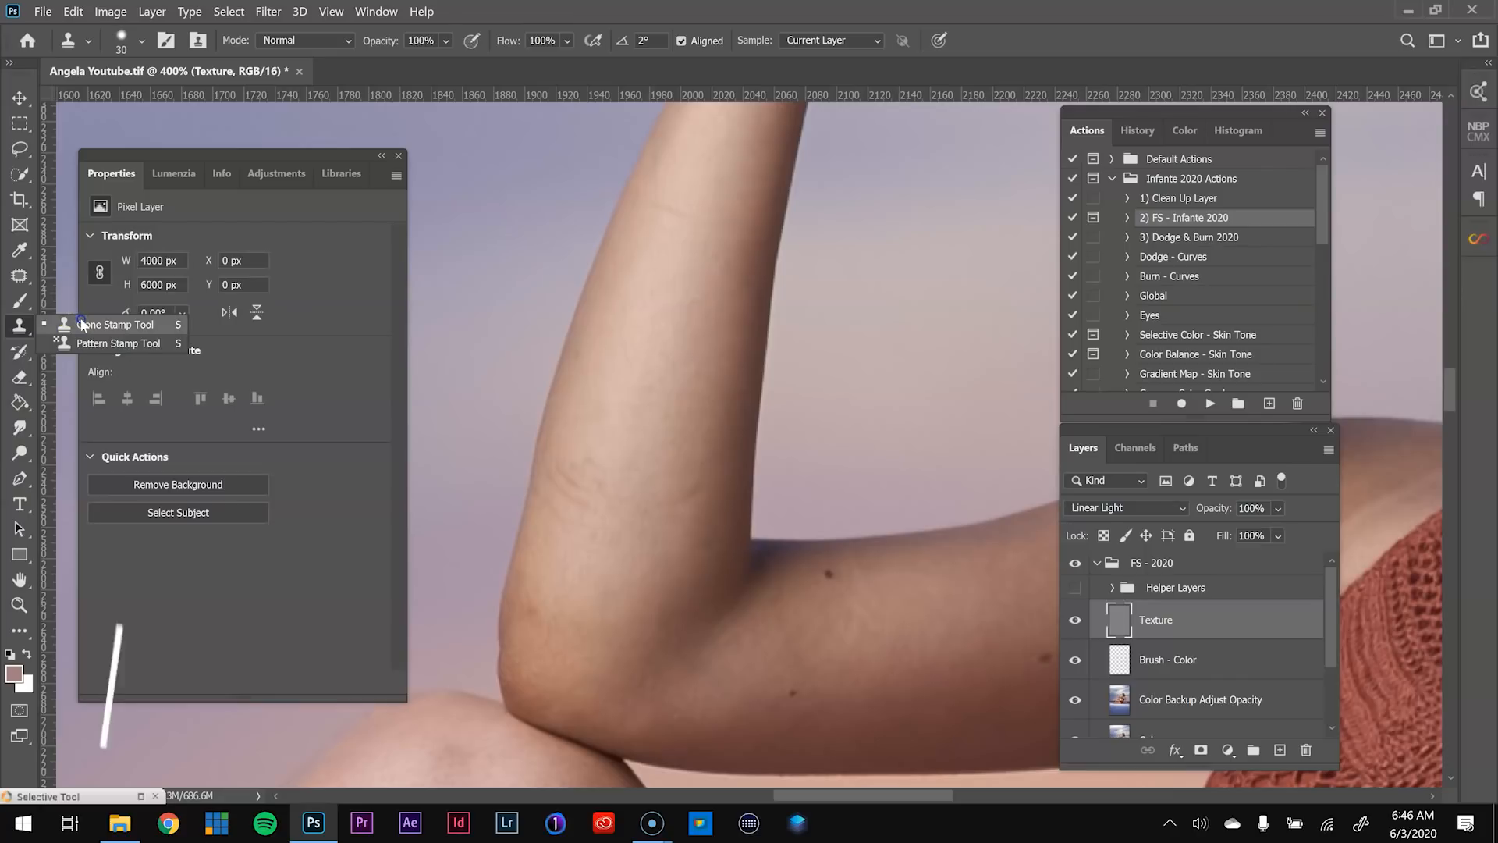
{"action": "left_click", "coordinate": [122, 315]}
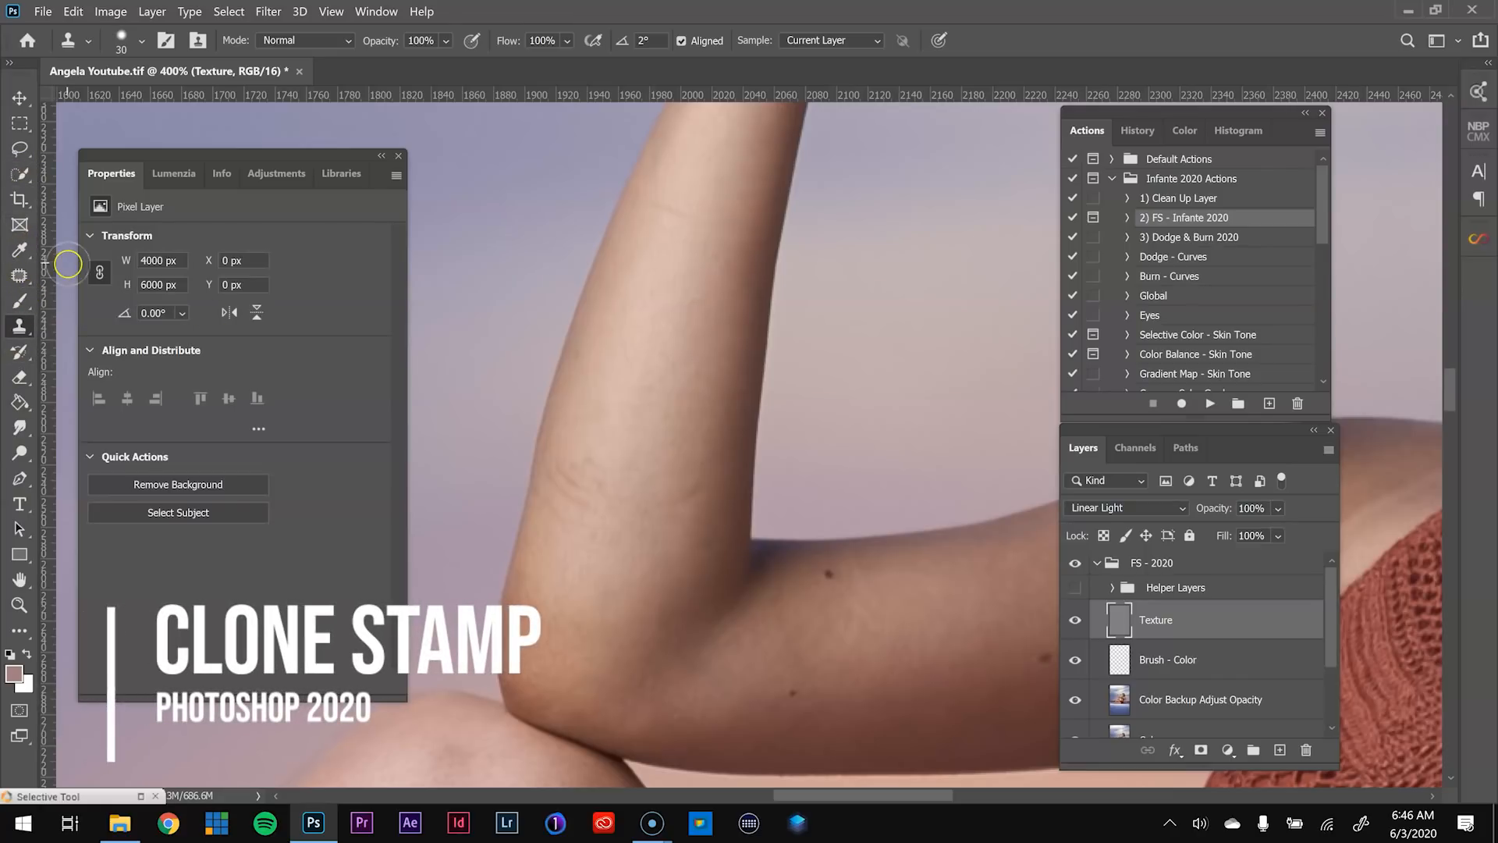
{"action": "left_click", "coordinate": [16, 274]}
{"action": "right_click", "coordinate": [15, 277]}
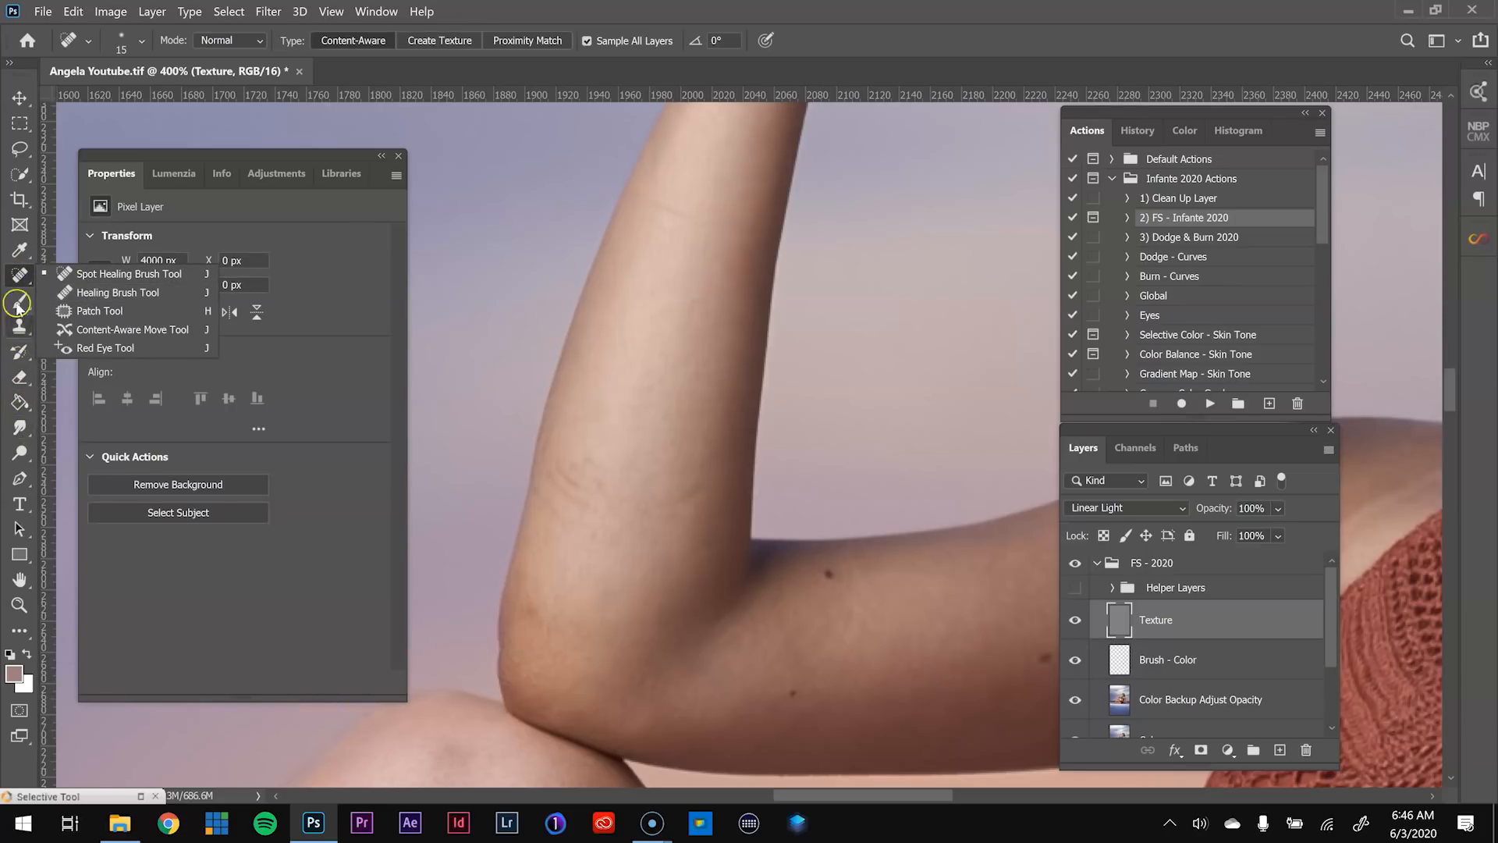
{"action": "left_click", "coordinate": [15, 336]}
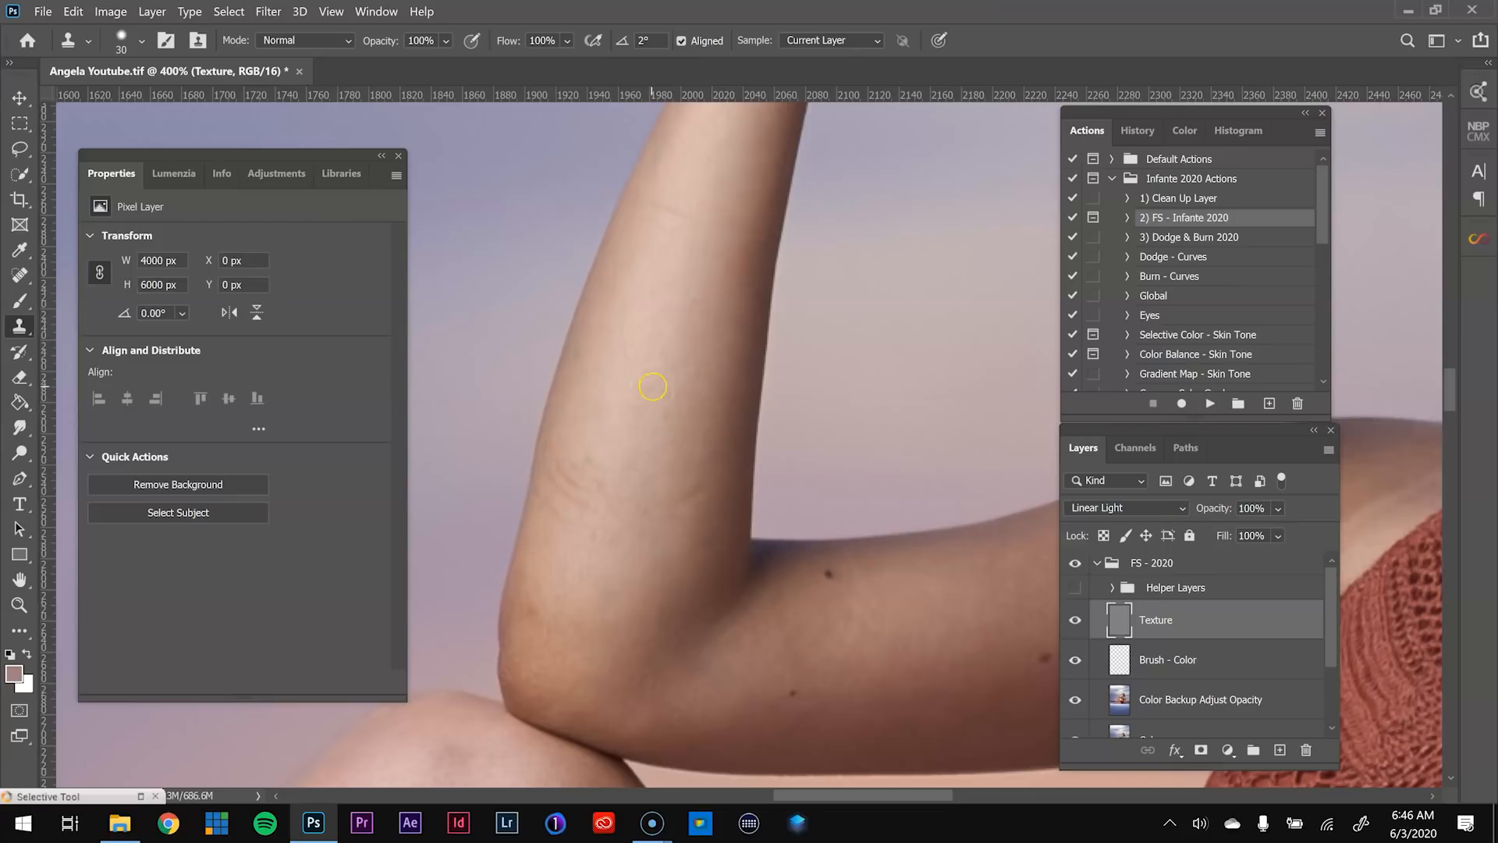
- Set the Clone Stamp brush to 30 px with 40% hardness
{"action": "right_click", "coordinate": [645, 371]}
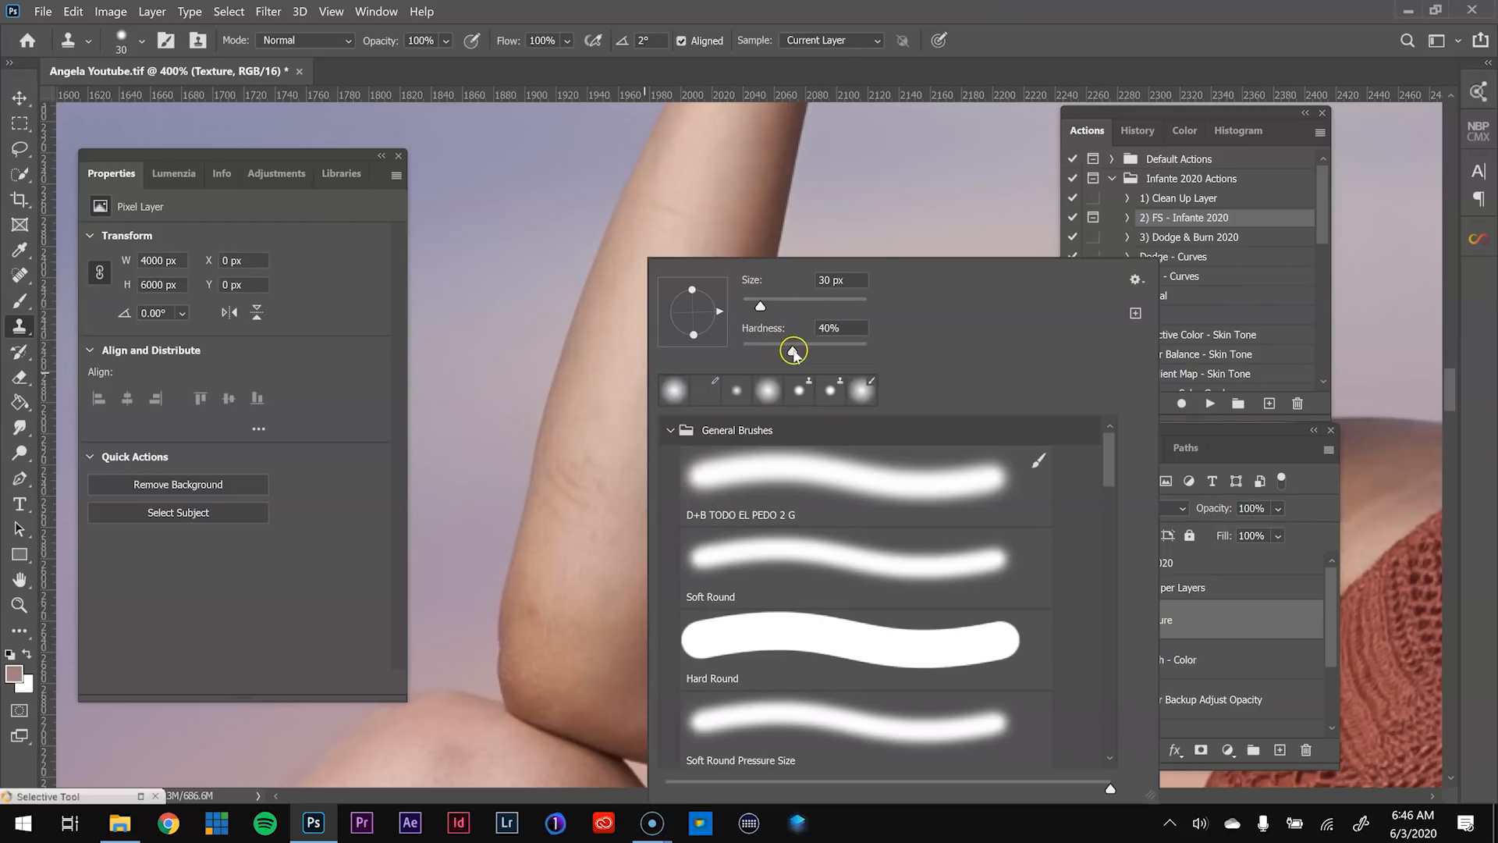
{"action": "left_click", "coordinate": [1073, 48]}
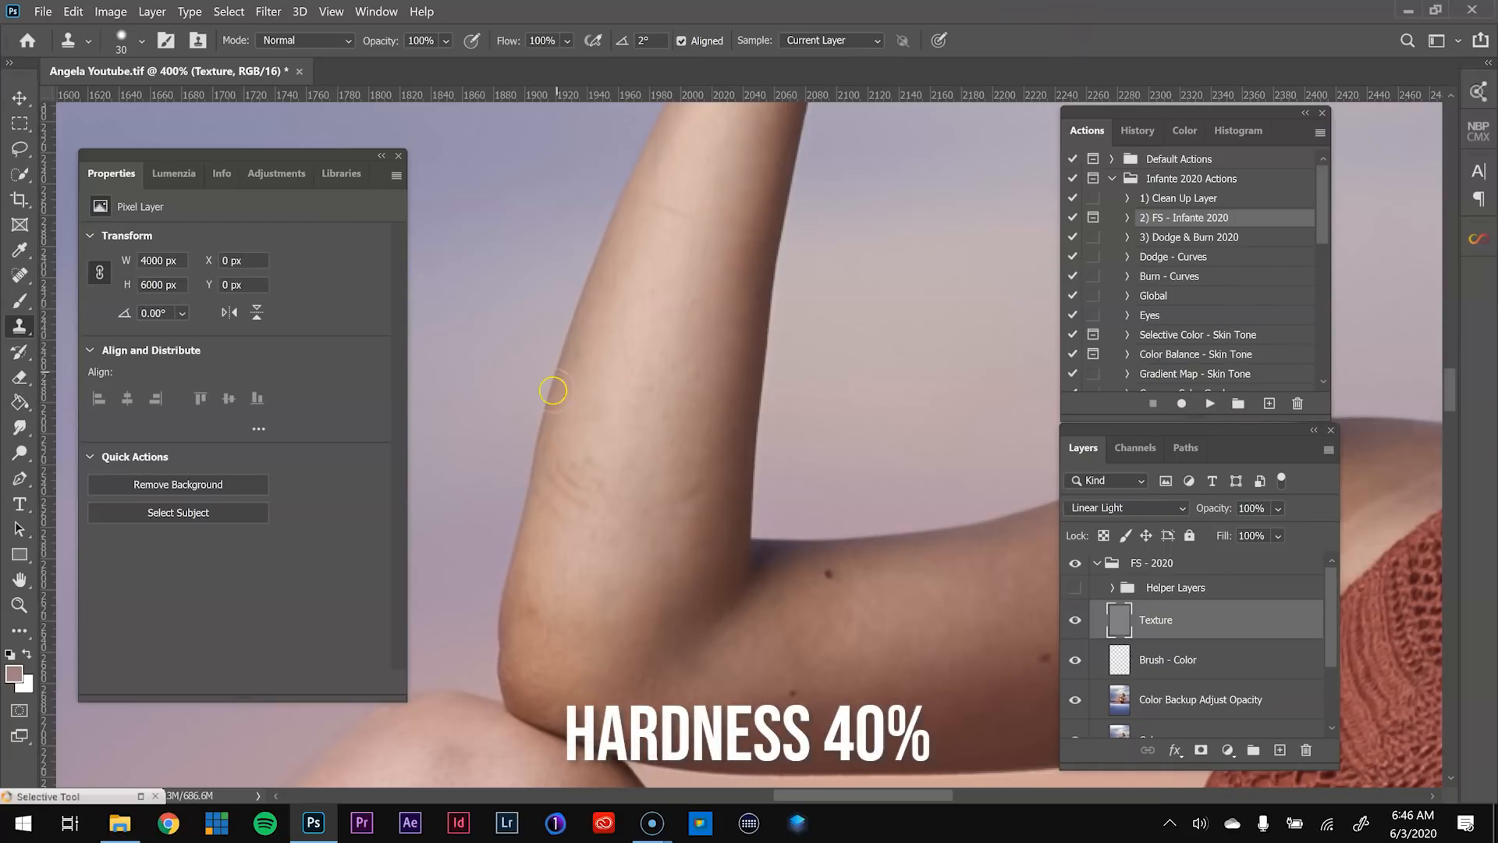
- Clone clean skin texture over the creases and blemishes on the bent arm's elbow and forearm
{"action": "left_click", "coordinate": [600, 414], "text": "alt"}
{"action": "mouse_move", "coordinate": [587, 471]}
{"action": "left_mouse_down"}
{"action": "mouse_move", "coordinate": [576, 535]}
{"action": "mouse_move", "coordinate": [571, 508]}
{"action": "left_mouse_up"}
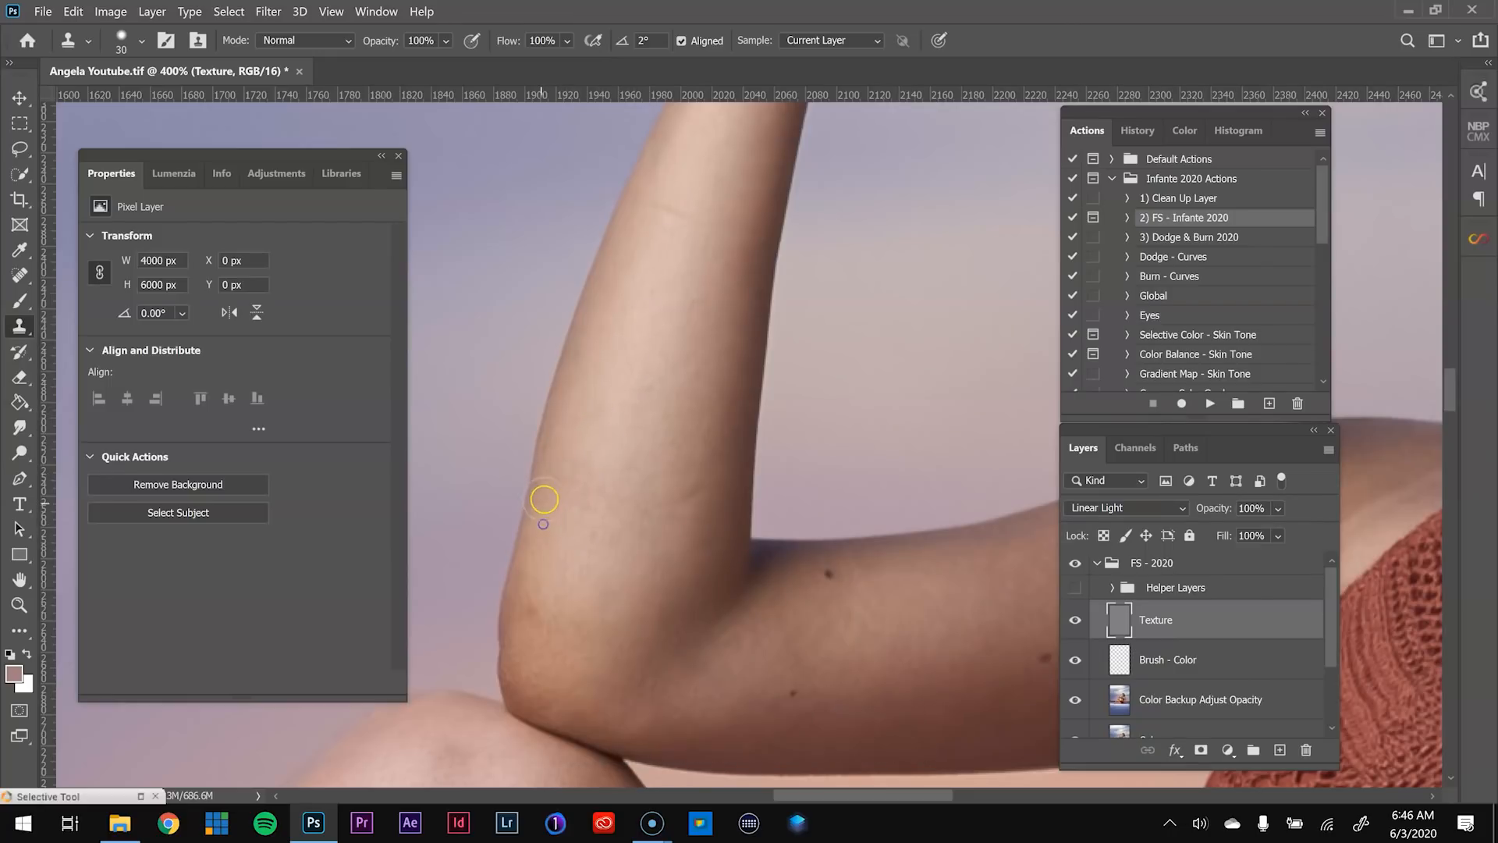
{"action": "left_click", "coordinate": [661, 521], "text": "alt"}
{"action": "left_click_drag", "start_coordinate": [633, 535], "coordinate": [655, 464]}
{"action": "left_click", "coordinate": [685, 459], "text": "alt"}
{"action": "left_click", "coordinate": [701, 552], "text": "alt"}
{"action": "scroll", "coordinate": [675, 437], "scroll_direction": "up", "scroll_amount": 5}
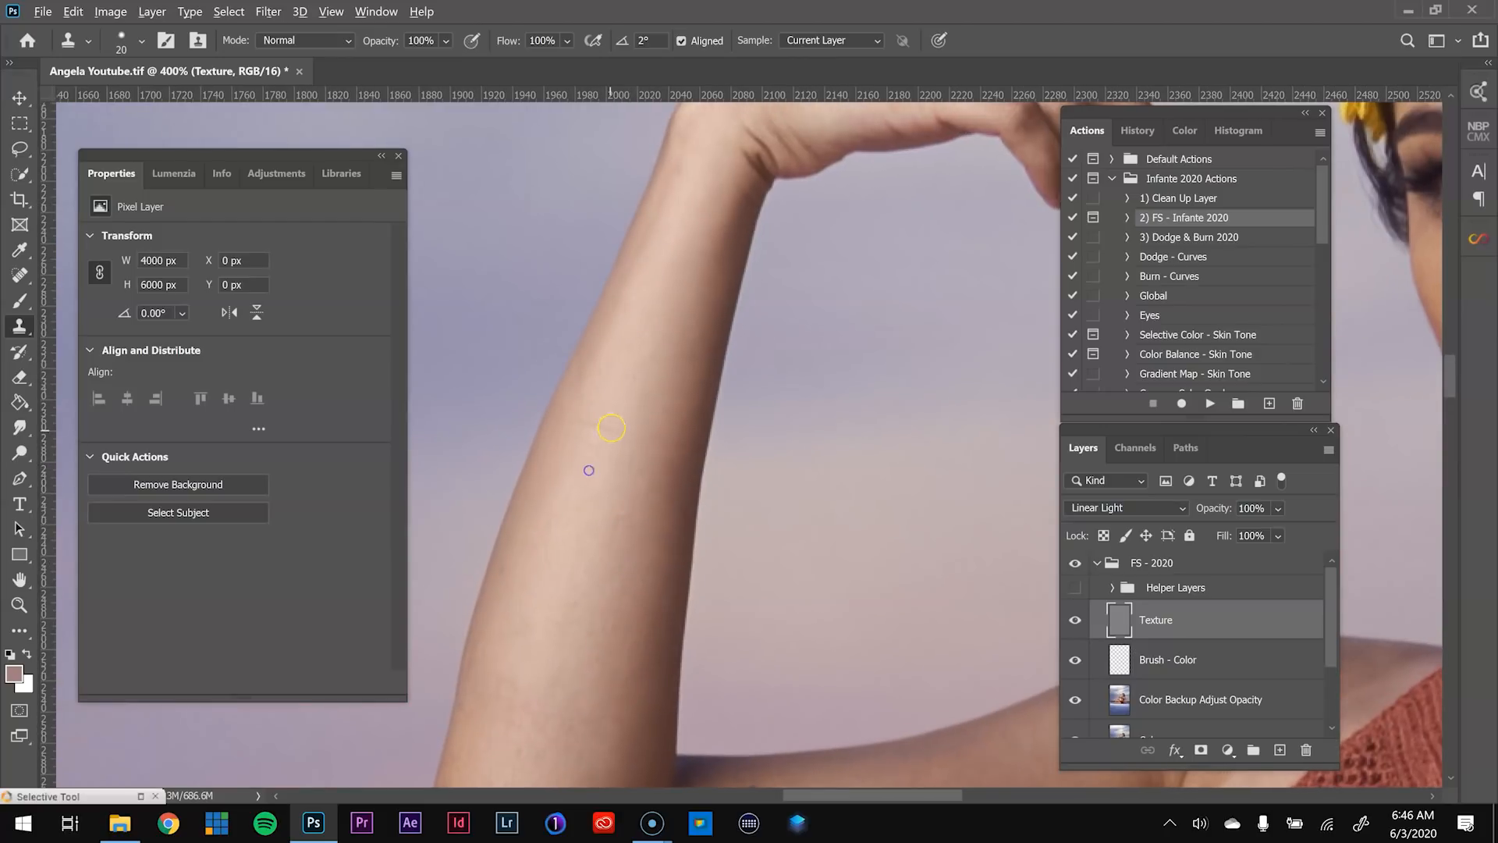
{"action": "left_click_drag", "start_coordinate": [693, 313], "coordinate": [572, 476]}
- Clean up the skin texture on the model's face with the 20 px Clone Stamp brush
{"action": "left_click_drag", "start_coordinate": [898, 408], "coordinate": [447, 329]}
{"action": "left_click_drag", "start_coordinate": [763, 365], "coordinate": [512, 435]}
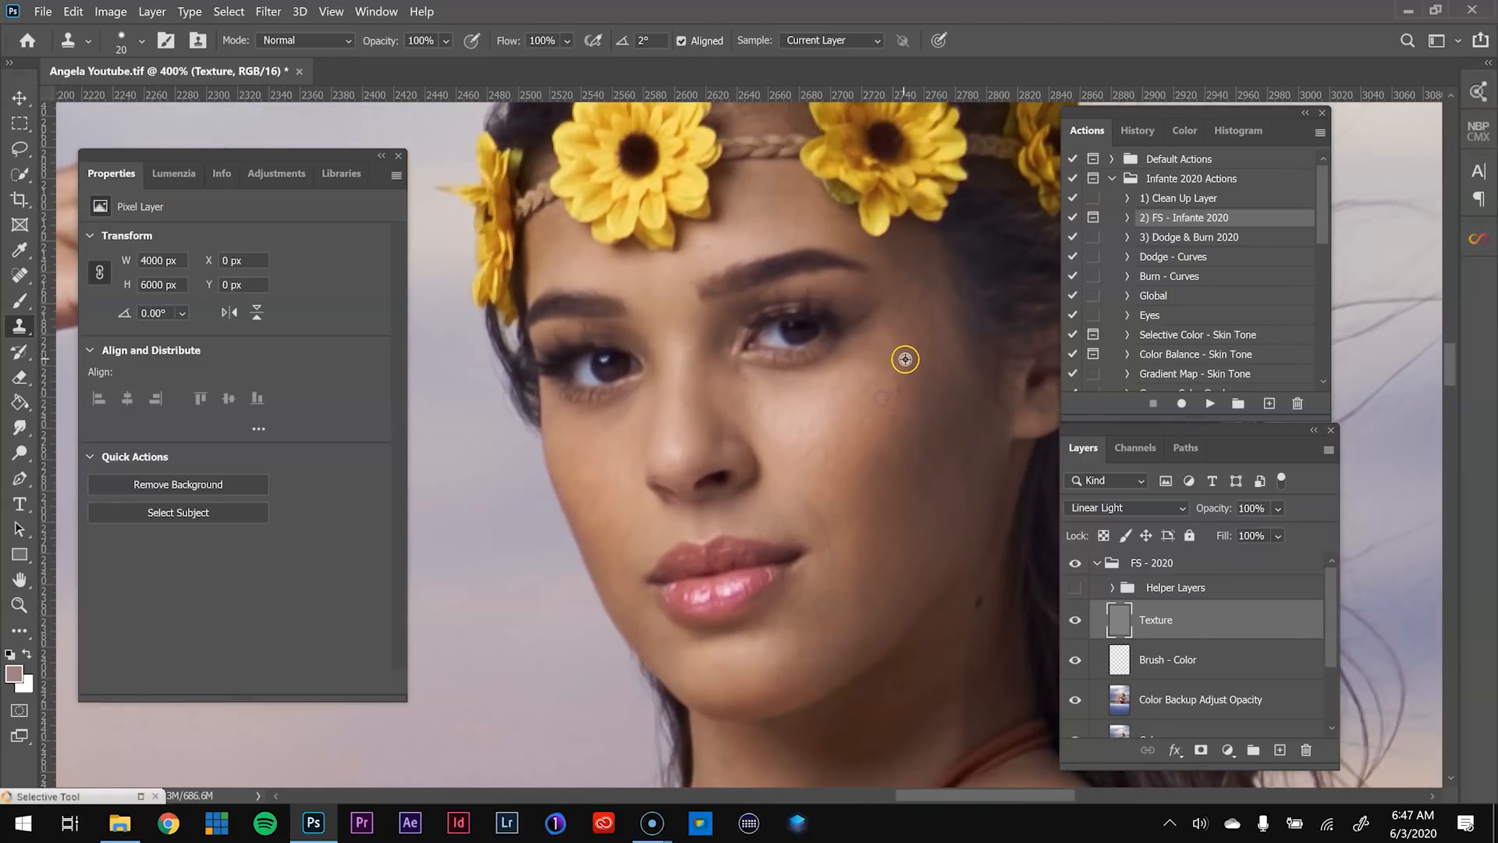
{"action": "left_click_drag", "start_coordinate": [909, 421], "coordinate": [832, 207]}
{"action": "left_click_drag", "start_coordinate": [876, 398], "coordinate": [738, 113]}
{"action": "left_click_drag", "start_coordinate": [815, 475], "coordinate": [696, 311]}
{"action": "left_click_drag", "start_coordinate": [921, 538], "coordinate": [725, 224]}
- Set the Clone Stamp brush to 35 px and clone over the blemishes on the supporting arm
{"action": "key", "text": "bracketright"}
{"action": "key", "text": "bracketright"}
{"action": "key", "text": "bracketright"}
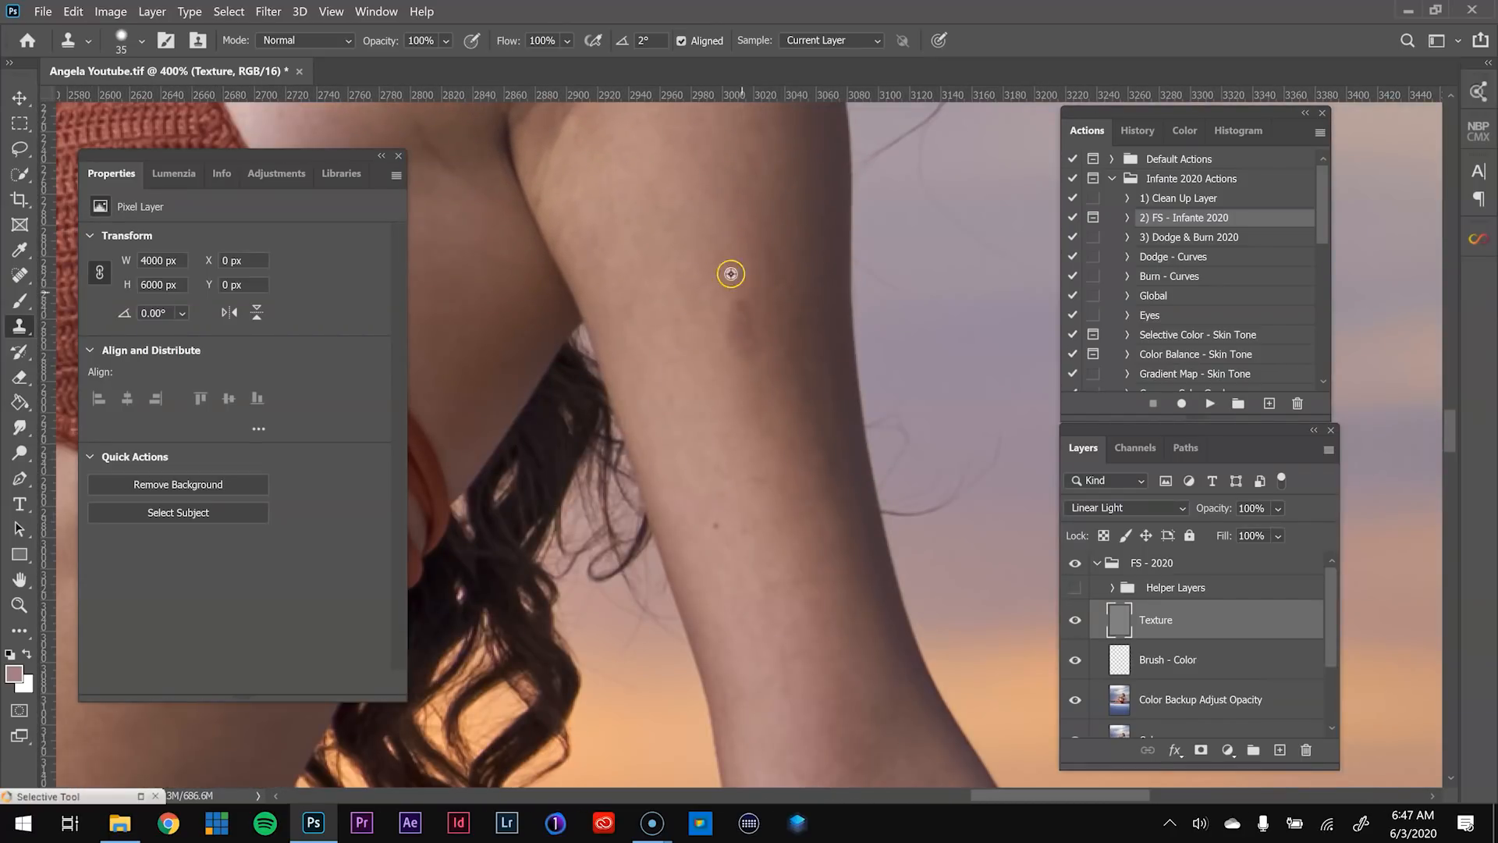
{"action": "left_click_drag", "start_coordinate": [804, 531], "coordinate": [753, 284]}
- Set the Clone Stamp brush to 20 px and clean up the skin texture on the foot and ankle
{"action": "left_click_drag", "start_coordinate": [499, 500], "coordinate": [937, 363]}
{"action": "mouse_move", "coordinate": [476, 390]}
{"action": "left_mouse_down"}
{"action": "mouse_move", "coordinate": [890, 351]}
{"action": "mouse_move", "coordinate": [1030, 355]}
{"action": "left_mouse_up"}
{"action": "left_click_drag", "start_coordinate": [507, 414], "coordinate": [1077, 437]}
{"action": "left_click_drag", "start_coordinate": [565, 391], "coordinate": [952, 400]}
{"action": "key", "text": "bracketleft"}
{"action": "key", "text": "bracketleft"}
{"action": "key", "text": "bracketleft"}
{"action": "left_click_drag", "start_coordinate": [432, 372], "coordinate": [619, 415]}
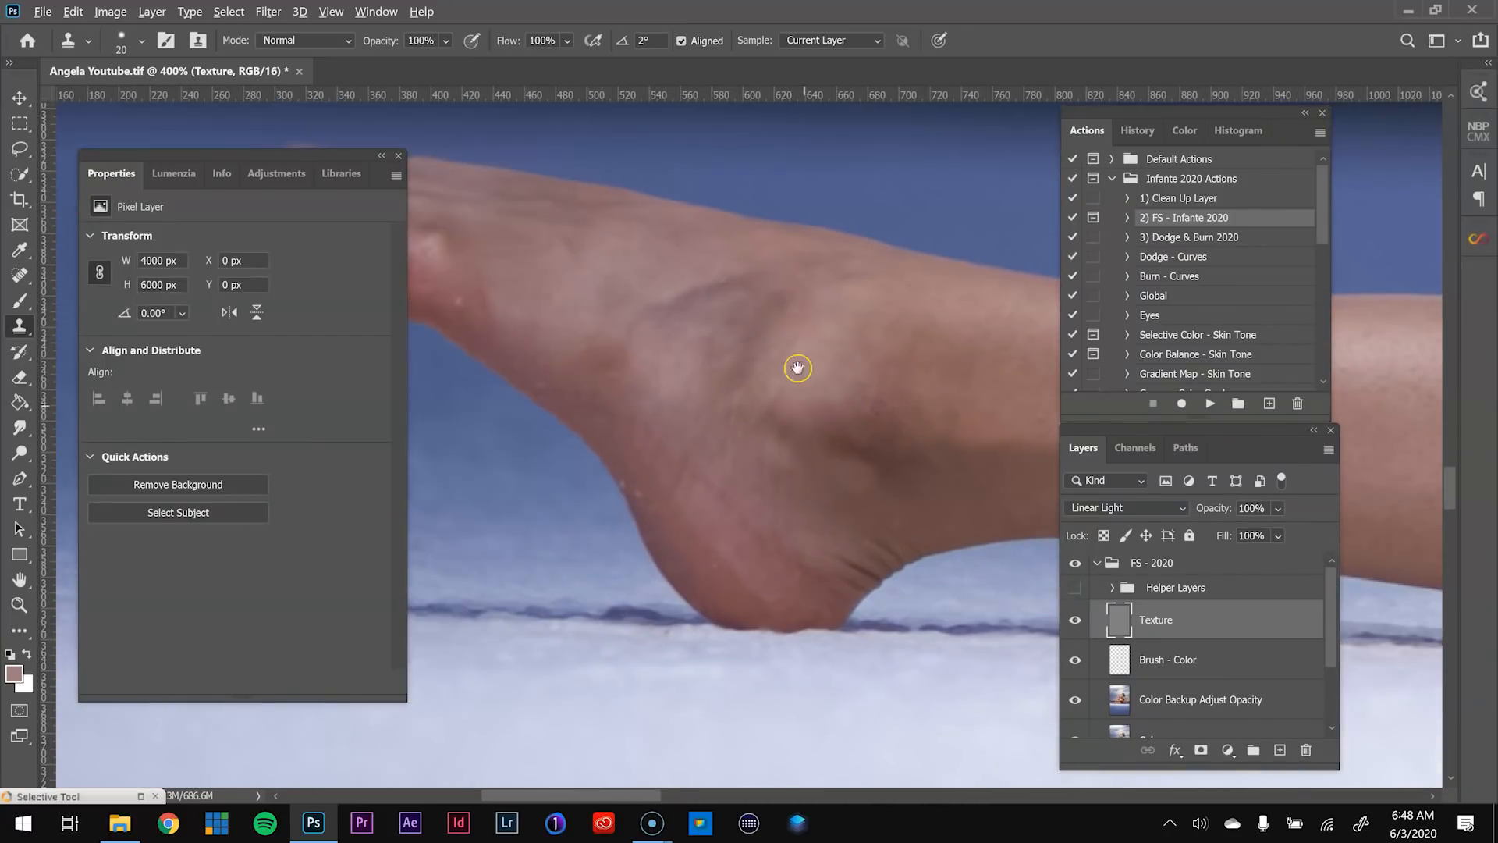
{"action": "left_click_drag", "start_coordinate": [676, 478], "coordinate": [836, 538]}
{"action": "left_click", "coordinate": [836, 538], "text": "alt"}
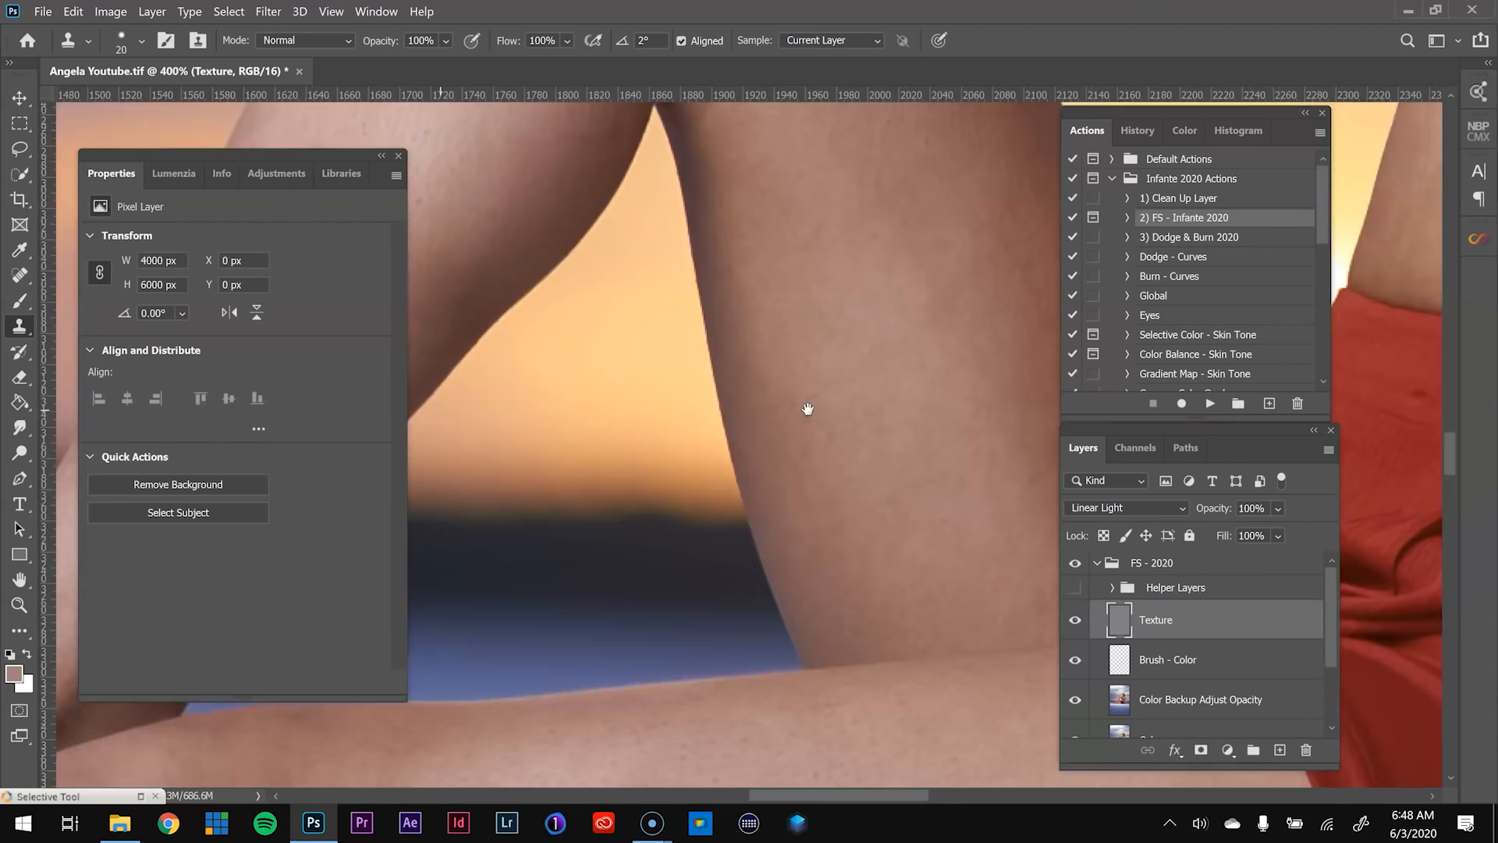
- Clone out the marks on the raised lower leg and the remaining skin areas with a 35 px brush
{"action": "left_click_drag", "start_coordinate": [806, 411], "coordinate": [1023, 445]}
{"action": "left_click_drag", "start_coordinate": [562, 312], "coordinate": [781, 349]}
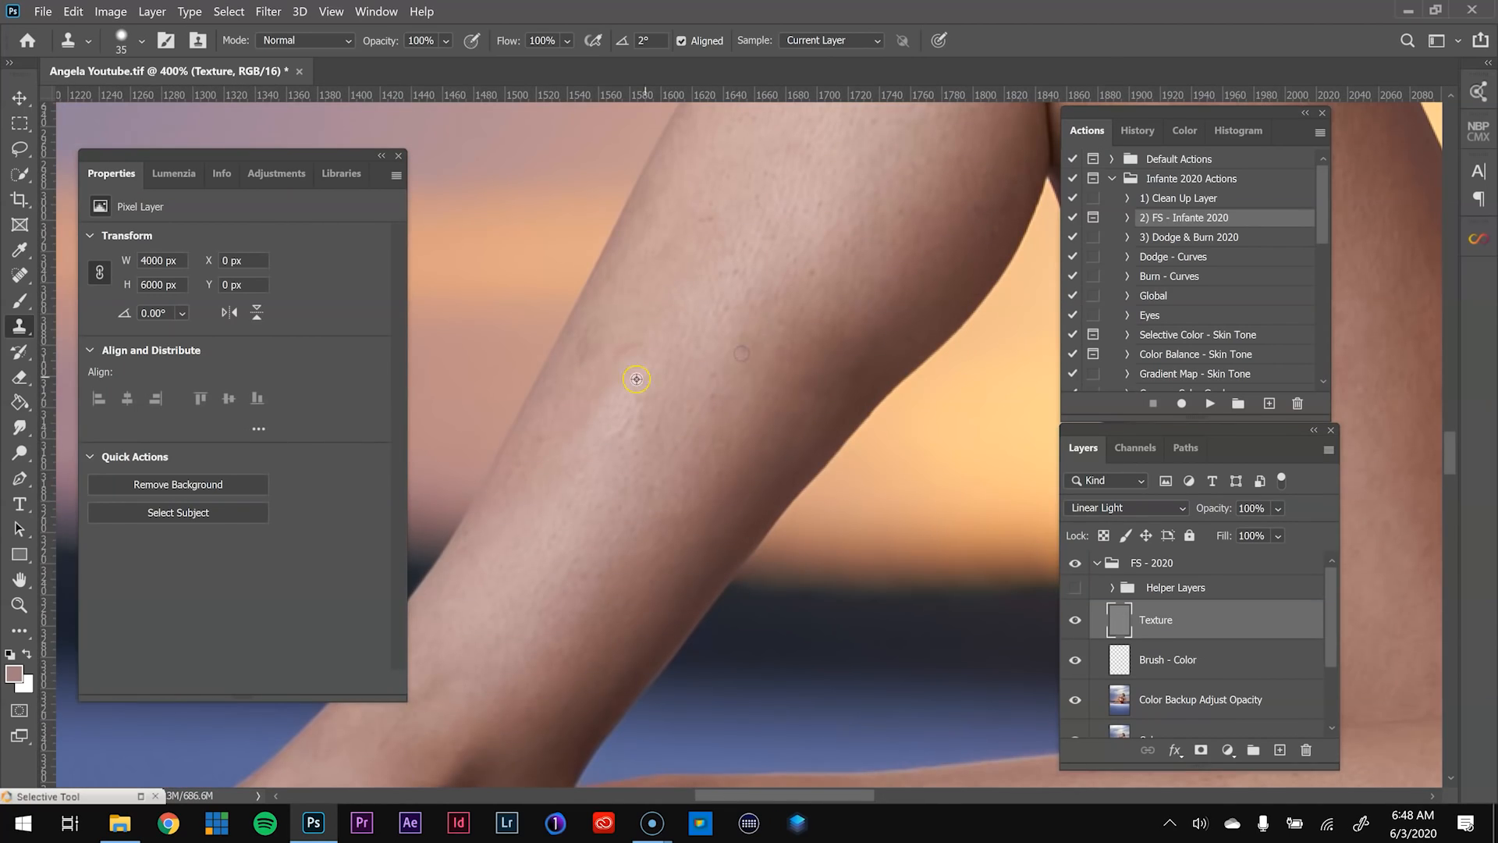
{"action": "left_click_drag", "start_coordinate": [725, 226], "coordinate": [589, 375]}
{"action": "left_click_drag", "start_coordinate": [702, 258], "coordinate": [562, 499]}
{"action": "left_click_drag", "start_coordinate": [622, 237], "coordinate": [499, 468]}
{"action": "left_click_drag", "start_coordinate": [803, 344], "coordinate": [593, 435]}
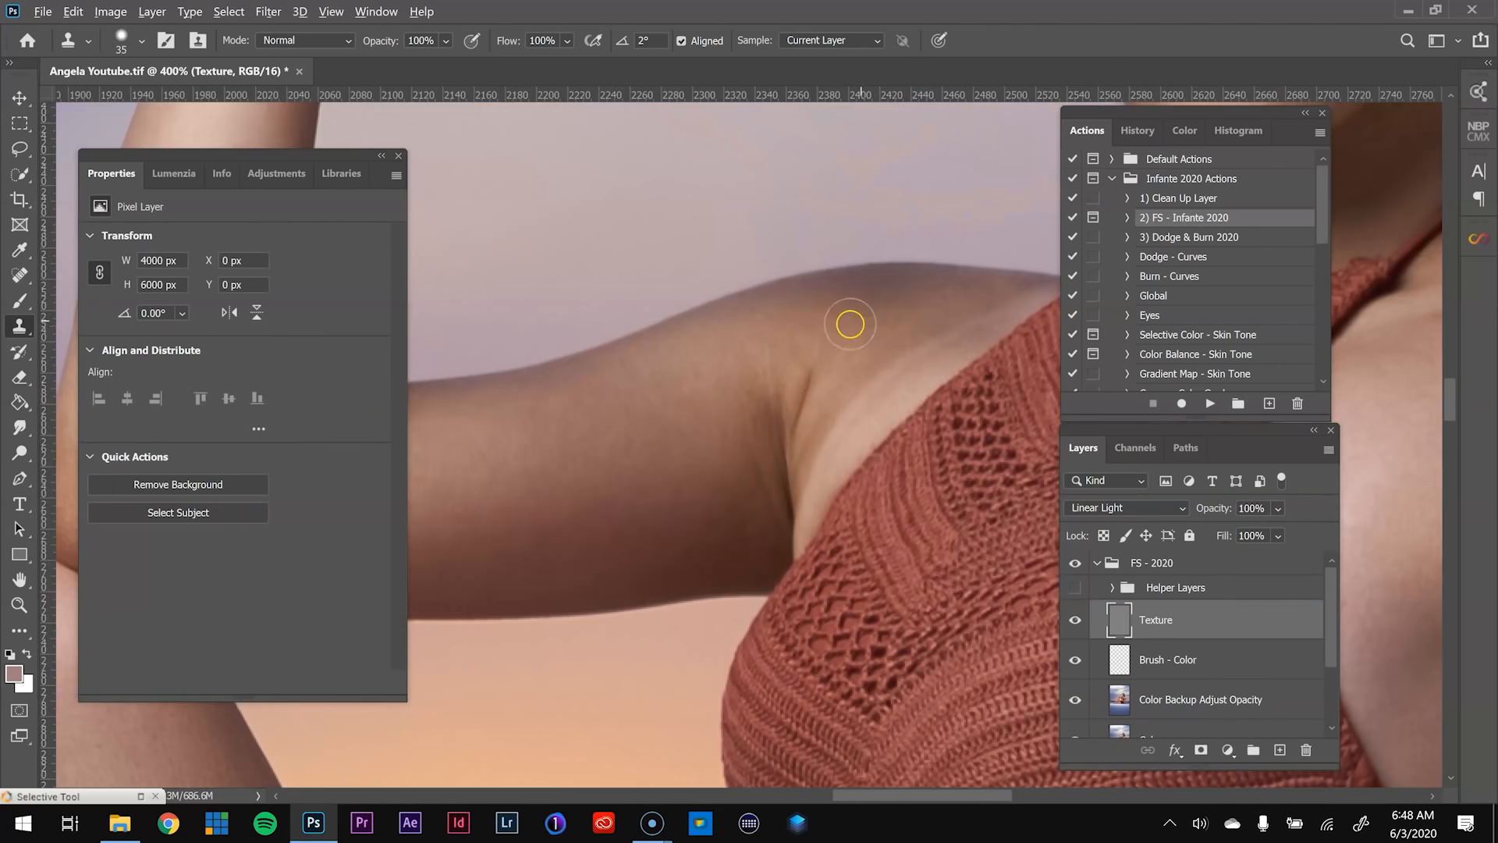
{"action": "scroll", "coordinate": [593, 434], "scroll_direction": "down", "scroll_amount": 10}
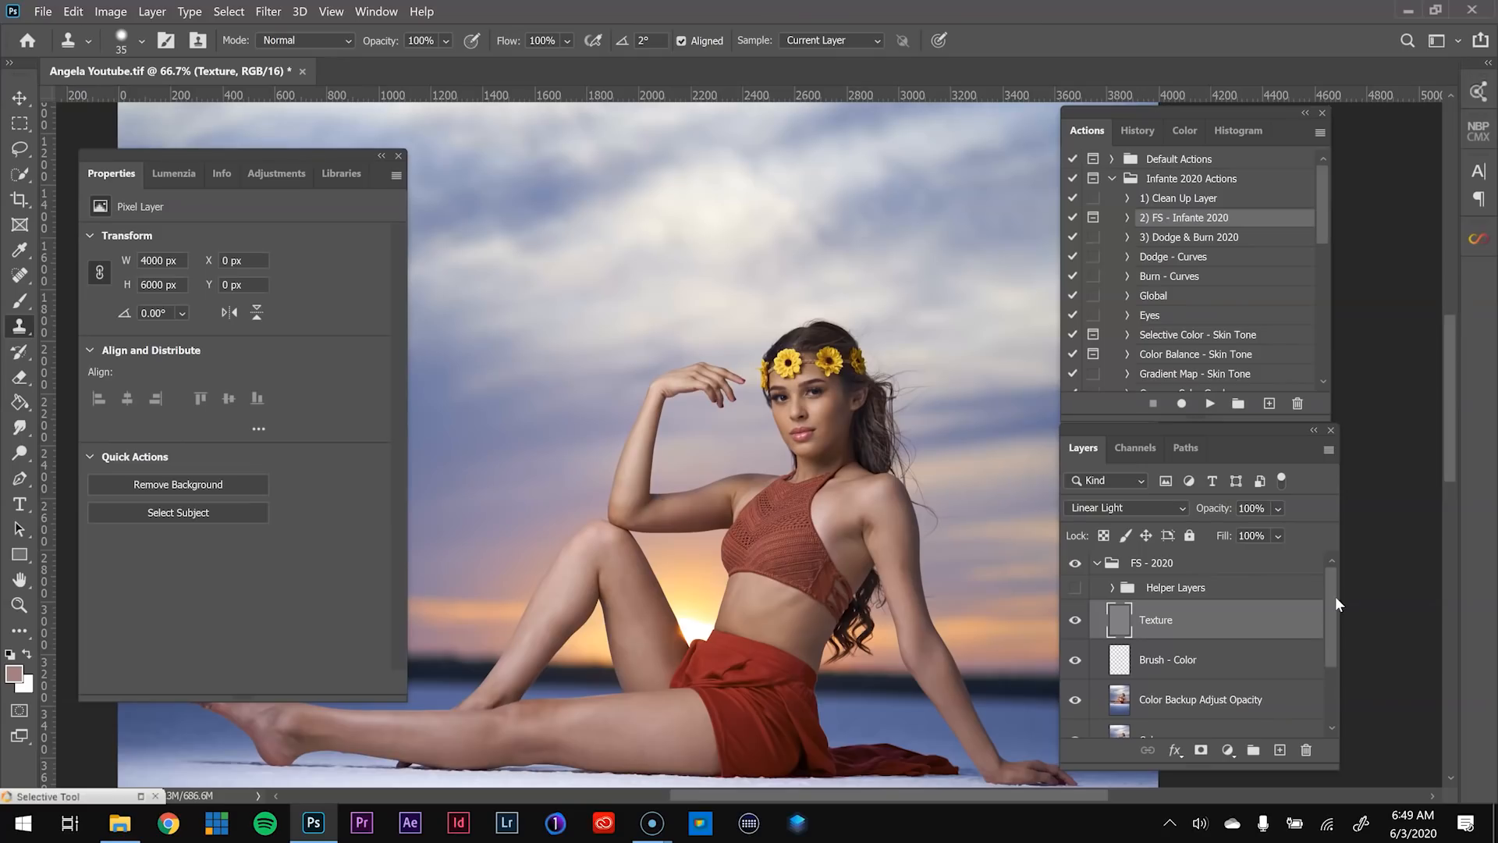
- Select the Color Backup Adjust Opacity layer and hide the Texture layer to work on the shoulder and arm tones
{"action": "left_click", "coordinate": [1218, 701]}
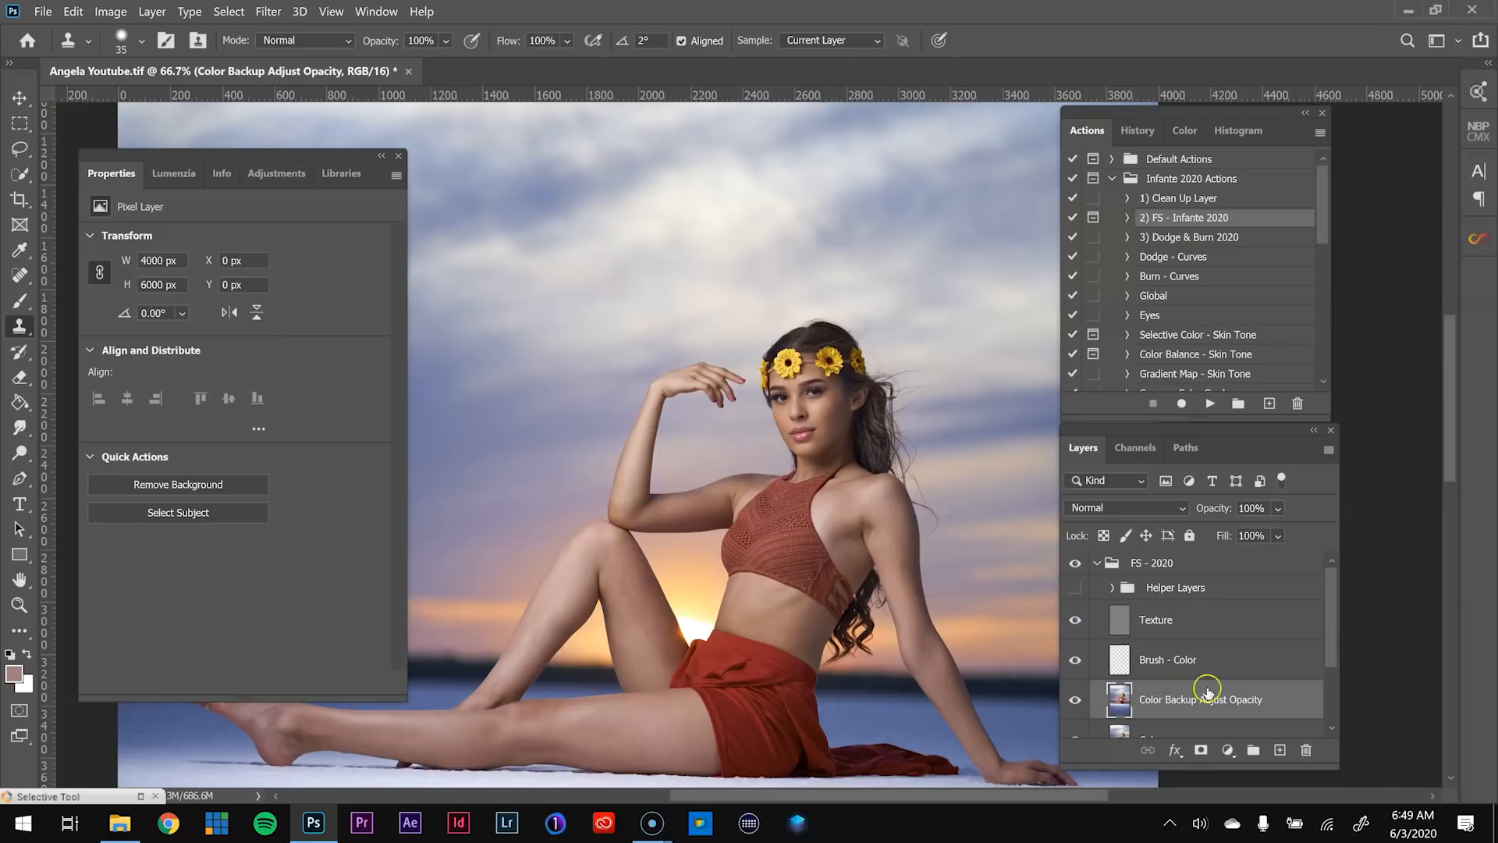
{"action": "left_click", "coordinate": [1076, 621]}
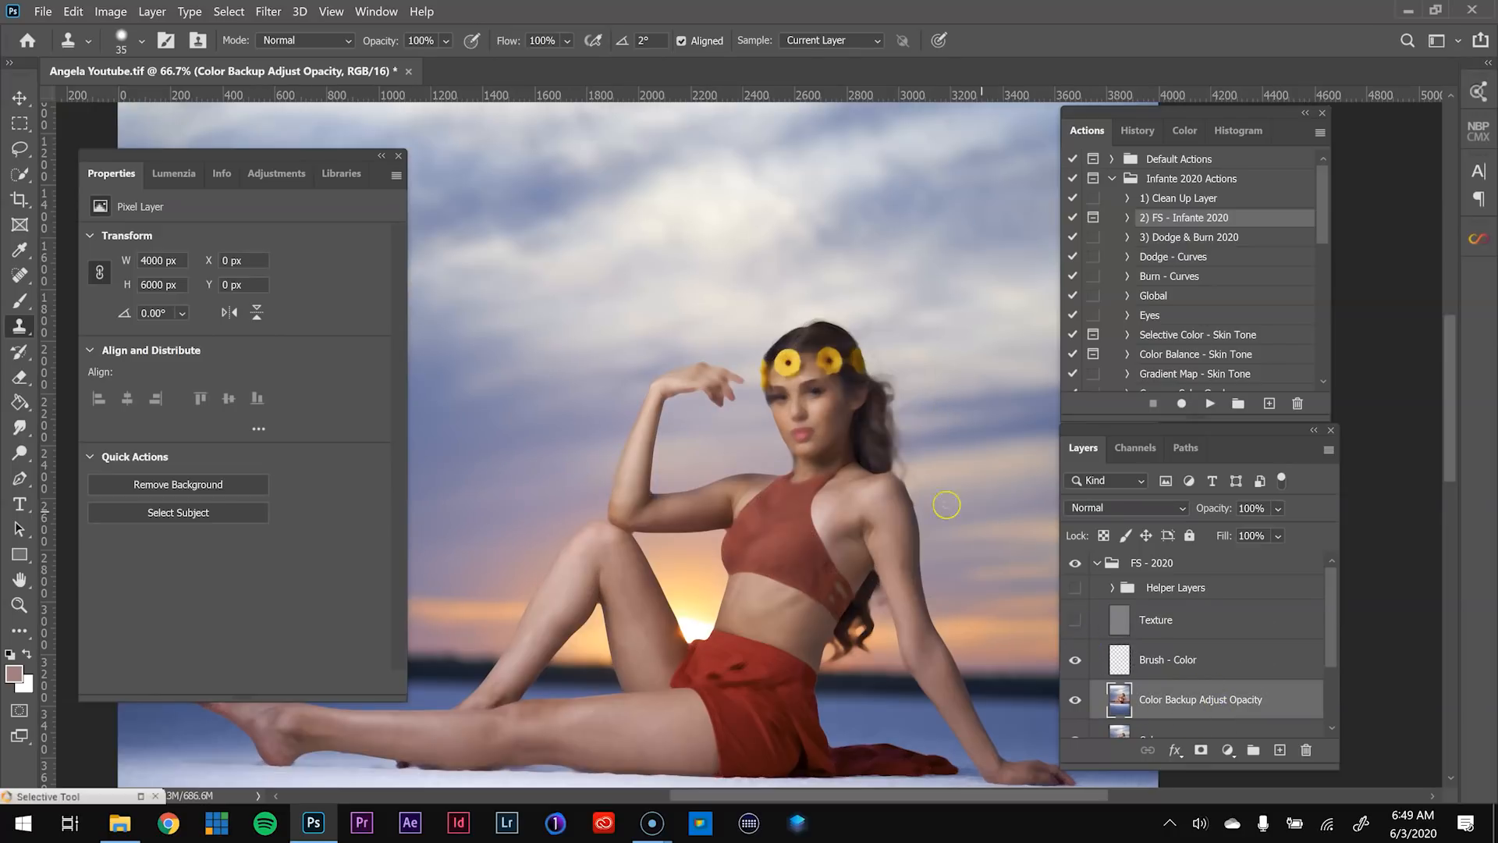
{"action": "key", "text": "z"}
{"action": "left_click", "coordinate": [818, 373]}
{"action": "left_click", "coordinate": [818, 372]}
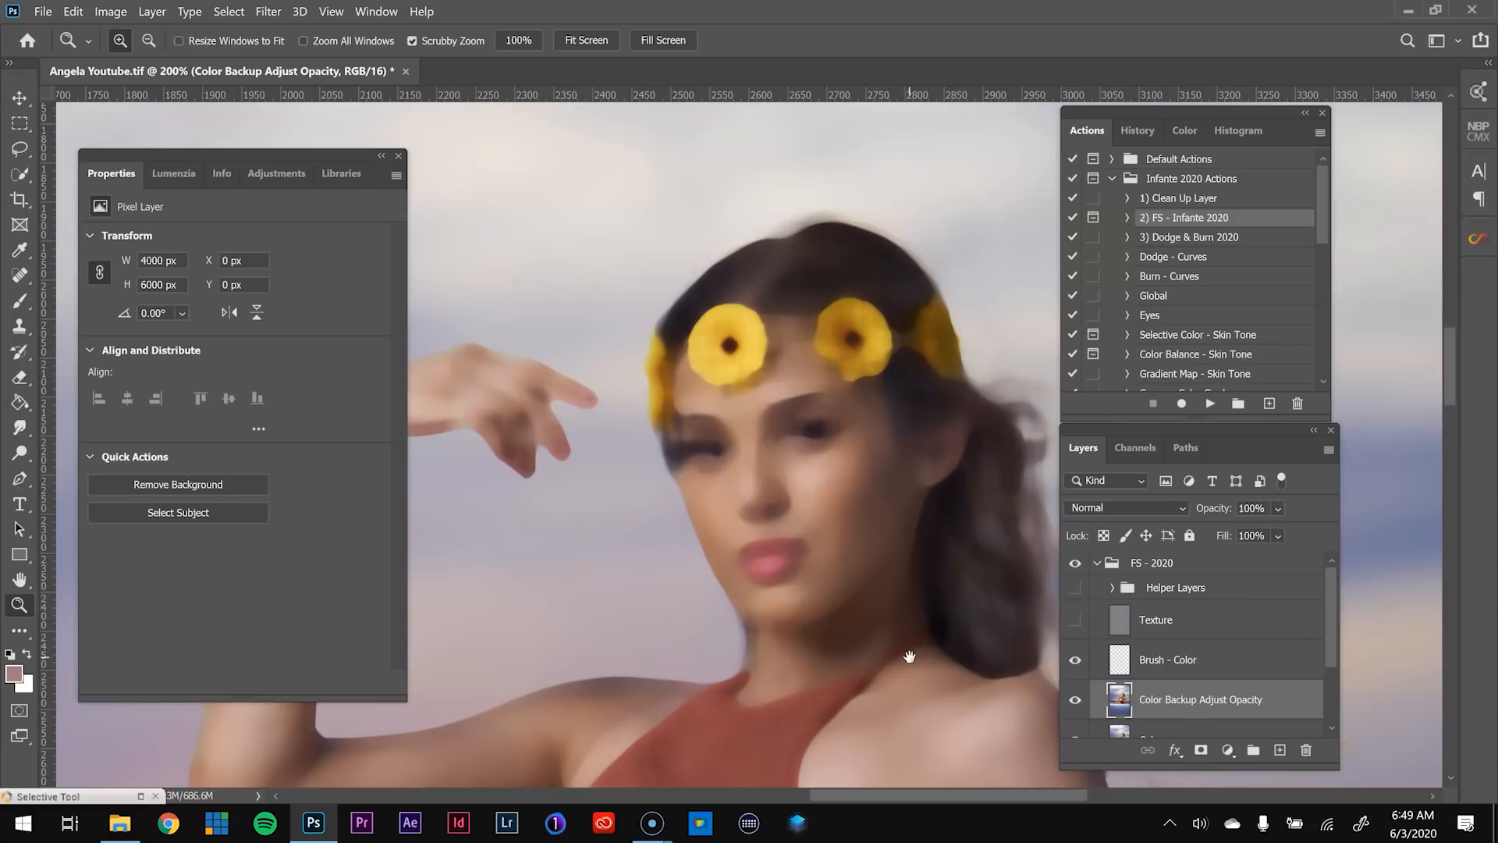
{"action": "left_click_drag", "start_coordinate": [910, 657], "coordinate": [778, 390]}
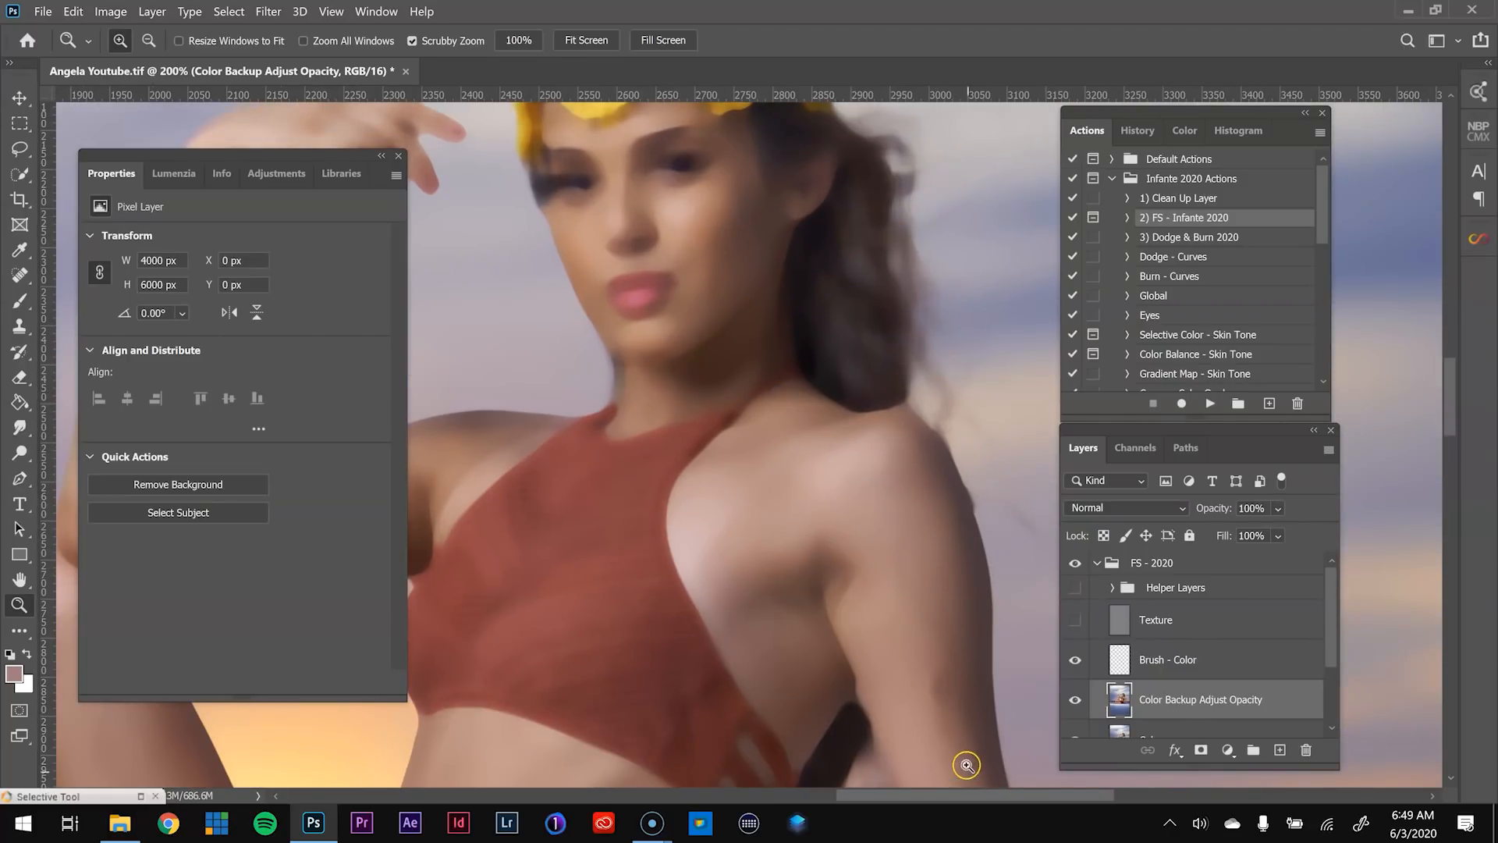
{"action": "left_click_drag", "start_coordinate": [949, 671], "coordinate": [877, 486]}
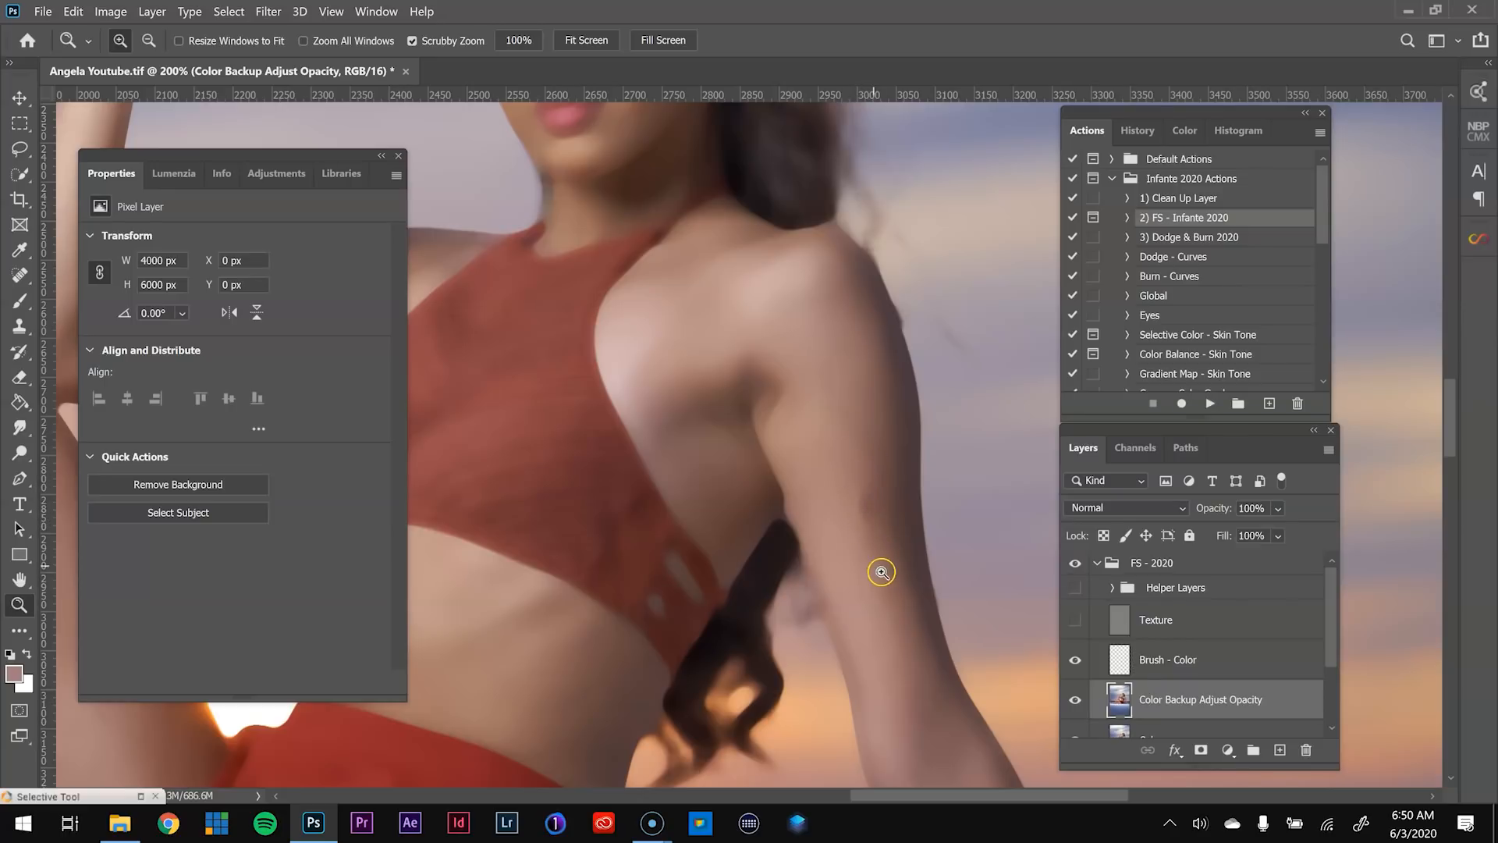
- Activate the Mixer Brush tool and reduce its size to 150 px
{"action": "left_click", "coordinate": [20, 300]}
{"action": "left_click", "coordinate": [117, 354]}
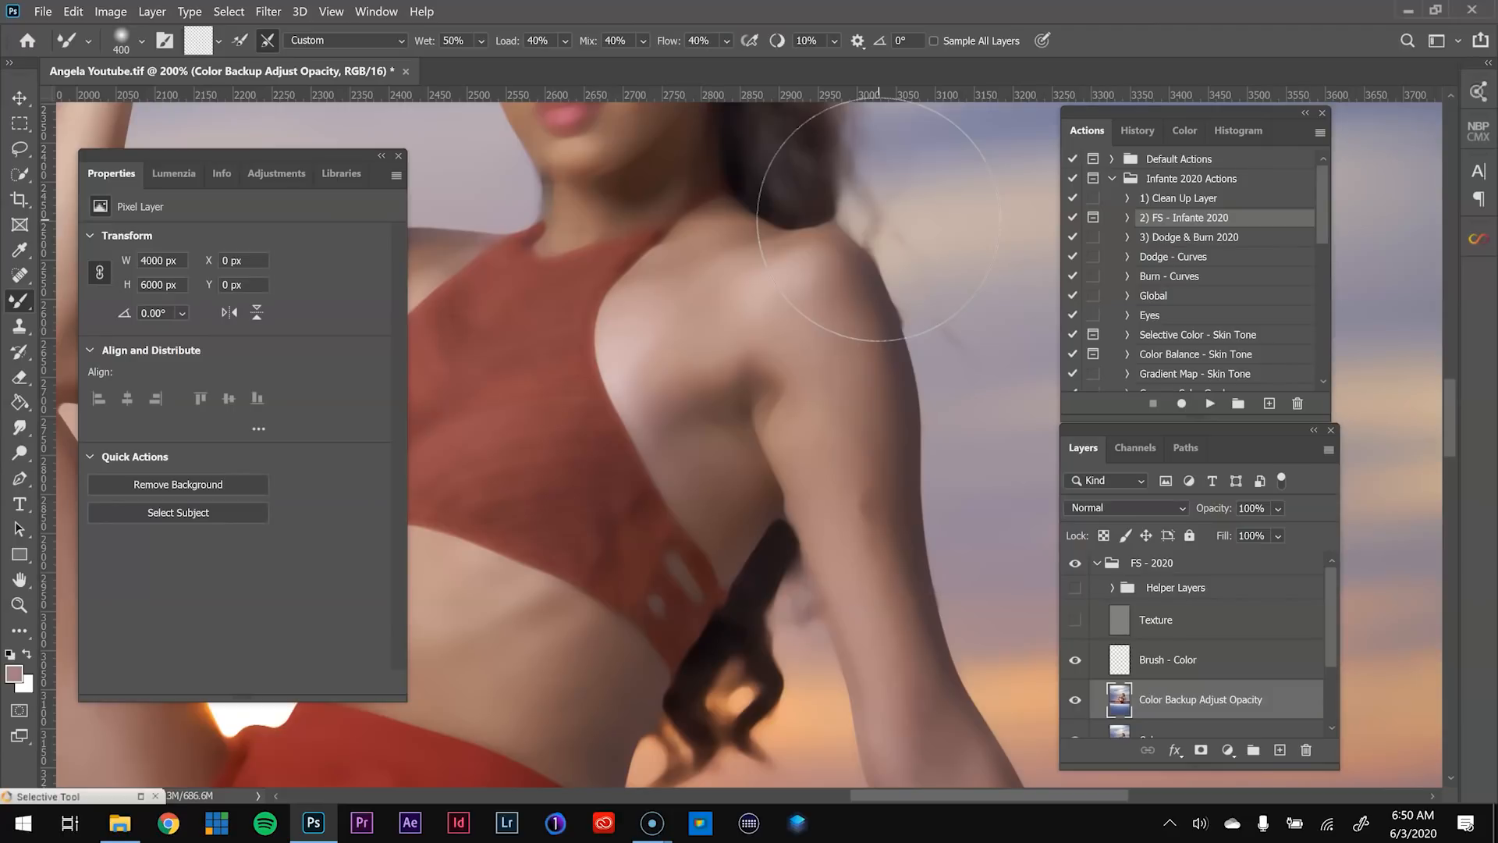
{"action": "key", "text": "bracketleft"}
{"action": "key", "text": "bracketleft"}
{"action": "key", "text": "bracketleft"}
{"action": "key", "text": "bracketleft"}
{"action": "key", "text": "bracketleft"}
{"action": "key", "text": "bracketleft"}
{"action": "key", "text": "bracketleft"}
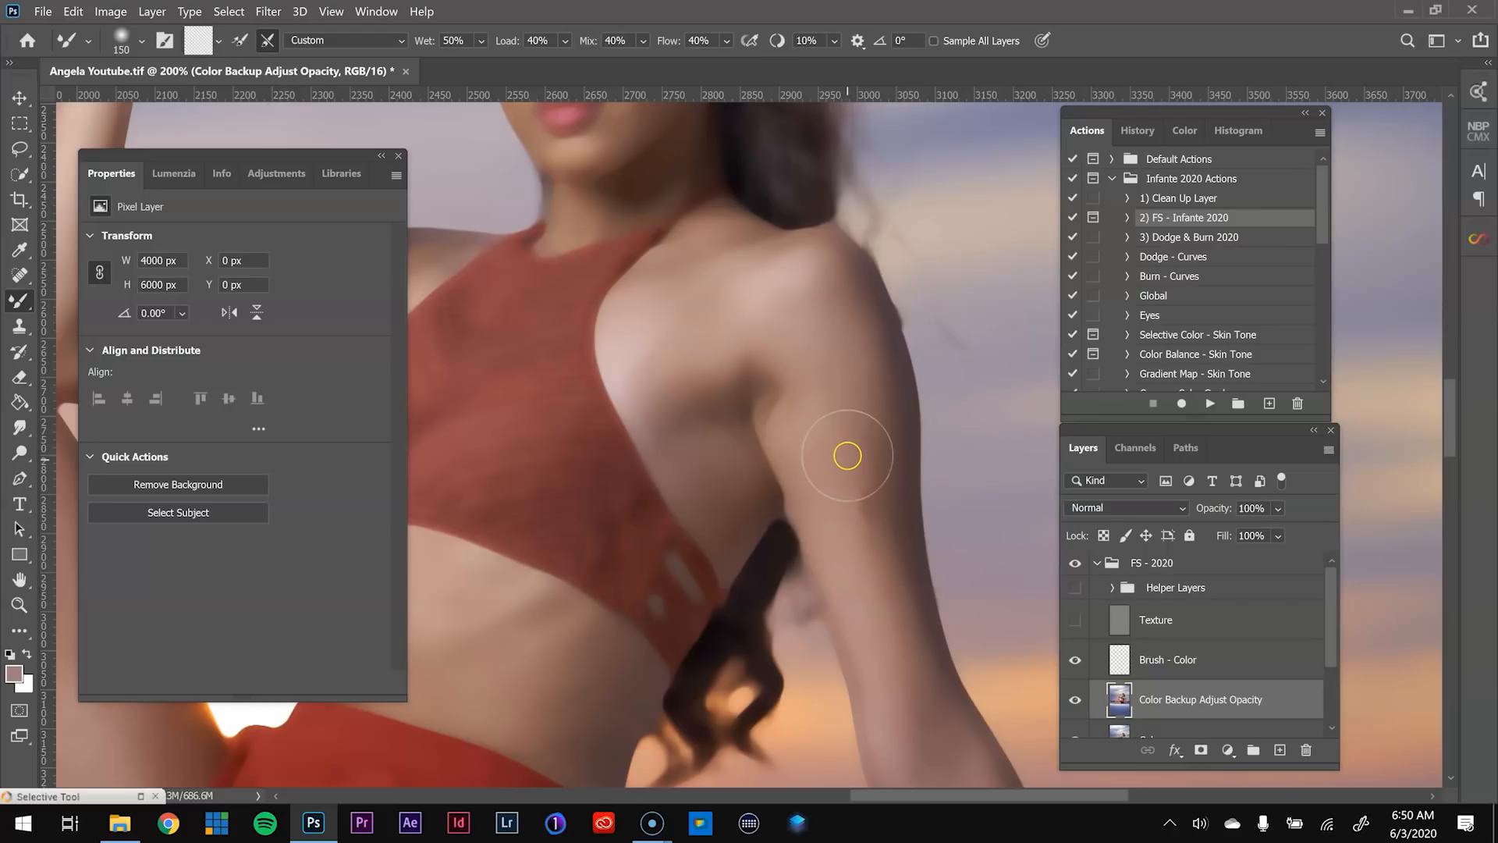
- Blend the patchy tones on the supporting upper arm with the Mixer Brush and set its size to 175 px
{"action": "key", "text": "bracketright"}
{"action": "key", "text": "bracketright"}
{"action": "key", "text": "bracketright"}
{"action": "key", "text": "bracketleft"}
{"action": "key", "text": "bracketleft"}
{"action": "left_click_drag", "start_coordinate": [842, 416], "coordinate": [836, 382]}
{"action": "key", "text": "bracketright"}
{"action": "key", "text": "bracketright"}
{"action": "key", "text": "bracketright"}
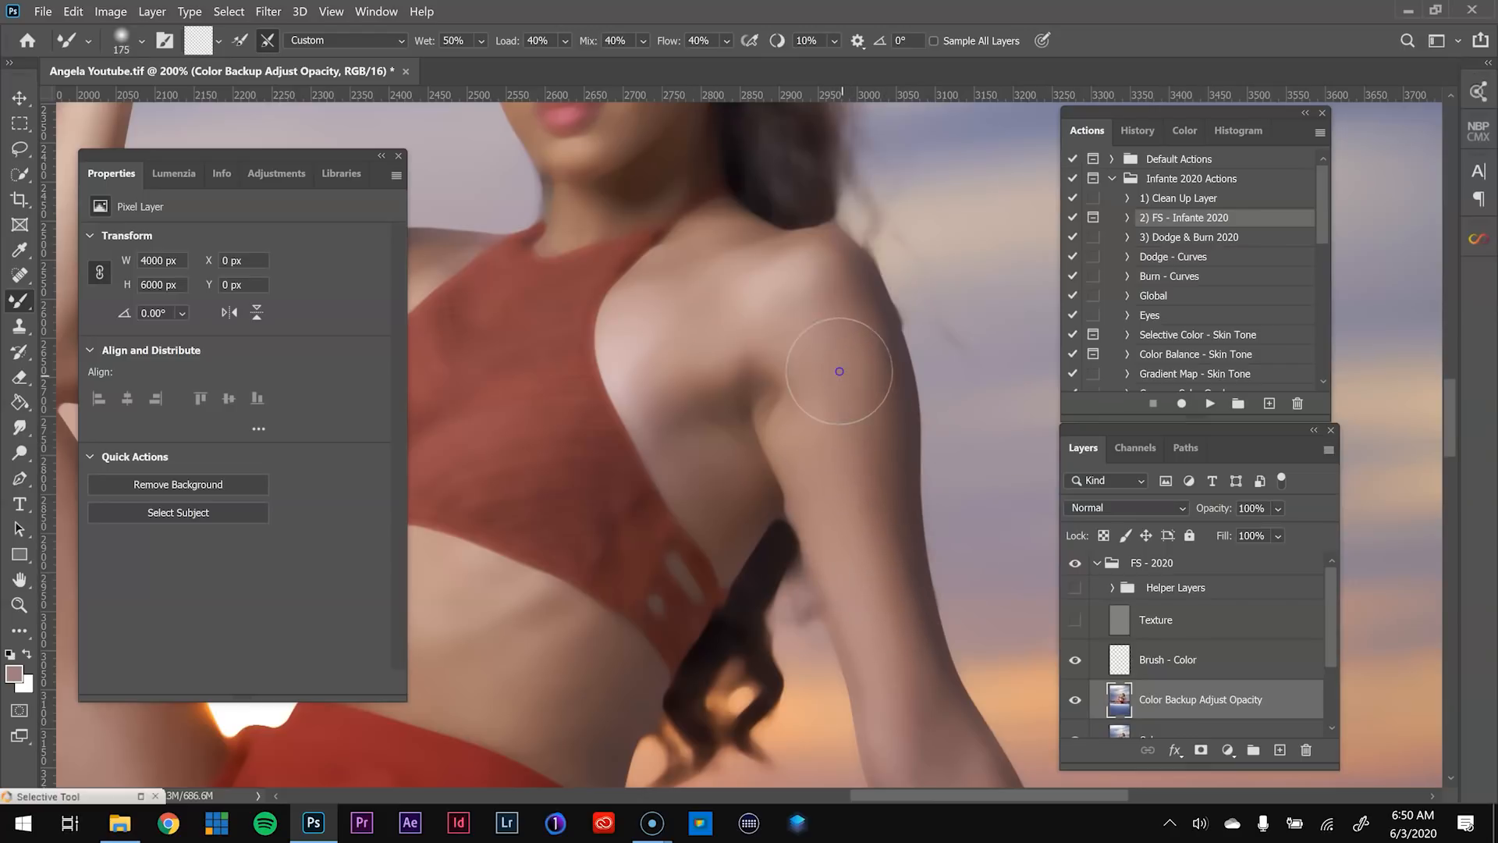
- Blend the skin tones down the length of the supporting arm with a smaller Mixer Brush
{"action": "key", "text": "bracketleft"}
{"action": "key", "text": "bracketleft"}
{"action": "left_click_drag", "start_coordinate": [875, 518], "coordinate": [850, 361]}
{"action": "left_click_drag", "start_coordinate": [883, 573], "coordinate": [874, 534]}
{"action": "left_click_drag", "start_coordinate": [909, 689], "coordinate": [870, 566]}
- Blend the tones across the upper chest and around the outer shoulder, adjusting the Mixer Brush size to fit each area
{"action": "key", "text": "bracketleft"}
{"action": "key", "text": "bracketleft"}
{"action": "key", "text": "bracketright"}
{"action": "key", "text": "bracketright"}
{"action": "key", "text": "bracketright"}
{"action": "mouse_move", "coordinate": [702, 322]}
{"action": "left_mouse_down"}
{"action": "mouse_move", "coordinate": [745, 305]}
{"action": "mouse_move", "coordinate": [845, 338]}
{"action": "left_mouse_up"}
{"action": "key", "text": "bracketleft"}
{"action": "mouse_move", "coordinate": [822, 288]}
{"action": "left_mouse_down"}
{"action": "mouse_move", "coordinate": [867, 338]}
{"action": "mouse_move", "coordinate": [841, 262]}
{"action": "mouse_move", "coordinate": [884, 372]}
{"action": "left_mouse_up"}
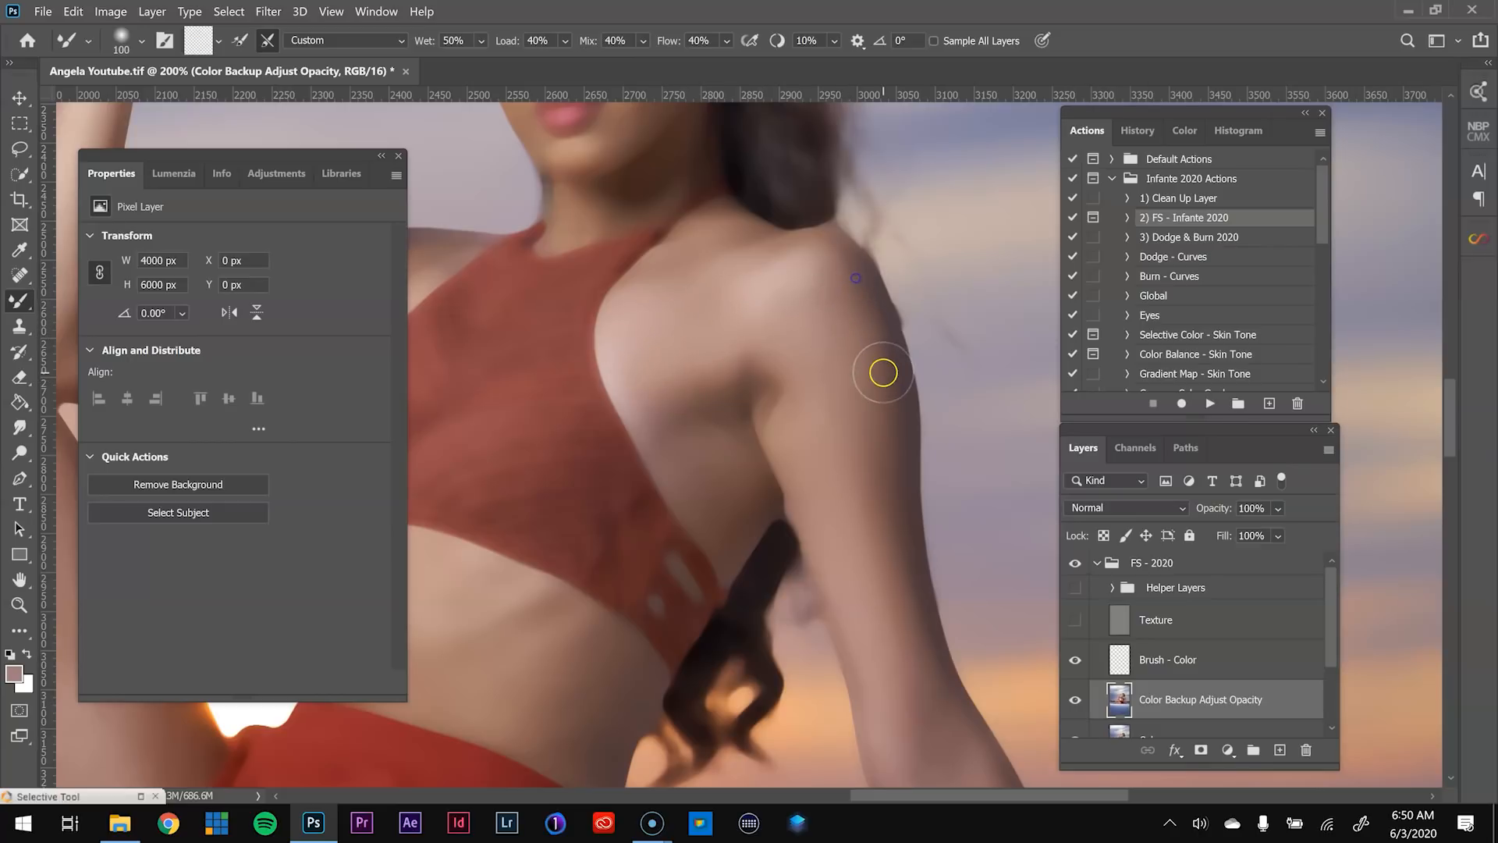
{"action": "key", "text": "bracketright"}
{"action": "key", "text": "bracketright"}
- Show the Texture layer and the Helper Layers group to view the shoulder and arm in high-contrast black and white
{"action": "left_click", "coordinate": [1074, 620]}
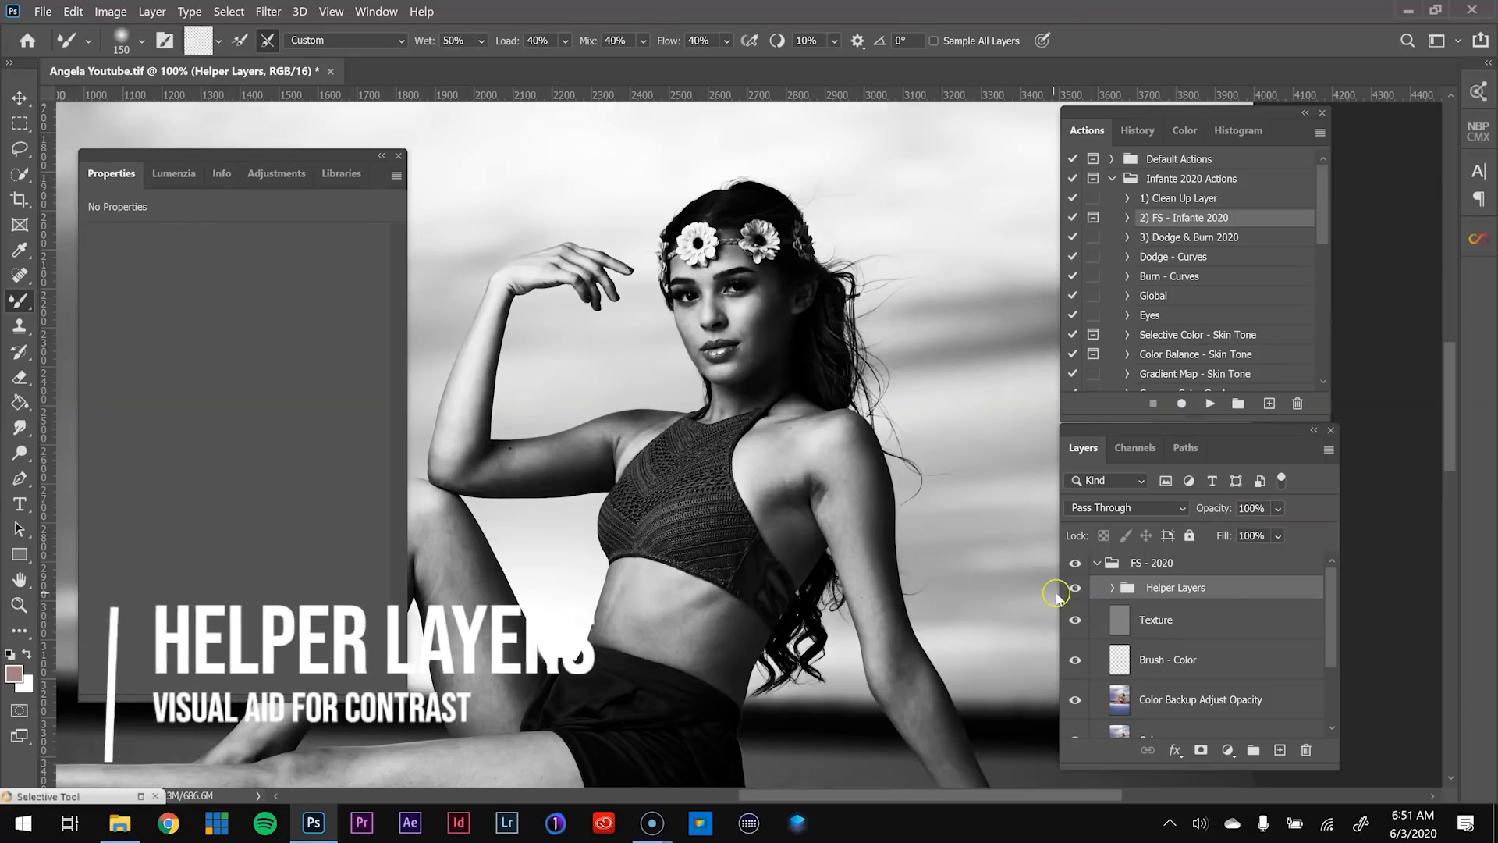
{"action": "left_click", "coordinate": [1076, 588]}
{"action": "left_click", "coordinate": [1077, 589]}
{"action": "key", "text": "z"}
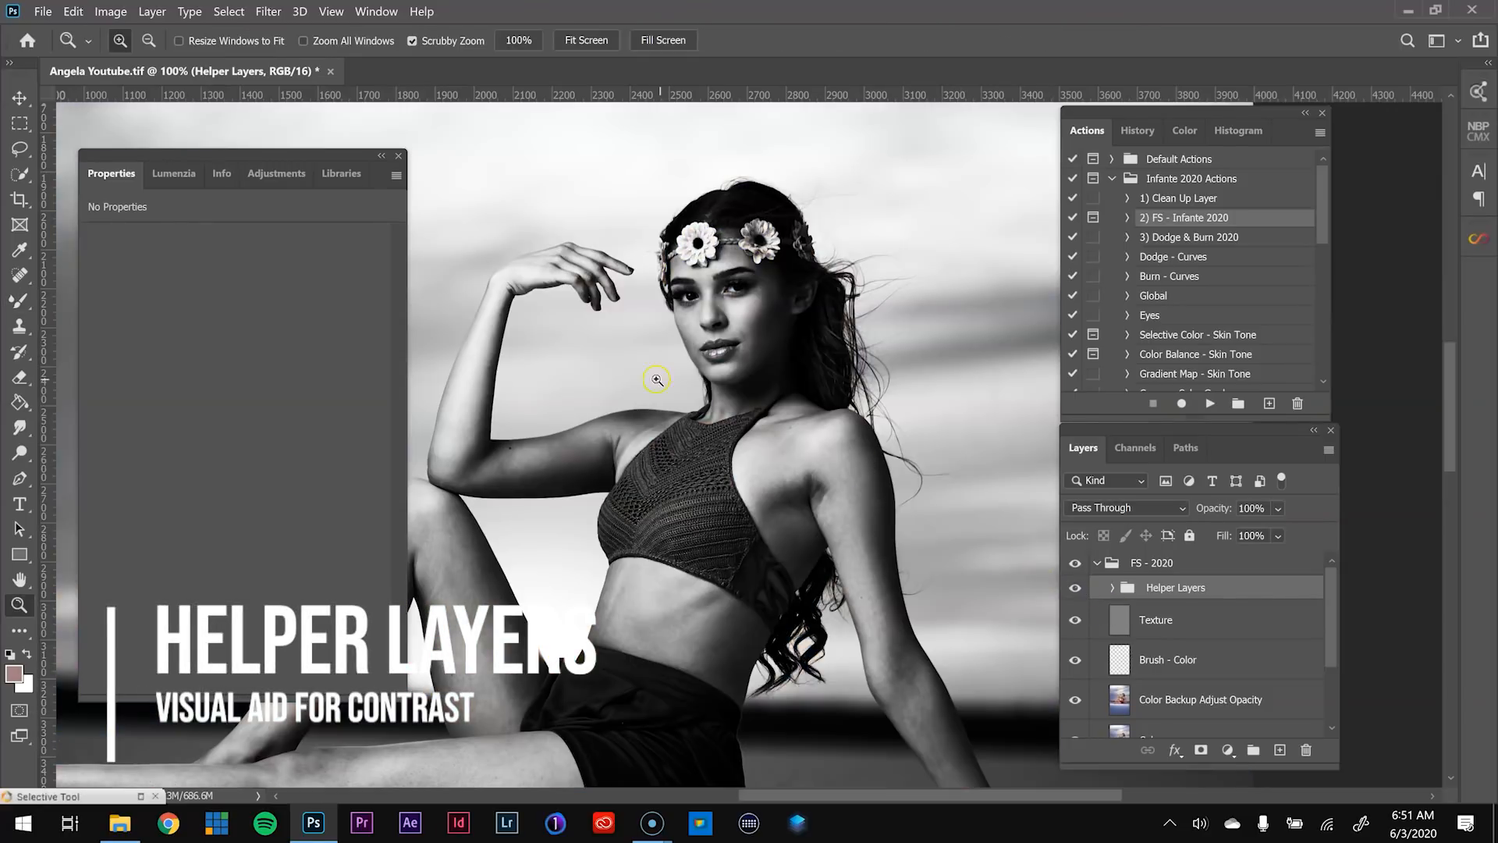
{"action": "left_click", "coordinate": [571, 475]}
{"action": "left_click_drag", "start_coordinate": [822, 519], "coordinate": [468, 447]}
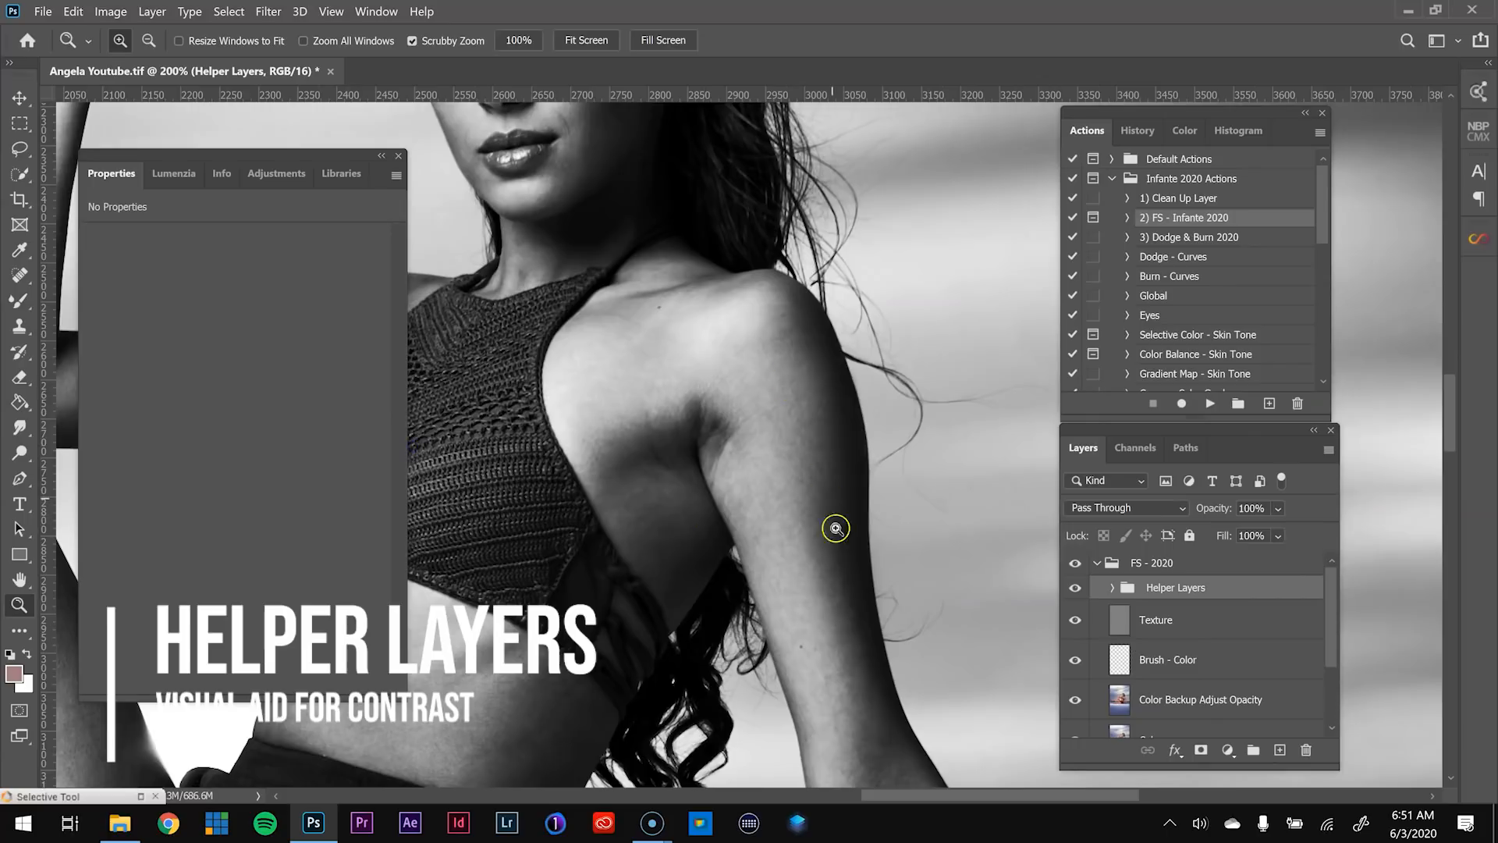
- Reselect the Color Backup Adjust Opacity layer and blend the uneven tones on the supporting upper arm with the Mixer Brush
{"action": "left_click", "coordinate": [1175, 701]}
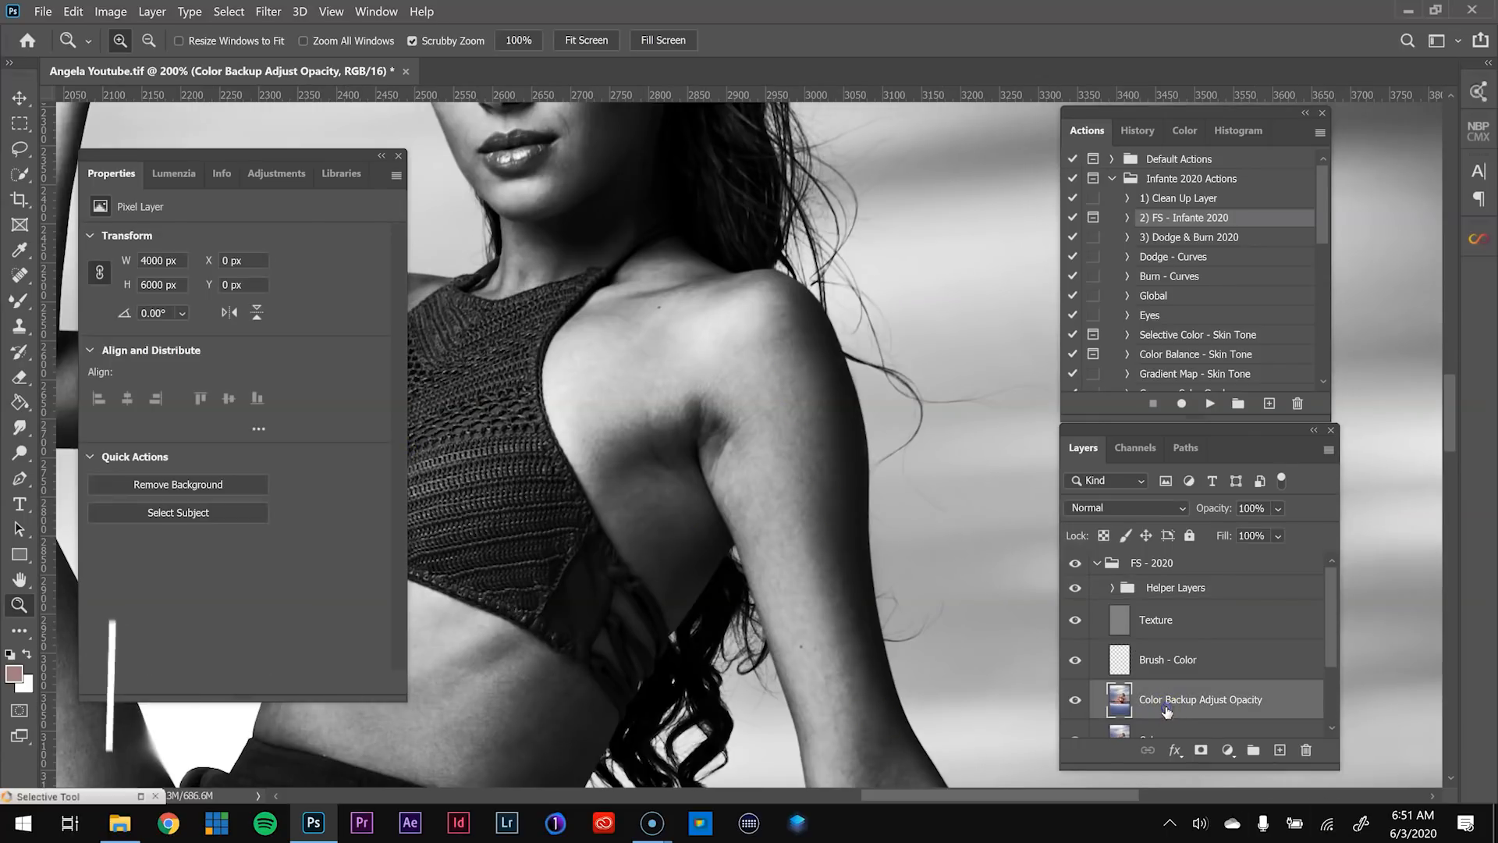
{"action": "key", "text": "b"}
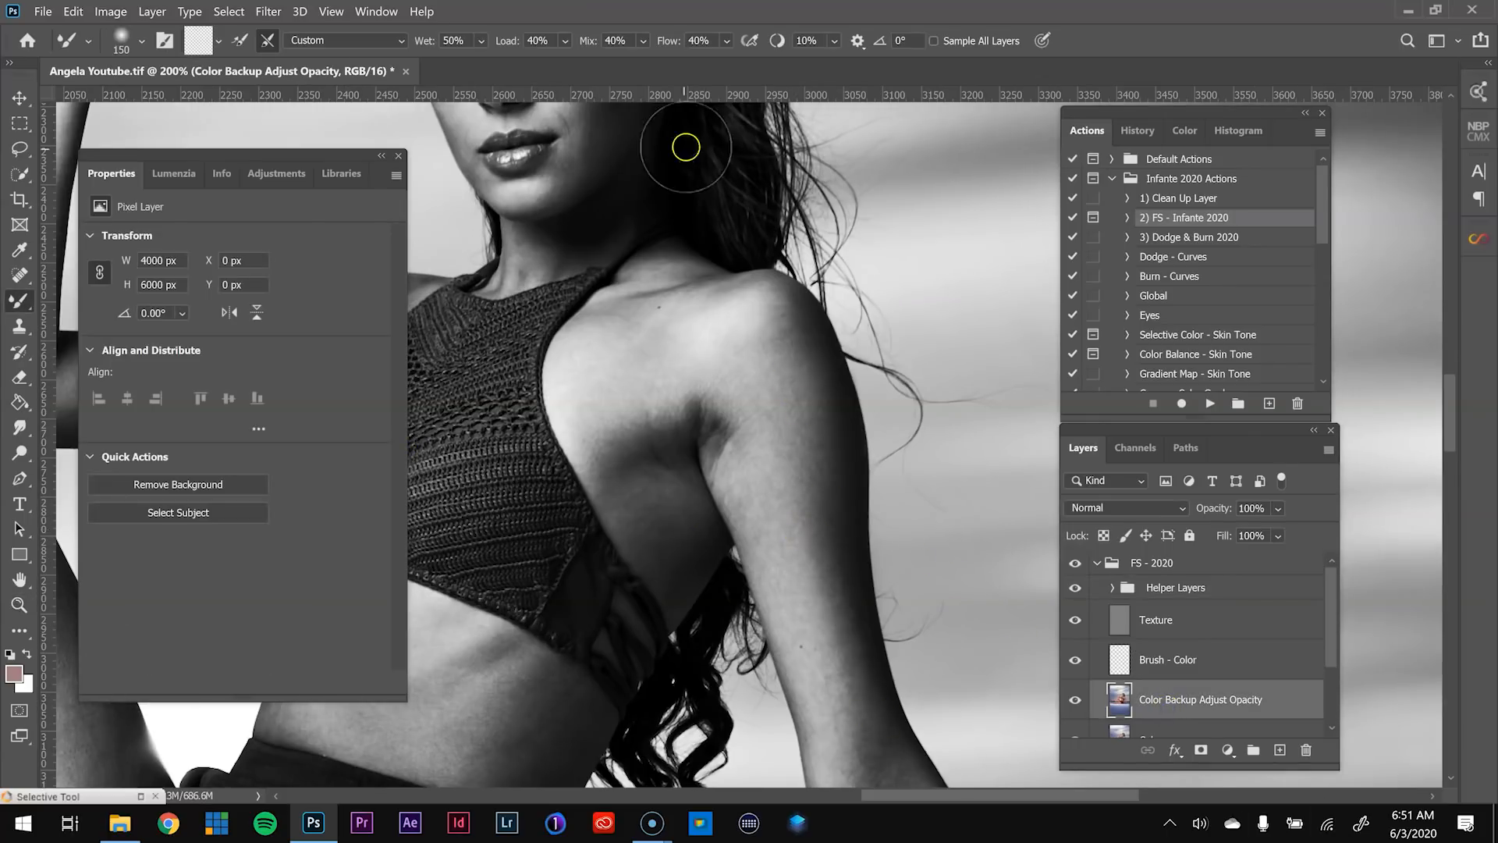
{"action": "key", "text": "bracketleft"}
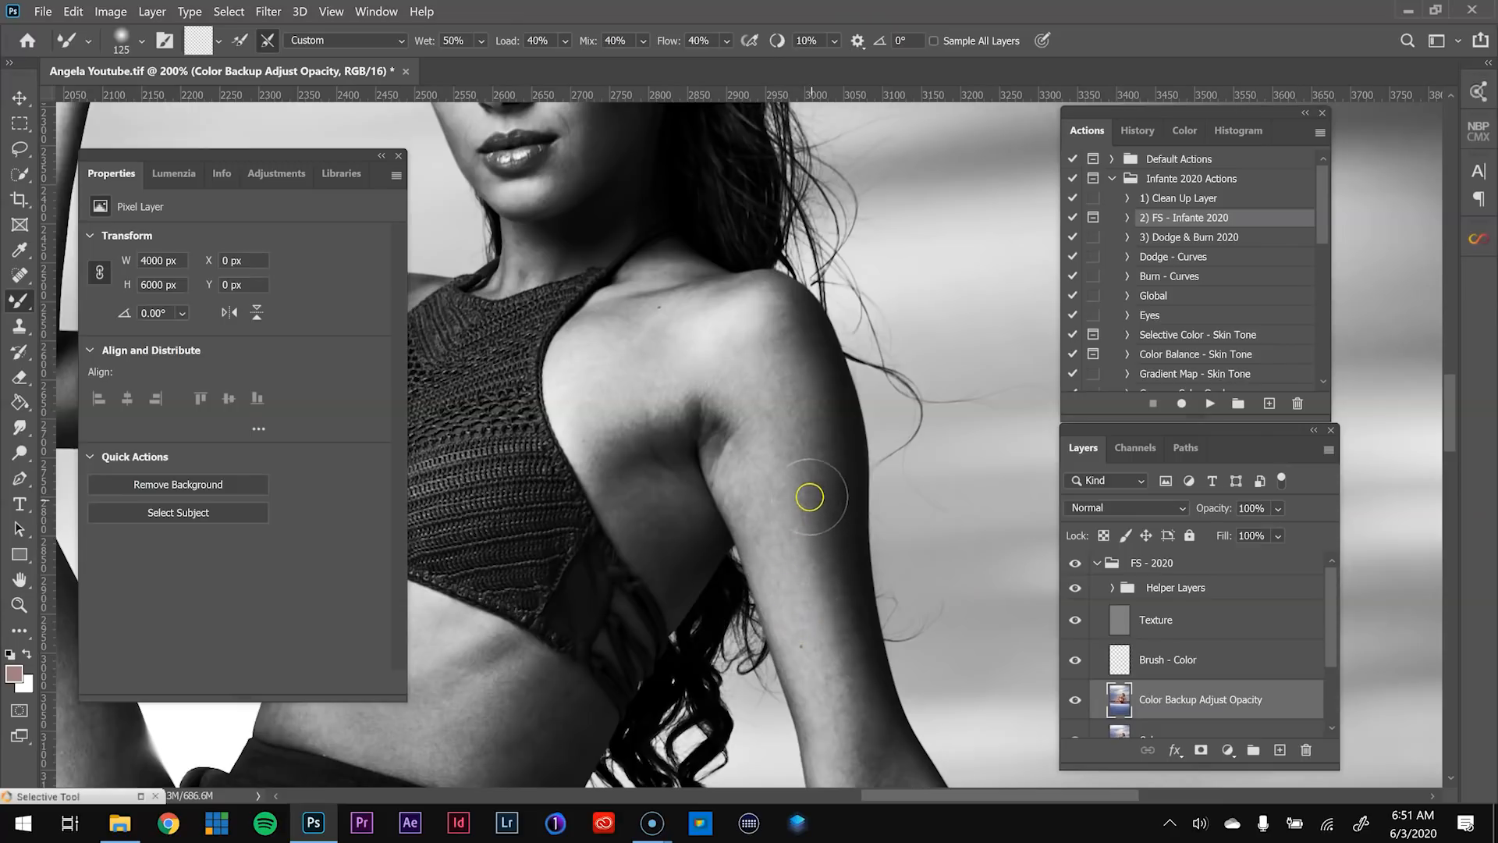
{"action": "key", "text": "bracketright"}
{"action": "mouse_move", "coordinate": [817, 547]}
{"action": "left_mouse_down"}
{"action": "mouse_move", "coordinate": [776, 483]}
{"action": "mouse_move", "coordinate": [795, 533]}
{"action": "left_mouse_up"}
{"action": "mouse_move", "coordinate": [787, 392]}
{"action": "left_mouse_down"}
{"action": "mouse_move", "coordinate": [816, 601]}
{"action": "mouse_move", "coordinate": [781, 396]}
{"action": "left_mouse_up"}
- Blend the dark patch beside the armpit toward the top's edge with a smaller Mixer Brush
{"action": "key", "text": "bracketleft"}
{"action": "key", "text": "bracketleft"}
{"action": "key", "text": "bracketleft"}
{"action": "mouse_move", "coordinate": [671, 413]}
{"action": "left_mouse_down"}
{"action": "mouse_move", "coordinate": [655, 401]}
{"action": "mouse_move", "coordinate": [619, 444]}
{"action": "left_mouse_up"}
{"action": "key", "text": "bracketright"}
{"action": "key", "text": "bracketright"}
- Set the Mixer Brush to 100 px and blend the armpit crease, front shoulder and chest tones
{"action": "key", "text": "bracketleft"}
{"action": "key", "text": "bracketleft"}
{"action": "key", "text": "bracketleft"}
{"action": "key", "text": "bracketright"}
{"action": "key", "text": "bracketright"}
{"action": "key", "text": "bracketright"}
{"action": "key", "text": "bracketright"}
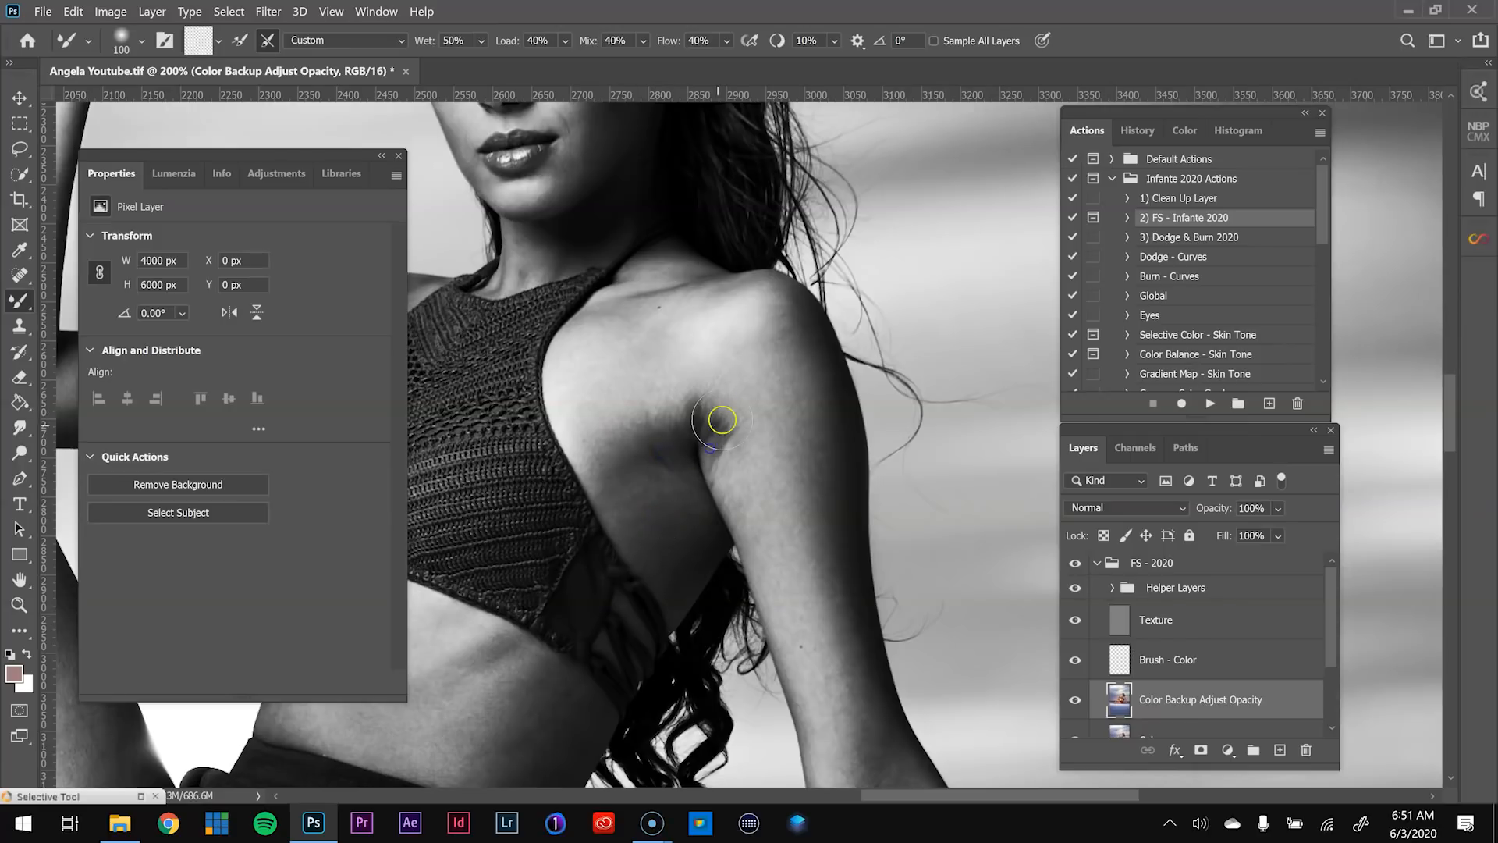
{"action": "mouse_move", "coordinate": [624, 433]}
{"action": "left_mouse_down"}
{"action": "mouse_move", "coordinate": [622, 398]}
{"action": "mouse_move", "coordinate": [727, 385]}
{"action": "mouse_move", "coordinate": [749, 352]}
{"action": "left_mouse_up"}
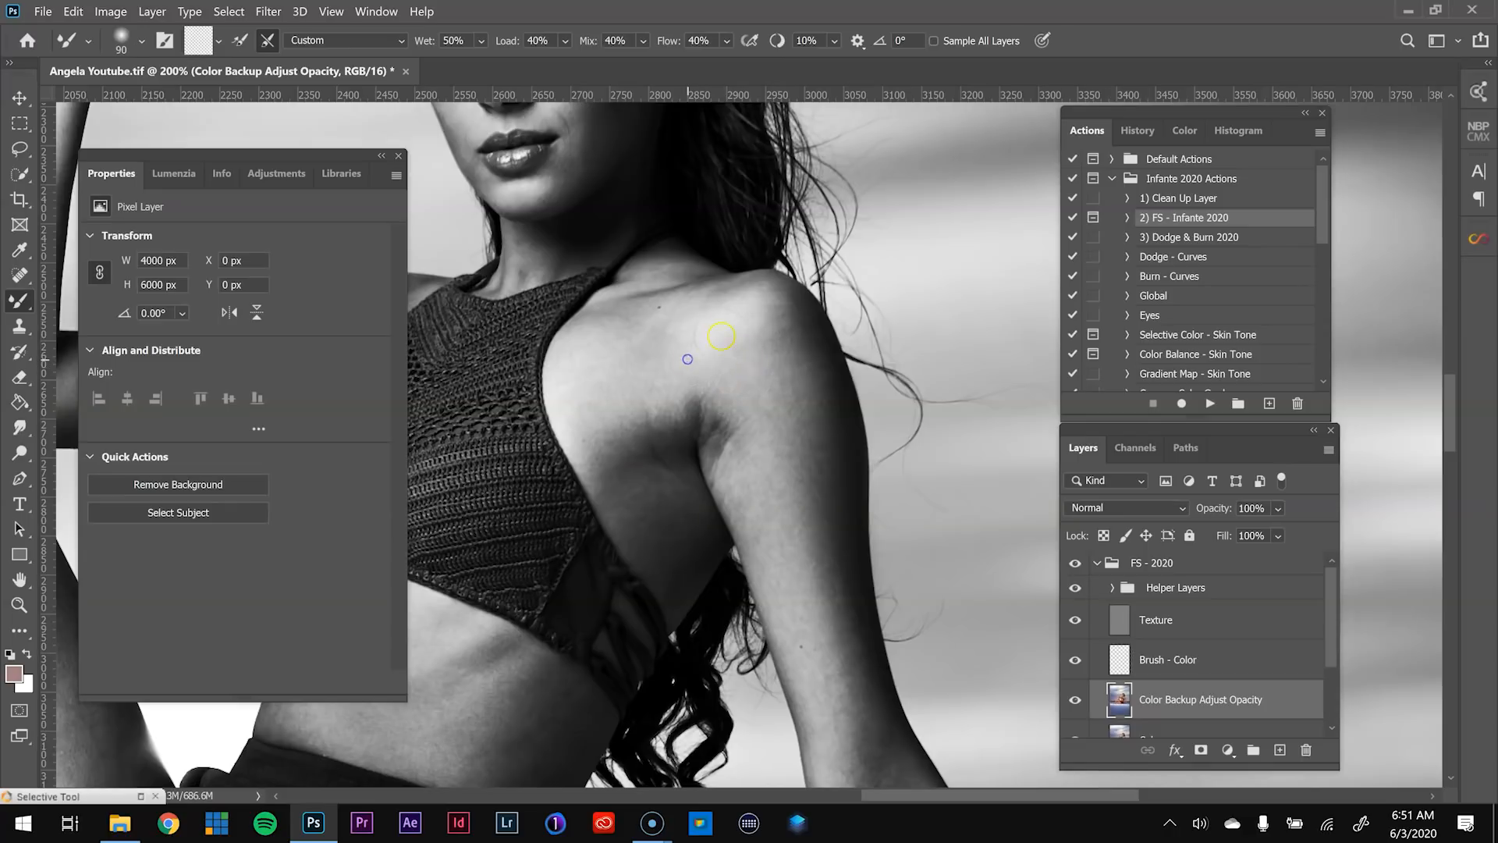
{"action": "key", "text": "bracketright"}
{"action": "left_click_drag", "start_coordinate": [651, 347], "coordinate": [585, 355]}
{"action": "key", "text": "bracketright"}
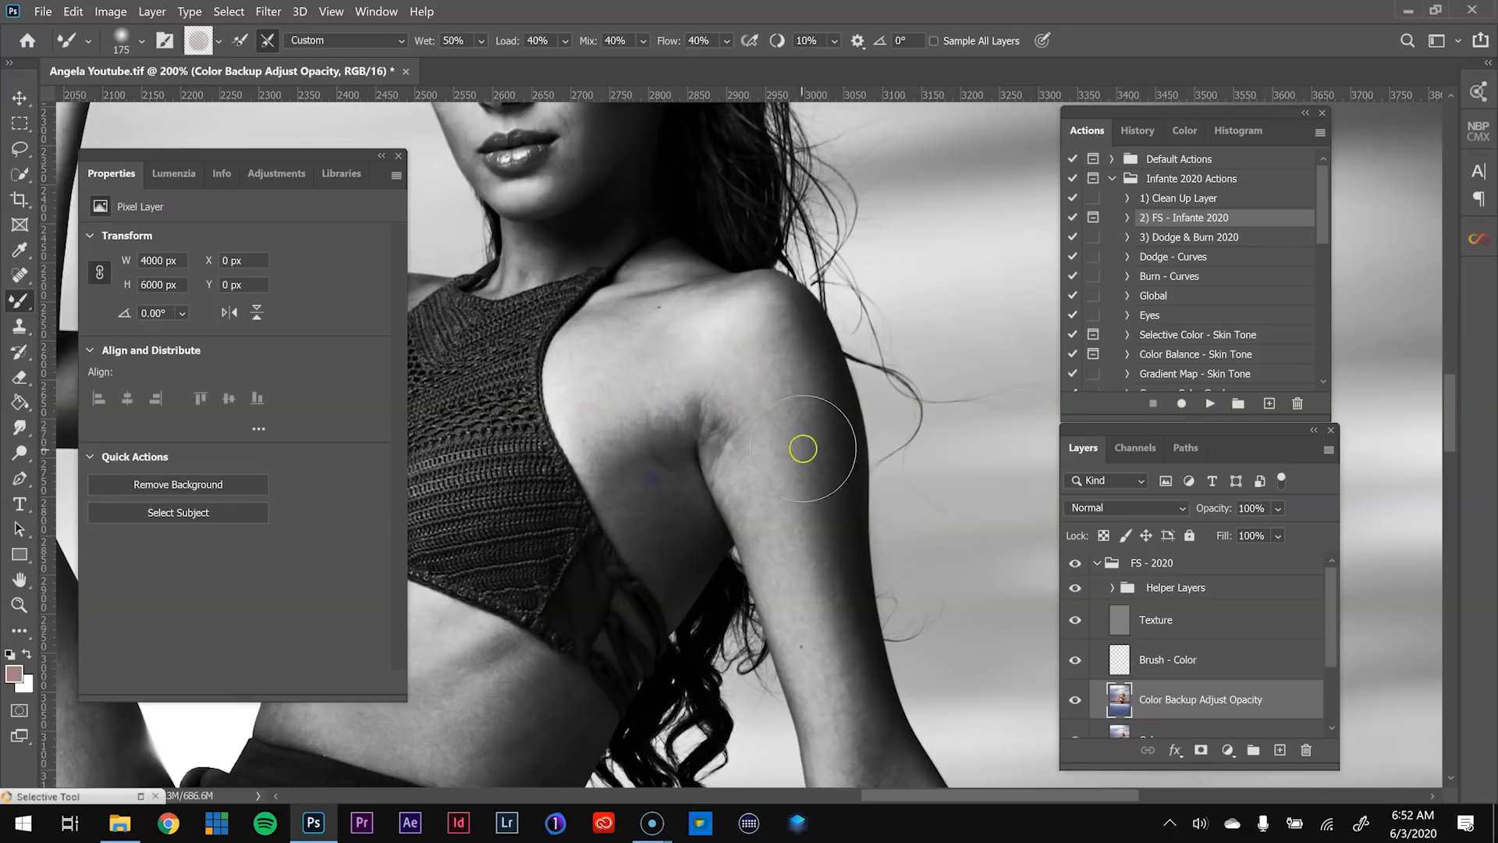
- Blend the uneven tones along the bent arm's forearm and elbow with the Mixer Brush at 125 px
{"action": "left_click_drag", "start_coordinate": [703, 433], "coordinate": [1275, 454]}
{"action": "key", "text": "bracketleft"}
{"action": "mouse_move", "coordinate": [713, 405]}
{"action": "left_mouse_down"}
{"action": "mouse_move", "coordinate": [835, 343]}
{"action": "mouse_move", "coordinate": [936, 351]}
{"action": "mouse_move", "coordinate": [703, 380]}
{"action": "mouse_move", "coordinate": [640, 404]}
{"action": "mouse_move", "coordinate": [642, 548]}
{"action": "left_mouse_up"}
{"action": "key", "text": "bracketleft"}
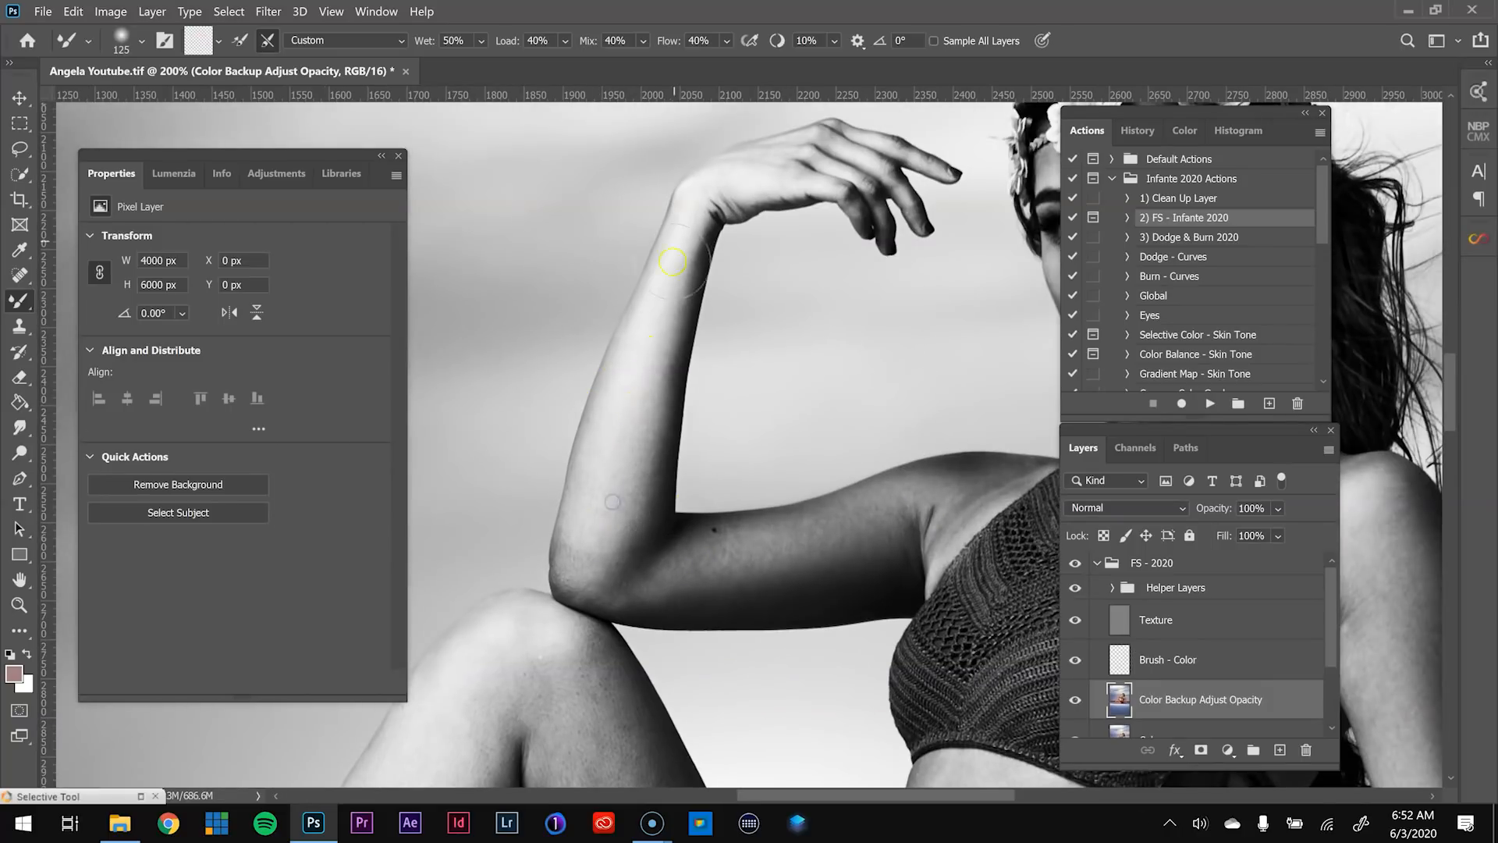
{"action": "scroll", "coordinate": [652, 248], "scroll_direction": "down", "scroll_amount": 6}
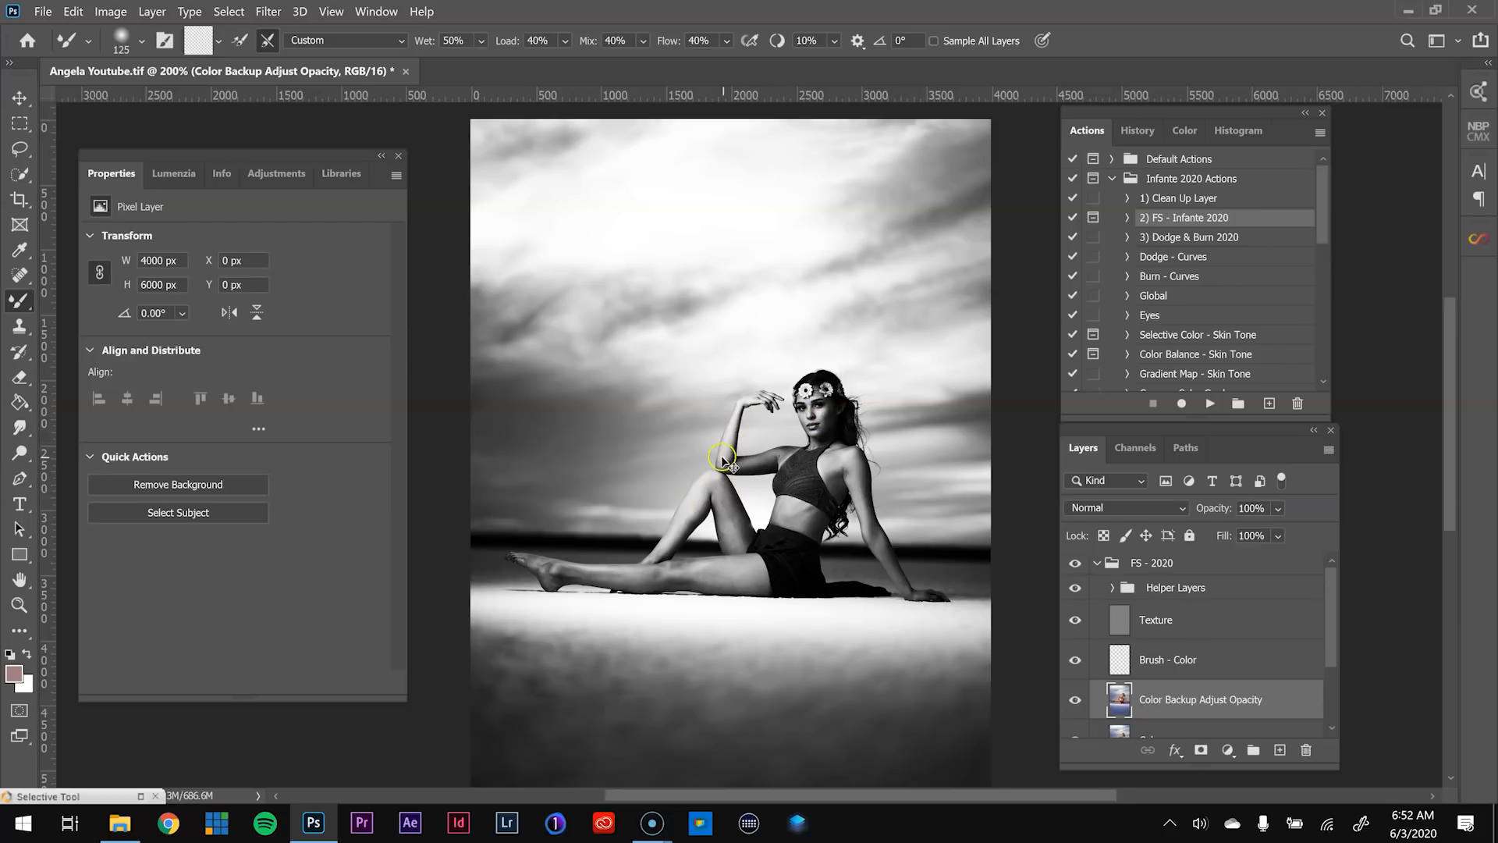
{"action": "scroll", "coordinate": [721, 460], "scroll_direction": "up", "scroll_amount": 3}
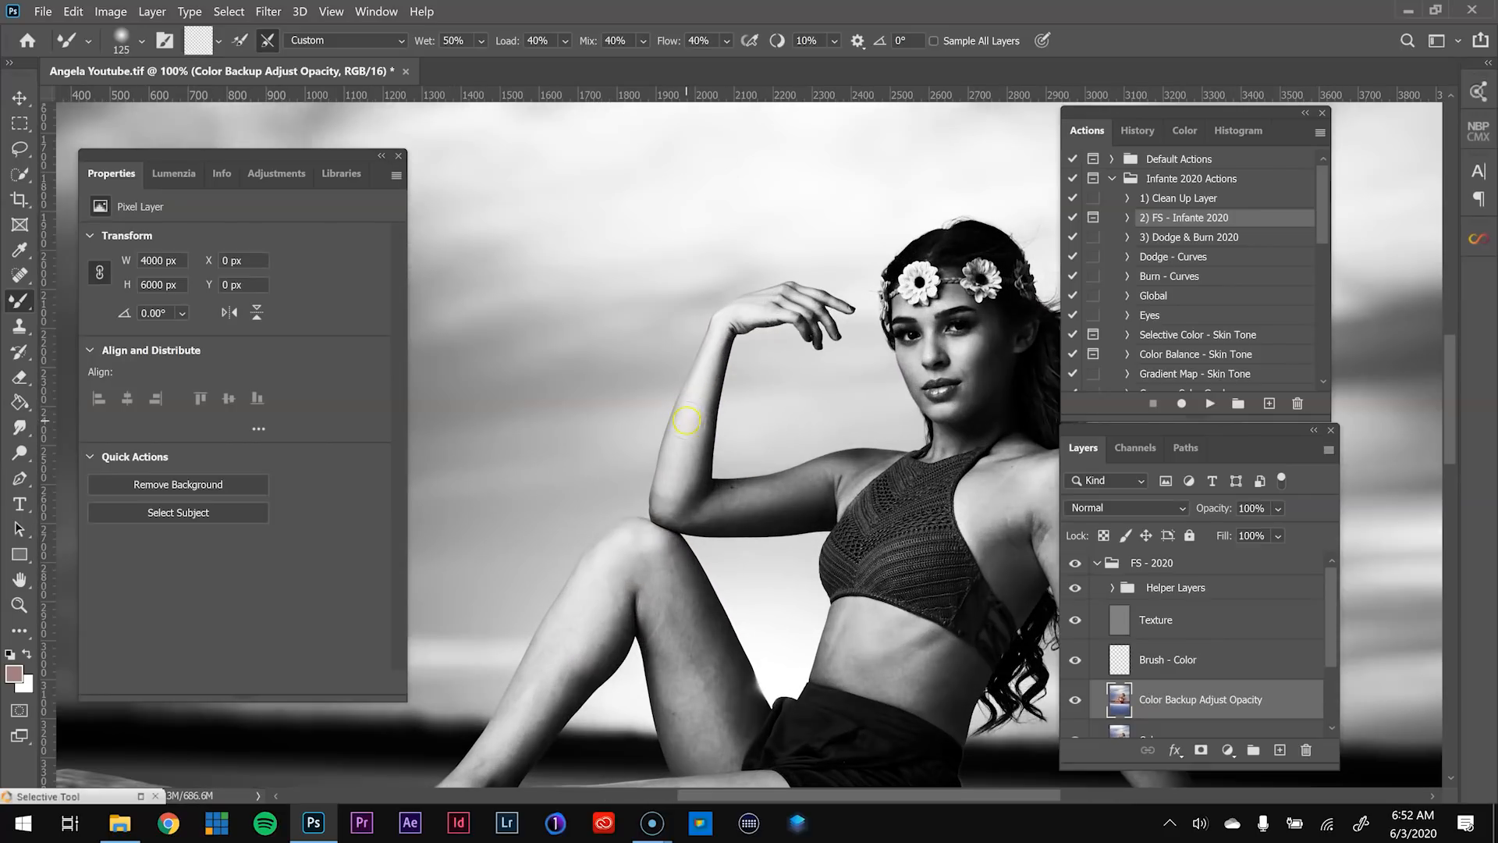
{"action": "scroll", "coordinate": [687, 422], "scroll_direction": "up", "scroll_amount": 4}
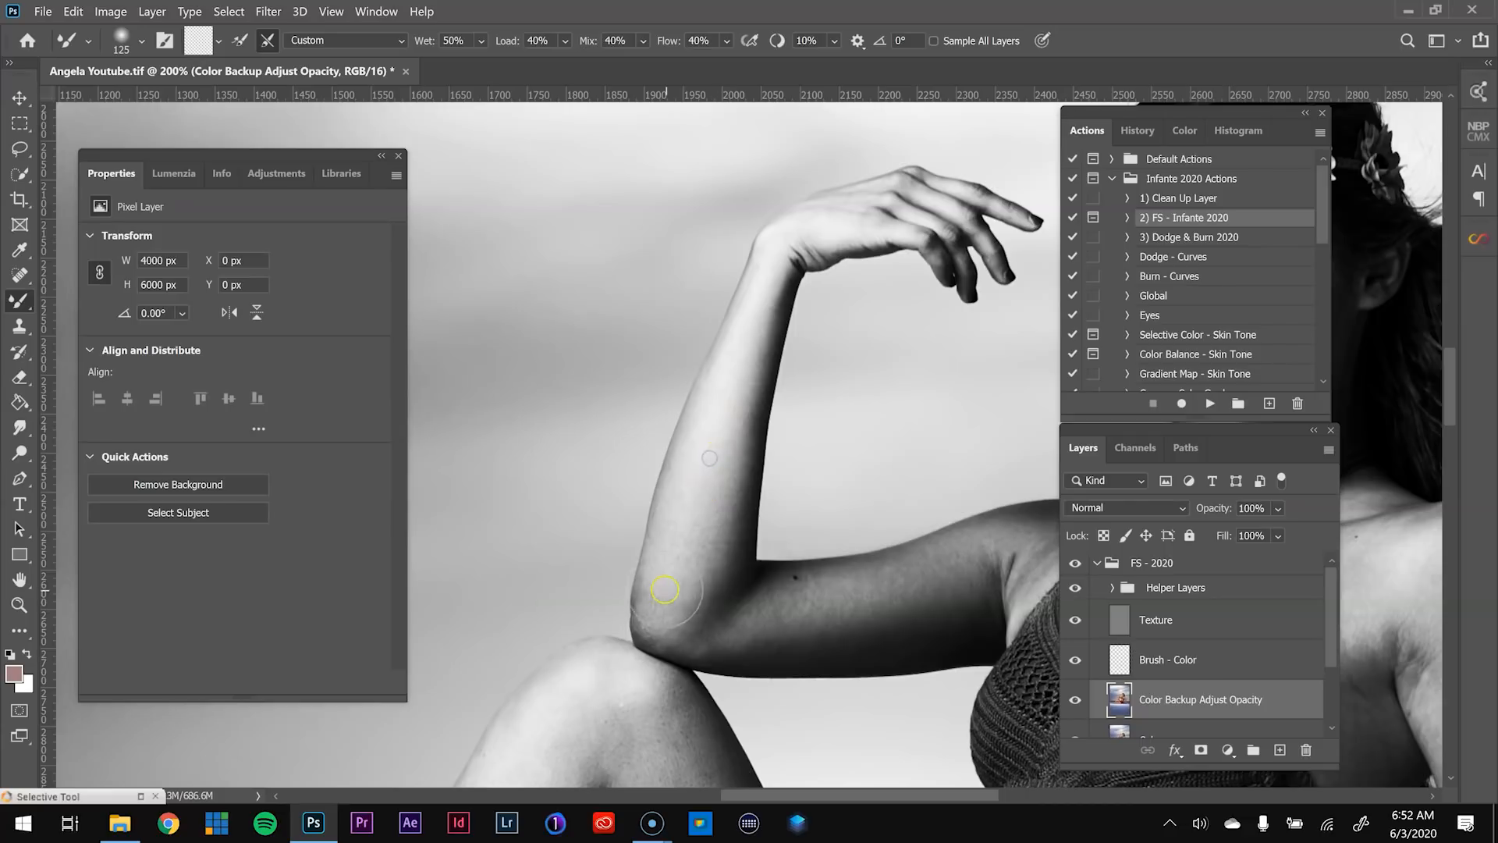
{"action": "key", "text": "bracketleft"}
{"action": "key", "text": "bracketleft"}
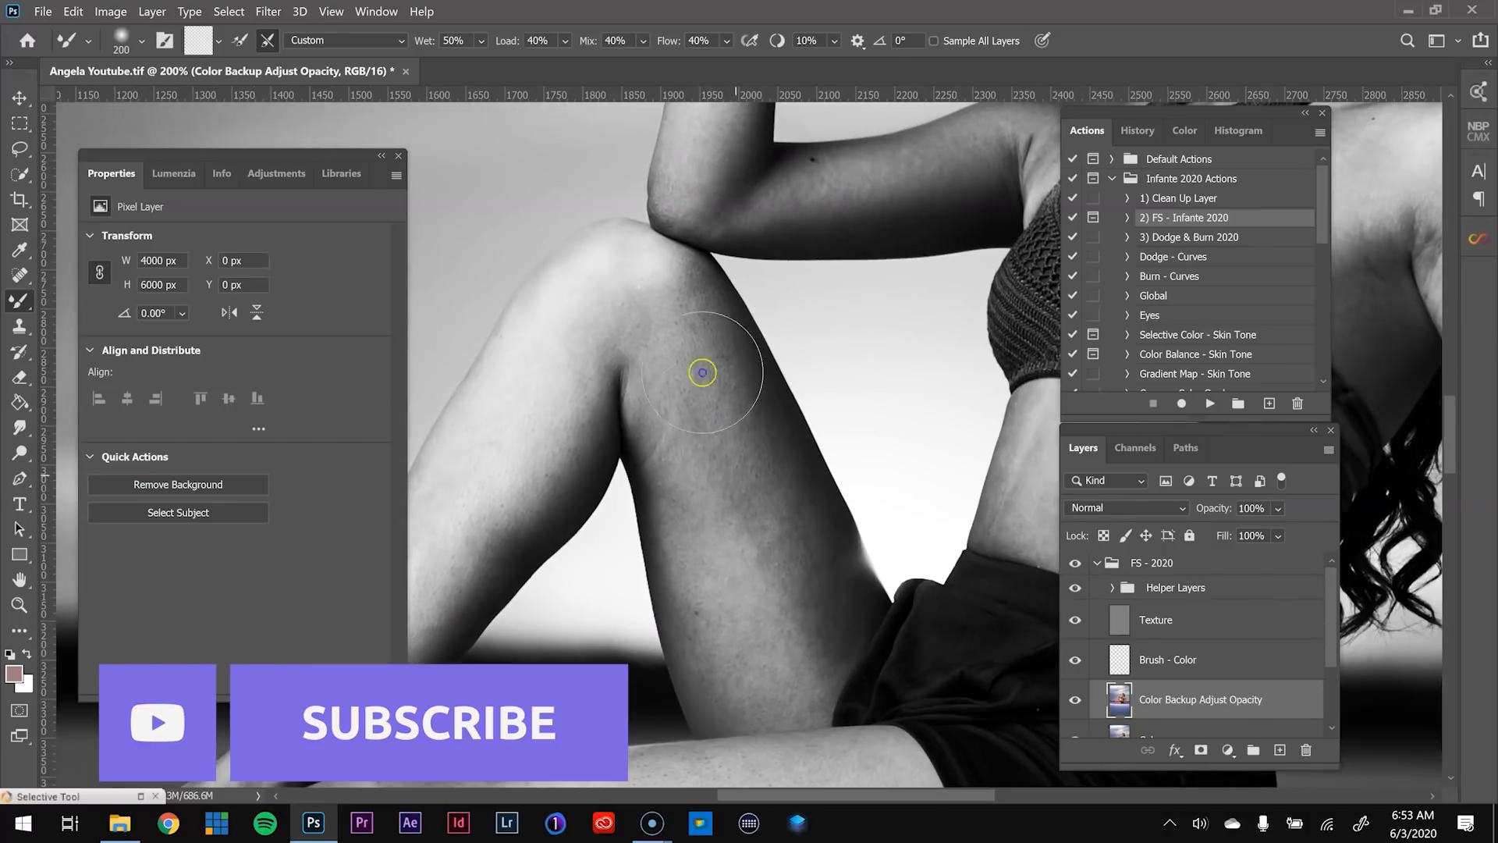
- Even out the tones on the raised thigh, shin and extended leg with the Mixer Brush, reducing it from 200 to 125 px
{"action": "mouse_move", "coordinate": [703, 368]}
{"action": "left_mouse_down"}
{"action": "mouse_move", "coordinate": [760, 513]}
{"action": "mouse_move", "coordinate": [776, 619]}
{"action": "mouse_move", "coordinate": [814, 646]}
{"action": "left_mouse_up"}
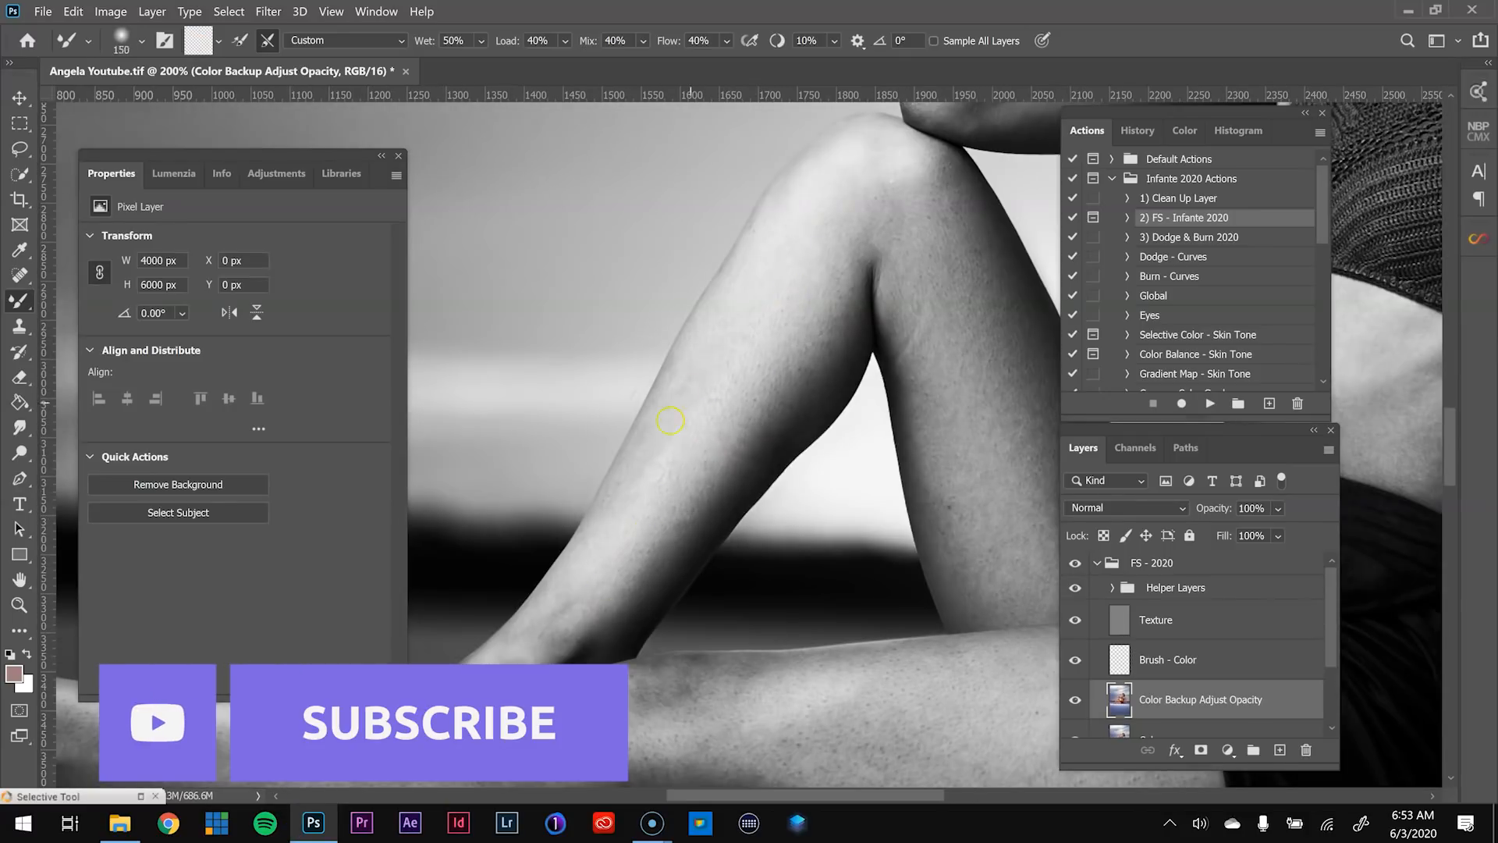
{"action": "left_click_drag", "start_coordinate": [670, 420], "coordinate": [793, 404]}
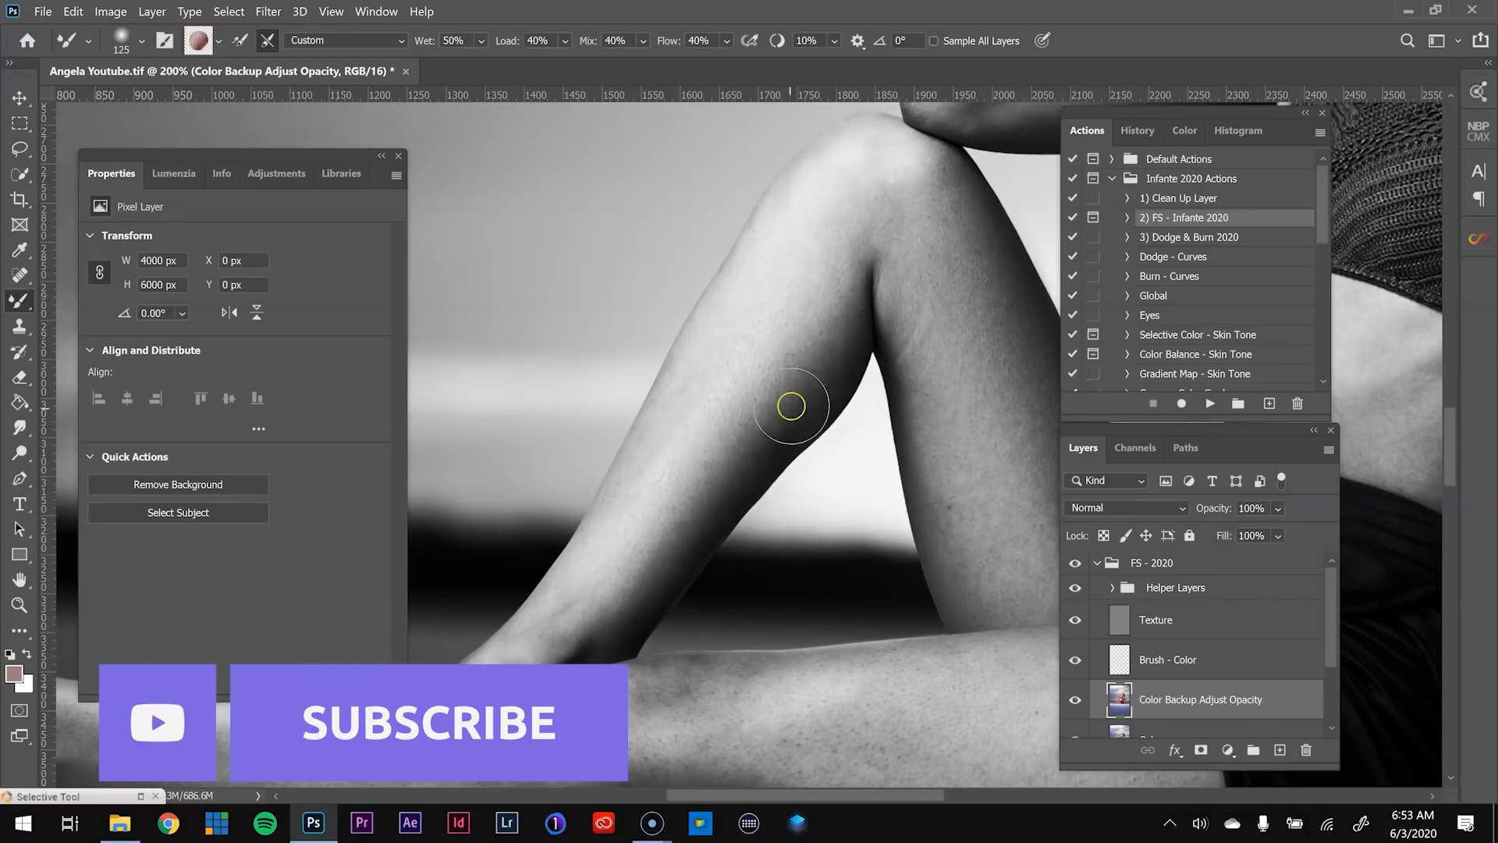
{"action": "left_click_drag", "start_coordinate": [731, 463], "coordinate": [733, 194]}
{"action": "key", "text": "ctrl+minus"}
{"action": "key", "text": "]"}
{"action": "left_click_drag", "start_coordinate": [827, 495], "coordinate": [924, 484]}
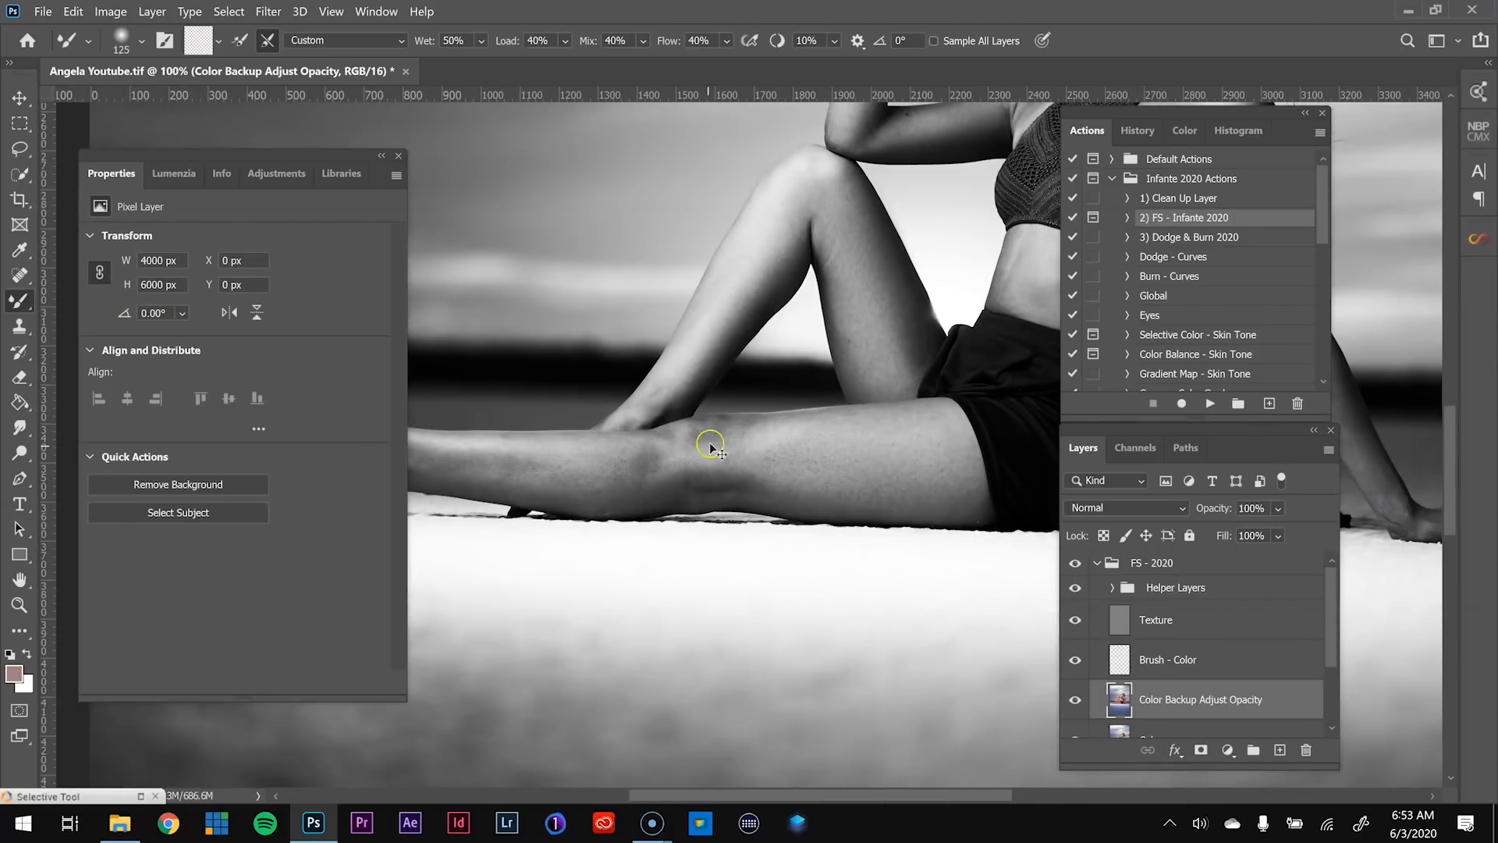
- Even out the tones along the extended leg's shin and knee area with the Mixer Brush at 150 px
{"action": "key", "text": "ctrl+plus"}
{"action": "key", "text": "bracketright"}
{"action": "key", "text": "bracketright"}
{"action": "left_click_drag", "start_coordinate": [546, 496], "coordinate": [819, 466]}
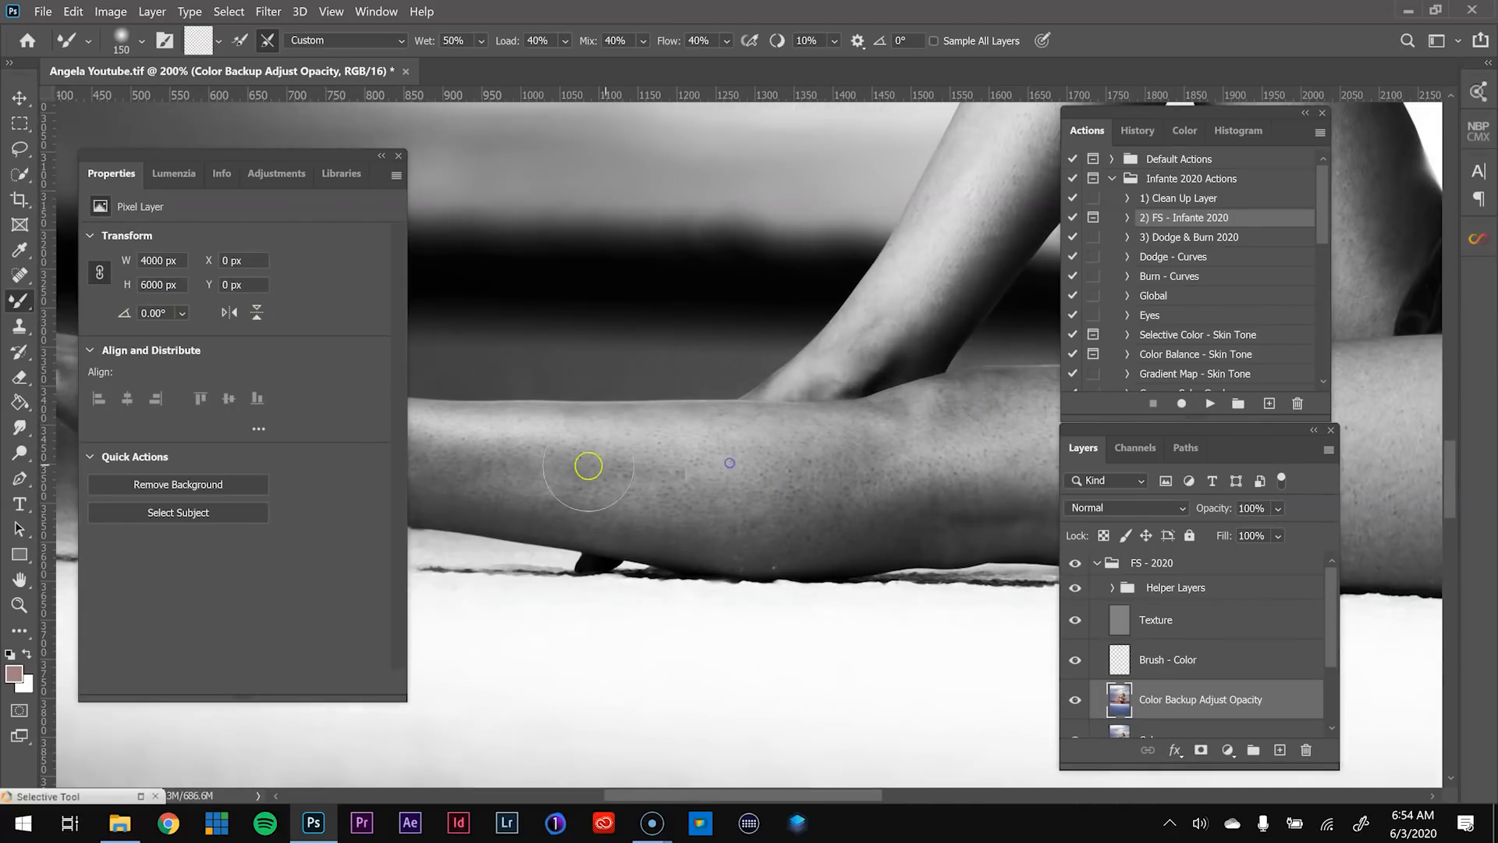
{"action": "left_click_drag", "start_coordinate": [588, 468], "coordinate": [850, 460]}
{"action": "left_click_drag", "start_coordinate": [691, 429], "coordinate": [893, 428]}
- Blend the uneven tones on the bare midriff below the top with a reduced Mixer Brush
{"action": "key", "text": "ctrl+minus"}
{"action": "key", "text": "ctrl+minus"}
{"action": "left_click_drag", "start_coordinate": [999, 357], "coordinate": [640, 472]}
{"action": "key", "text": "bracketleft"}
{"action": "key", "text": "bracketleft"}
{"action": "key", "text": "bracketleft"}
{"action": "key", "text": "ctrl+plus"}
{"action": "key", "text": "ctrl+plus"}
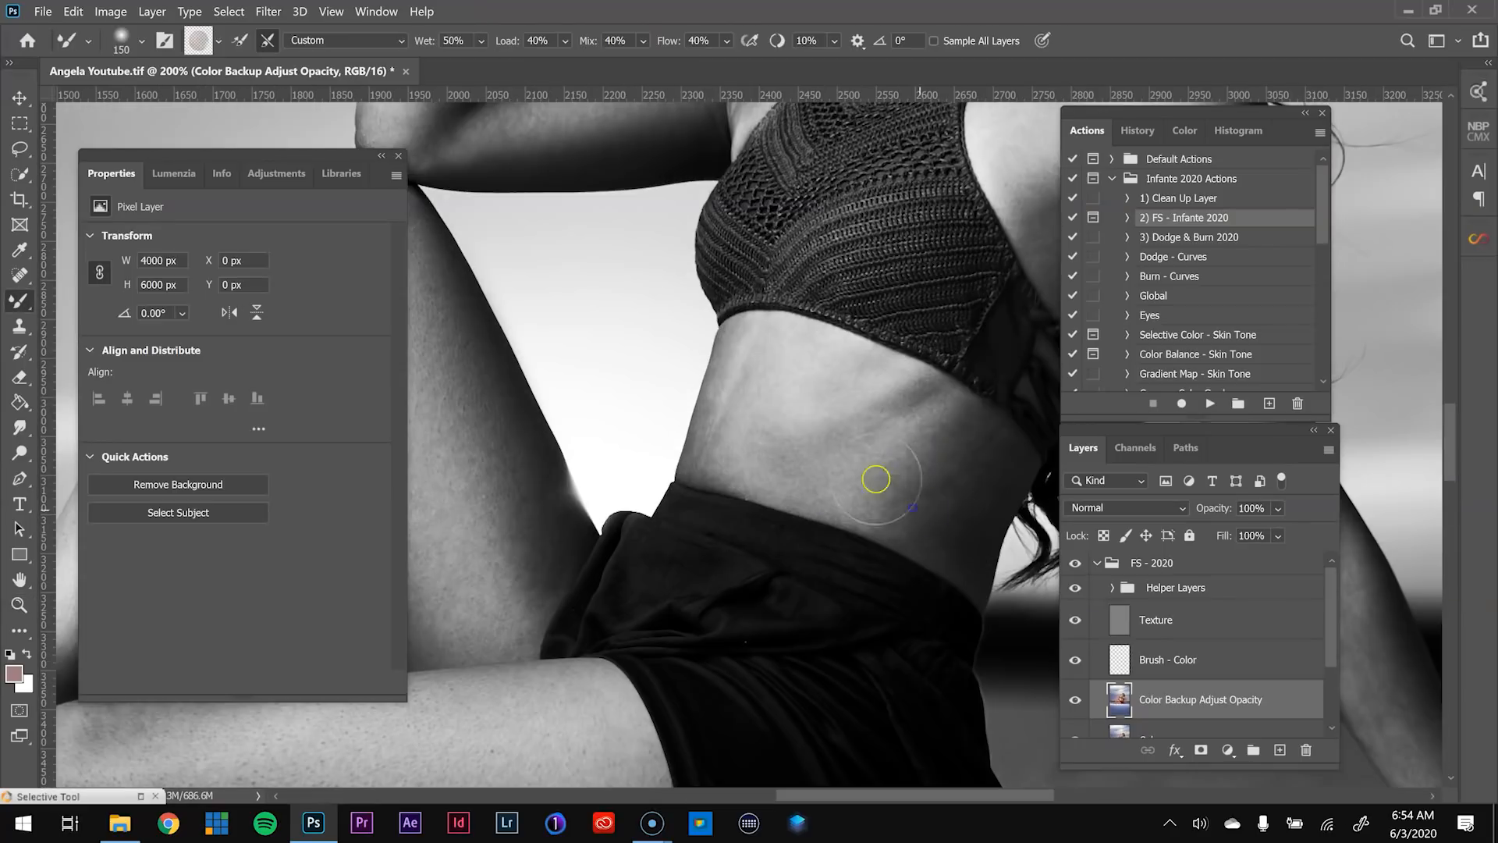
{"action": "key", "text": "bracketleft"}
{"action": "key", "text": "bracketleft"}
{"action": "key", "text": "bracketleft"}
{"action": "key", "text": "bracketleft"}
{"action": "key", "text": "bracketleft"}
{"action": "left_click_drag", "start_coordinate": [845, 398], "coordinate": [872, 429]}
{"action": "key", "text": "ctrl+minus"}
{"action": "key", "text": "ctrl+minus"}
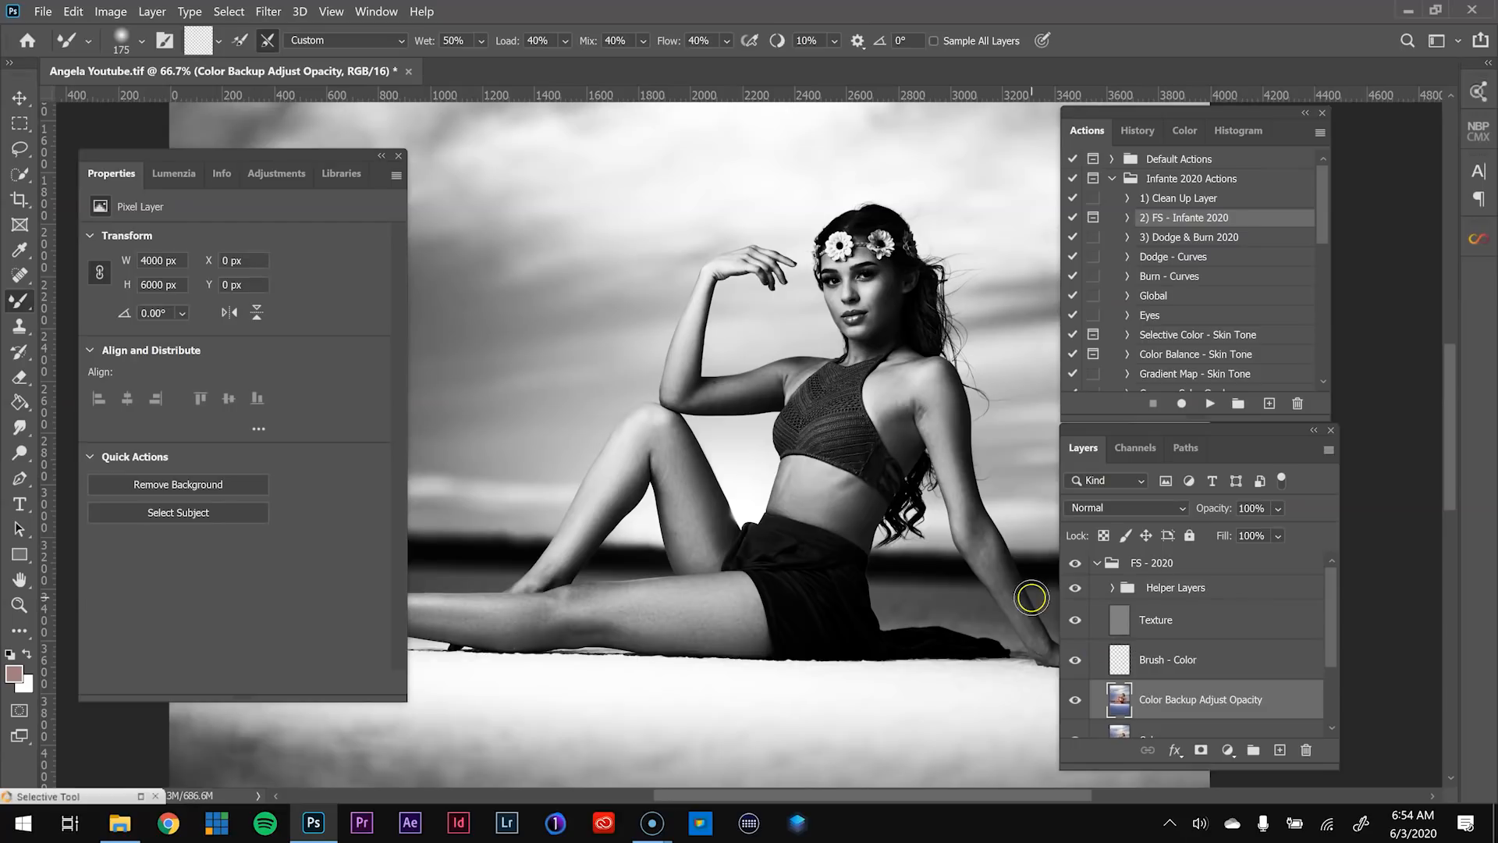
- Hide the Helper Layers group and compare the color image with and without the Color Backup Adjust Opacity layer
{"action": "left_click", "coordinate": [1075, 589]}
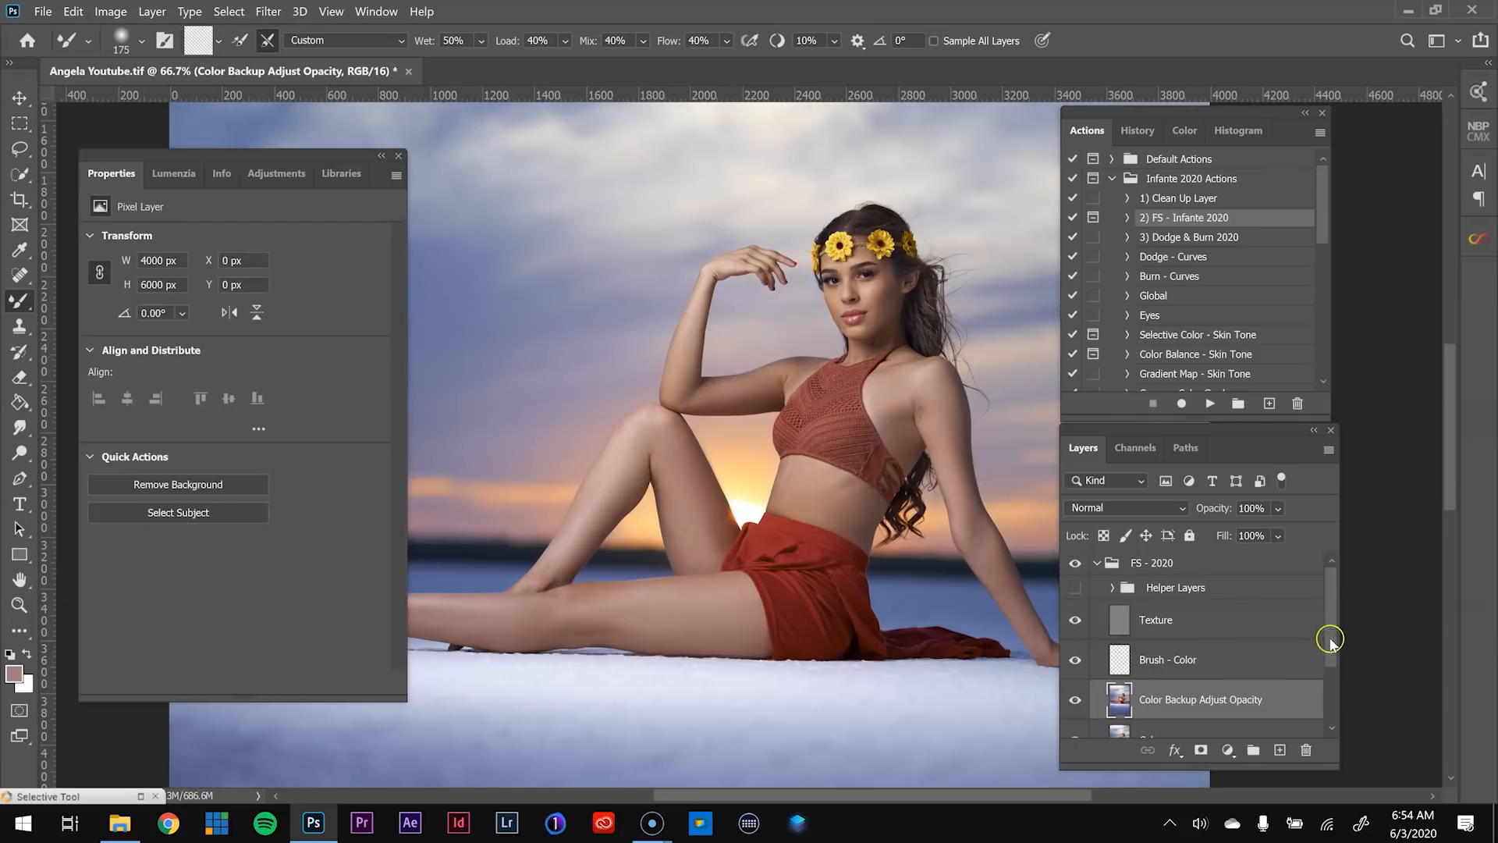
{"action": "left_click_drag", "start_coordinate": [1331, 642], "coordinate": [1331, 665]}
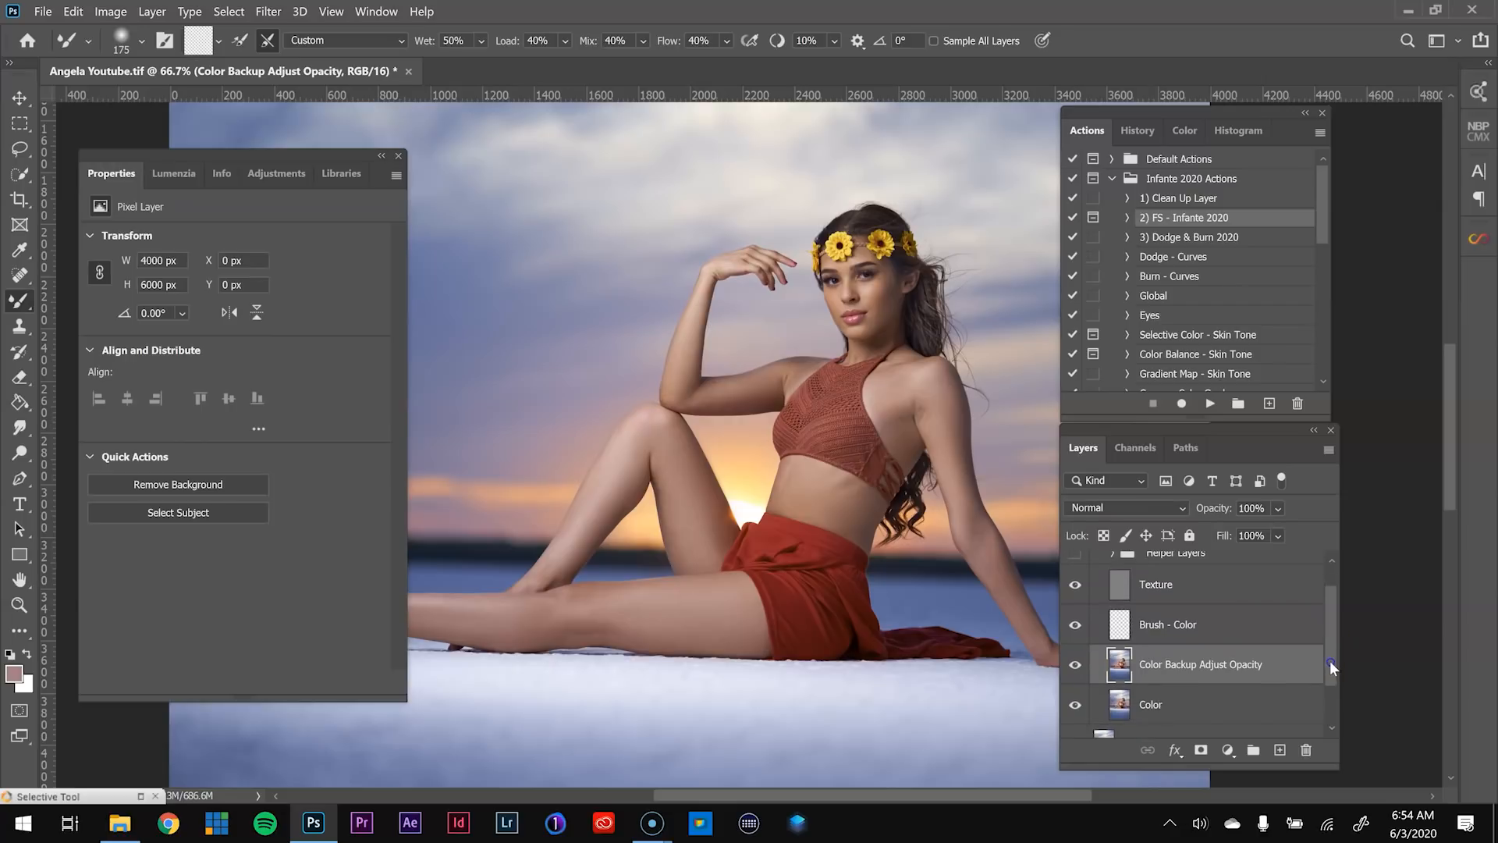
{"action": "left_click", "coordinate": [1178, 706]}
{"action": "left_click", "coordinate": [1198, 658]}
{"action": "left_click", "coordinate": [1074, 669]}
{"action": "left_click", "coordinate": [1076, 669]}
{"action": "key", "text": "ctrl+minus"}
{"action": "left_click", "coordinate": [1076, 669]}
{"action": "left_click", "coordinate": [1075, 668]}
{"action": "left_click", "coordinate": [1074, 669]}
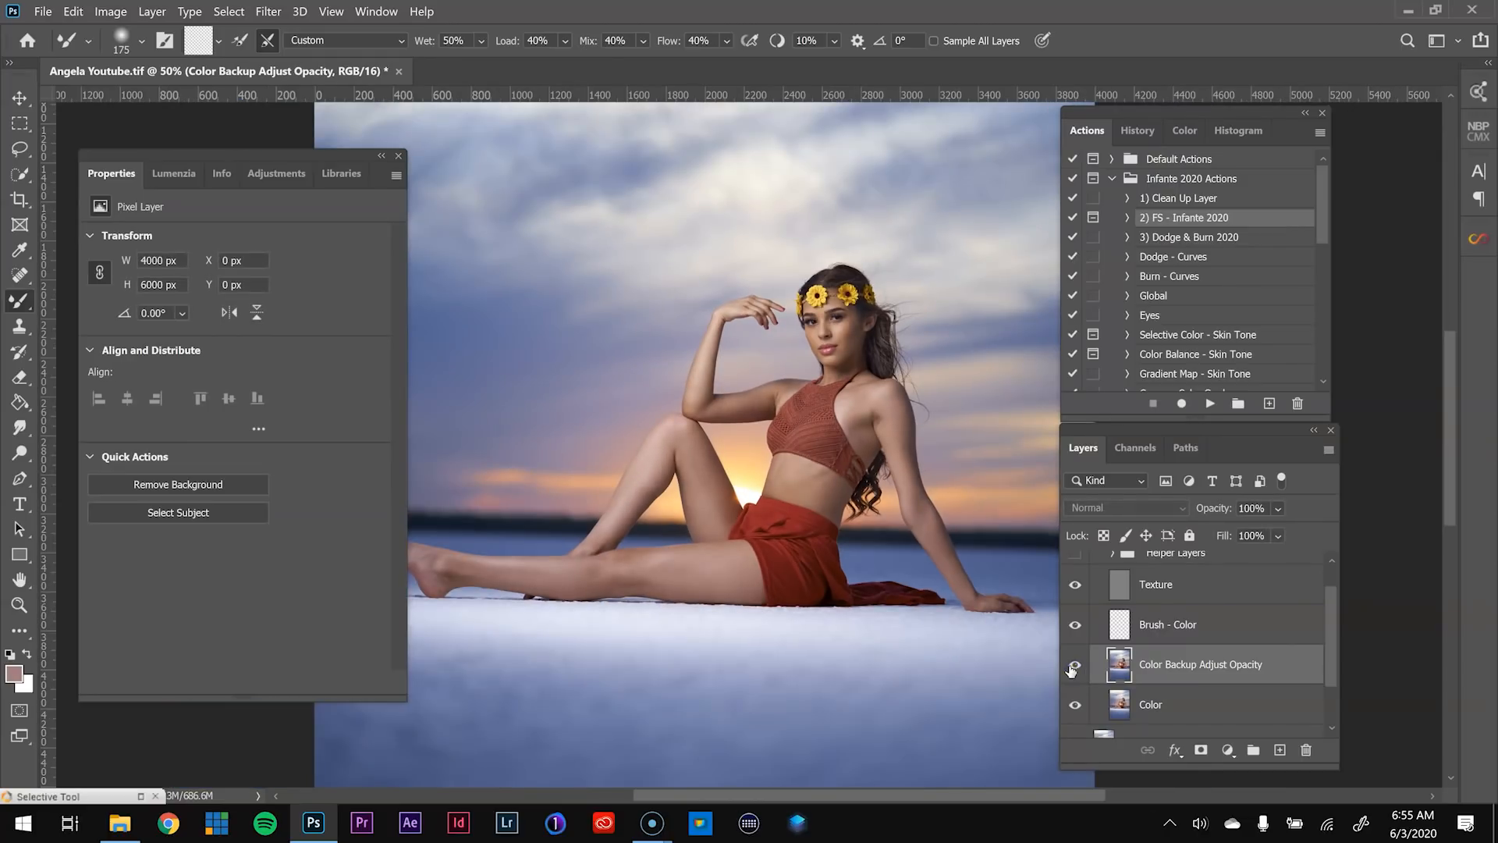
- Examine the legs at 100% with the Color Backup Adjust Opacity layer off and on, ending at the upper body
{"action": "key", "text": "z"}
{"action": "left_click", "coordinate": [671, 573]}
{"action": "left_click", "coordinate": [671, 574]}
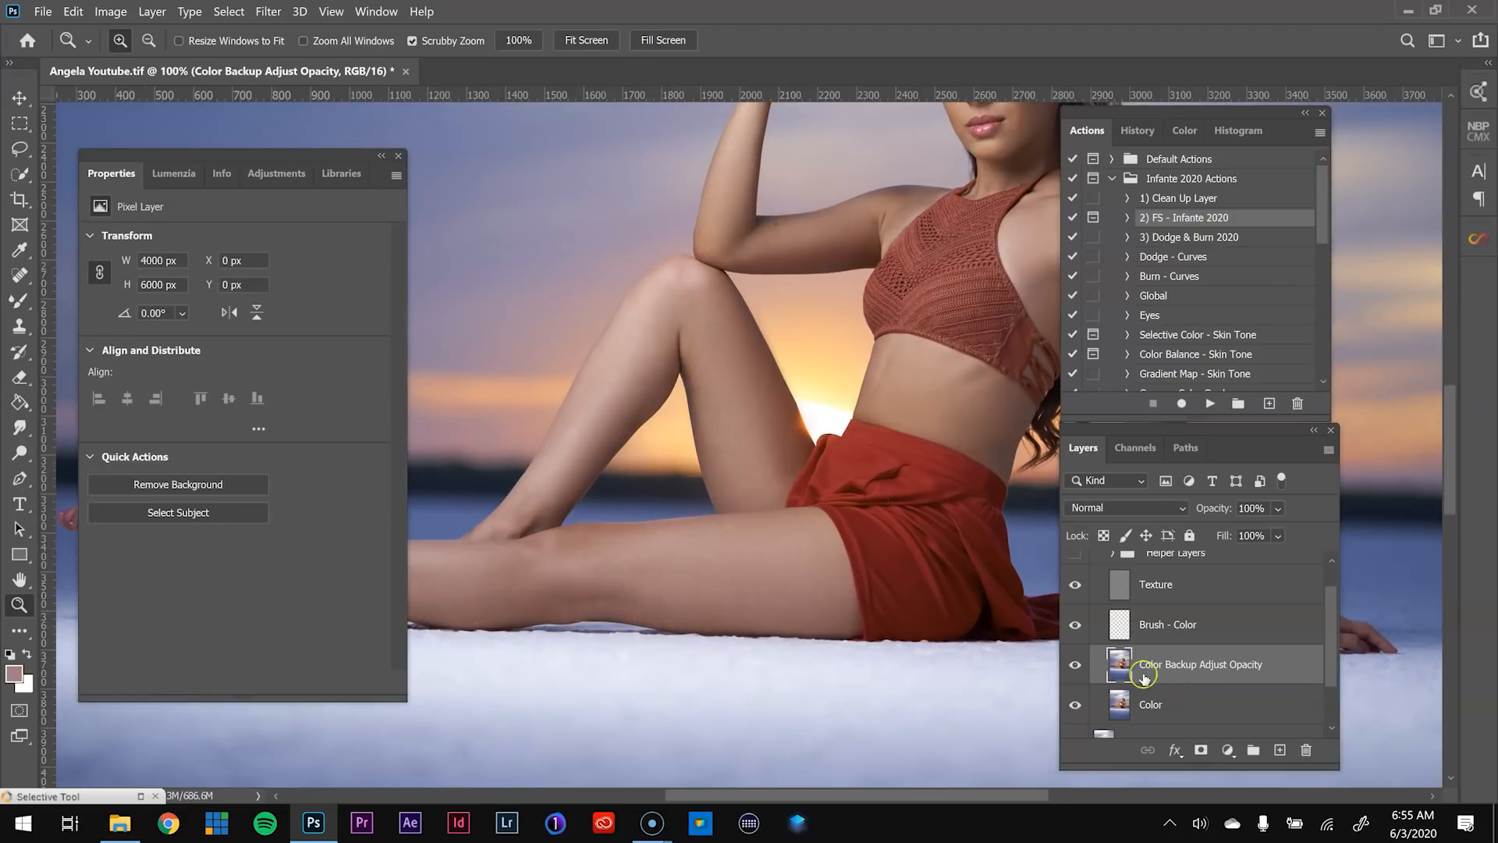
{"action": "left_click", "coordinate": [1074, 664]}
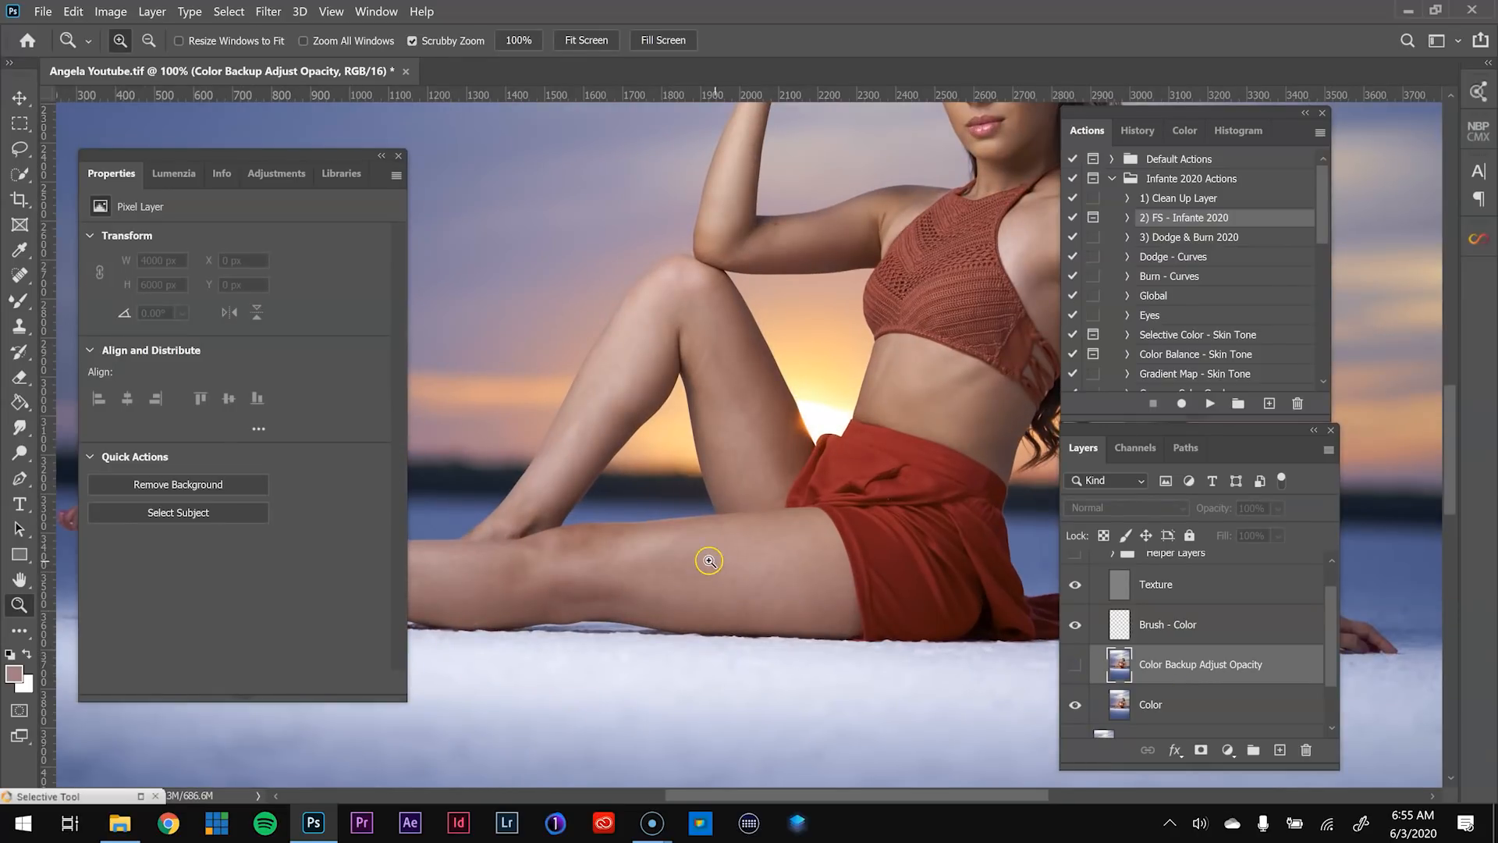
{"action": "left_click", "coordinate": [1076, 665]}
{"action": "left_click", "coordinate": [1075, 664]}
{"action": "left_click", "coordinate": [1075, 664]}
{"action": "left_click_drag", "start_coordinate": [897, 445], "coordinate": [679, 529]}
{"action": "left_click_drag", "start_coordinate": [743, 414], "coordinate": [848, 483]}
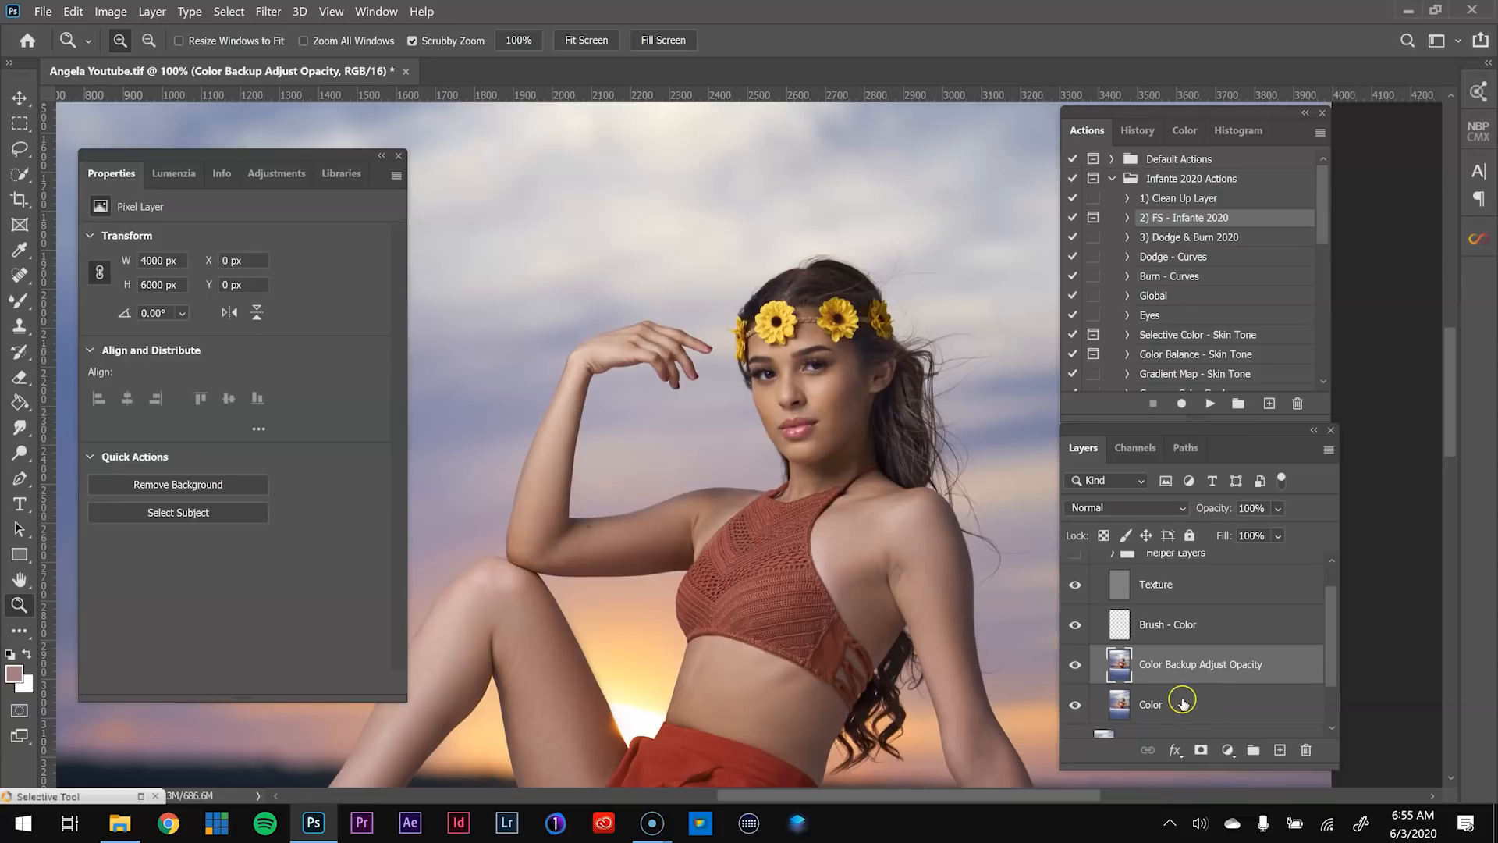
- Show the Helper Layers group again, return to the Mixer Brush on the face, and check its earlier strokes in the history
{"action": "scroll", "coordinate": [1144, 655], "scroll_direction": "up", "scroll_amount": 1}
{"action": "left_click", "coordinate": [1076, 577]}
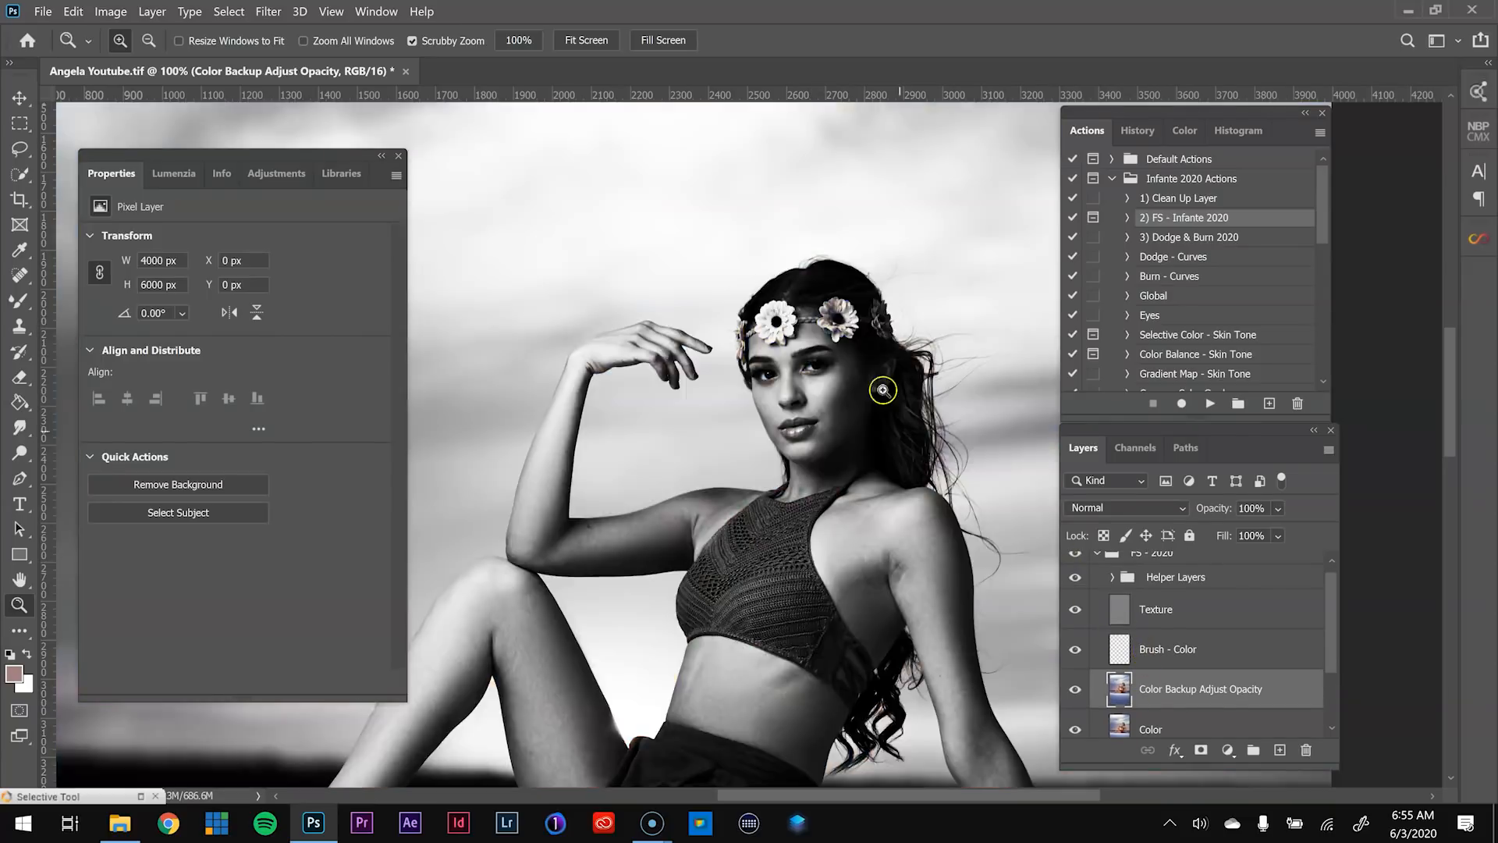
{"action": "double_click", "coordinate": [818, 355]}
{"action": "key", "text": "b"}
{"action": "key", "text": "bracketright"}
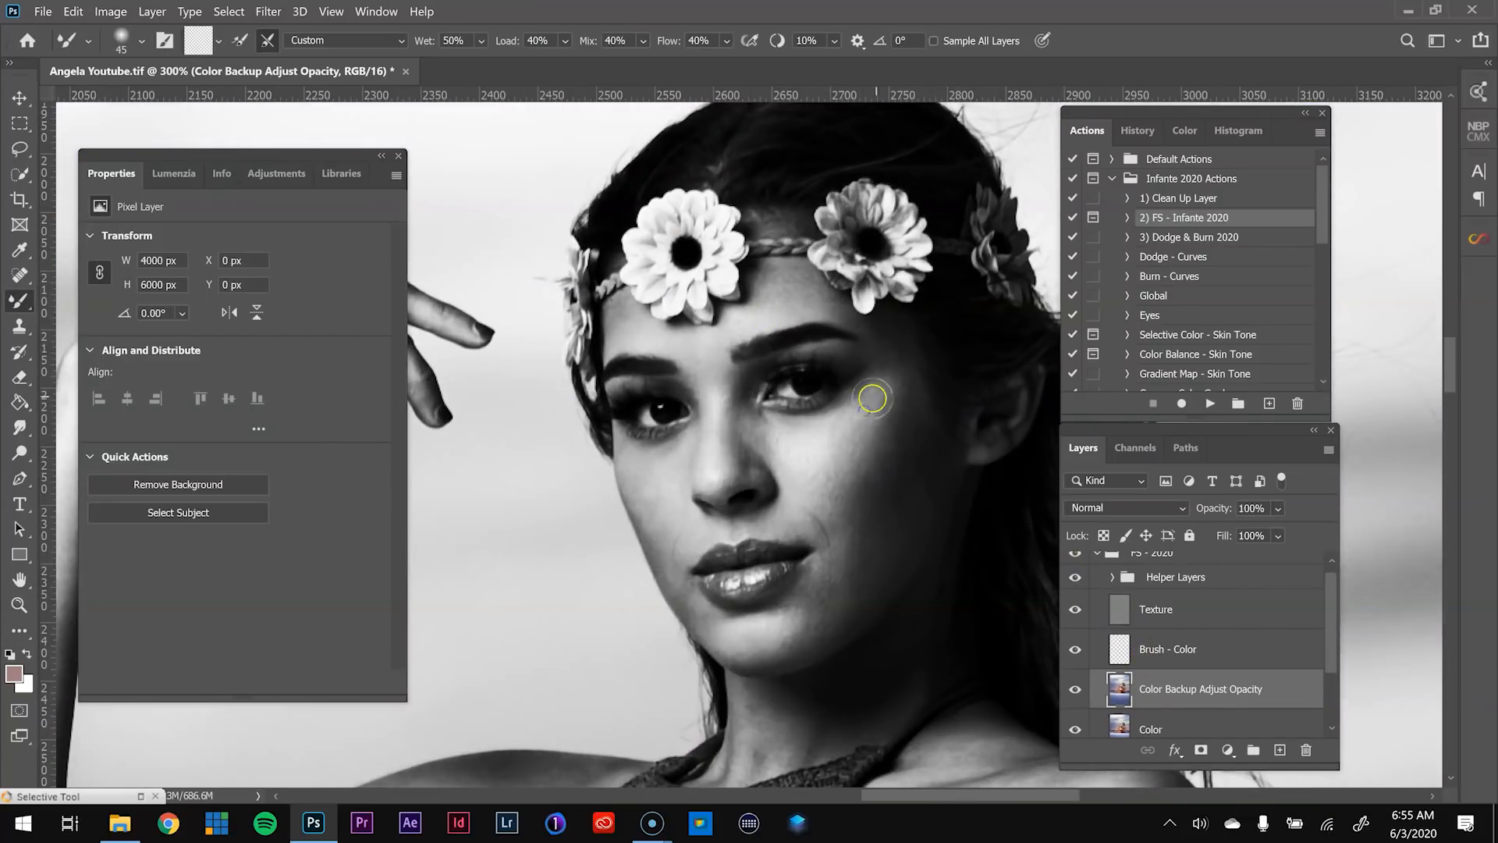
{"action": "left_click", "coordinate": [1138, 131]}
{"action": "left_click", "coordinate": [1171, 219]}
{"action": "left_click", "coordinate": [1158, 377]}
- Blend the facial tones beside the eye and on the forehead with a small Mixer Brush
{"action": "left_click_drag", "start_coordinate": [860, 413], "coordinate": [864, 392]}
{"action": "key", "text": "bracketleft"}
{"action": "key", "text": "bracketleft"}
{"action": "key", "text": "bracketleft"}
{"action": "key", "text": "bracketleft"}
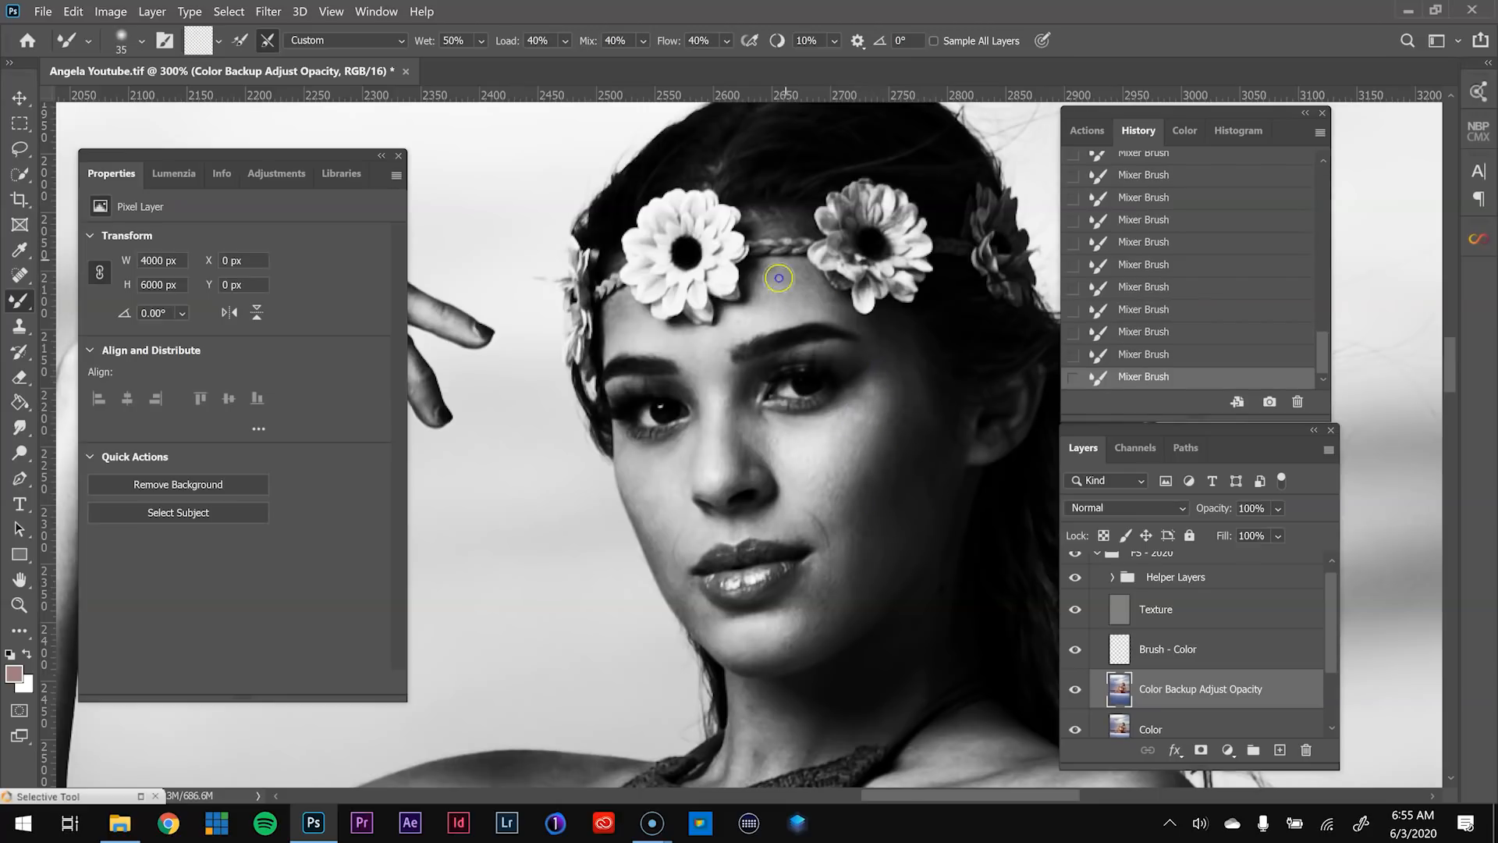
{"action": "key", "text": "bracketright"}
{"action": "key", "text": "bracketright"}
{"action": "key", "text": "bracketright"}
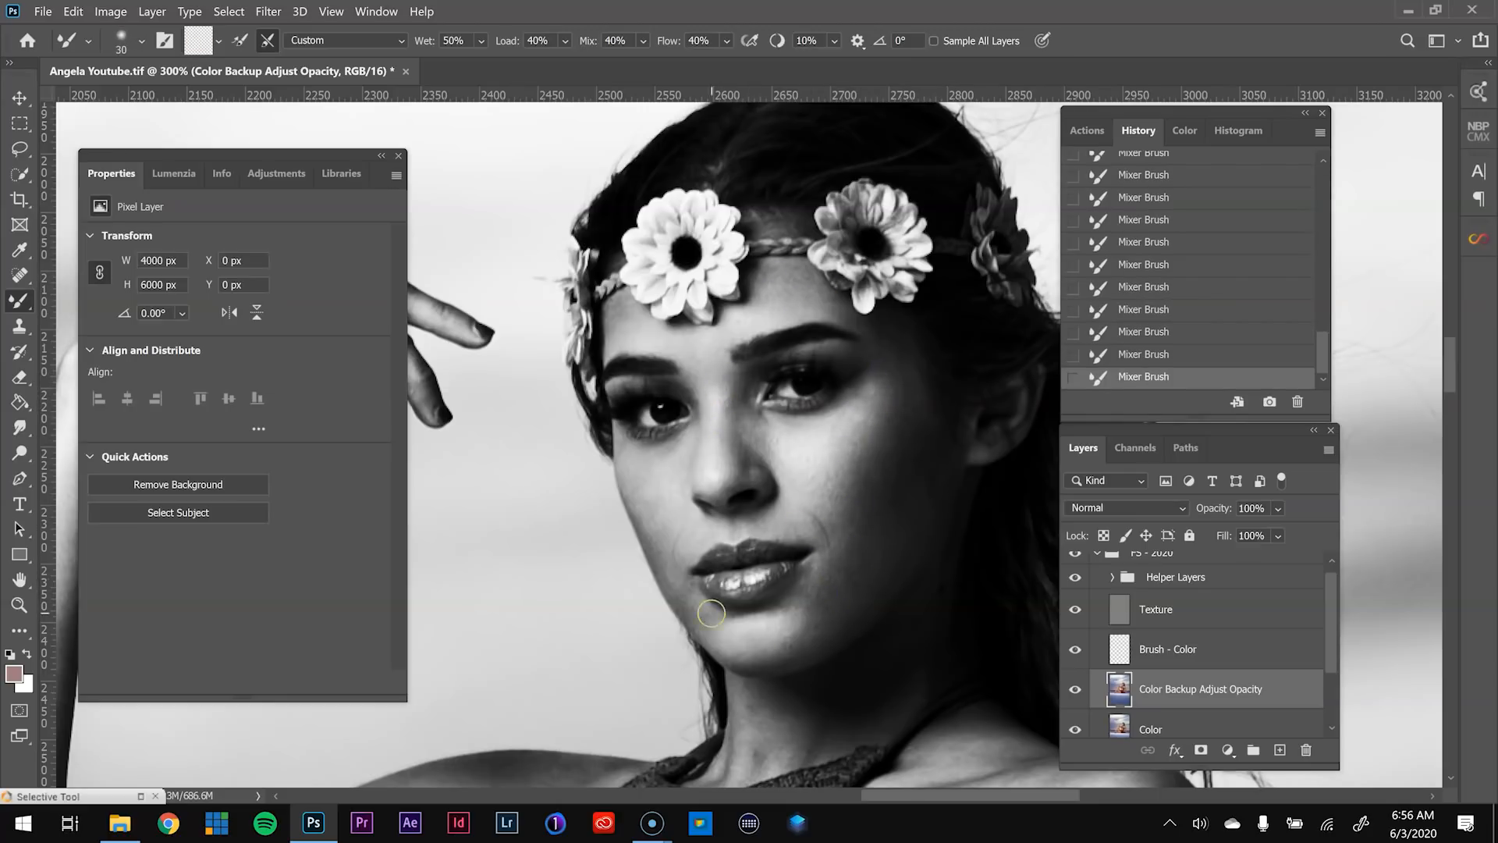
- Hide the Helper Layers group and lasso the shaded cheek area beside the eye
{"action": "key", "text": "l"}
{"action": "left_click", "coordinate": [1075, 577]}
{"action": "key", "text": "z"}
{"action": "left_click", "coordinate": [859, 435]}
{"action": "left_click_drag", "start_coordinate": [898, 465], "coordinate": [764, 431]}
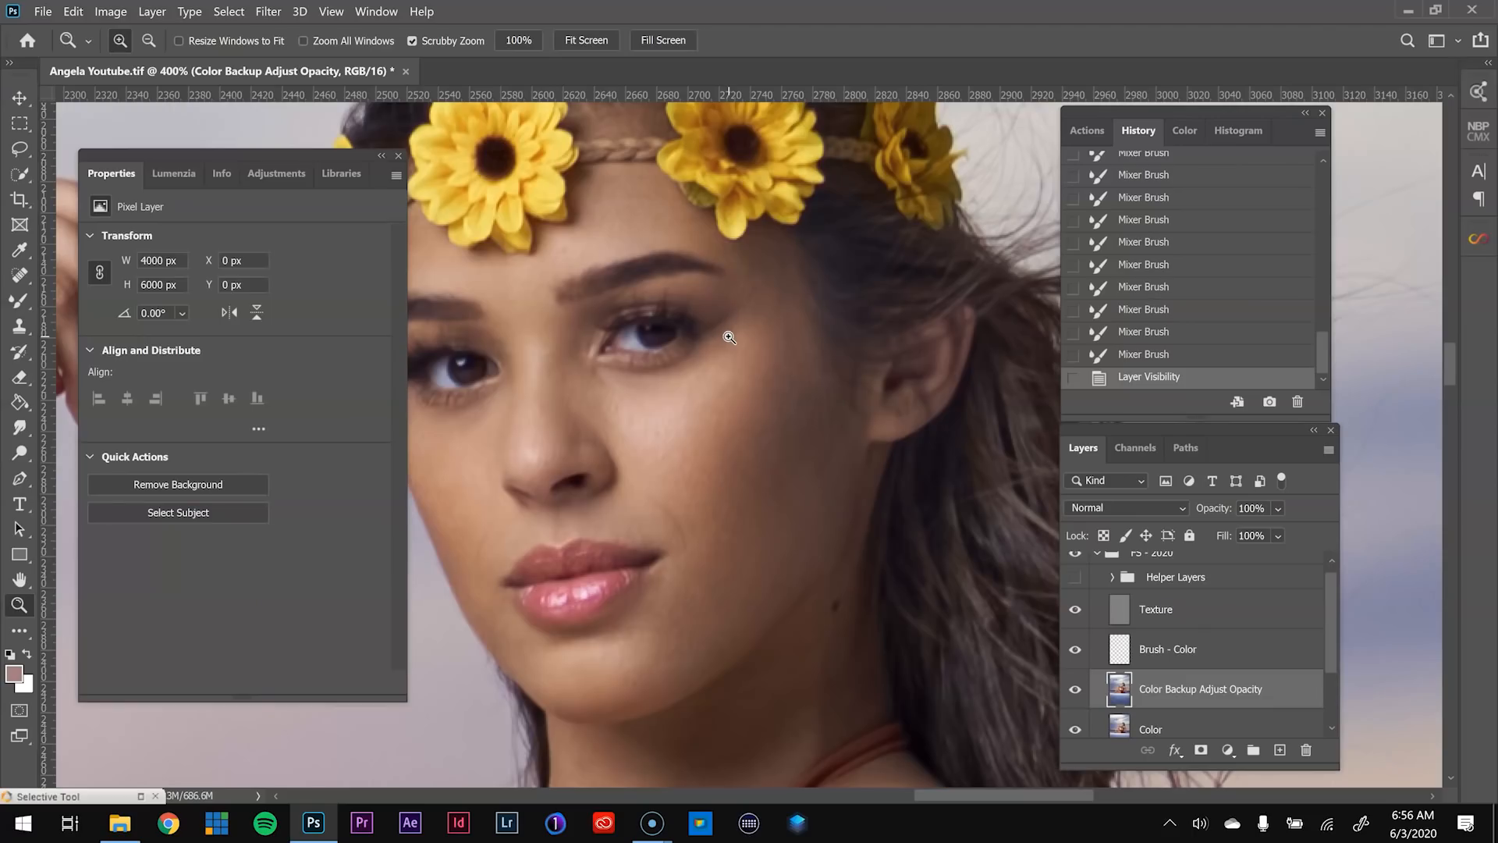
{"action": "scroll", "coordinate": [729, 337], "scroll_direction": "down", "scroll_amount": 1}
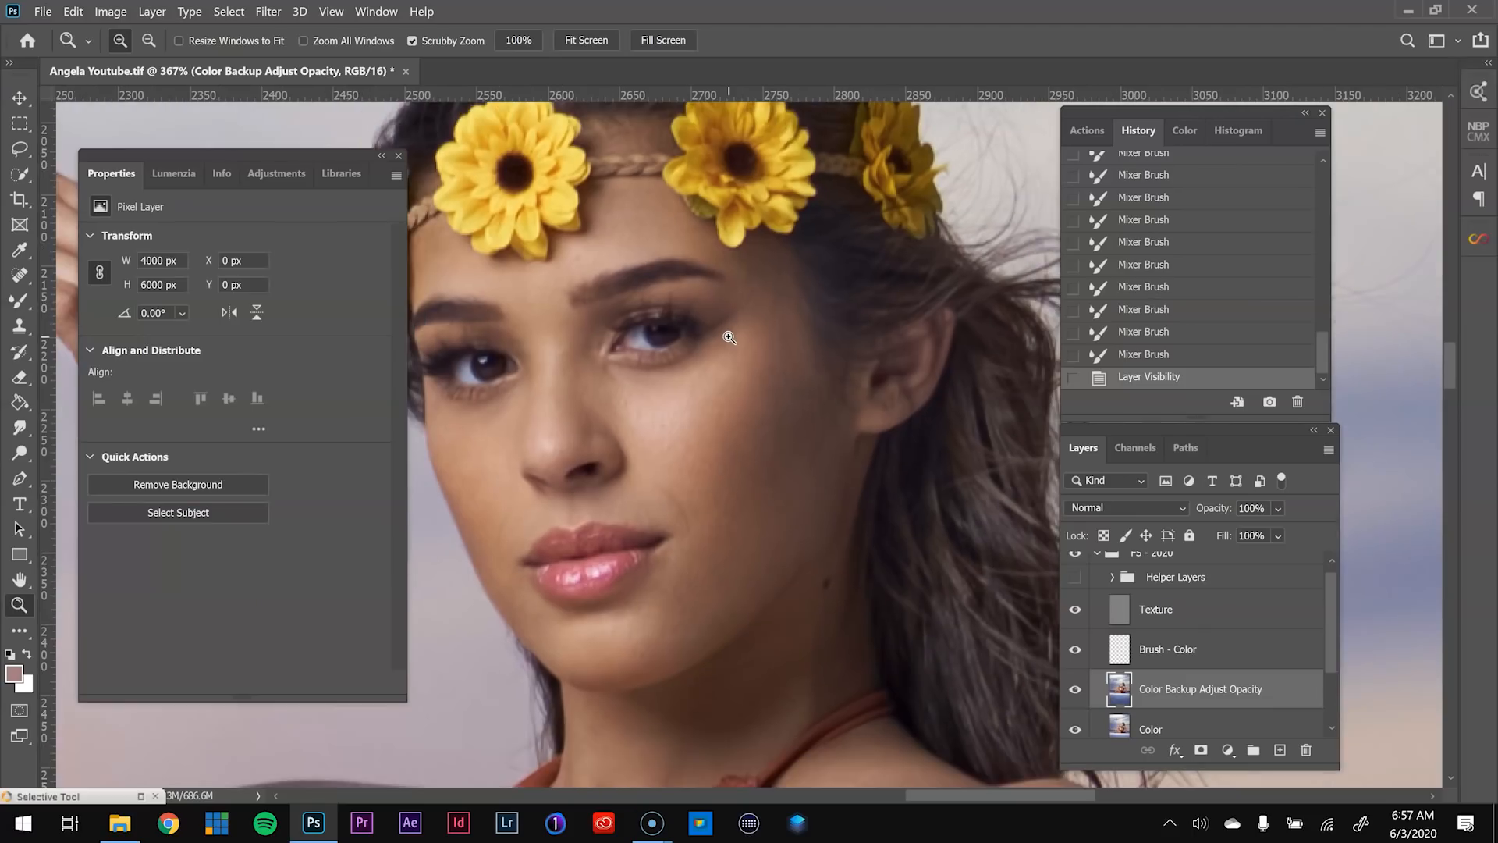
{"action": "key", "text": "l"}
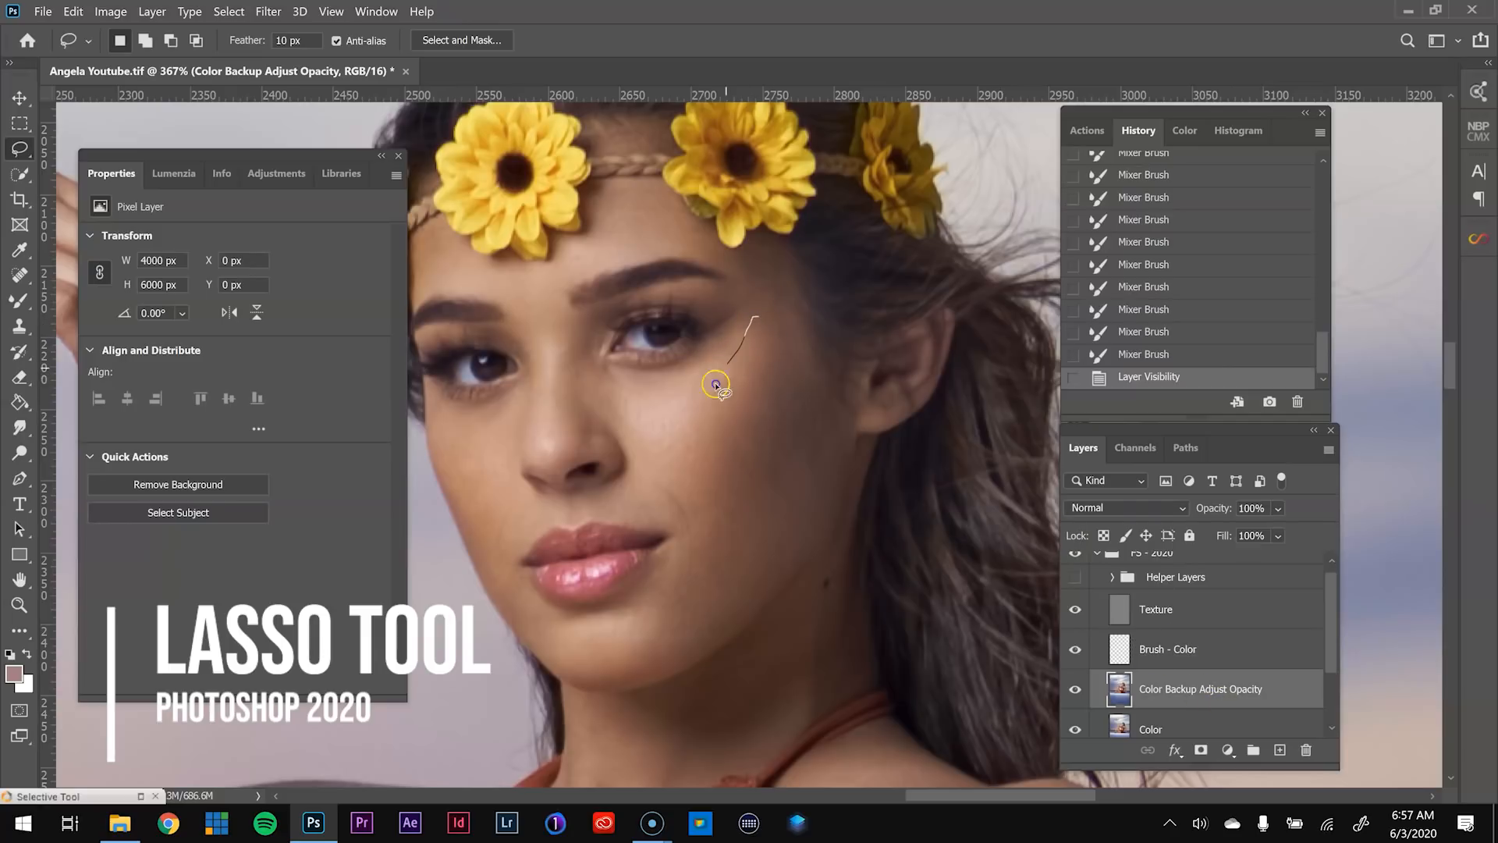
{"action": "mouse_move", "coordinate": [755, 562]}
{"action": "left_mouse_down"}
{"action": "mouse_move", "coordinate": [819, 494]}
{"action": "mouse_move", "coordinate": [820, 388]}
{"action": "mouse_move", "coordinate": [780, 319]}
{"action": "left_mouse_up"}
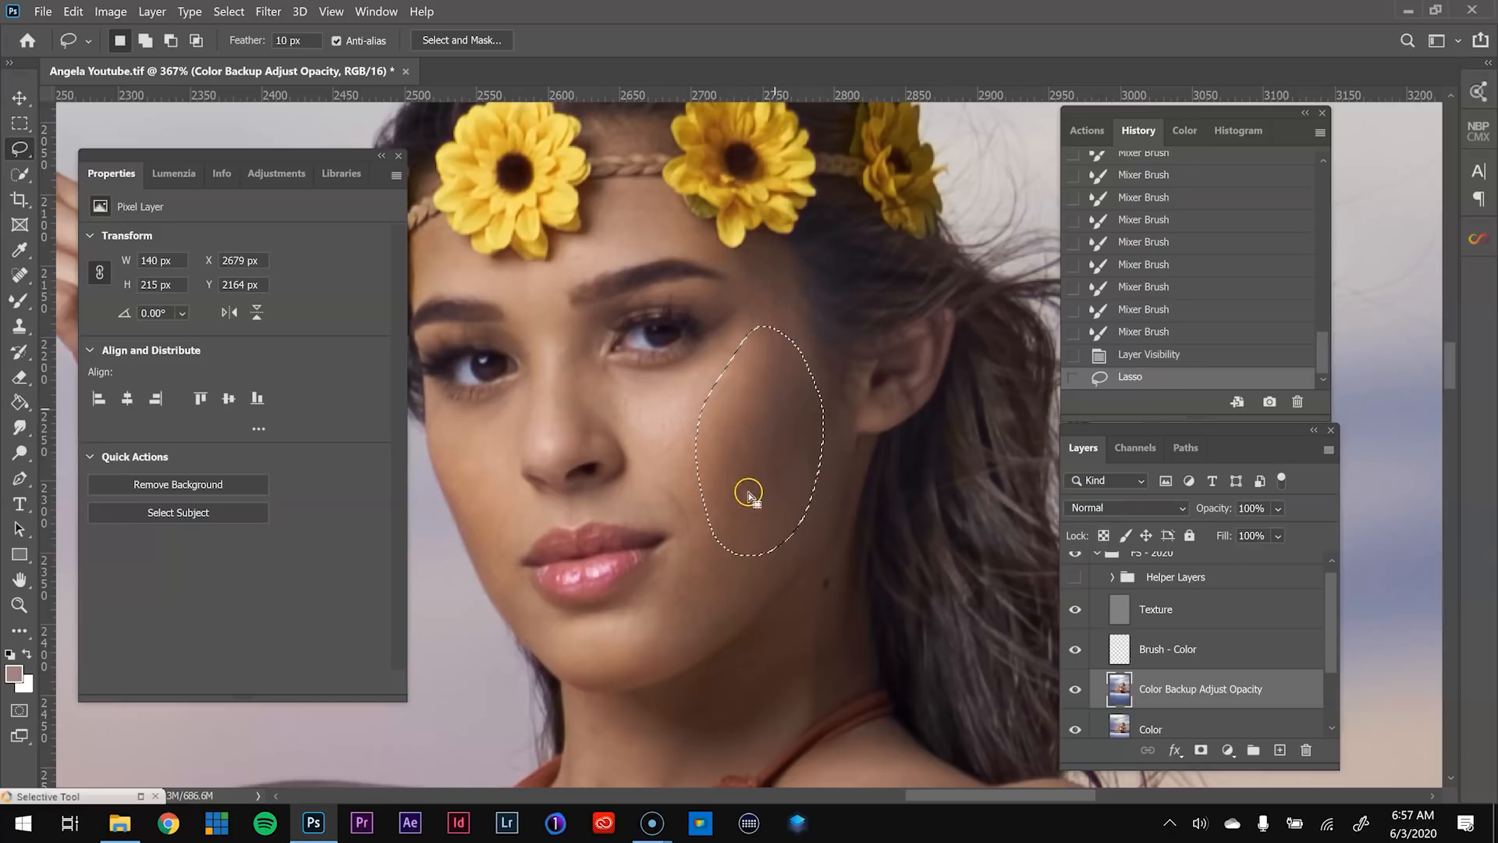
- Apply an 18 px Gaussian Blur to the selected cheek and deselect it
{"action": "left_click", "coordinate": [269, 12]}
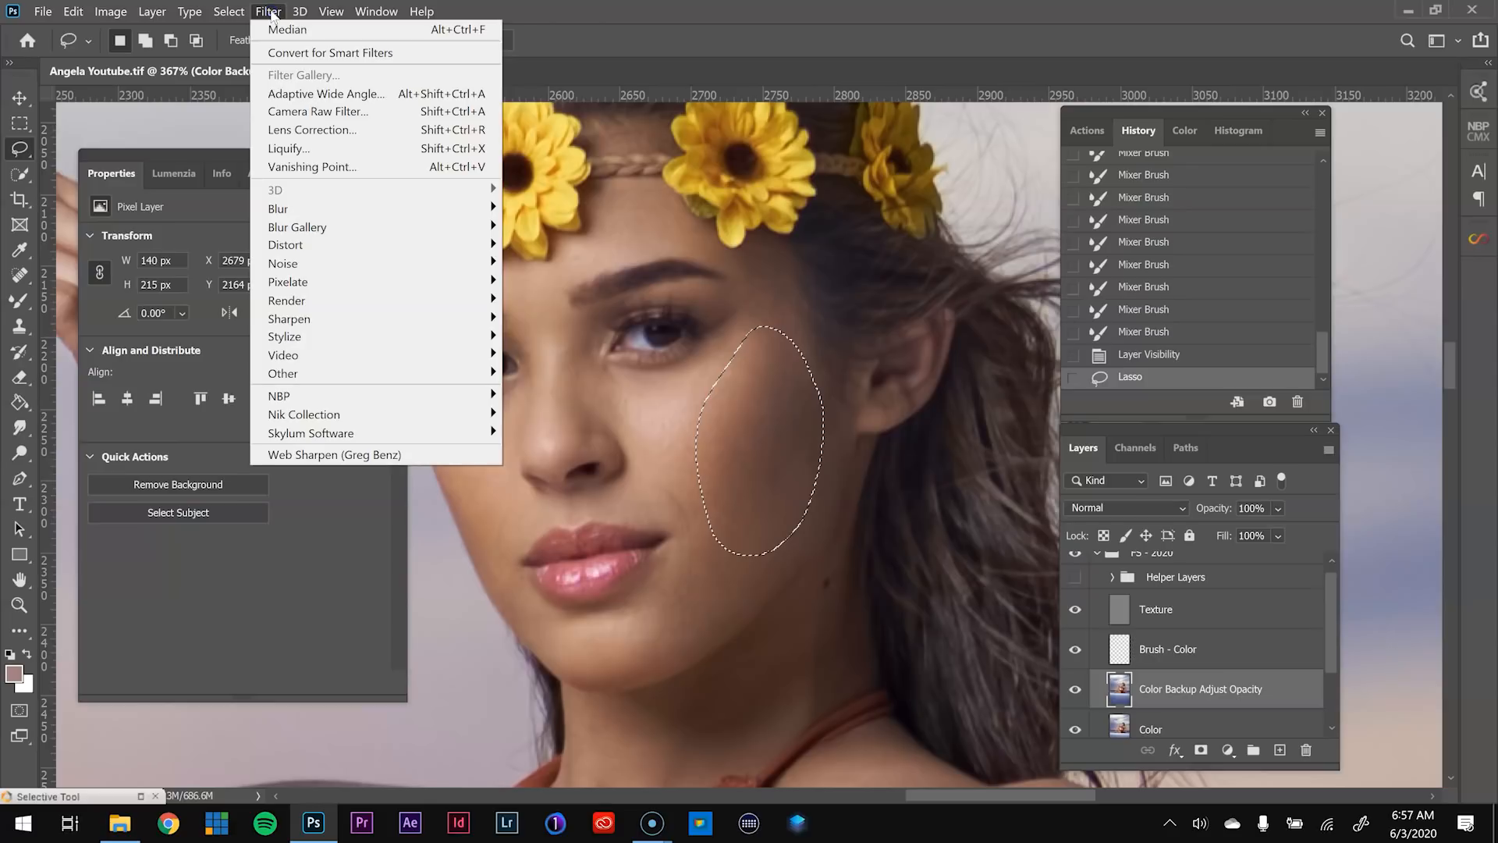
{"action": "mouse_move", "coordinate": [468, 211]}
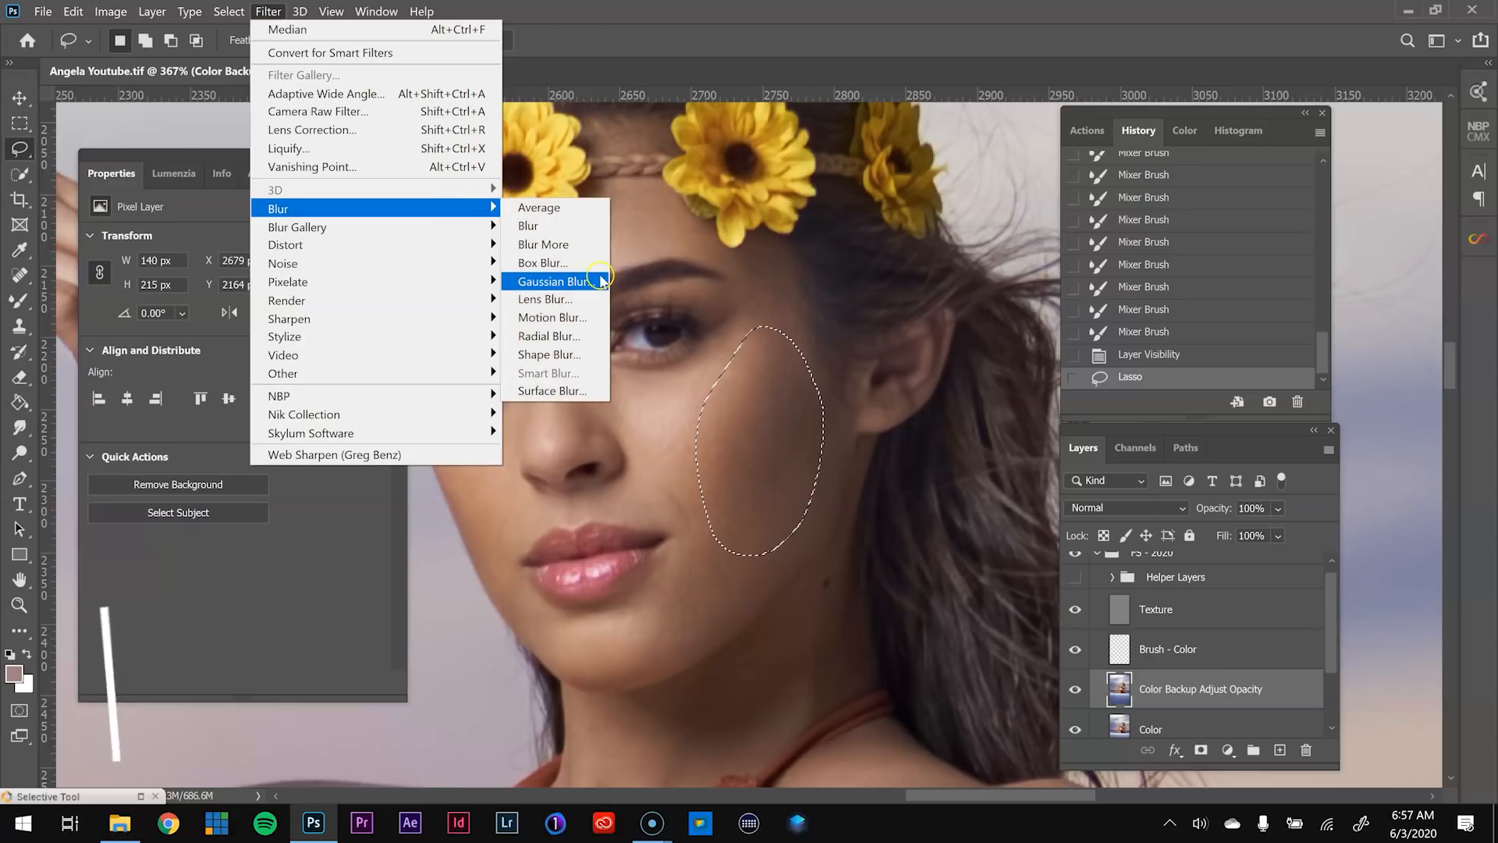
{"action": "left_click", "coordinate": [546, 281]}
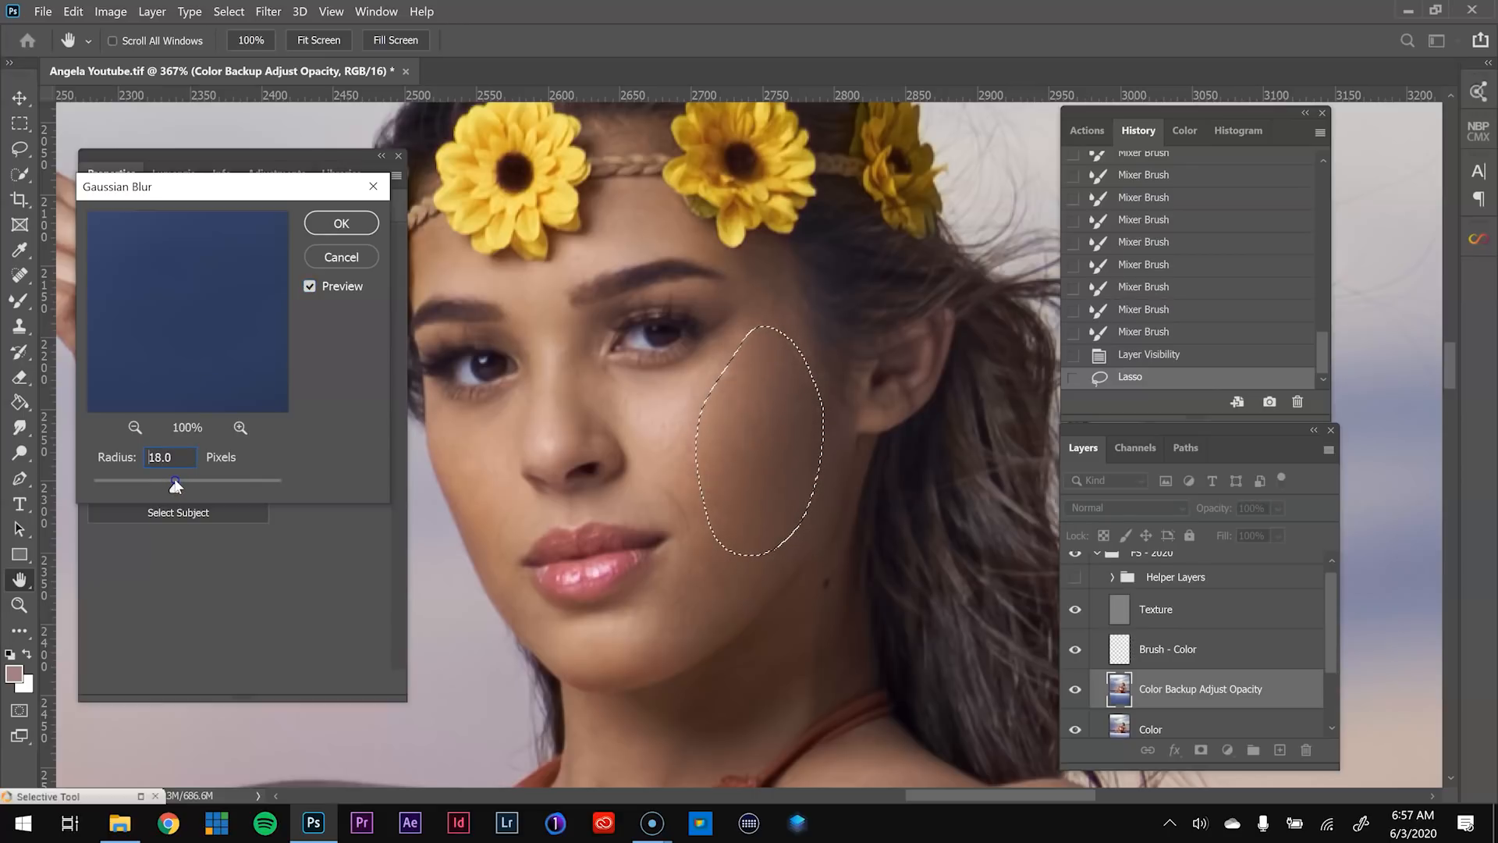
{"action": "left_click", "coordinate": [343, 223]}
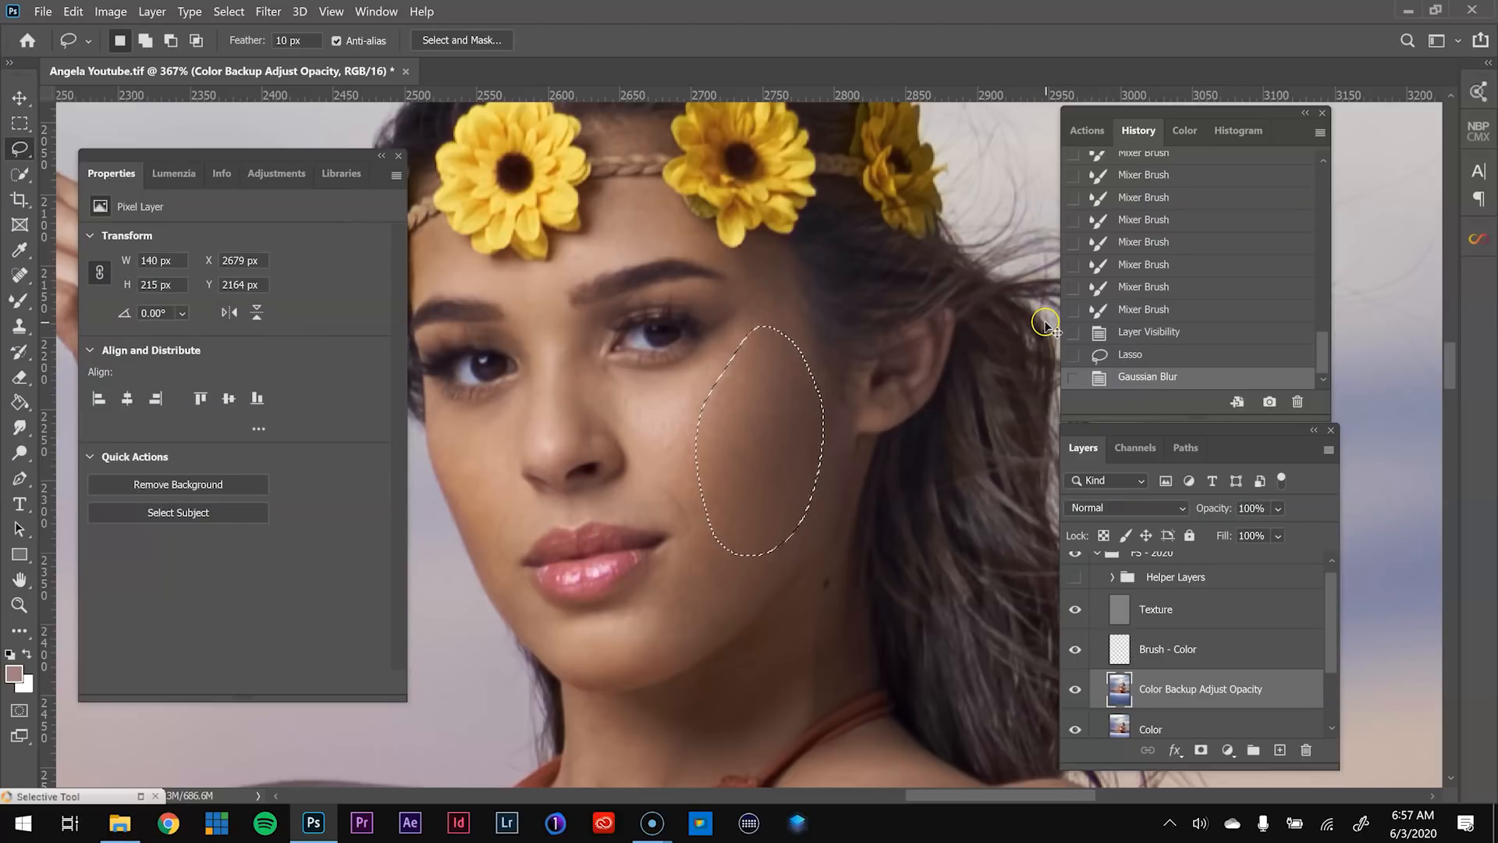
{"action": "key", "text": "ctrl+d"}
- Compare the face with the Color Backup Adjust Opacity layer off and on
{"action": "left_click", "coordinate": [1074, 692]}
{"action": "left_click", "coordinate": [1074, 692]}
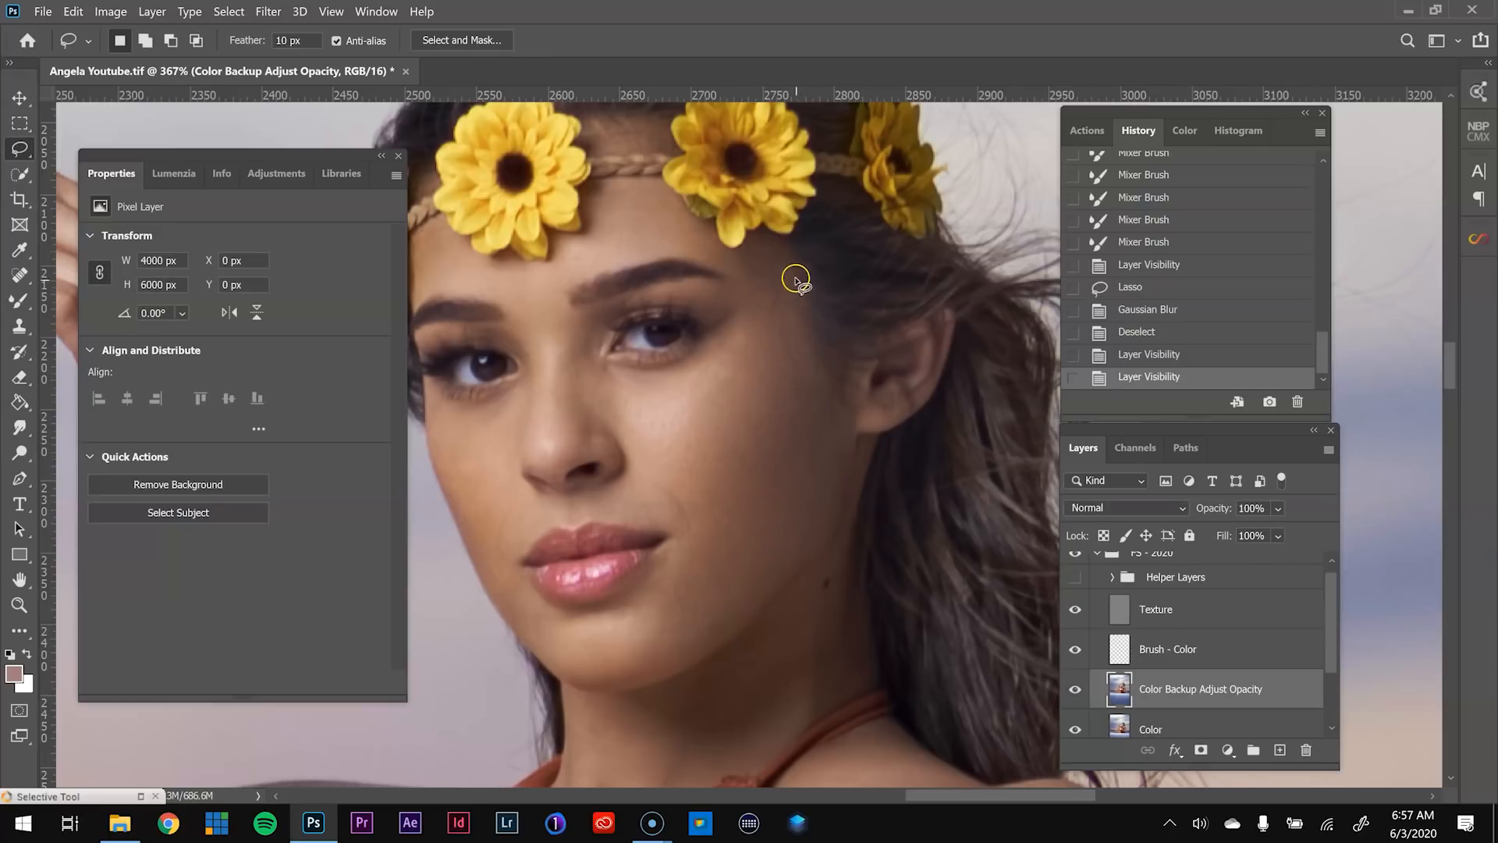
{"action": "left_click", "coordinate": [1077, 692]}
{"action": "left_click", "coordinate": [1076, 692]}
- Lasso the skin between the top's edge and the armpit and apply Gaussian Blur to it
{"action": "left_click_drag", "start_coordinate": [658, 466], "coordinate": [658, 292]}
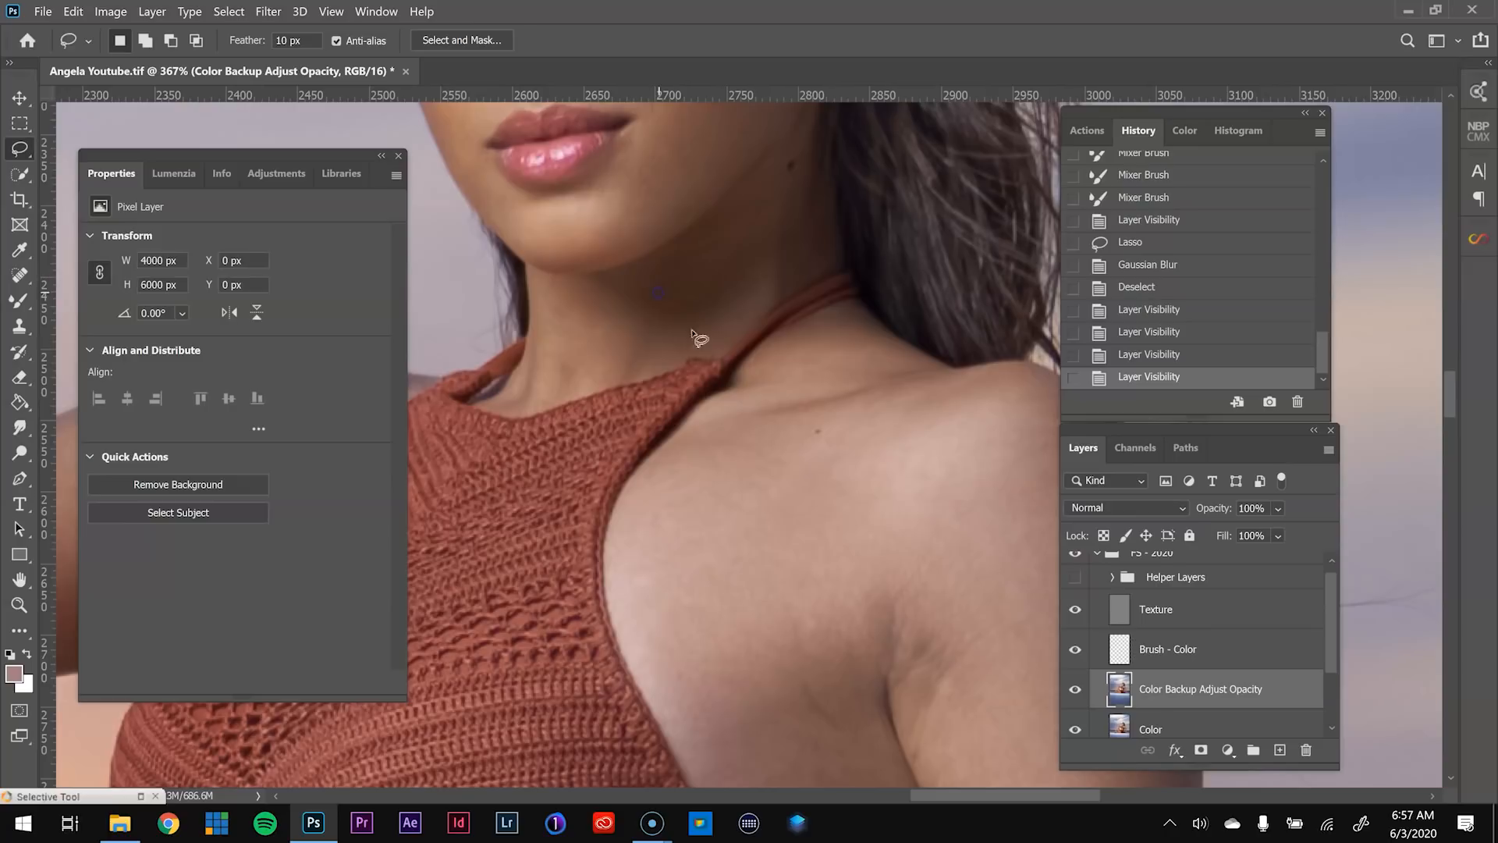
{"action": "scroll", "coordinate": [752, 407], "scroll_direction": "down", "scroll_amount": 2}
{"action": "left_click_drag", "start_coordinate": [796, 515], "coordinate": [749, 438]}
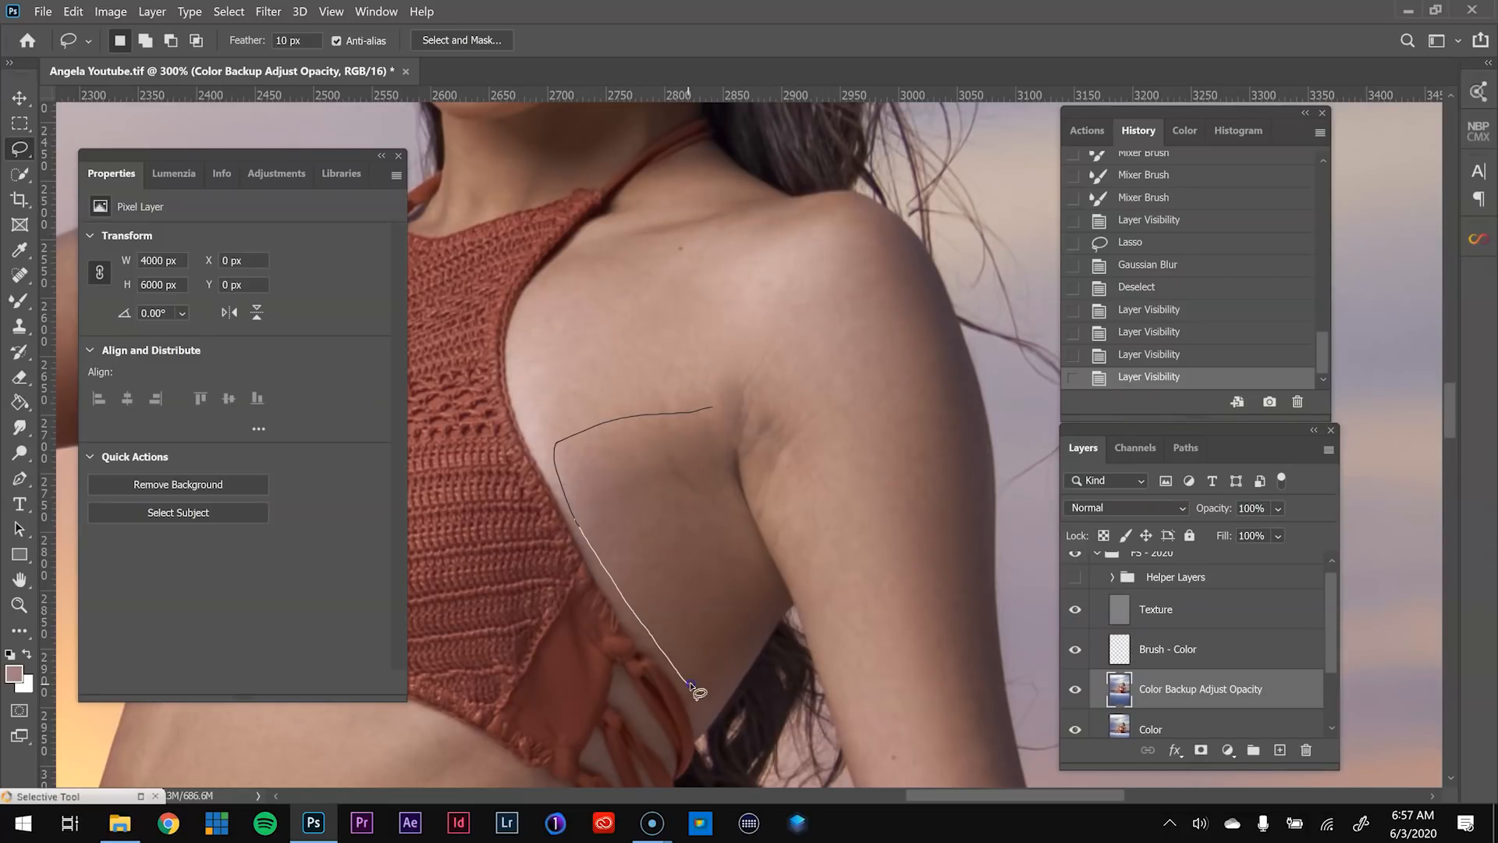
{"action": "left_click_drag", "start_coordinate": [724, 484], "coordinate": [721, 460]}
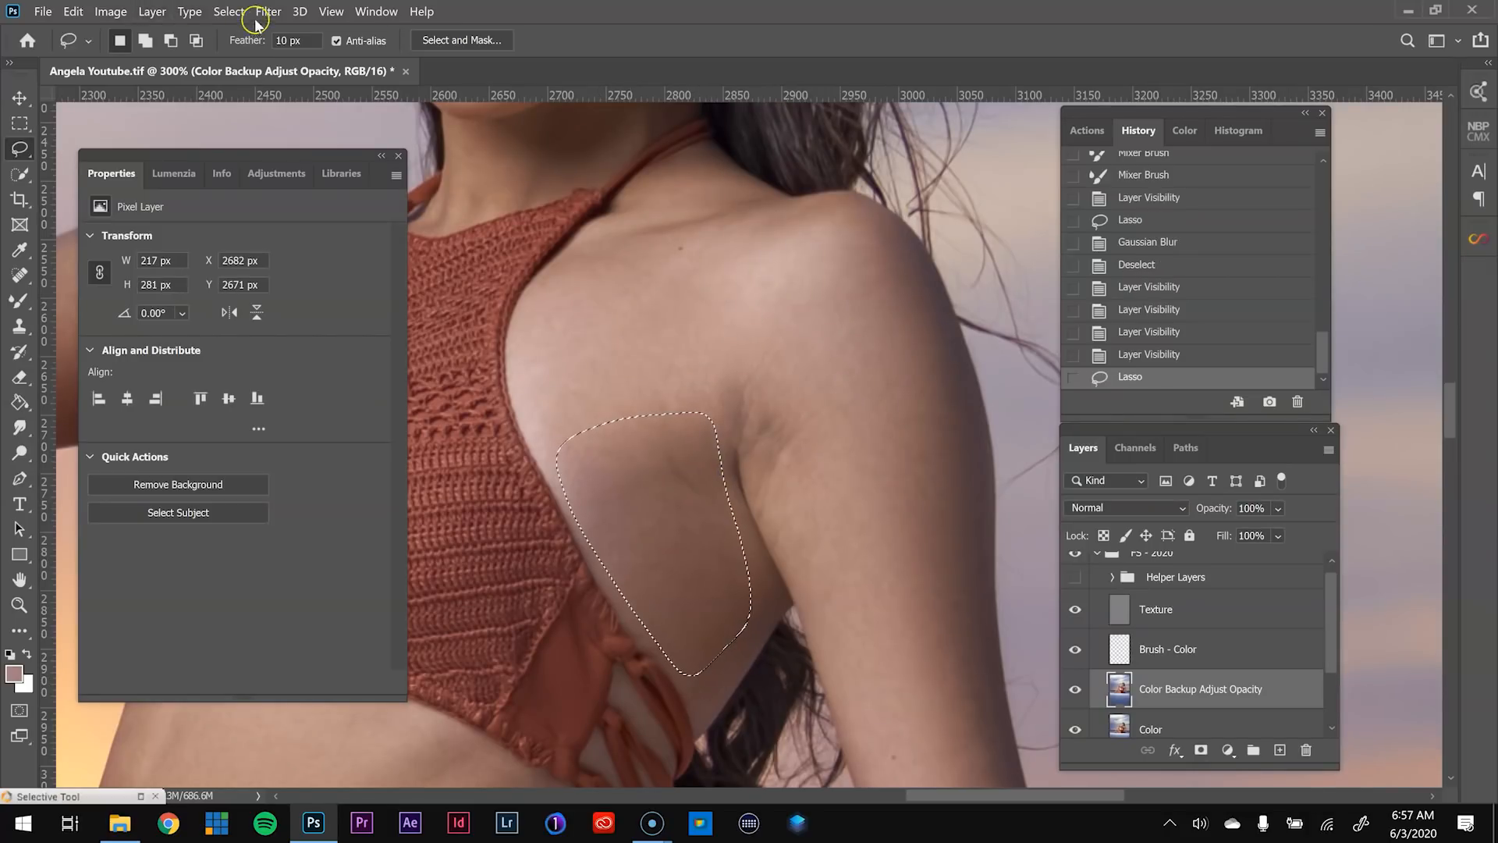
{"action": "left_click", "coordinate": [268, 11]}
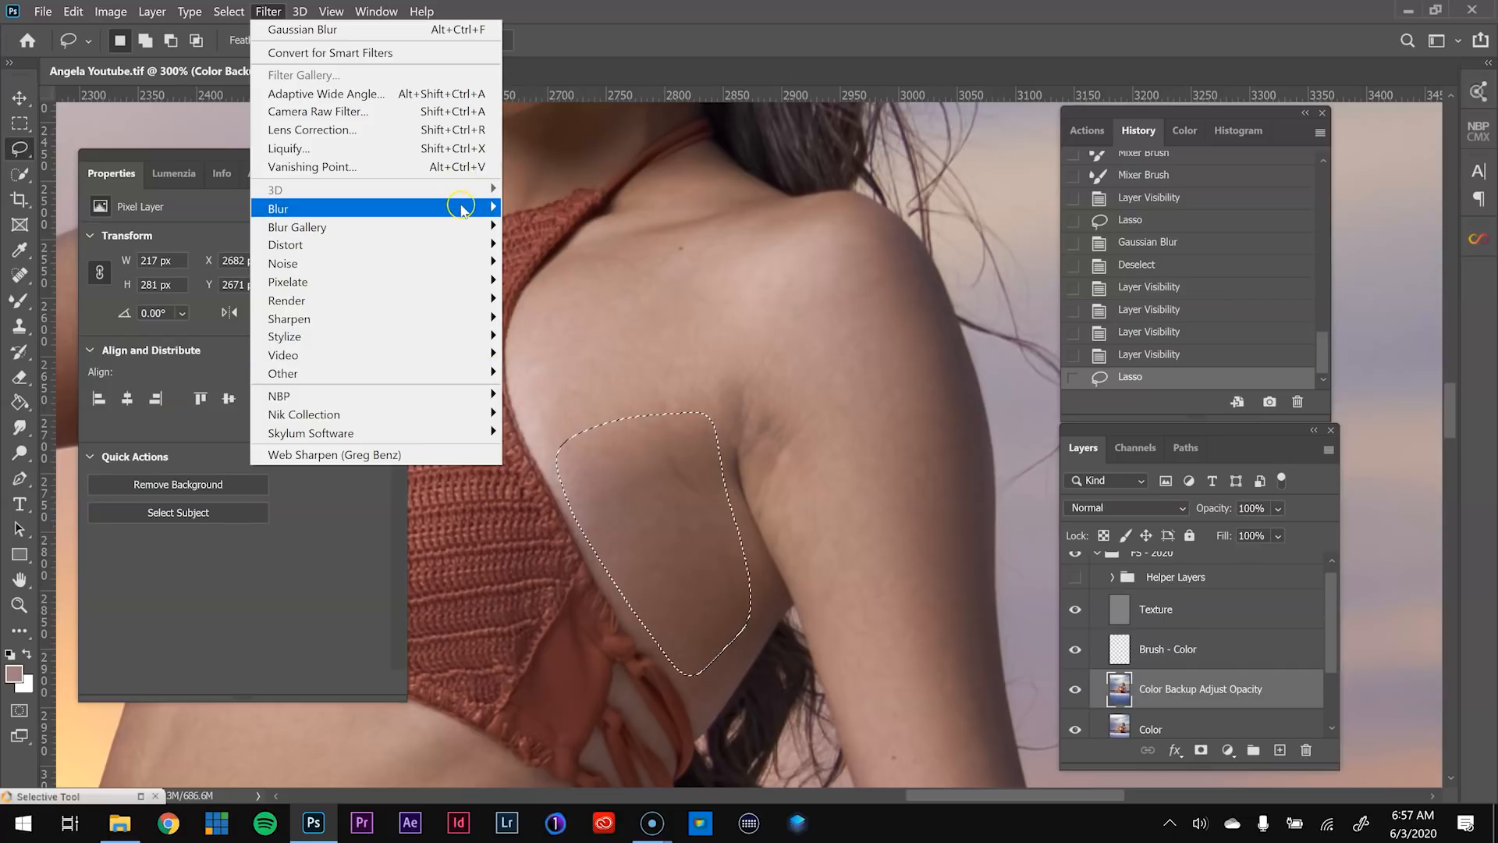
{"action": "mouse_move", "coordinate": [493, 209]}
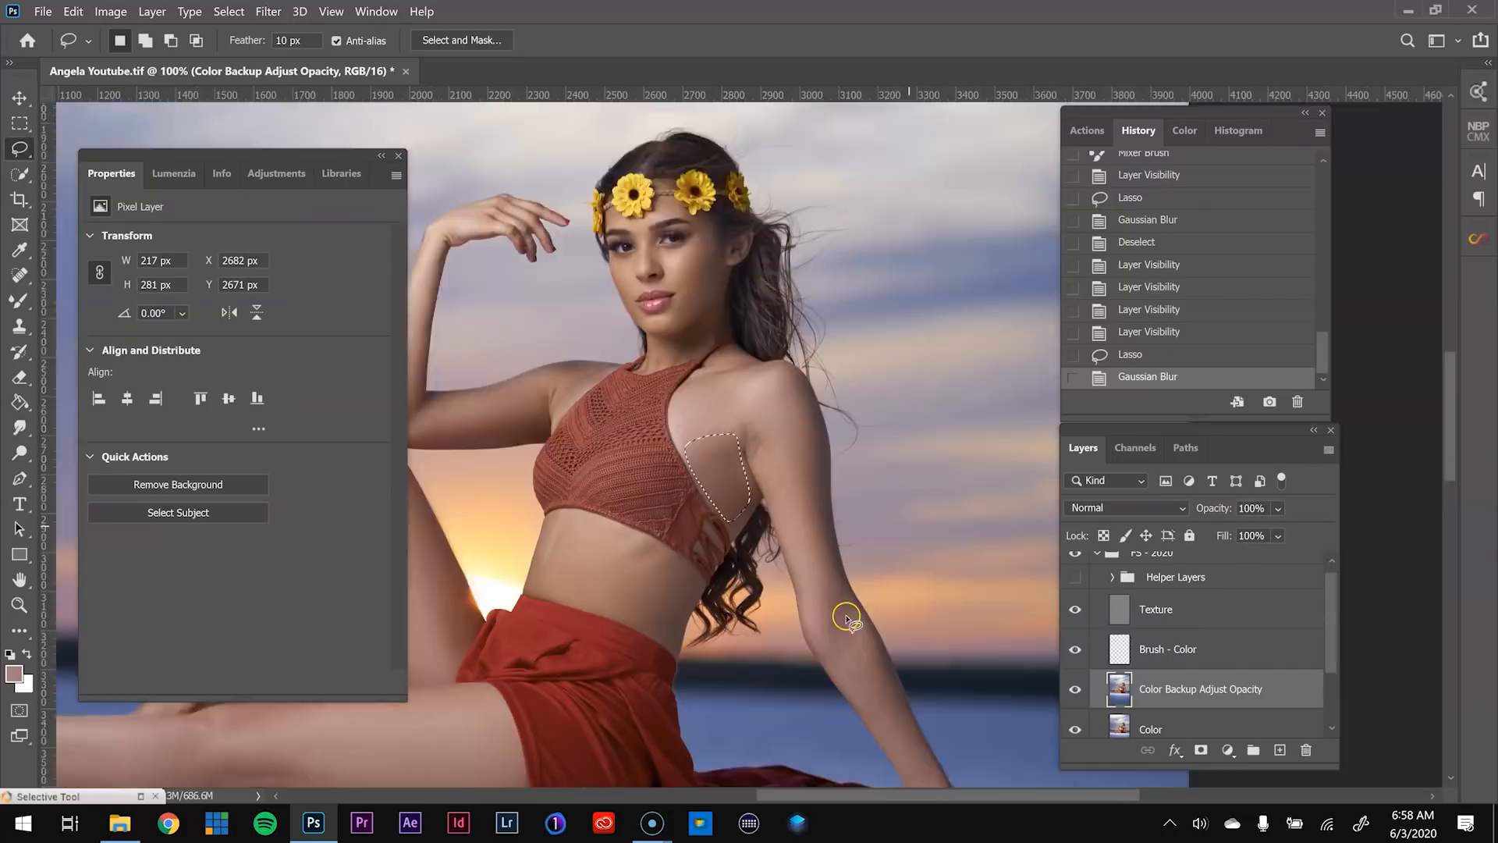
- Lasso further skin patches on the shoulder and raised leg, blurring each with Gaussian Blur and clearing the selection
{"action": "mouse_move", "coordinate": [772, 380]}
{"action": "left_mouse_down"}
{"action": "mouse_move", "coordinate": [703, 392]}
{"action": "mouse_move", "coordinate": [774, 382]}
{"action": "left_mouse_up"}
{"action": "left_click", "coordinate": [269, 11]}
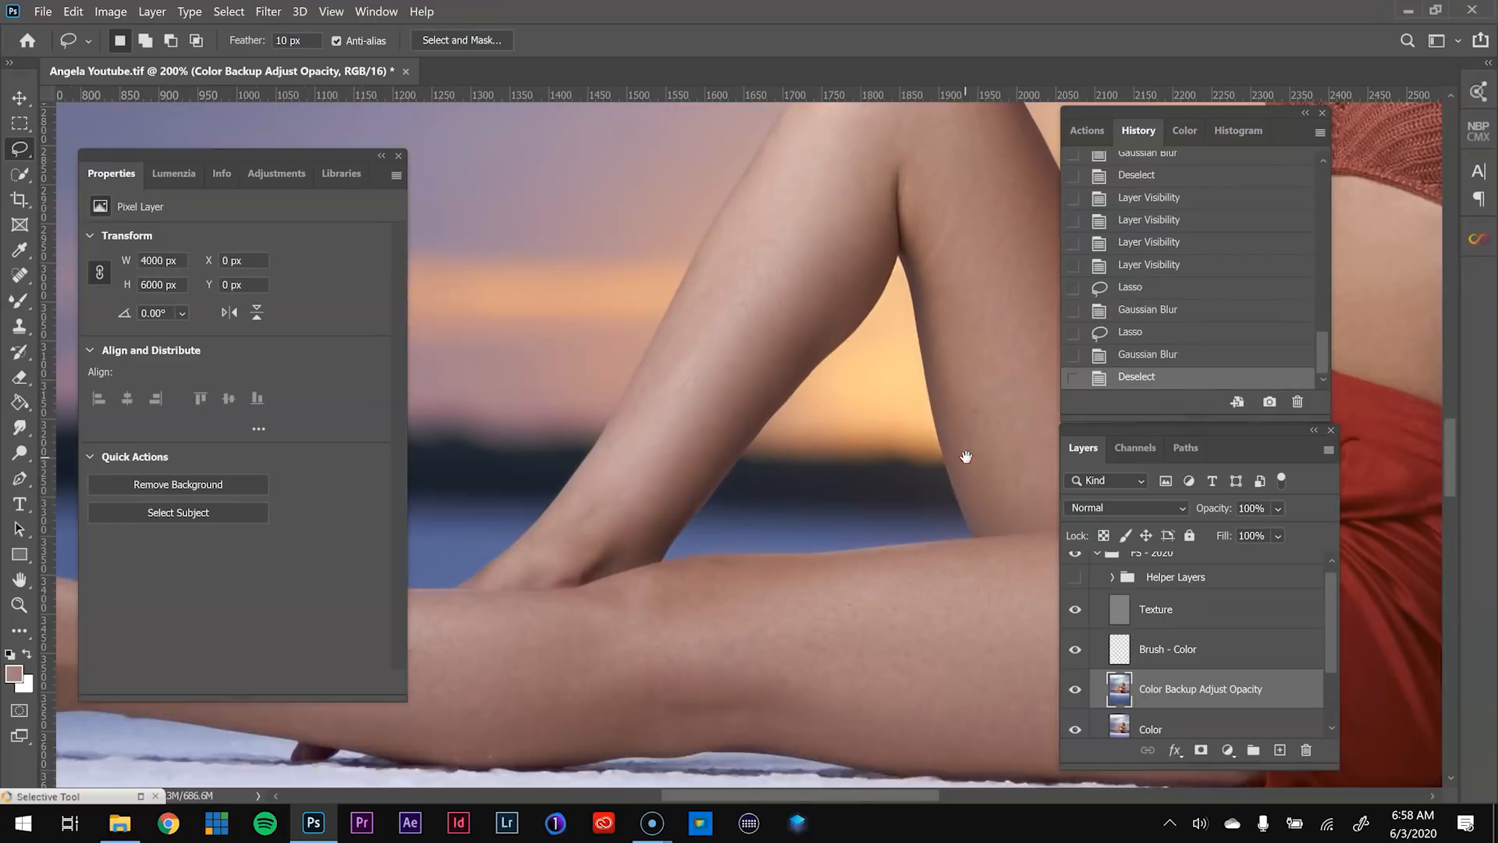
{"action": "left_click_drag", "start_coordinate": [890, 209], "coordinate": [893, 216]}
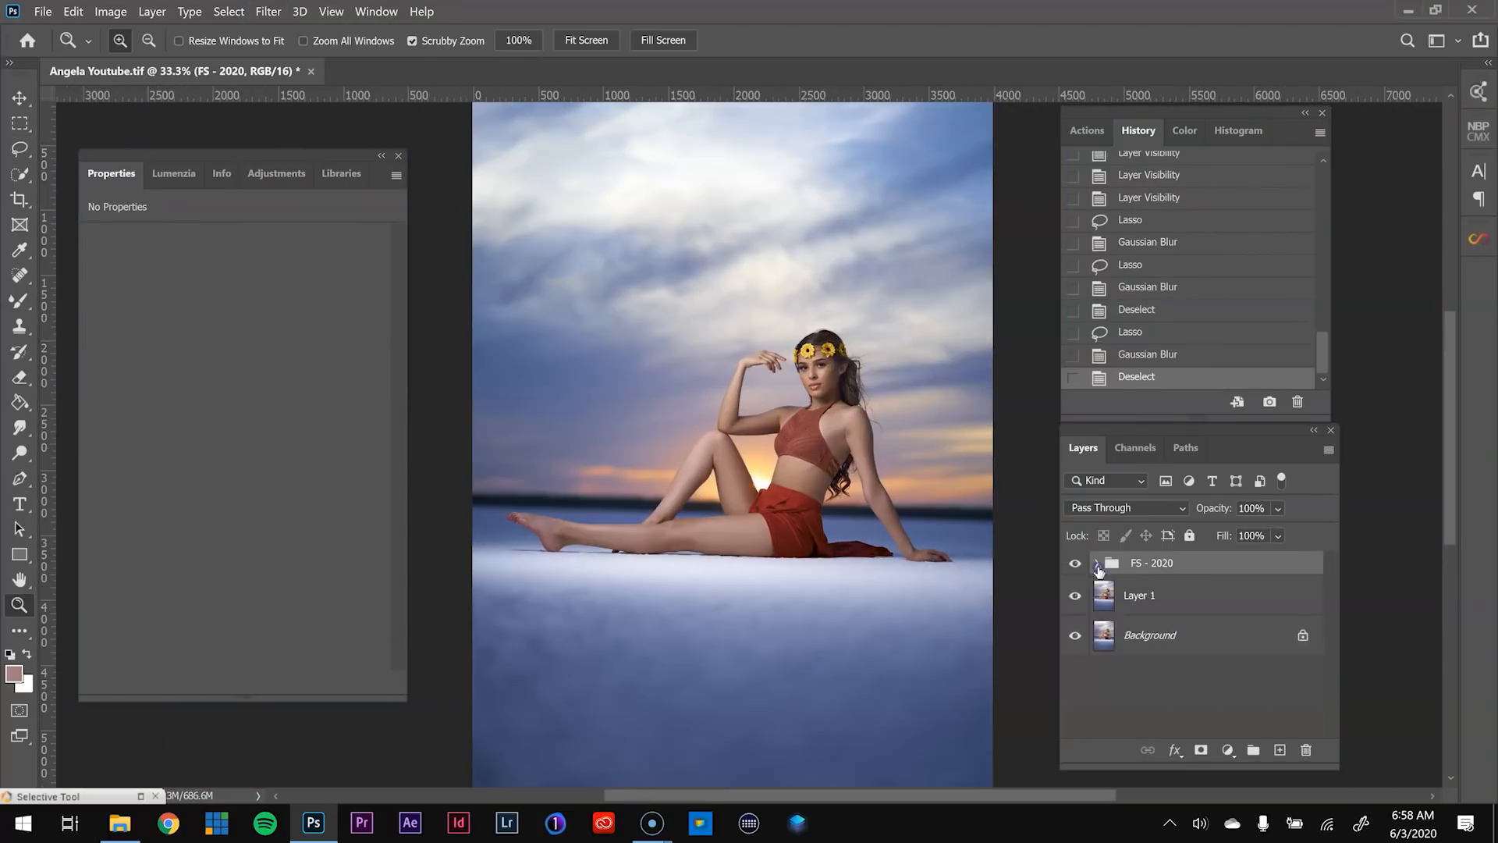
- Compare the whole portrait with the Color Backup Adjust Opacity layer off and on
{"action": "left_click", "coordinate": [1075, 702]}
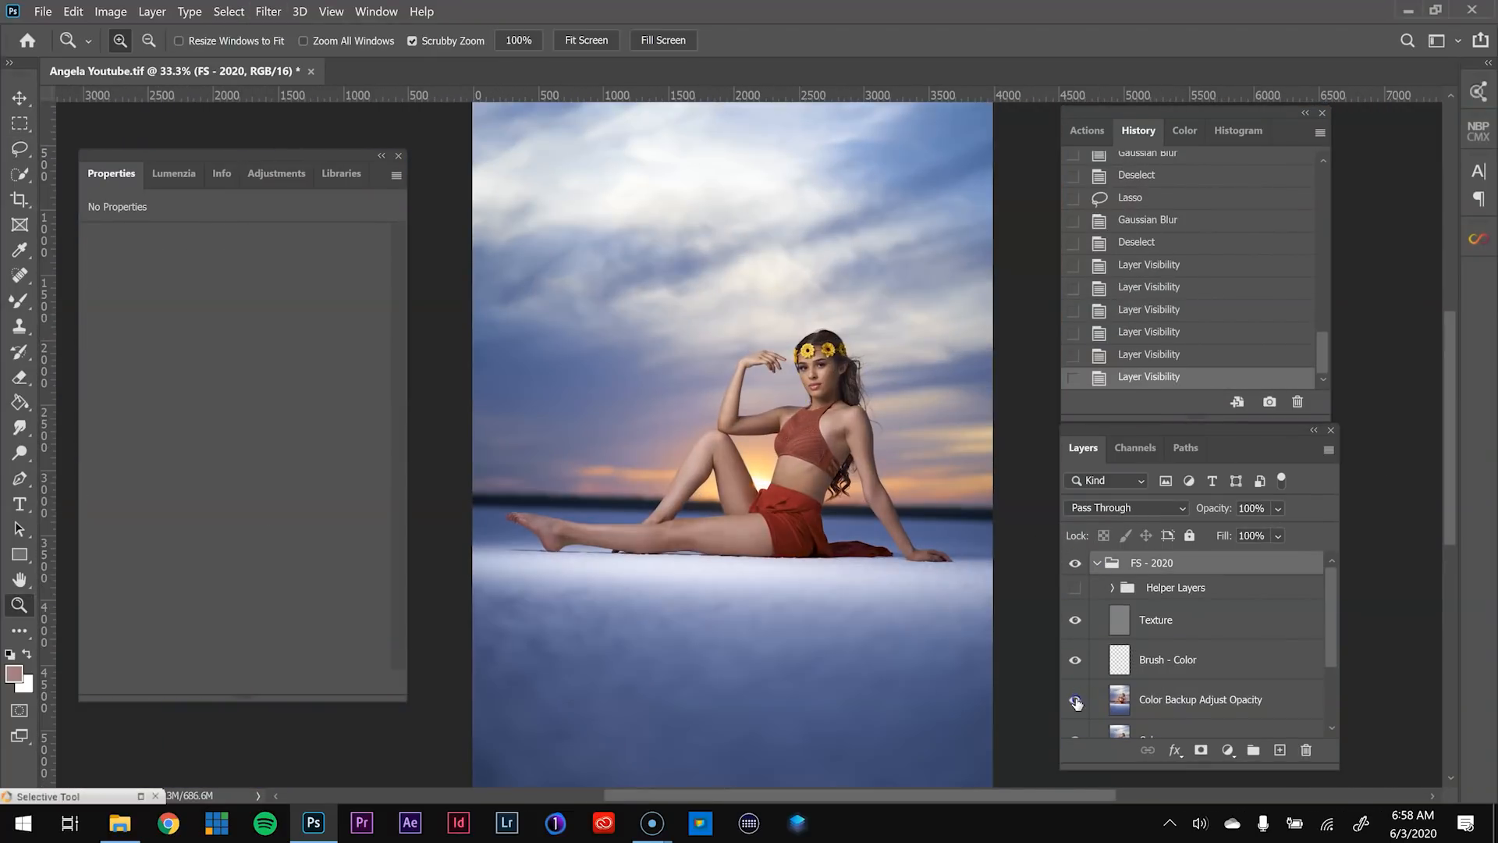
{"action": "left_click", "coordinate": [818, 388]}
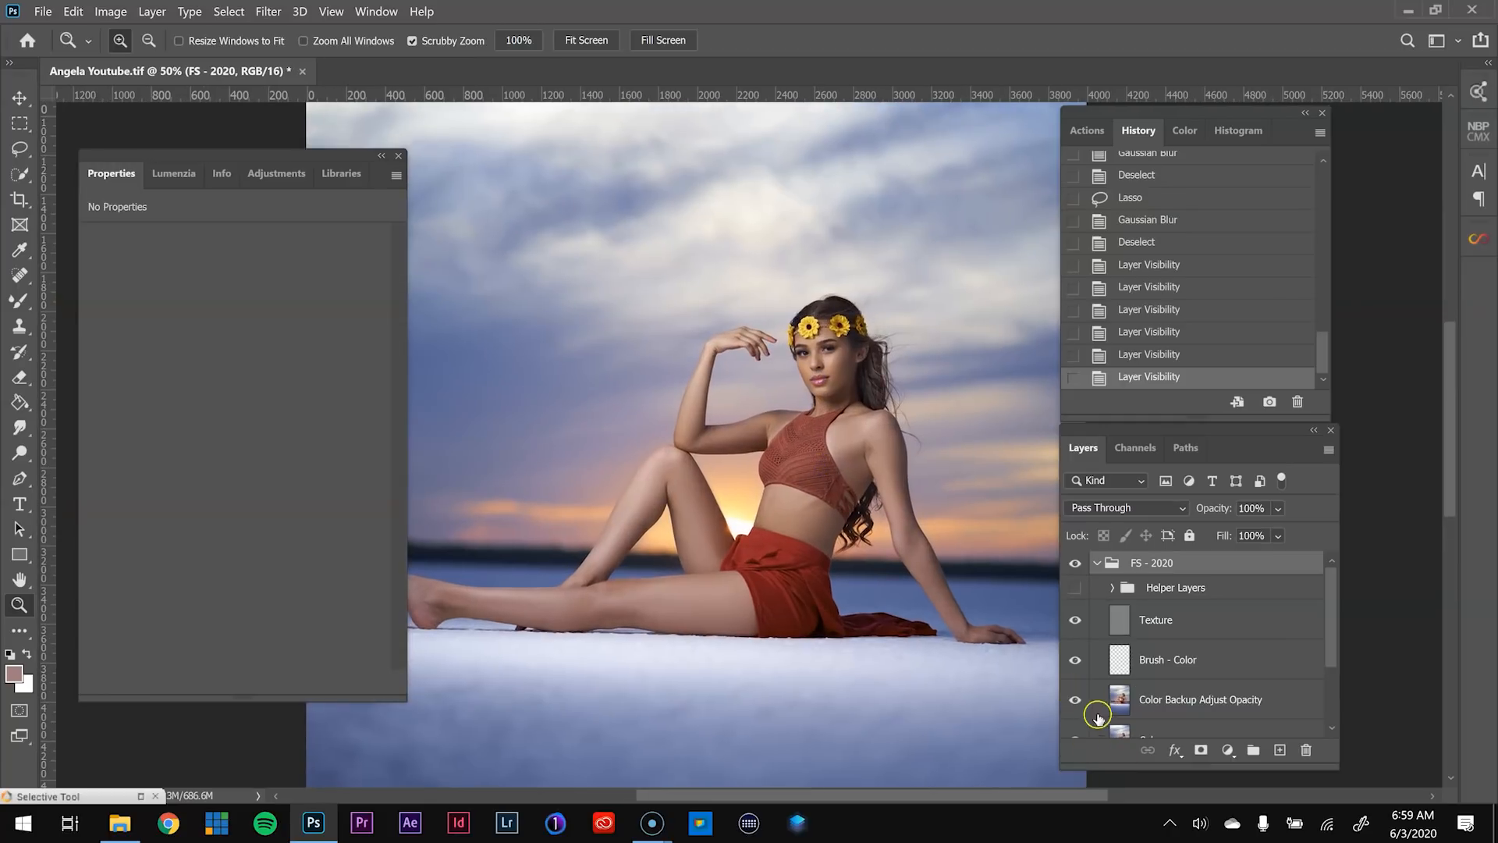
{"action": "left_click", "coordinate": [1140, 701]}
{"action": "left_click", "coordinate": [1075, 702]}
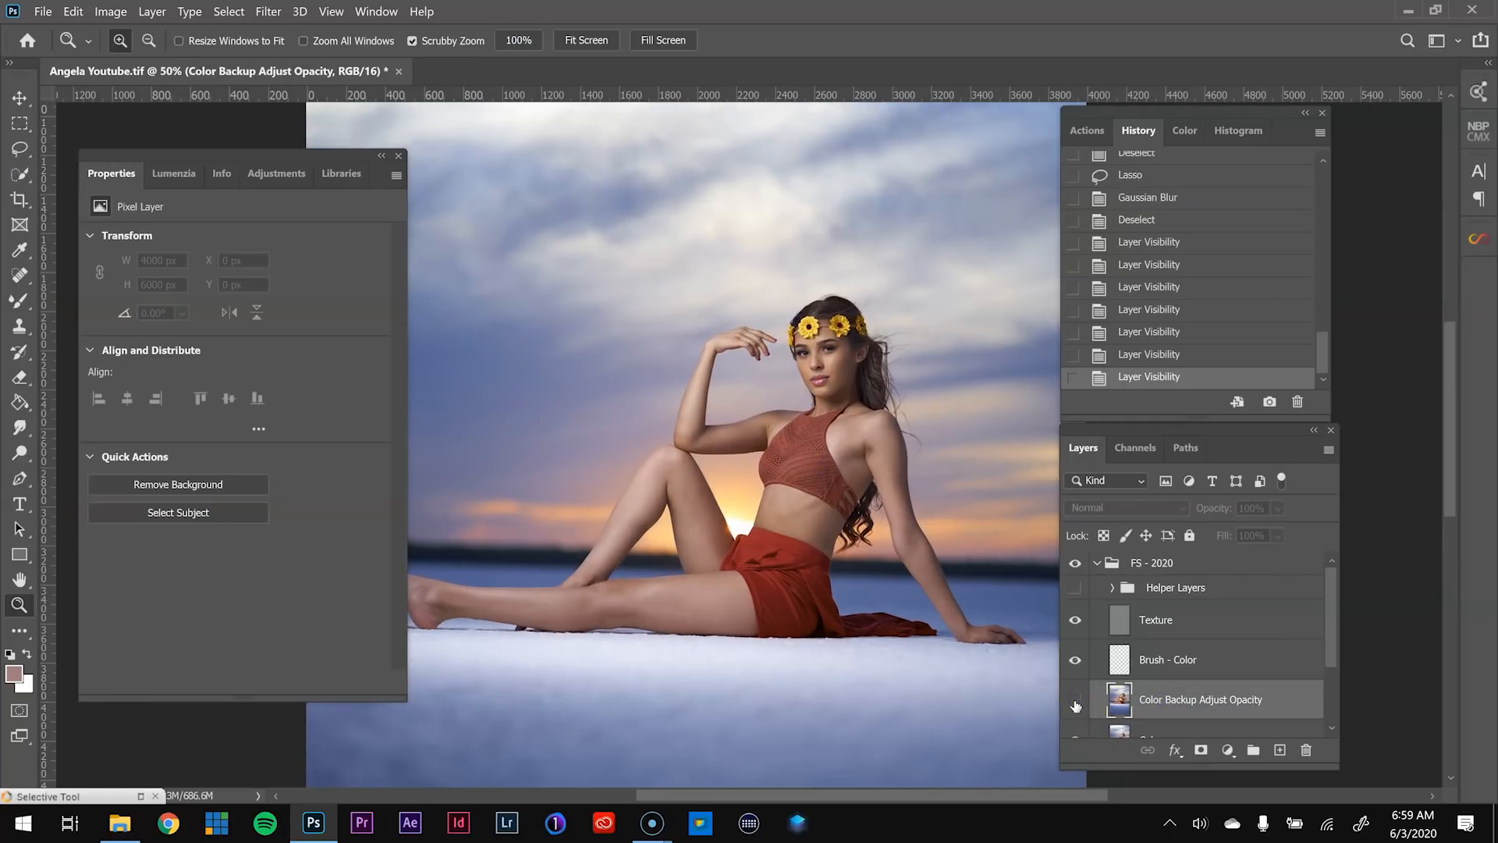
{"action": "left_click", "coordinate": [1075, 702]}
- Inspect the torso, arm and face at 200%, comparing them with the Color Backup Adjust Opacity layer off and on
{"action": "left_click", "coordinate": [808, 376]}
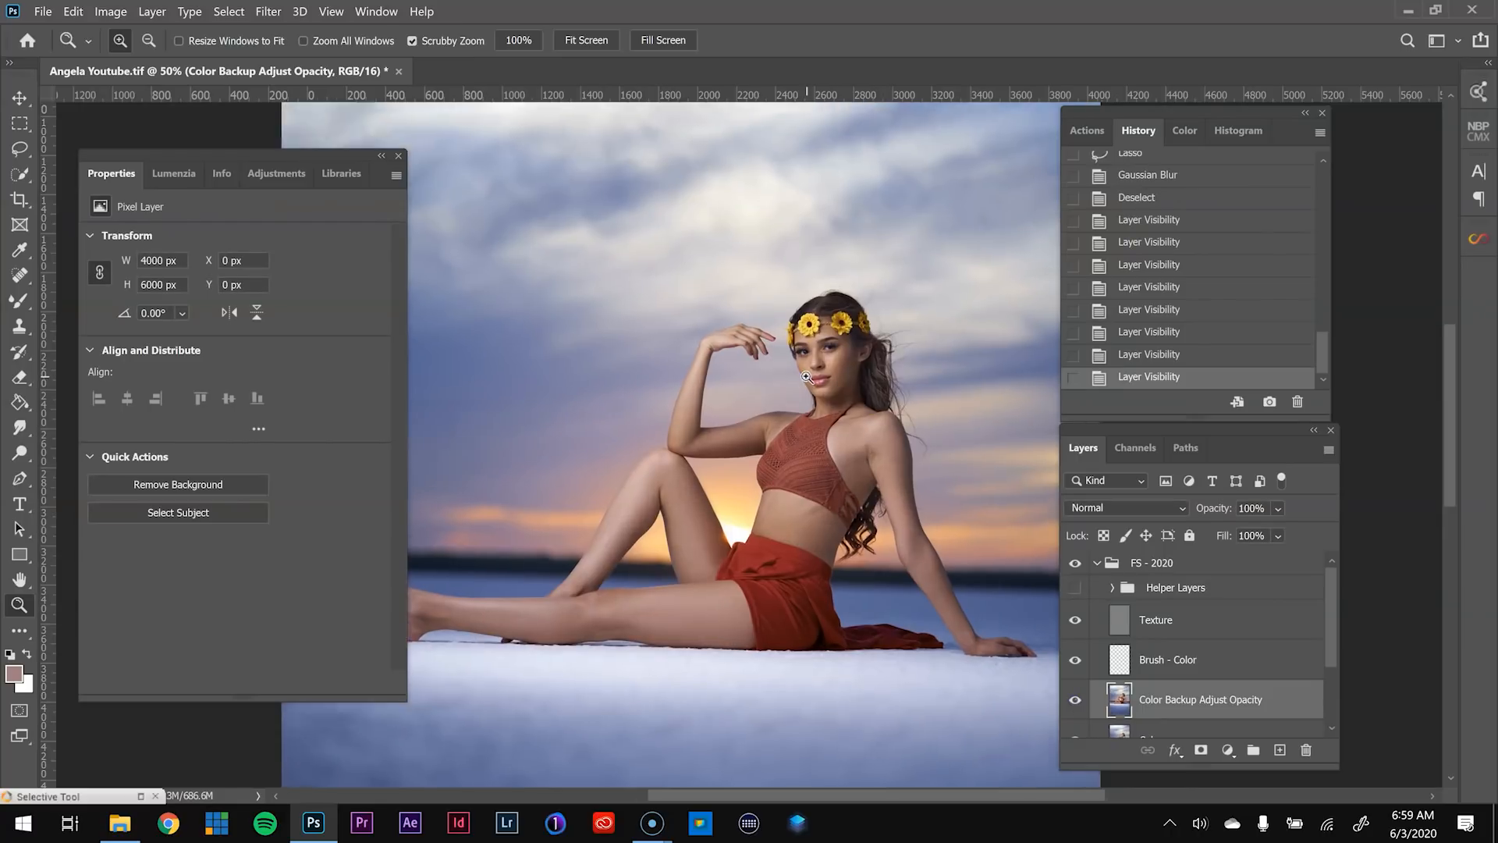
{"action": "left_click", "coordinate": [872, 472]}
{"action": "left_click_drag", "start_coordinate": [856, 548], "coordinate": [921, 607]}
{"action": "left_click", "coordinate": [937, 623]}
{"action": "left_click_drag", "start_coordinate": [921, 425], "coordinate": [900, 328]}
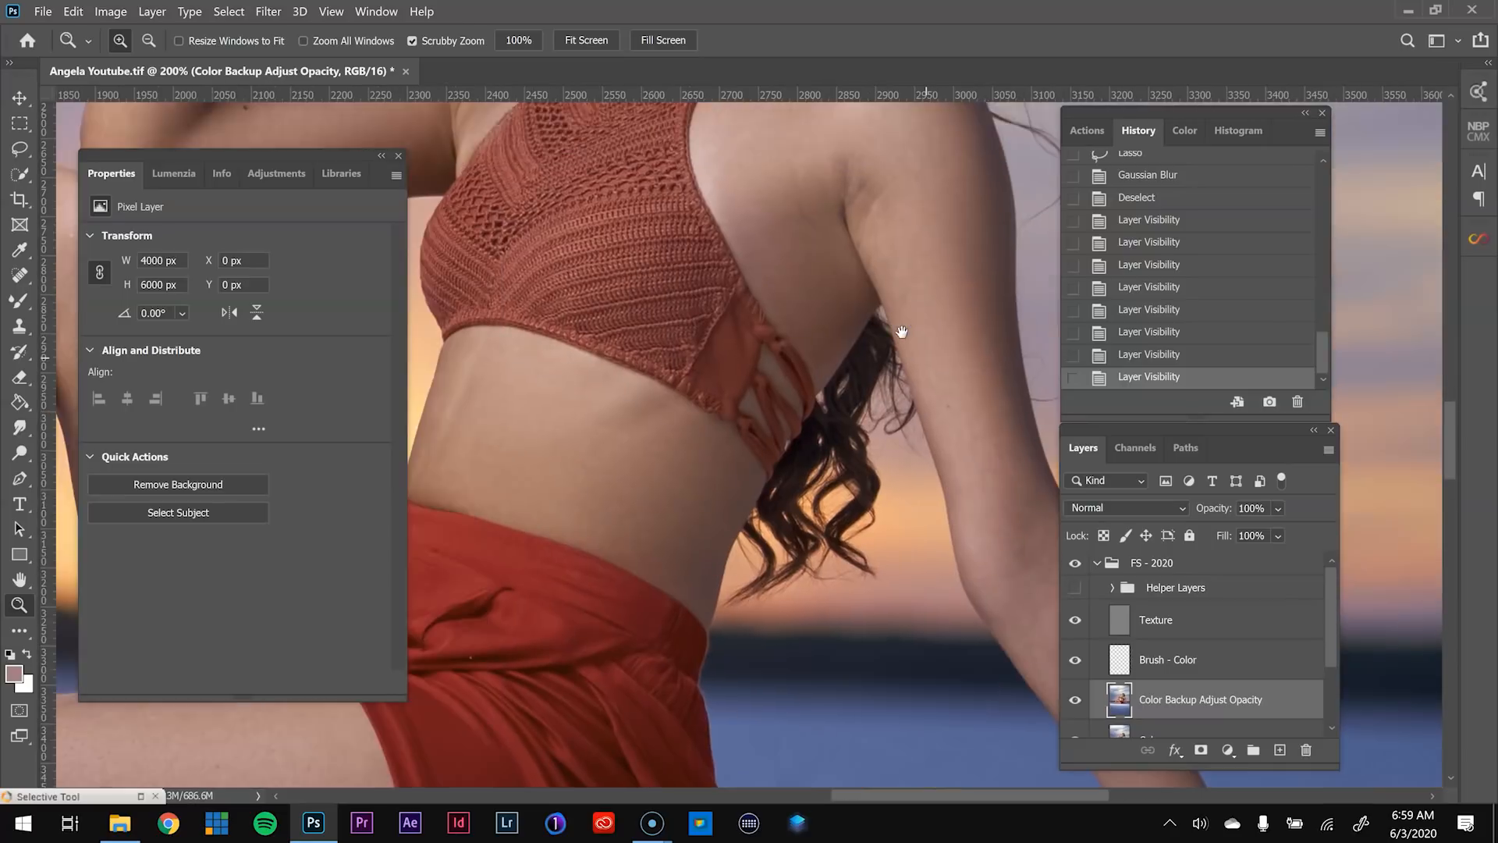
{"action": "left_click_drag", "start_coordinate": [901, 460], "coordinate": [913, 595]}
{"action": "left_click_drag", "start_coordinate": [780, 468], "coordinate": [824, 481]}
{"action": "left_click", "coordinate": [1077, 703]}
{"action": "left_click", "coordinate": [1077, 703]}
{"action": "left_click_drag", "start_coordinate": [780, 349], "coordinate": [845, 612]}
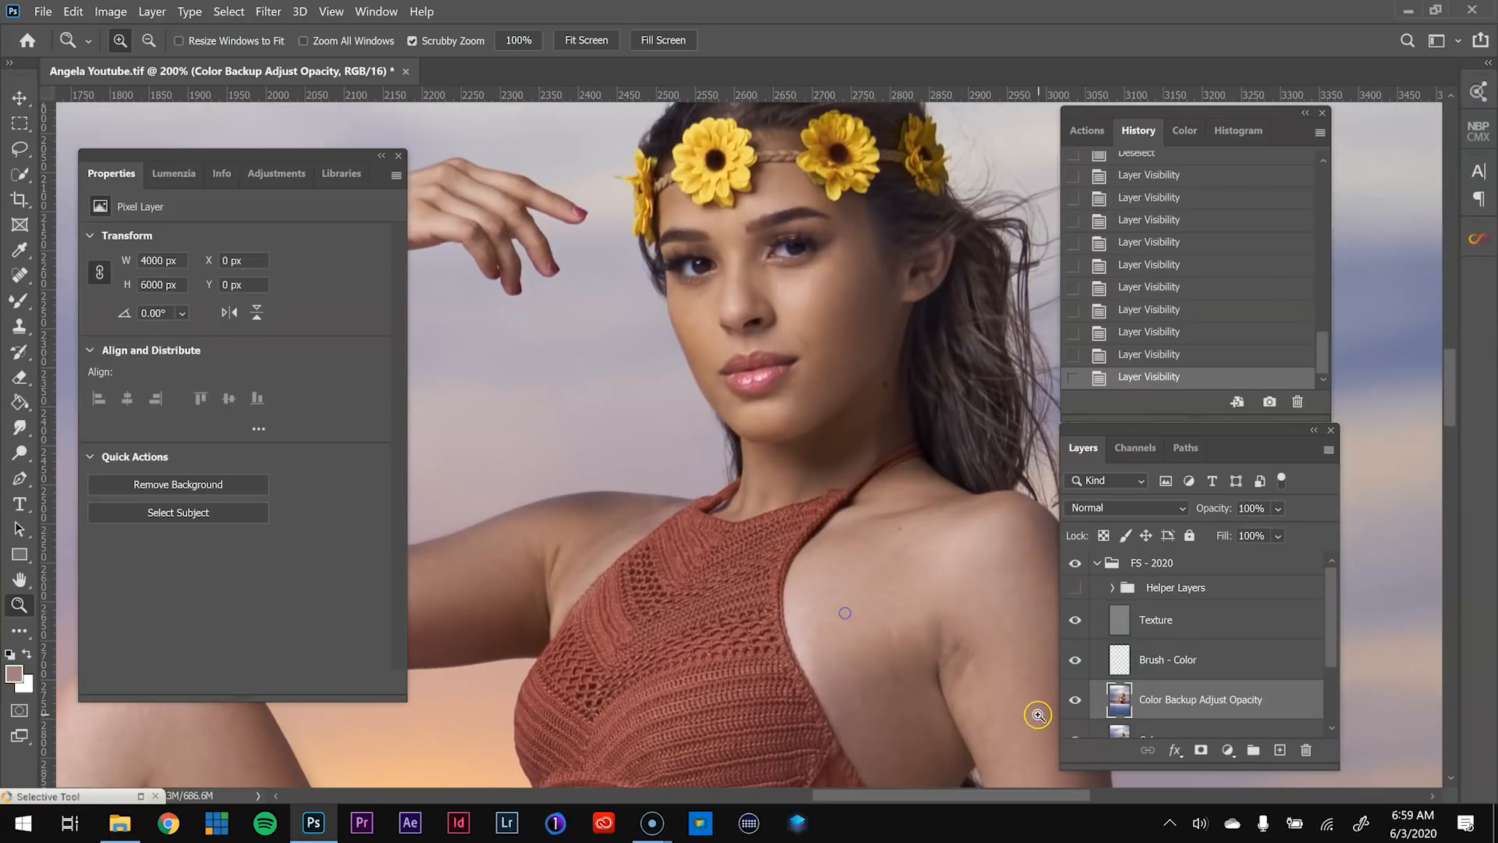
- Compare the legs and waist with the Color Backup Adjust Opacity layer off and on
{"action": "left_click", "coordinate": [1077, 704]}
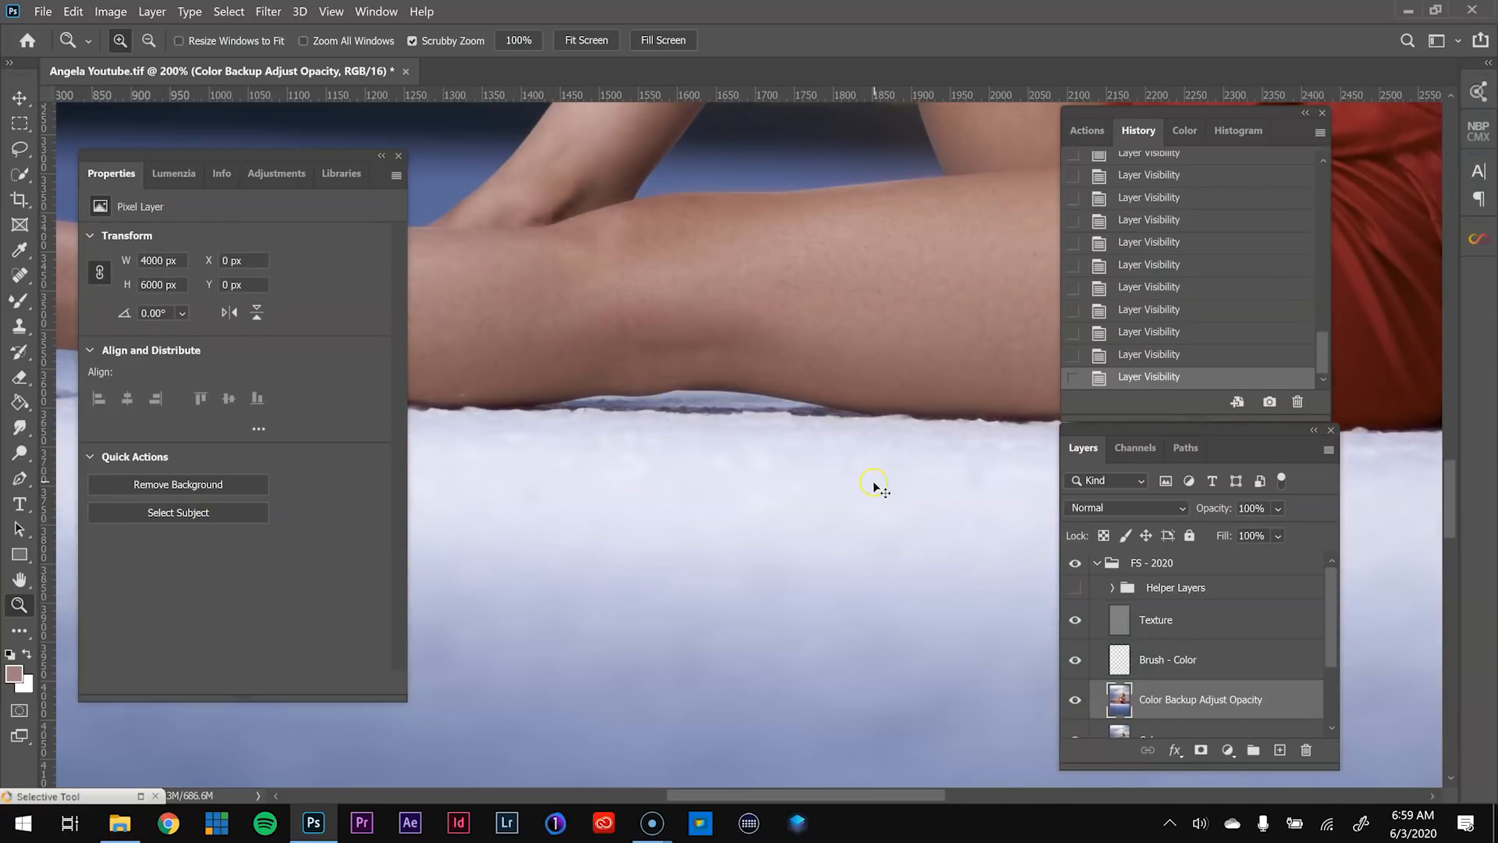
{"action": "key", "text": "ctrl+minus"}
{"action": "left_click_drag", "start_coordinate": [916, 442], "coordinate": [933, 577]}
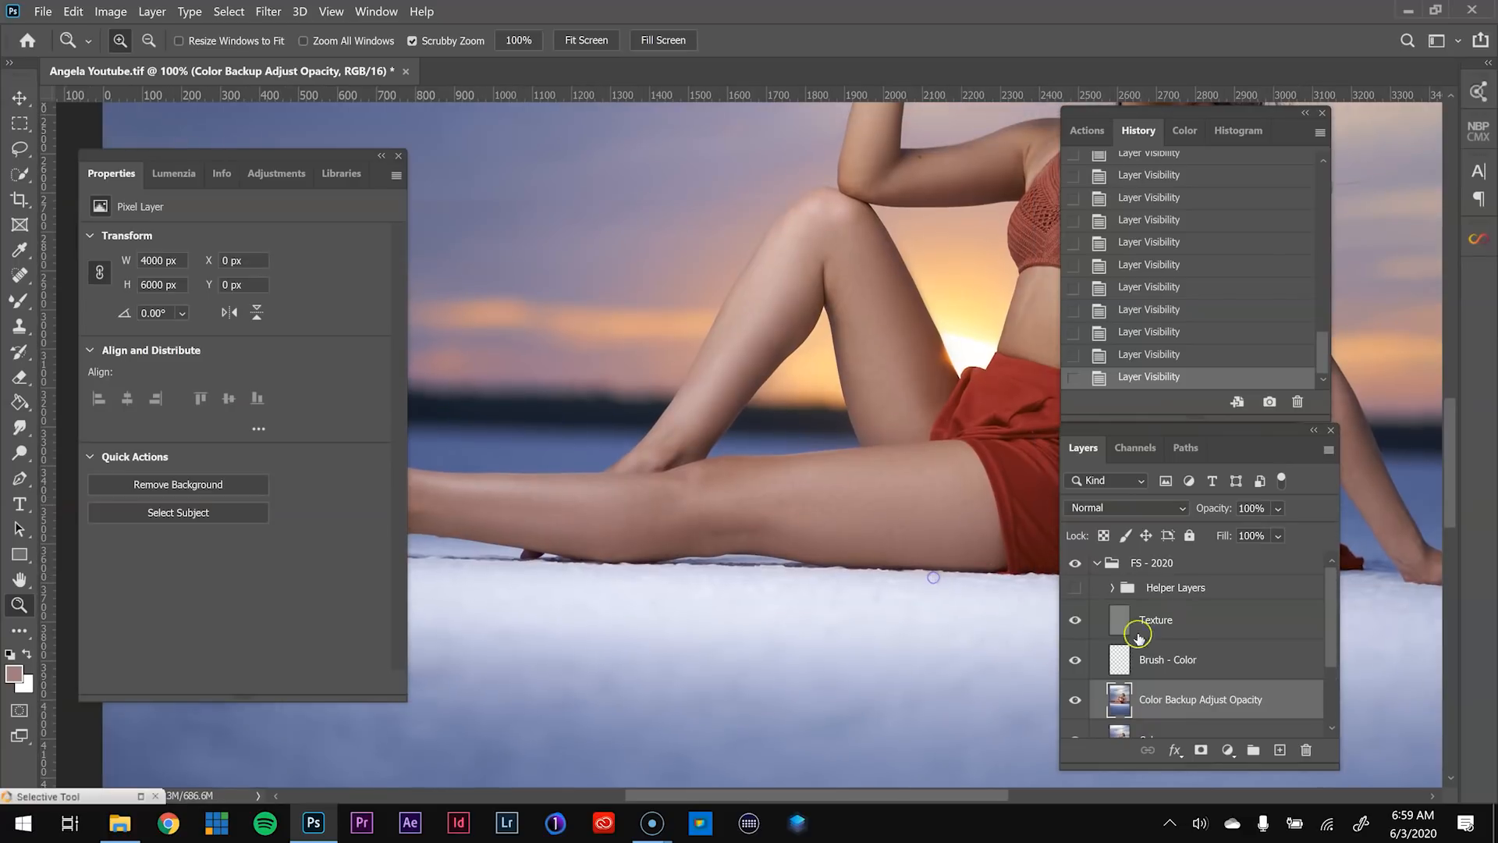
{"action": "left_click", "coordinate": [1076, 702]}
{"action": "left_click", "coordinate": [1077, 702]}
{"action": "left_click", "coordinate": [1078, 702]}
{"action": "left_click", "coordinate": [1078, 702]}
{"action": "left_click", "coordinate": [1078, 702]}
{"action": "left_click", "coordinate": [1077, 702]}
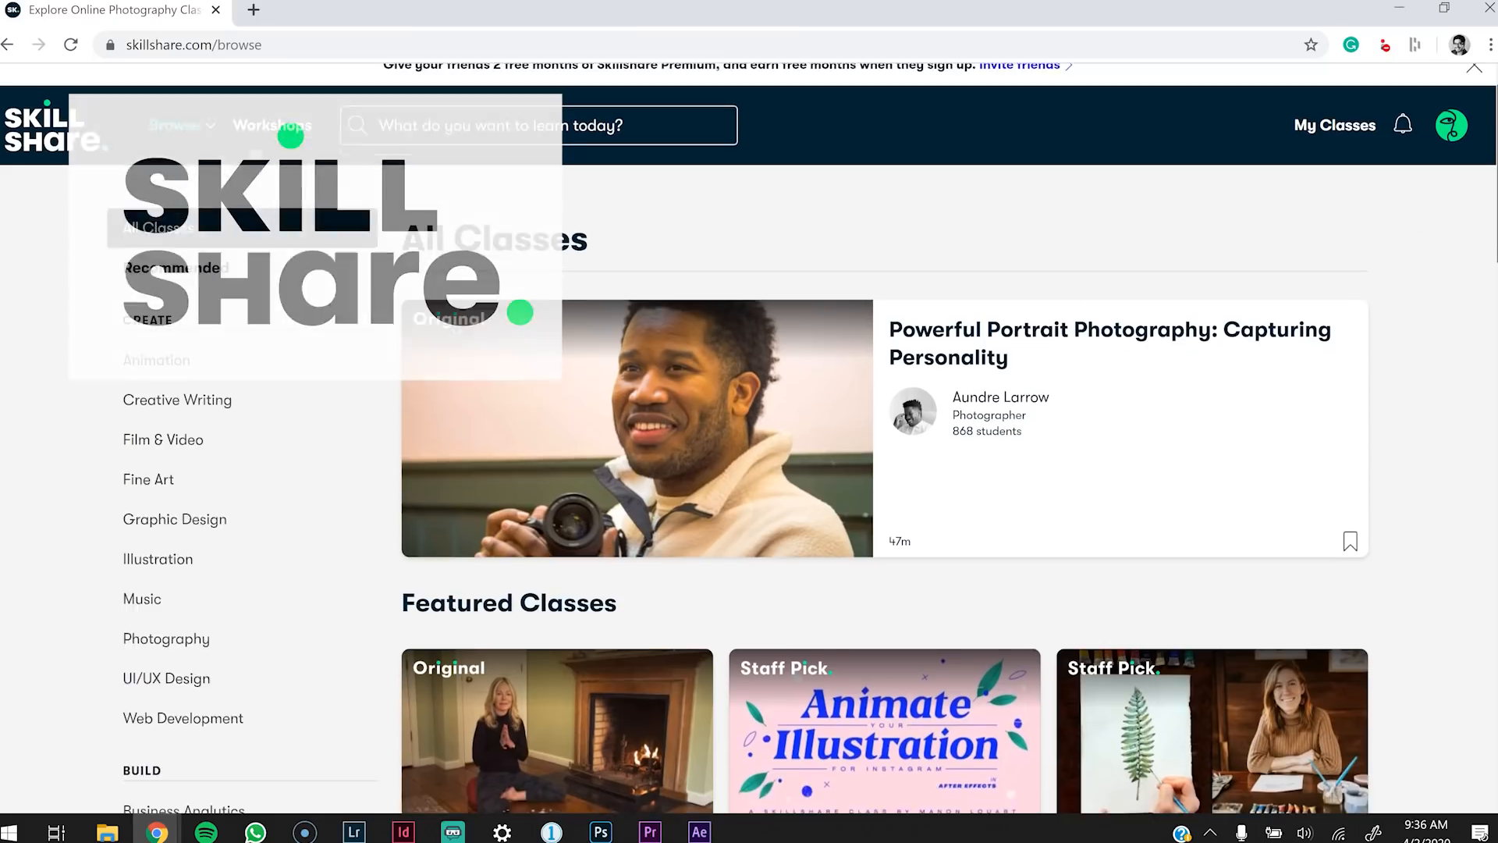
- Switch to the Skillshare website and browse its class listings, including the Photography category
{"action": "scroll", "coordinate": [749, 437], "scroll_direction": "down", "scroll_amount": 2}
{"action": "scroll", "coordinate": [749, 437], "scroll_direction": "down", "scroll_amount": 5}
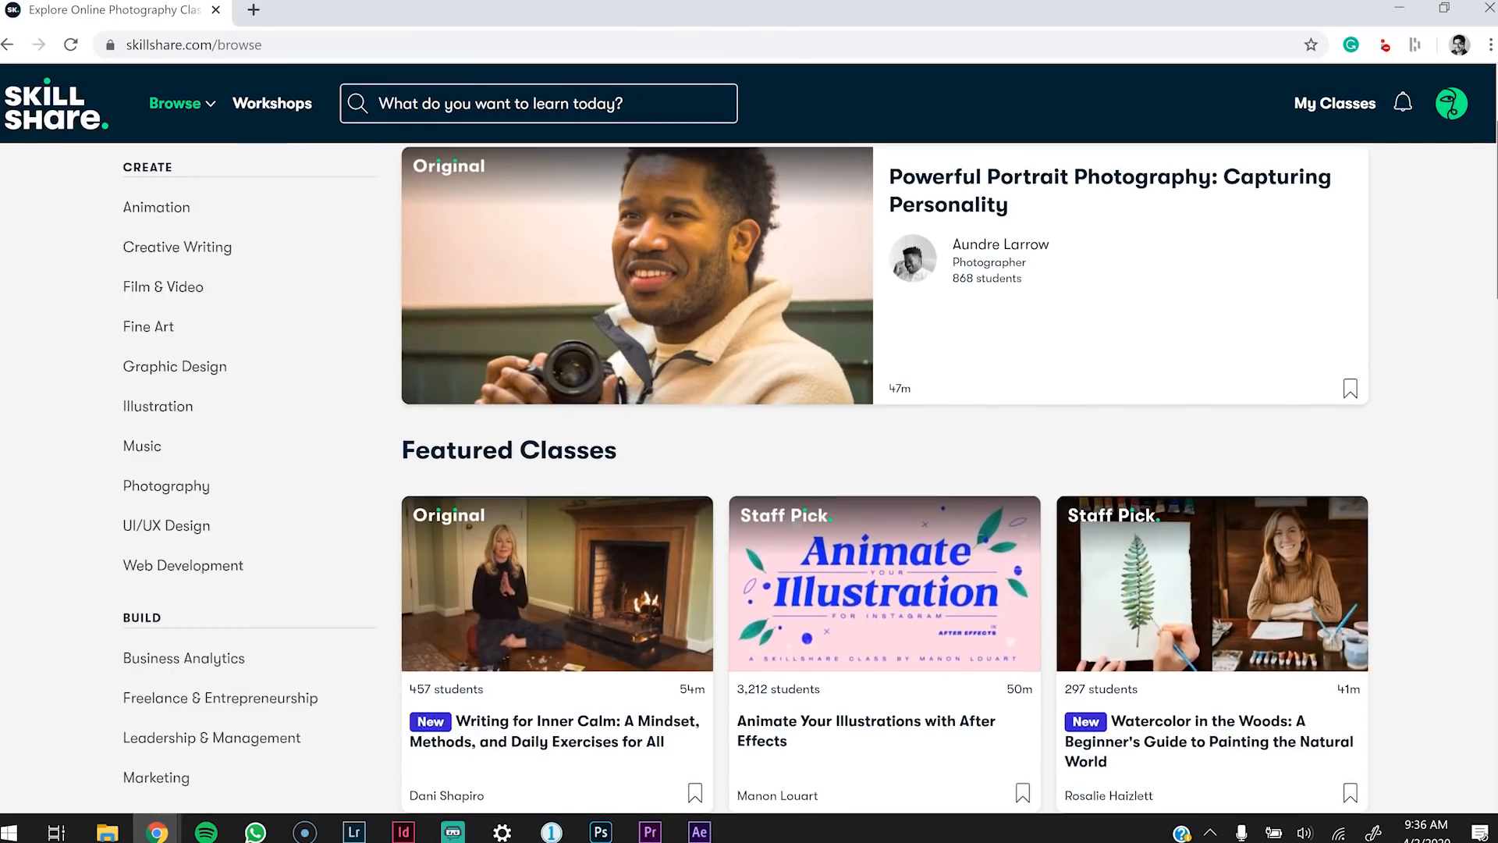
{"action": "scroll", "coordinate": [749, 437], "scroll_direction": "down", "scroll_amount": 1}
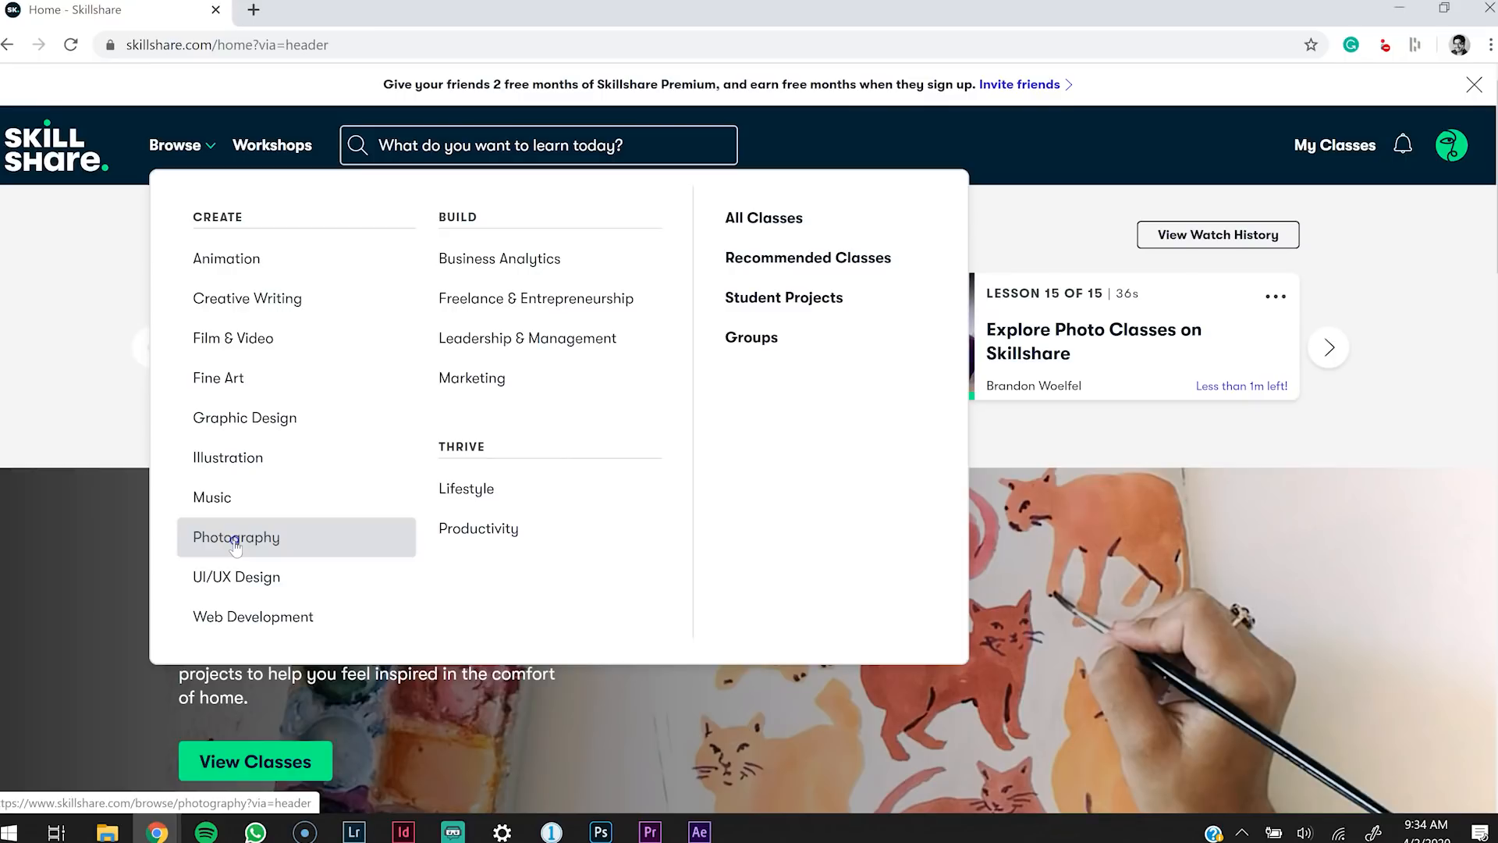
{"action": "left_click", "coordinate": [236, 546]}
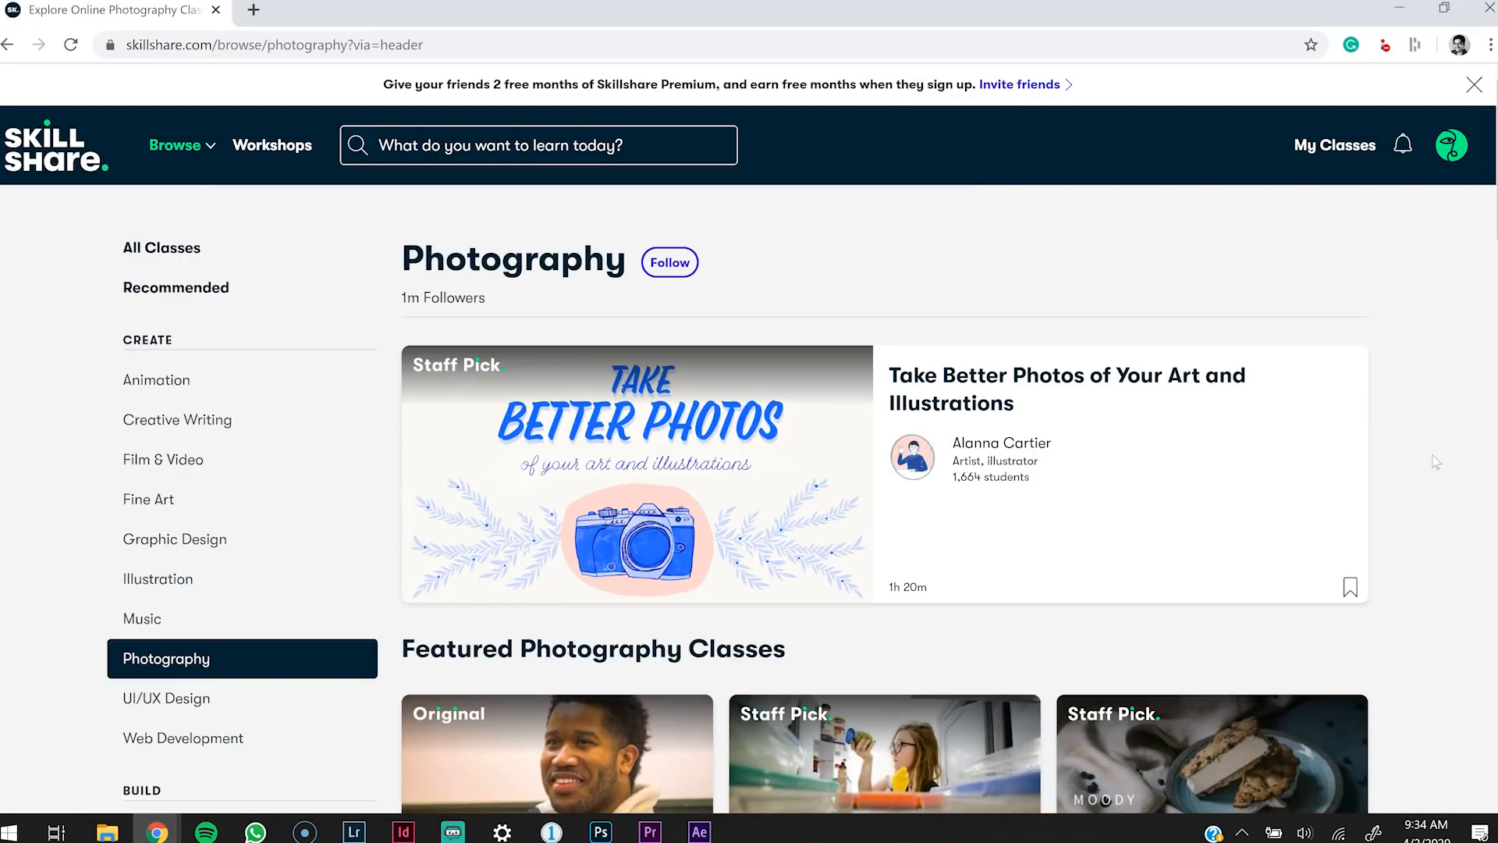
{"action": "scroll", "coordinate": [1436, 462], "scroll_direction": "down", "scroll_amount": 1}
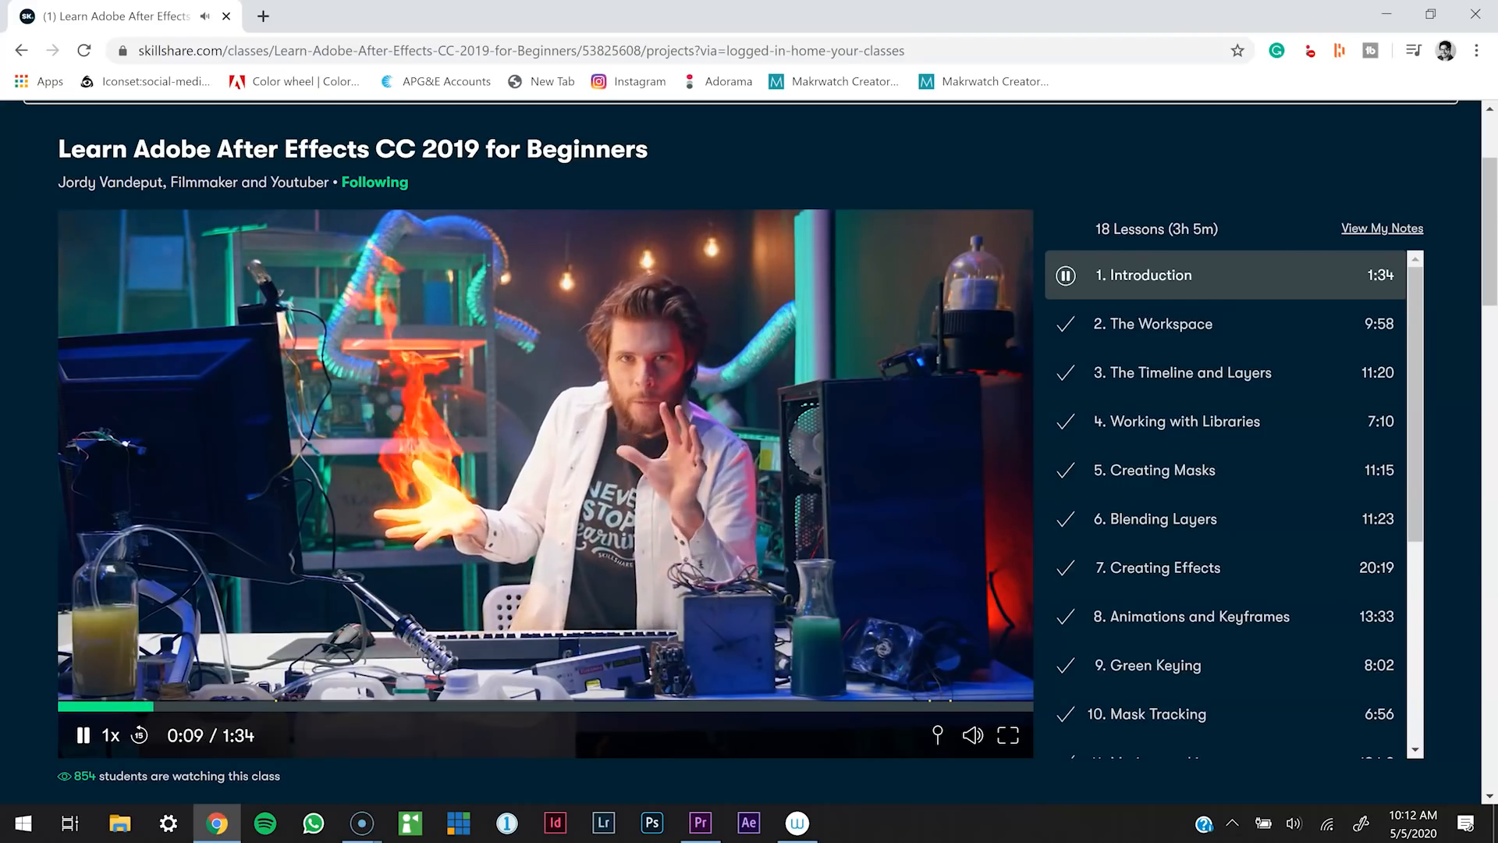
- Look through the After Effects class page and search Skillshare for Logo Design
{"action": "scroll", "coordinate": [786, 586], "scroll_direction": "down", "scroll_amount": 8}
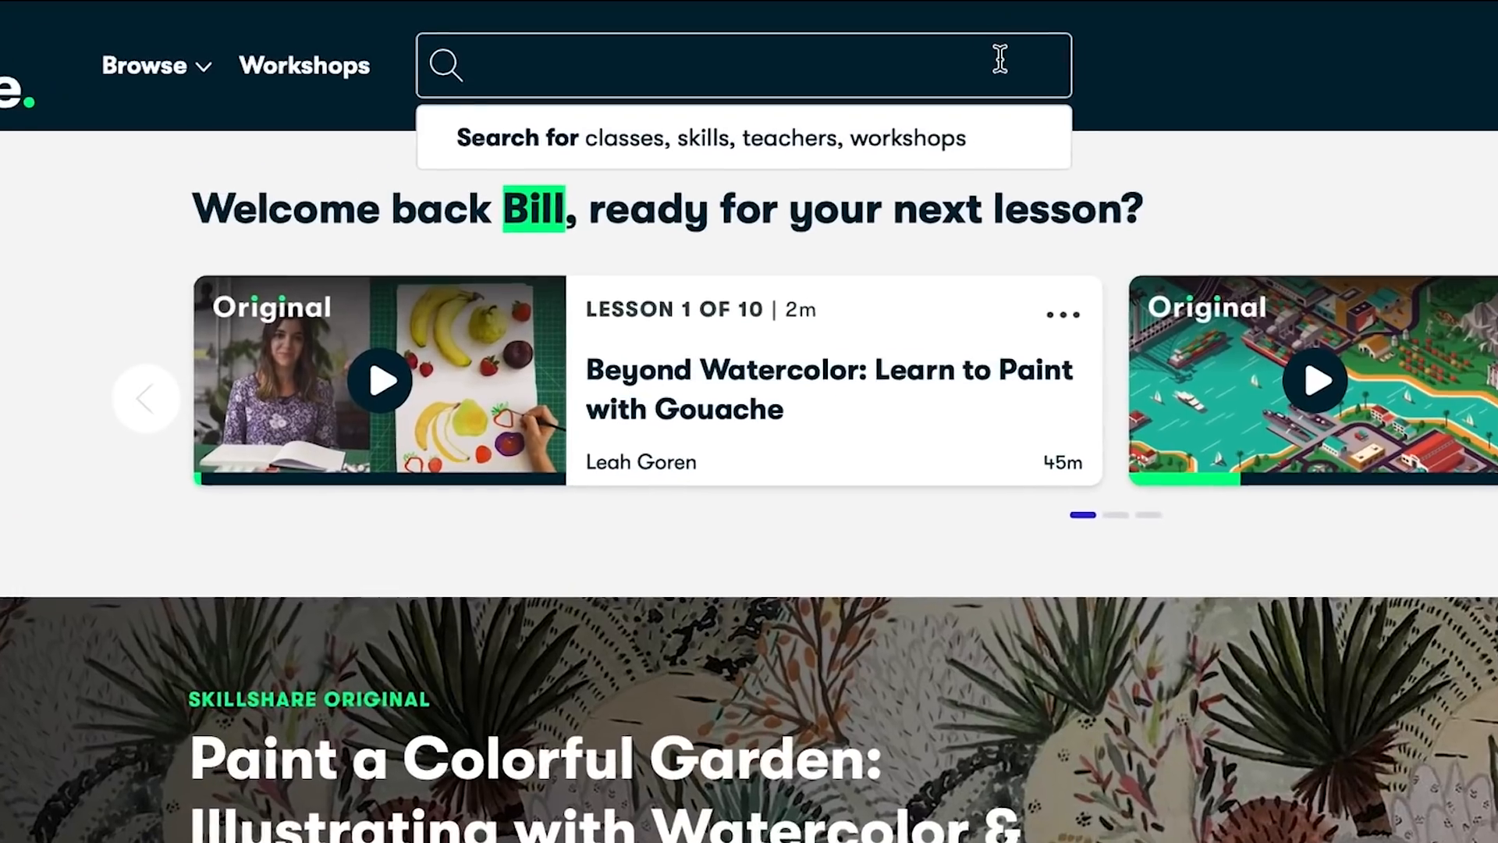
{"action": "type", "text": "Logo Design"}
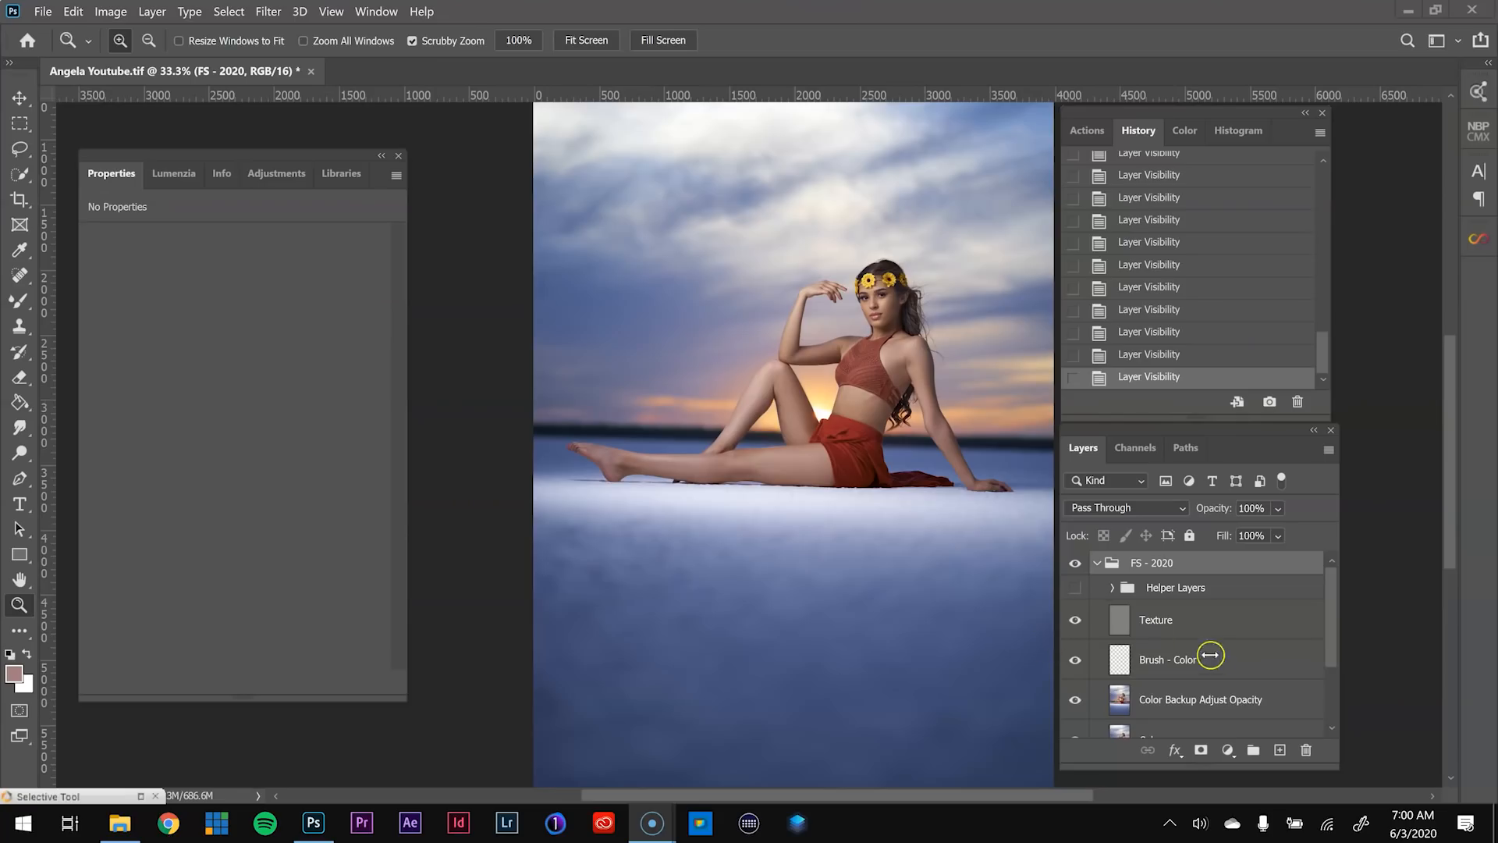
- Set the Color Backup Adjust Opacity layer's opacity to 85% and collapse the FS - 2020 group
{"action": "left_click", "coordinate": [1151, 701]}
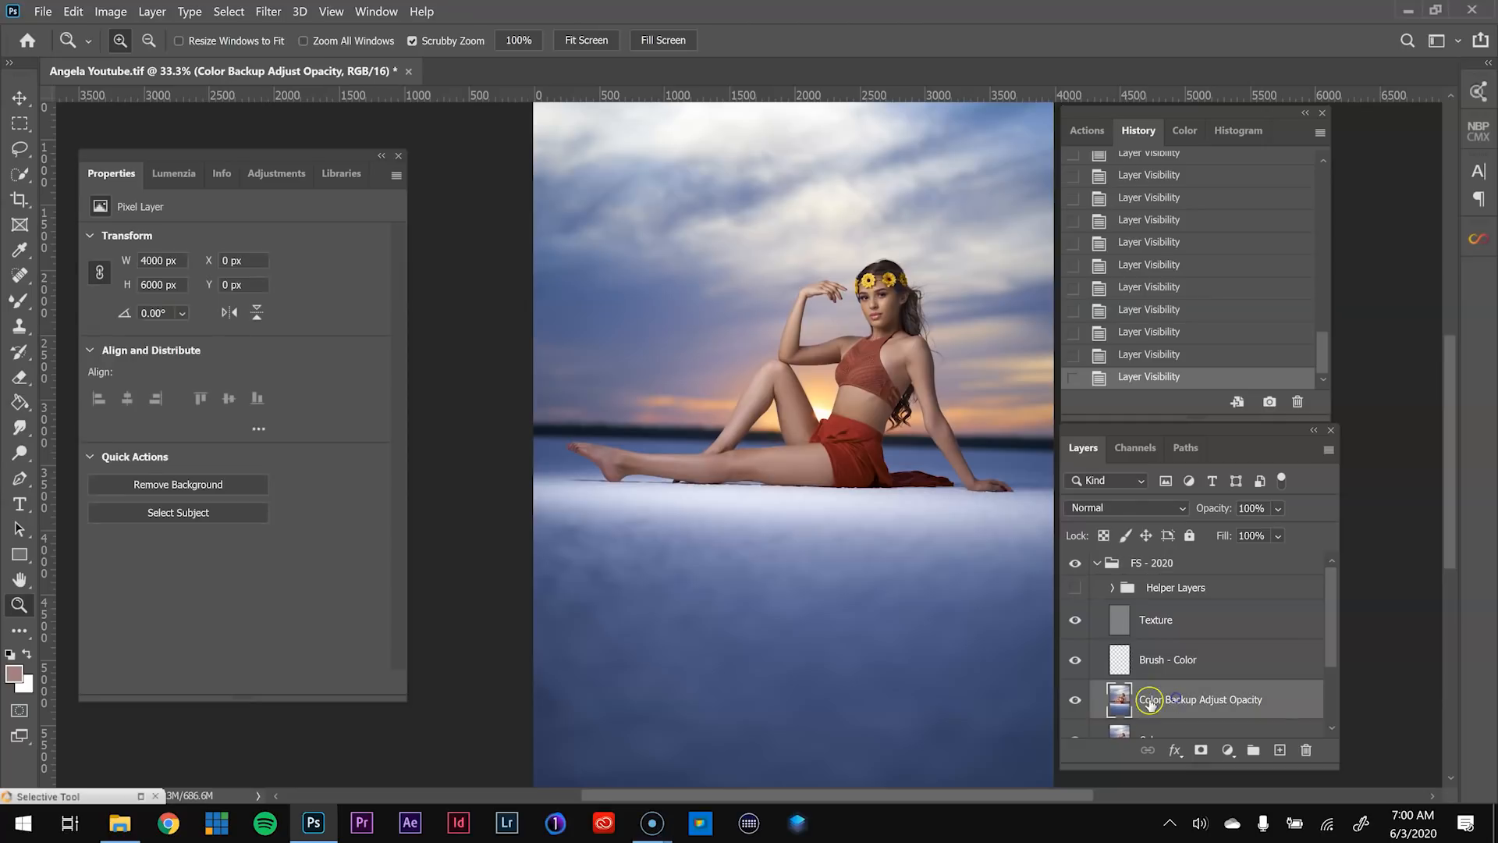
{"action": "left_click", "coordinate": [1278, 509]}
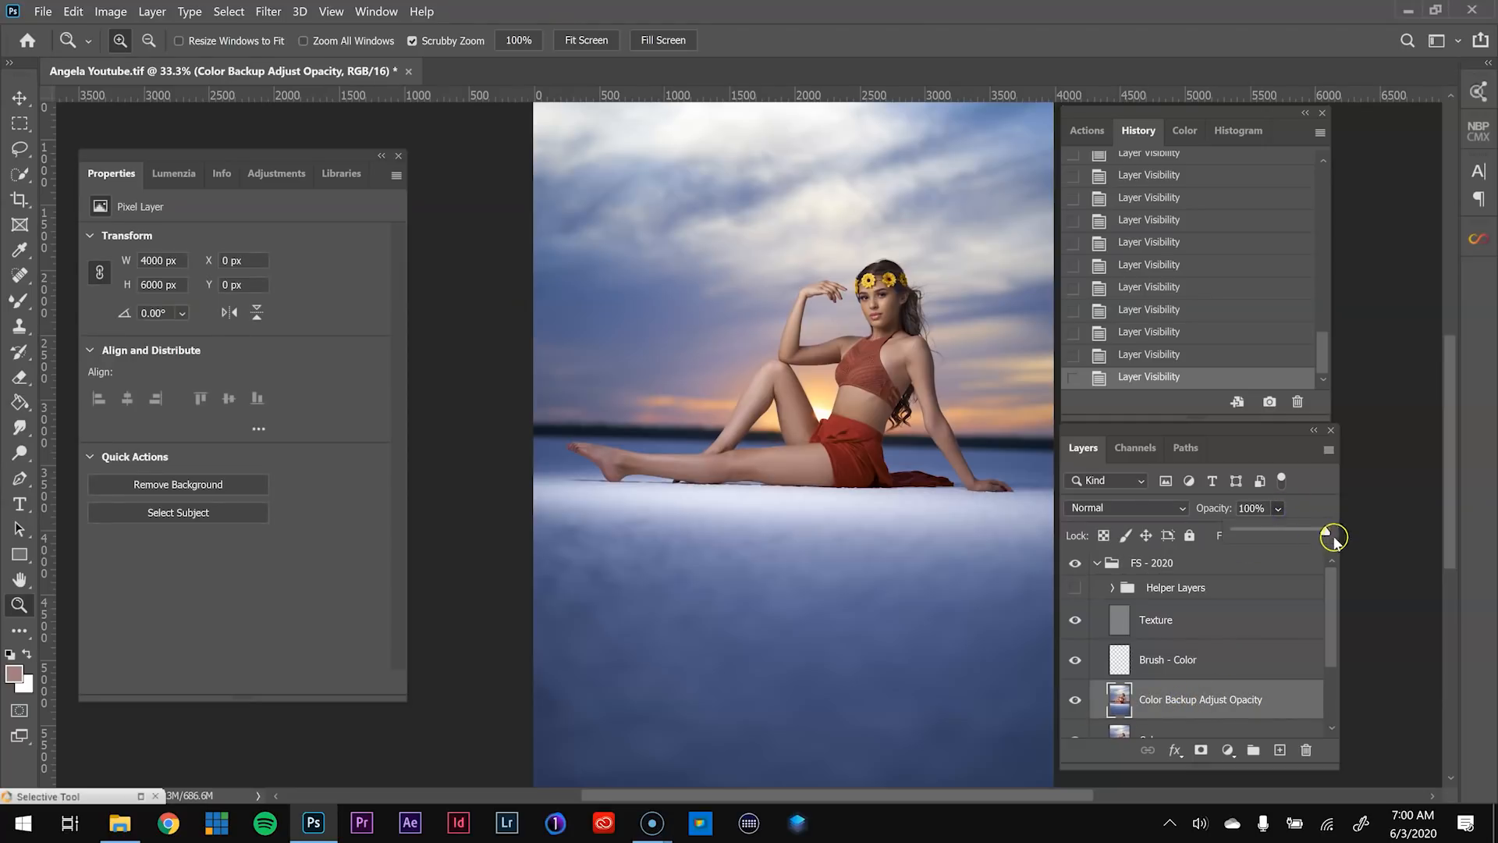
{"action": "left_click_drag", "start_coordinate": [1324, 532], "coordinate": [1313, 536]}
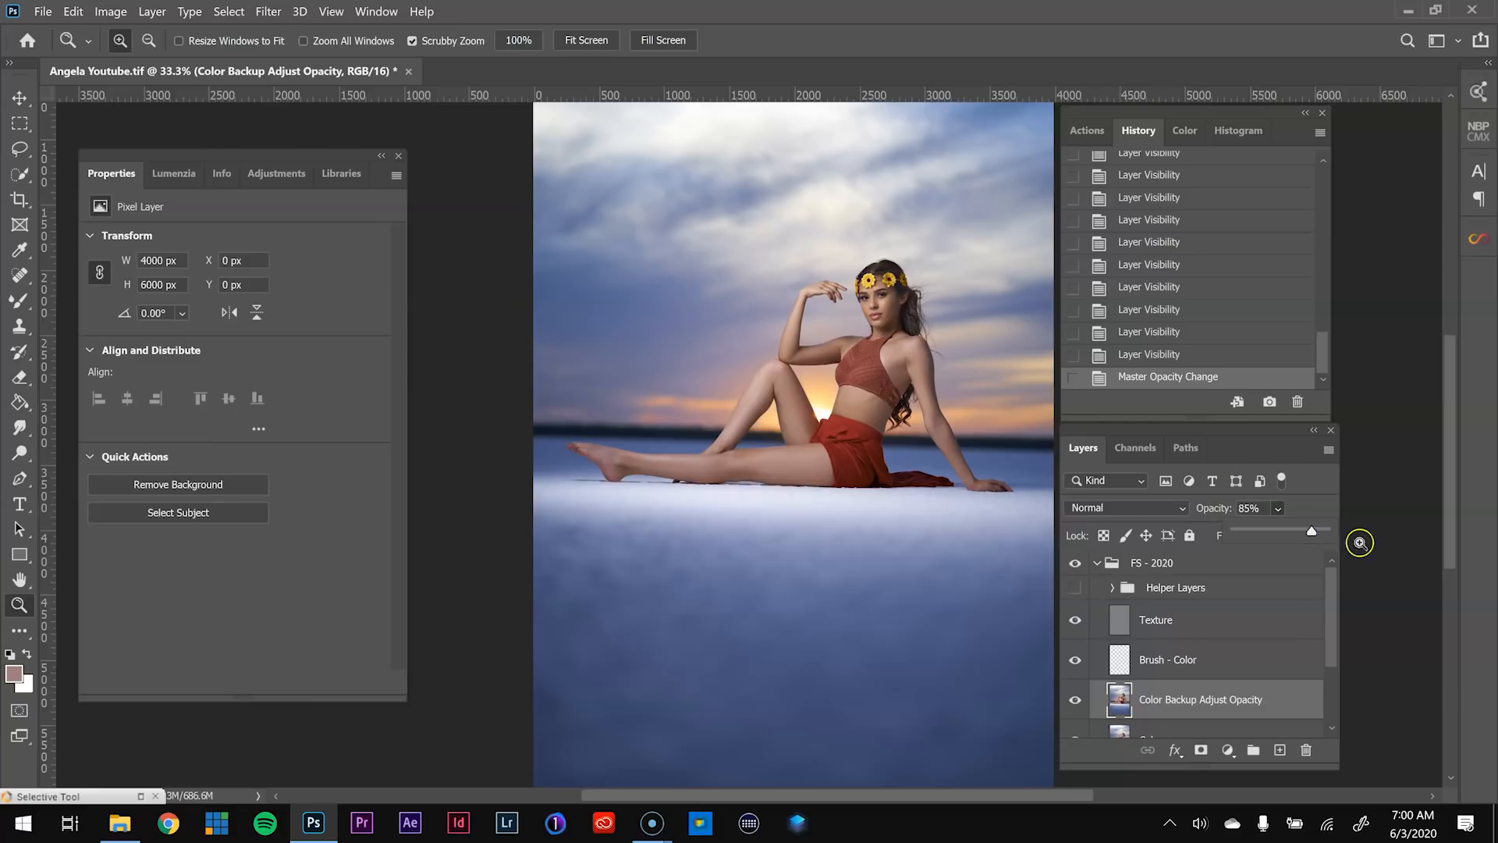
{"action": "left_click", "coordinate": [1126, 564]}
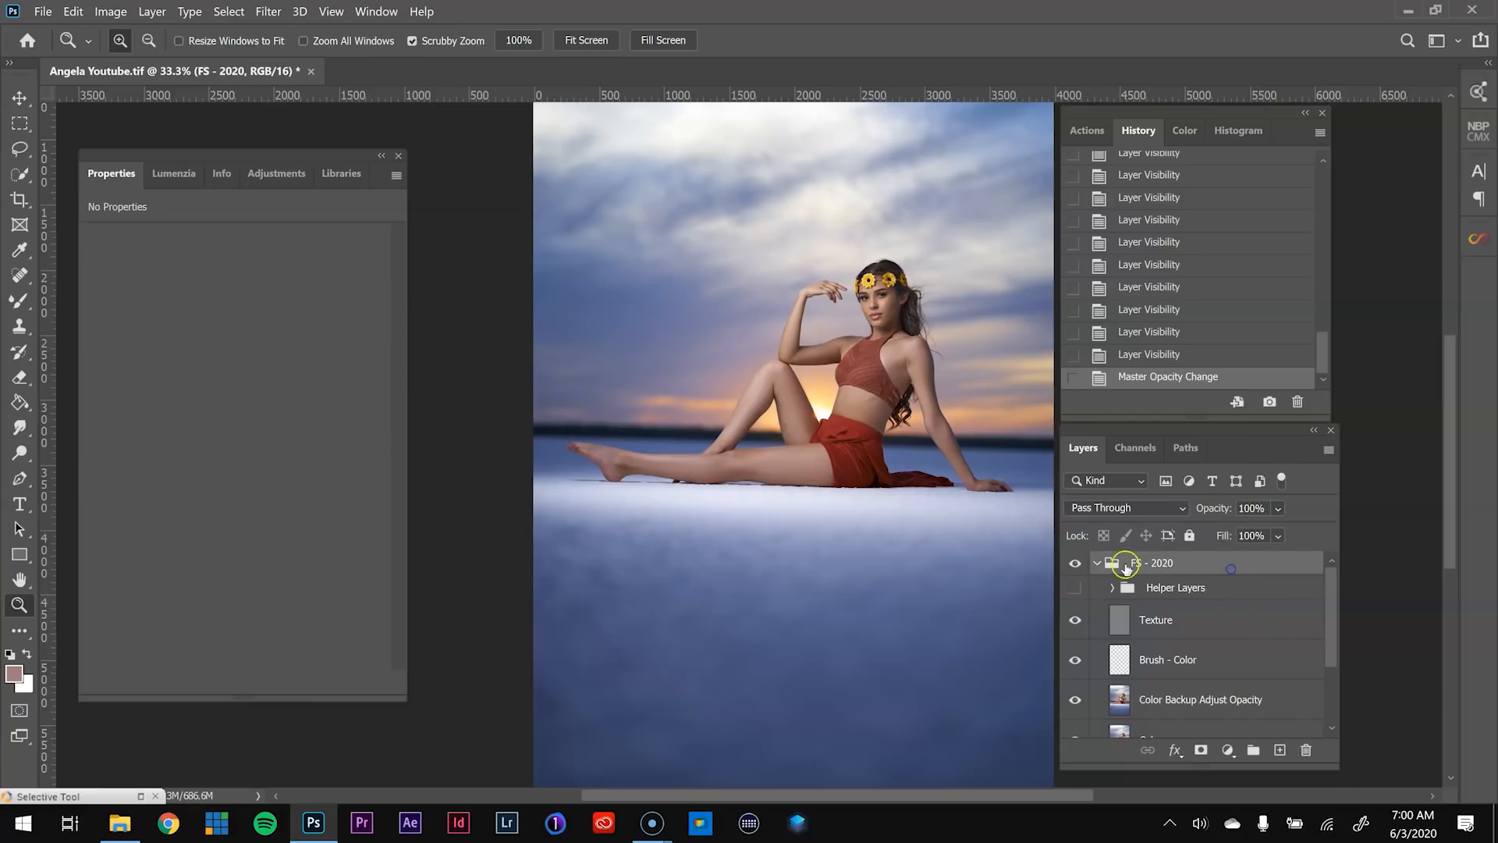
{"action": "left_click", "coordinate": [1100, 563]}
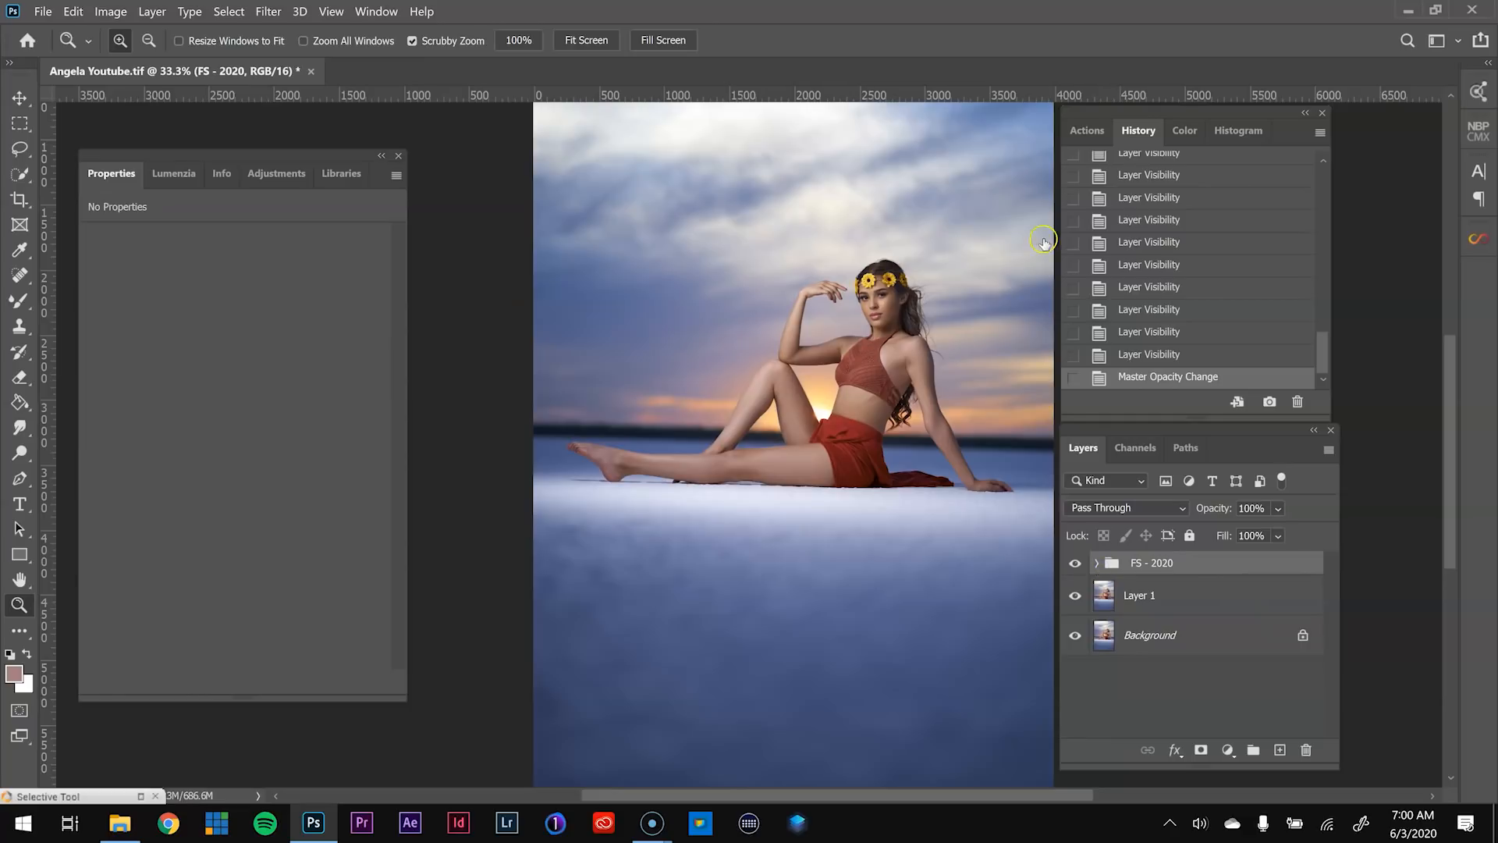
- Run the 3) Dodge & Burn 2020 action and compare the image with the DB Helper Layers group off and on
{"action": "left_click", "coordinate": [1084, 131]}
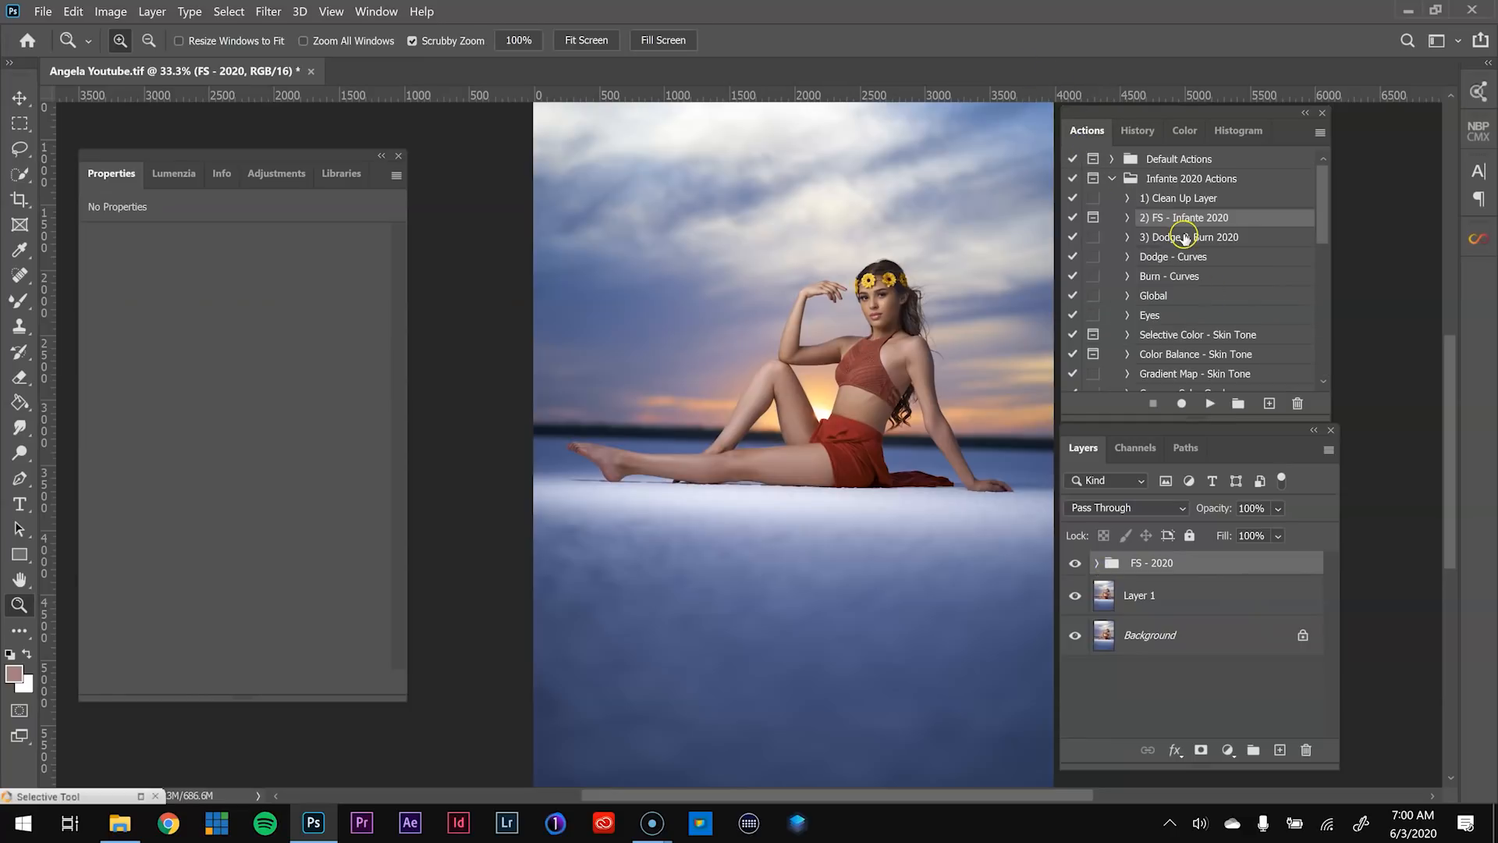
{"action": "left_click", "coordinate": [1184, 237]}
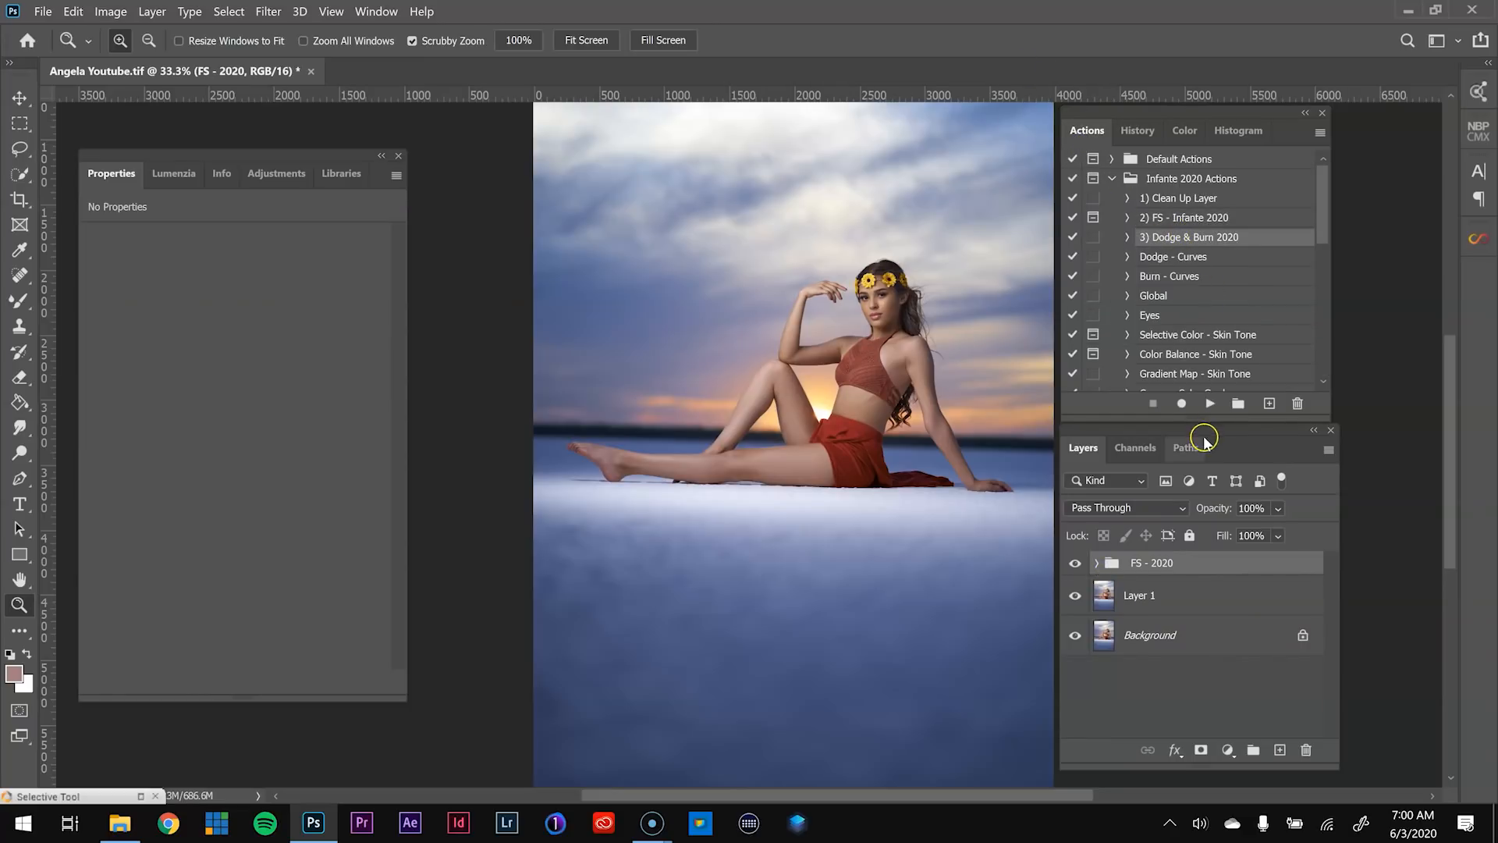
{"action": "left_click", "coordinate": [1210, 403]}
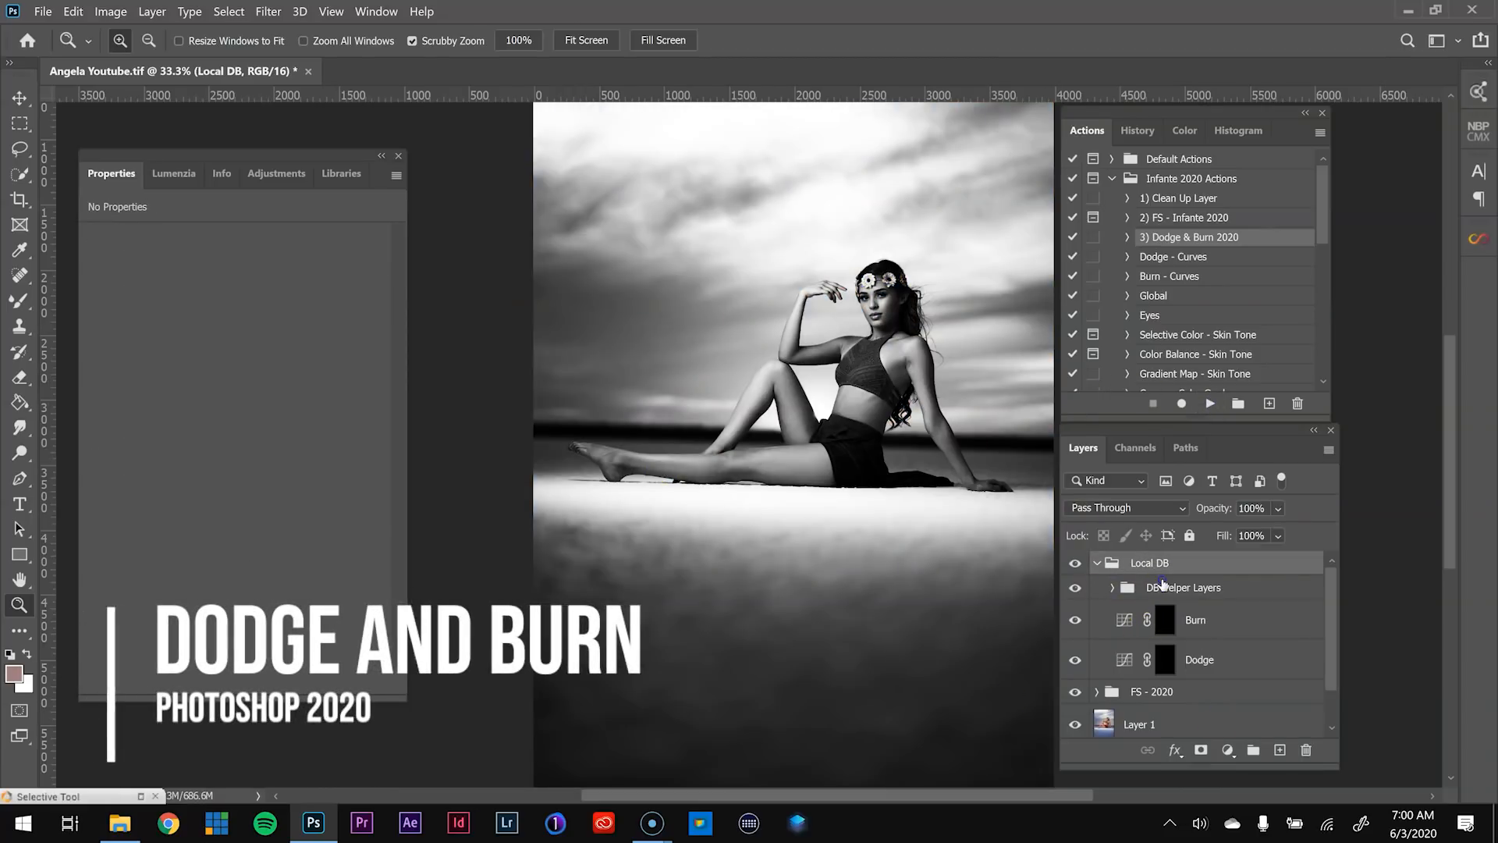
{"action": "left_click", "coordinate": [1076, 588]}
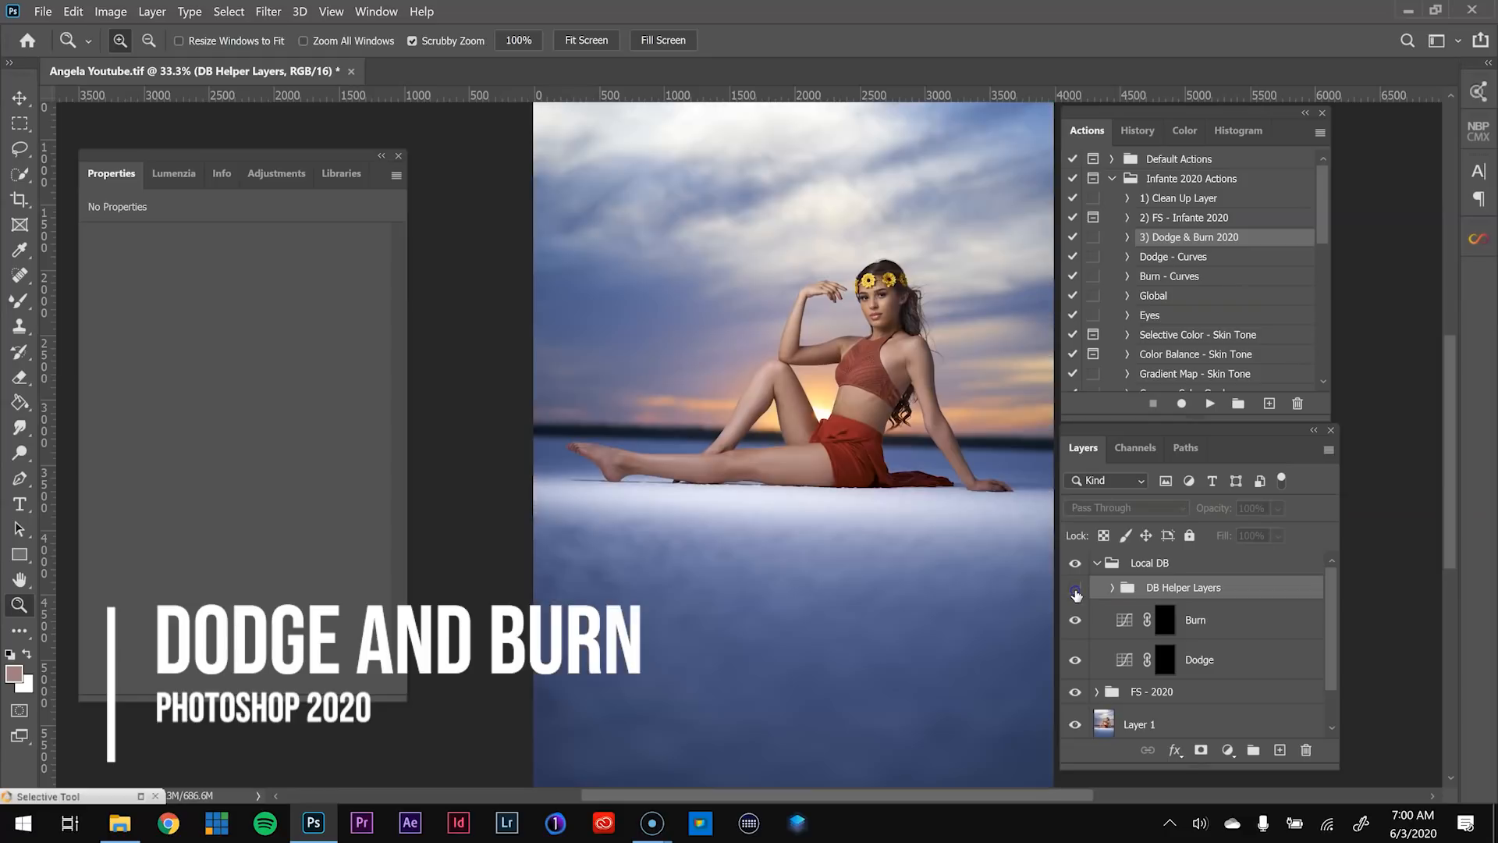
{"action": "left_click", "coordinate": [1075, 588]}
- Target the Dodge layer's mask and set up the Brush tool with a brush preset and 1% flow
{"action": "left_click", "coordinate": [1165, 662]}
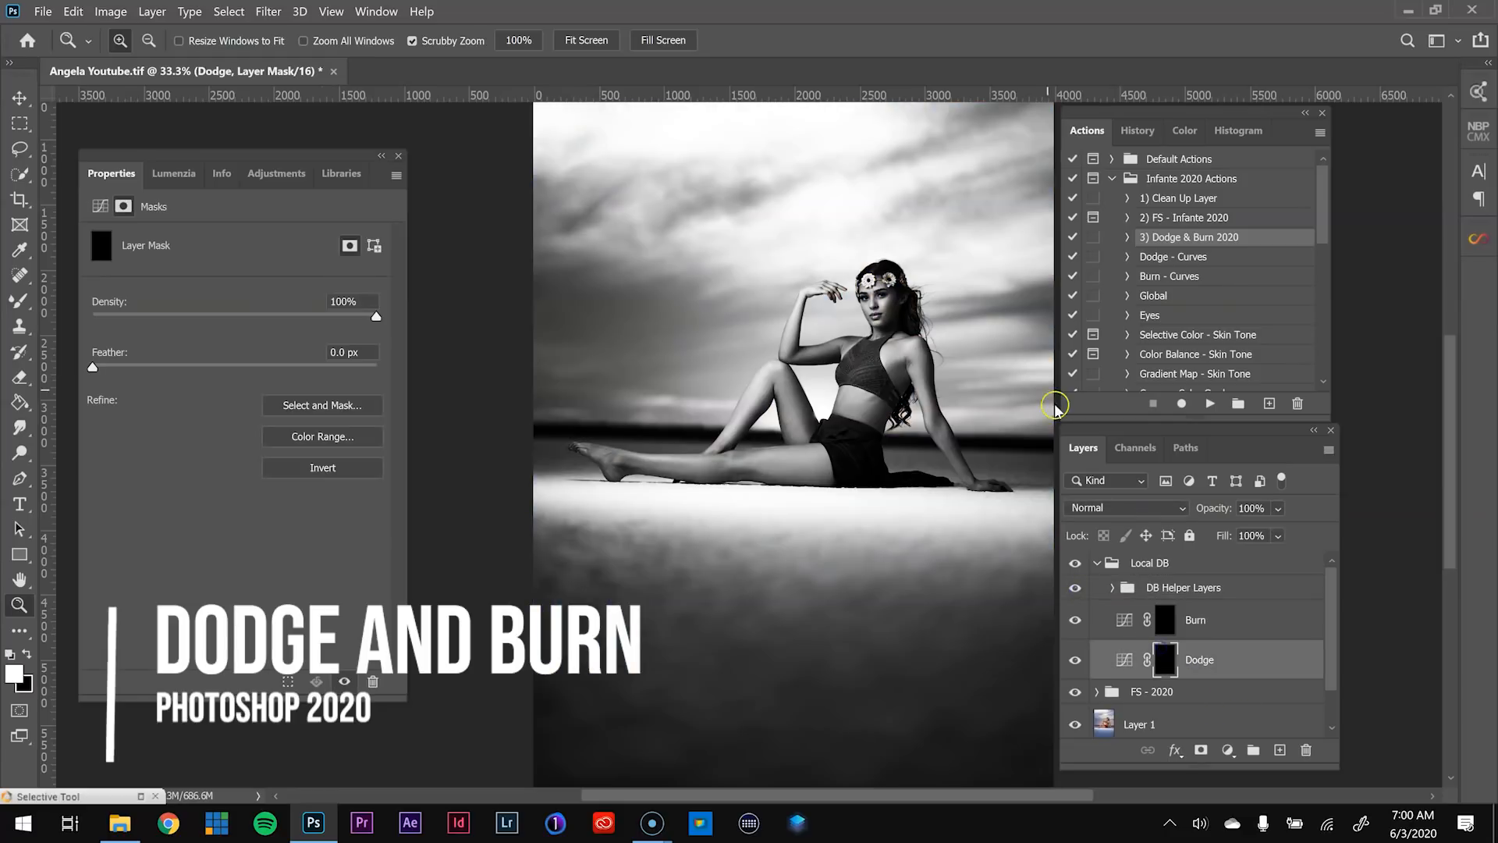
{"action": "mouse_move", "coordinate": [854, 276]}
{"action": "left_mouse_down"}
{"action": "mouse_move", "coordinate": [919, 295]}
{"action": "mouse_move", "coordinate": [870, 367]}
{"action": "left_mouse_up"}
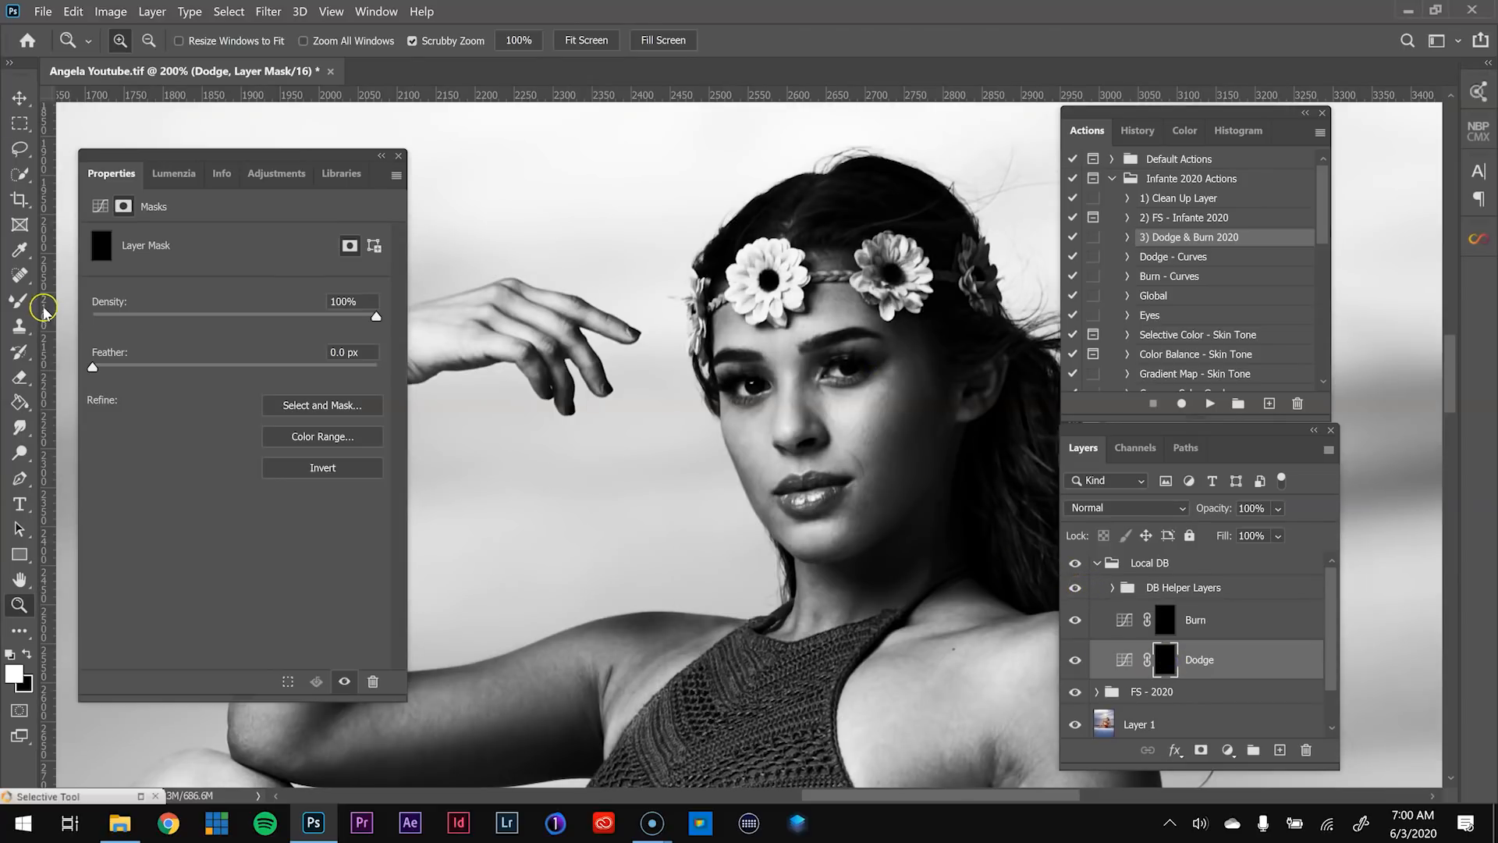
{"action": "left_click", "coordinate": [21, 301]}
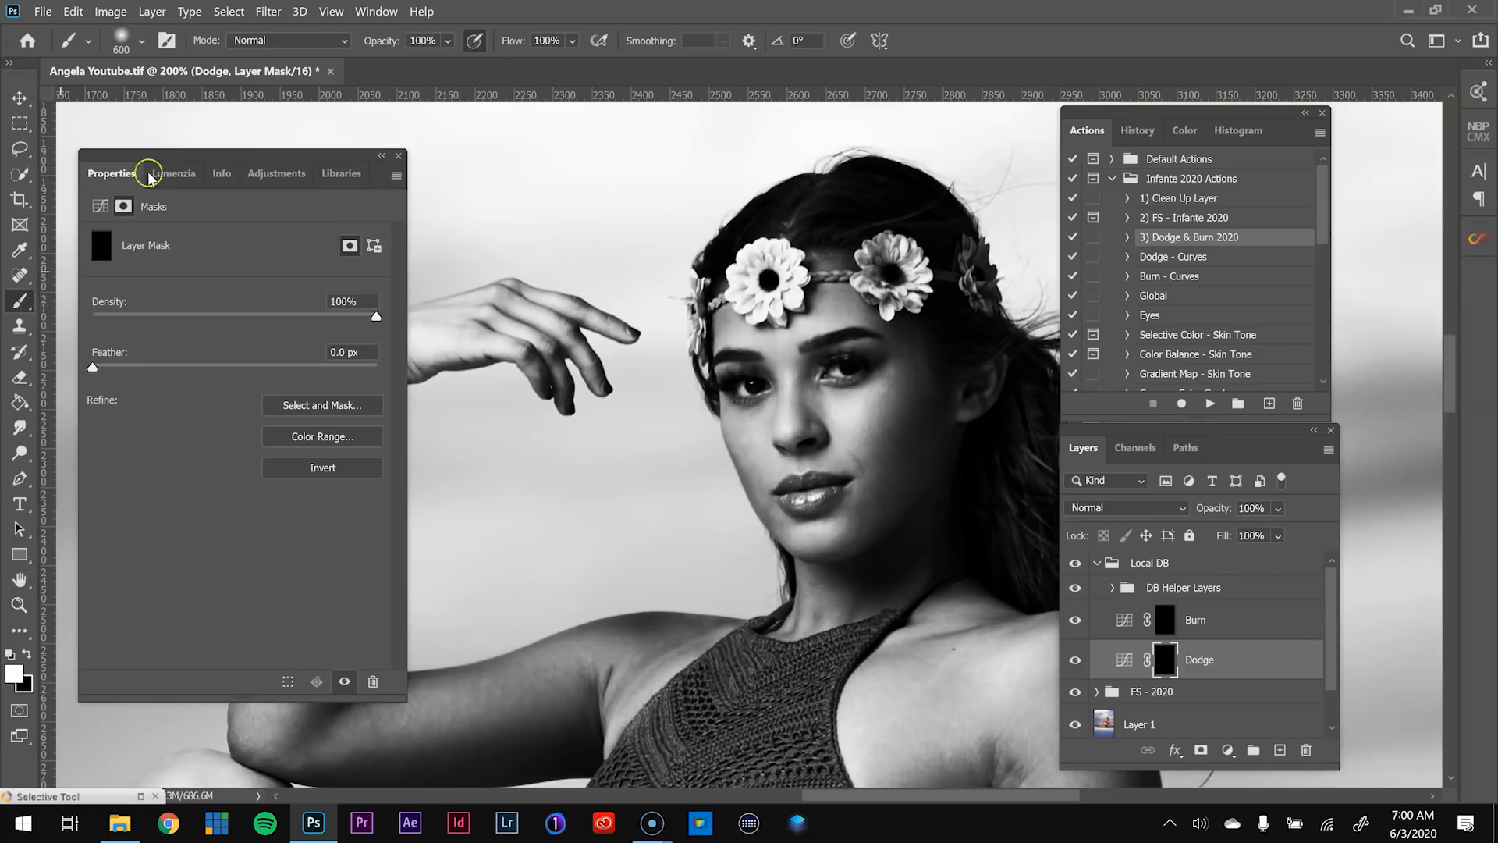
{"action": "left_click", "coordinate": [143, 41]}
{"action": "left_click", "coordinate": [211, 312]}
{"action": "left_click", "coordinate": [505, 7]}
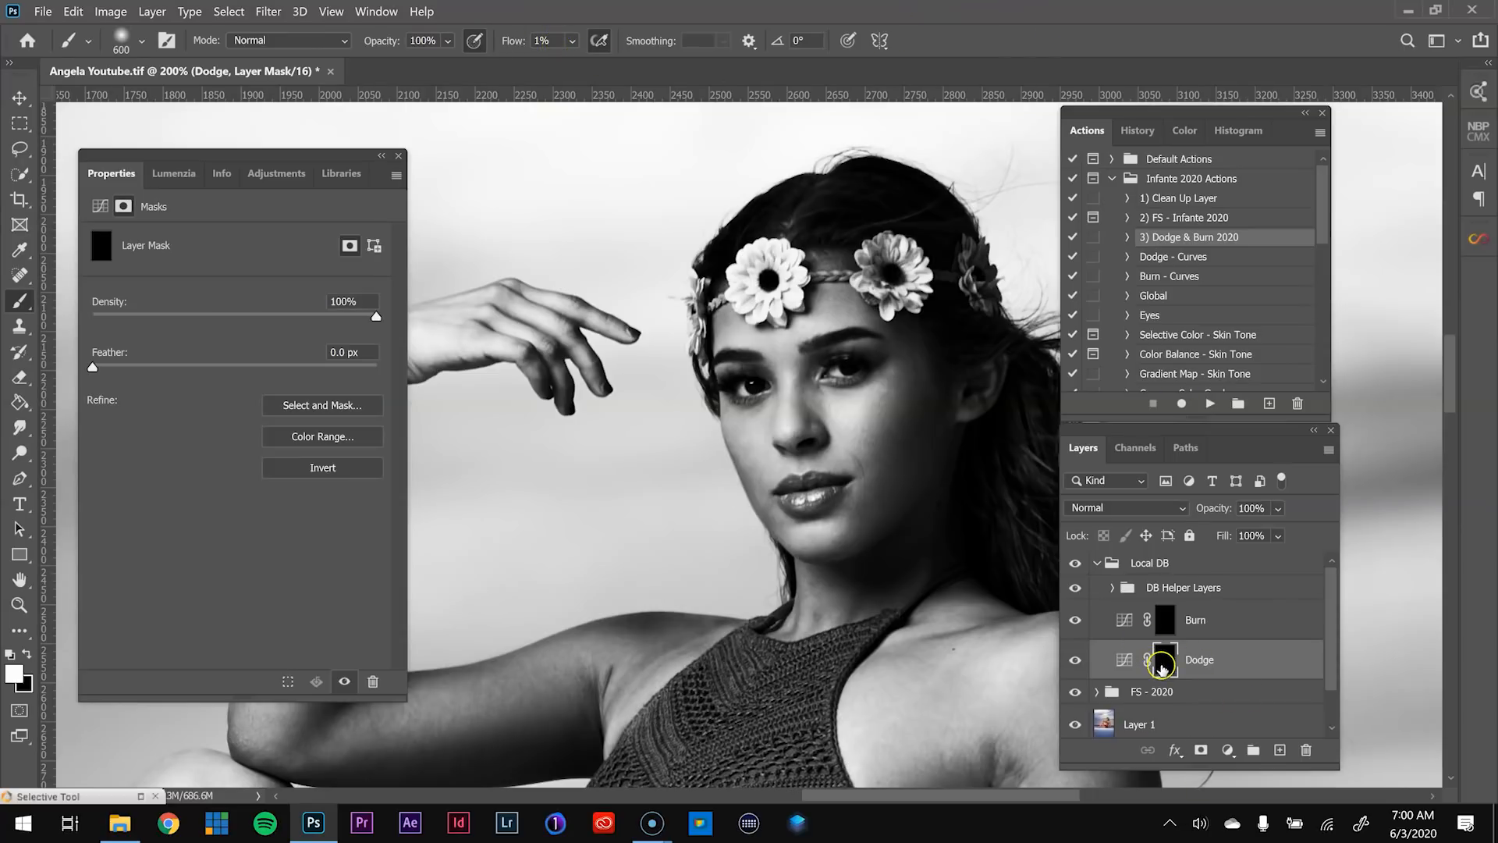
- Steepen the Contrast DB helper curve, setting the shadow point to 67/25 and the highlight point to 188/217
{"action": "left_click", "coordinate": [1115, 588]}
{"action": "left_click", "coordinate": [1144, 622]}
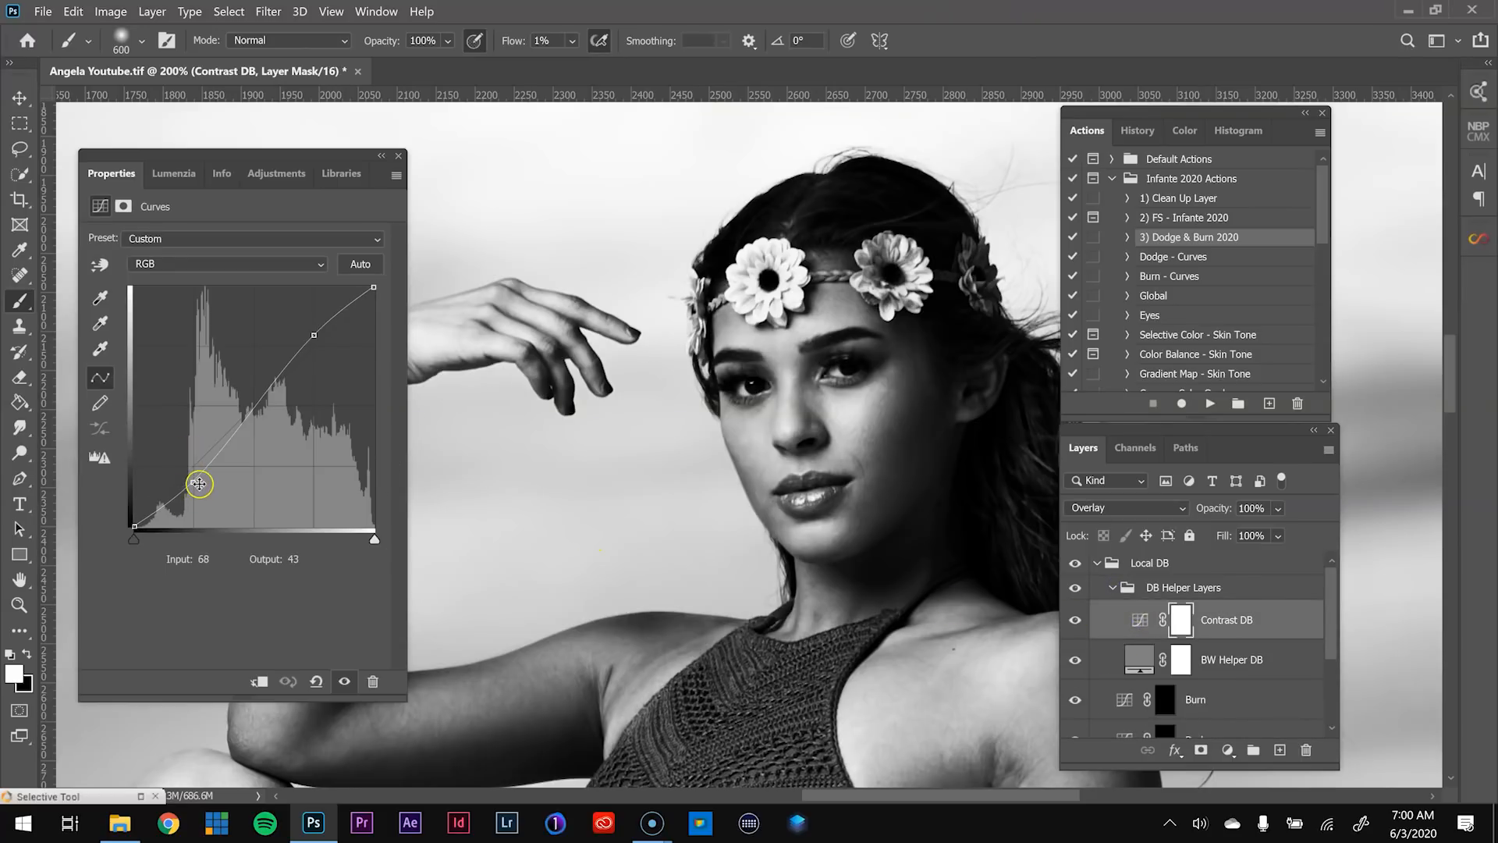
{"action": "left_click_drag", "start_coordinate": [193, 482], "coordinate": [195, 498]}
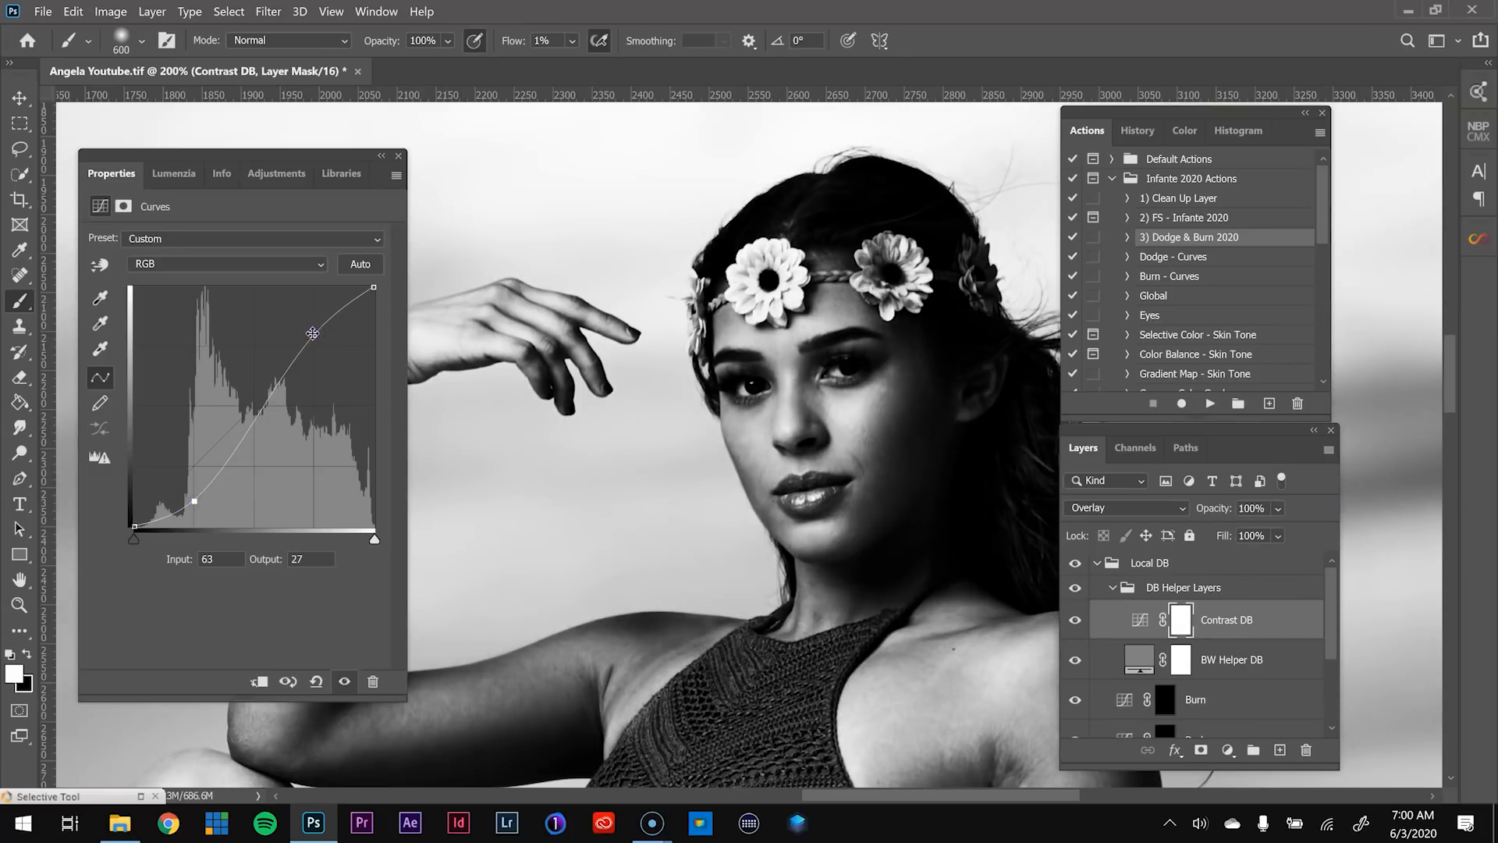
{"action": "left_click_drag", "start_coordinate": [311, 331], "coordinate": [308, 320]}
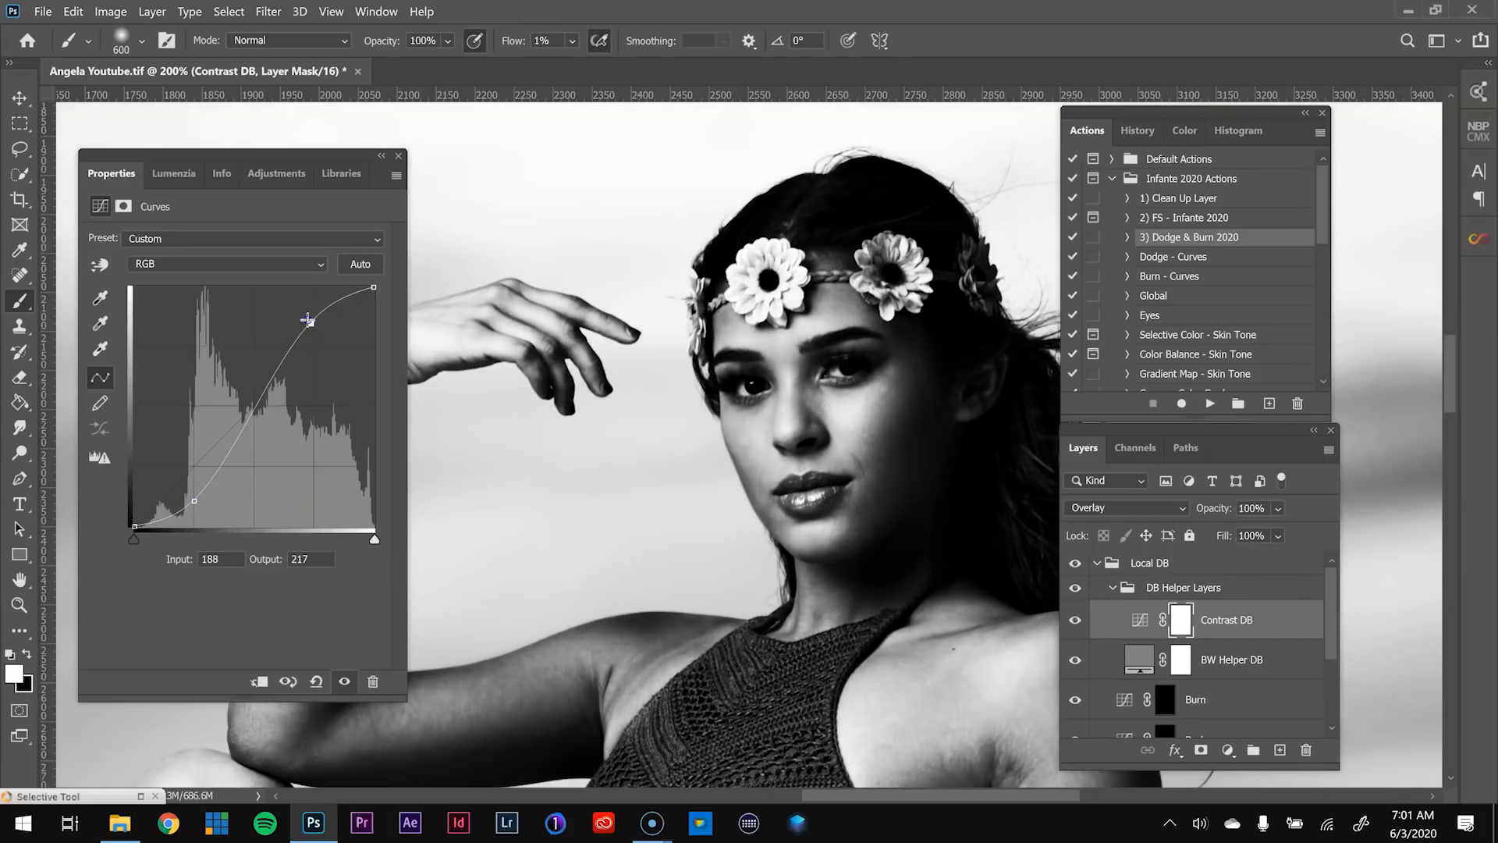
{"action": "left_click_drag", "start_coordinate": [198, 501], "coordinate": [197, 503]}
{"action": "left_click_drag", "start_coordinate": [939, 648], "coordinate": [646, 398]}
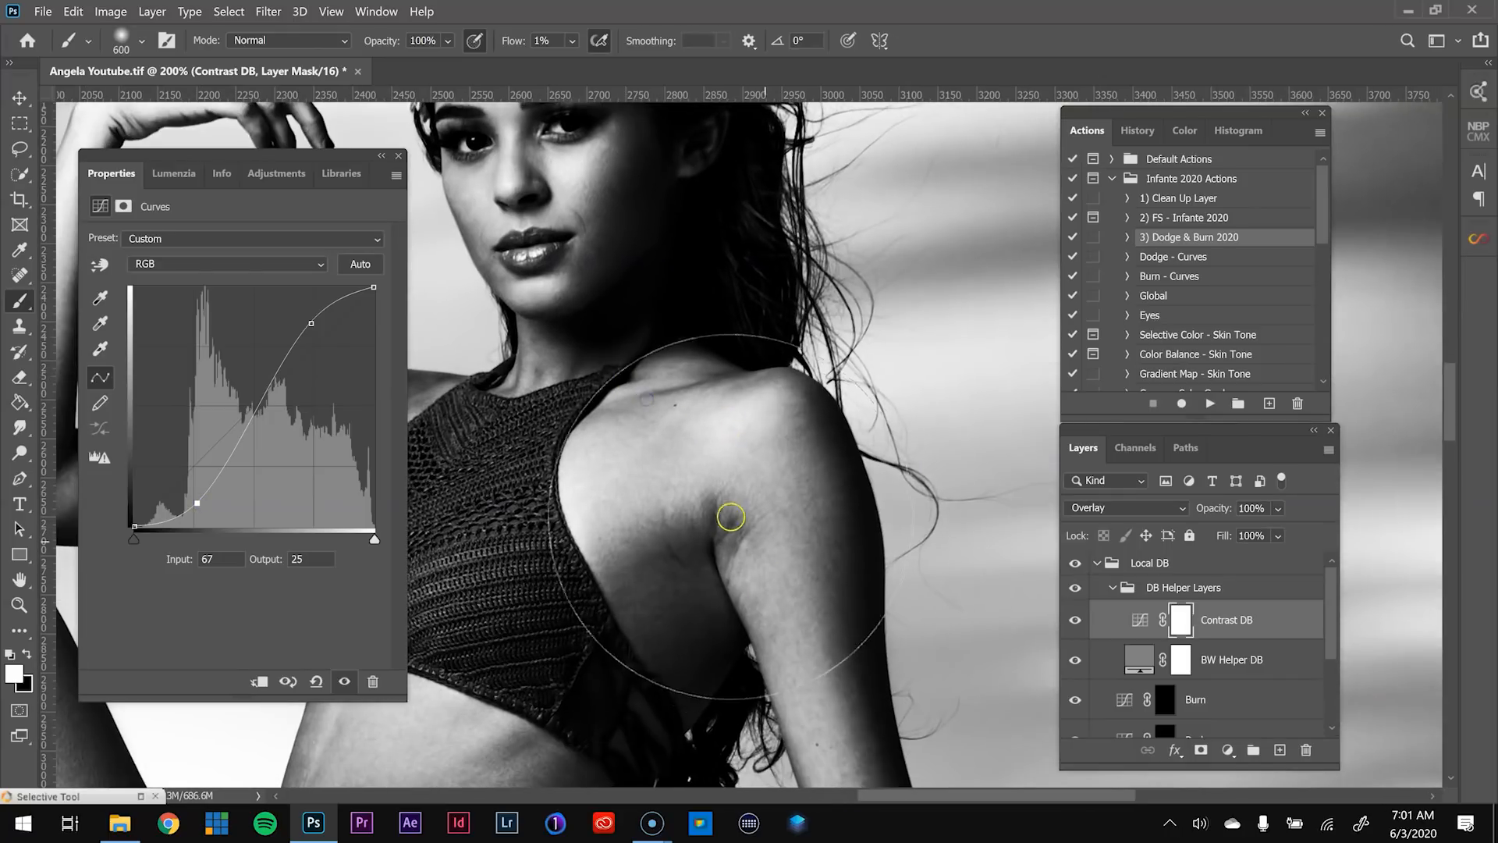
- On the Dodge layer's mask, lighten the dark spots beside the outer corner of the eye with a size 10 brush
{"action": "left_click_drag", "start_coordinate": [1335, 633], "coordinate": [1328, 656]}
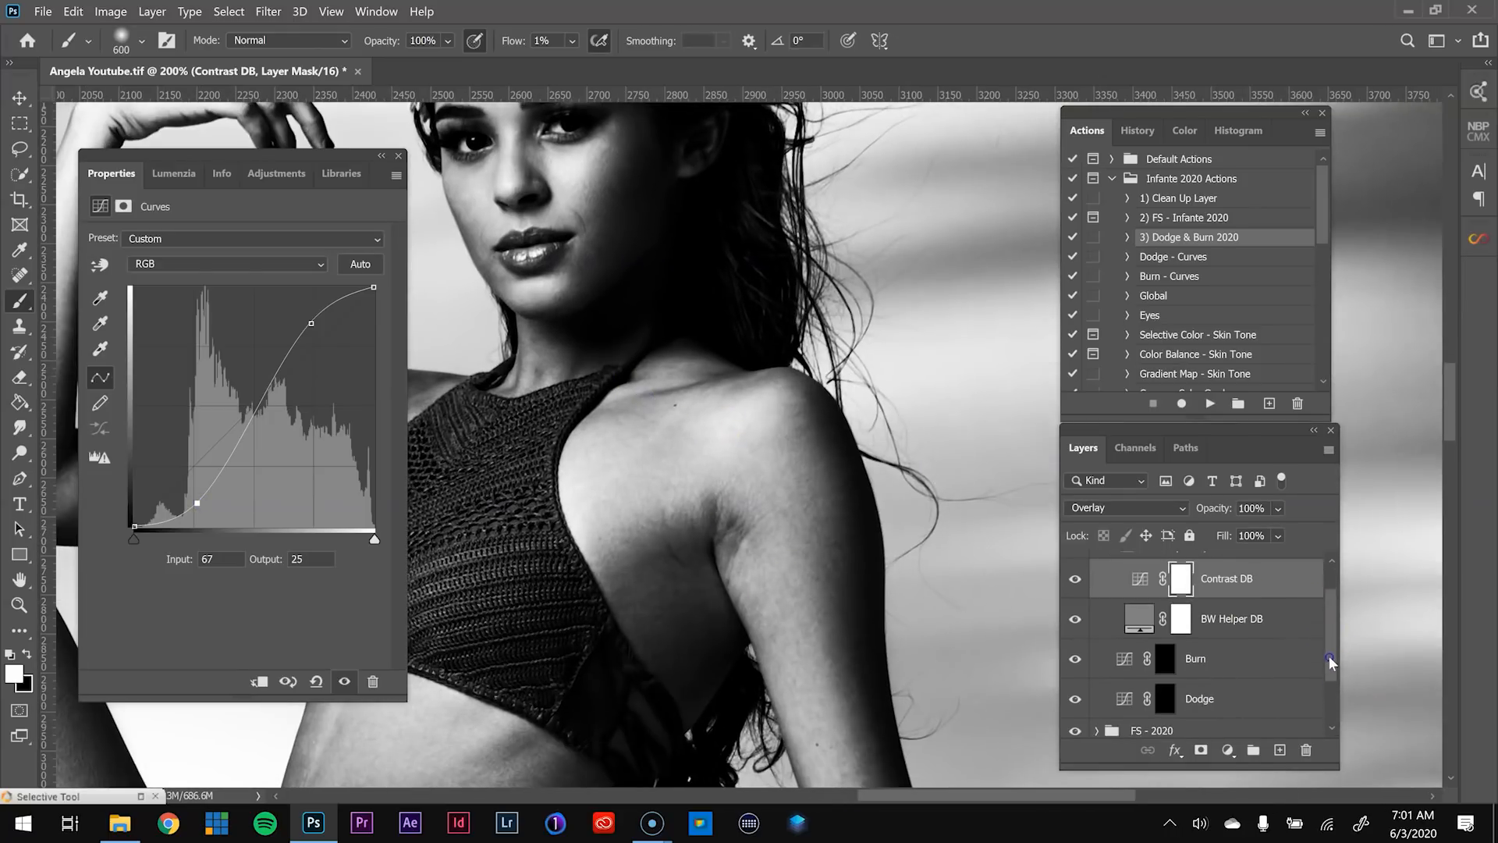
{"action": "left_click", "coordinate": [1165, 654]}
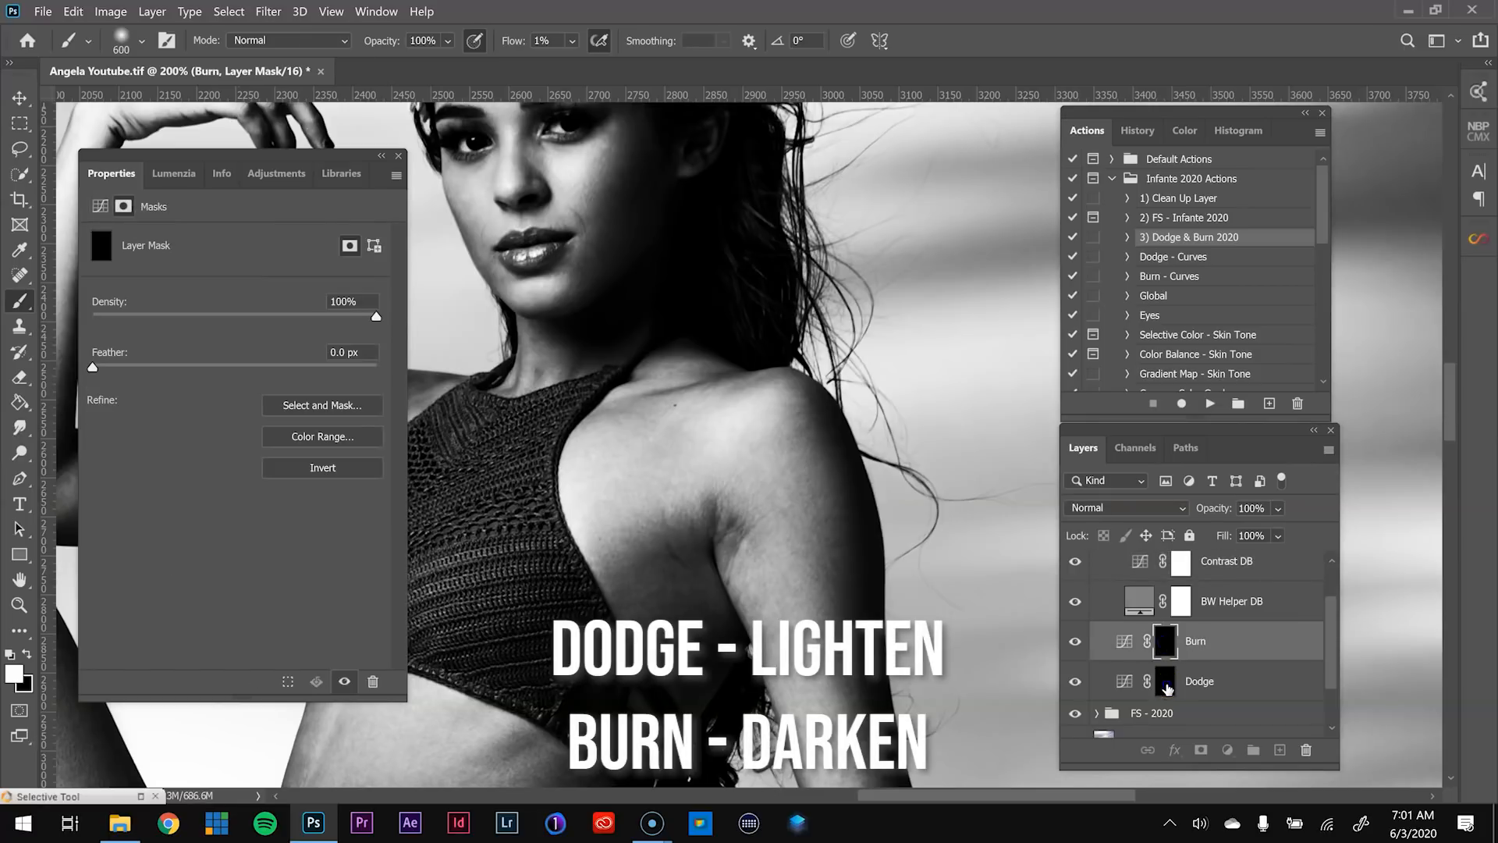
{"action": "left_click", "coordinate": [1165, 682]}
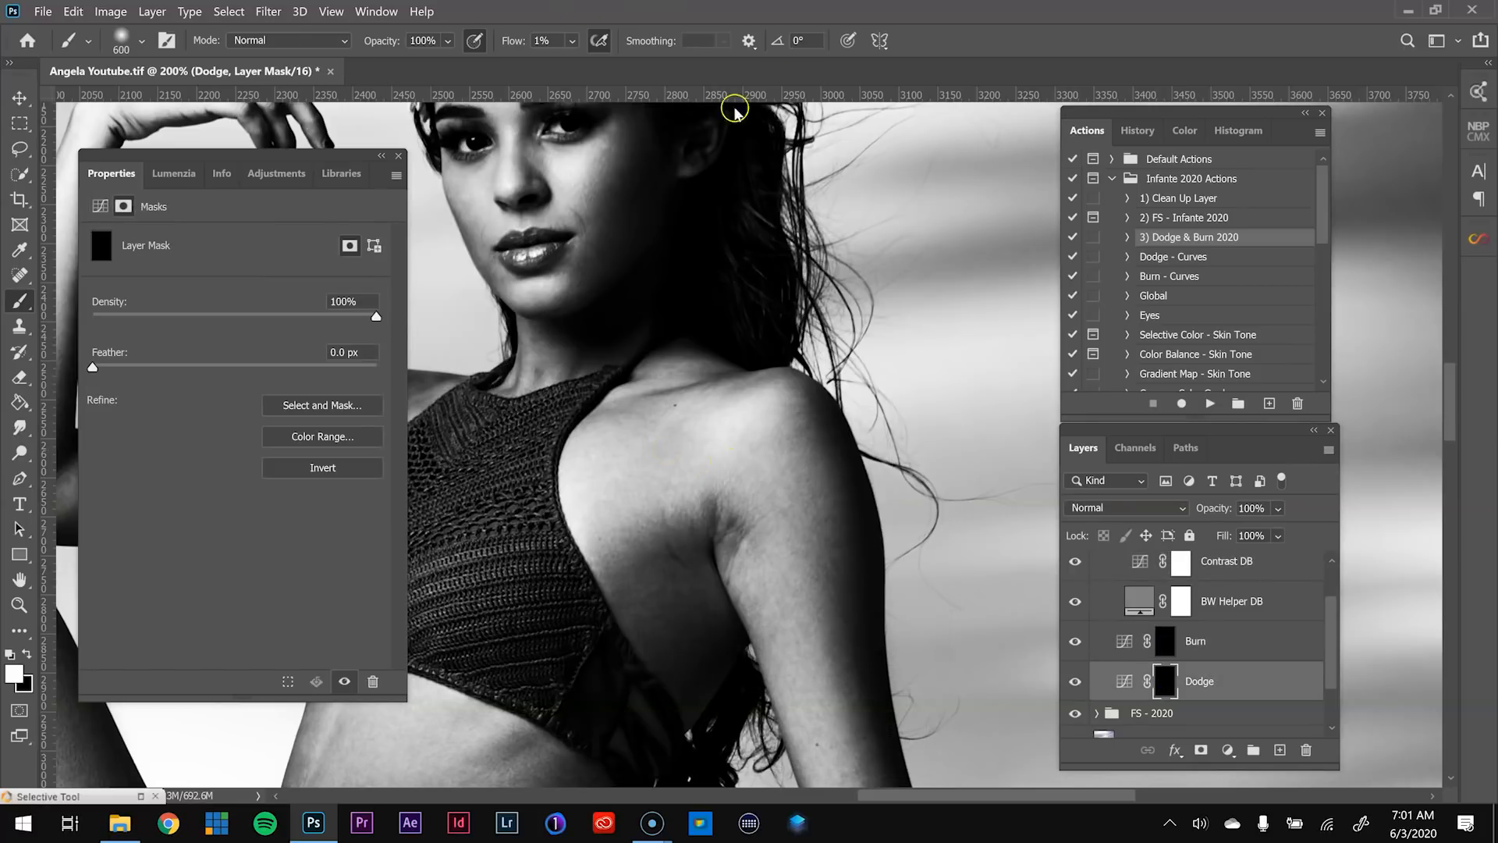
{"action": "key", "text": "space"}
{"action": "left_click_drag", "start_coordinate": [625, 291], "coordinate": [687, 466]}
{"action": "key", "text": "z"}
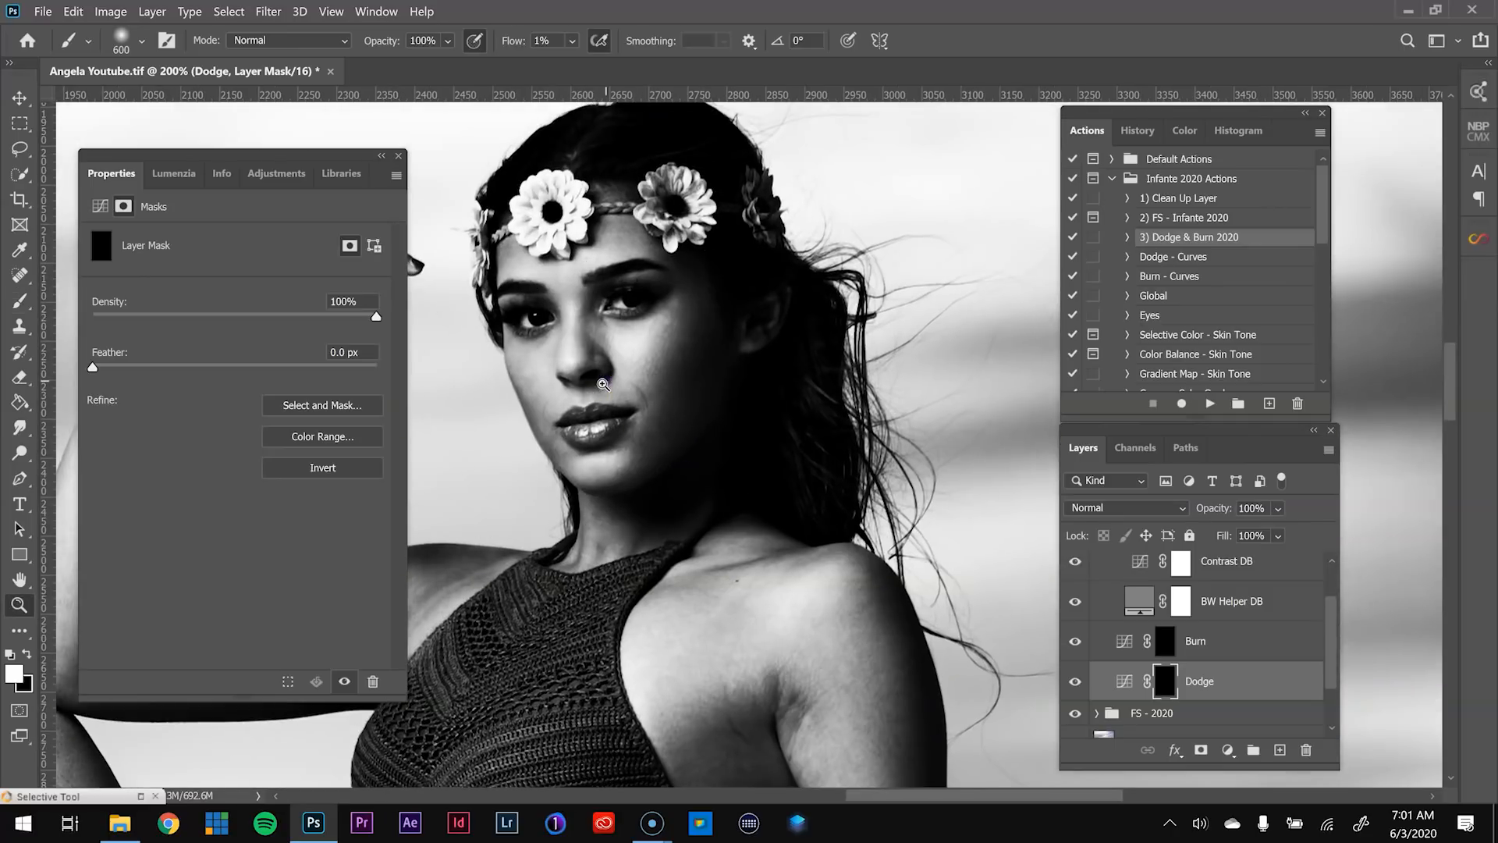
{"action": "left_click", "coordinate": [617, 364]}
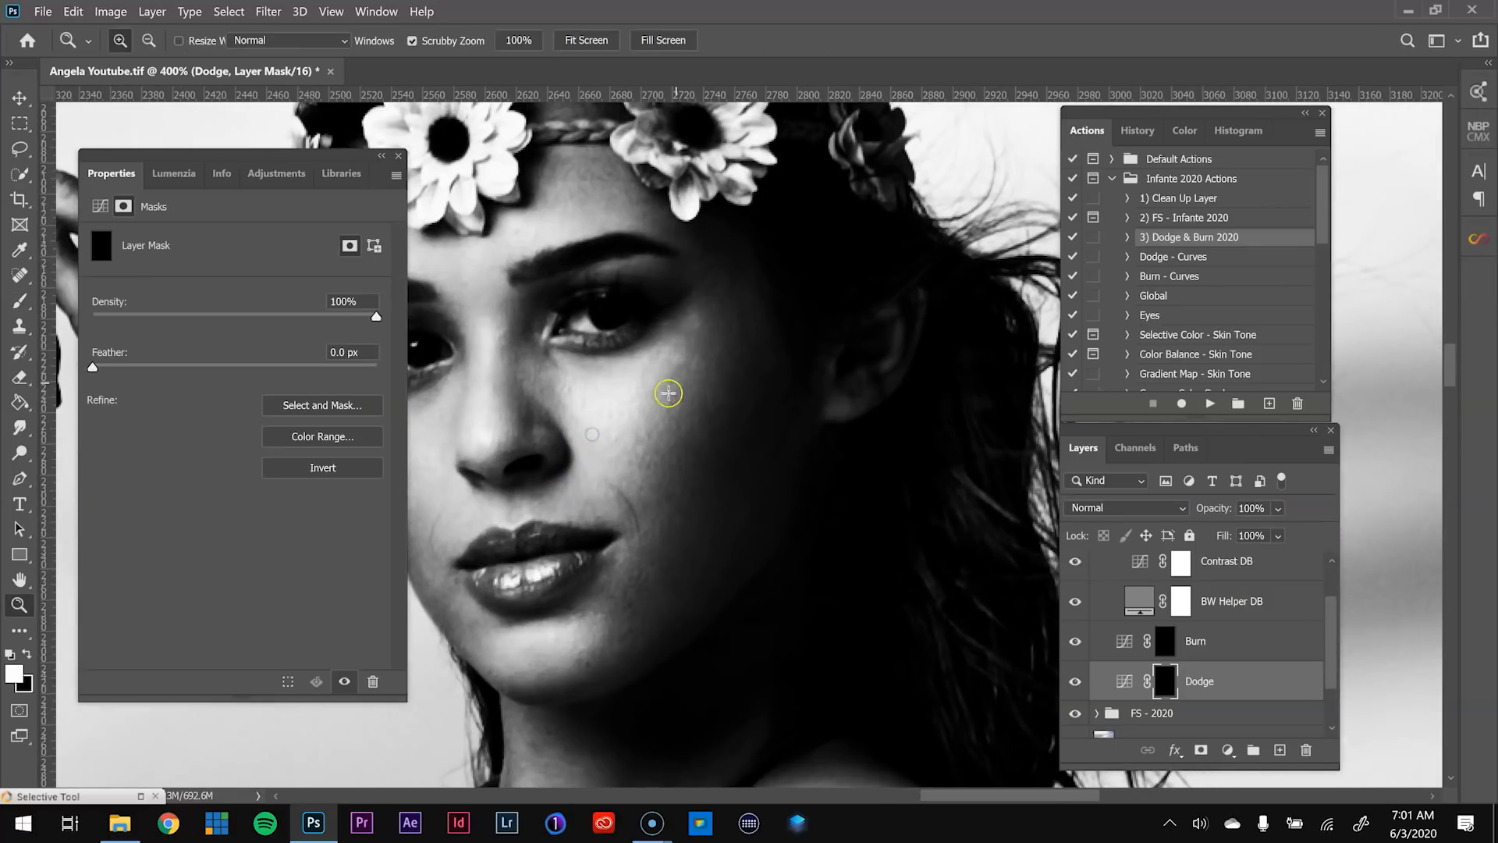
{"action": "key", "text": "b"}
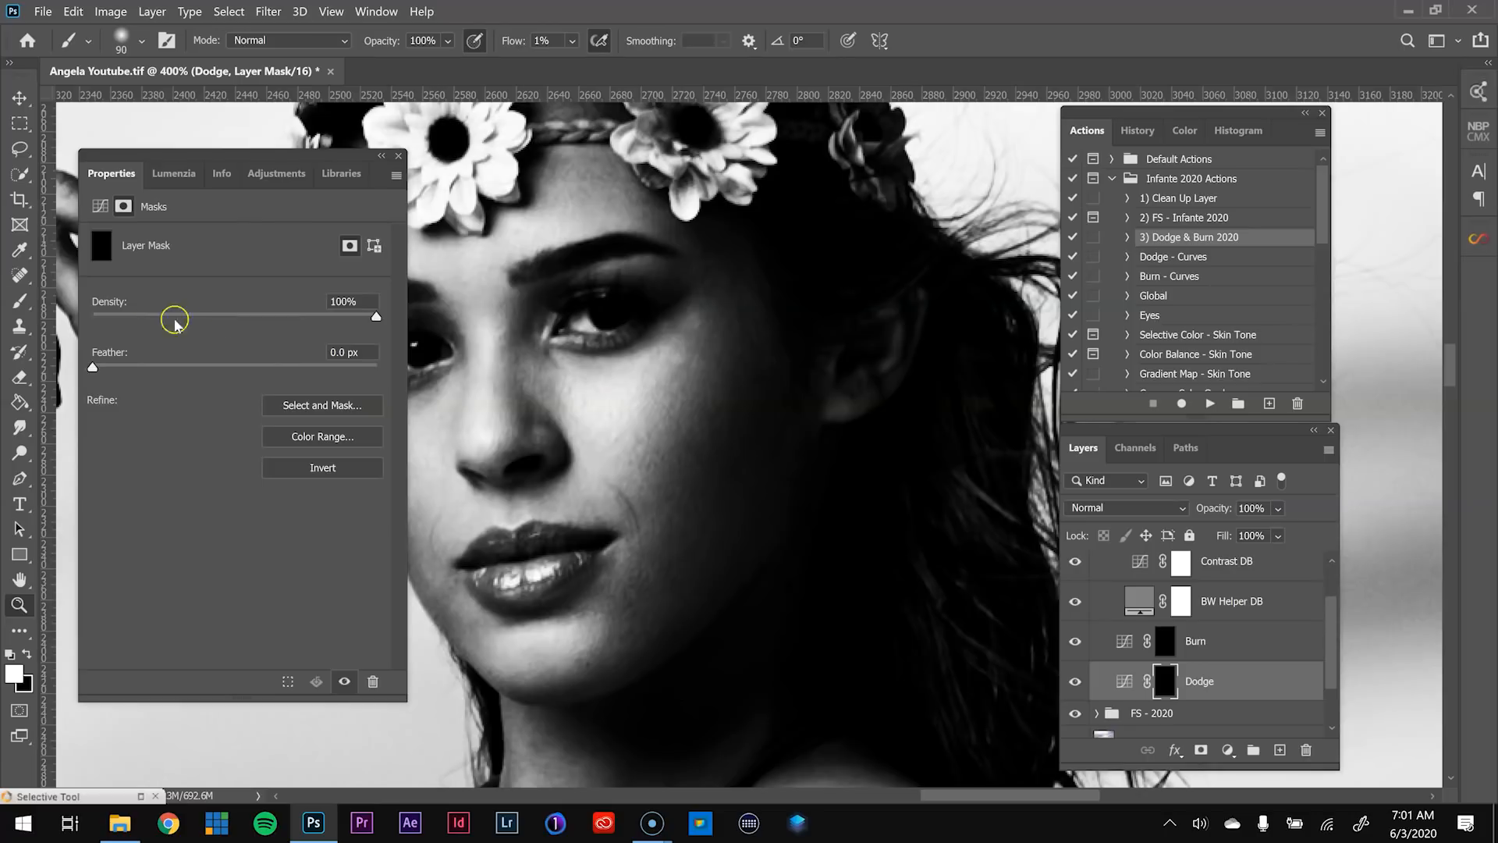
{"action": "key", "text": "bracketleft"}
{"action": "key", "text": "bracketleft"}
{"action": "key", "text": "bracketleft"}
{"action": "key", "text": "bracketleft"}
{"action": "key", "text": "bracketleft"}
{"action": "key", "text": "bracketleft"}
{"action": "key", "text": "bracketleft"}
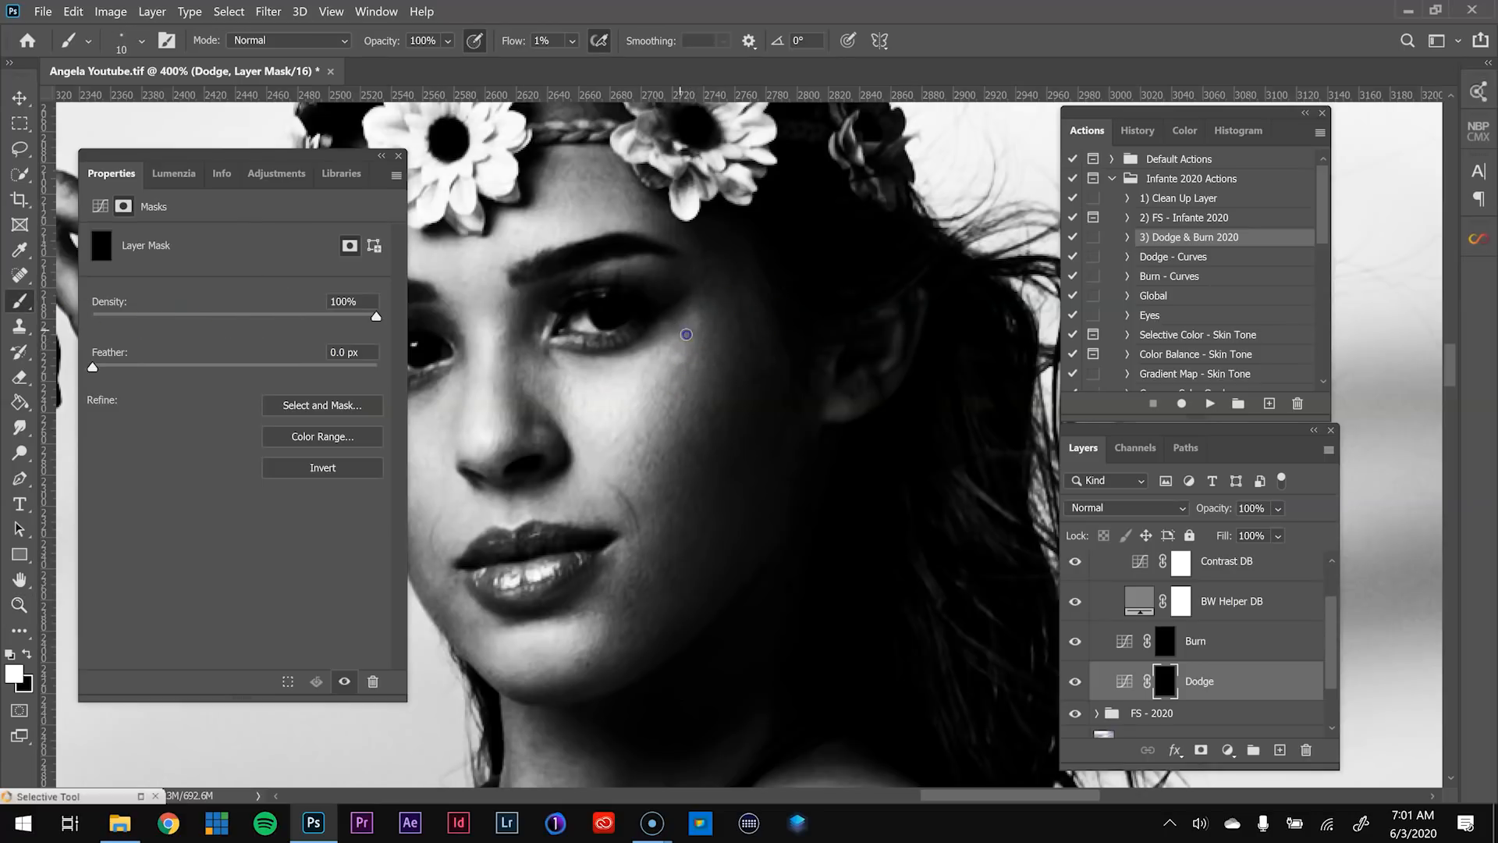
{"action": "mouse_move", "coordinate": [687, 351]}
{"action": "left_mouse_down"}
{"action": "mouse_move", "coordinate": [696, 314]}
{"action": "mouse_move", "coordinate": [665, 394]}
{"action": "mouse_move", "coordinate": [692, 335]}
{"action": "left_mouse_up"}
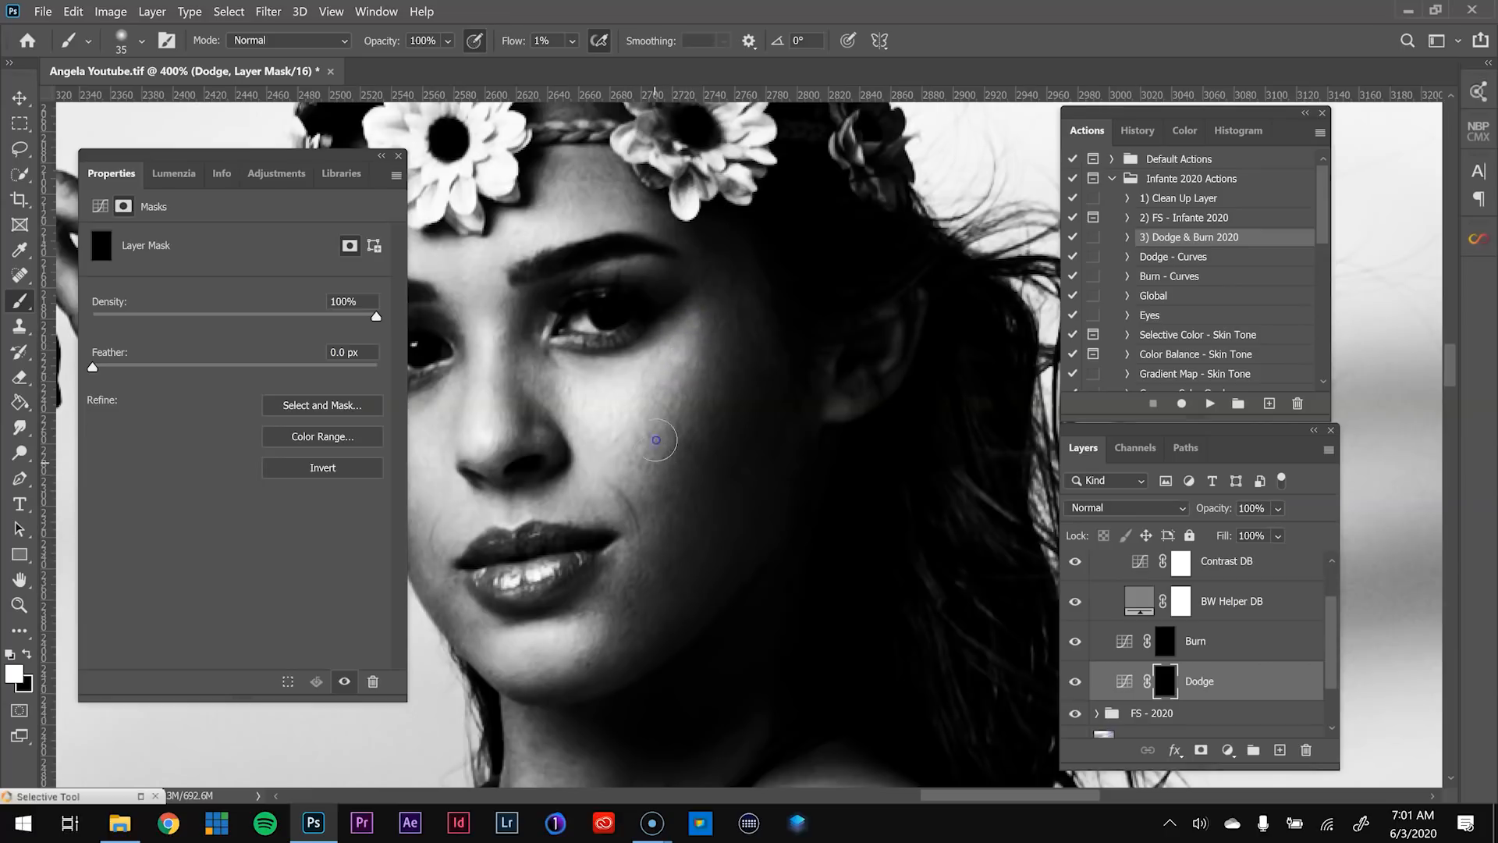
- Dodge the cheek with a size 35 brush and the side of the nose bridge with a size 10 brush
{"action": "key", "text": "bracketright"}
{"action": "mouse_move", "coordinate": [691, 488]}
{"action": "left_mouse_down"}
{"action": "mouse_move", "coordinate": [685, 342]}
{"action": "mouse_move", "coordinate": [698, 334]}
{"action": "mouse_move", "coordinate": [667, 395]}
{"action": "mouse_move", "coordinate": [616, 335]}
{"action": "left_mouse_up"}
{"action": "key", "text": "bracketleft"}
{"action": "key", "text": "bracketleft"}
{"action": "key", "text": "bracketleft"}
{"action": "key", "text": "bracketleft"}
{"action": "mouse_move", "coordinate": [509, 346]}
{"action": "left_mouse_down"}
{"action": "mouse_move", "coordinate": [553, 360]}
{"action": "mouse_move", "coordinate": [553, 392]}
{"action": "mouse_move", "coordinate": [514, 327]}
{"action": "mouse_move", "coordinate": [513, 396]}
{"action": "mouse_move", "coordinate": [513, 352]}
{"action": "left_mouse_up"}
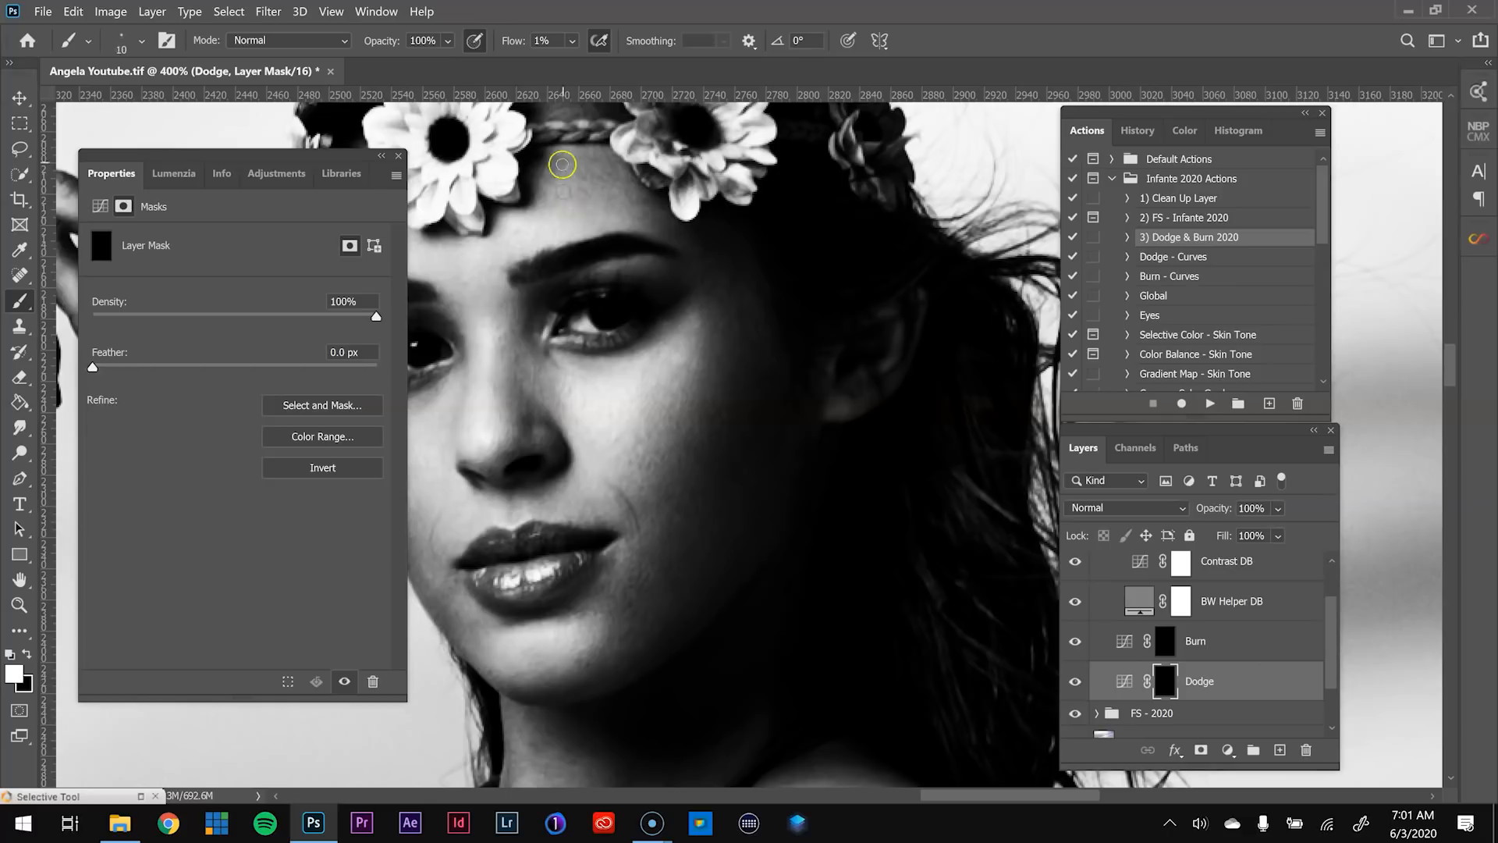
- Dodge the dark patches on the forehead beneath the flower crown with a small brush
{"action": "left_click_drag", "start_coordinate": [612, 174], "coordinate": [632, 206]}
{"action": "left_click_drag", "start_coordinate": [549, 297], "coordinate": [642, 250]}
{"action": "key", "text": "bracketleft"}
{"action": "key", "text": "bracketleft"}
{"action": "key", "text": "bracketleft"}
{"action": "key", "text": "bracketleft"}
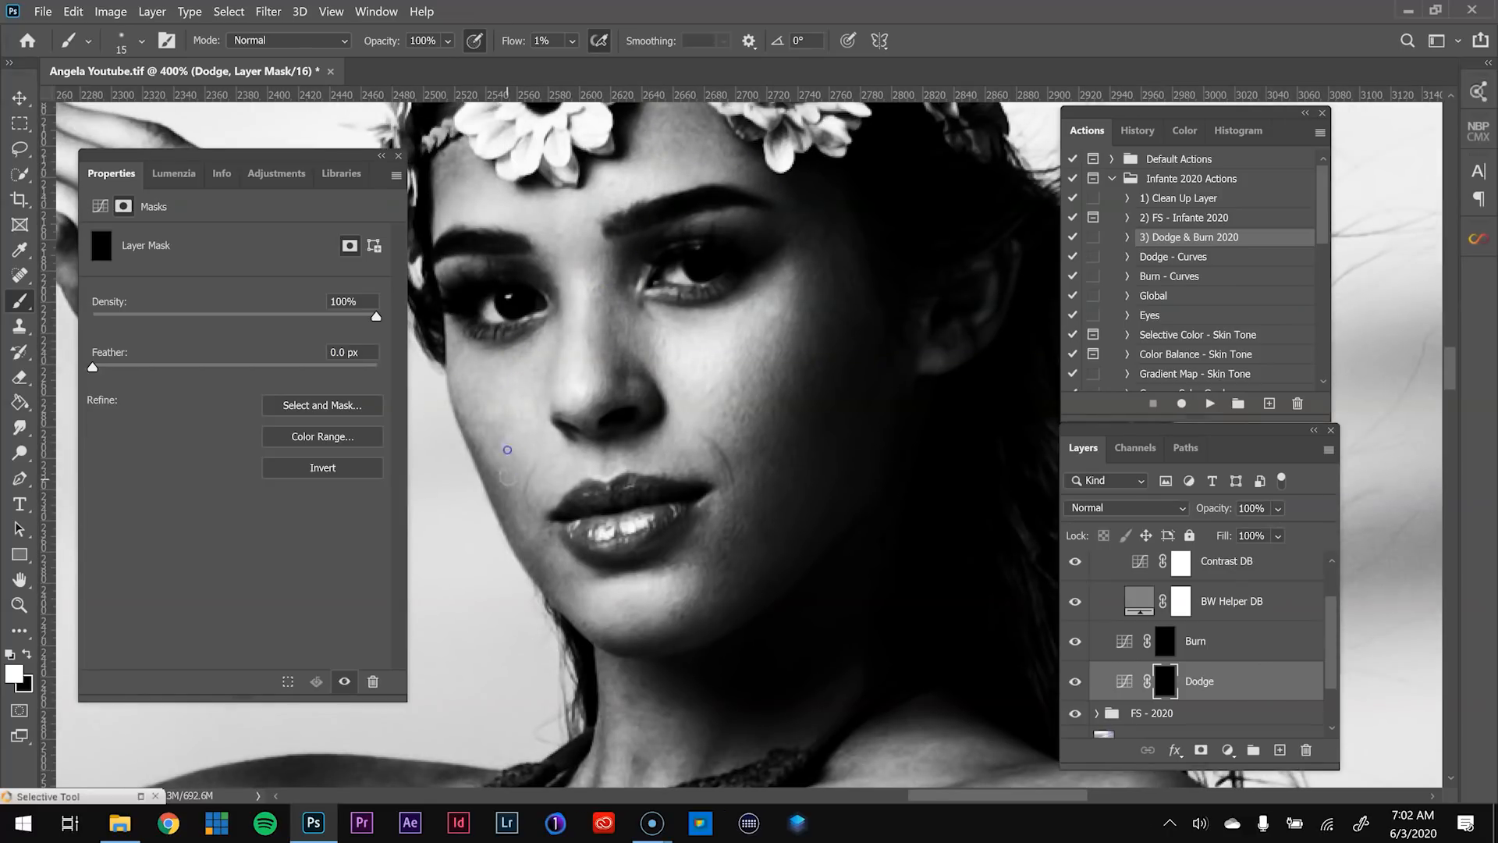
- Burn the skin beside the mouth on the narrower side of the face at brush size 15, and dodge the opposite lower cheek at size 25
{"action": "left_click", "coordinate": [1195, 641]}
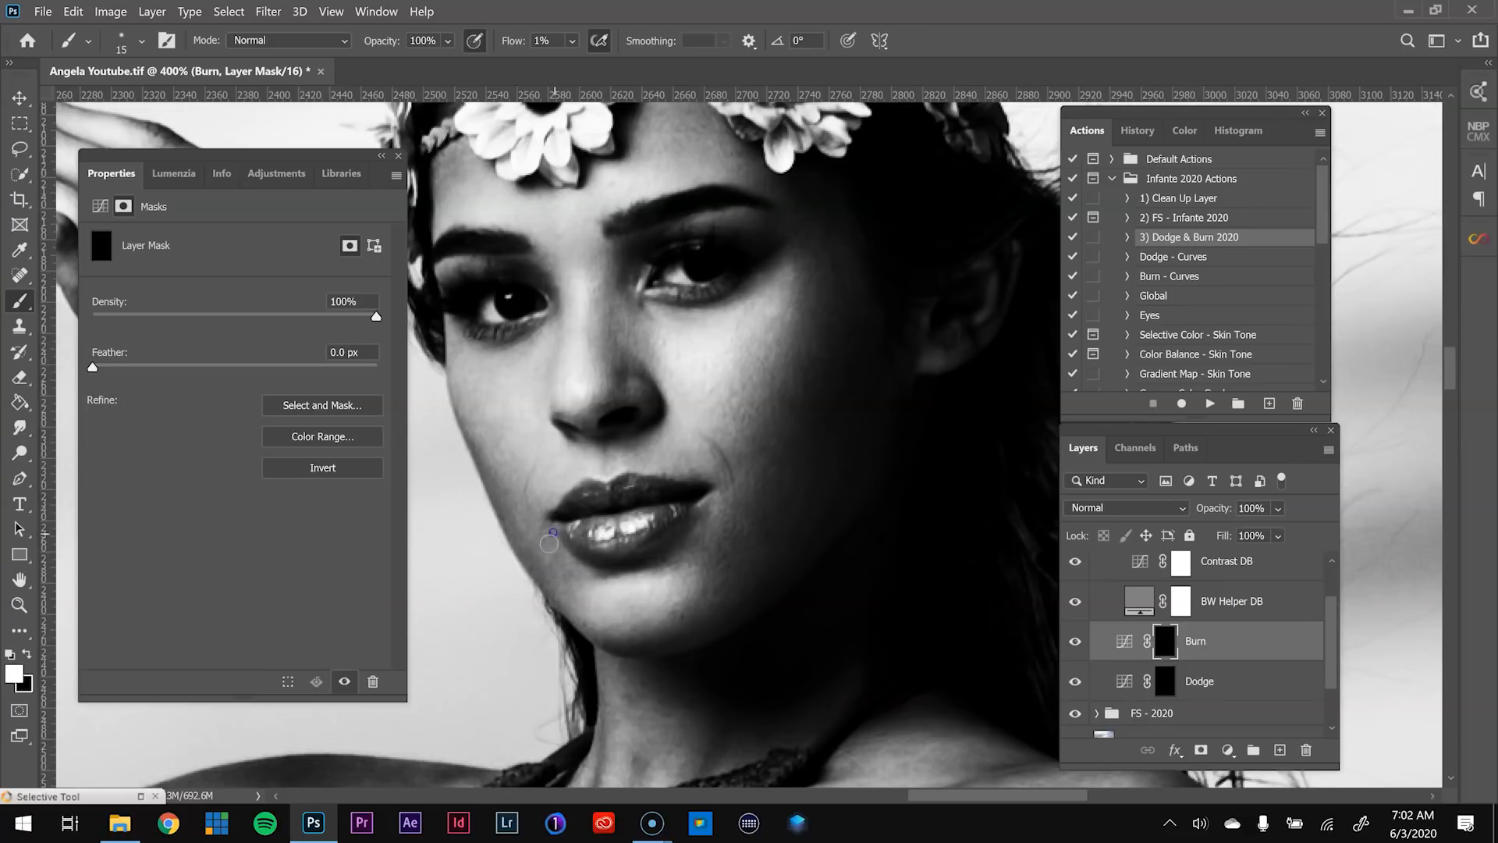
{"action": "key", "text": "alt+bracketleft"}
{"action": "key", "text": "bracketleft"}
{"action": "key", "text": "bracketleft"}
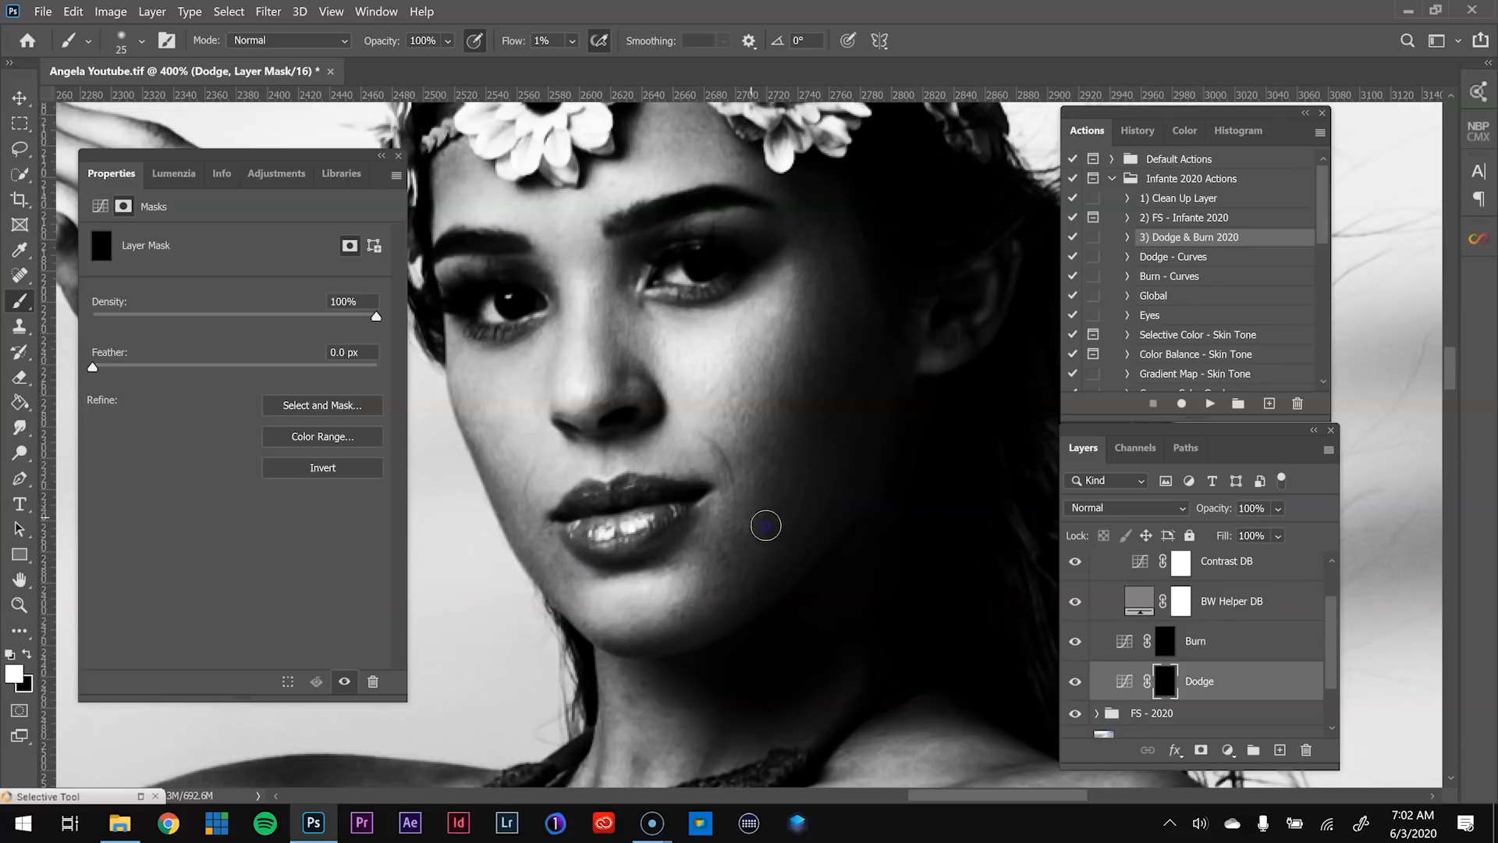
- On the Burn layer's mask, darken the light skin just beyond the mouth corner on the wider side with a size 20 brush
{"action": "key", "text": "alt+bracketright"}
{"action": "key", "text": "bracketleft"}
{"action": "key", "text": "bracketleft"}
{"action": "key", "text": "bracketleft"}
{"action": "key", "text": "bracketleft"}
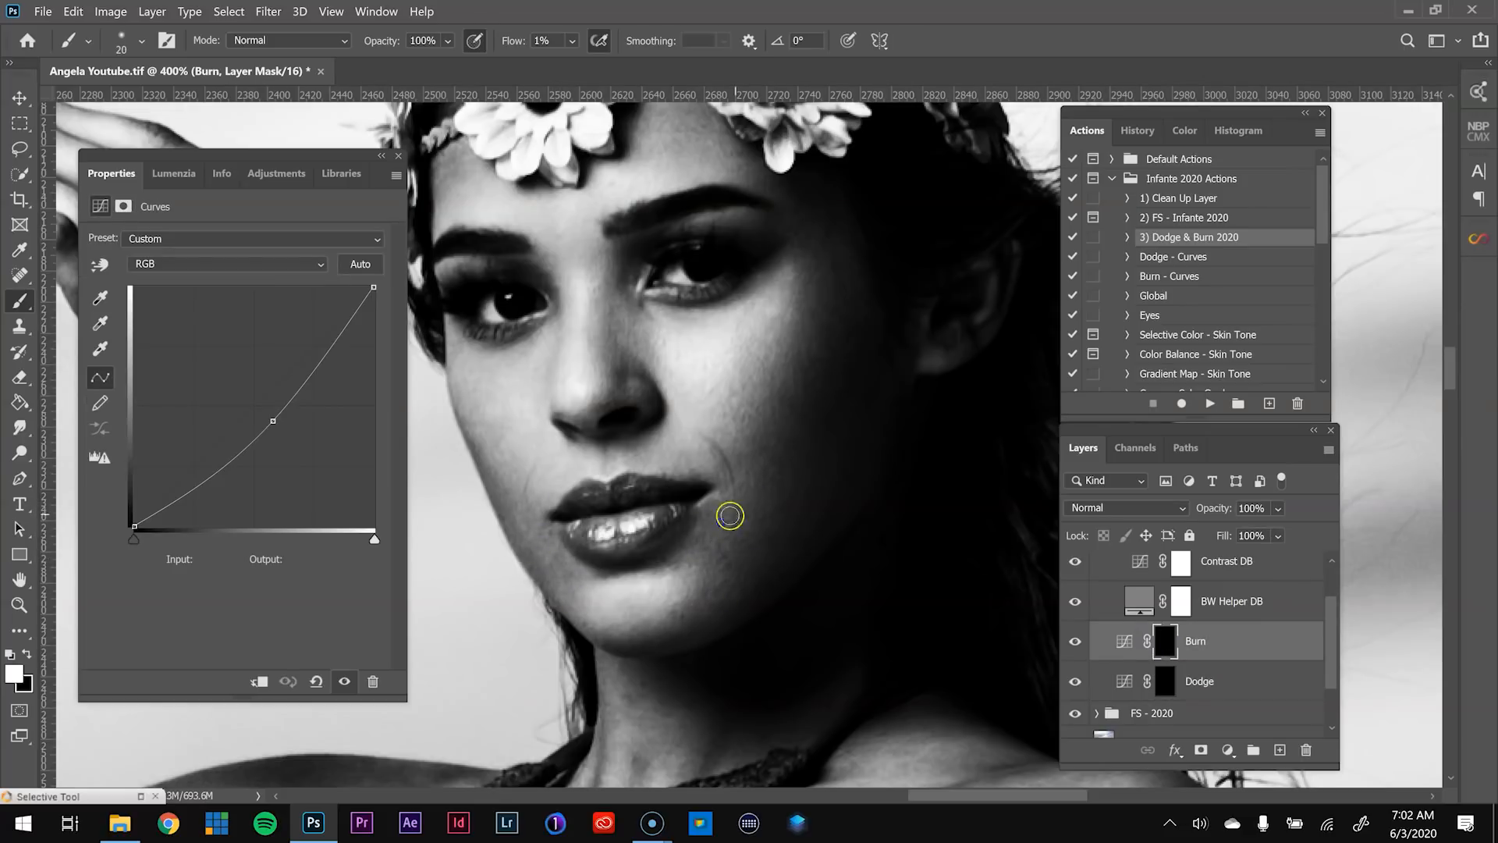
- On the Dodge layer's mask, lighten the smile line and the skin below it with a size 20 brush
{"action": "key", "text": "alt+bracketleft"}
{"action": "scroll", "coordinate": [717, 497], "scroll_direction": "up", "scroll_amount": 3}
{"action": "key", "text": "bracketleft"}
{"action": "key", "text": "bracketleft"}
{"action": "key", "text": "bracketleft"}
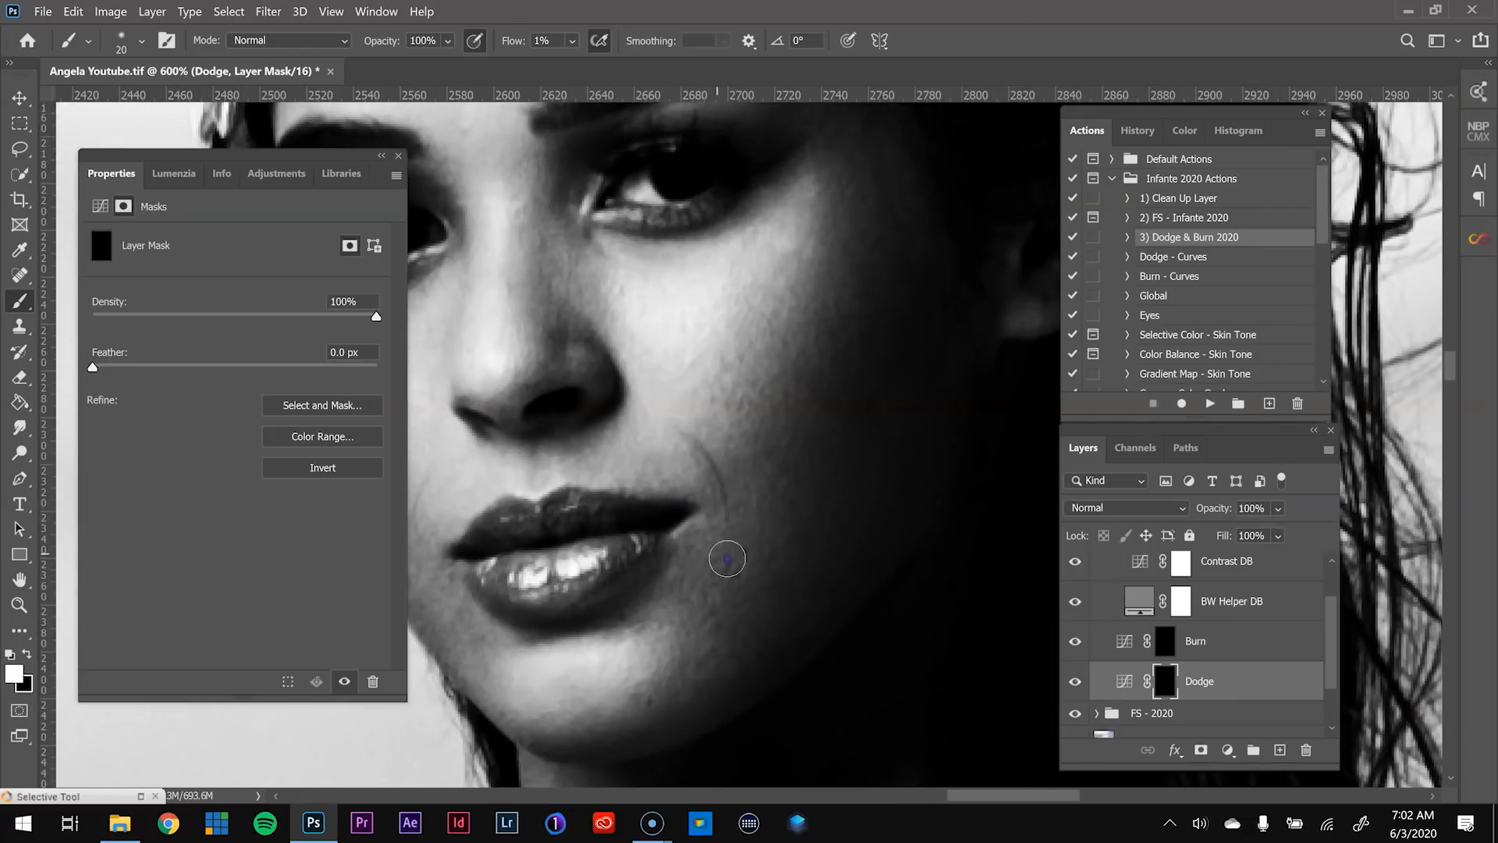
- Burn the hand and raised forearm with a size 50 brush, and dodge the bent upper arm with a size 60 brush
{"action": "scroll", "coordinate": [729, 635], "scroll_direction": "down", "scroll_amount": 5}
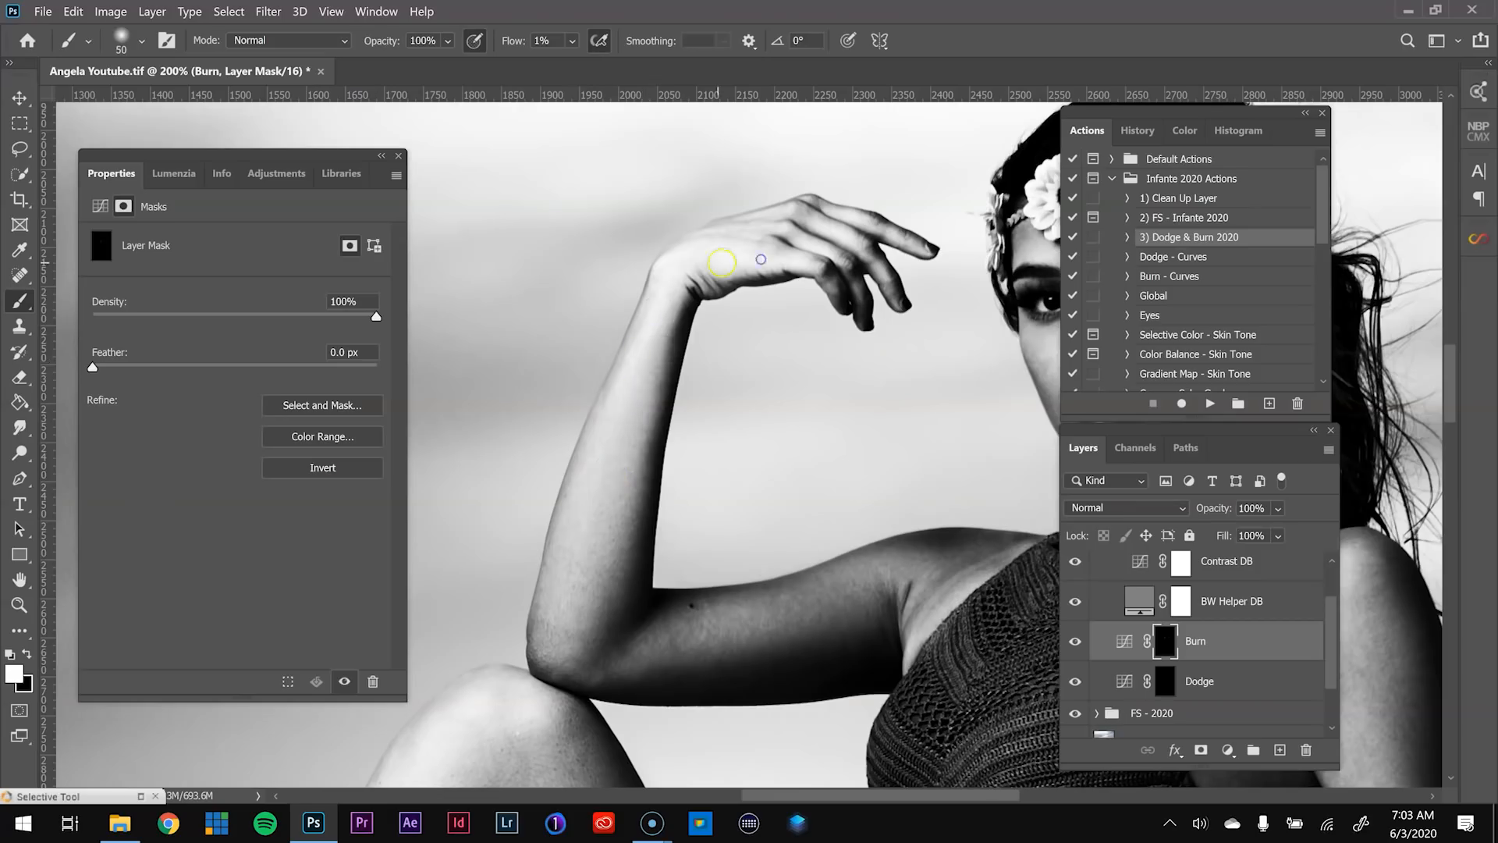
{"action": "key", "text": "alt+bracketleft"}
{"action": "key", "text": "bracketright"}
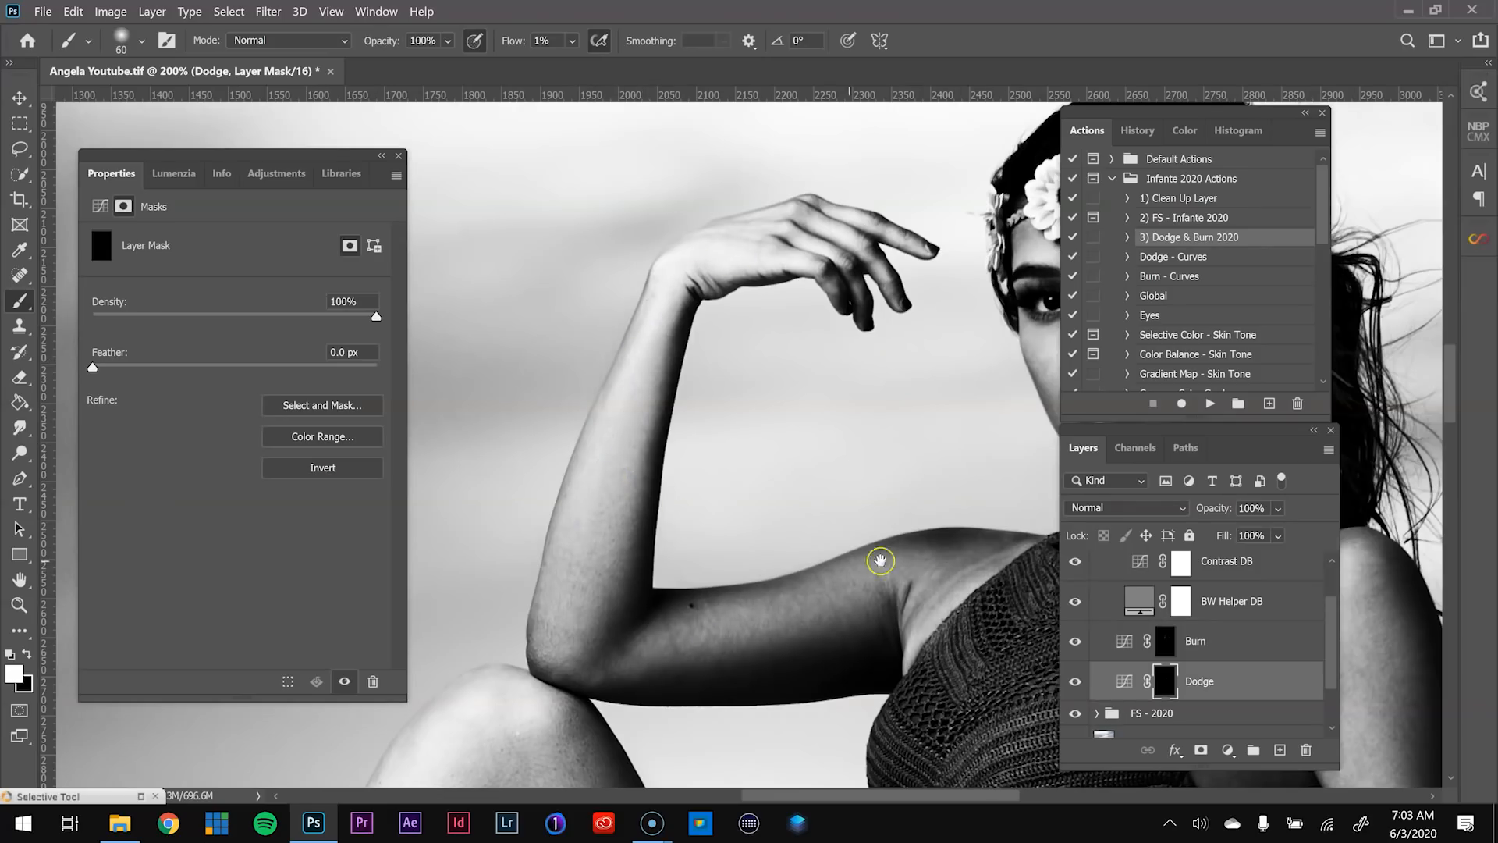
- Dodge the side of the chest between the crochet top and the armpit with an enlarged brush
{"action": "left_click_drag", "start_coordinate": [881, 560], "coordinate": [470, 443]}
{"action": "key", "text": "bracketright"}
{"action": "key", "text": "bracketright"}
{"action": "key", "text": "bracketright"}
{"action": "key", "text": "bracketright"}
{"action": "left_click_drag", "start_coordinate": [786, 676], "coordinate": [838, 585]}
- Dodge the upper part of the supporting arm with a size 150 brush
{"action": "left_click_drag", "start_coordinate": [980, 704], "coordinate": [836, 536]}
{"action": "key", "text": "bracketright"}
{"action": "key", "text": "bracketright"}
{"action": "key", "text": "bracketright"}
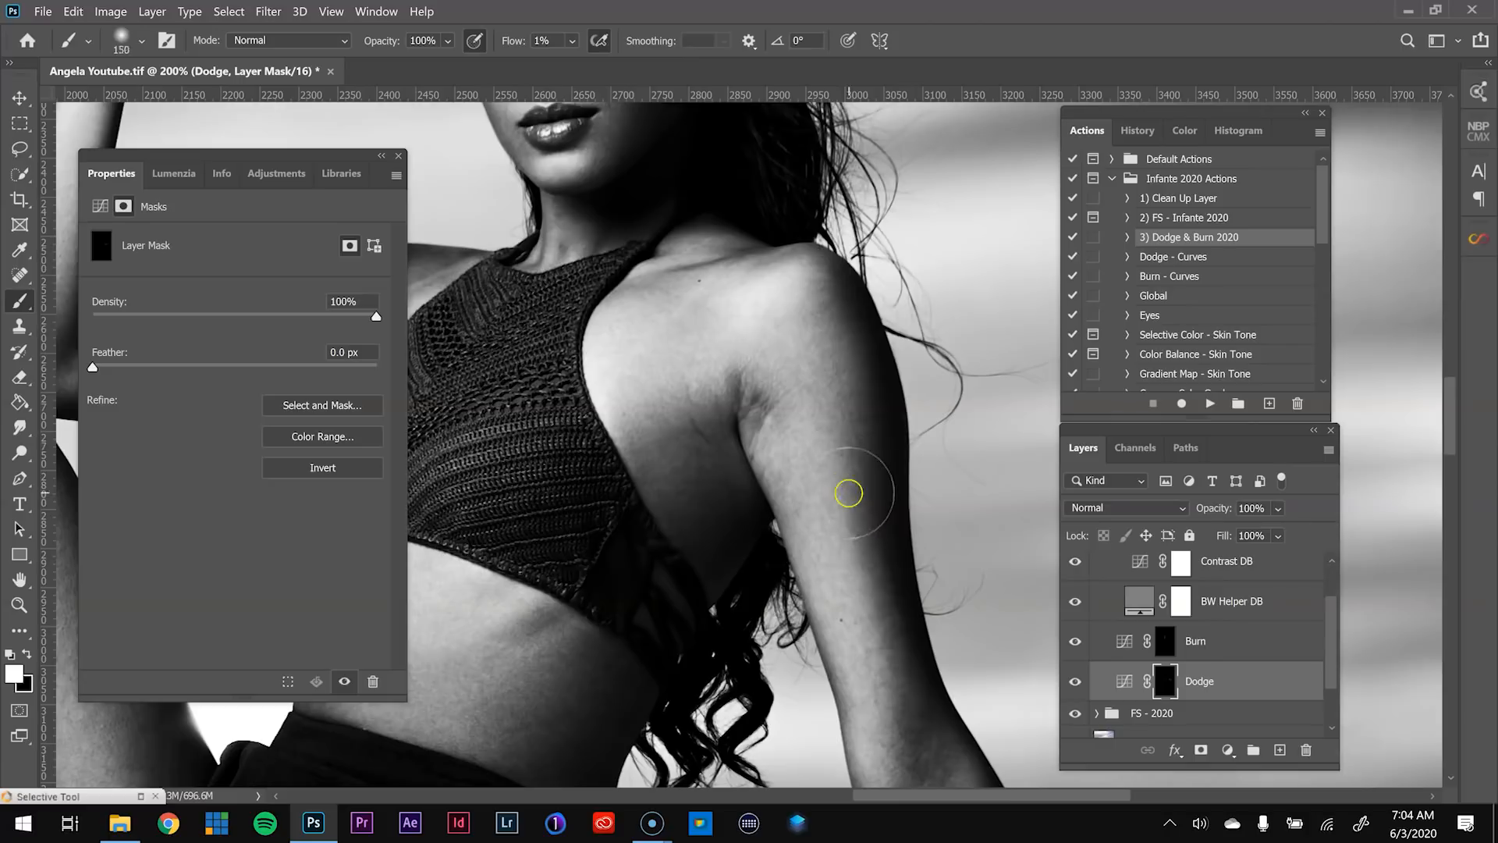
- Dodge the elbow and forearm of the supporting arm with a size 80 brush
{"action": "left_click_drag", "start_coordinate": [898, 639], "coordinate": [803, 248]}
{"action": "key", "text": "bracketleft"}
{"action": "key", "text": "bracketleft"}
{"action": "key", "text": "bracketleft"}
{"action": "key", "text": "bracketleft"}
{"action": "key", "text": "bracketleft"}
{"action": "mouse_move", "coordinate": [813, 472]}
{"action": "left_mouse_down"}
{"action": "mouse_move", "coordinate": [819, 528]}
{"action": "mouse_move", "coordinate": [897, 679]}
{"action": "left_mouse_up"}
{"action": "left_click_drag", "start_coordinate": [796, 353], "coordinate": [811, 504]}
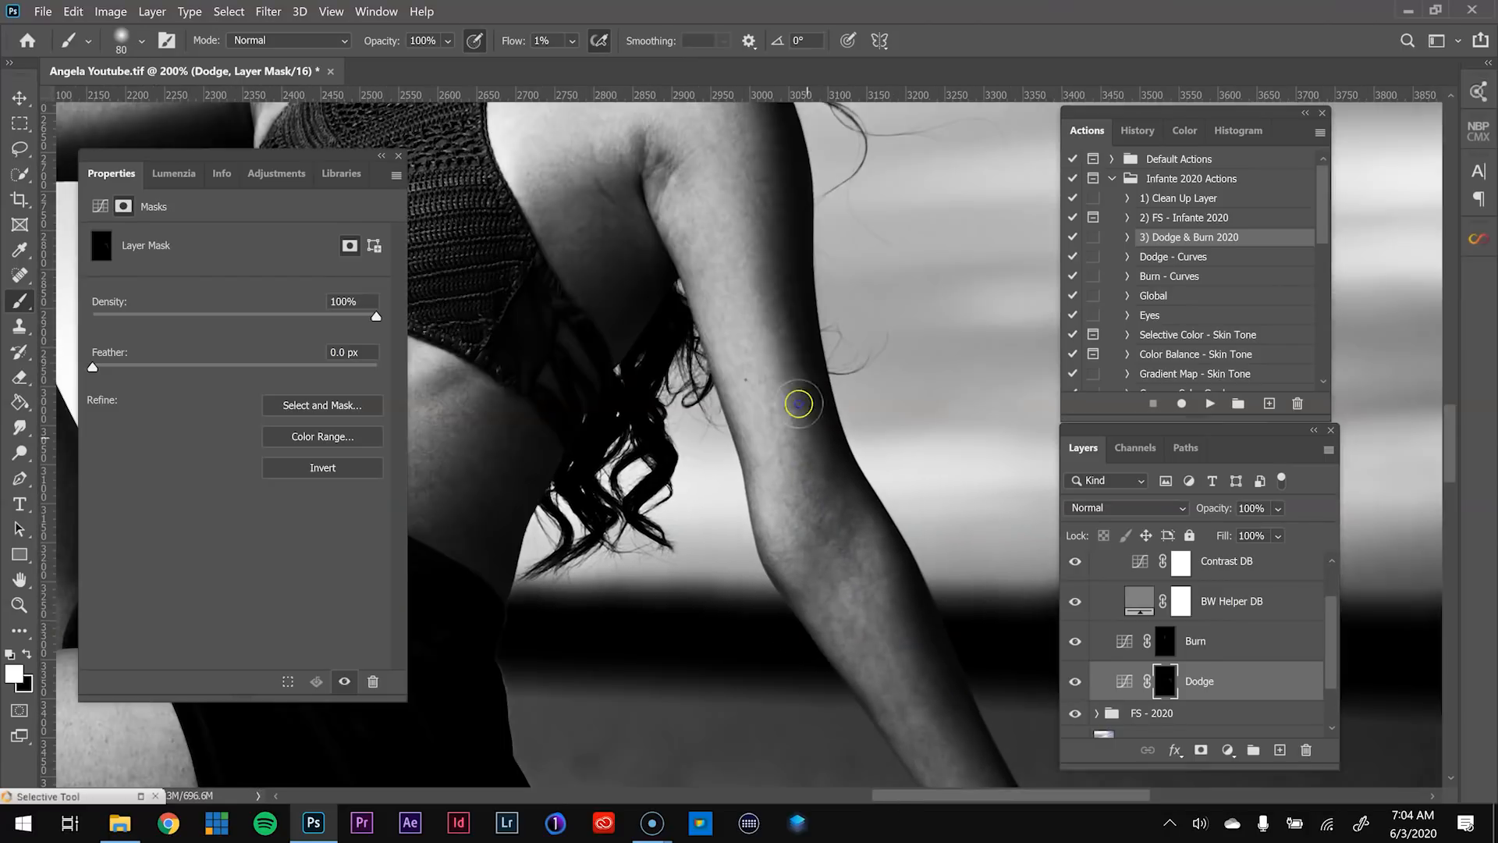
- Dodge the darker part of the abdomen below the crochet top with a size 100 brush
{"action": "left_click_drag", "start_coordinate": [593, 468], "coordinate": [857, 565]}
{"action": "key", "text": "bracketright"}
{"action": "key", "text": "bracketright"}
{"action": "mouse_move", "coordinate": [702, 556]}
{"action": "left_mouse_down"}
{"action": "mouse_move", "coordinate": [636, 561]}
{"action": "mouse_move", "coordinate": [738, 517]}
{"action": "left_mouse_up"}
- Burn the highlights between chest and shoulder, and dodge the shoulder's outer edge on the Dodge layer's mask with a size 80 brush
{"action": "left_click_drag", "start_coordinate": [914, 389], "coordinate": [864, 557]}
{"action": "key", "text": "alt+bracketright"}
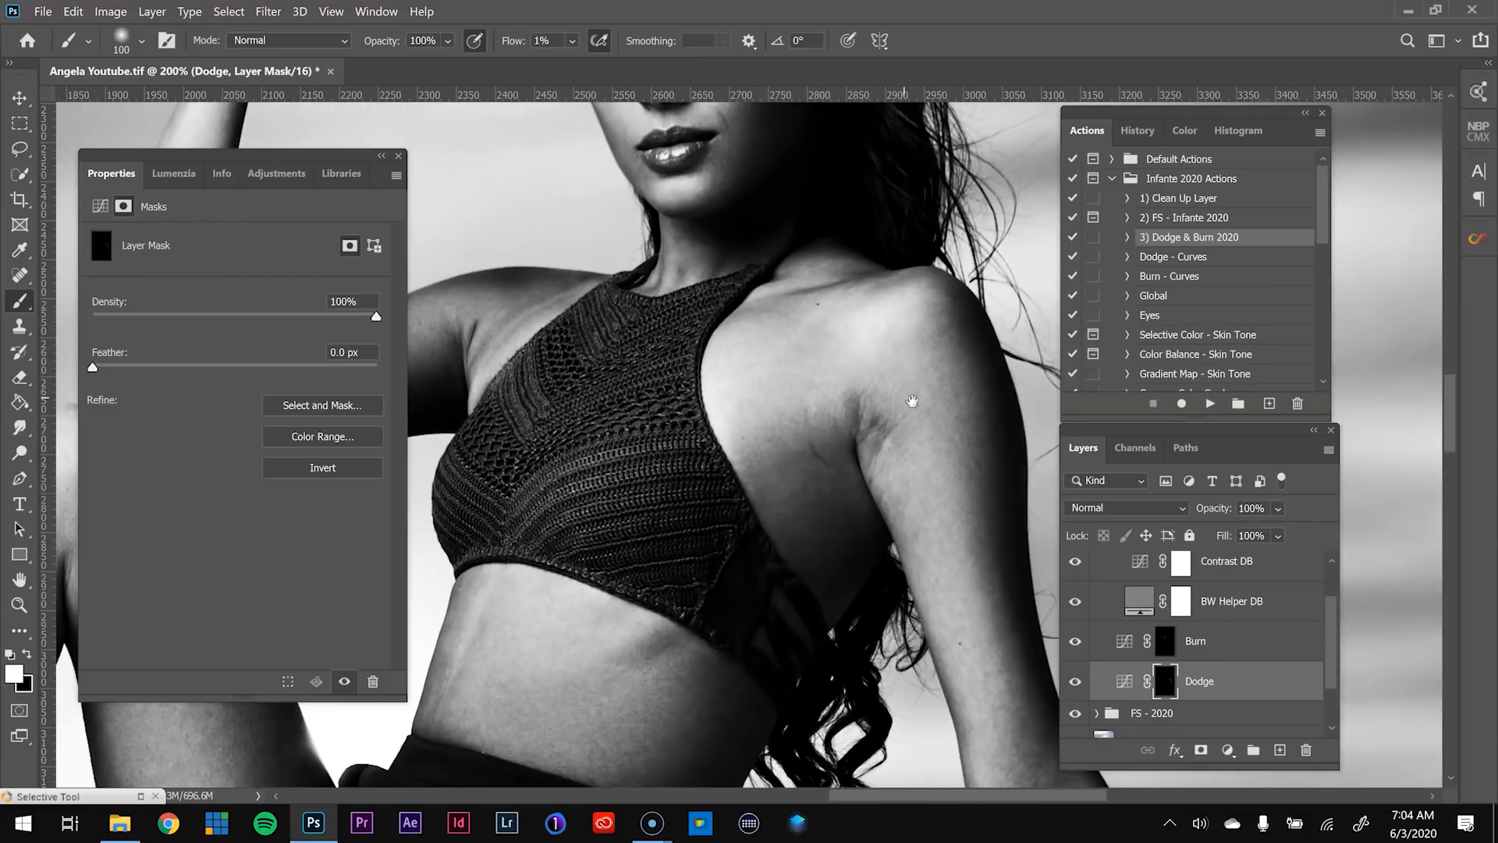
{"action": "left_click", "coordinate": [1169, 677]}
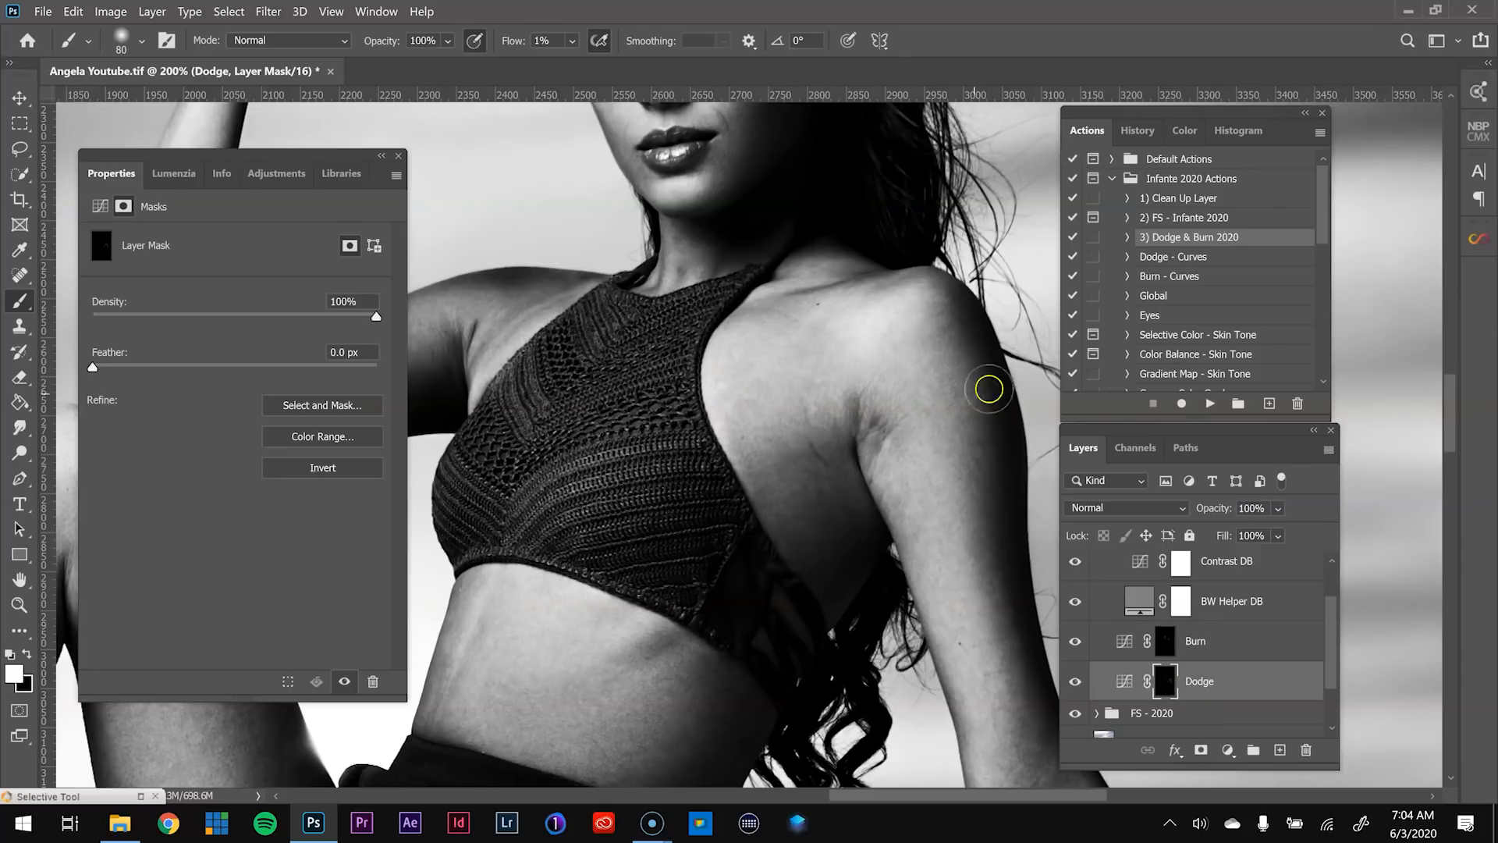
- Dodge the thighs of the raised and extended legs with a larger brush, down to size 100 for the extended leg
{"action": "key", "text": "ctrl+minus"}
{"action": "key", "text": "ctrl+minus"}
{"action": "key", "text": "ctrl+plus"}
{"action": "mouse_move", "coordinate": [609, 495]}
{"action": "left_mouse_down"}
{"action": "mouse_move", "coordinate": [835, 437]}
{"action": "mouse_move", "coordinate": [778, 415]}
{"action": "left_mouse_up"}
{"action": "key", "text": "bracketright"}
{"action": "key", "text": "bracketright"}
{"action": "key", "text": "bracketright"}
{"action": "key", "text": "bracketright"}
{"action": "key", "text": "bracketright"}
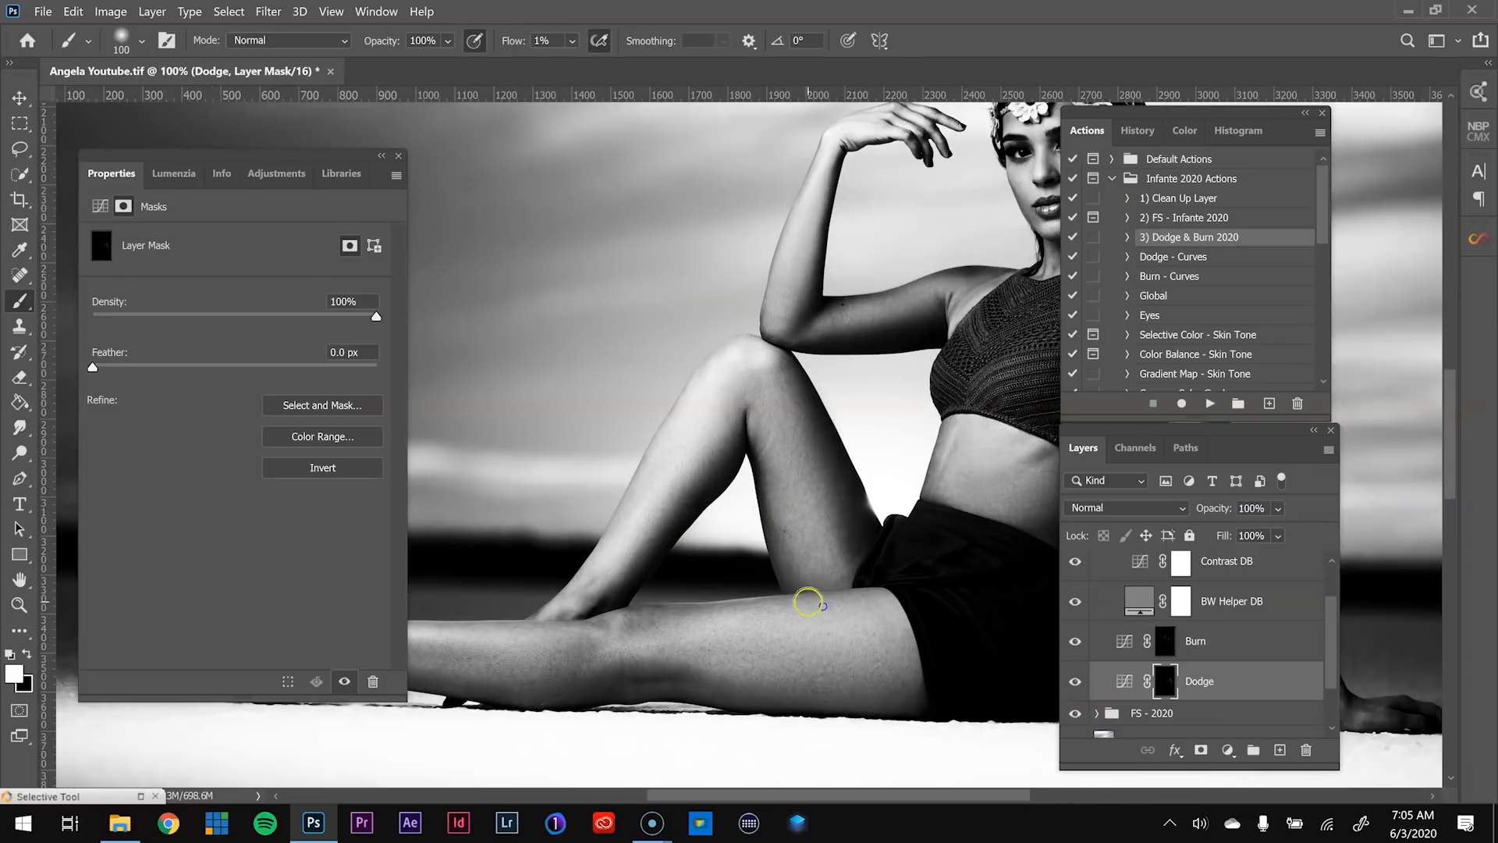
- Dodge the dark areas around the knee of the extended leg with a smaller brush
{"action": "key", "text": "bracketleft"}
{"action": "key", "text": "bracketleft"}
{"action": "key", "text": "bracketleft"}
{"action": "key", "text": "bracketleft"}
{"action": "scroll", "coordinate": [824, 605], "scroll_direction": "left", "scroll_amount": 5}
{"action": "mouse_move", "coordinate": [780, 621]}
{"action": "left_mouse_down"}
{"action": "mouse_move", "coordinate": [859, 592]}
{"action": "mouse_move", "coordinate": [730, 620]}
{"action": "left_mouse_up"}
- On the Burn layer's mask, darken the bright areas along the extended leg's thigh and shin
{"action": "left_click", "coordinate": [1194, 641]}
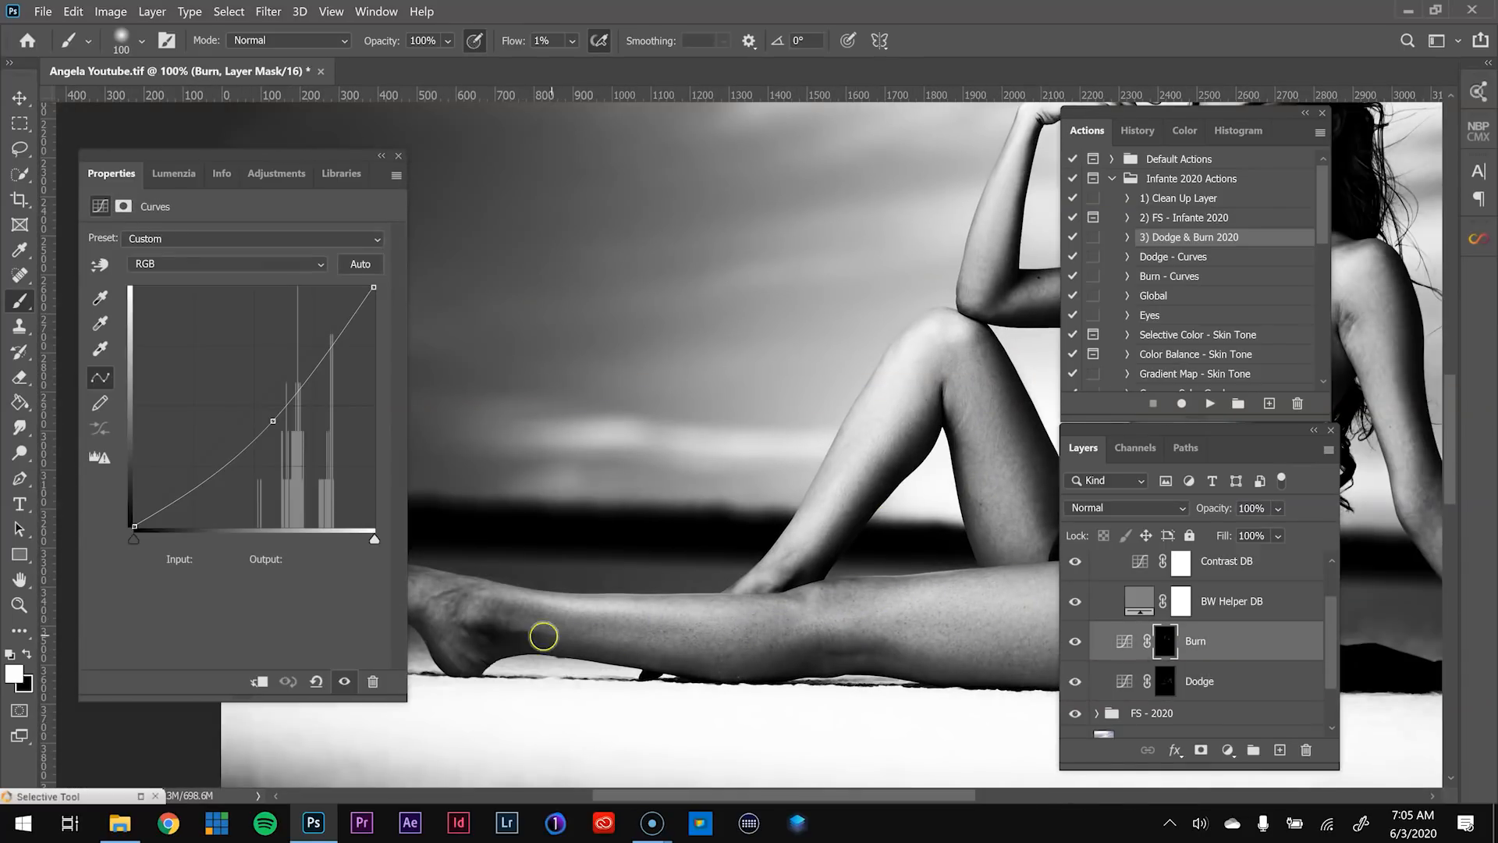
{"action": "left_click_drag", "start_coordinate": [1007, 626], "coordinate": [812, 626]}
{"action": "key", "text": "bracketright"}
{"action": "key", "text": "bracketright"}
{"action": "key", "text": "bracketright"}
{"action": "key", "text": "bracketright"}
{"action": "key", "text": "bracketright"}
{"action": "key", "text": "bracketright"}
{"action": "mouse_move", "coordinate": [468, 624]}
{"action": "left_mouse_down"}
{"action": "mouse_move", "coordinate": [754, 637]}
{"action": "mouse_move", "coordinate": [621, 594]}
{"action": "left_mouse_up"}
- On the Dodge layer's mask, lighten the foot, ankle and calf of the extended leg with a size 70 brush
{"action": "left_click", "coordinate": [1165, 681]}
{"action": "key", "text": "bracketleft"}
{"action": "key", "text": "bracketleft"}
{"action": "key", "text": "bracketleft"}
{"action": "key", "text": "bracketleft"}
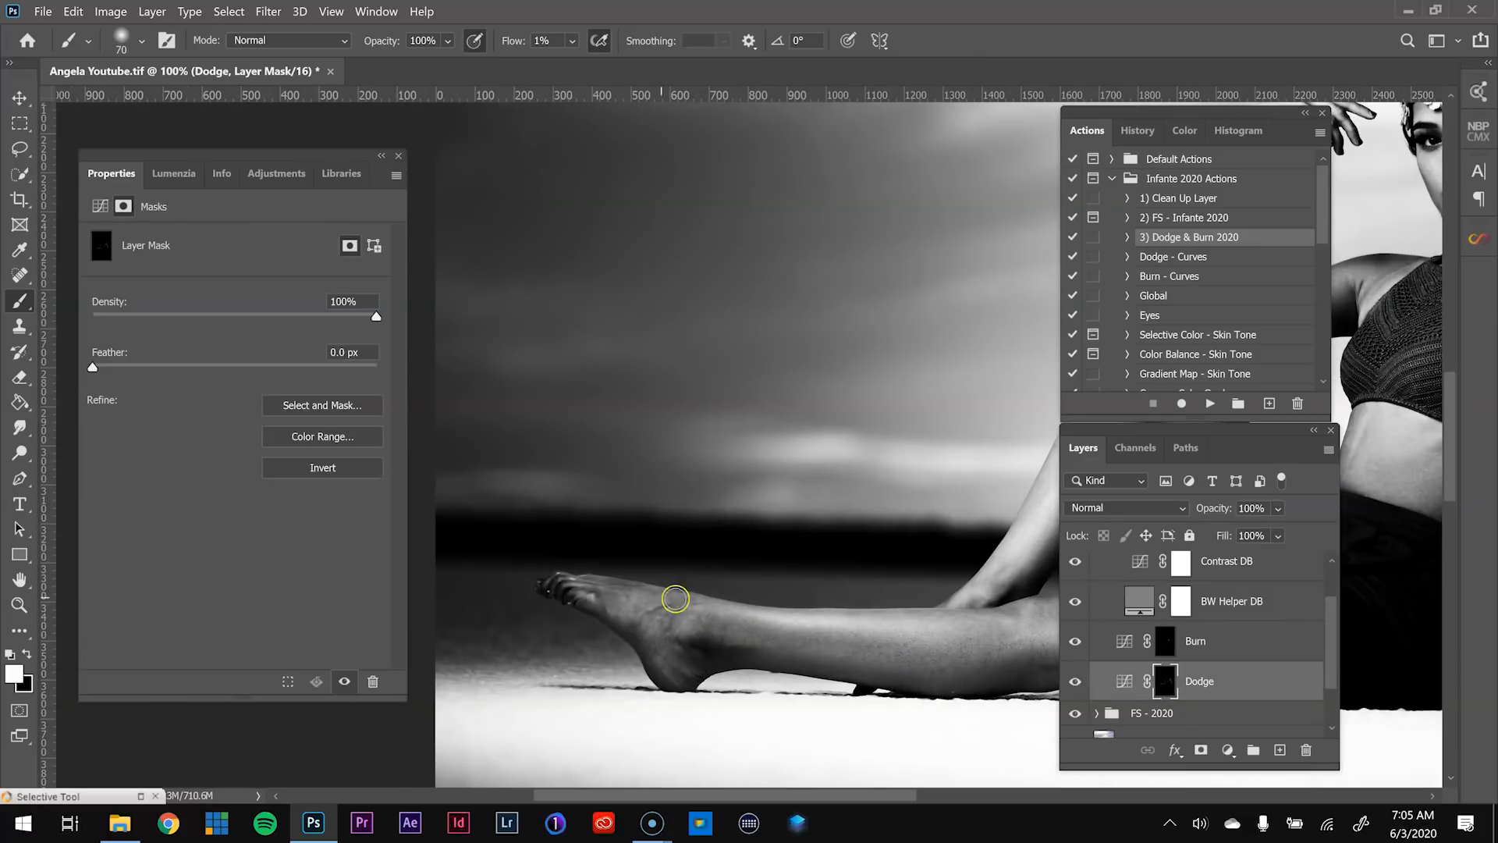
- Burn the shin of the raised leg with a size 90 brush, and dodge its thigh on the Dodge layer's mask
{"action": "left_click_drag", "start_coordinate": [960, 629], "coordinate": [665, 638]}
{"action": "left_click", "coordinate": [1165, 640]}
{"action": "key", "text": "bracketleft"}
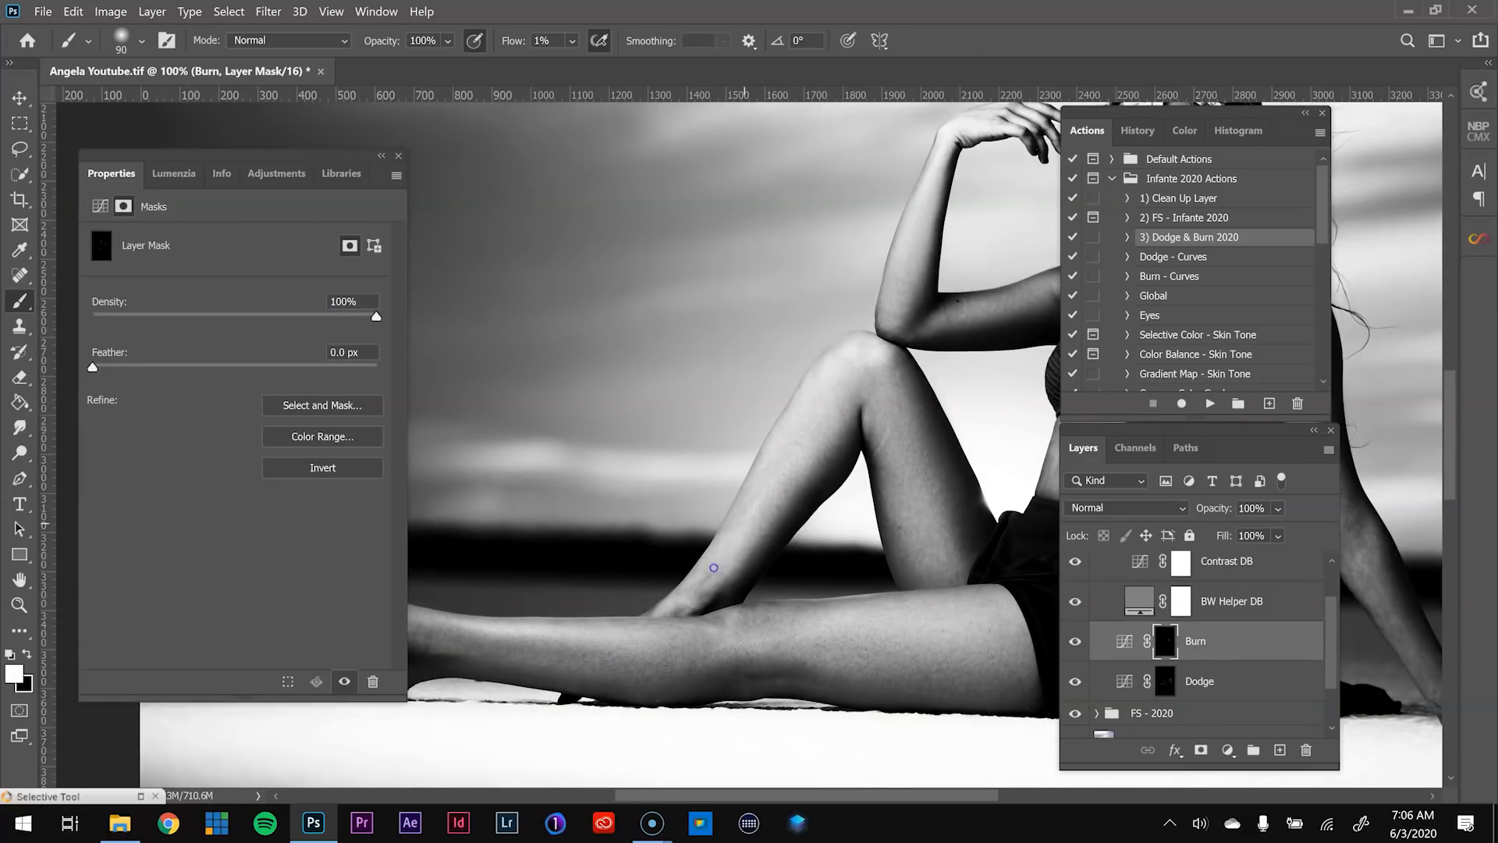
{"action": "left_click", "coordinate": [1165, 682]}
{"action": "left_click_drag", "start_coordinate": [903, 468], "coordinate": [869, 391]}
- Dodge the small dark spots around the elbow of the bent arm with a size 35 brush
{"action": "left_click_drag", "start_coordinate": [948, 318], "coordinate": [773, 378]}
{"action": "scroll", "coordinate": [772, 377], "scroll_direction": "up", "scroll_amount": 3}
{"action": "key", "text": "bracketleft"}
{"action": "key", "text": "bracketleft"}
{"action": "key", "text": "bracketleft"}
{"action": "key", "text": "bracketleft"}
{"action": "key", "text": "bracketleft"}
{"action": "key", "text": "bracketleft"}
{"action": "key", "text": "bracketleft"}
{"action": "left_click_drag", "start_coordinate": [775, 326], "coordinate": [817, 351]}
- Collapse the DB Helper Layers group and hide it to show the image in color
{"action": "key", "text": "ctrl+0"}
{"action": "key", "text": "ctrl+plus"}
{"action": "scroll", "coordinate": [1108, 581], "scroll_direction": "up", "scroll_amount": 1}
{"action": "left_click", "coordinate": [1111, 579]}
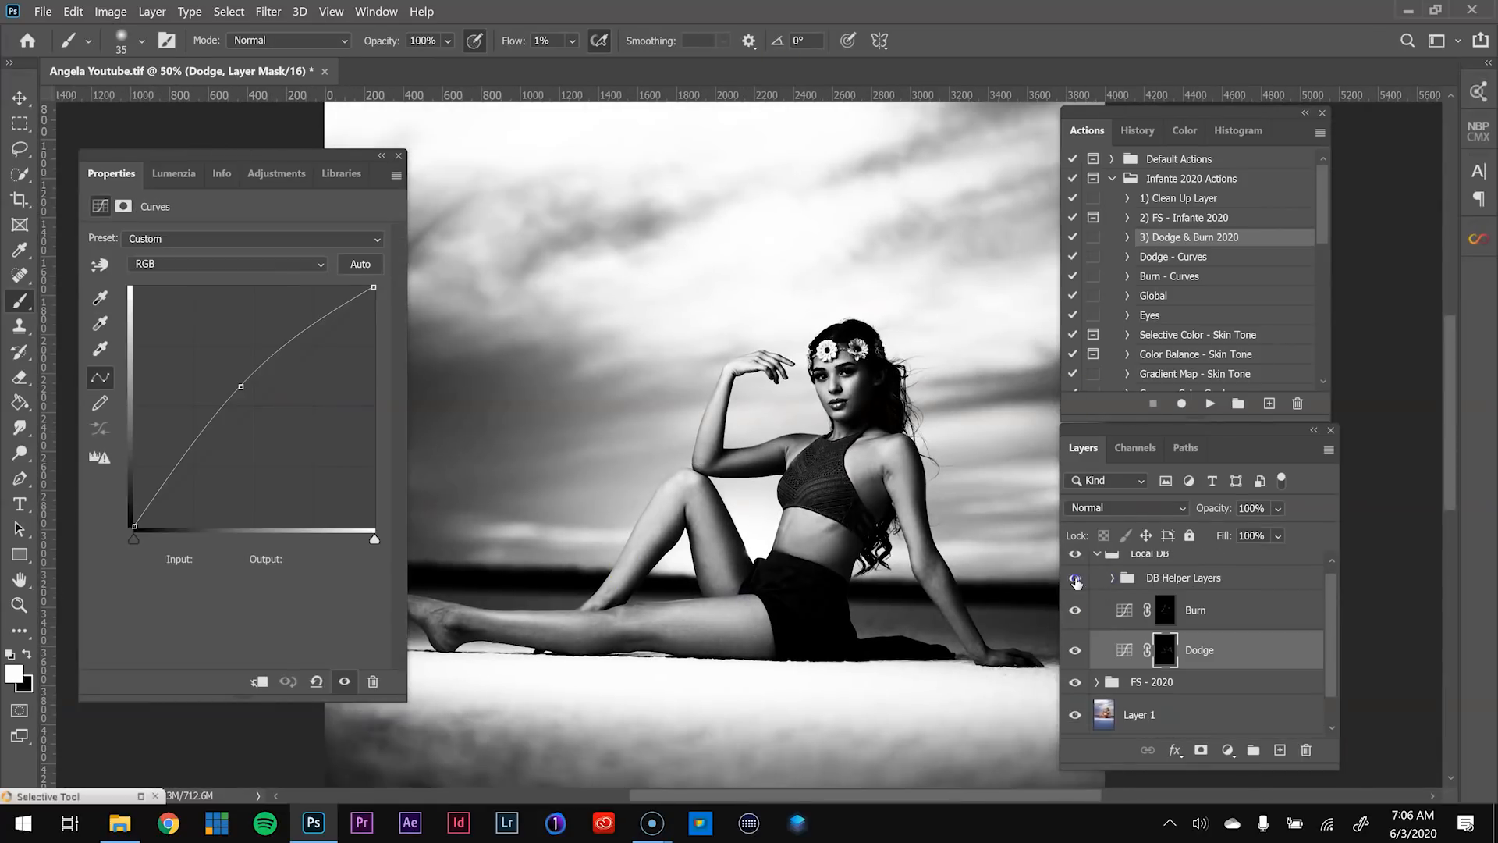
{"action": "left_click", "coordinate": [1075, 578]}
{"action": "scroll", "coordinate": [1067, 622], "scroll_direction": "up", "scroll_amount": 1}
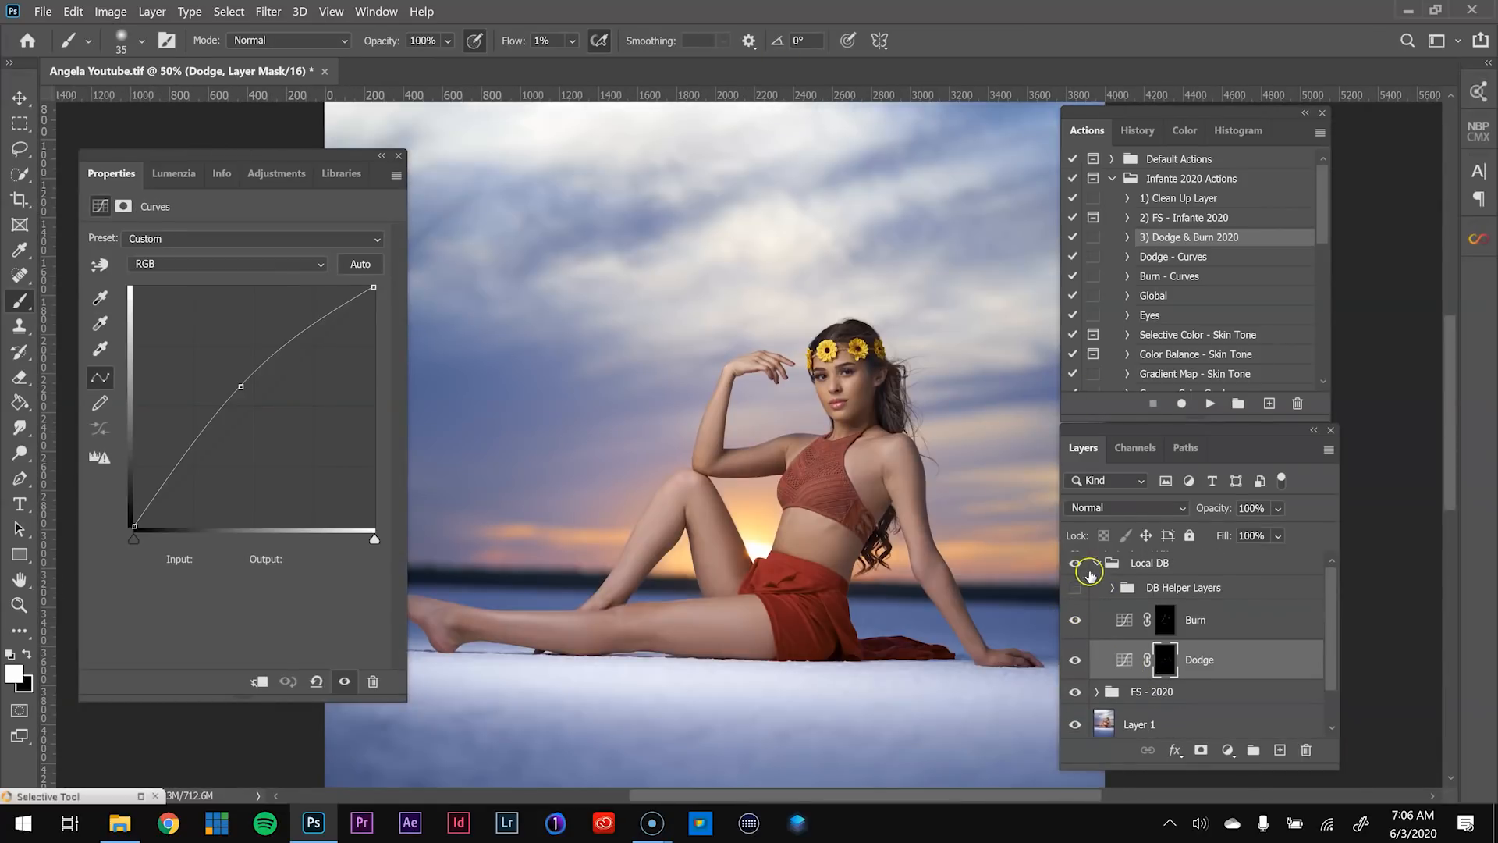
- Compare the image with and without the Local DB group, and examine the model's skin up close
{"action": "left_click", "coordinate": [1077, 563]}
{"action": "left_click", "coordinate": [1076, 563]}
{"action": "left_click", "coordinate": [1077, 564]}
{"action": "left_click", "coordinate": [1077, 563]}
{"action": "left_click", "coordinate": [859, 396], "text": "ctrl"}
{"action": "left_click", "coordinate": [903, 546], "text": "ctrl"}
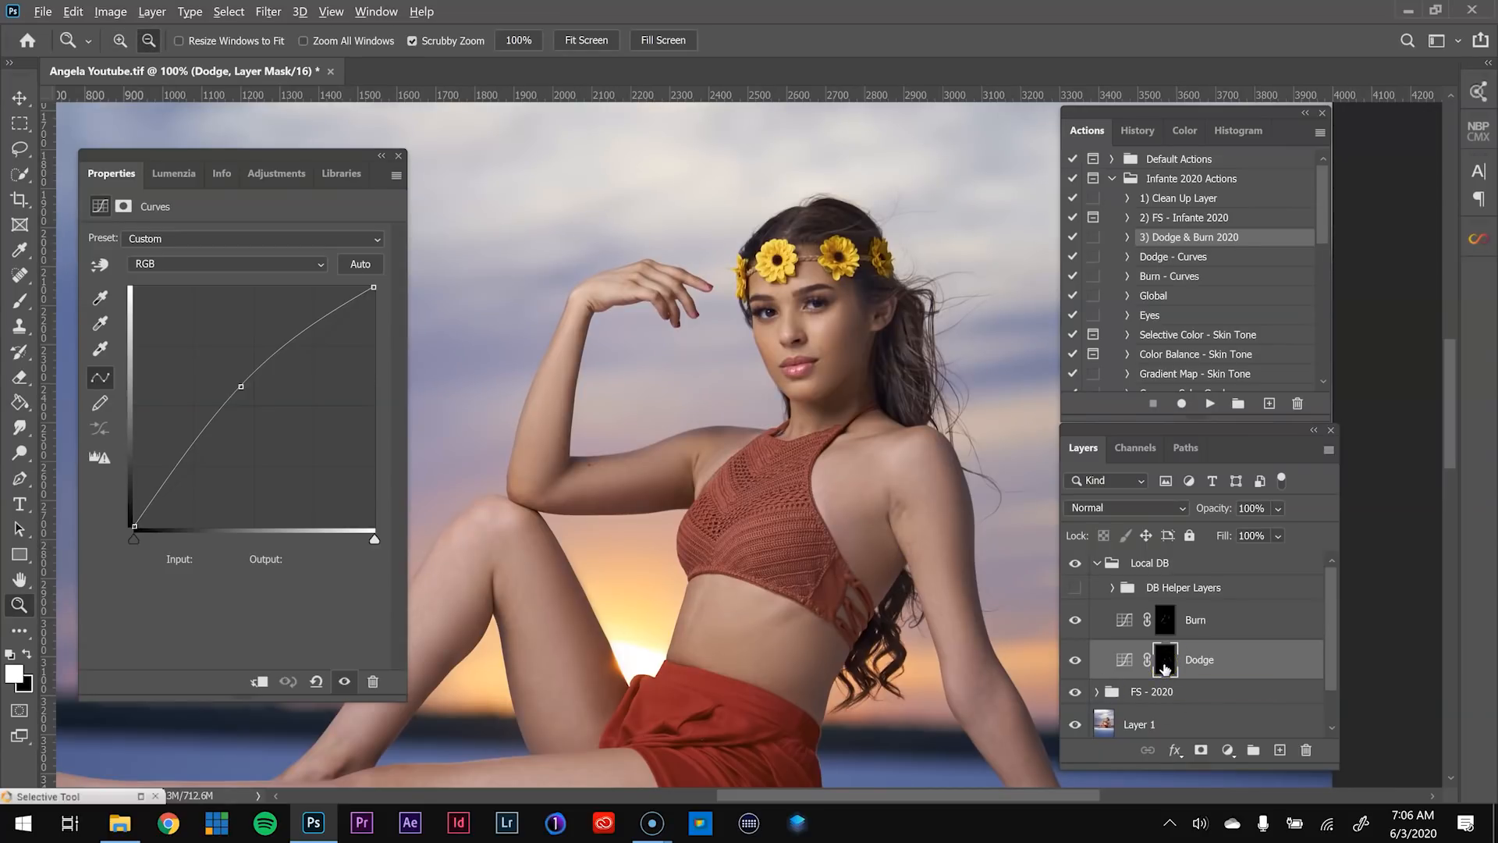
- Examine the Dodge and Burn layer masks on their own, and return to the normal image view
{"action": "left_click", "coordinate": [1164, 668], "text": "alt"}
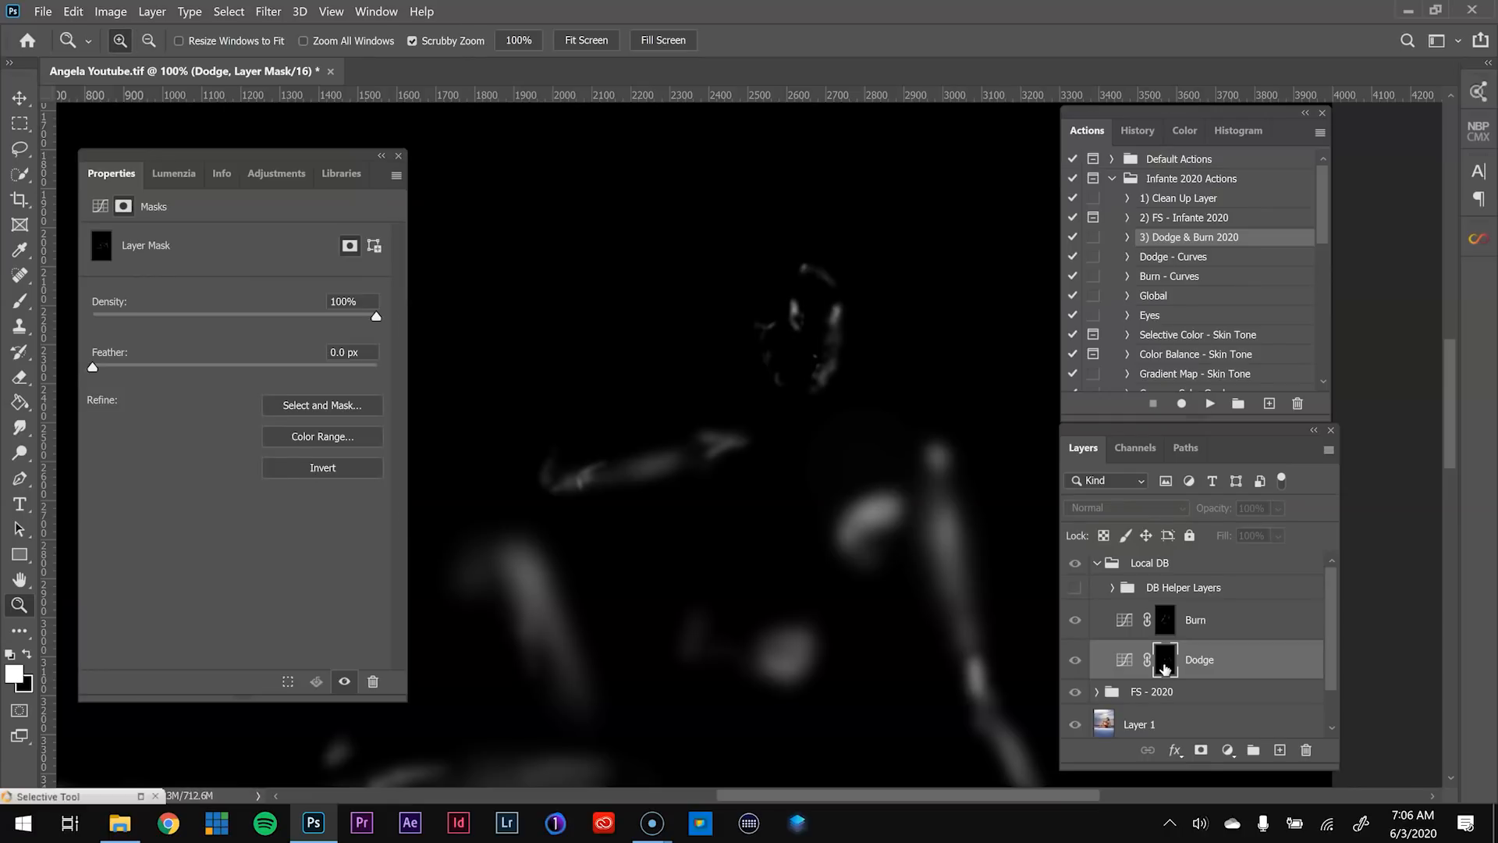
{"action": "key", "text": "ctrl+minus"}
{"action": "key", "text": "ctrl+minus"}
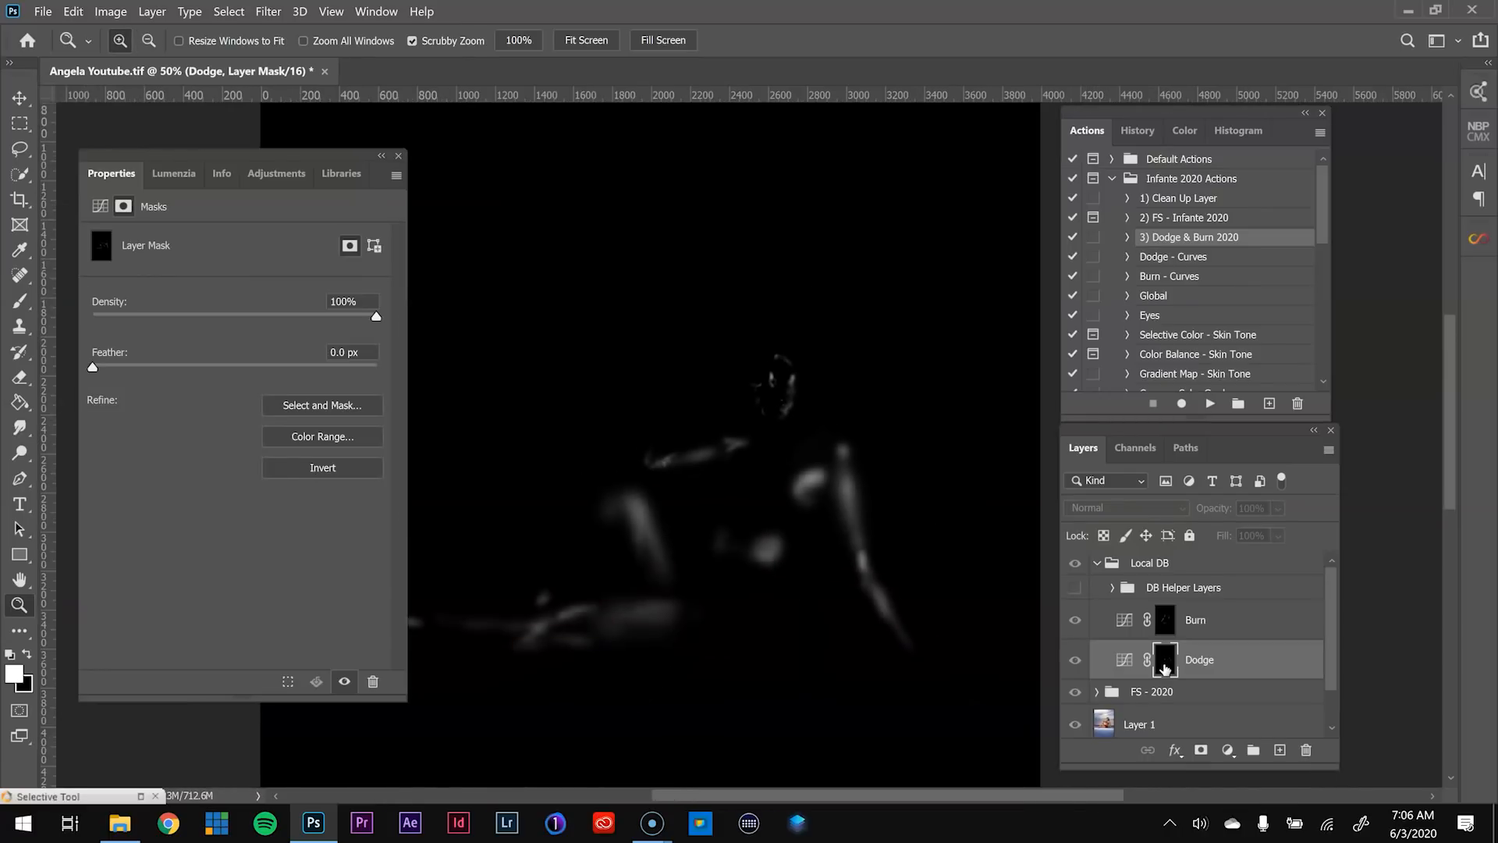
{"action": "left_click", "coordinate": [1164, 668], "text": "alt"}
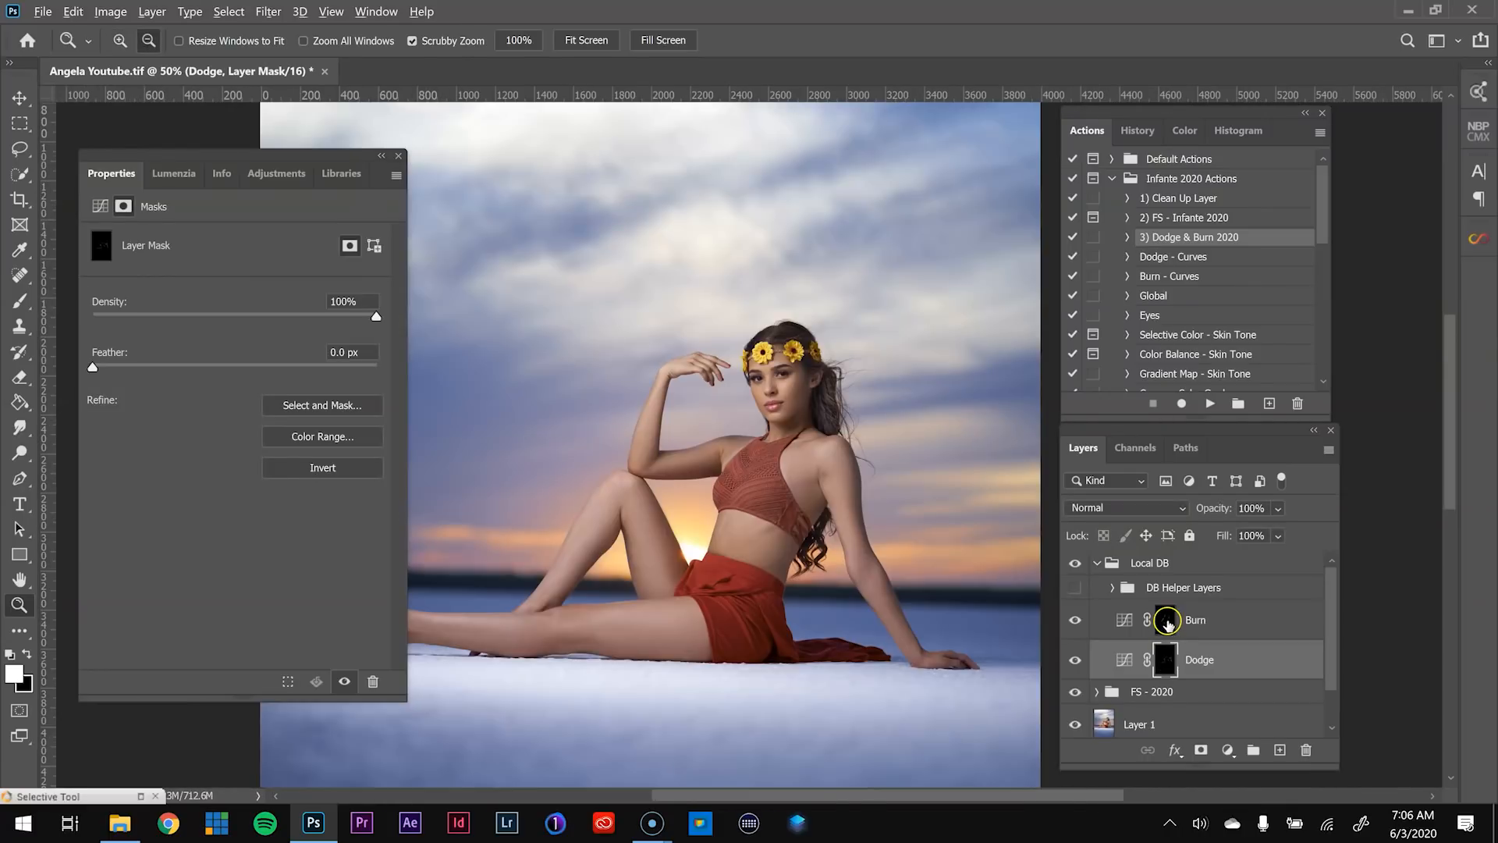
{"action": "left_click", "coordinate": [1167, 625], "text": "alt"}
{"action": "left_click", "coordinate": [1167, 624], "text": "alt"}
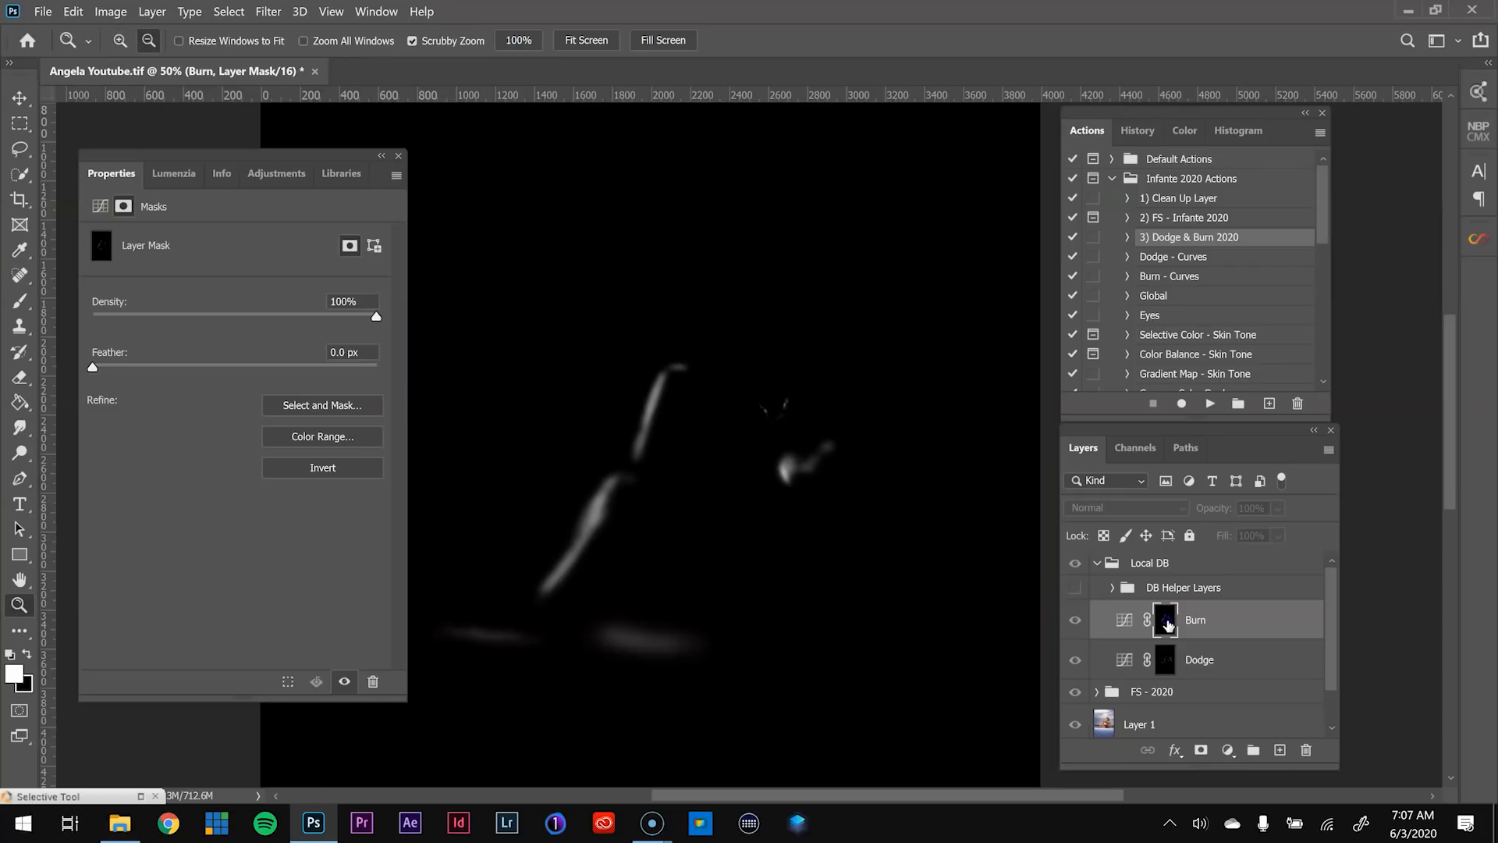
{"action": "left_click", "coordinate": [1167, 625], "text": "alt"}
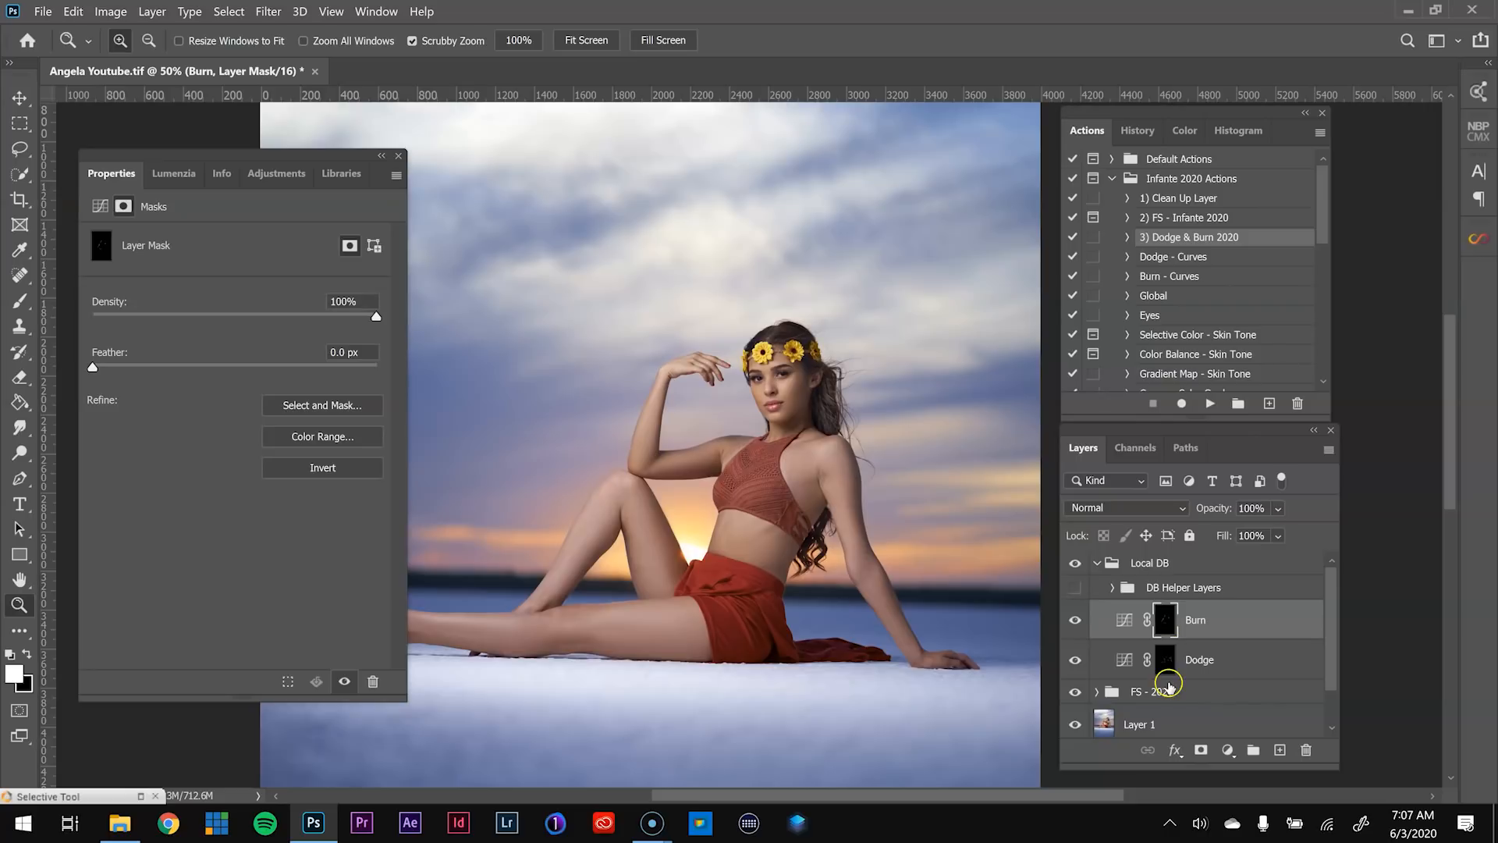
- On the Dodge layer's mask, lighten the dark blotches on the chest beside the armpit, varying the brush from size 35
{"action": "left_click", "coordinate": [1165, 659]}
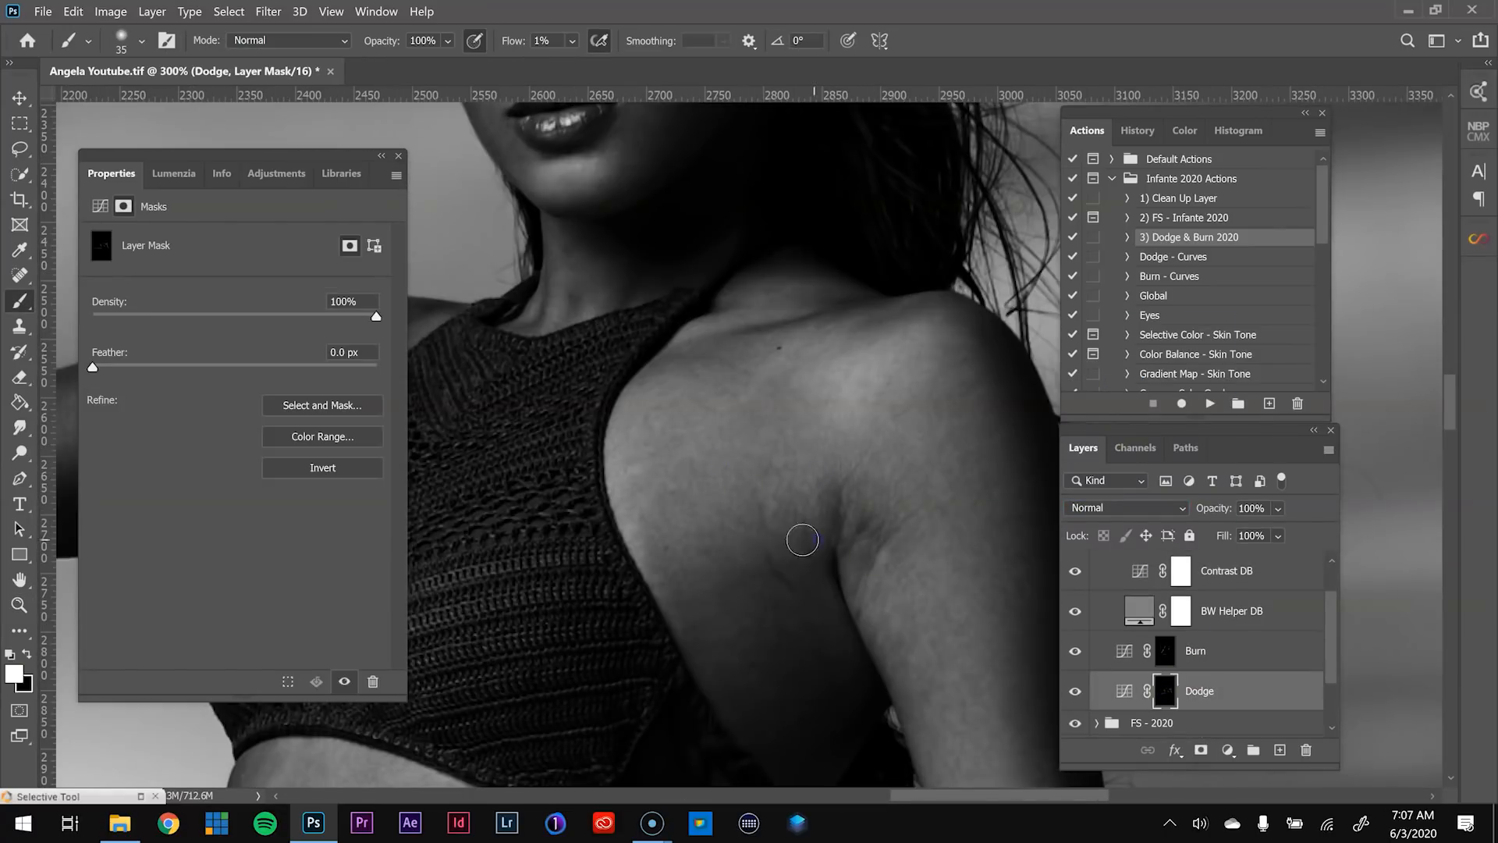
{"action": "key", "text": "bracketleft"}
{"action": "key", "text": "bracketleft"}
{"action": "key", "text": "bracketright"}
{"action": "key", "text": "bracketright"}
{"action": "key", "text": "bracketright"}
{"action": "key", "text": "bracketright"}
{"action": "key", "text": "bracketright"}
{"action": "key", "text": "bracketleft"}
{"action": "key", "text": "bracketleft"}
{"action": "key", "text": "bracketleft"}
{"action": "key", "text": "bracketleft"}
{"action": "key", "text": "bracketleft"}
{"action": "key", "text": "bracketleft"}
{"action": "key", "text": "bracketleft"}
{"action": "key", "text": "bracketleft"}
- Dodge the uneven dark blotches down the supporting arm, starting with a size 25 brush
{"action": "left_click_drag", "start_coordinate": [1046, 636], "coordinate": [855, 471]}
{"action": "key", "text": "bracketleft"}
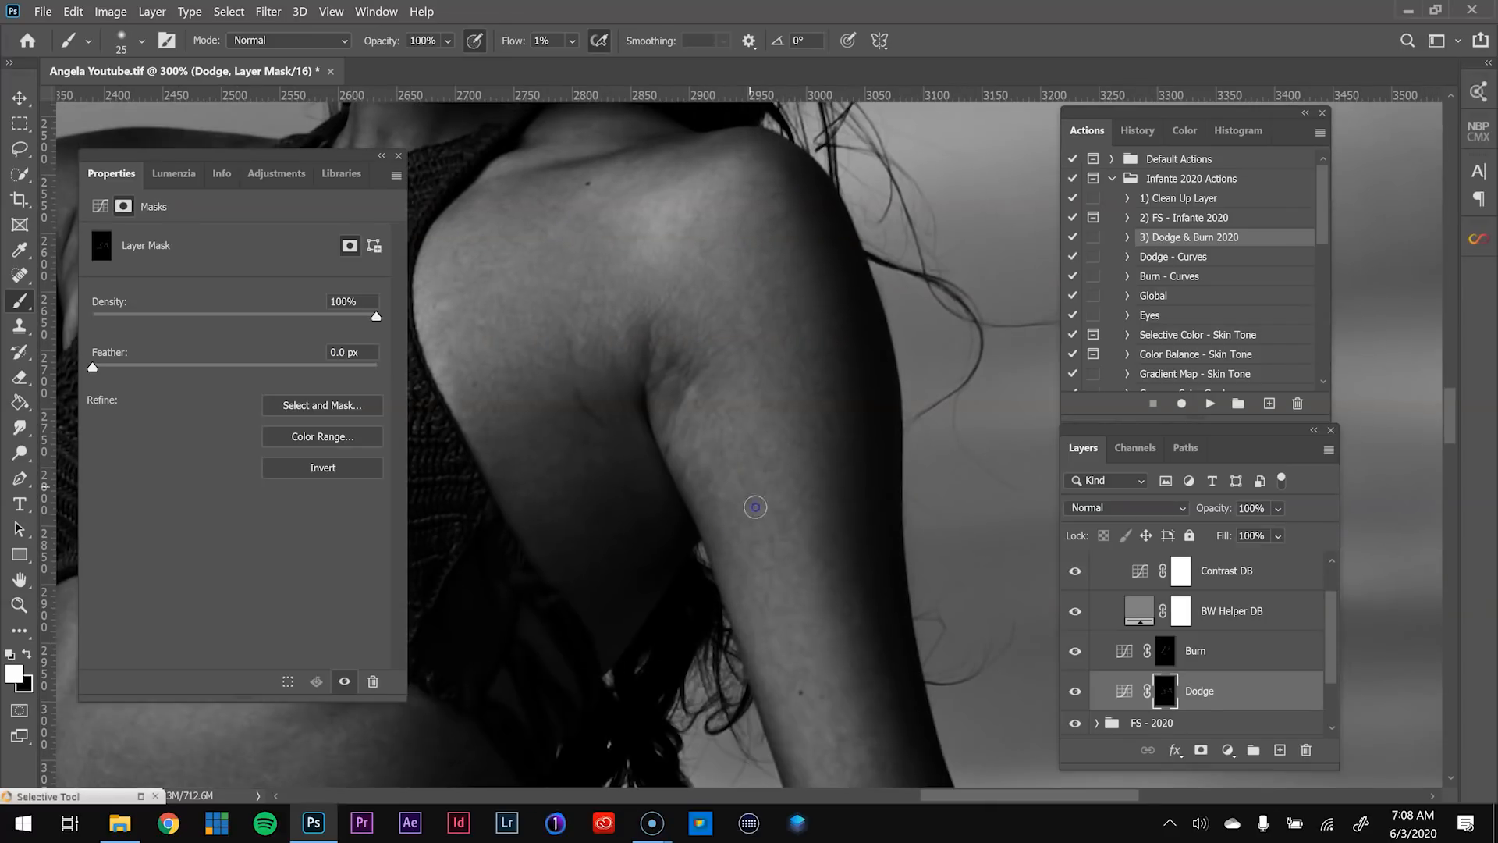
{"action": "left_click_drag", "start_coordinate": [866, 741], "coordinate": [760, 398]}
{"action": "left_click_drag", "start_coordinate": [819, 687], "coordinate": [702, 452]}
{"action": "left_click_drag", "start_coordinate": [795, 606], "coordinate": [870, 555]}
{"action": "key", "text": "bracketright"}
{"action": "key", "text": "bracketright"}
{"action": "key", "text": "bracketright"}
{"action": "key", "text": "bracketright"}
{"action": "key", "text": "bracketright"}
{"action": "key", "text": "bracketright"}
- Dodge the dark skin on the narrower cheek, beneath the eye beside the raised hand, with a size 30 brush
{"action": "mouse_move", "coordinate": [468, 156]}
{"action": "left_mouse_down"}
{"action": "mouse_move", "coordinate": [875, 500]}
{"action": "mouse_move", "coordinate": [956, 741]}
{"action": "left_mouse_up"}
{"action": "key", "text": "bracketleft"}
{"action": "key", "text": "bracketleft"}
{"action": "key", "text": "bracketleft"}
{"action": "key", "text": "bracketleft"}
{"action": "key", "text": "bracketleft"}
{"action": "key", "text": "bracketleft"}
{"action": "left_click_drag", "start_coordinate": [794, 357], "coordinate": [555, 612]}
{"action": "left_click_drag", "start_coordinate": [977, 425], "coordinate": [688, 446]}
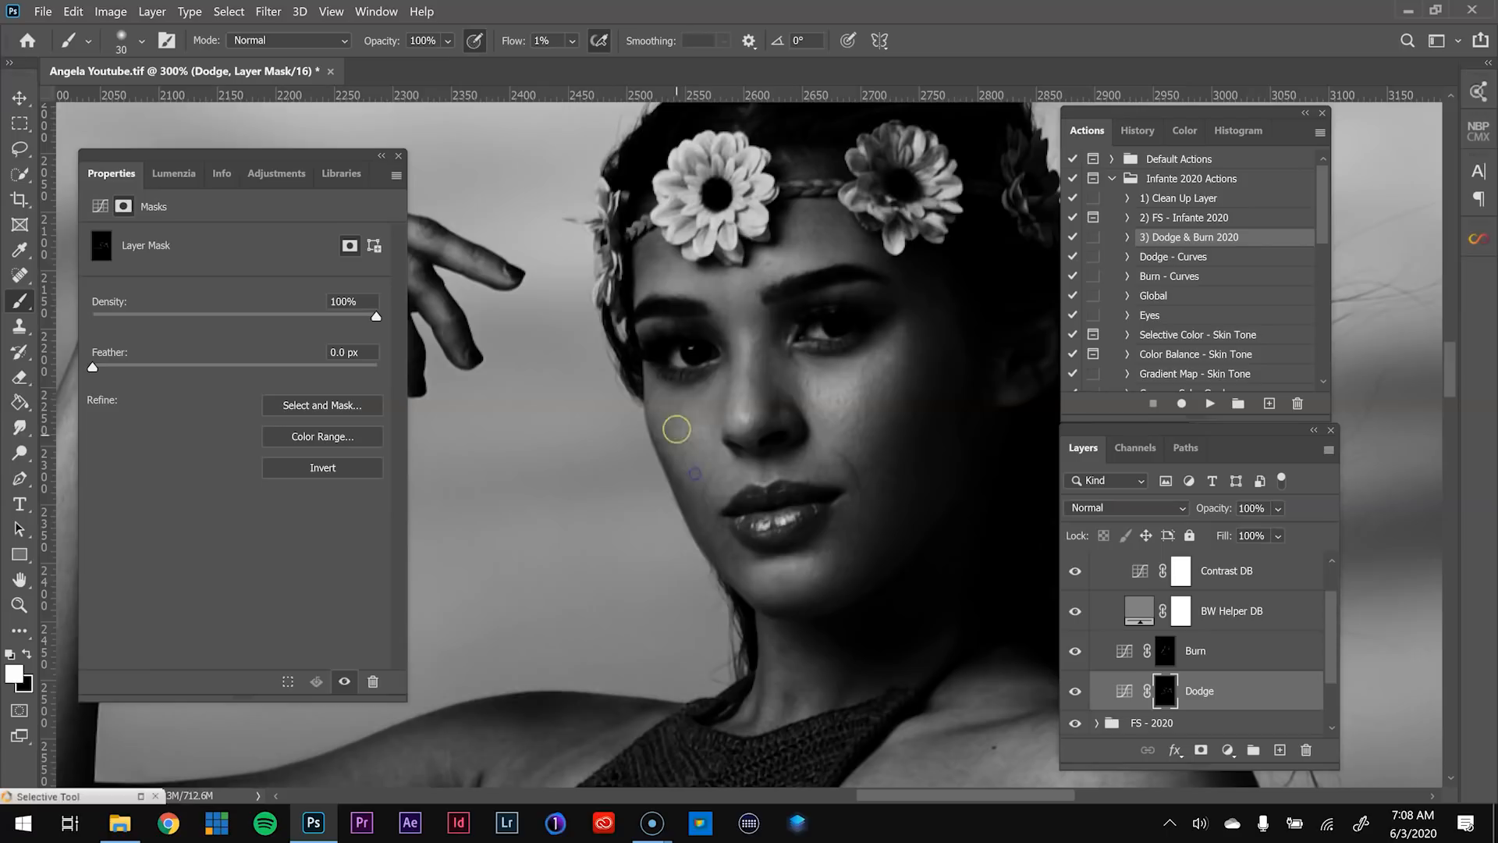
- Dodge the dark patches on the broader cheek beneath the eye, with brush sizes 30 to 35
{"action": "key", "text": "bracketright"}
{"action": "key", "text": "bracketleft"}
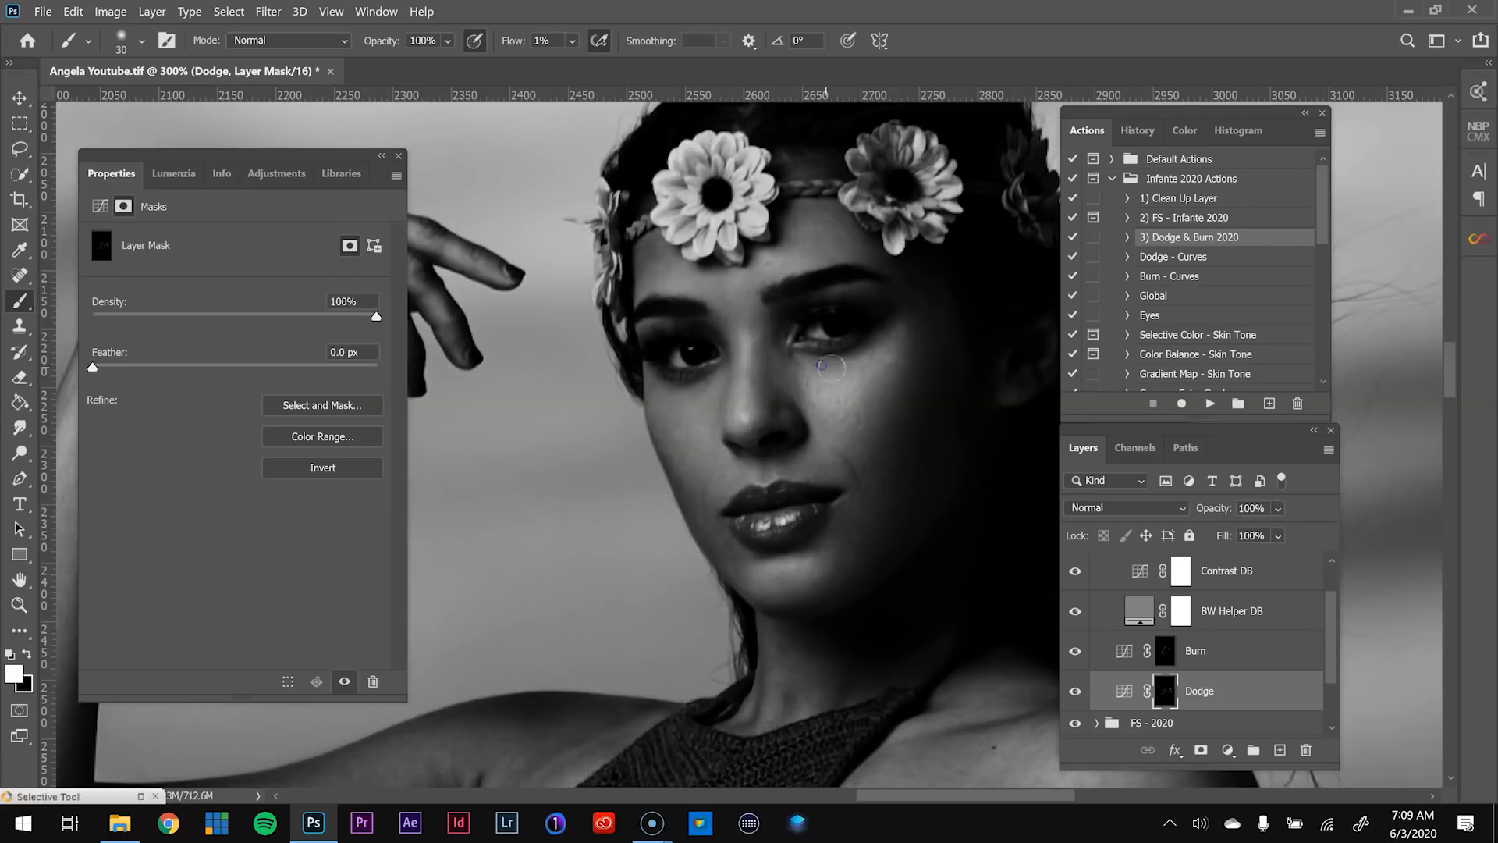
{"action": "key", "text": "alt+bracketright"}
{"action": "key", "text": "alt+bracketleft"}
{"action": "key", "text": "bracketleft"}
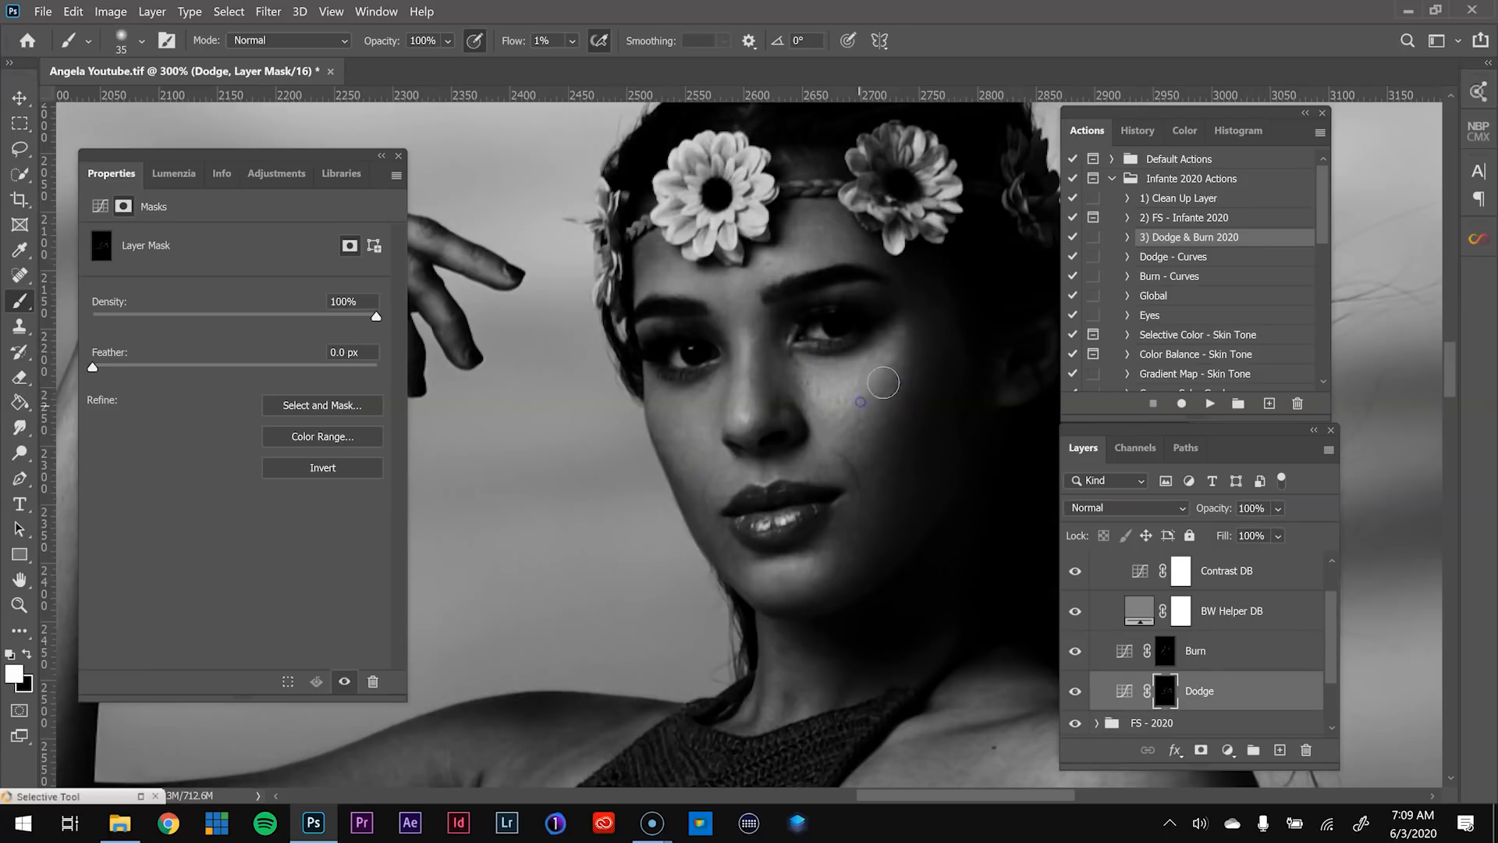
- Dodge the uneven dark areas on the thigh of the bent leg, enlarging the brush to size 80 to 90
{"action": "key", "text": "ctrl+minus"}
{"action": "key", "text": "ctrl+minus"}
{"action": "left_click_drag", "start_coordinate": [558, 722], "coordinate": [909, 425]}
{"action": "key", "text": "bracketright"}
{"action": "key", "text": "bracketright"}
{"action": "key", "text": "bracketright"}
{"action": "key", "text": "bracketright"}
{"action": "key", "text": "bracketright"}
{"action": "key", "text": "bracketright"}
{"action": "key", "text": "bracketright"}
{"action": "key", "text": "bracketright"}
{"action": "key", "text": "bracketright"}
{"action": "key", "text": "bracketright"}
{"action": "key", "text": "bracketright"}
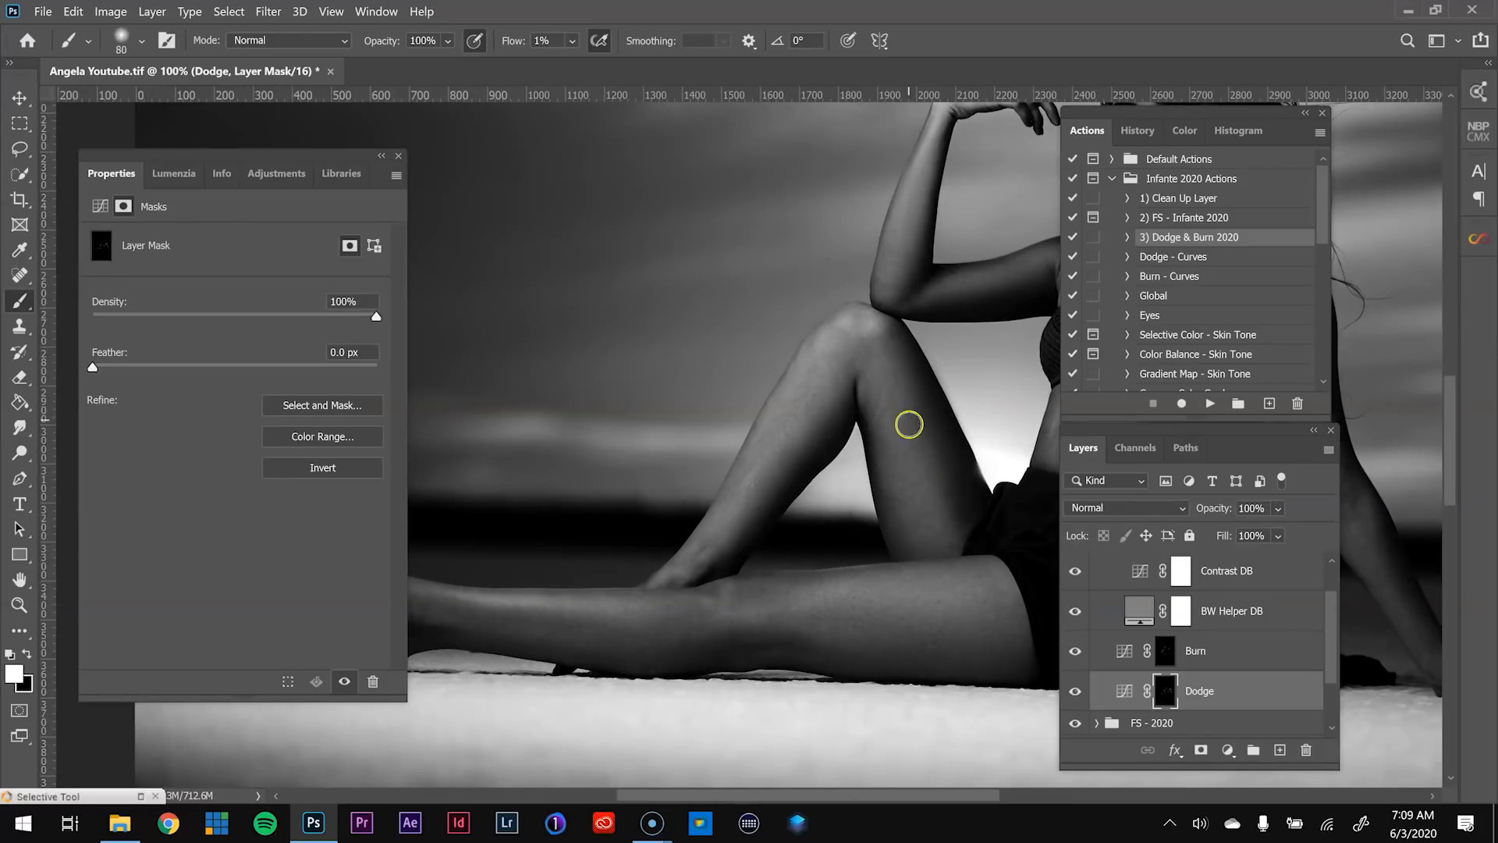
{"action": "key", "text": "ctrl+plus"}
{"action": "key", "text": "ctrl+minus"}
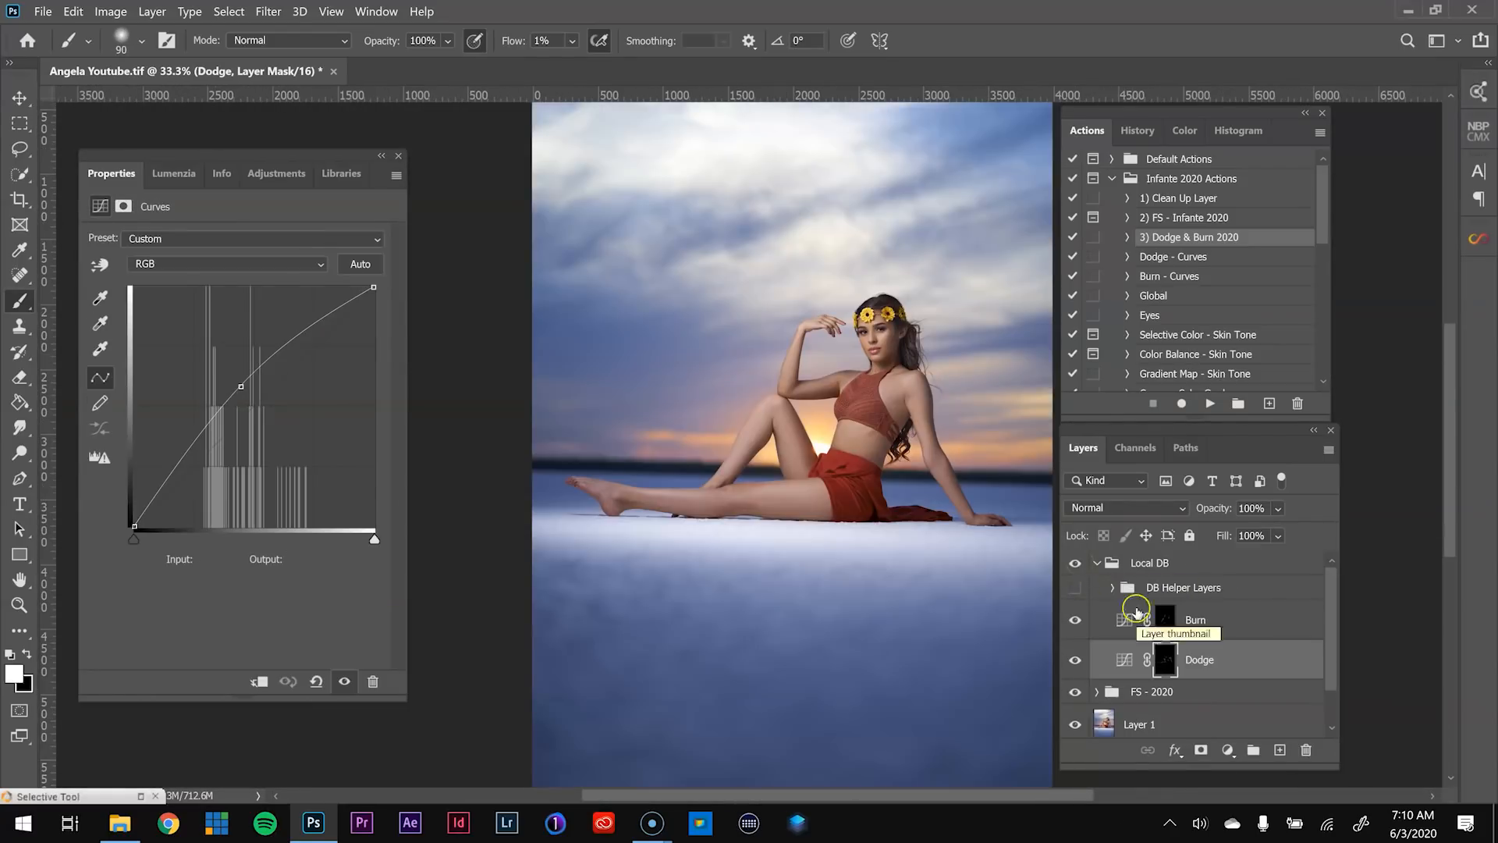
- Compare the image with and without the Local DB group, and the finished layers against the Background alone
{"action": "left_click", "coordinate": [1078, 567]}
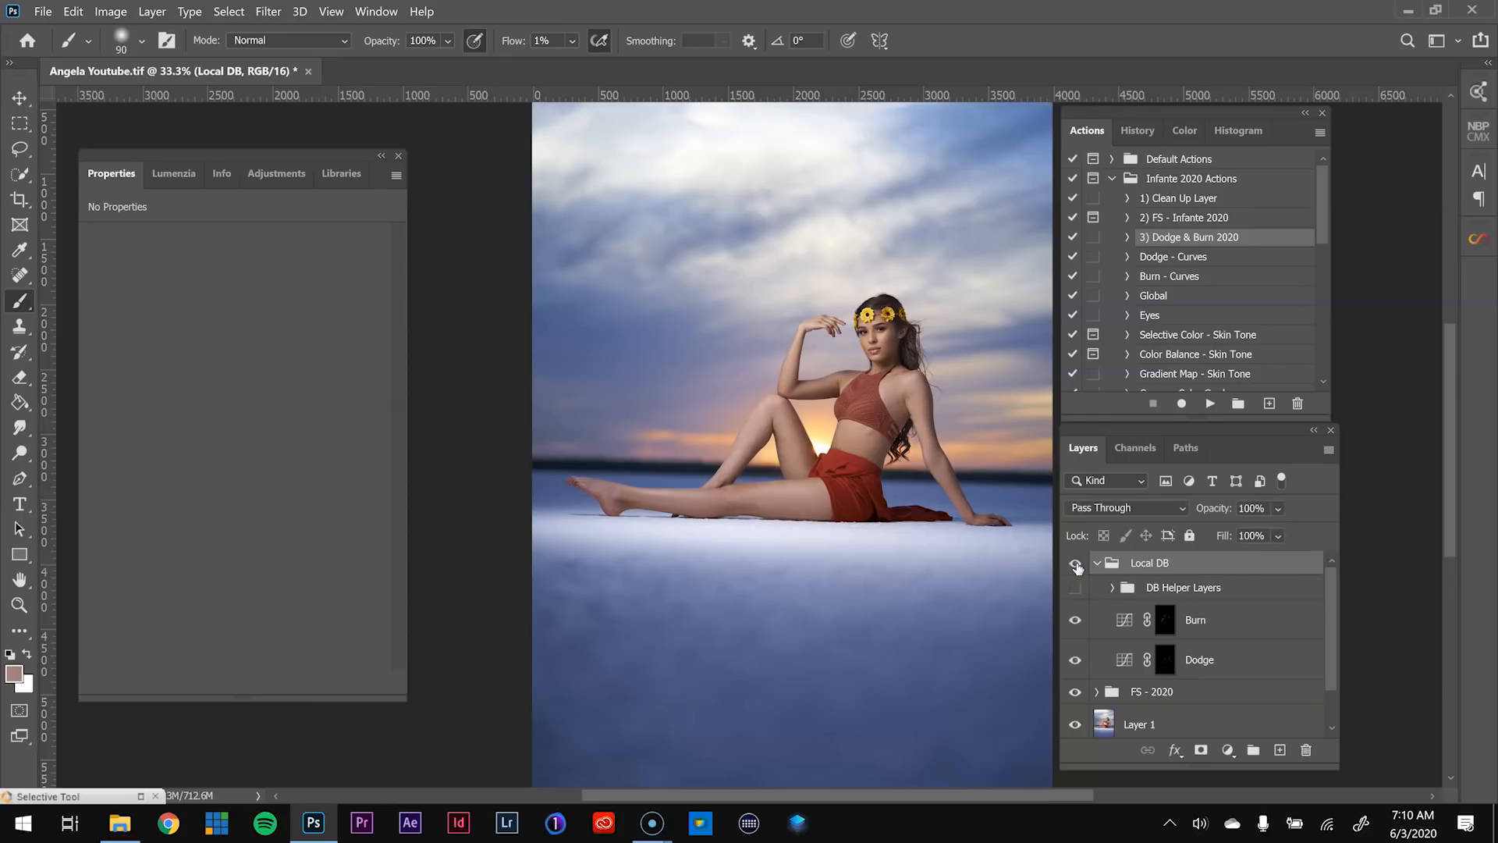
{"action": "key", "text": "z"}
{"action": "left_click", "coordinate": [846, 307]}
{"action": "left_click_drag", "start_coordinate": [948, 438], "coordinate": [911, 437]}
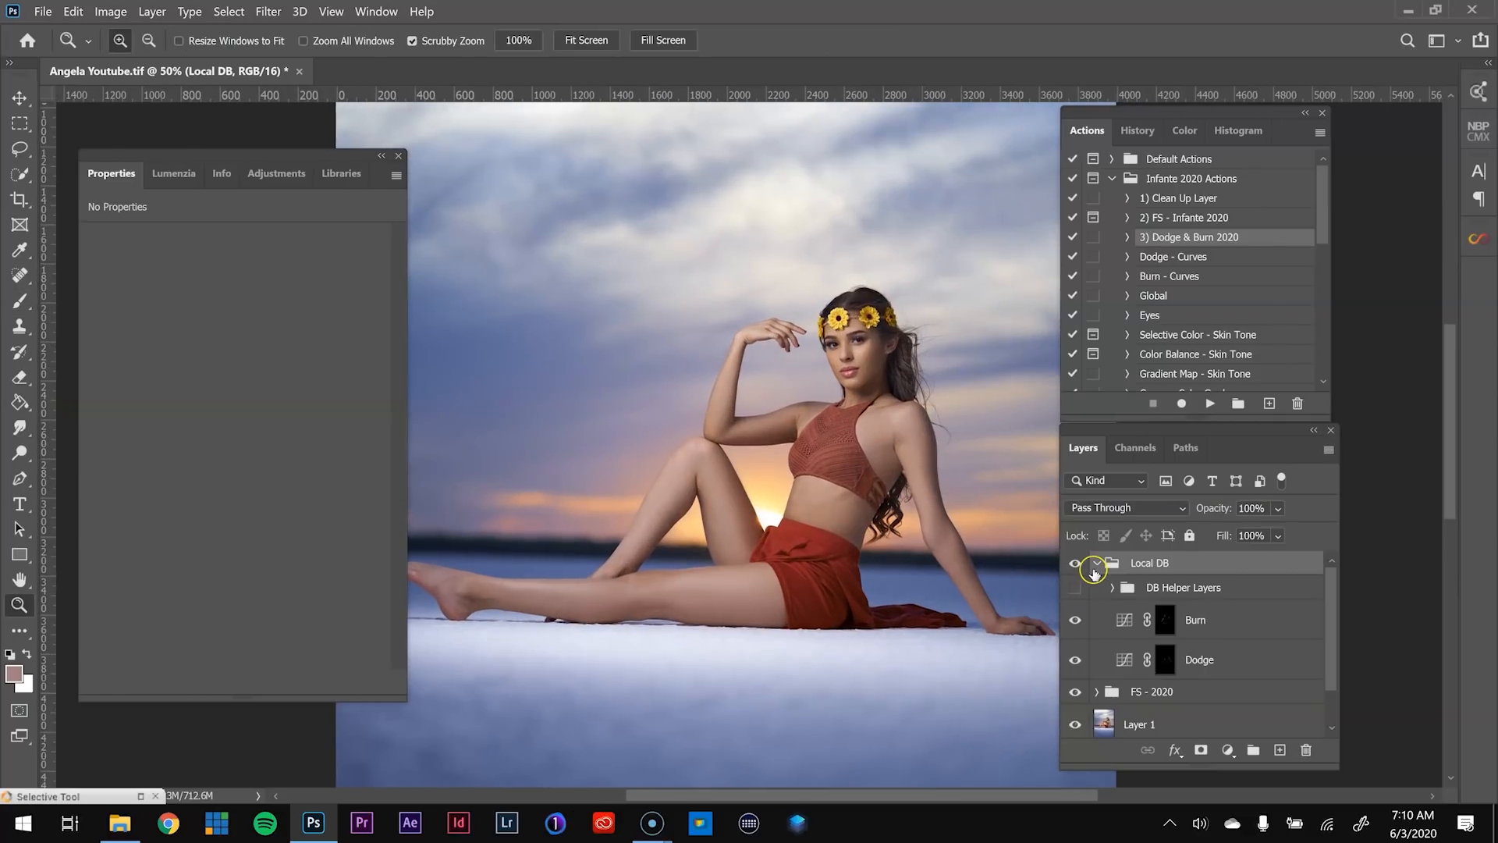
{"action": "left_click", "coordinate": [1095, 563]}
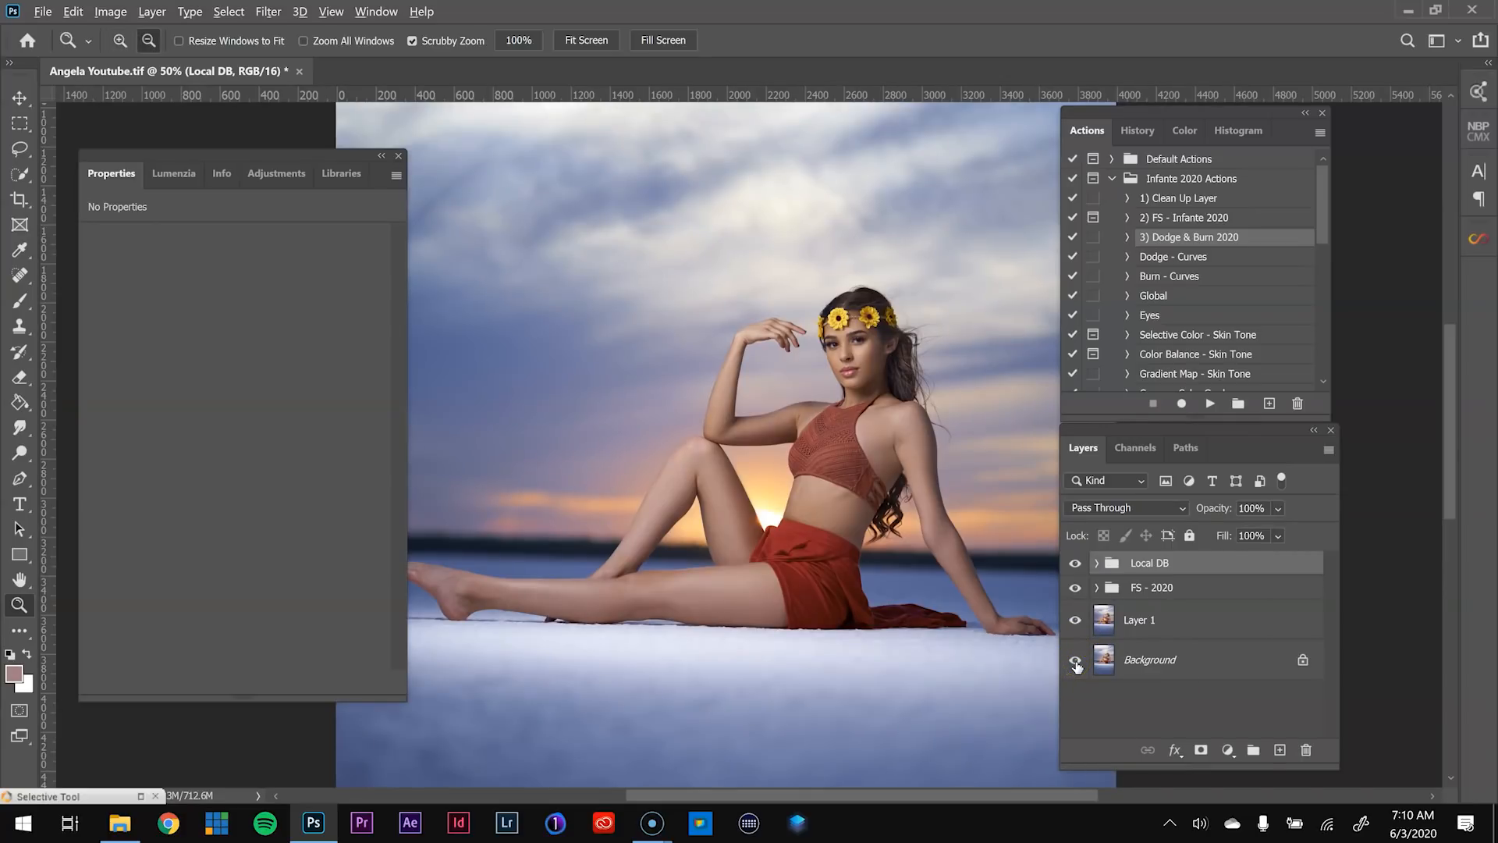
{"action": "left_click", "coordinate": [1076, 662], "text": "alt"}
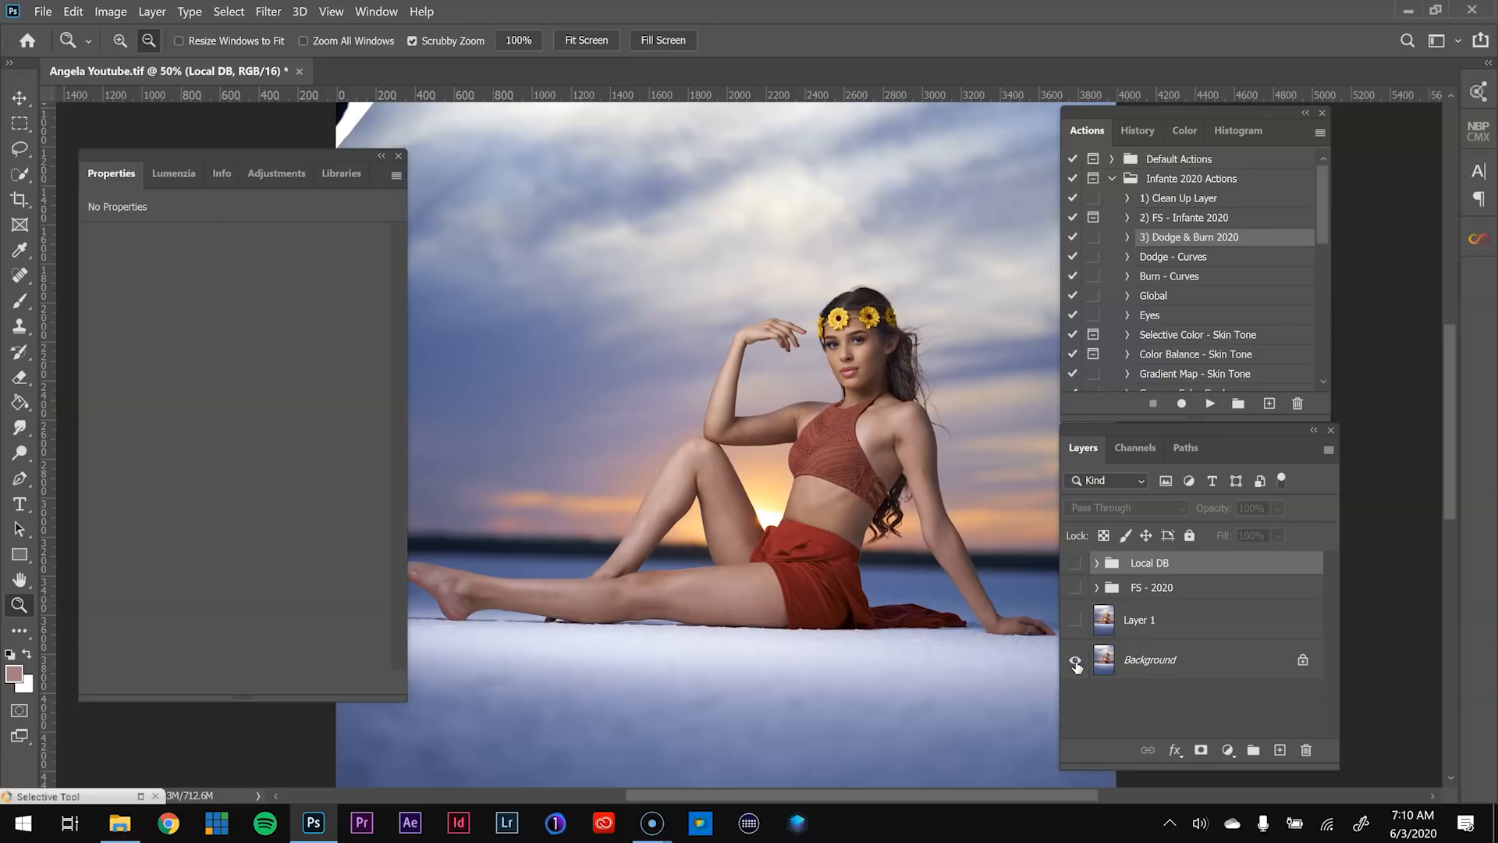
{"action": "left_click", "coordinate": [1076, 663], "text": "alt"}
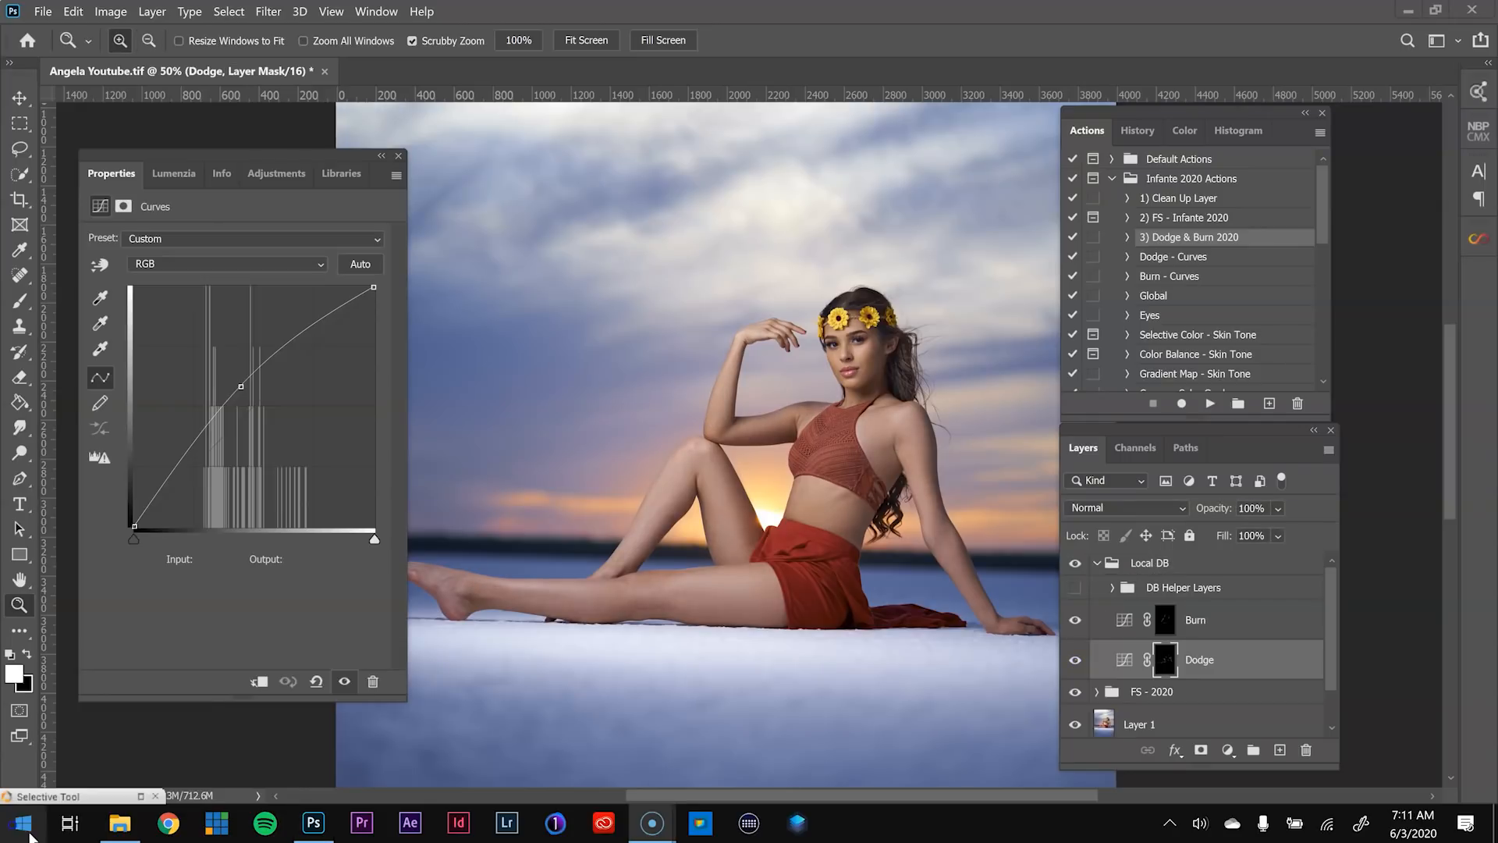
- Compare the torso and arm with the Dodge layer hidden and shown
{"action": "left_click", "coordinate": [900, 441]}
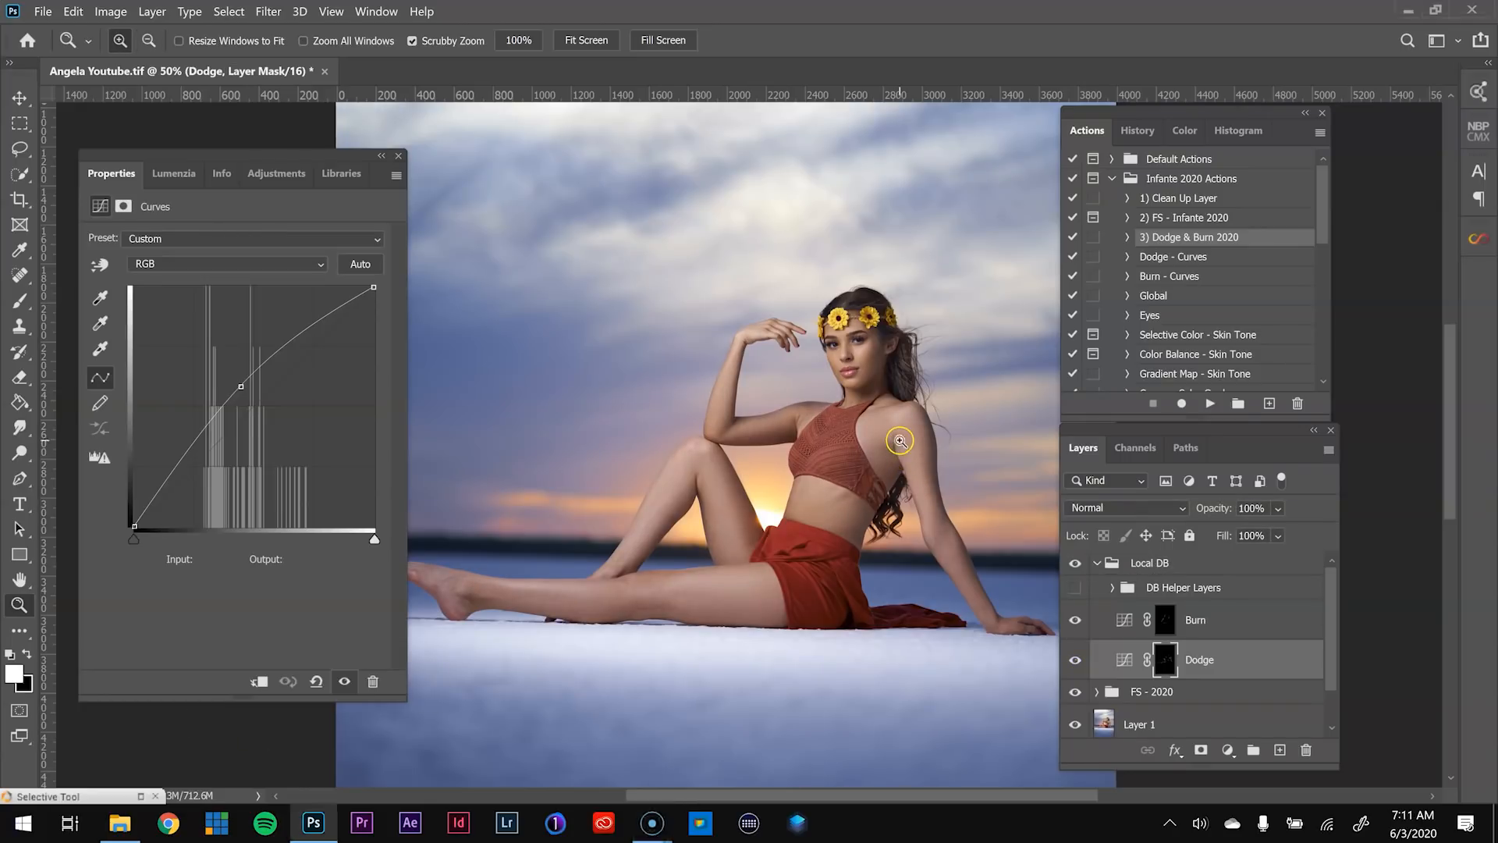
{"action": "left_click", "coordinate": [898, 445]}
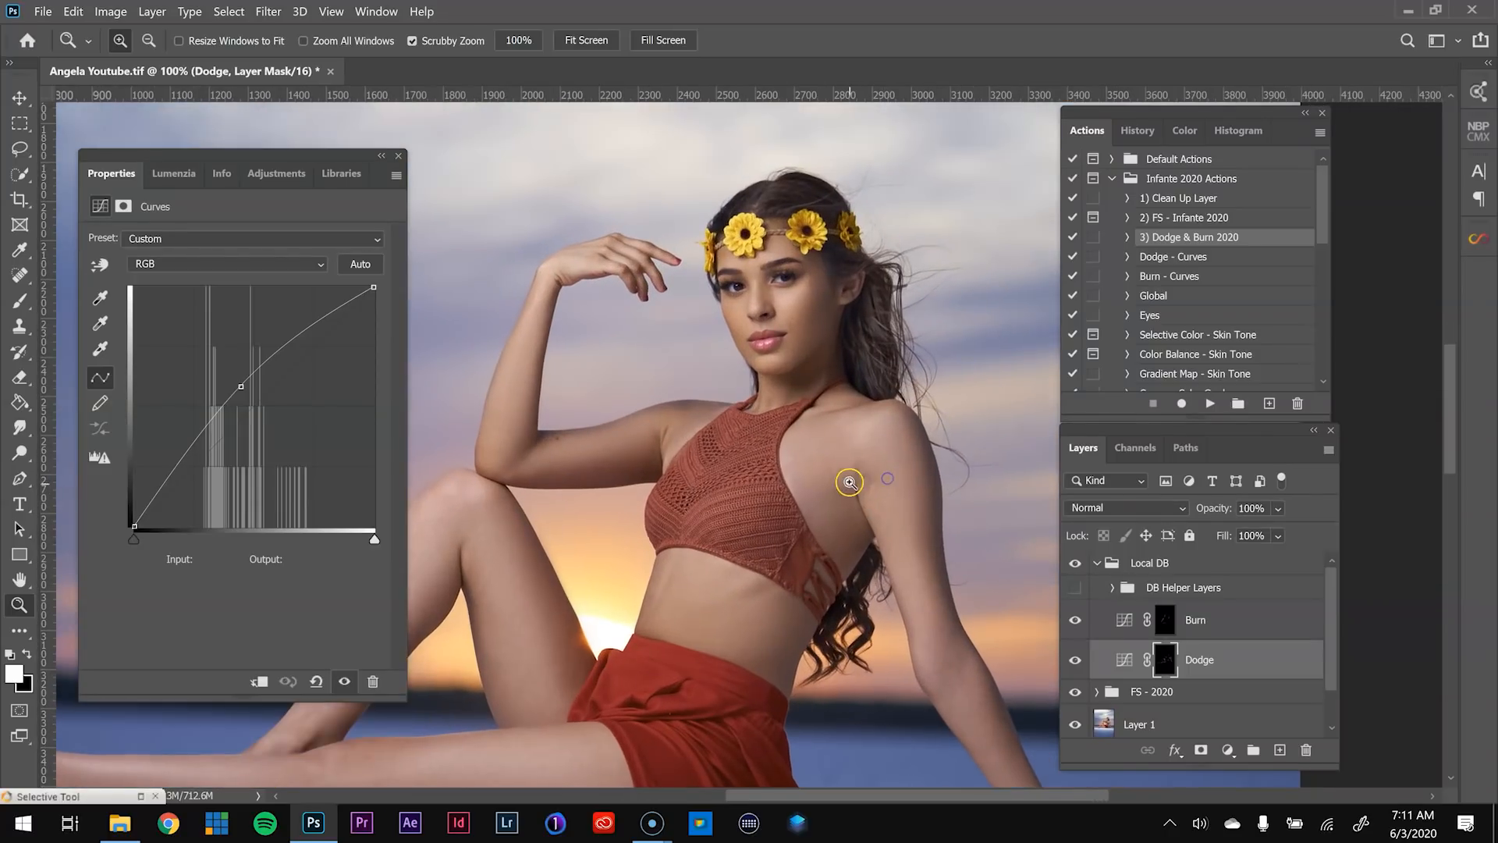
{"action": "left_click", "coordinate": [1074, 661]}
{"action": "left_click", "coordinate": [1076, 662]}
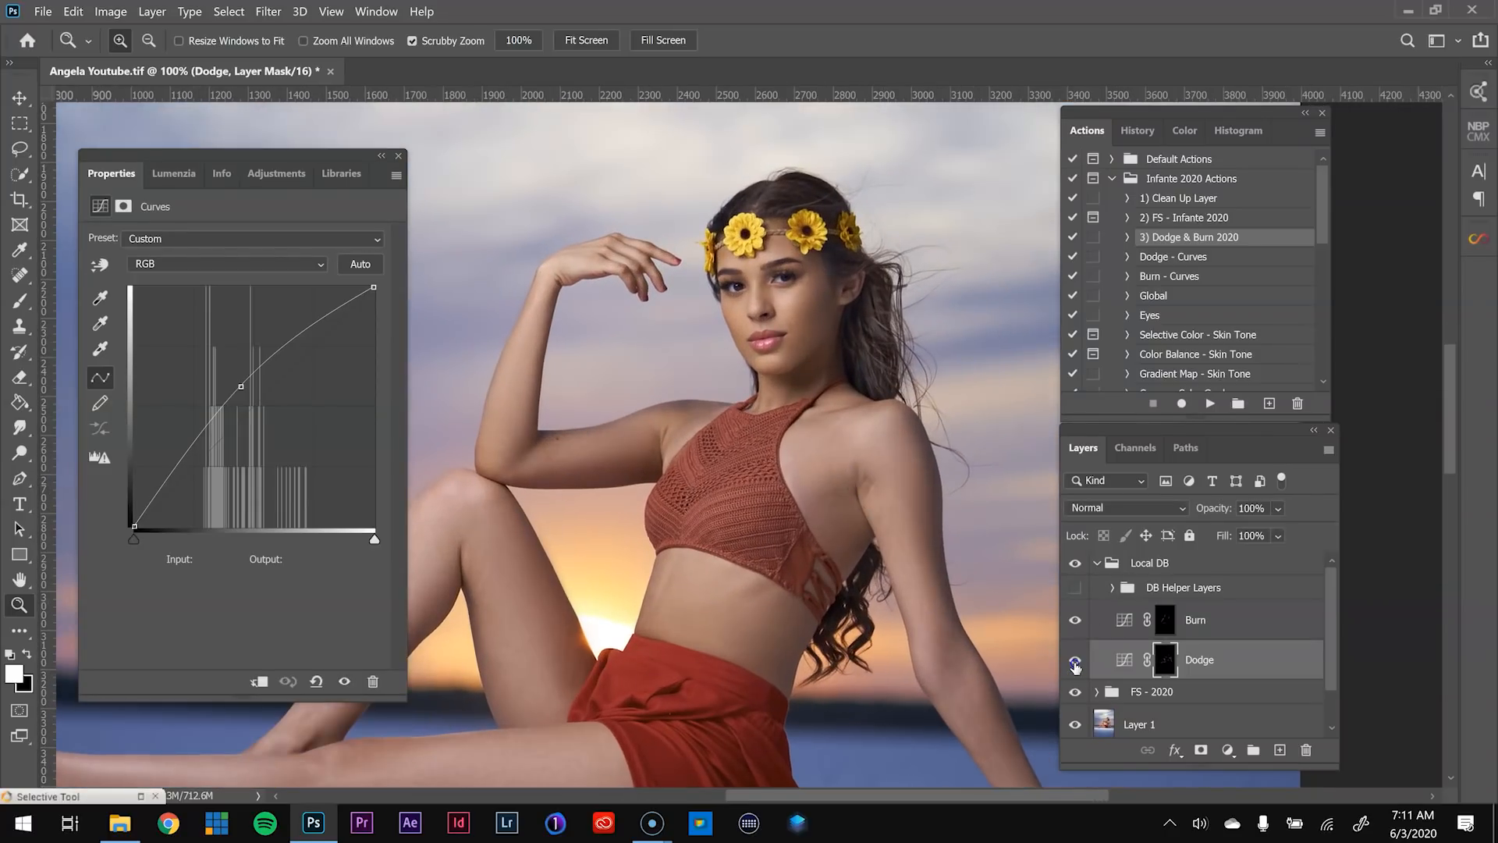
{"action": "left_click", "coordinate": [1076, 664]}
{"action": "left_click", "coordinate": [1077, 661]}
- On the Dodge layer's mask, paint black over the skin below the armpit with a size 175 brush
{"action": "left_click", "coordinate": [1164, 659]}
{"action": "left_click", "coordinate": [897, 505]}
{"action": "left_click", "coordinate": [897, 506]}
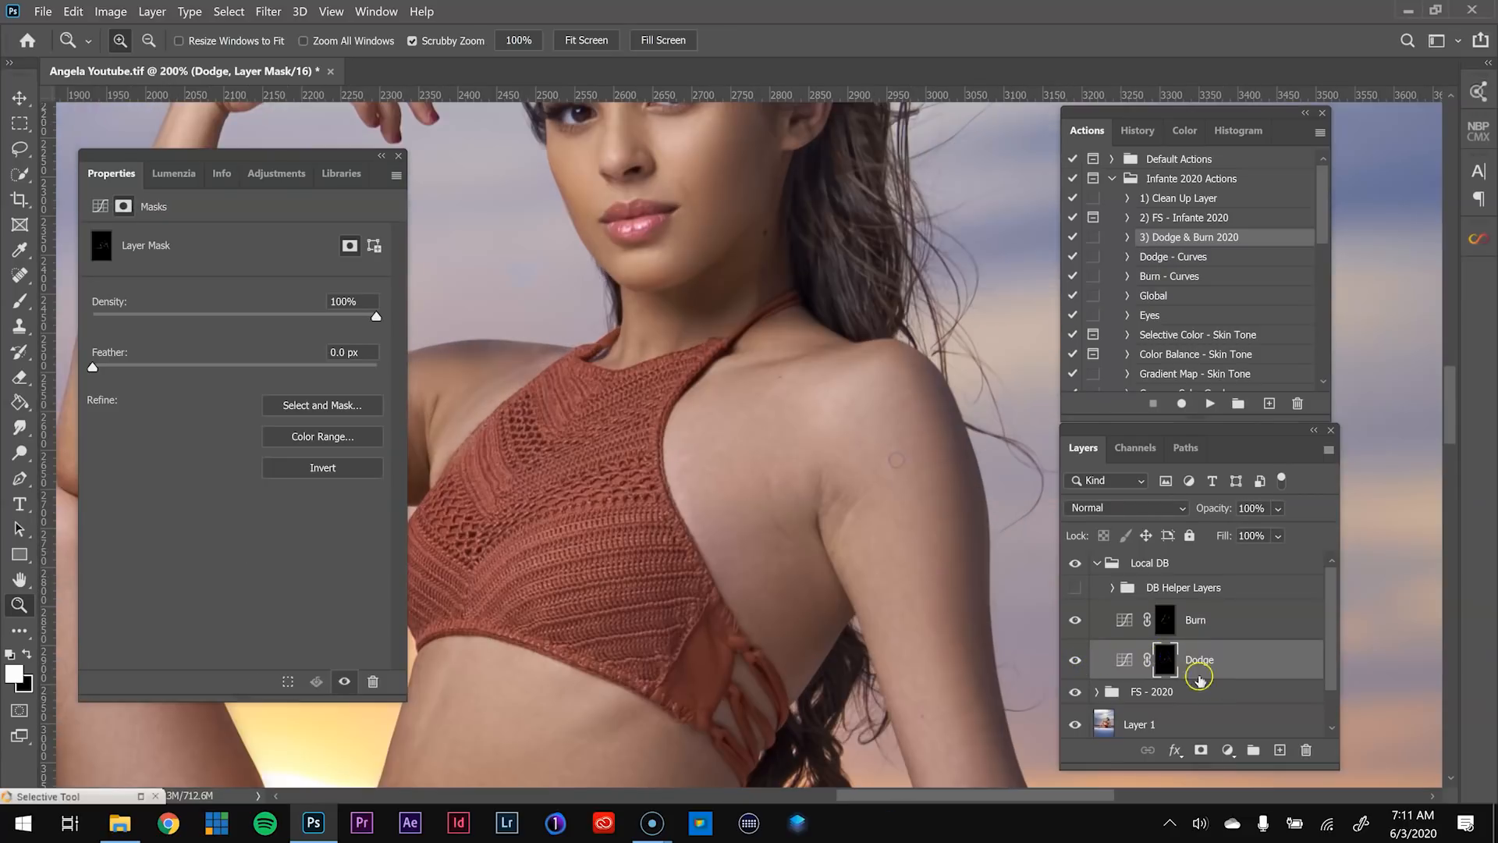
{"action": "key", "text": "b"}
{"action": "key", "text": "x"}
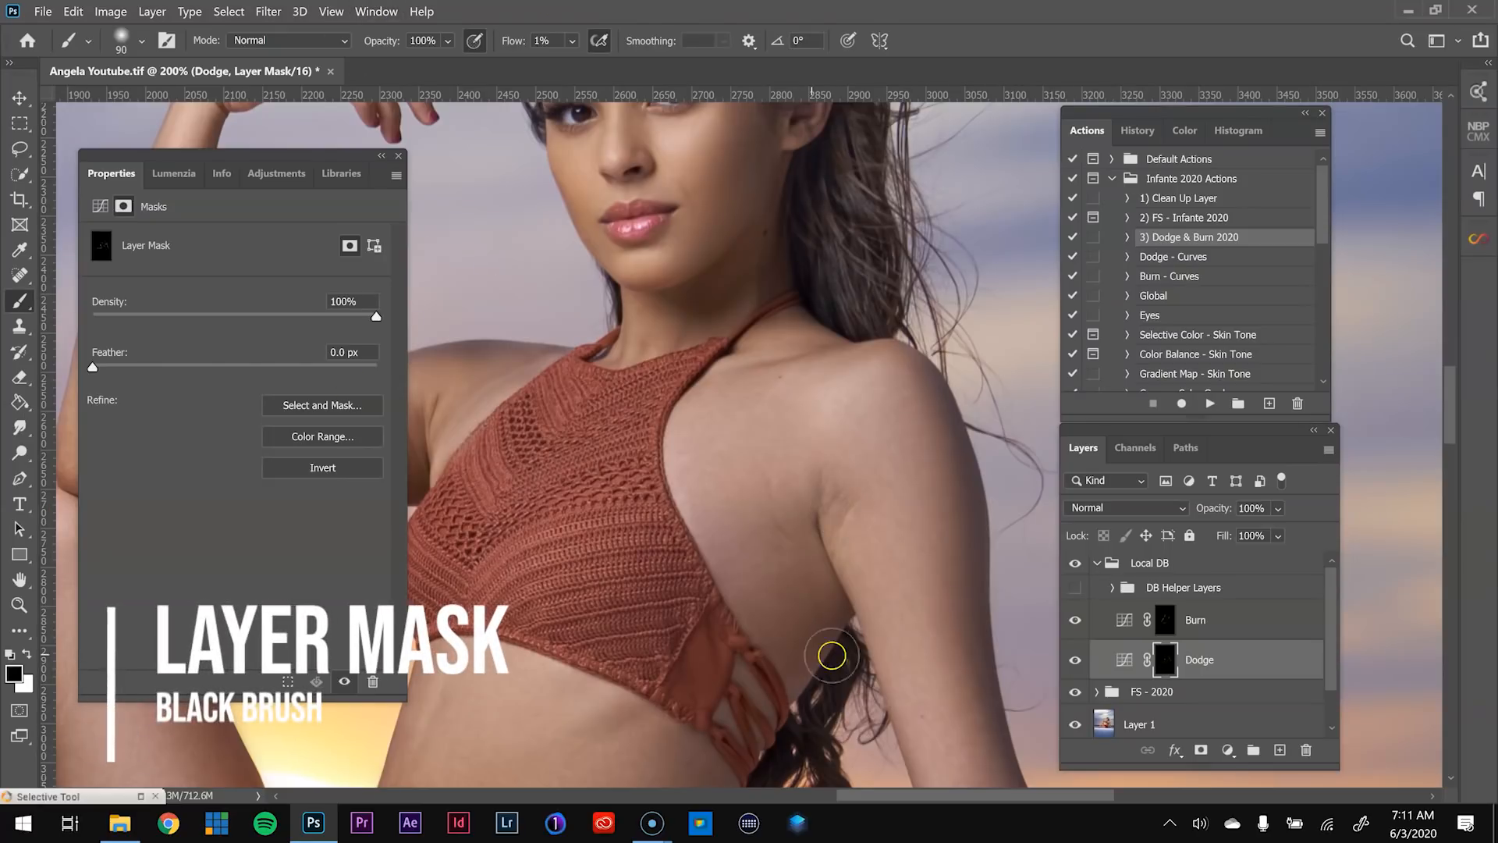
{"action": "key", "text": "bracketright"}
{"action": "key", "text": "bracketright"}
{"action": "key", "text": "bracketright"}
{"action": "key", "text": "bracketright"}
{"action": "mouse_move", "coordinate": [804, 563]}
{"action": "left_mouse_down"}
{"action": "mouse_move", "coordinate": [823, 530]}
{"action": "mouse_move", "coordinate": [796, 570]}
{"action": "mouse_move", "coordinate": [826, 536]}
{"action": "mouse_move", "coordinate": [777, 547]}
{"action": "left_mouse_up"}
- Raise the brush flow to 24% and paint away more of the dodging around the armpit and side of the chest
{"action": "left_click", "coordinate": [572, 41]}
{"action": "left_click_drag", "start_coordinate": [578, 63], "coordinate": [600, 63]}
{"action": "mouse_move", "coordinate": [801, 545]}
{"action": "left_mouse_down"}
{"action": "mouse_move", "coordinate": [825, 535]}
{"action": "mouse_move", "coordinate": [805, 536]}
{"action": "mouse_move", "coordinate": [823, 578]}
{"action": "mouse_move", "coordinate": [852, 477]}
{"action": "left_mouse_up"}
{"action": "key", "text": "ctrl+minus"}
{"action": "key", "text": "ctrl+minus"}
{"action": "key", "text": "ctrl+minus"}
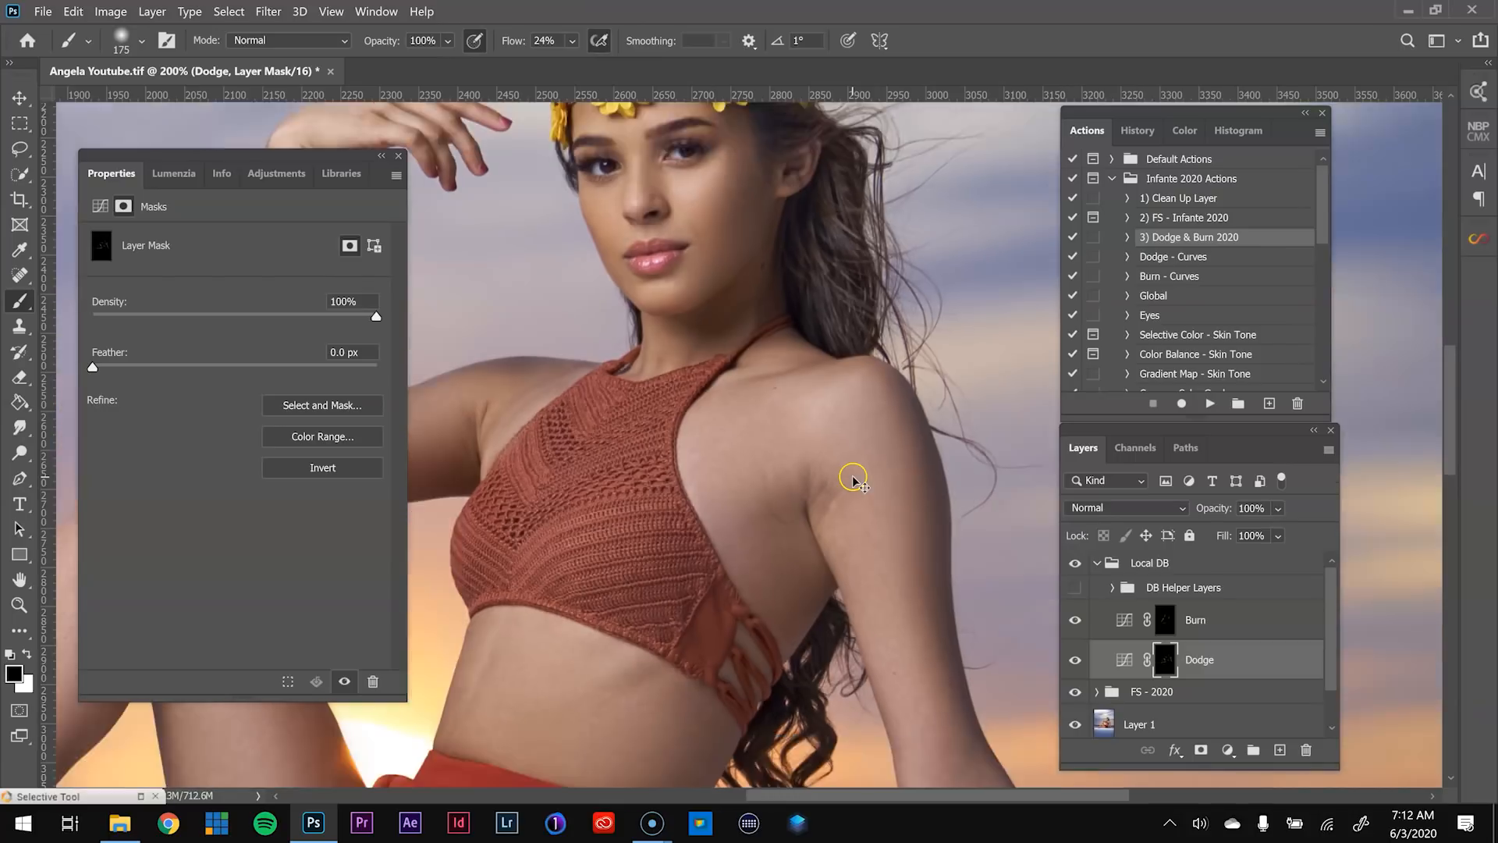
{"action": "key", "text": "ctrl+minus"}
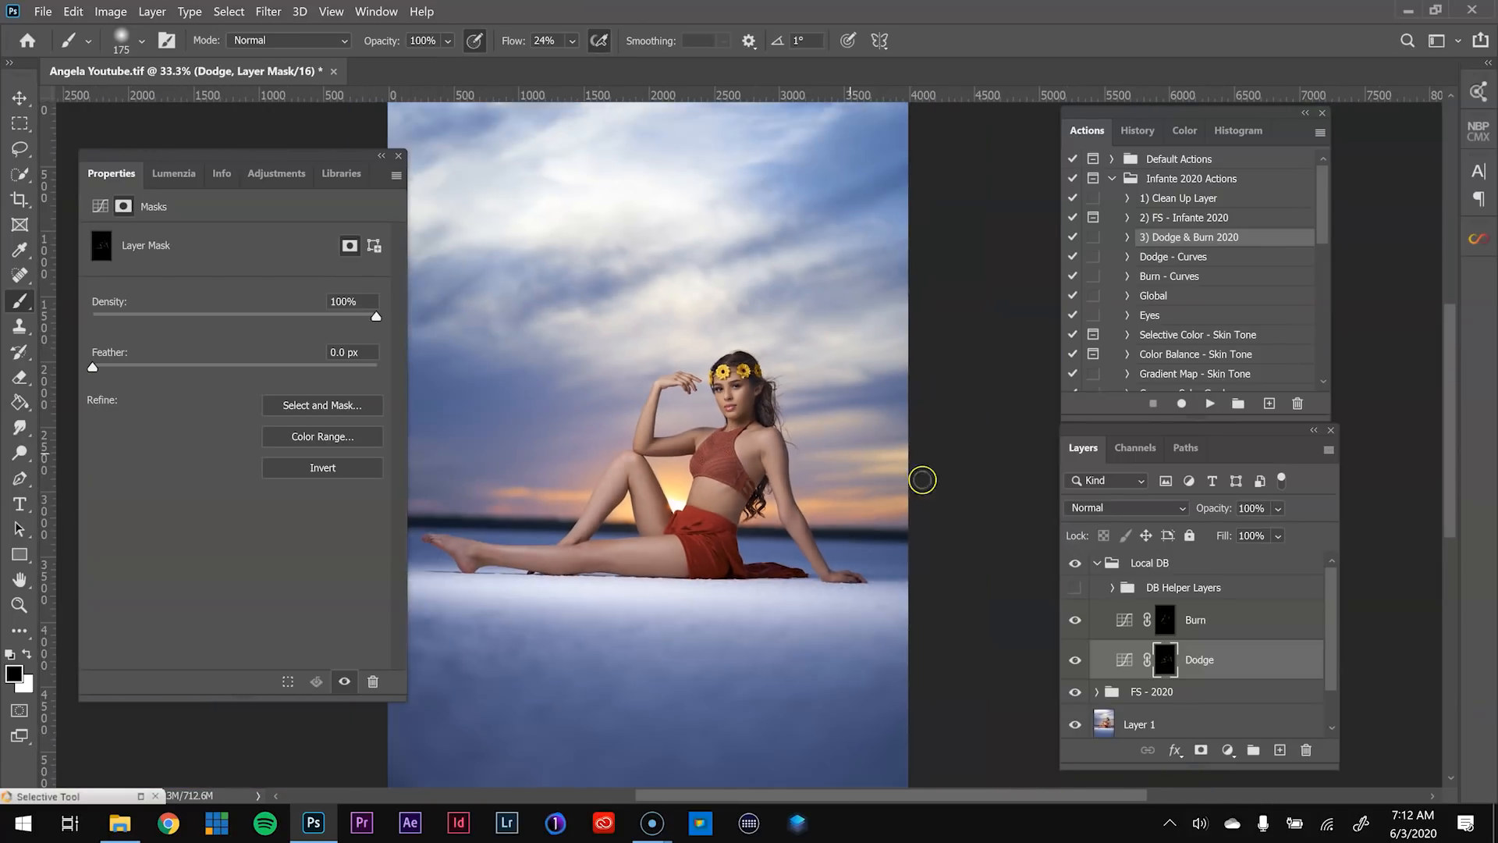
- Add a second Dodge curves layer above the Burn layer with the Dodge - Curves action
{"action": "left_click", "coordinate": [1219, 629]}
{"action": "left_click", "coordinate": [1214, 256]}
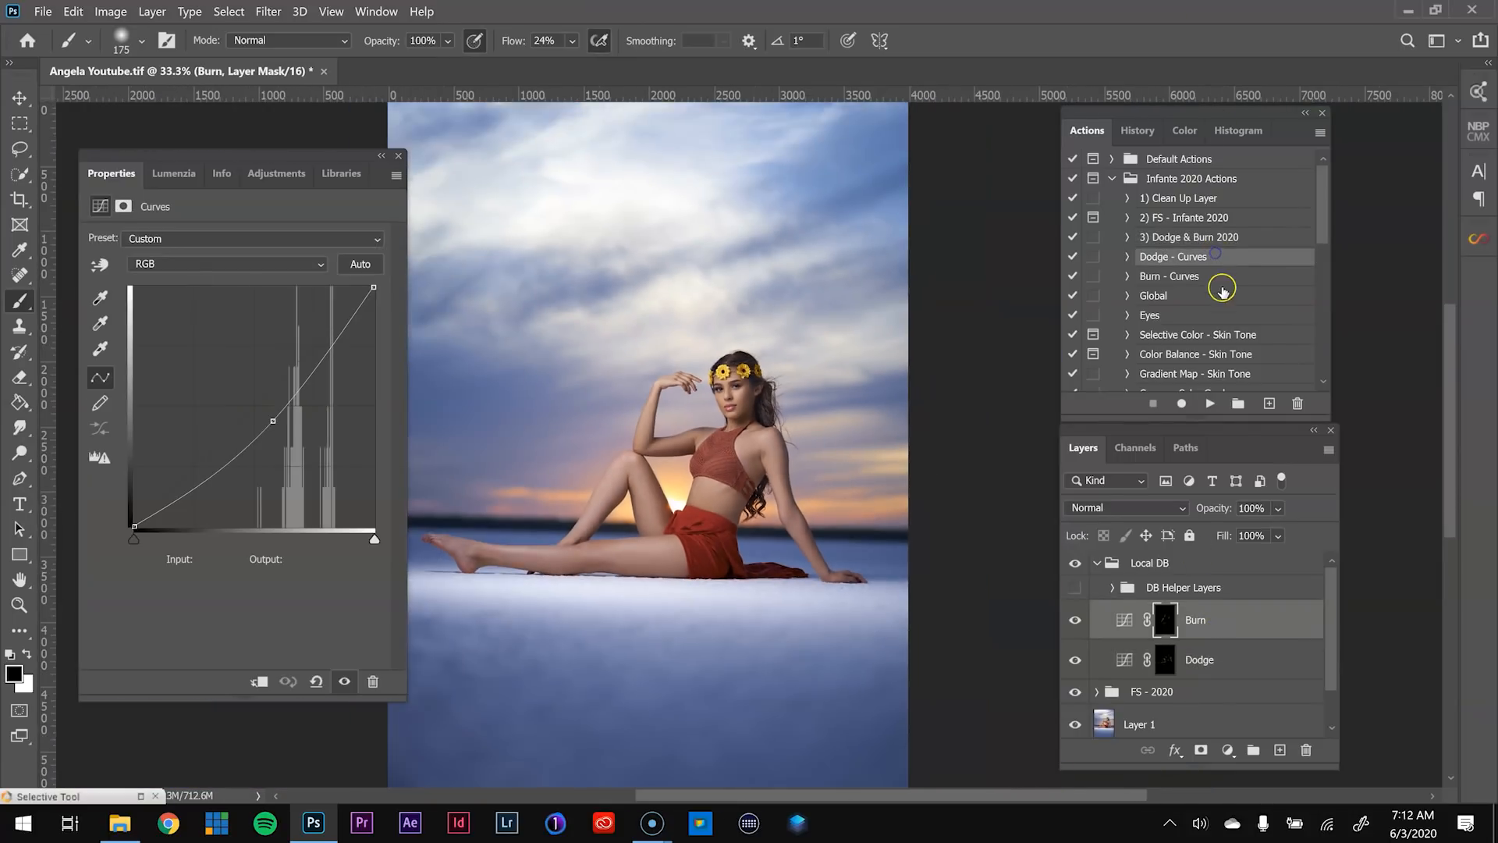
{"action": "left_click", "coordinate": [1211, 403]}
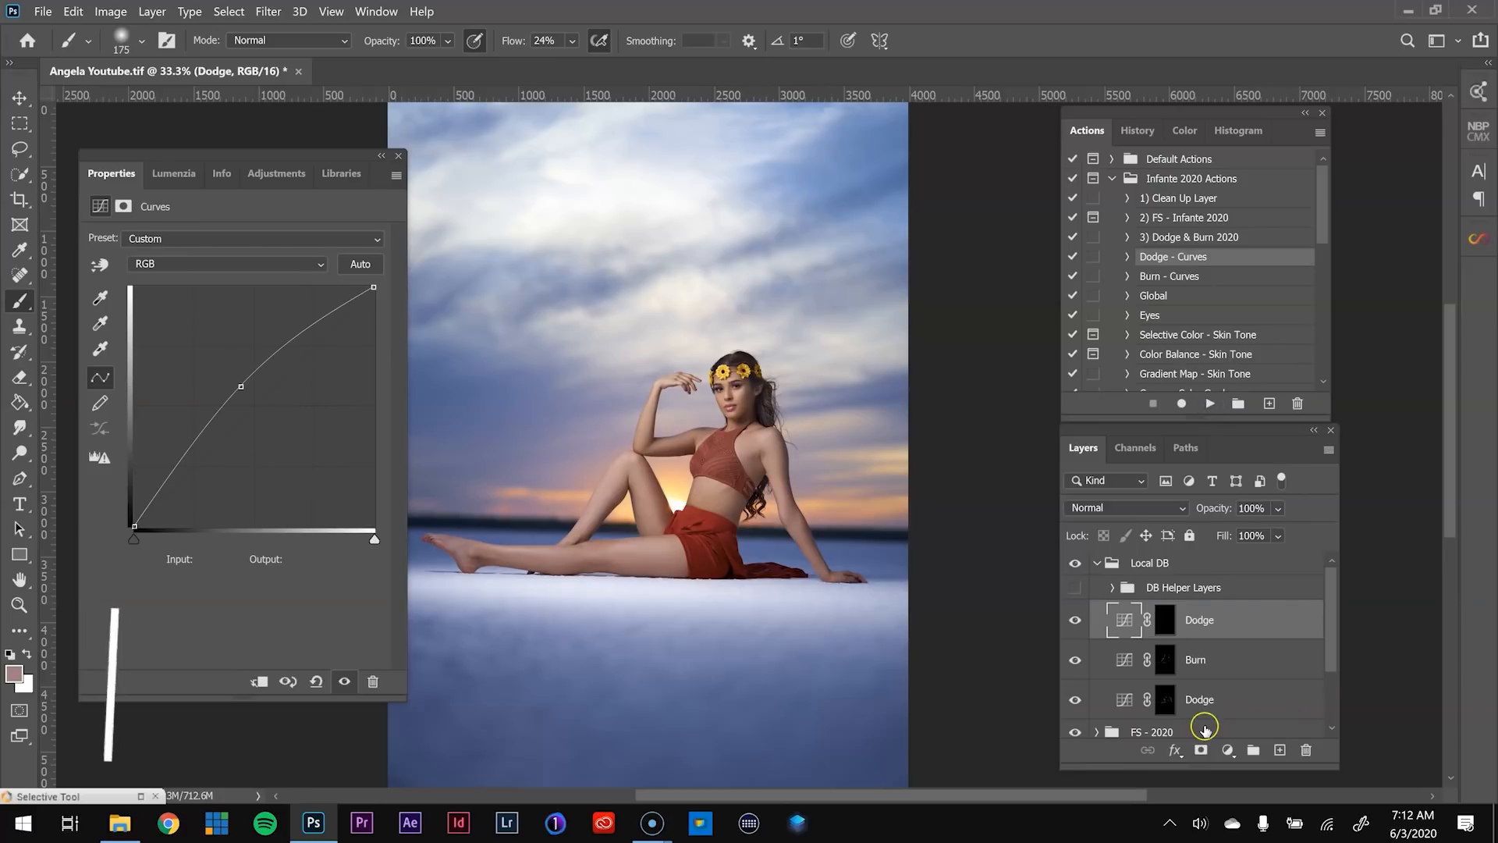
- Examine the original lower Dodge layer's mask on its own, and return to the normal image view
{"action": "left_click", "coordinate": [1188, 708]}
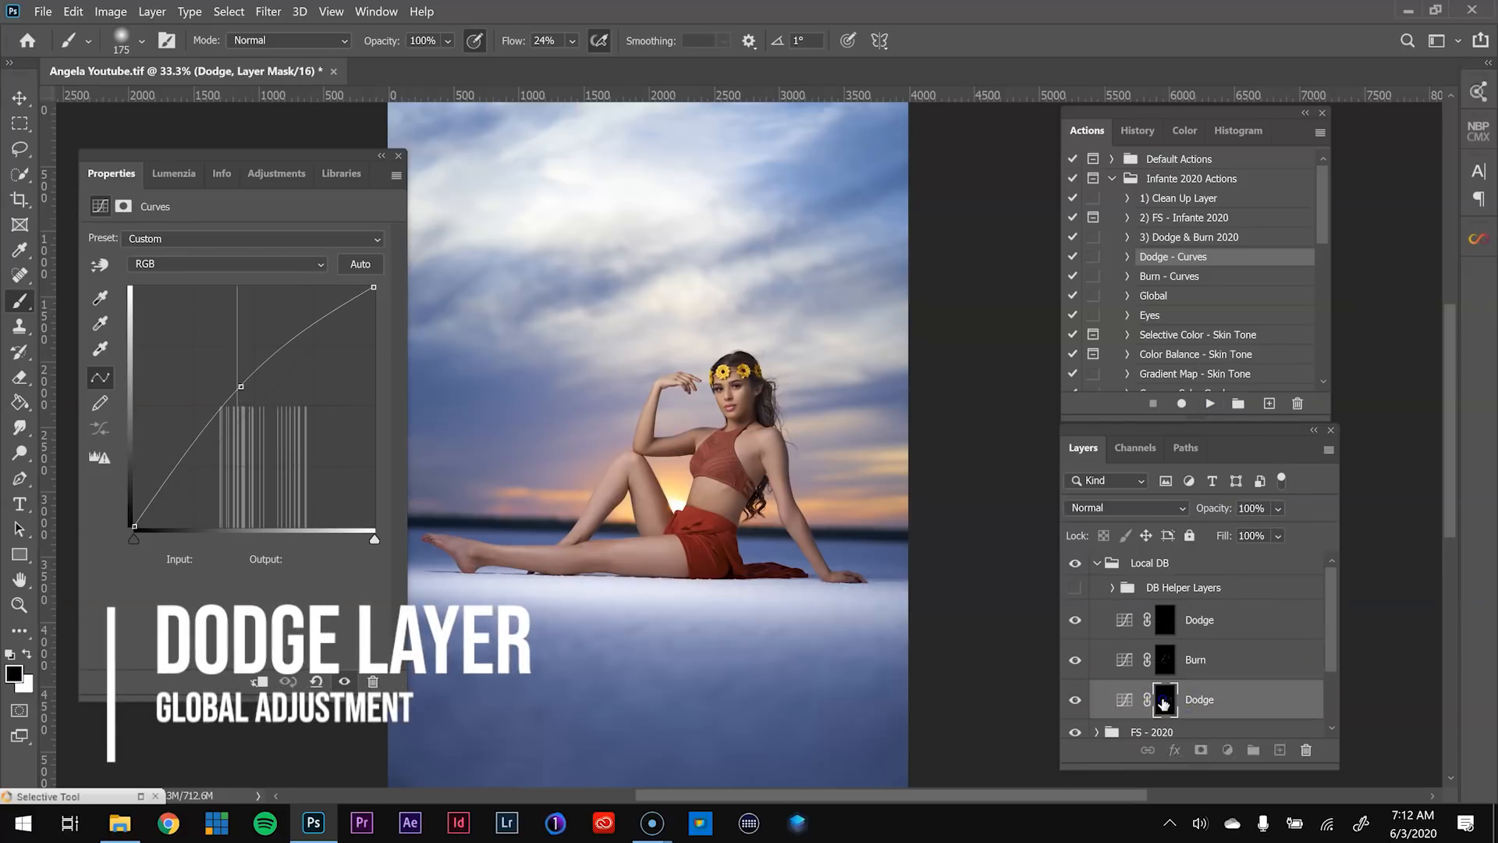
{"action": "left_click", "coordinate": [1164, 702], "text": "alt"}
{"action": "left_click", "coordinate": [1164, 703], "text": "alt"}
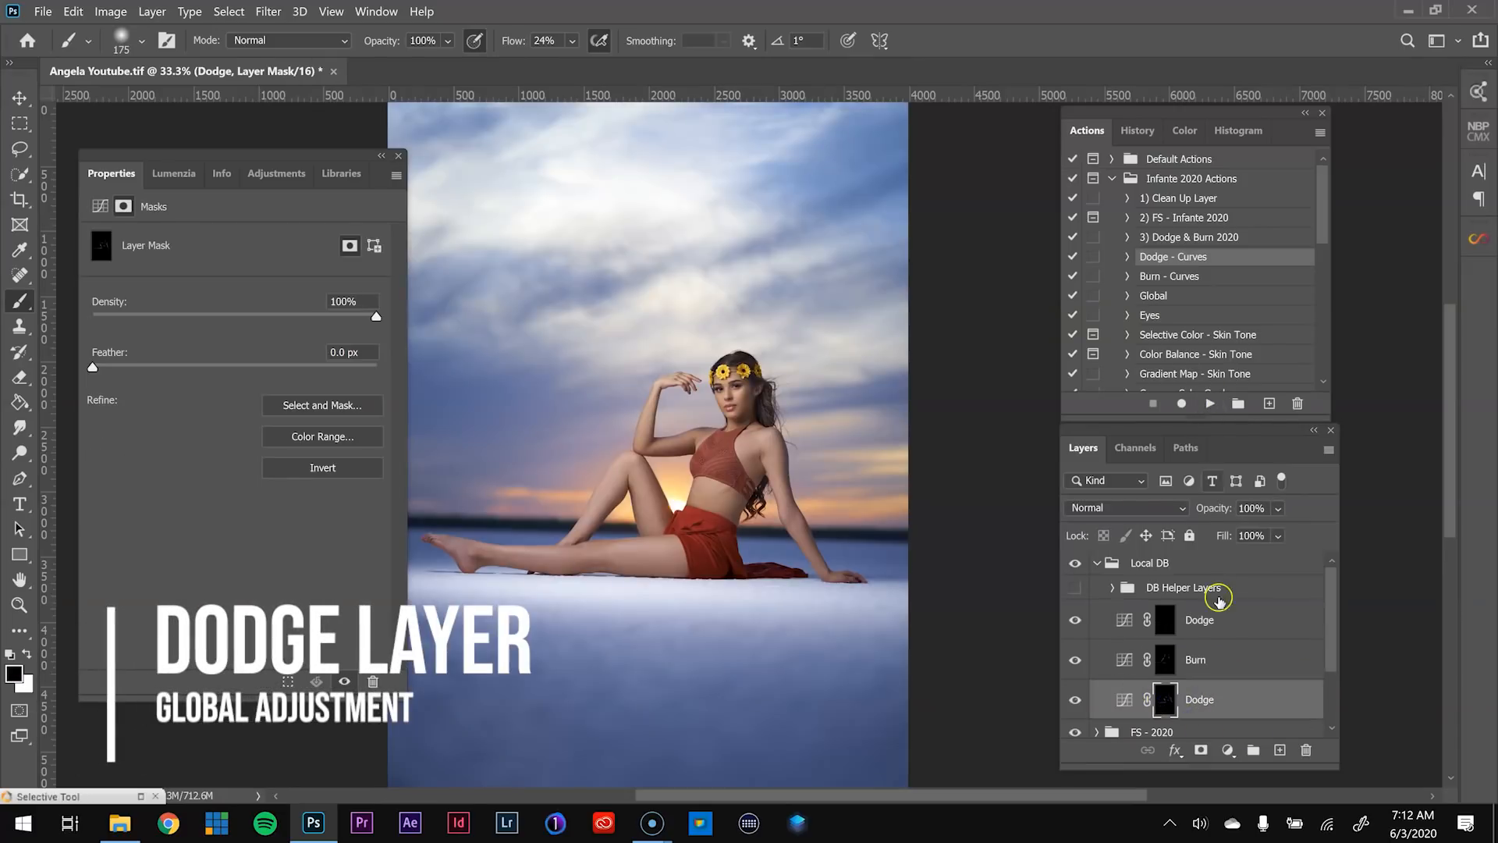
- Ready the upper Dodge layer's mask for painting on the head with a white brush at 8% flow
{"action": "left_click", "coordinate": [1236, 632]}
{"action": "key", "text": "z"}
{"action": "left_click", "coordinate": [762, 394]}
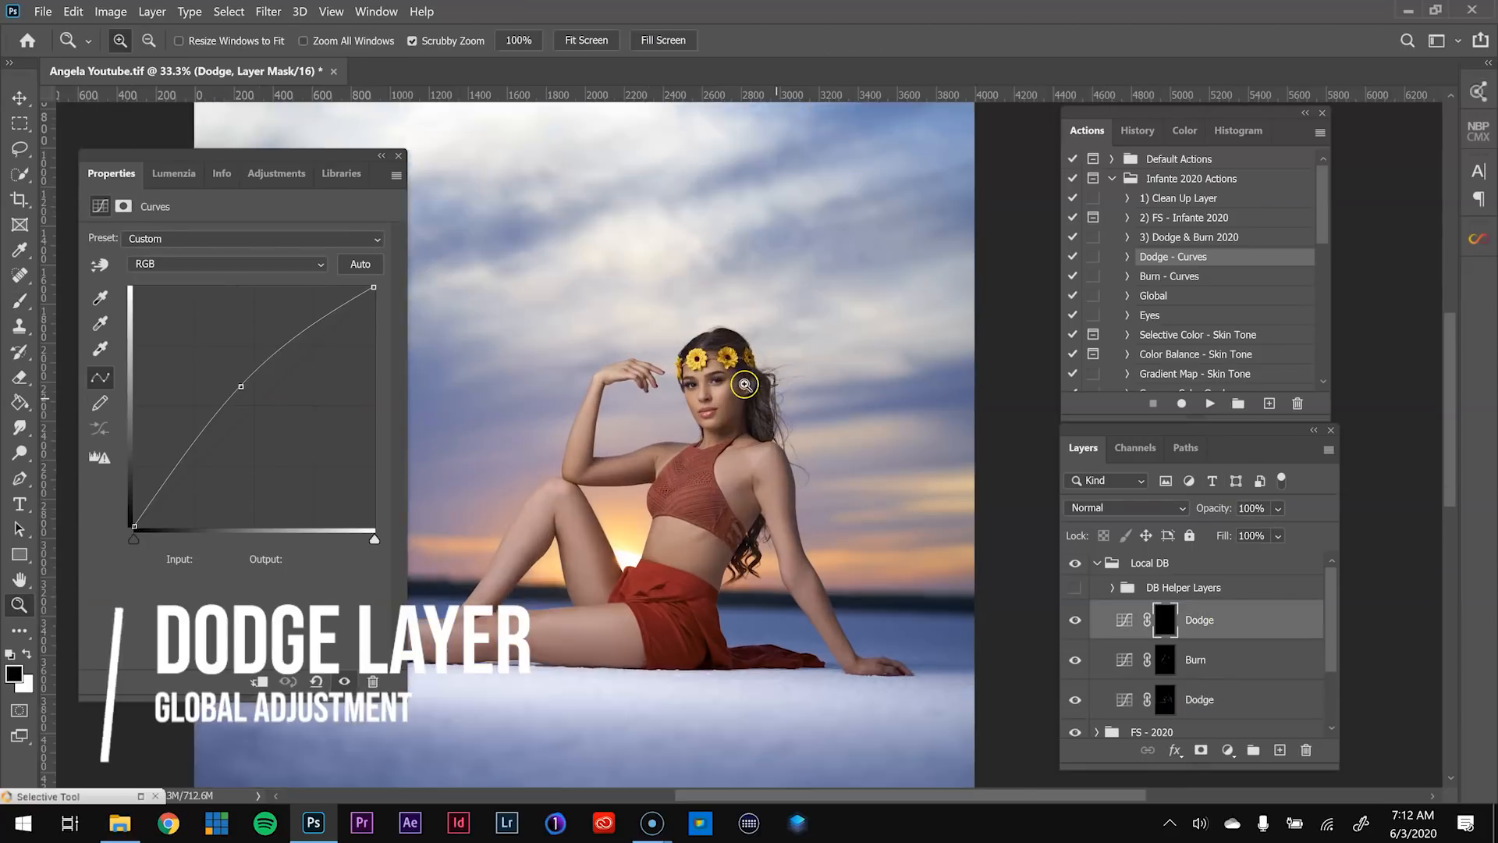
{"action": "left_click", "coordinate": [762, 394]}
{"action": "left_click", "coordinate": [762, 398]}
{"action": "left_click", "coordinate": [762, 424]}
{"action": "key", "text": "b"}
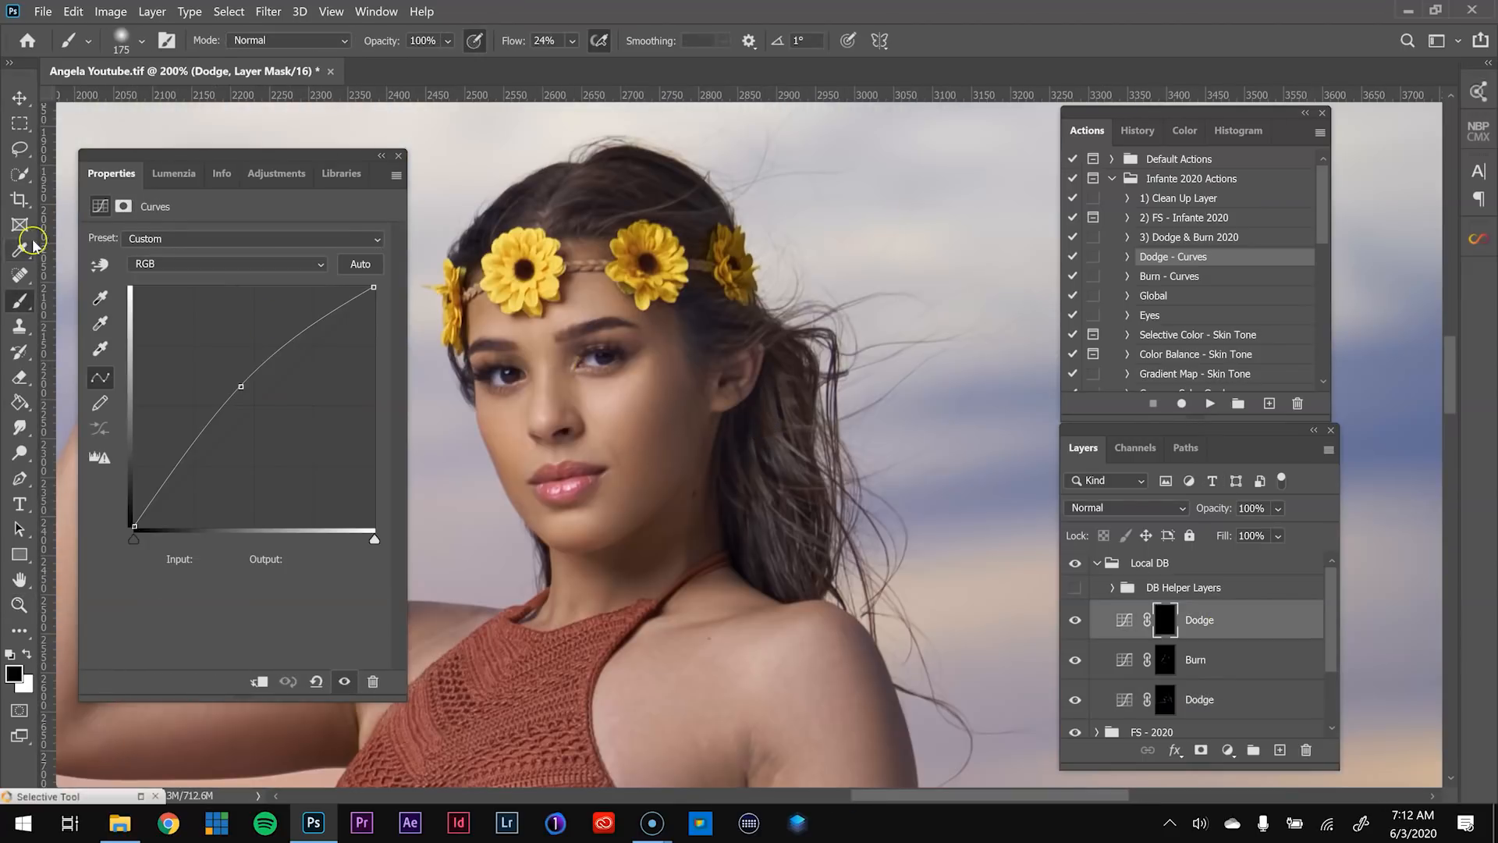
{"action": "key", "text": "x"}
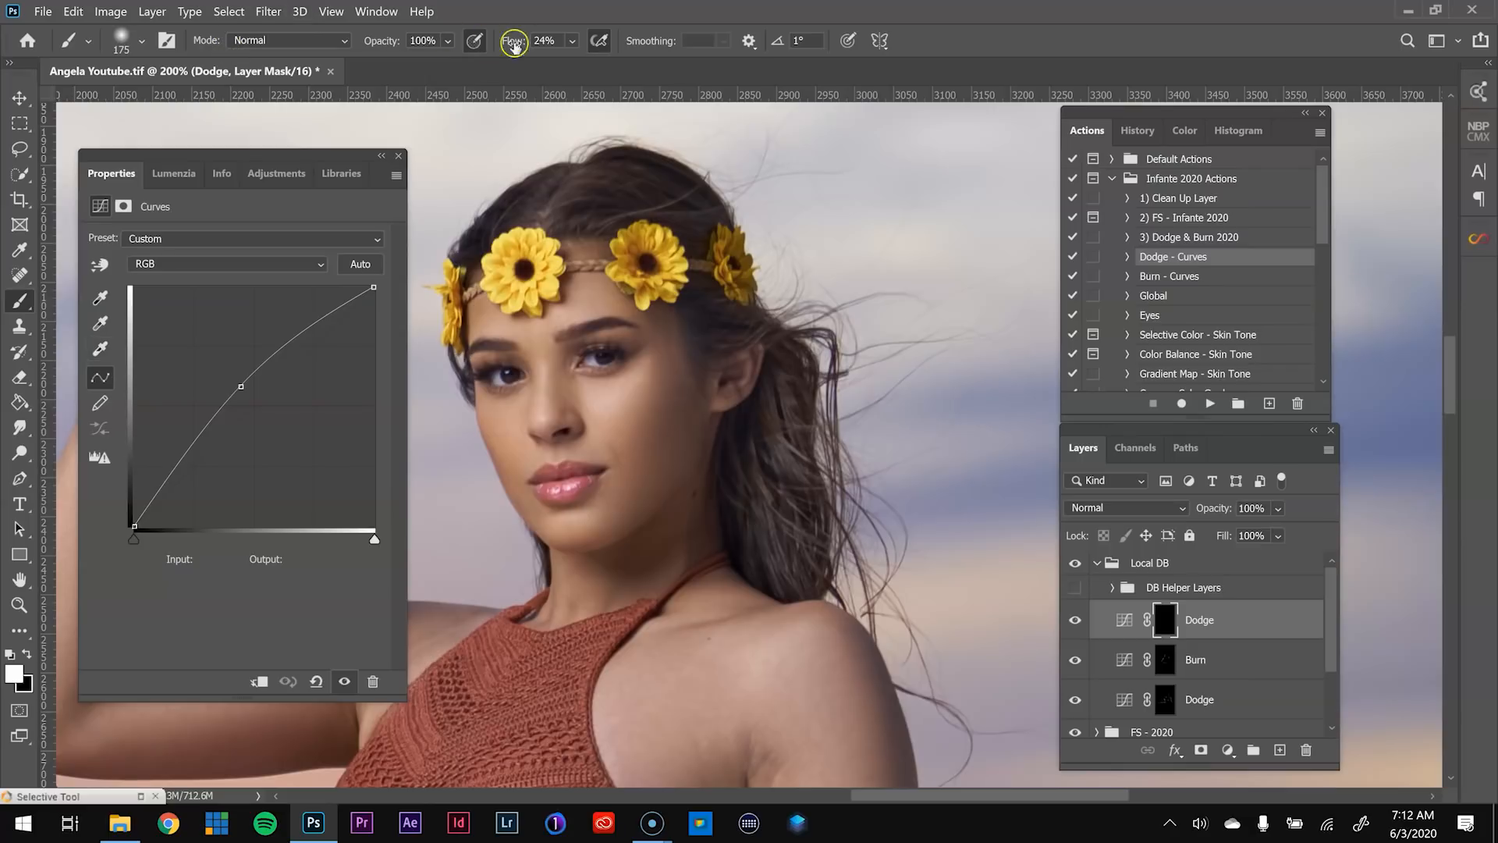
{"action": "type", "text": "8"}
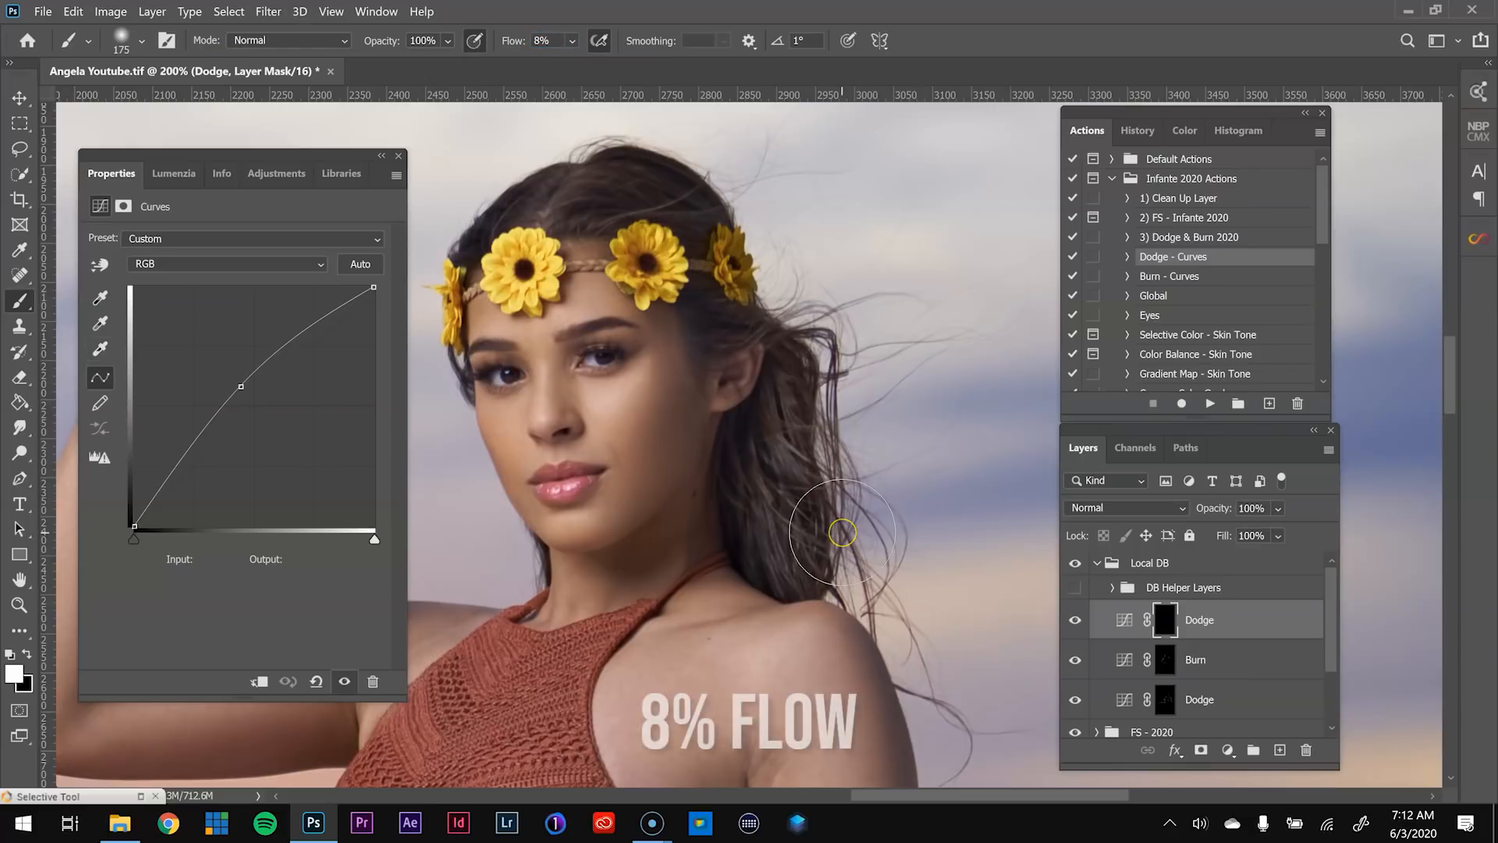
- Dodge the highlights in the hair on the upper Dodge layer's mask, with brush sizes 35 and 20
{"action": "key", "text": "bracketleft"}
{"action": "key", "text": "bracketleft"}
{"action": "key", "text": "bracketleft"}
{"action": "key", "text": "bracketleft"}
{"action": "key", "text": "bracketleft"}
{"action": "key", "text": "bracketleft"}
{"action": "key", "text": "bracketleft"}
{"action": "key", "text": "bracketleft"}
{"action": "key", "text": "bracketleft"}
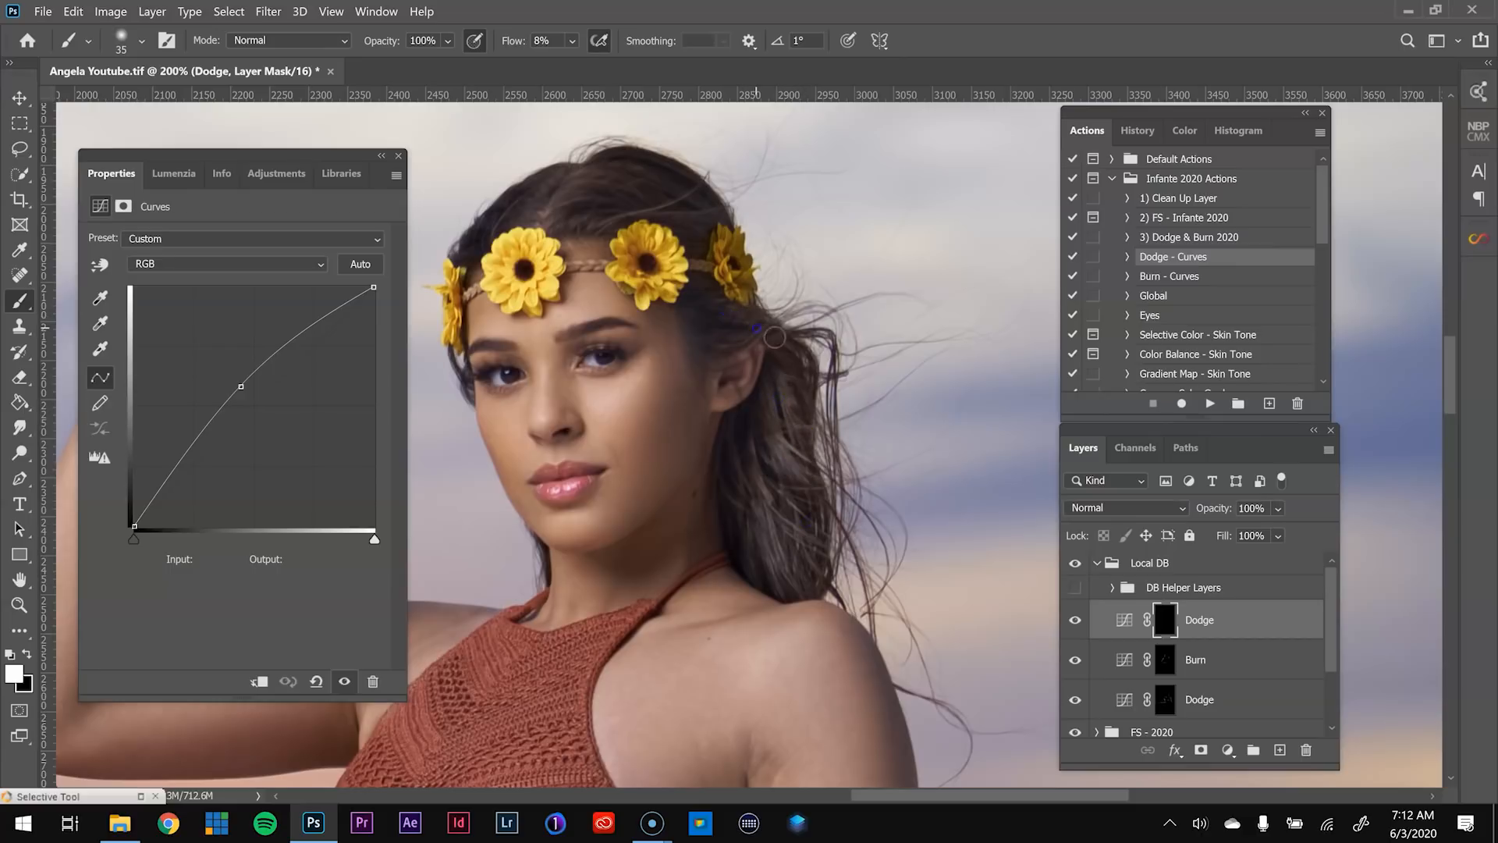
{"action": "left_click_drag", "start_coordinate": [581, 172], "coordinate": [610, 190]}
{"action": "key", "text": "ctrl+plus"}
{"action": "key", "text": "ctrl+plus"}
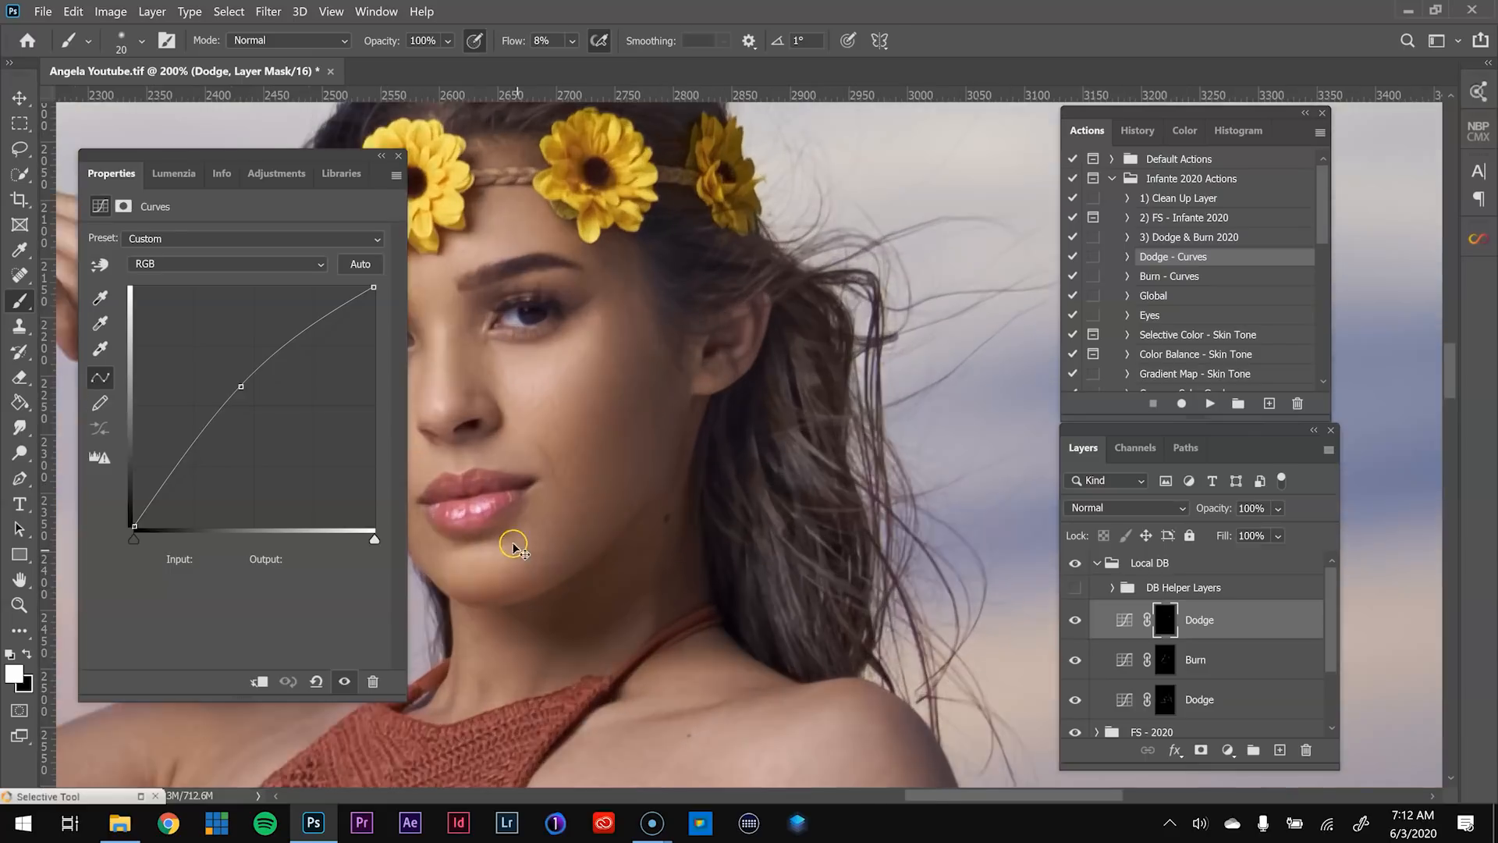
- Lower the brush flow to 4% and dodge the highlights on the lower lip with a size 9 brush
{"action": "left_click_drag", "start_coordinate": [523, 533], "coordinate": [824, 519]}
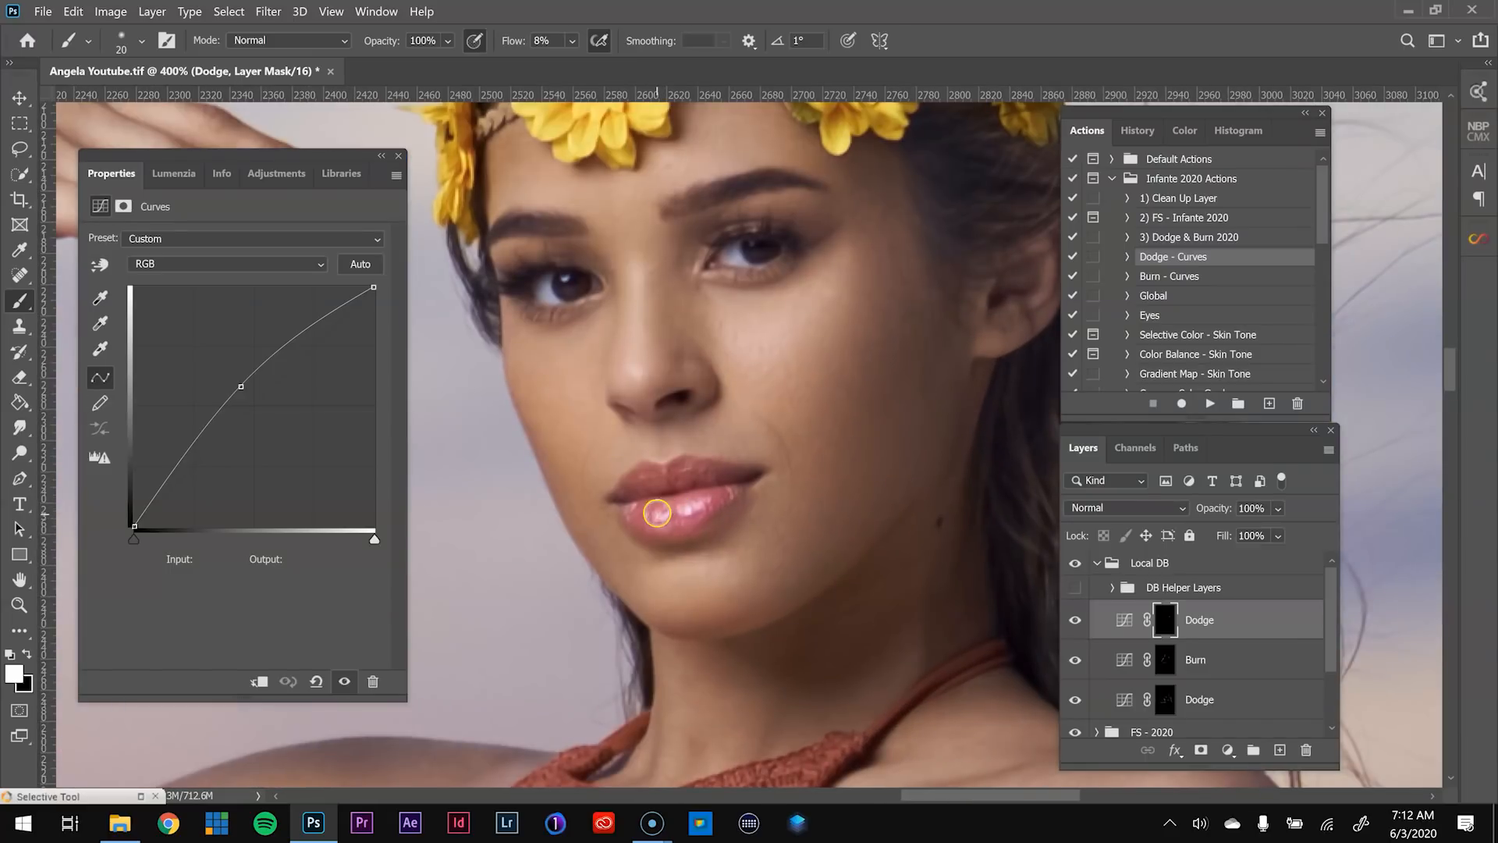
{"action": "key", "text": "ctrl+plus"}
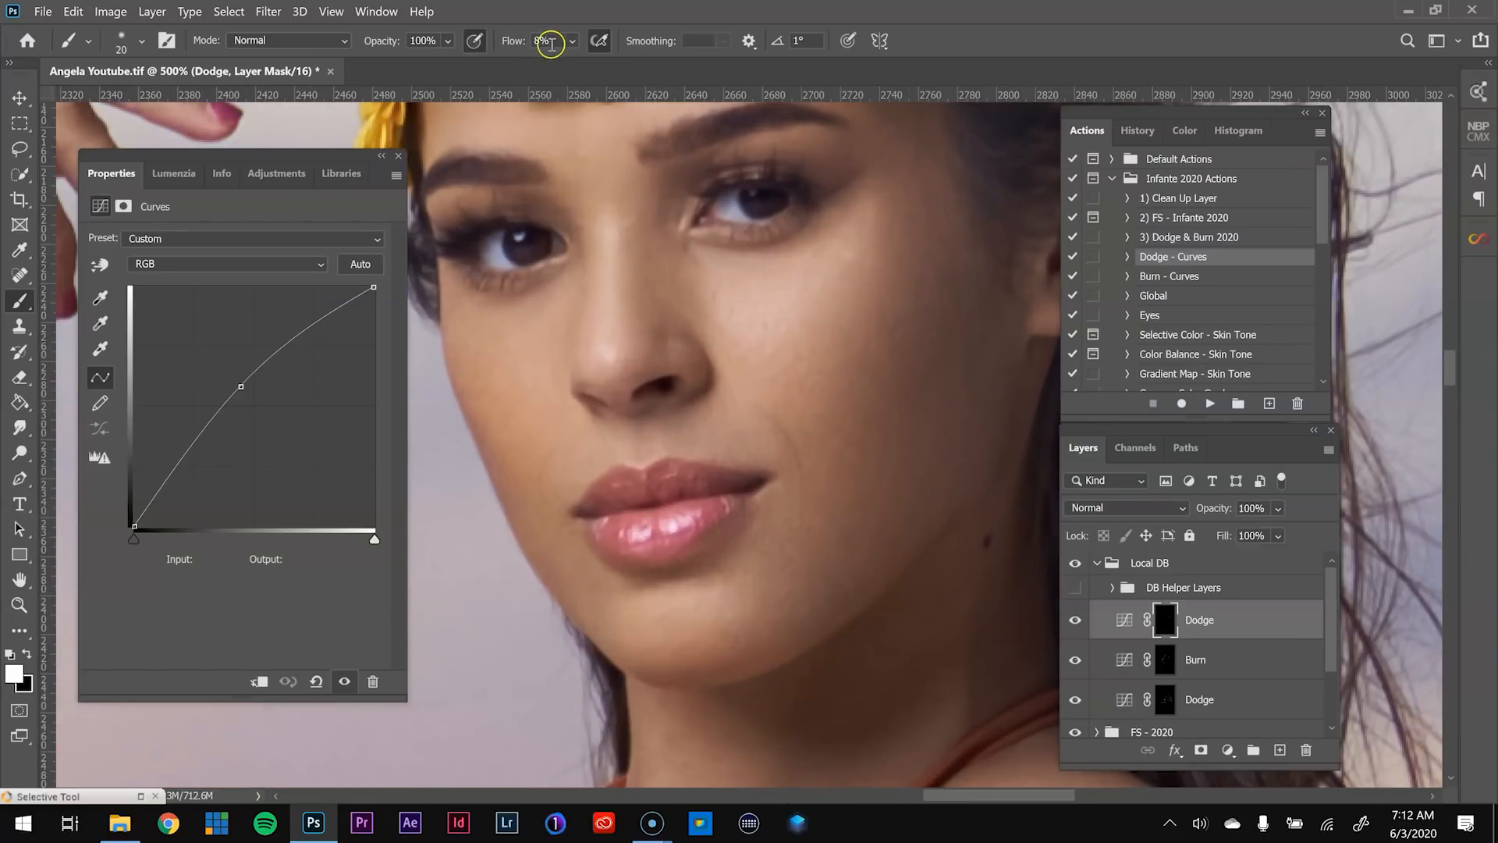
{"action": "type", "text": "4"}
{"action": "key", "text": "Return"}
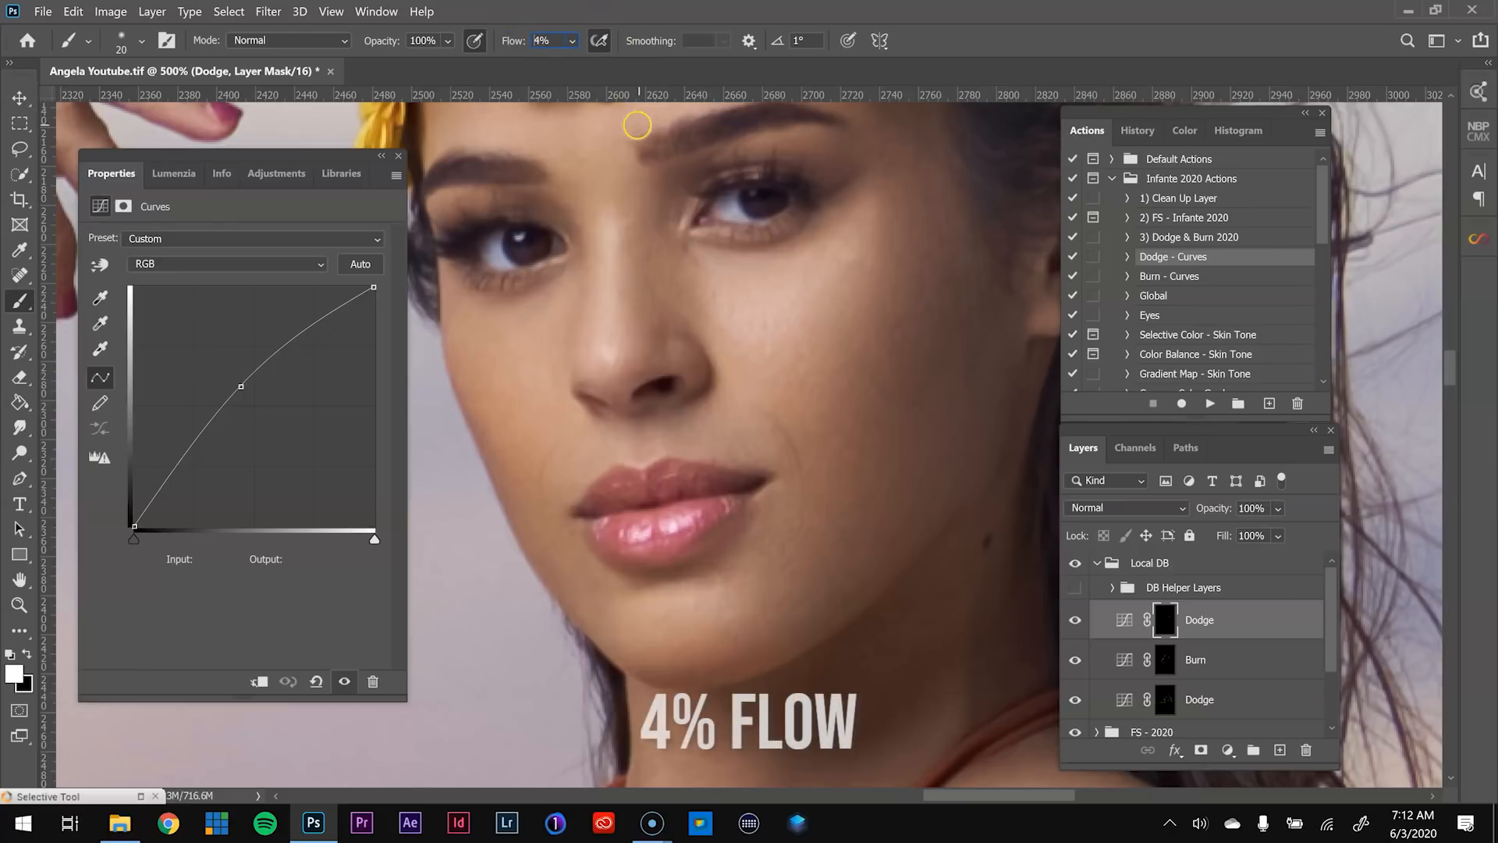
{"action": "key", "text": "ctrl+plus"}
{"action": "left_click_drag", "start_coordinate": [657, 547], "coordinate": [704, 445]}
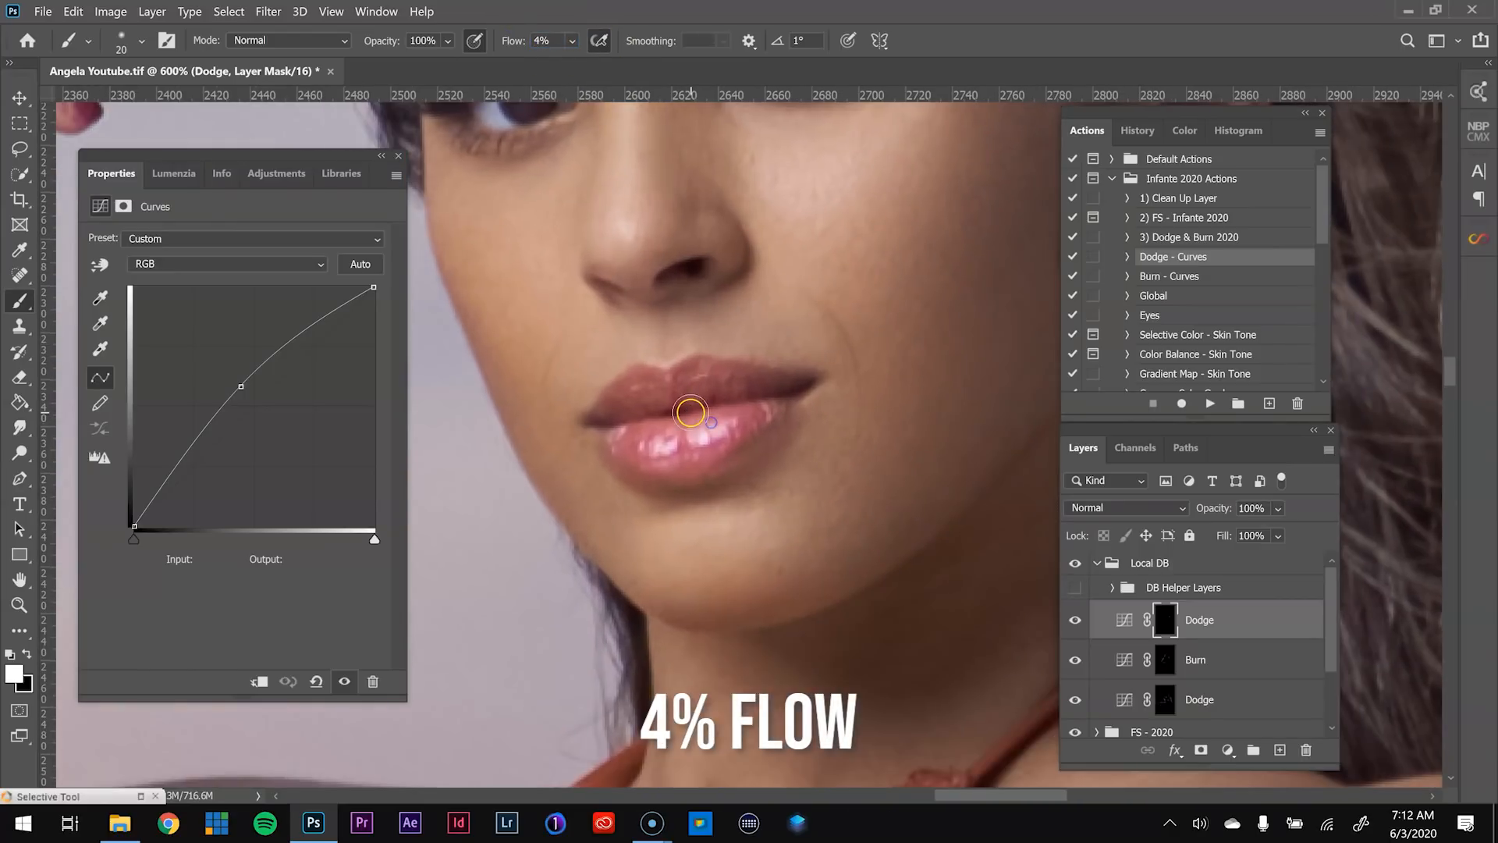
{"action": "key", "text": "bracketleft"}
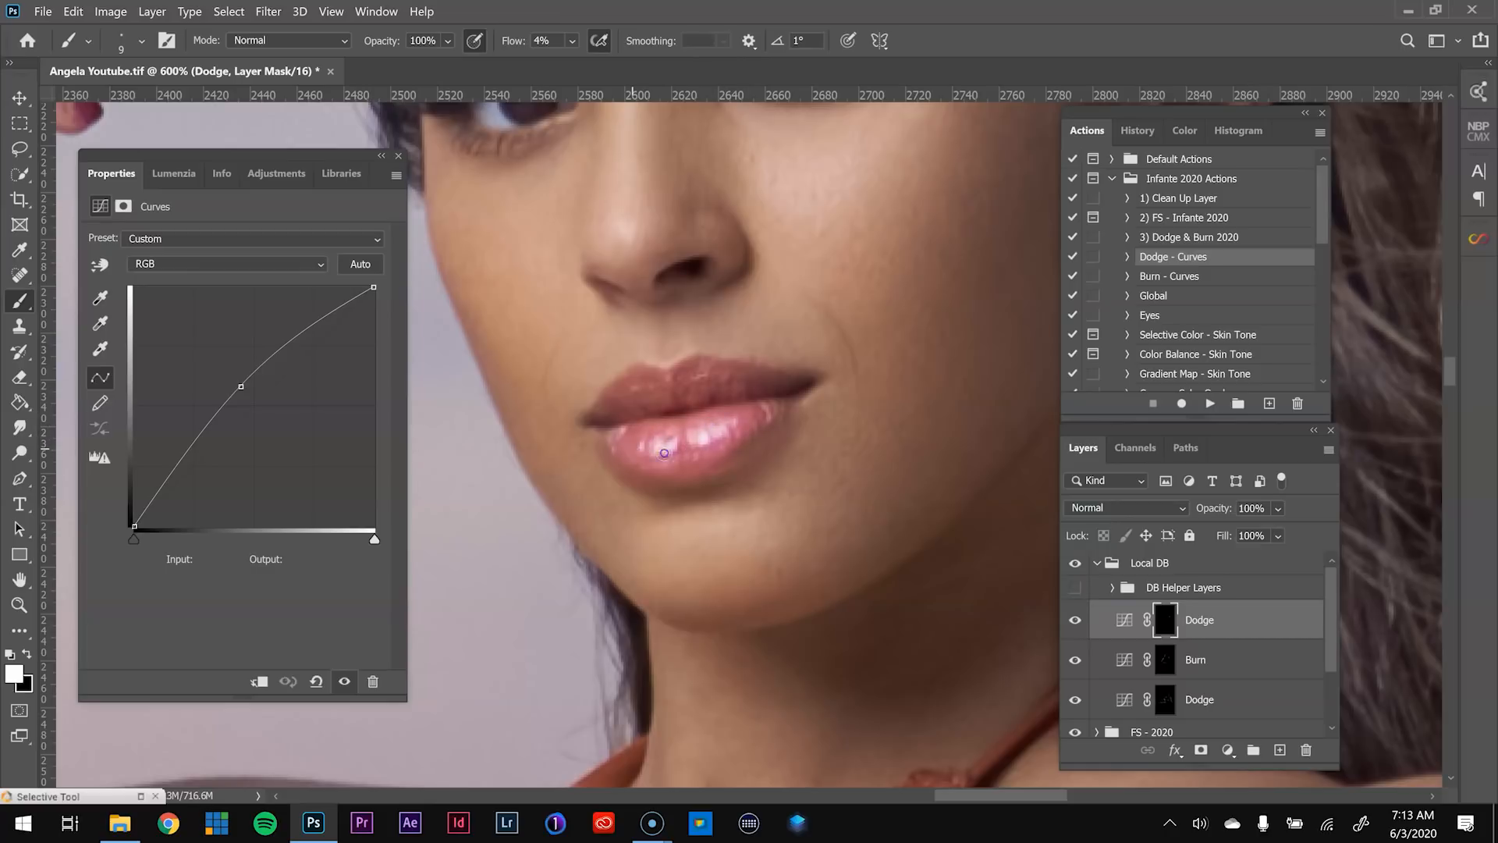
- Dodge the upper lip and its edge with the size 9 brush, and check the result on the full image
{"action": "left_click", "coordinate": [701, 379]}
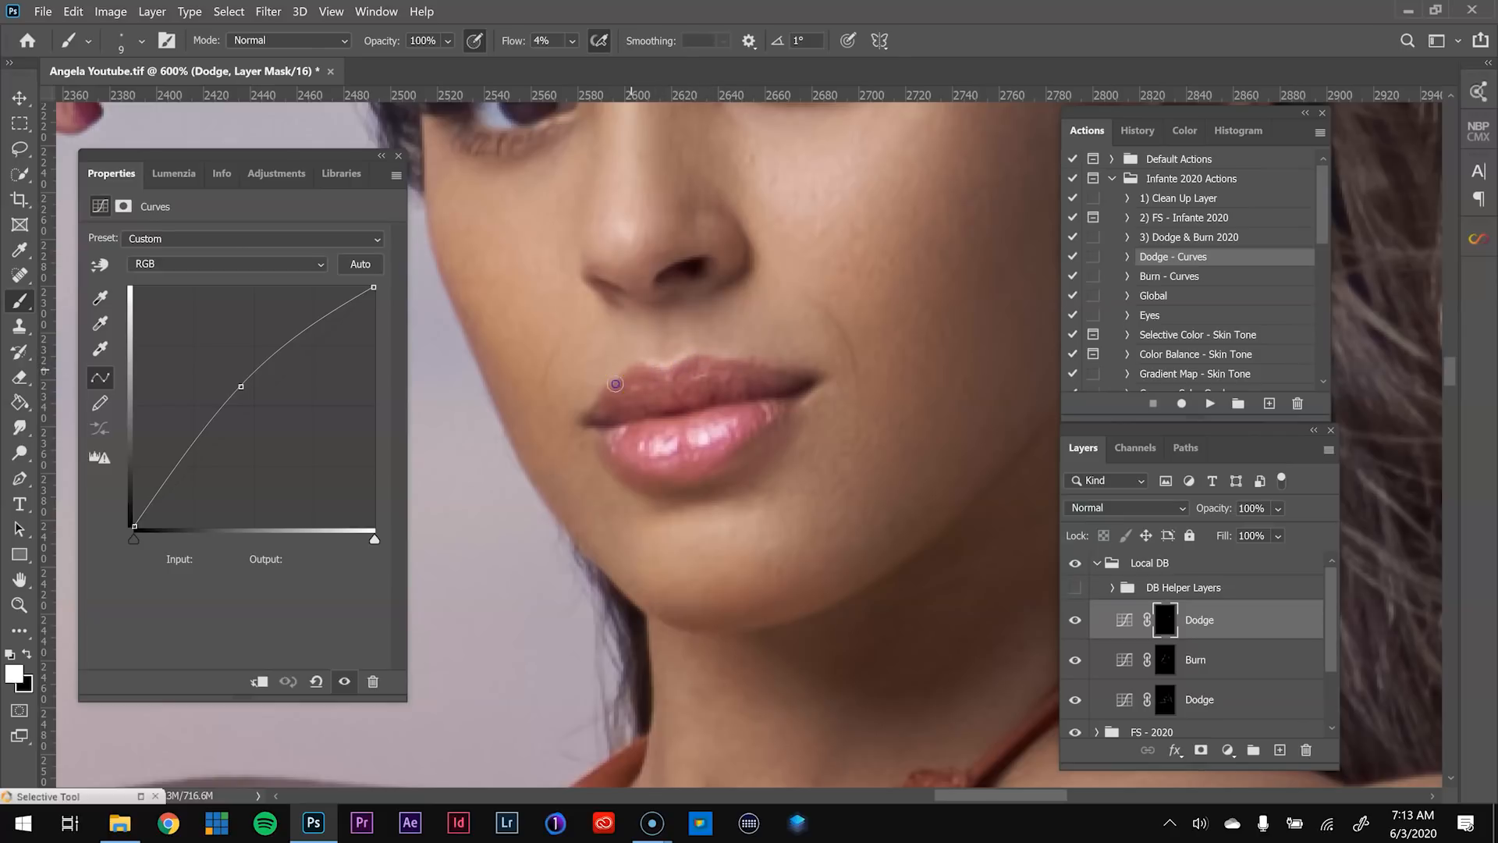
{"action": "left_click", "coordinate": [639, 414]}
{"action": "scroll", "coordinate": [799, 448], "scroll_direction": "down", "scroll_amount": 3}
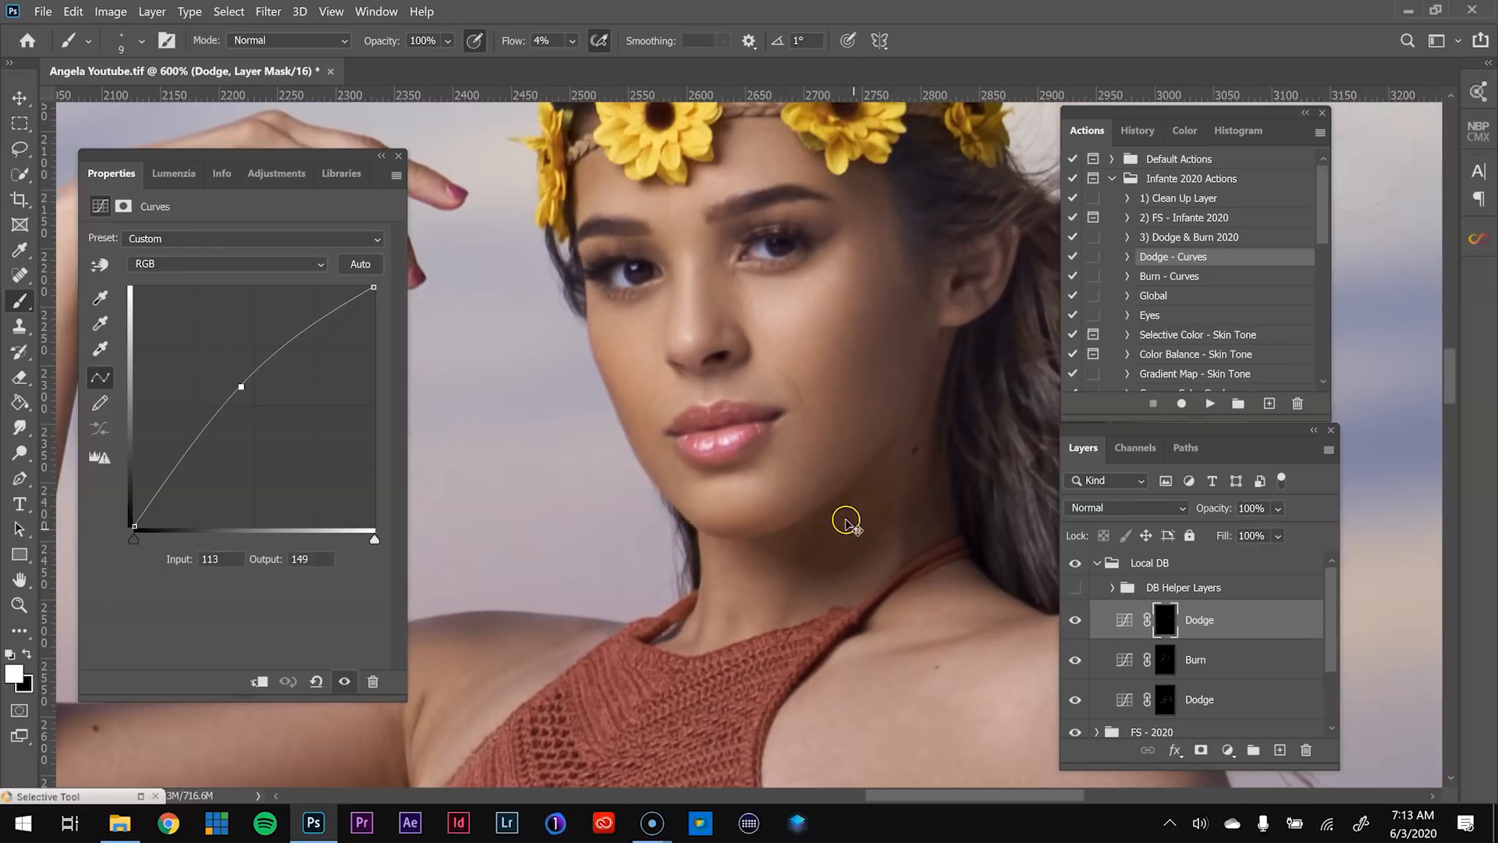
{"action": "scroll", "coordinate": [851, 525], "scroll_direction": "down", "scroll_amount": 2}
{"action": "scroll", "coordinate": [849, 528], "scroll_direction": "down", "scroll_amount": 4}
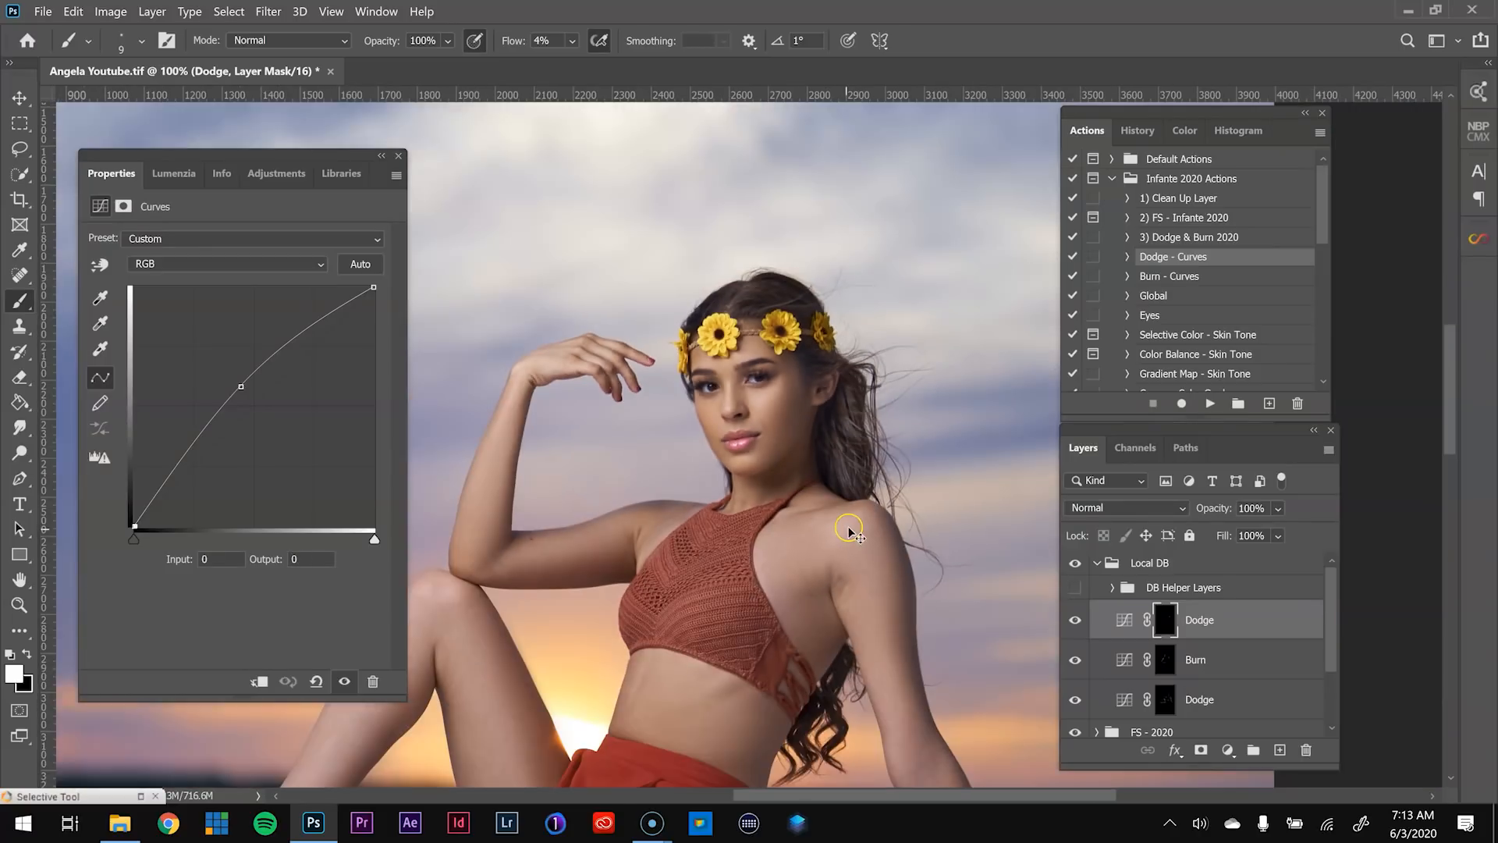
{"action": "scroll", "coordinate": [834, 536], "scroll_direction": "down", "scroll_amount": 1}
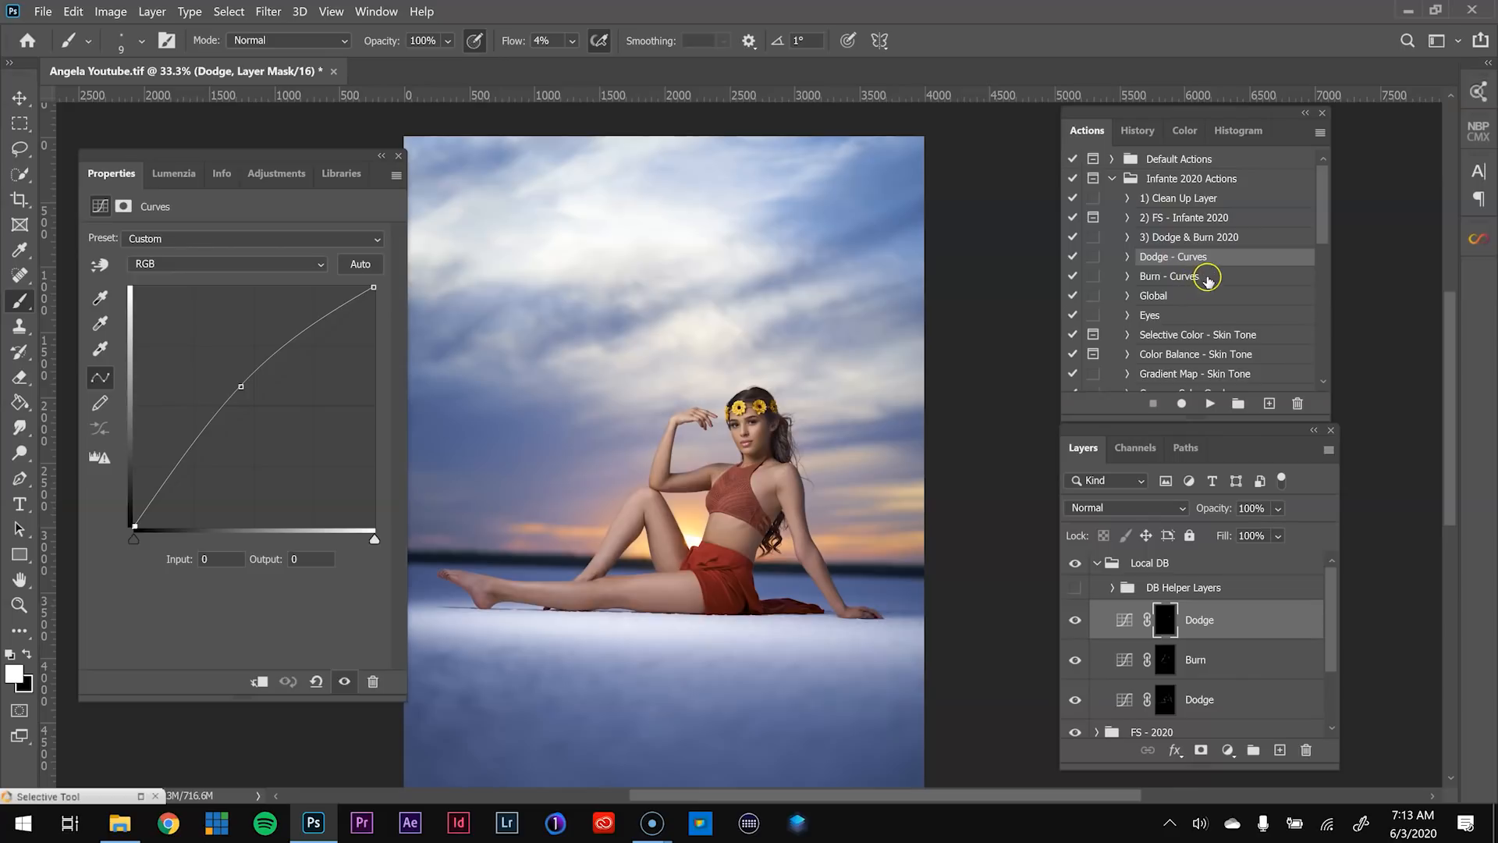
- Run the Burn - Curves action to add a new burn layer above the Dodge layer, and lower the brush flow to 3%
{"action": "left_click", "coordinate": [1208, 280]}
{"action": "left_click", "coordinate": [1209, 403]}
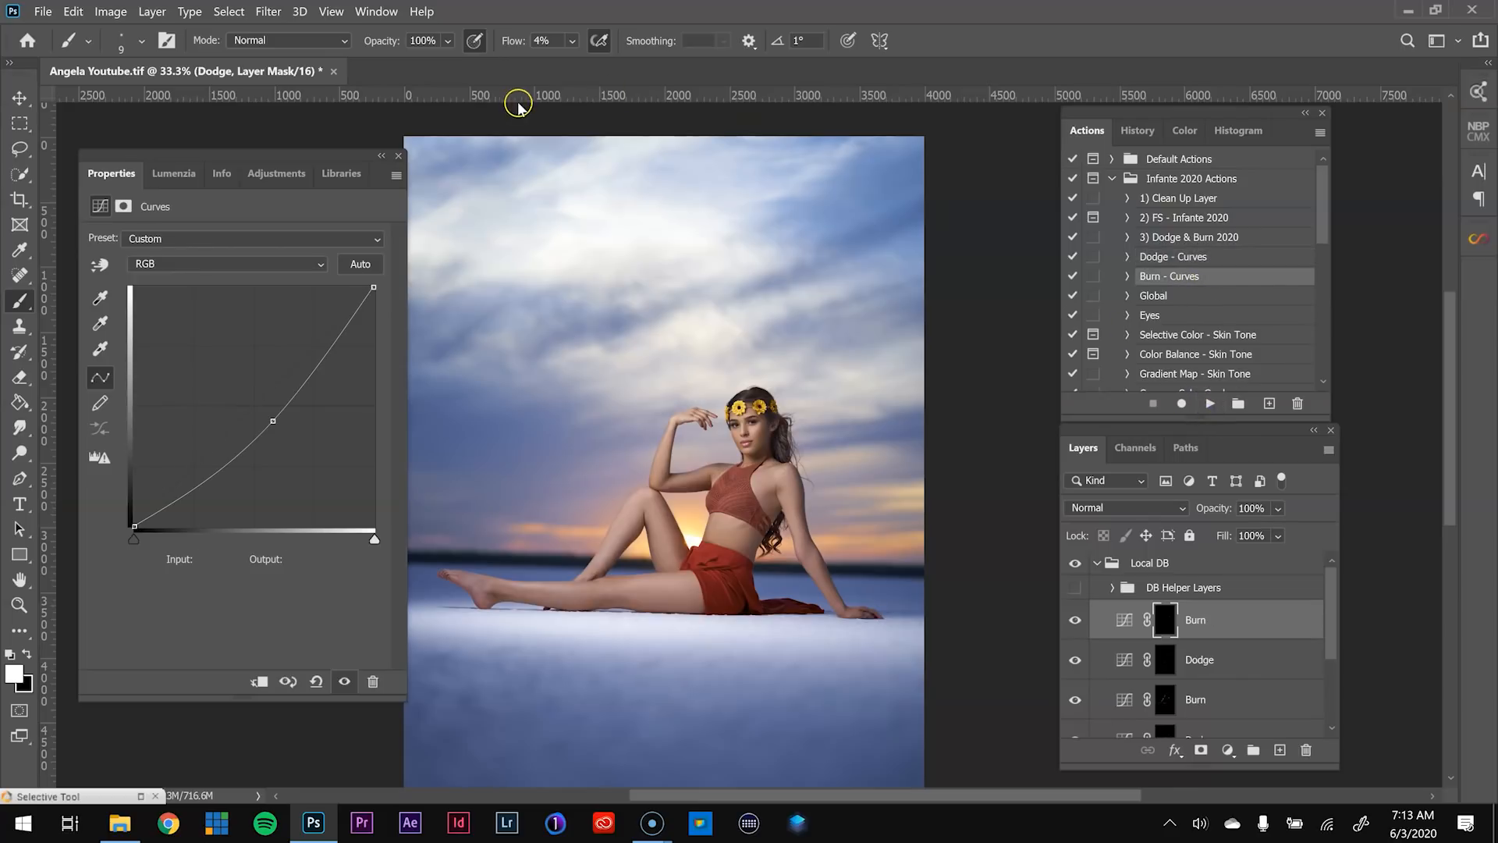
{"action": "left_click", "coordinate": [540, 41]}
{"action": "type", "text": "3"}
{"action": "key", "text": "Return"}
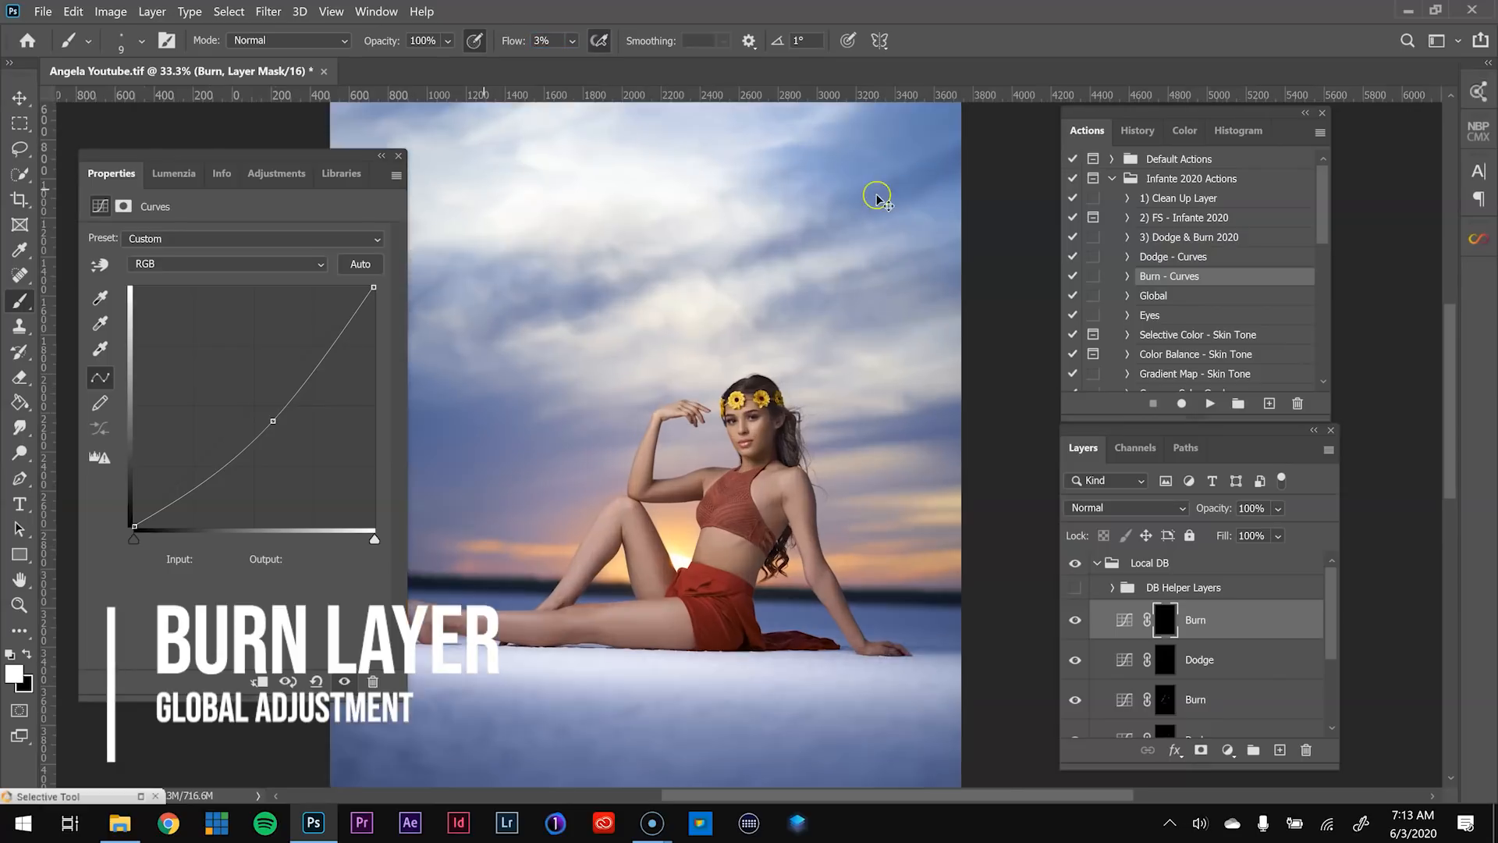
- Burn the shaded side of the cheek and jaw on the new Burn layer's mask with a size 80 brush
{"action": "scroll", "coordinate": [832, 351], "scroll_direction": "up", "scroll_amount": 6}
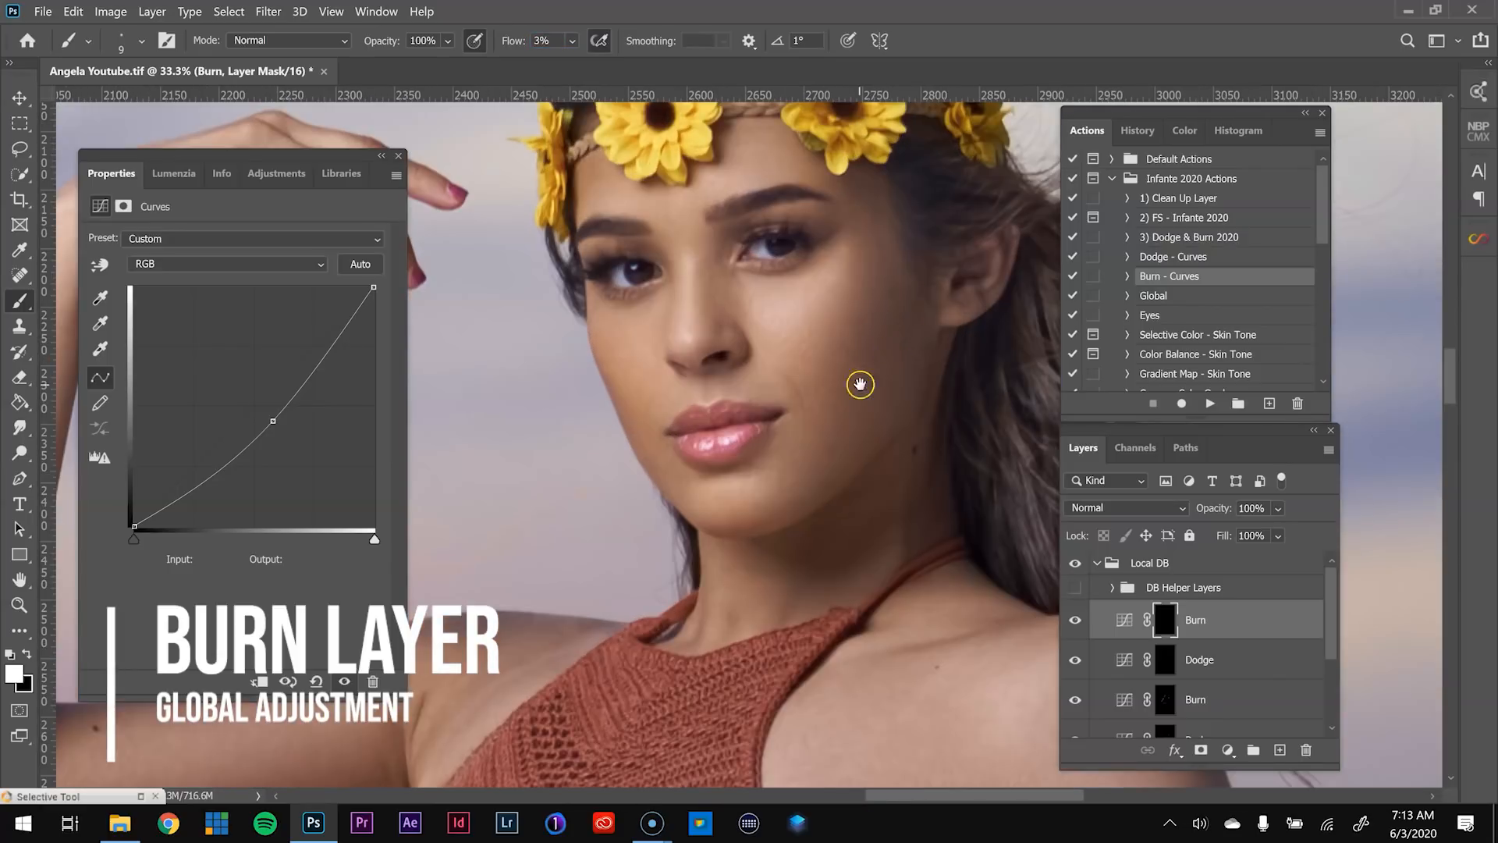
{"action": "left_click_drag", "start_coordinate": [860, 384], "coordinate": [851, 389]}
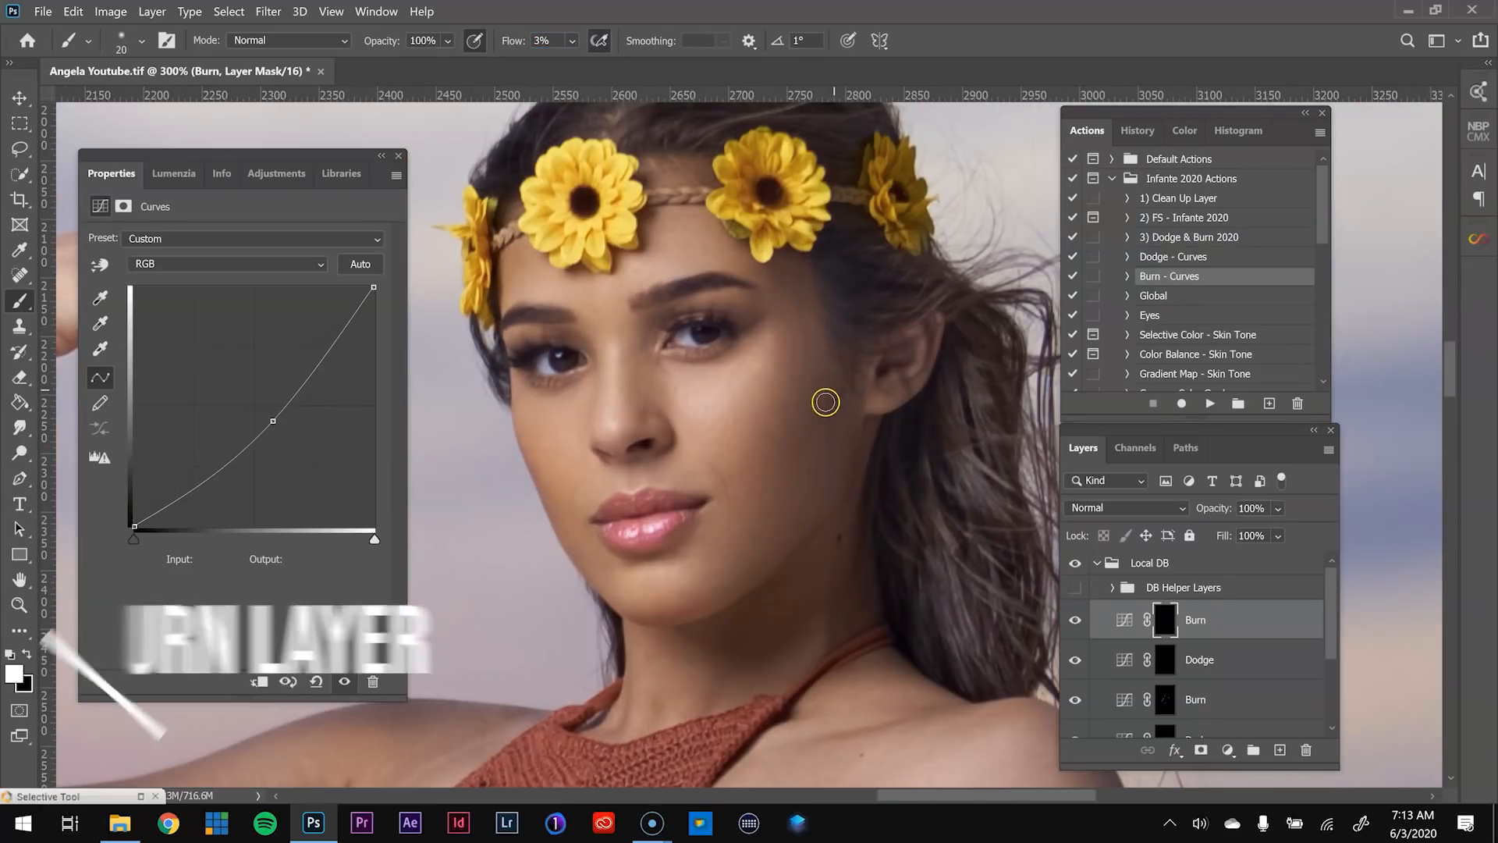
{"action": "key", "text": "bracketright"}
{"action": "key", "text": "bracketright"}
{"action": "key", "text": "bracketright"}
{"action": "key", "text": "bracketright"}
{"action": "key", "text": "bracketright"}
{"action": "key", "text": "bracketright"}
{"action": "key", "text": "bracketright"}
{"action": "key", "text": "bracketright"}
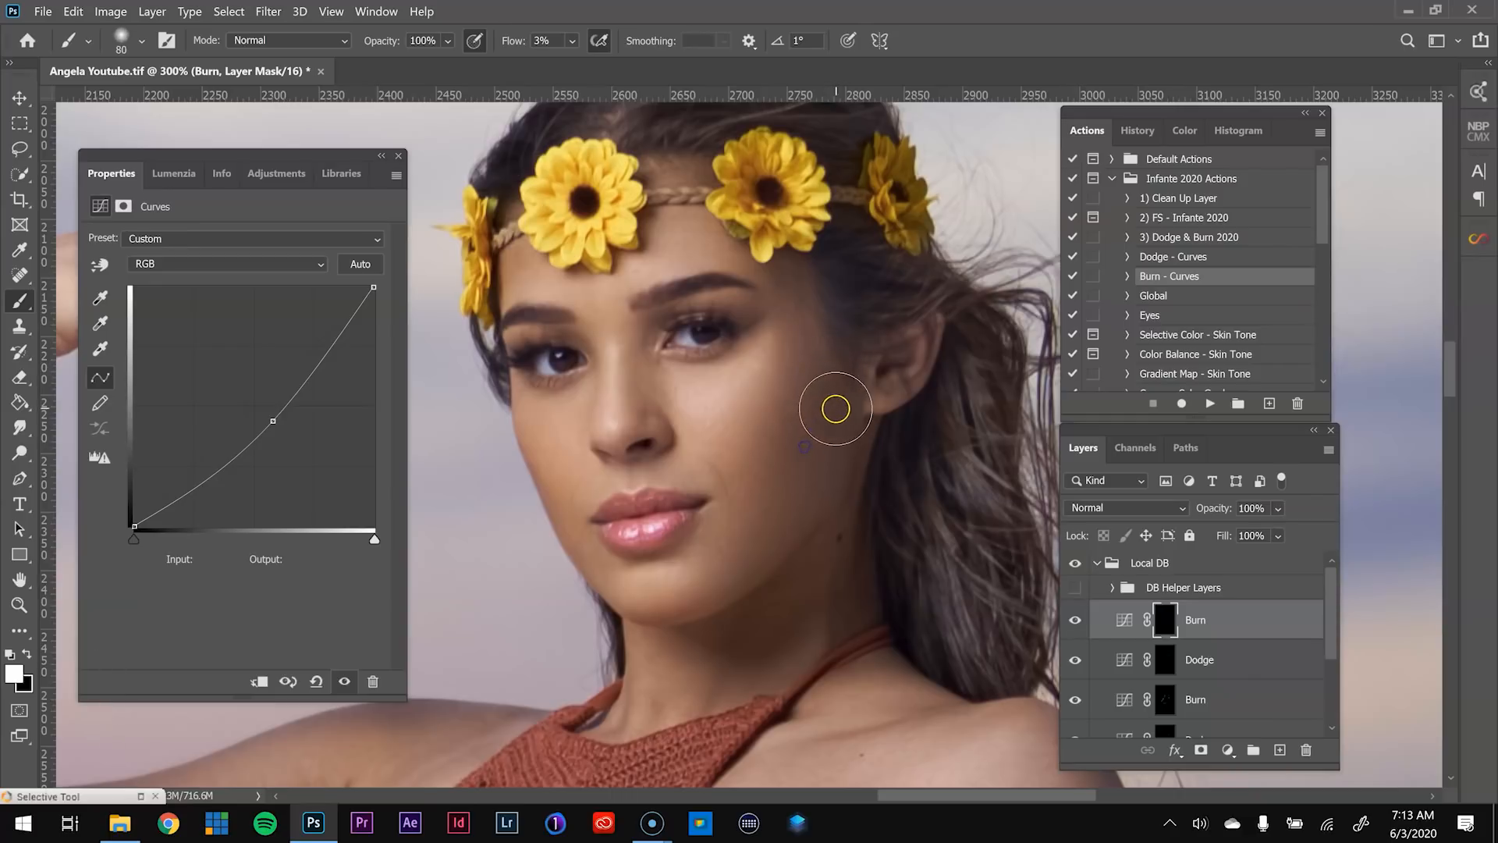
{"action": "mouse_move", "coordinate": [815, 448]}
{"action": "left_mouse_down"}
{"action": "mouse_move", "coordinate": [794, 406]}
{"action": "mouse_move", "coordinate": [827, 510]}
{"action": "left_mouse_up"}
- Burn the temple and hairline below the flower headband with a smaller brush
{"action": "key", "text": "bracketleft"}
{"action": "key", "text": "bracketleft"}
{"action": "key", "text": "bracketleft"}
{"action": "key", "text": "bracketleft"}
{"action": "mouse_move", "coordinate": [808, 296]}
{"action": "left_mouse_down"}
{"action": "mouse_move", "coordinate": [806, 265]}
{"action": "mouse_move", "coordinate": [815, 330]}
{"action": "mouse_move", "coordinate": [802, 267]}
{"action": "mouse_move", "coordinate": [841, 275]}
{"action": "left_mouse_up"}
- Burn the shadows on the torso and waist, enlarging the brush for broad areas and reducing it for narrower ones
{"action": "scroll", "coordinate": [842, 275], "scroll_direction": "down", "scroll_amount": 5}
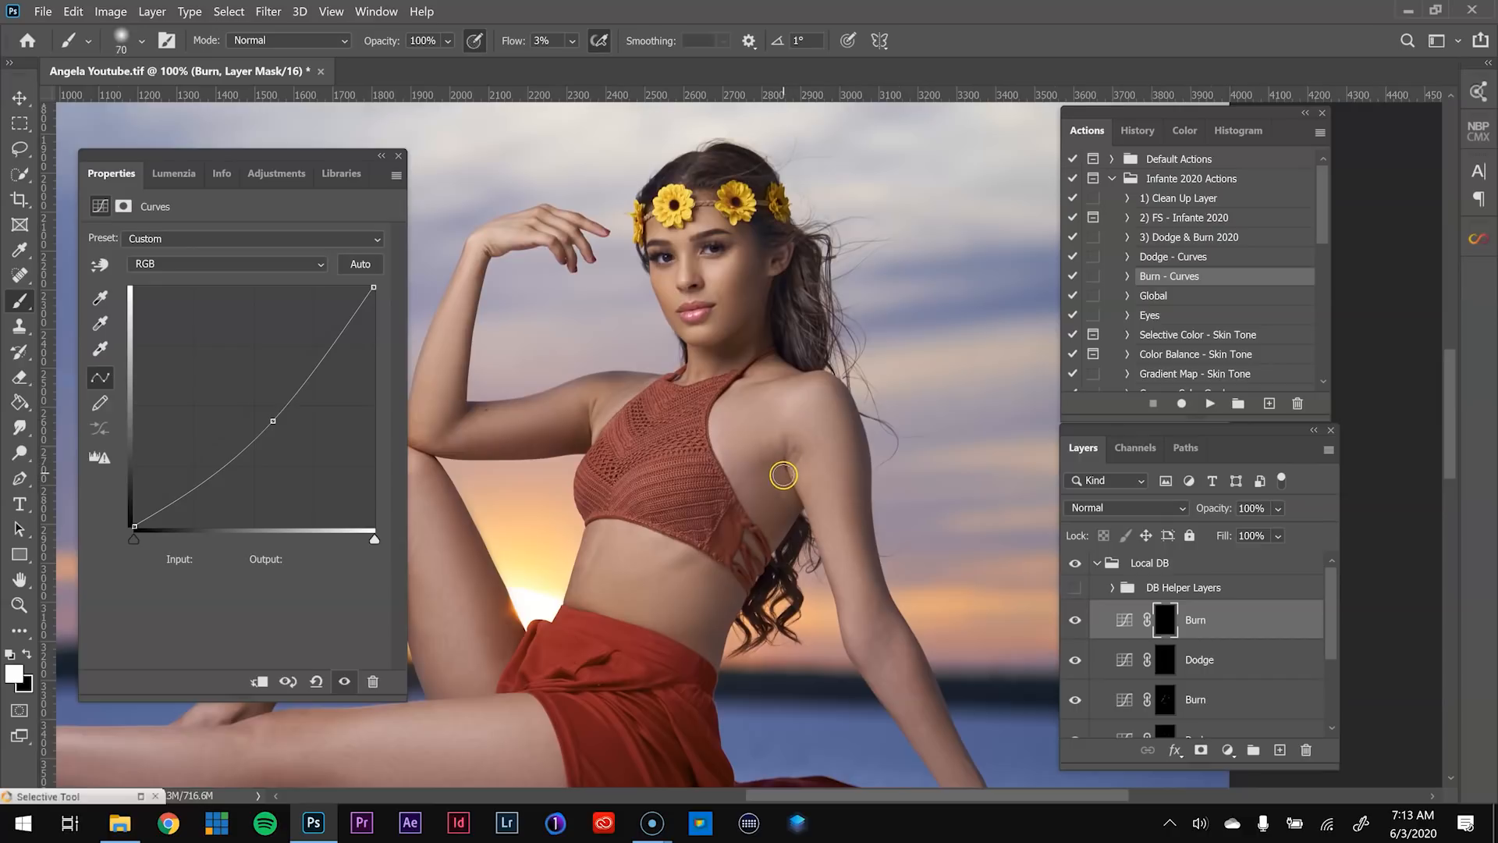
{"action": "key", "text": "bracketright"}
{"action": "key", "text": "bracketright"}
{"action": "key", "text": "bracketright"}
{"action": "key", "text": "bracketright"}
{"action": "key", "text": "bracketright"}
{"action": "key", "text": "bracketright"}
{"action": "mouse_move", "coordinate": [697, 608]}
{"action": "left_mouse_down"}
{"action": "mouse_move", "coordinate": [677, 604]}
{"action": "mouse_move", "coordinate": [898, 470]}
{"action": "left_mouse_up"}
{"action": "key", "text": "bracketleft"}
{"action": "key", "text": "bracketleft"}
{"action": "key", "text": "bracketleft"}
{"action": "left_click_drag", "start_coordinate": [668, 608], "coordinate": [872, 549]}
- Burn the shadows along the outstretched leg with long strokes, reducing the brush to size 125
{"action": "key", "text": "bracketright"}
{"action": "left_click_drag", "start_coordinate": [725, 608], "coordinate": [934, 624]}
{"action": "left_click_drag", "start_coordinate": [807, 610], "coordinate": [908, 621]}
{"action": "left_click_drag", "start_coordinate": [742, 608], "coordinate": [879, 621]}
{"action": "mouse_move", "coordinate": [625, 595]}
{"action": "left_mouse_down"}
{"action": "mouse_move", "coordinate": [880, 595]}
{"action": "mouse_move", "coordinate": [812, 579]}
{"action": "mouse_move", "coordinate": [870, 602]}
{"action": "left_mouse_up"}
{"action": "key", "text": "bracketleft"}
{"action": "key", "text": "bracketleft"}
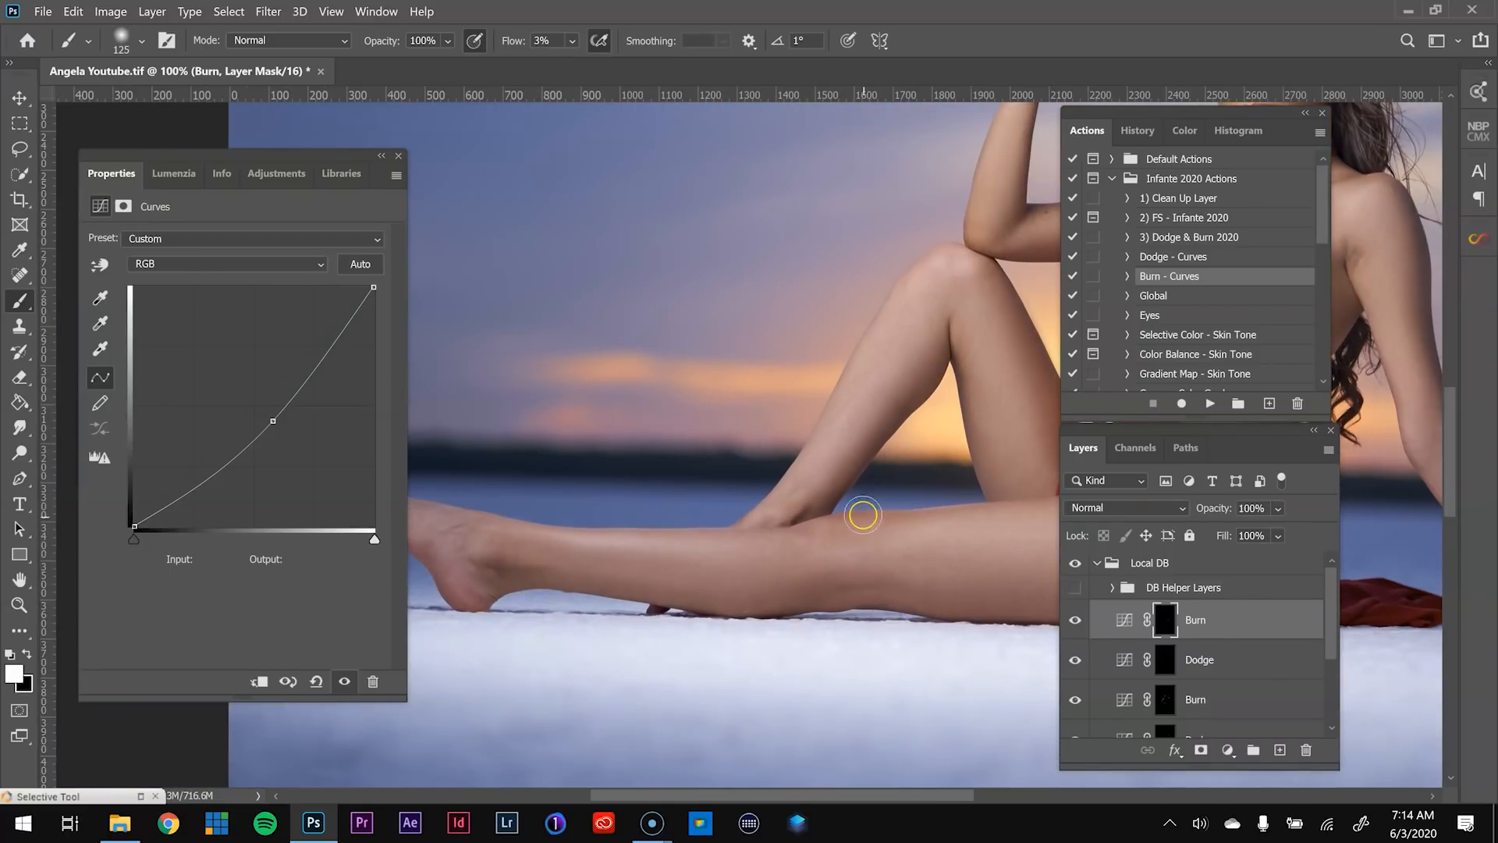
- Burn the shadows on the red skirt and its trailing fabric with a size 200 brush
{"action": "left_click_drag", "start_coordinate": [956, 472], "coordinate": [503, 477]}
{"action": "key", "text": "bracketright"}
{"action": "key", "text": "bracketright"}
{"action": "key", "text": "bracketright"}
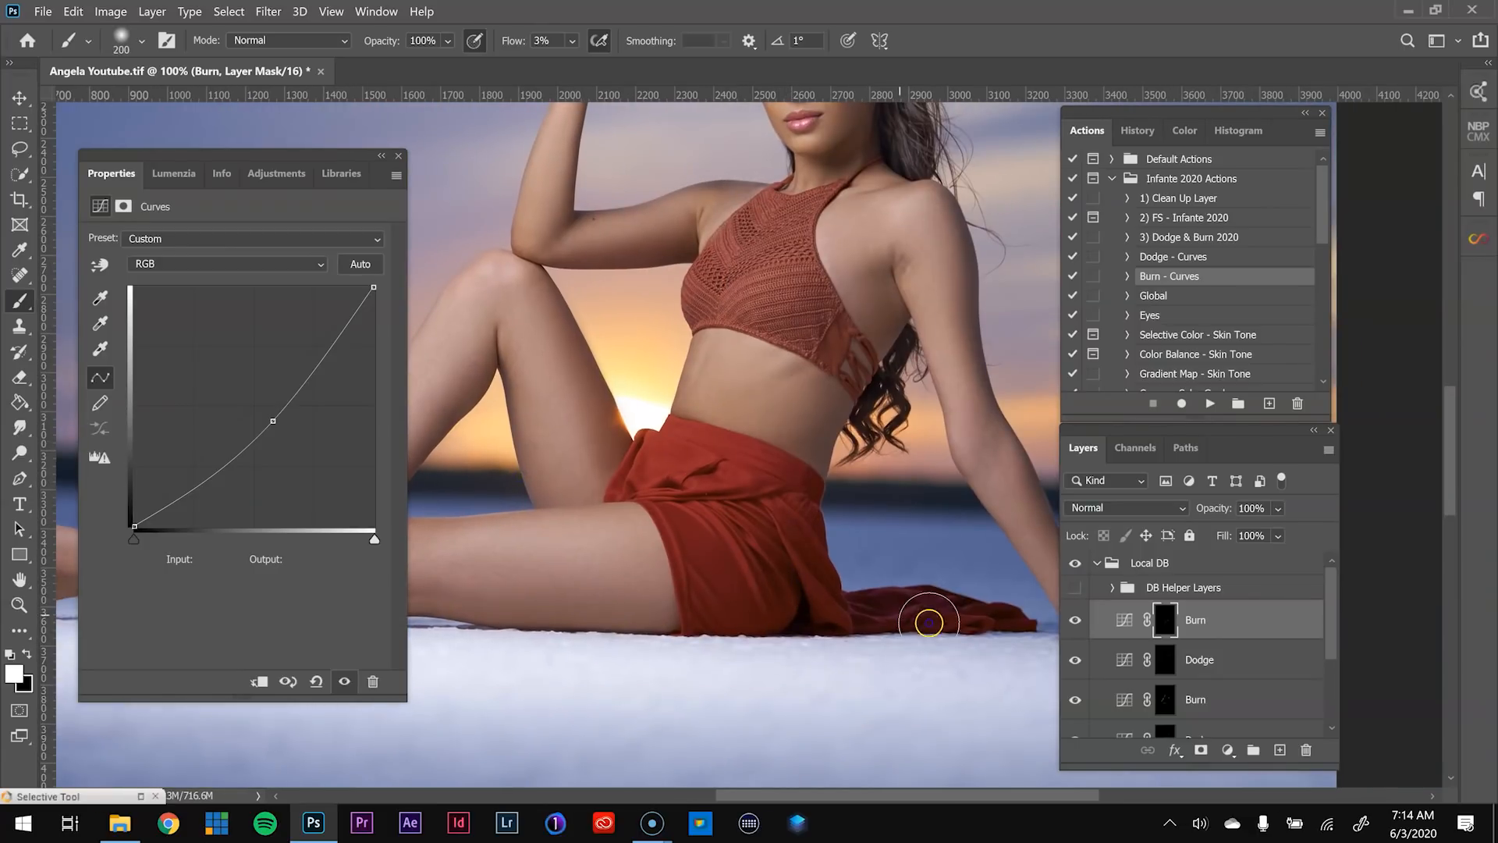
{"action": "mouse_move", "coordinate": [824, 610]}
{"action": "left_mouse_down"}
{"action": "mouse_move", "coordinate": [729, 603]}
{"action": "mouse_move", "coordinate": [804, 567]}
{"action": "mouse_move", "coordinate": [812, 533]}
{"action": "left_mouse_up"}
- Reduce the brush to size 125 for burning the hair beside the ear
{"action": "mouse_move", "coordinate": [888, 345]}
{"action": "left_mouse_down"}
{"action": "mouse_move", "coordinate": [830, 466]}
{"action": "mouse_move", "coordinate": [870, 339]}
{"action": "mouse_move", "coordinate": [873, 372]}
{"action": "mouse_move", "coordinate": [825, 469]}
{"action": "mouse_move", "coordinate": [874, 499]}
{"action": "mouse_move", "coordinate": [913, 664]}
{"action": "left_mouse_up"}
{"action": "key", "text": "bracketleft"}
{"action": "key", "text": "bracketleft"}
{"action": "key", "text": "bracketright"}
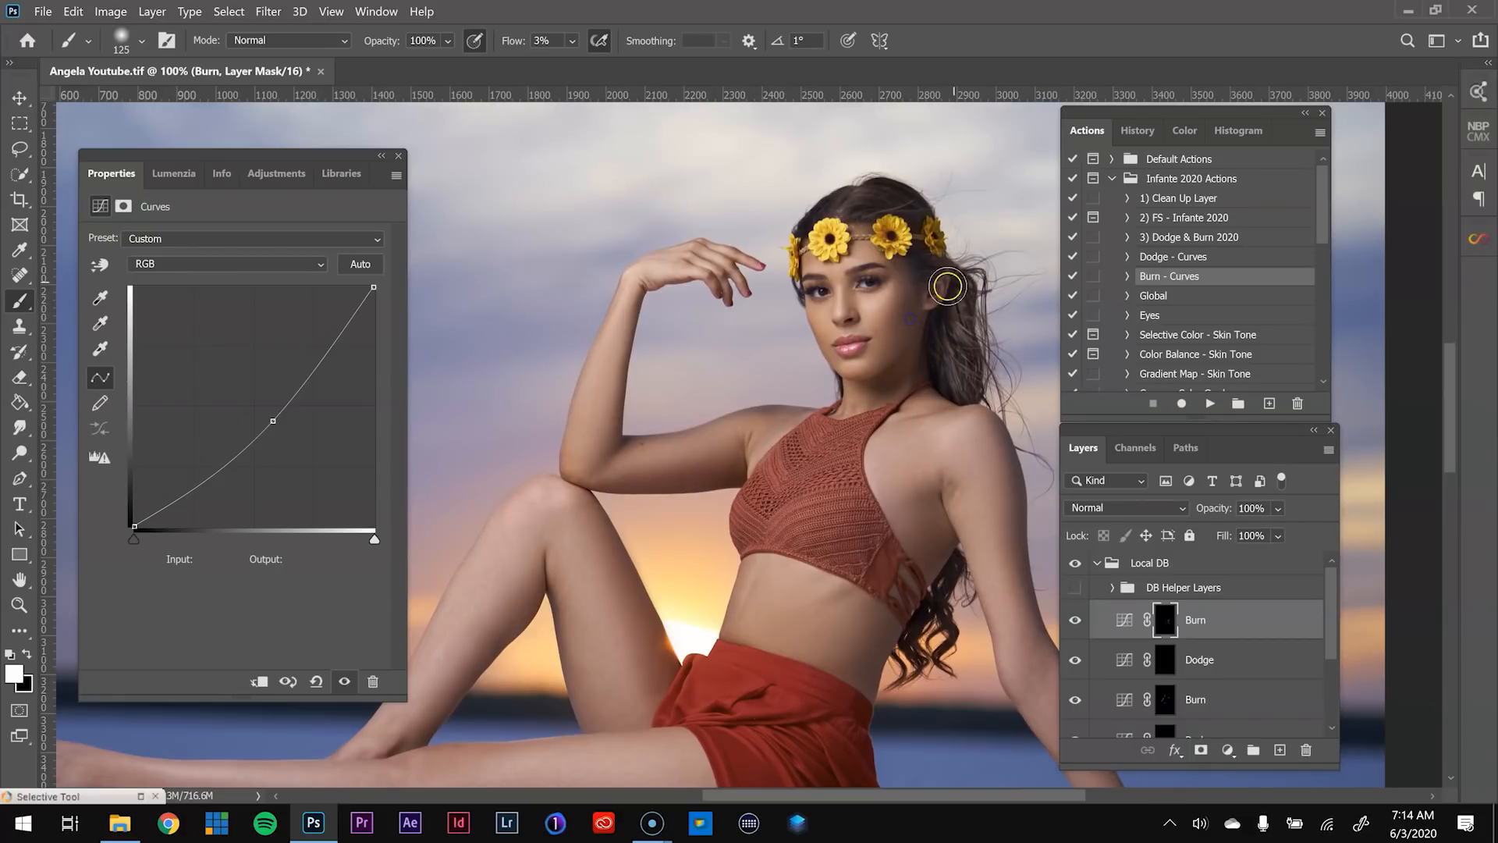
- Examine the woman's eyes up close to compare the catch lights
{"action": "key", "text": "ctrl+0"}
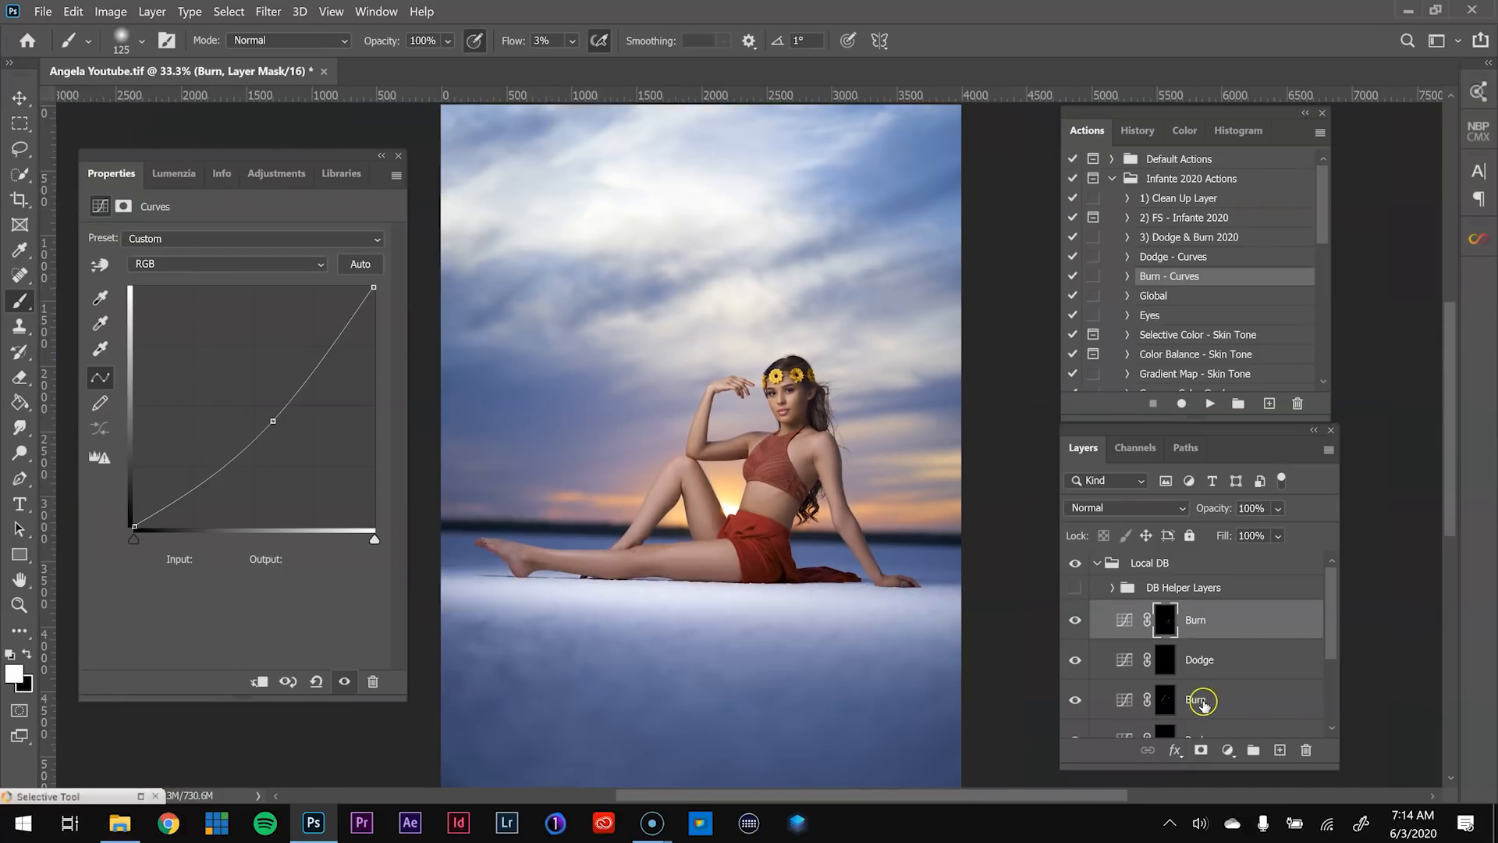
{"action": "key", "text": "z"}
{"action": "left_click", "coordinate": [770, 380]}
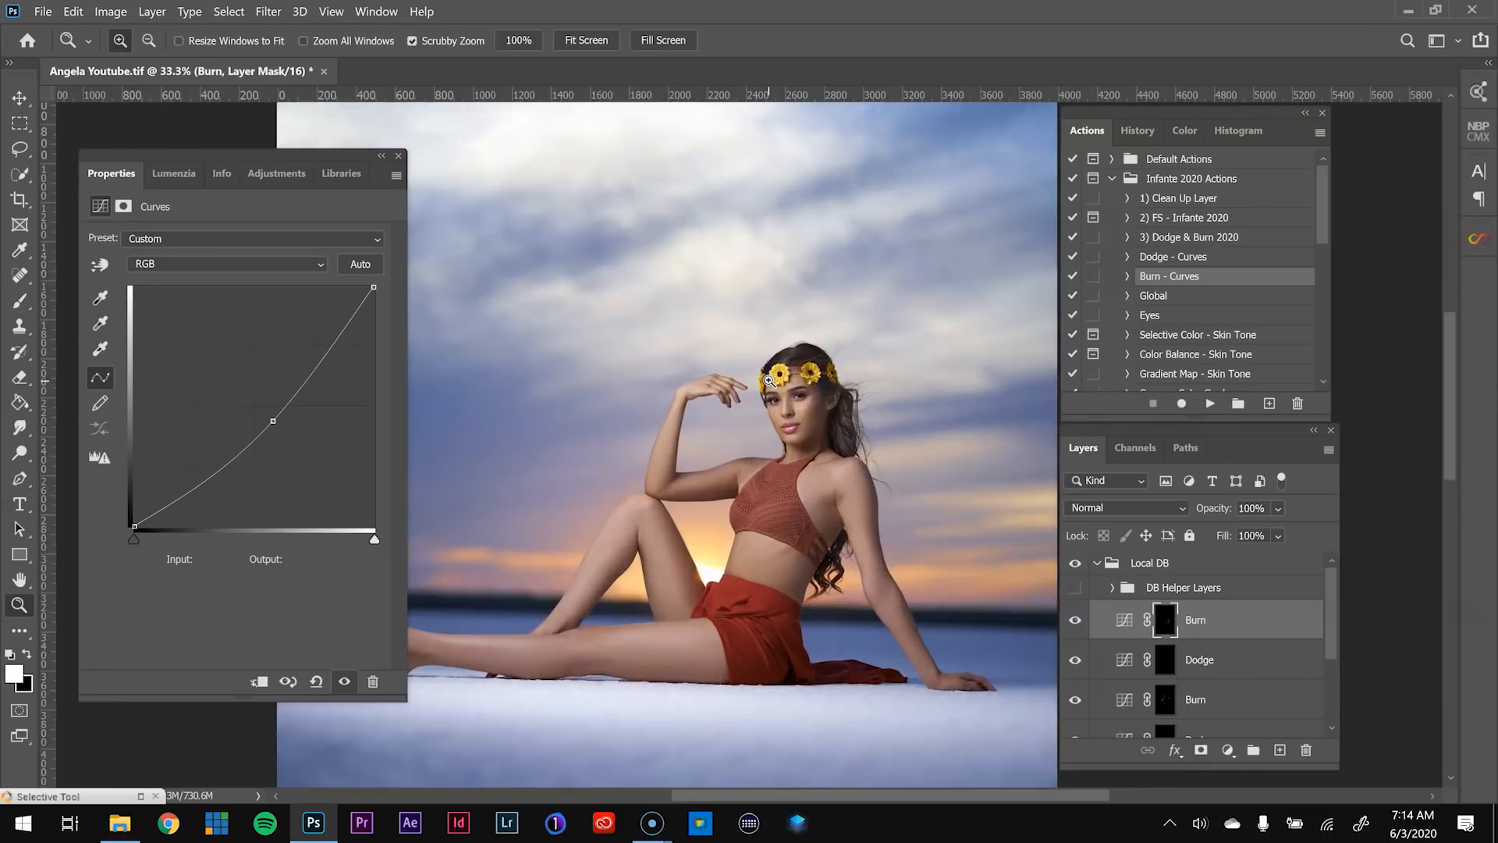
{"action": "left_click", "coordinate": [769, 380]}
{"action": "left_click", "coordinate": [769, 380]}
{"action": "left_click", "coordinate": [771, 382]}
{"action": "left_click", "coordinate": [818, 476]}
{"action": "left_click", "coordinate": [818, 476]}
{"action": "left_click_drag", "start_coordinate": [894, 515], "coordinate": [735, 488]}
{"action": "left_click", "coordinate": [678, 473]}
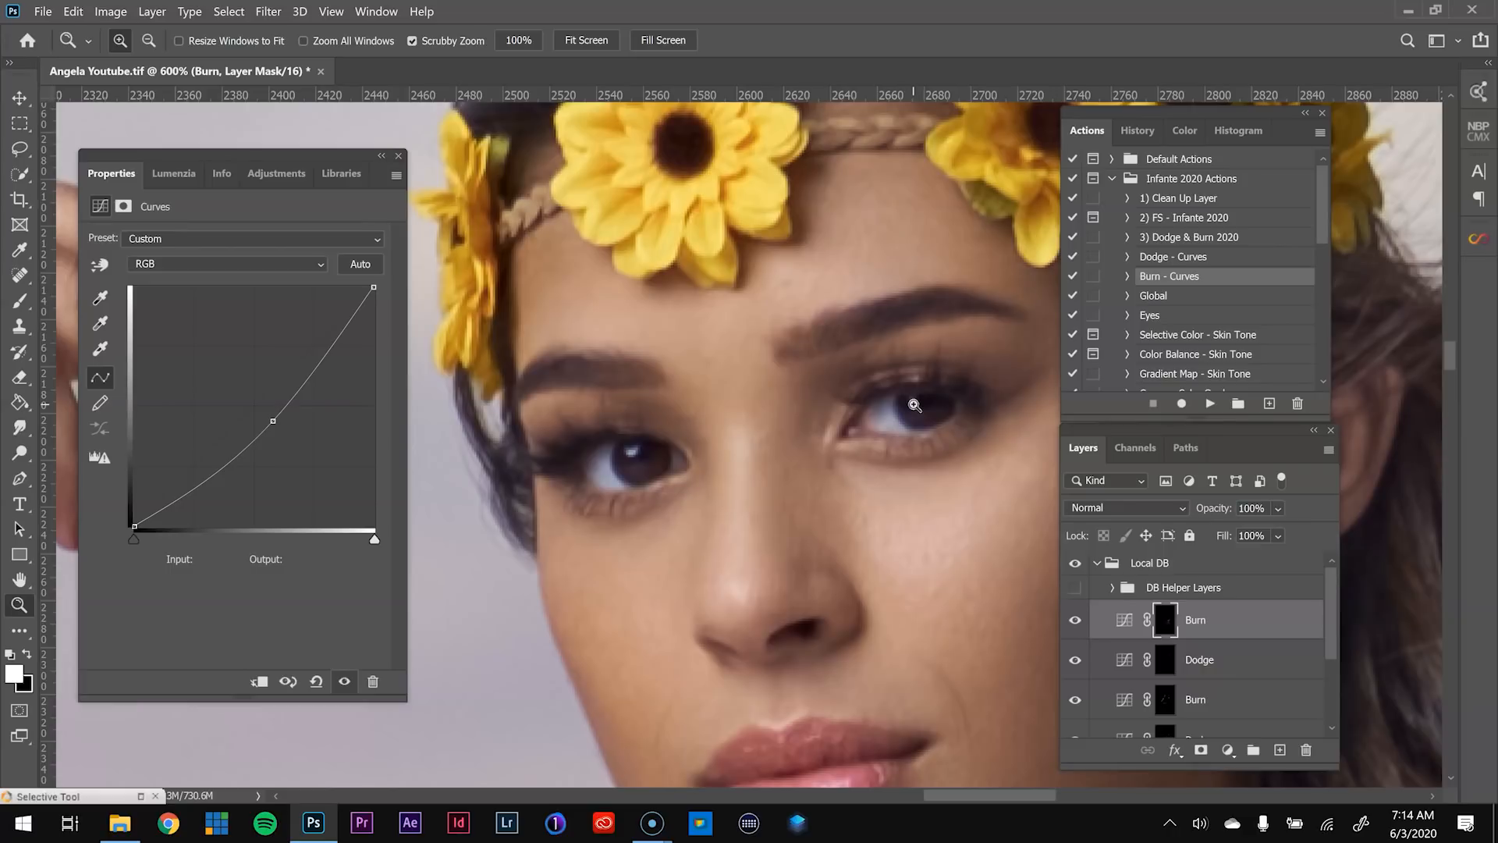
- Add an empty layer above the top Burn layer and set the Clone Stamp tool to sample All Layers
{"action": "left_click", "coordinate": [1279, 751]}
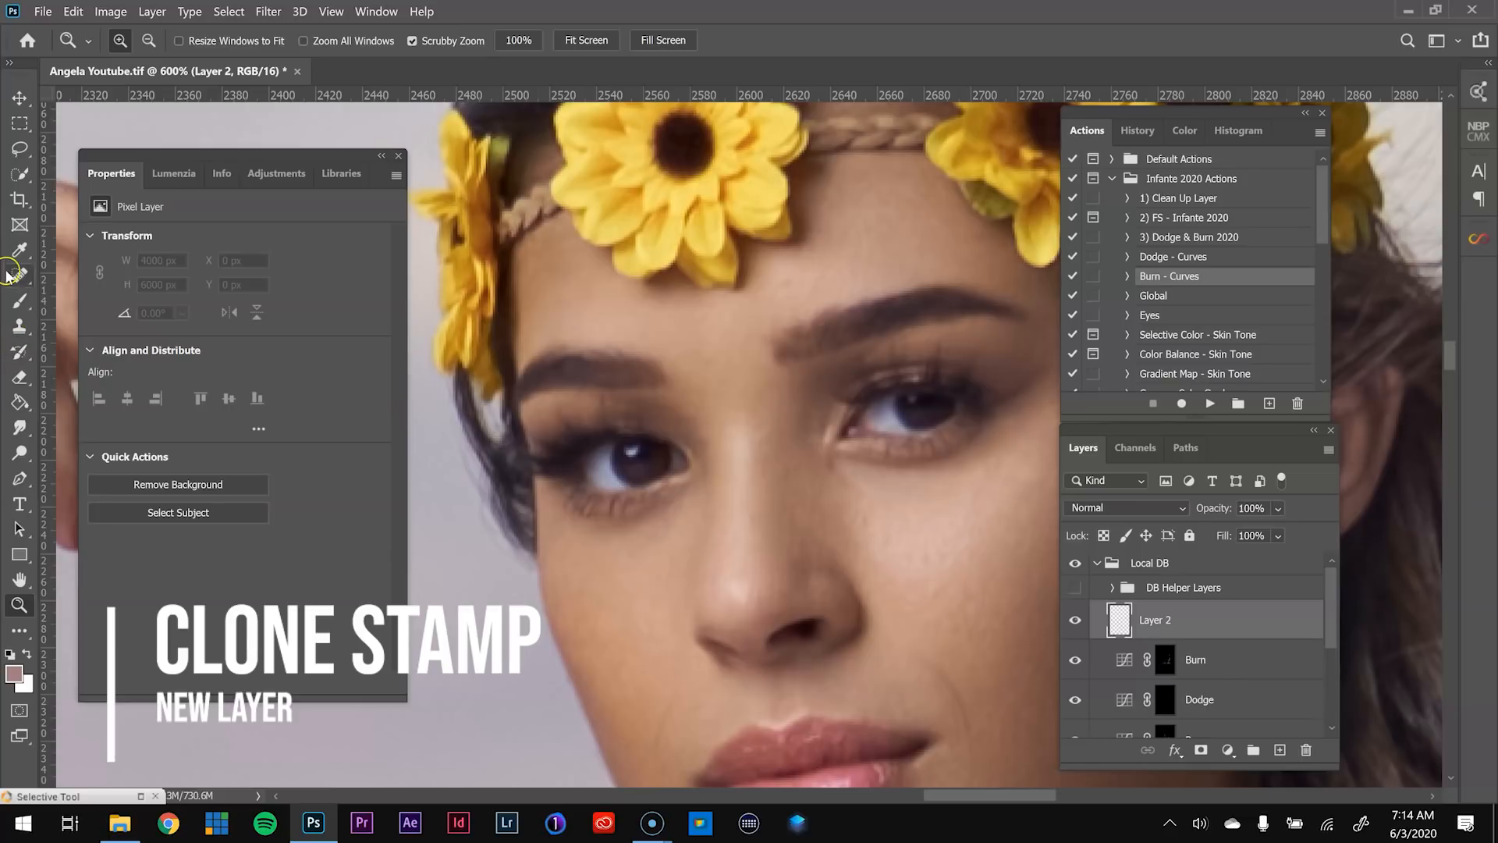
{"action": "left_click", "coordinate": [20, 326]}
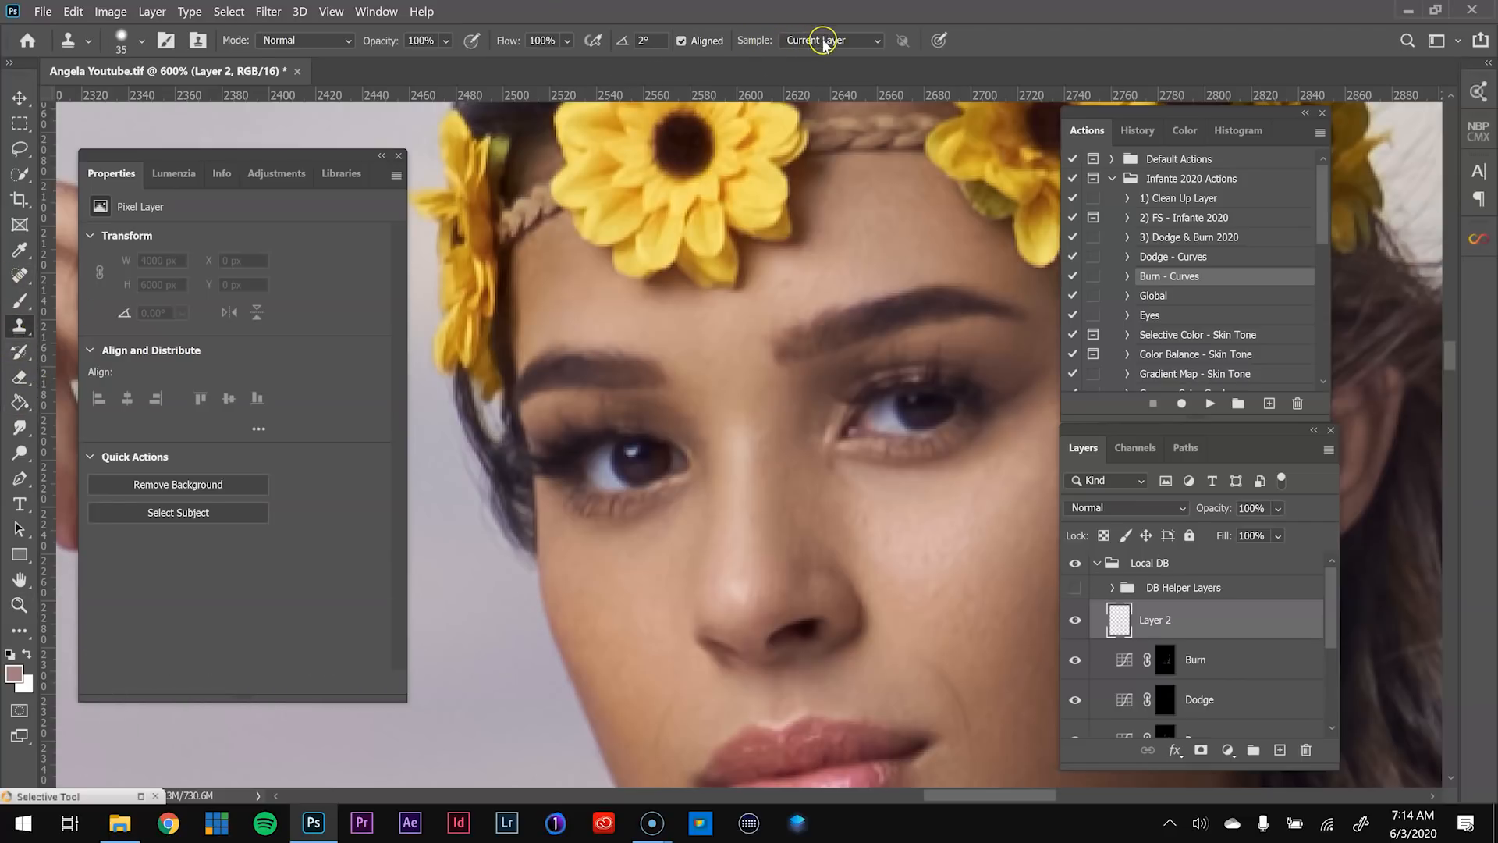
{"action": "left_click", "coordinate": [1076, 622], "text": "alt"}
{"action": "left_click", "coordinate": [1075, 622], "text": "alt"}
{"action": "left_click", "coordinate": [864, 40]}
{"action": "left_click", "coordinate": [840, 86]}
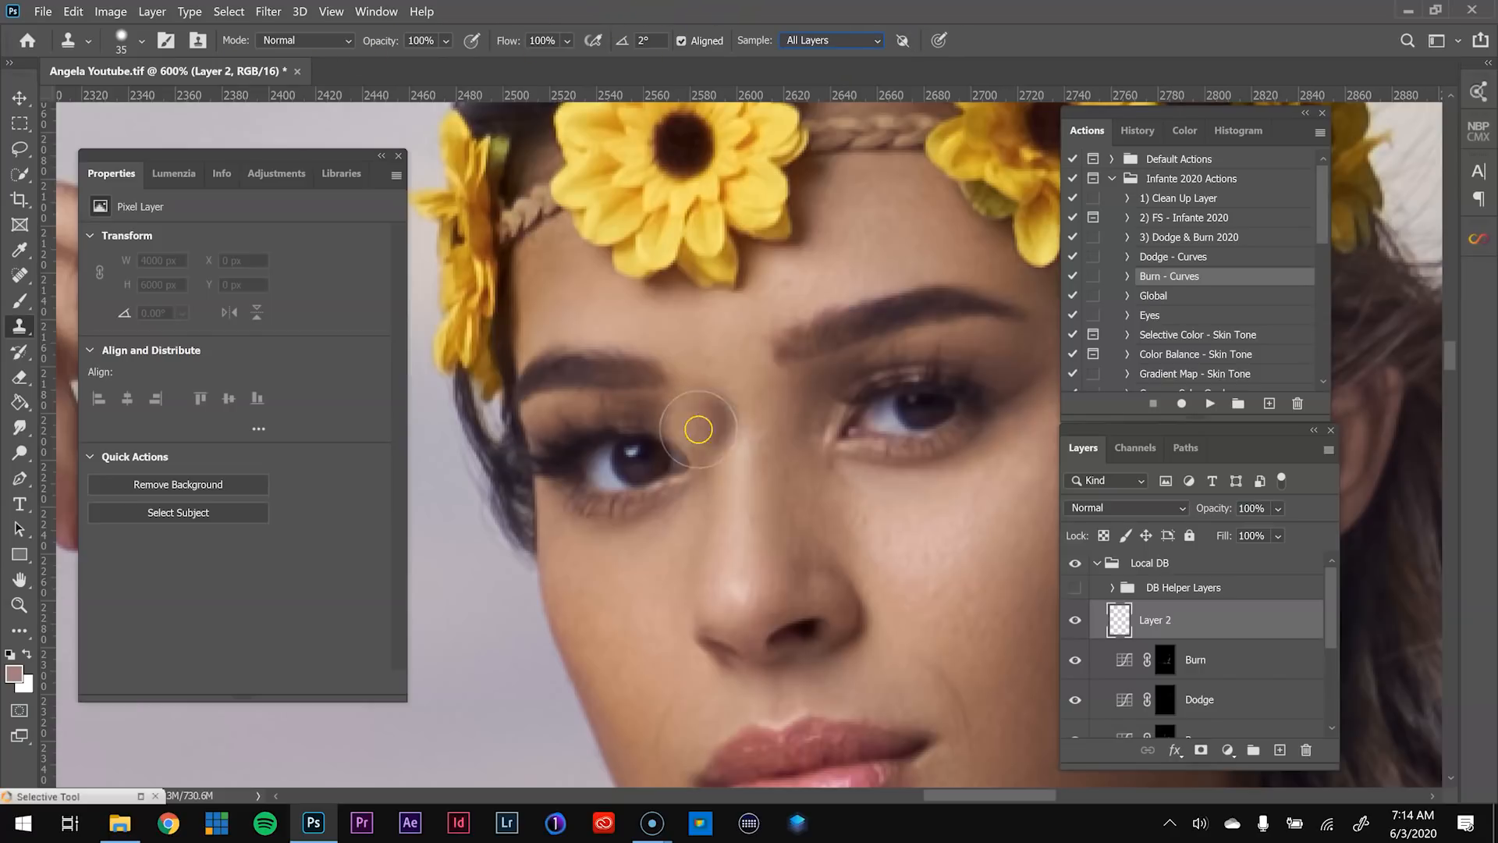
- With an 8 px Clone Stamp brush, copy the bright catch light from the left-hand eye onto the iris of the other eye
{"action": "left_click", "coordinate": [19, 604]}
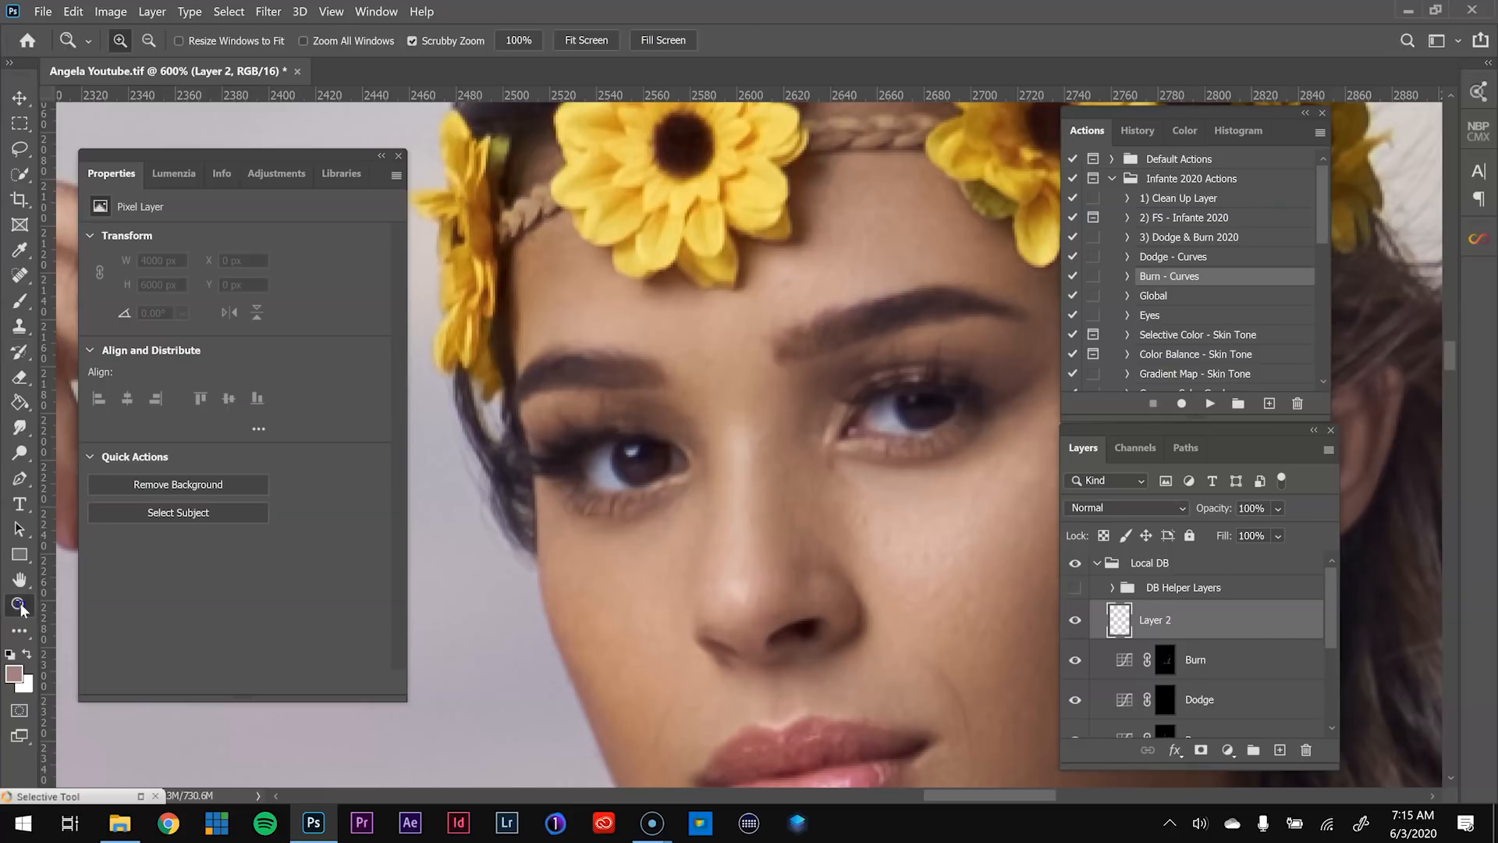
{"action": "mouse_move", "coordinate": [613, 448]}
{"action": "left_mouse_down"}
{"action": "mouse_move", "coordinate": [641, 456]}
{"action": "mouse_move", "coordinate": [636, 428]}
{"action": "left_mouse_up"}
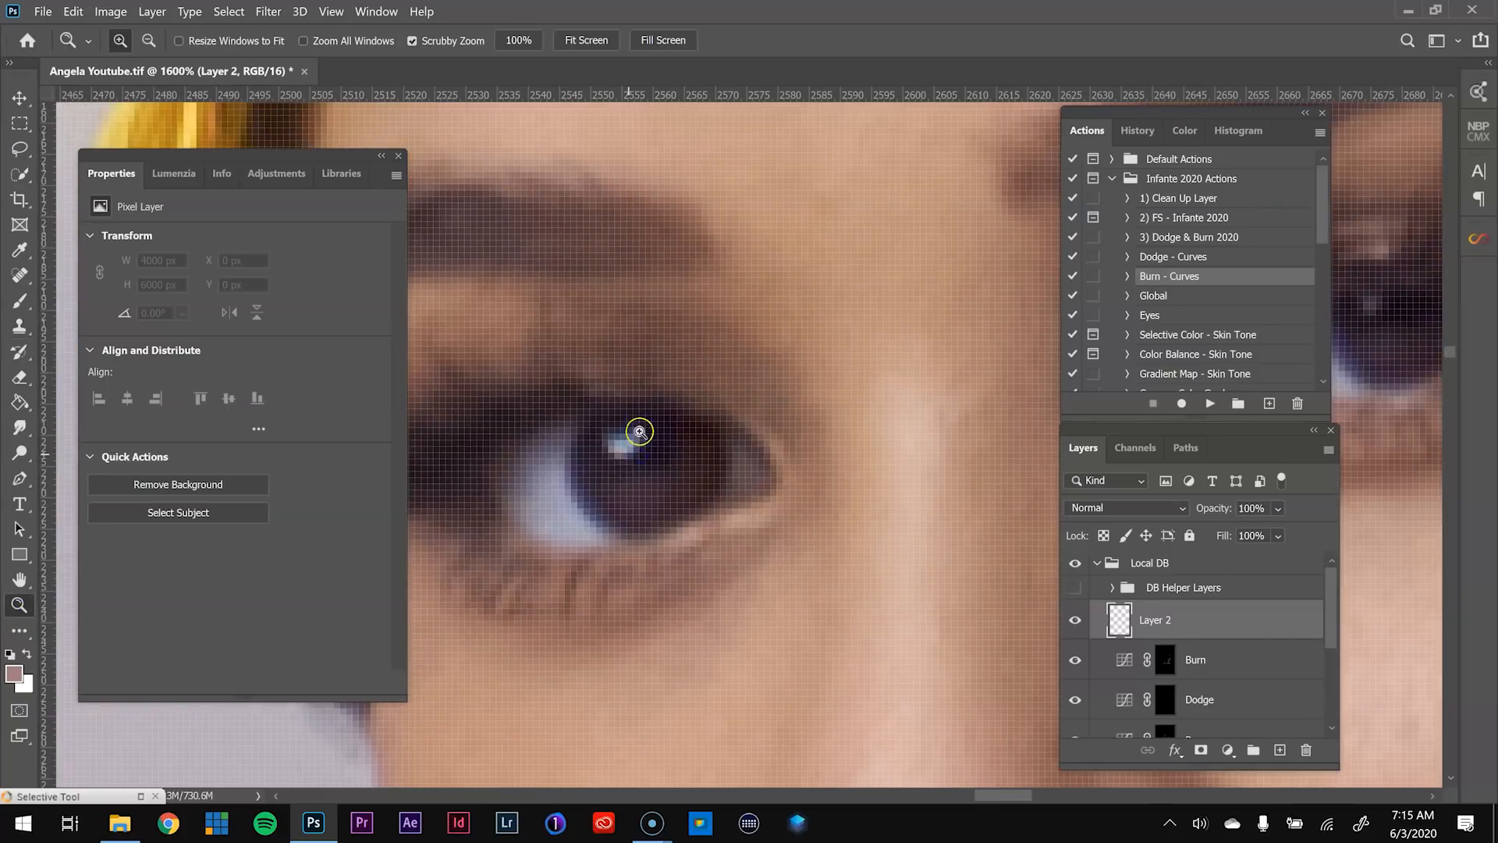
{"action": "key", "text": "s"}
{"action": "key", "text": "bracketleft"}
{"action": "key", "text": "bracketleft"}
{"action": "key", "text": "bracketleft"}
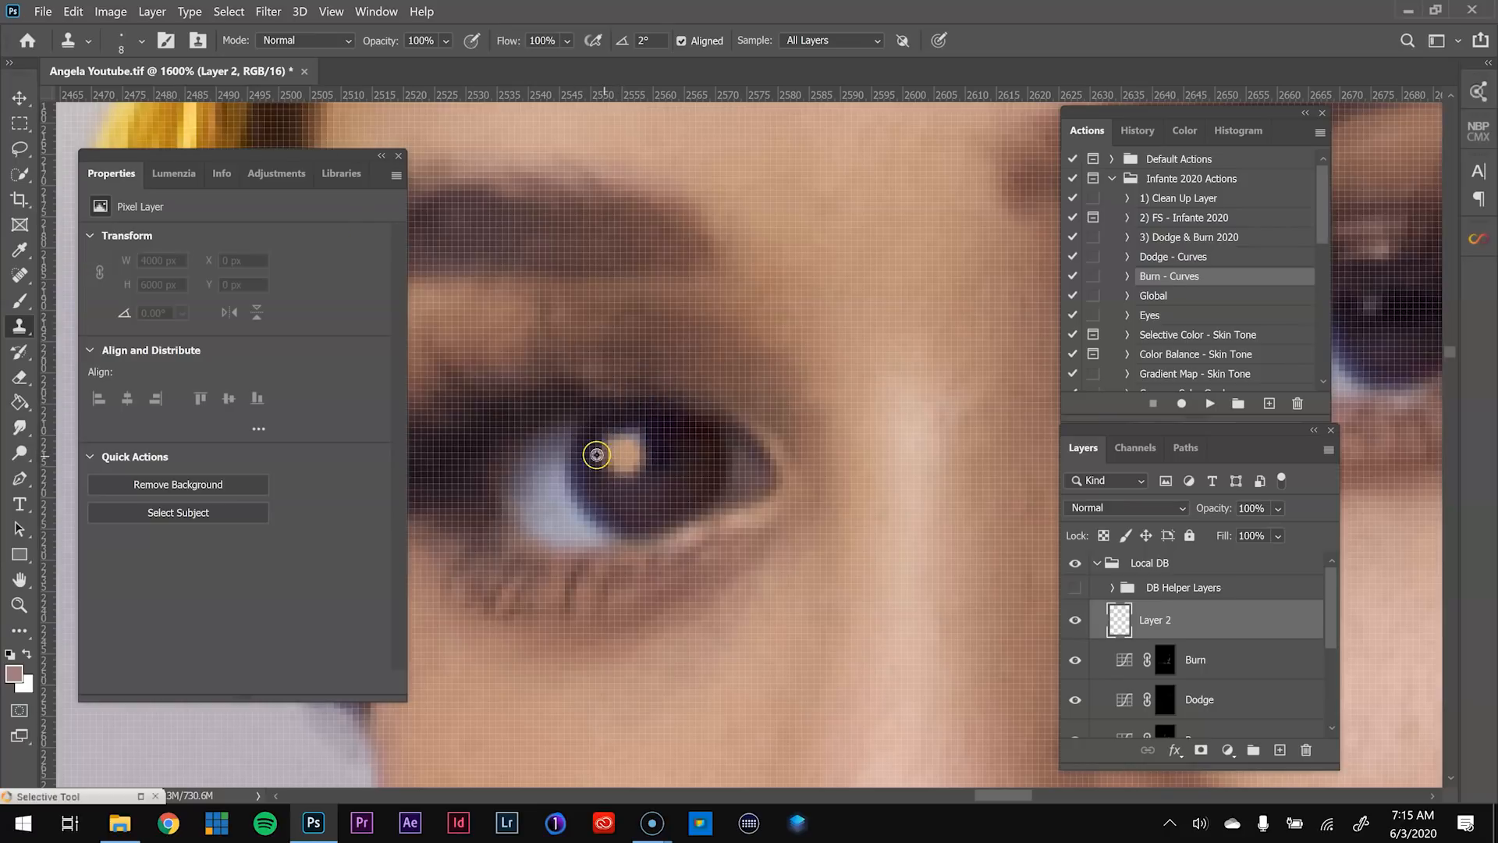
{"action": "left_click_drag", "start_coordinate": [634, 442], "coordinate": [620, 444]}
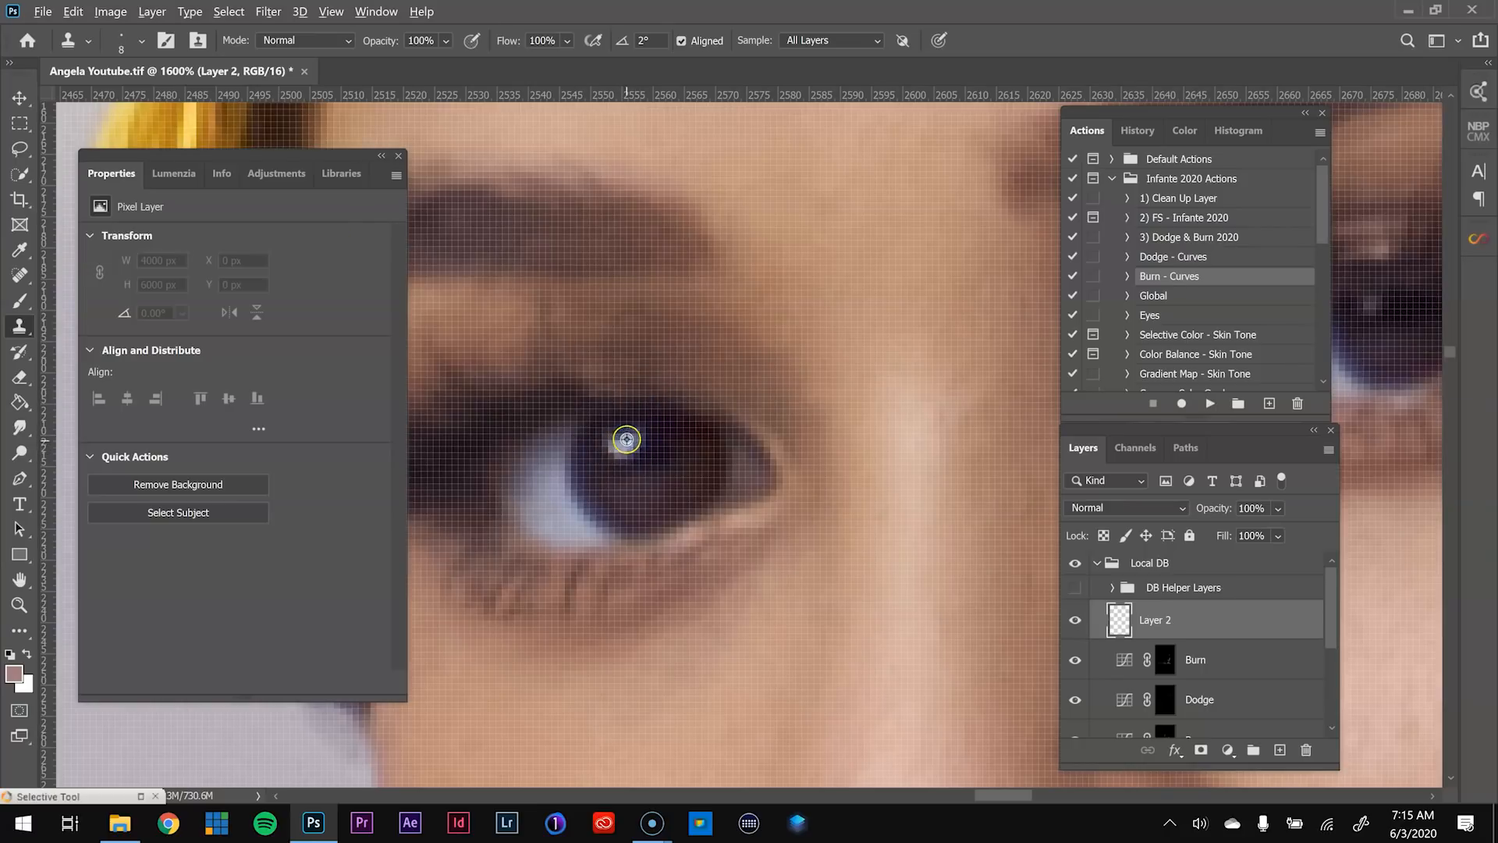
{"action": "left_click_drag", "start_coordinate": [940, 344], "coordinate": [472, 419]}
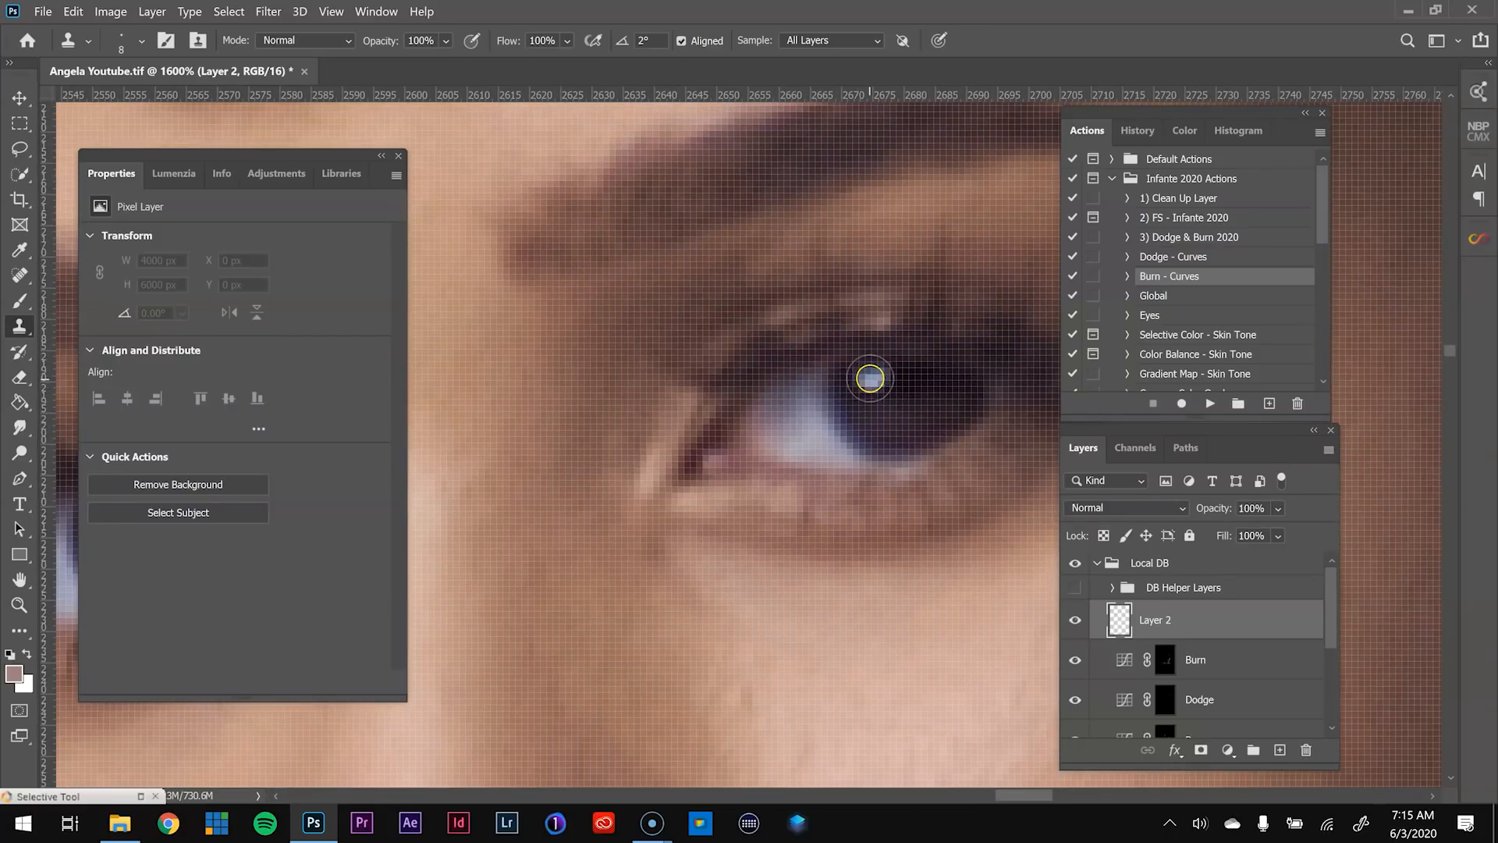
{"action": "left_click", "coordinate": [870, 379]}
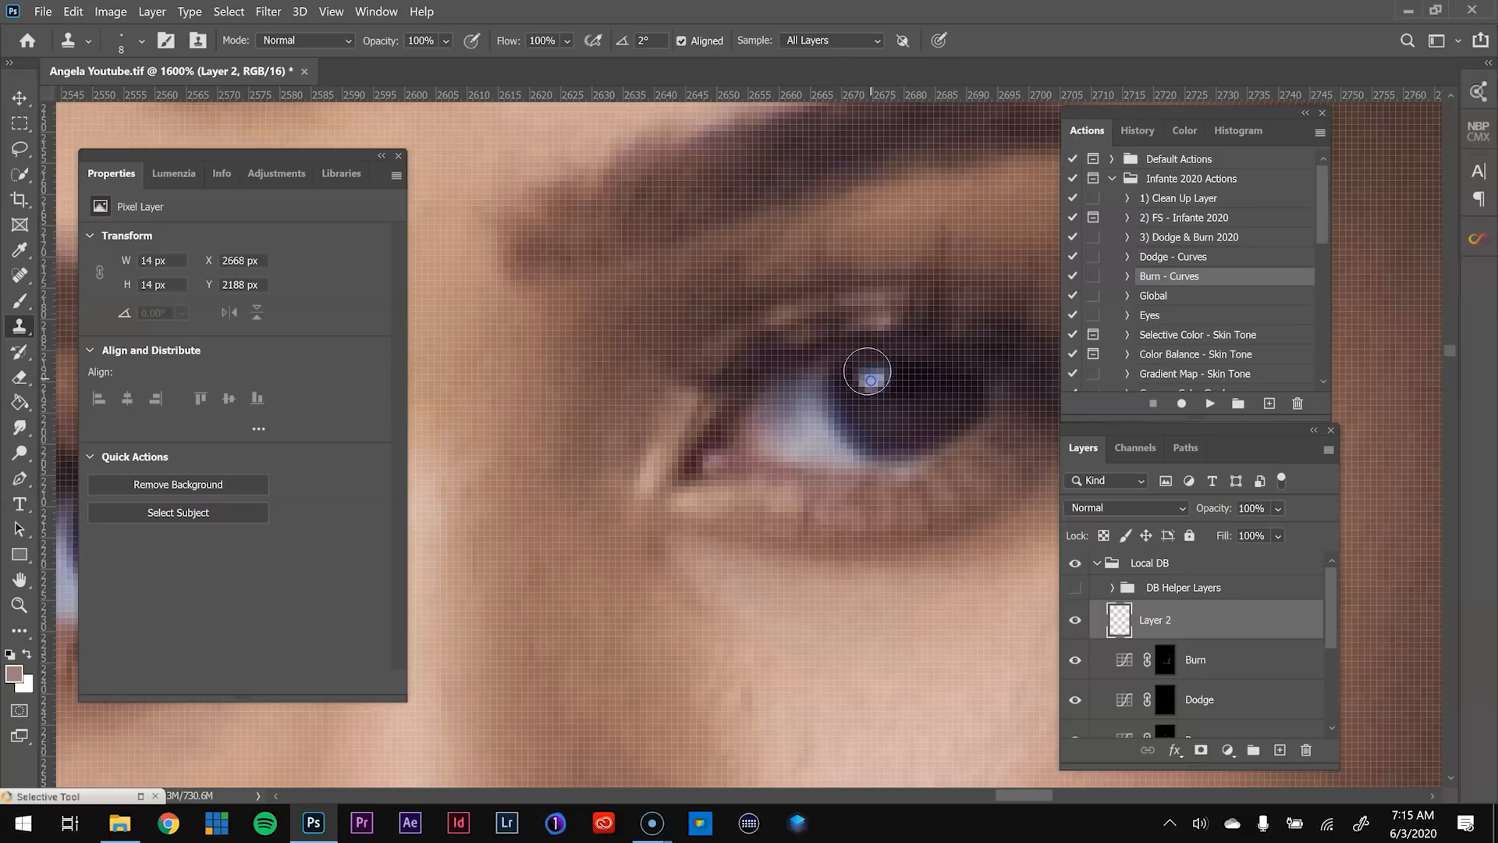
- Rename the cloned layer as Catch Light
{"action": "scroll", "coordinate": [862, 336], "scroll_direction": "down", "scroll_amount": 6}
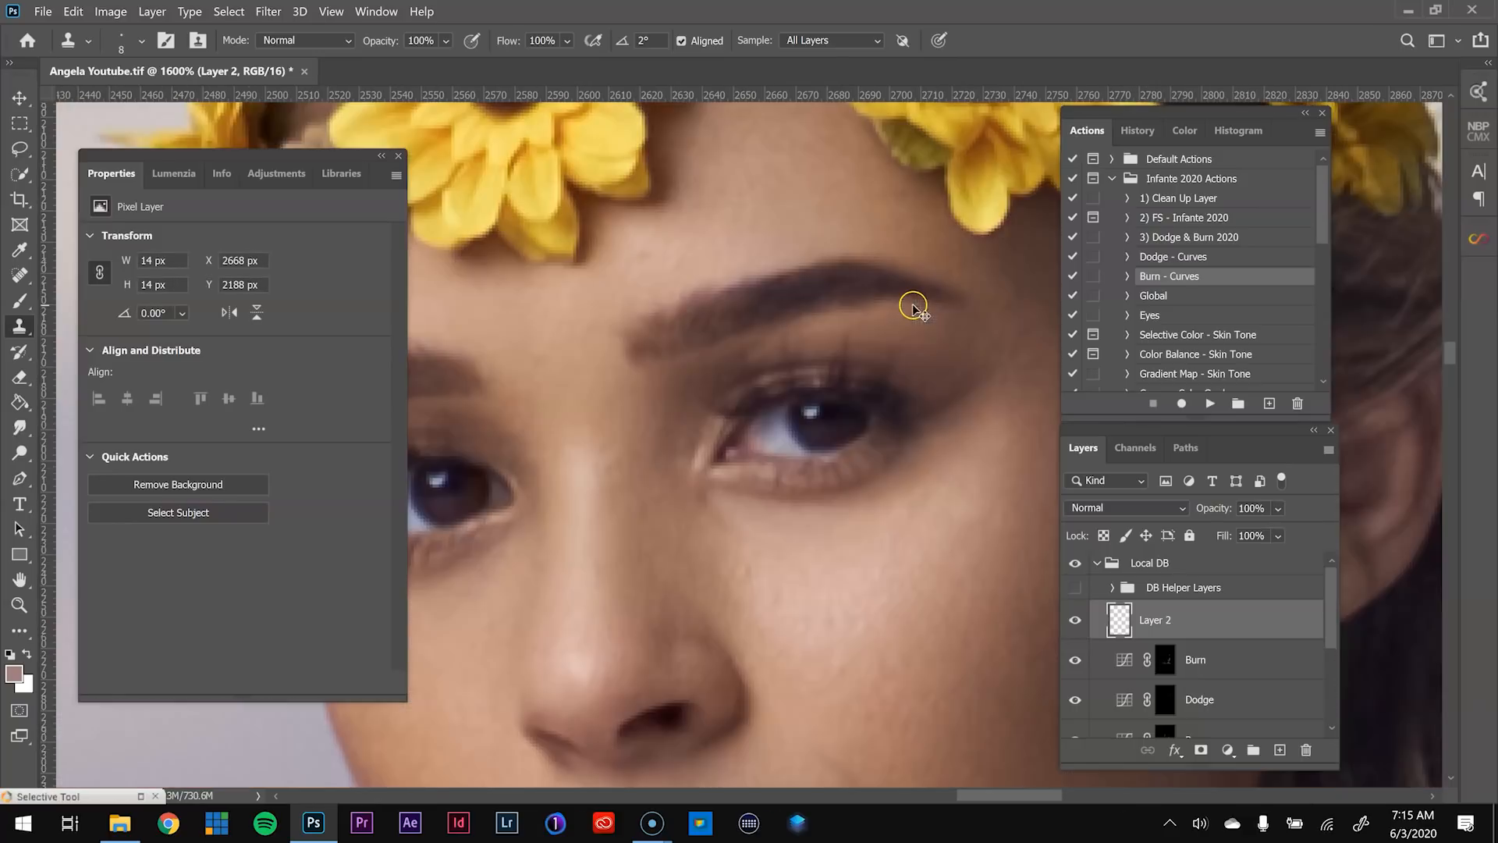
{"action": "key", "text": "ctrl+minus"}
{"action": "key", "text": "ctrl+minus"}
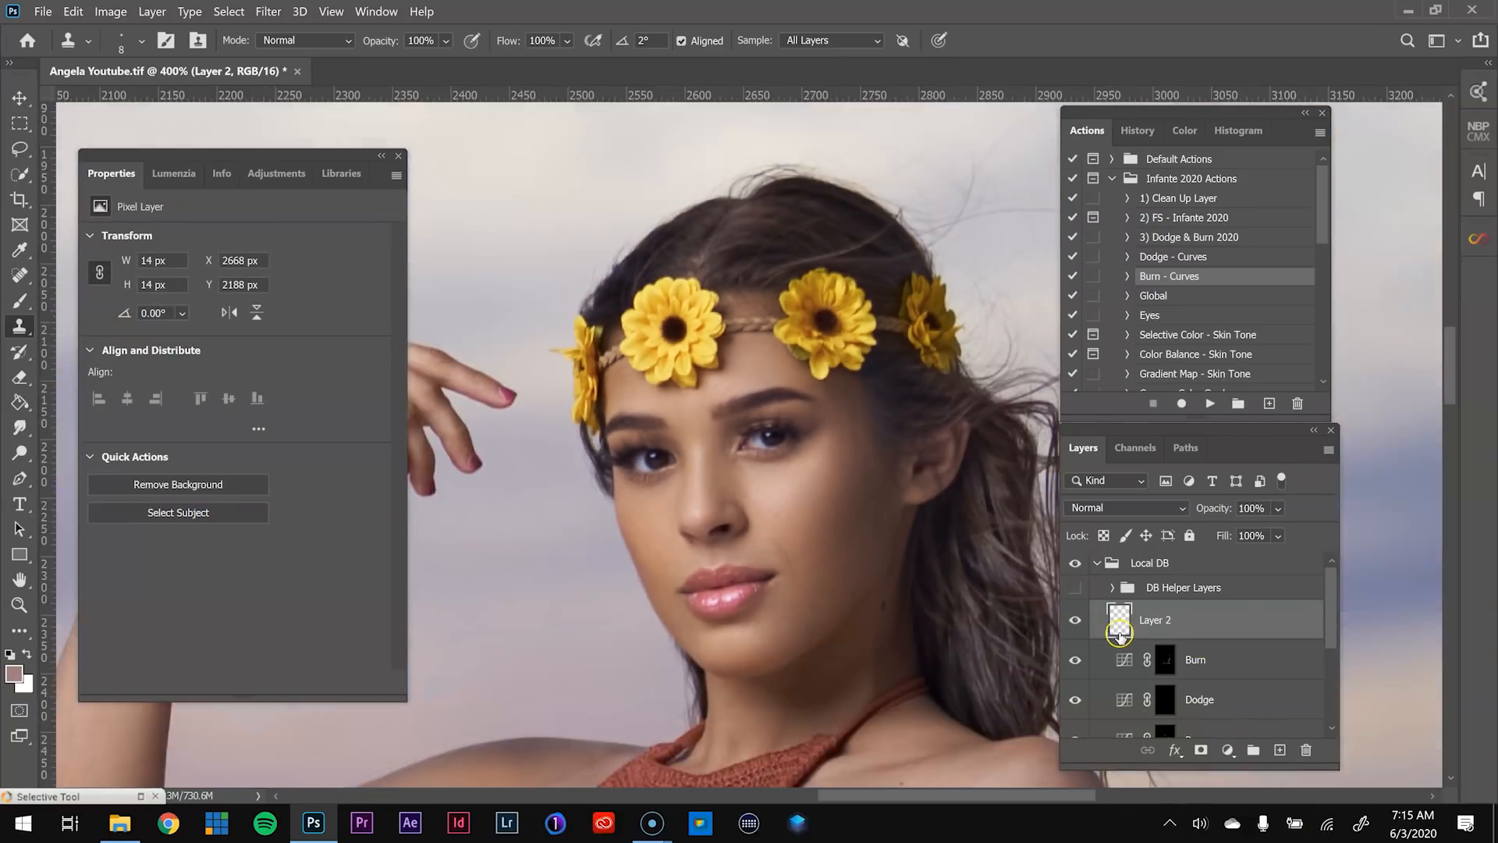
{"action": "left_click", "coordinate": [1144, 639]}
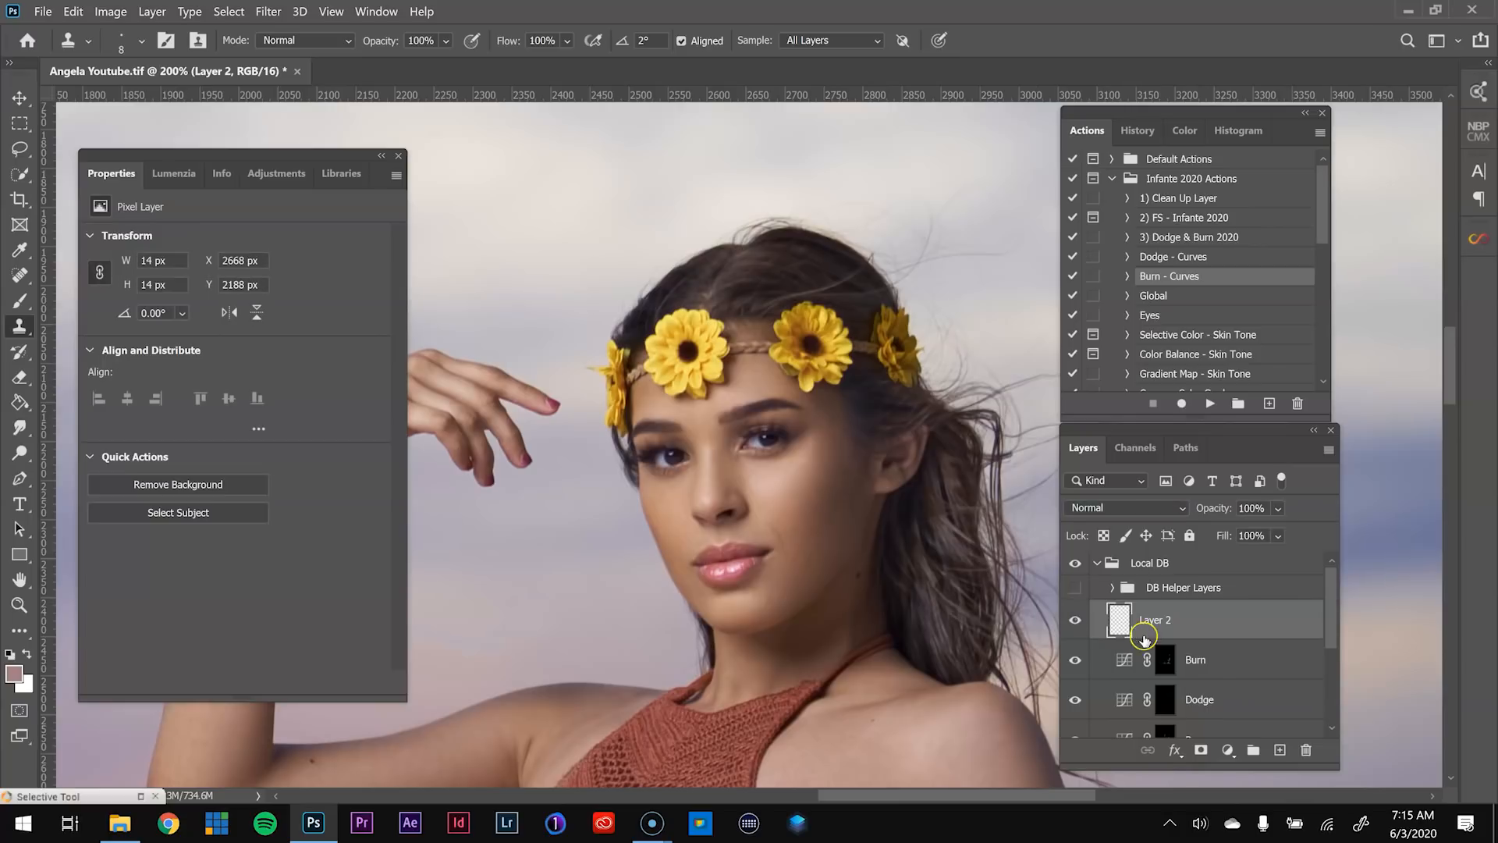
{"action": "double_click", "coordinate": [1153, 621]}
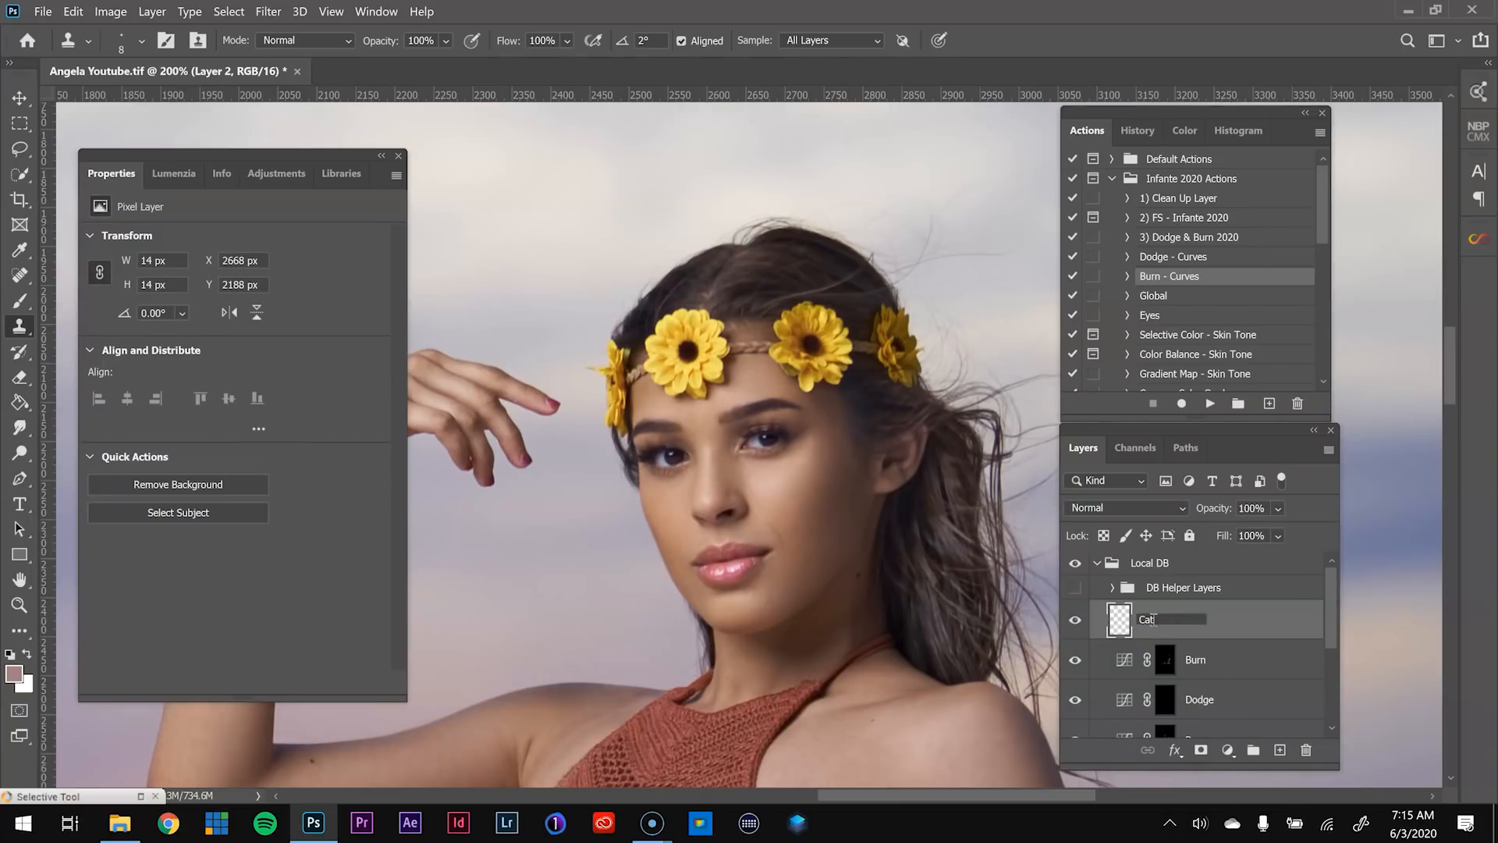
{"action": "type", "text": "Catch Light"}
{"action": "key", "text": "Return"}
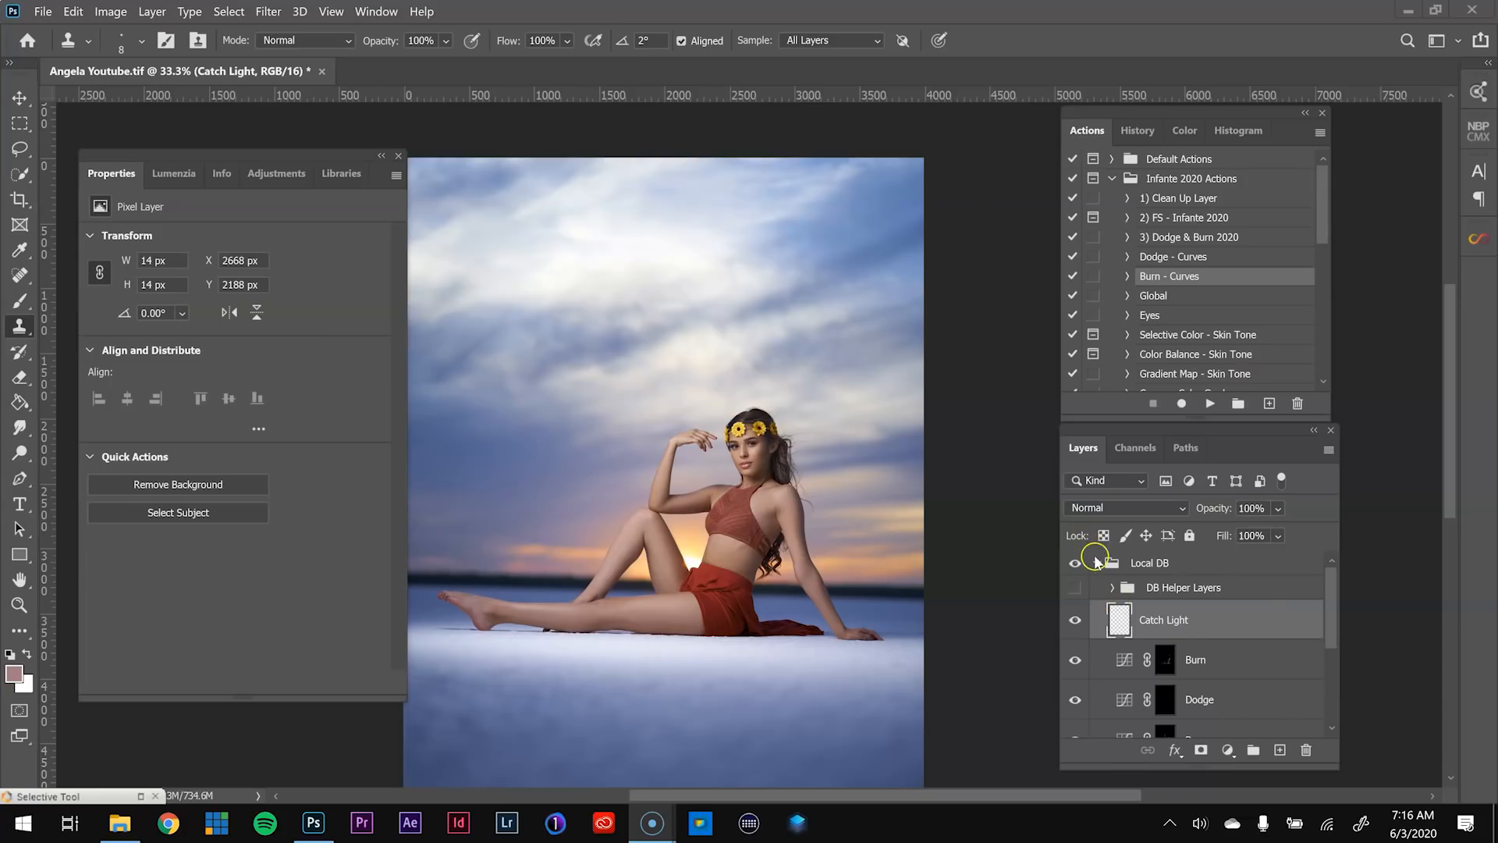
- Collapse the Local DB group and add a Selective Color adjustment layer above it
{"action": "left_click", "coordinate": [1096, 562]}
{"action": "left_click", "coordinate": [1096, 563]}
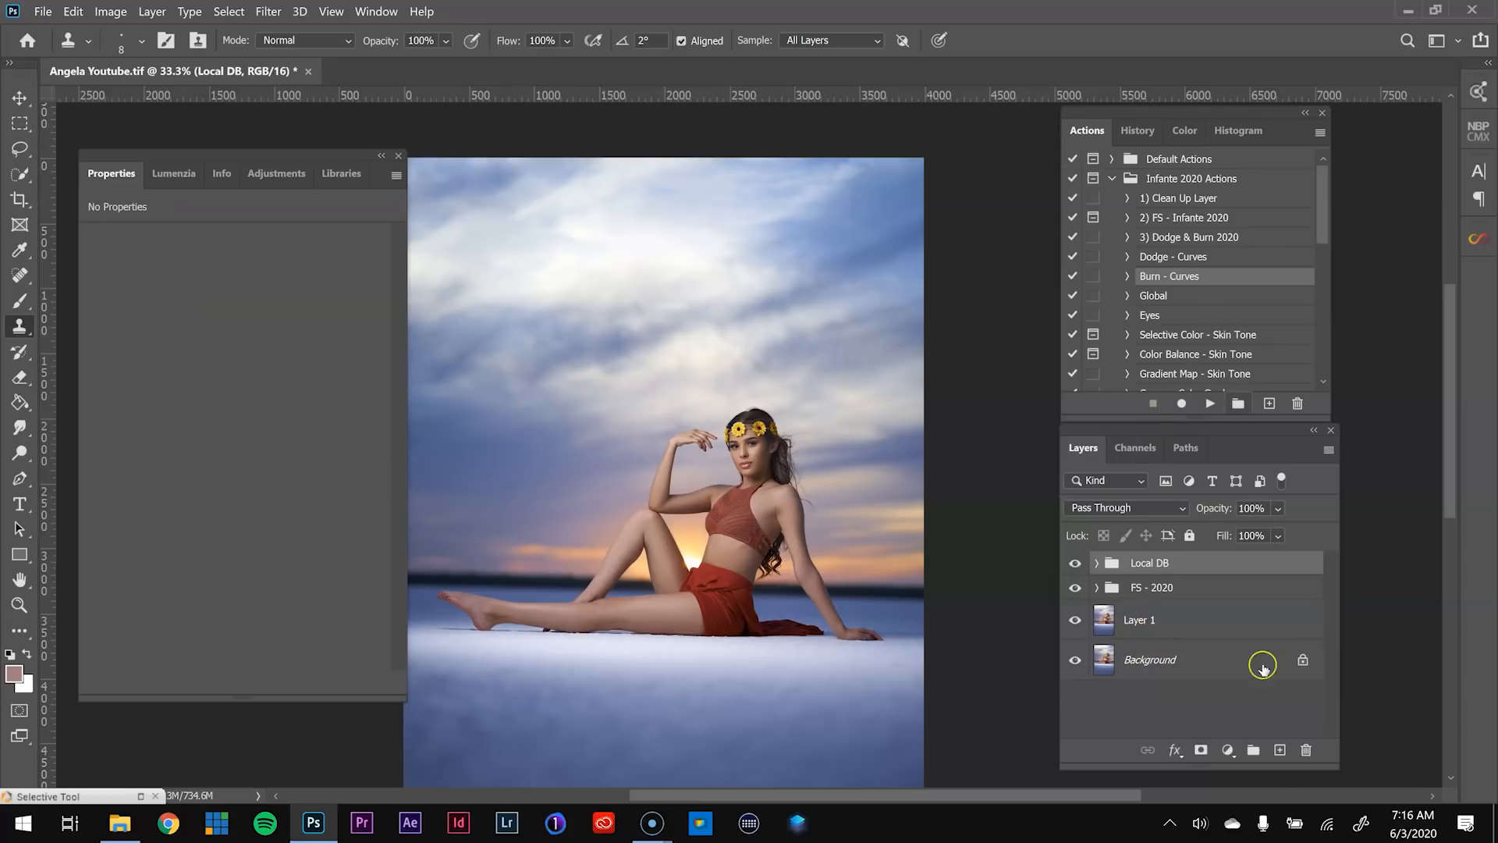
{"action": "left_click", "coordinate": [1228, 751]}
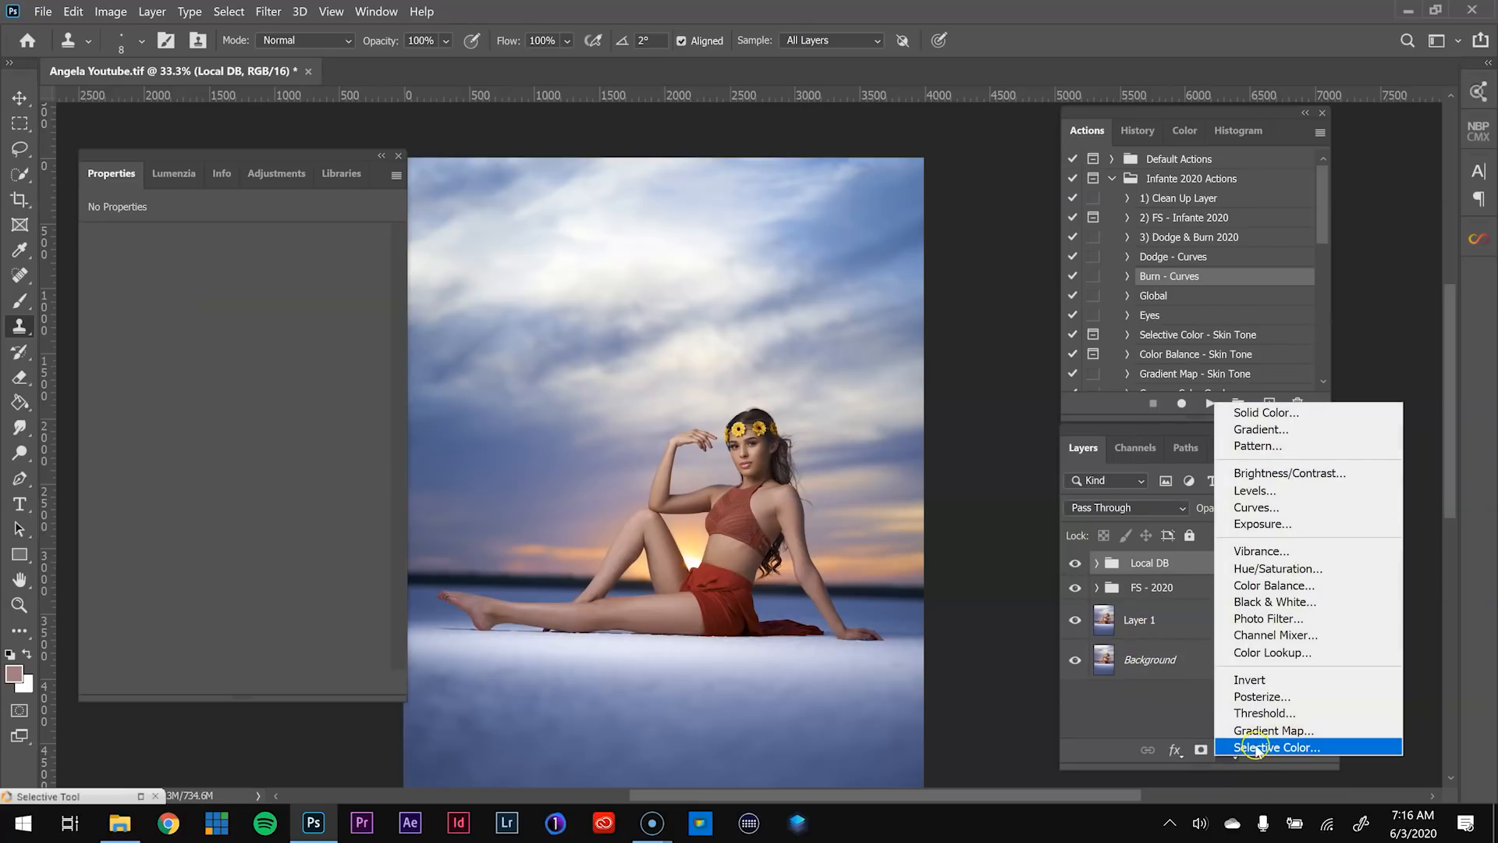
{"action": "left_click", "coordinate": [1255, 748]}
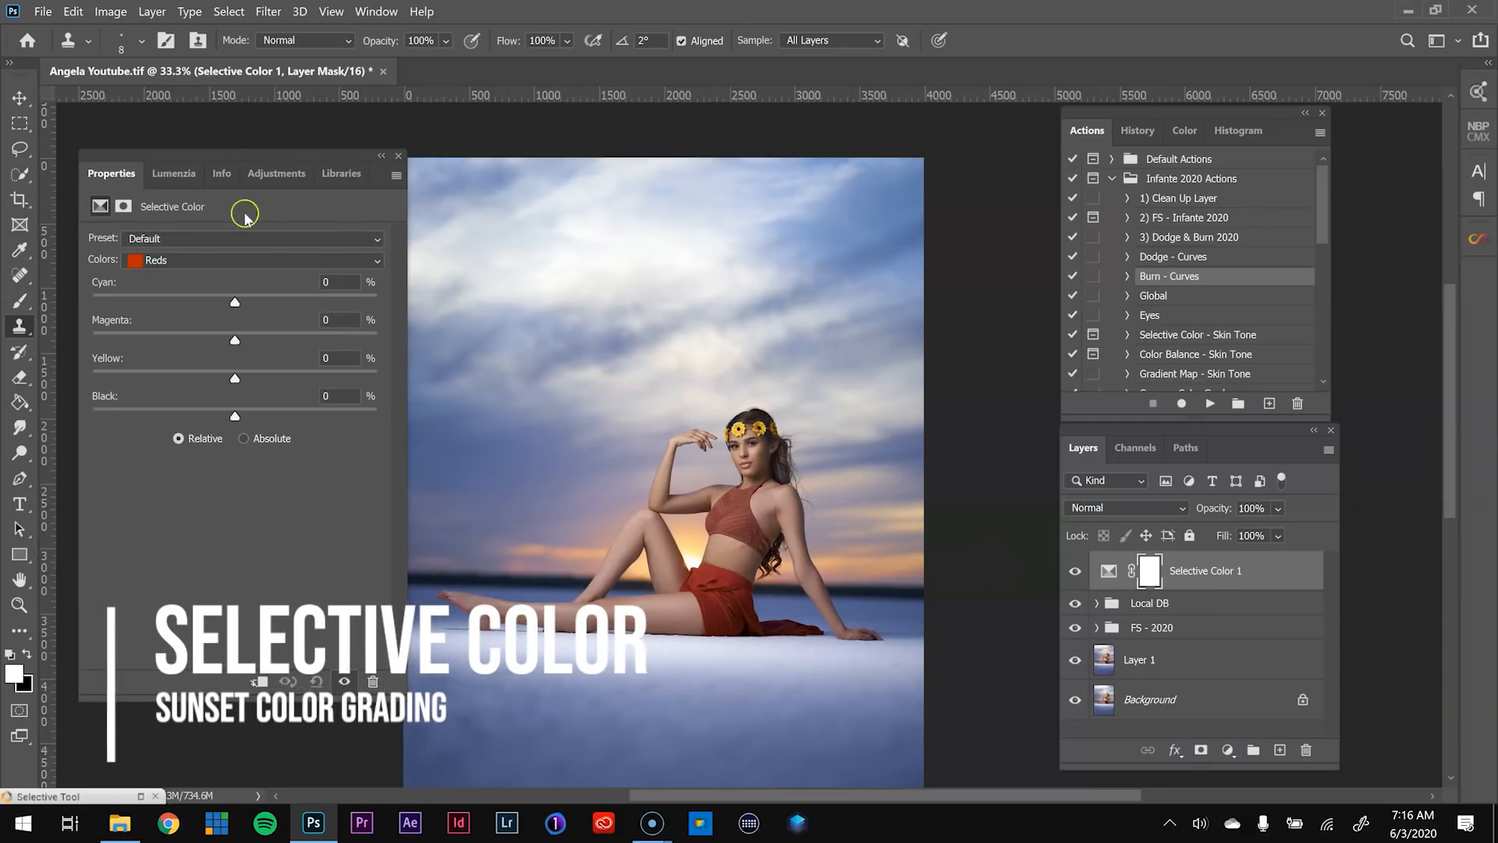
- Set the Reds to Cyan -29% and Magenta 9%, adjust their Yellow and Black amounts, and compare before and after
{"action": "left_click", "coordinate": [341, 282]}
{"action": "type", "text": "-29"}
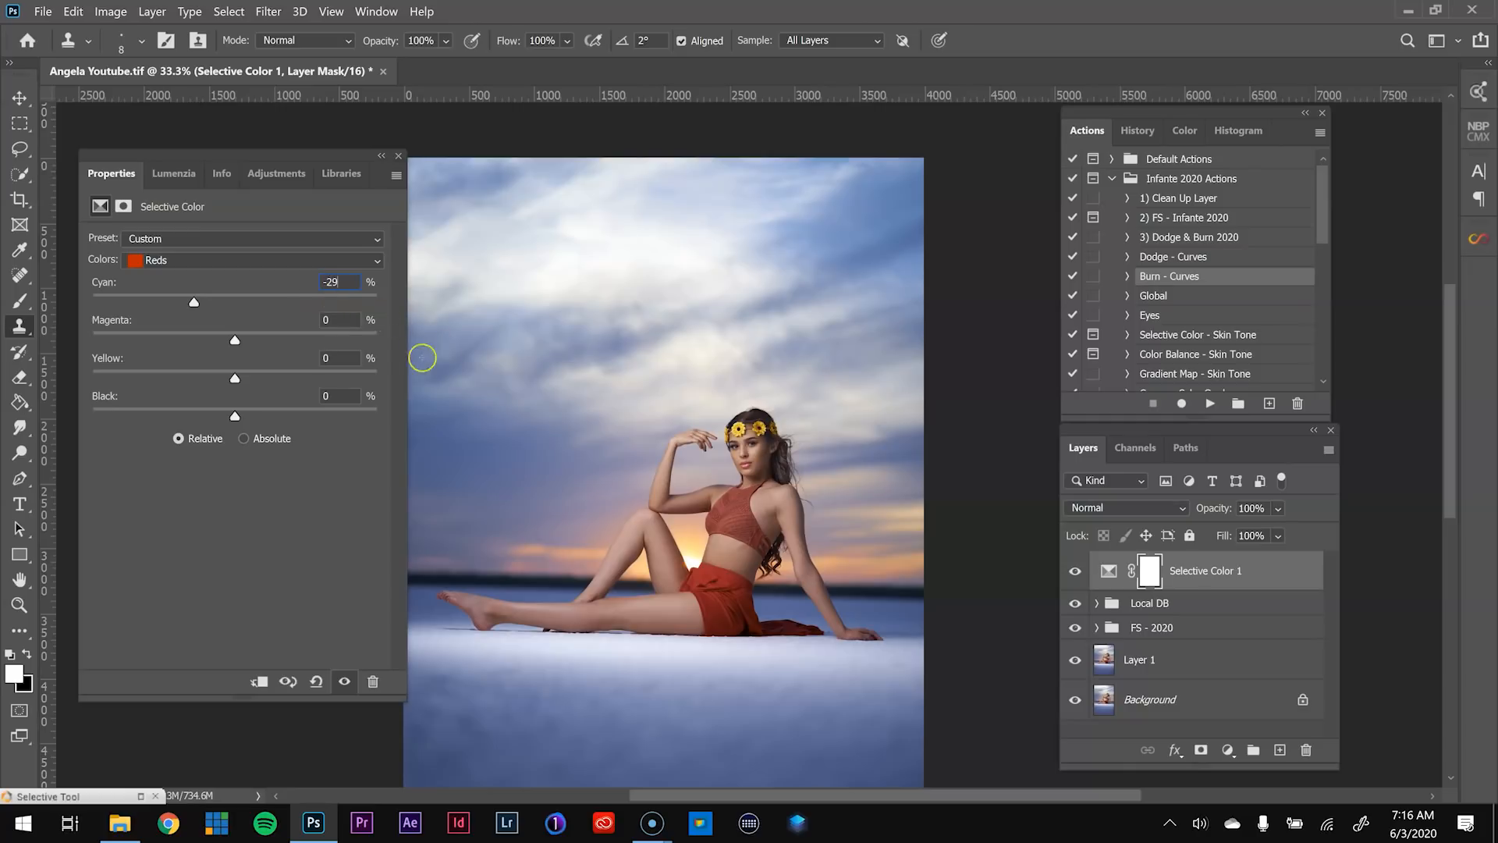
{"action": "left_click", "coordinate": [347, 321]}
{"action": "type", "text": "9"}
{"action": "left_click", "coordinate": [342, 356]}
{"action": "left_click", "coordinate": [338, 395]}
{"action": "left_click", "coordinate": [1076, 576]}
{"action": "left_click", "coordinate": [1076, 575]}
{"action": "left_click", "coordinate": [1076, 575]}
{"action": "left_click", "coordinate": [1076, 576]}
- Set the Yellows of the Selective Color adjustment to Cyan -21%, Magenta +8%, Yellow +13% and Black +10%
{"action": "left_click", "coordinate": [273, 259]}
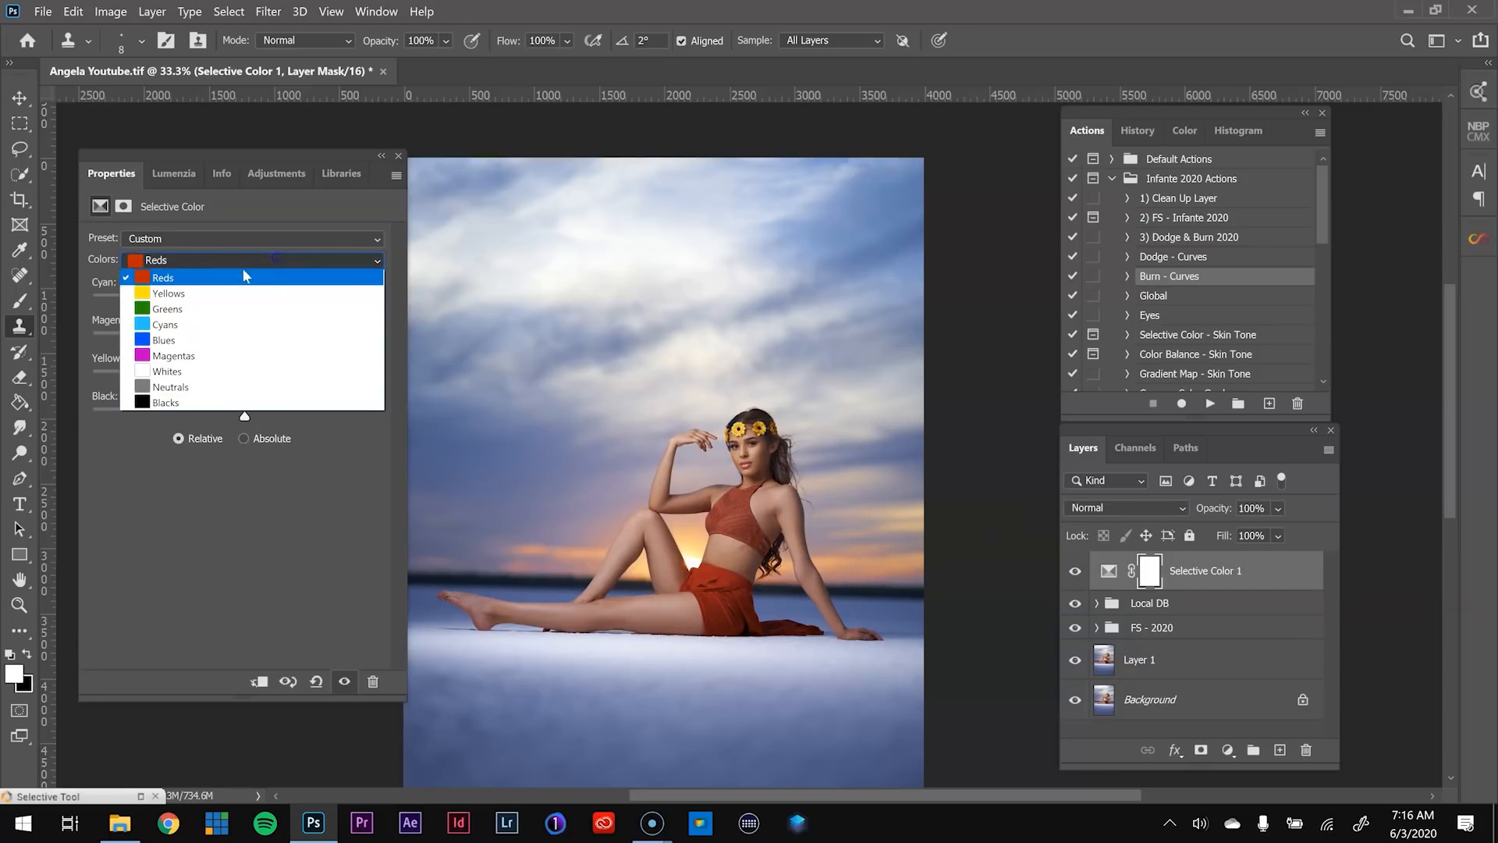
{"action": "left_click", "coordinate": [227, 296]}
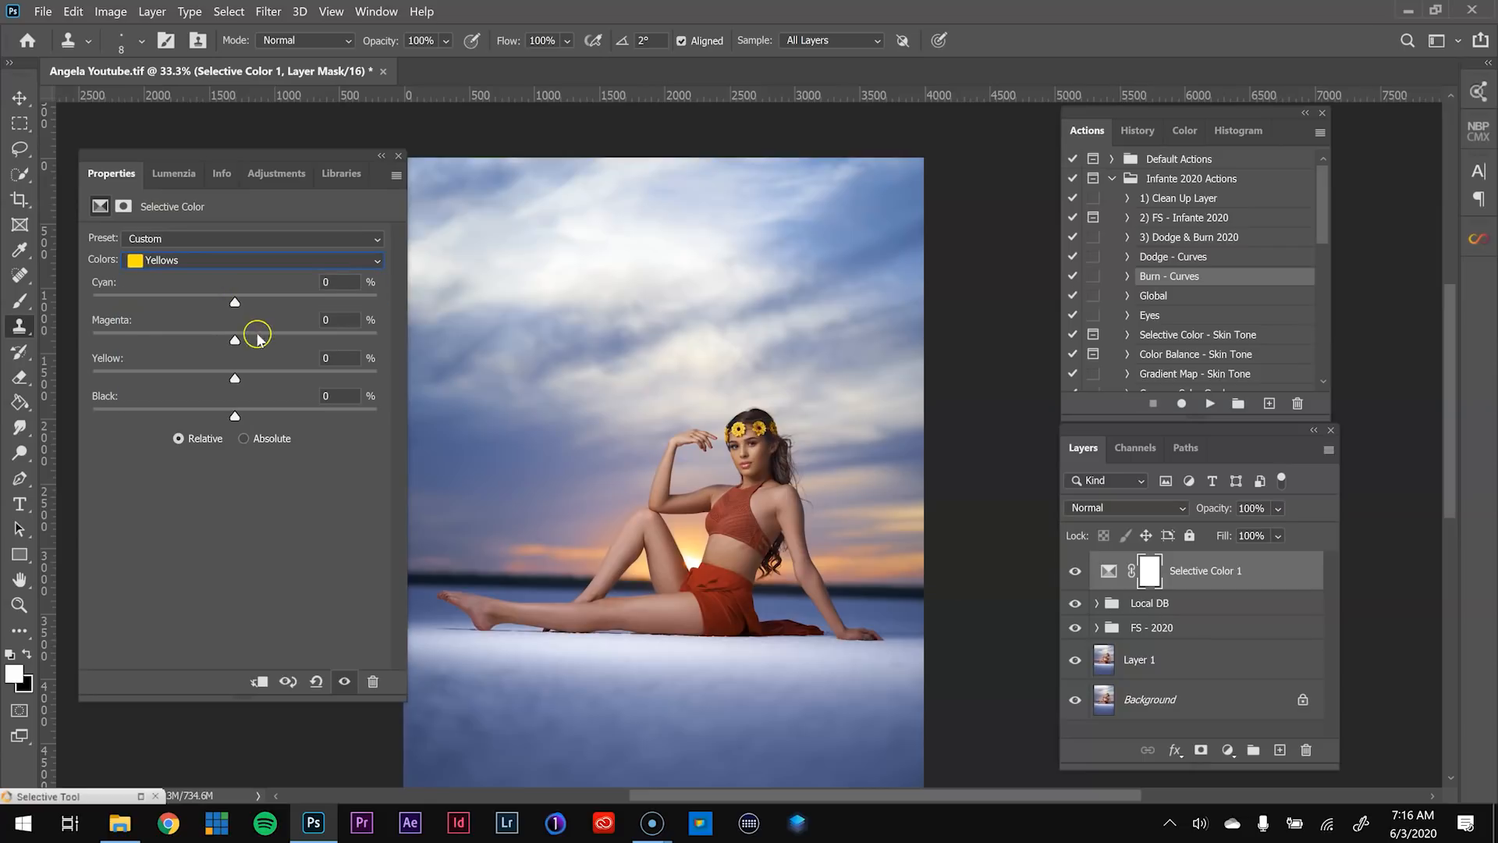
{"action": "type", "text": "-21"}
{"action": "left_click", "coordinate": [341, 319]}
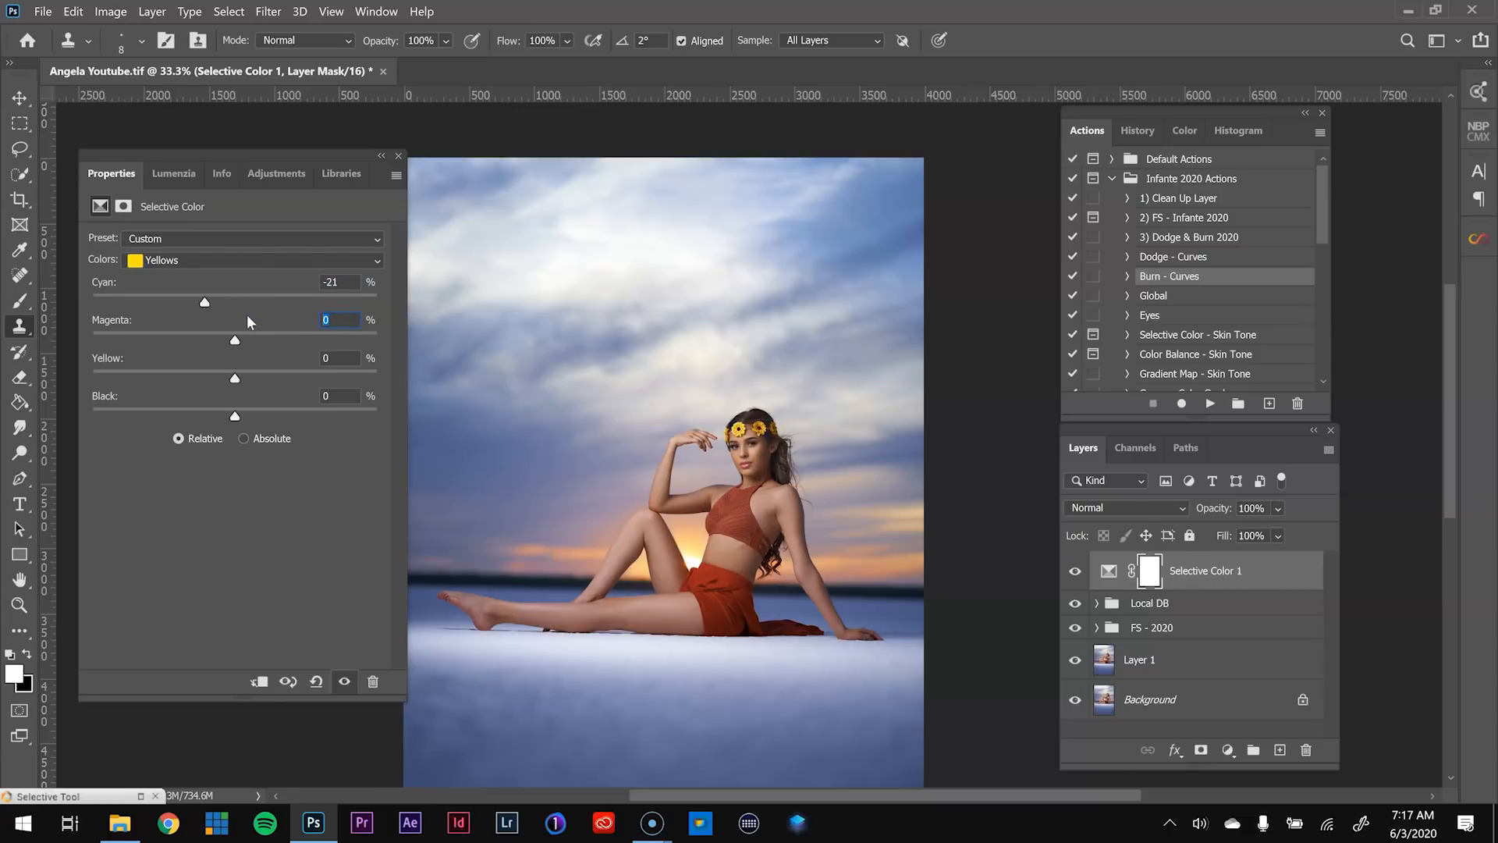
{"action": "type", "text": "8"}
{"action": "left_click", "coordinate": [356, 358]}
{"action": "type", "text": "13"}
{"action": "left_click", "coordinate": [356, 396]}
{"action": "key", "text": "Return"}
- Compare the photo with and without the Selective Color adjustment, both close up and over the whole image
{"action": "left_click", "coordinate": [1076, 576]}
{"action": "key", "text": "z"}
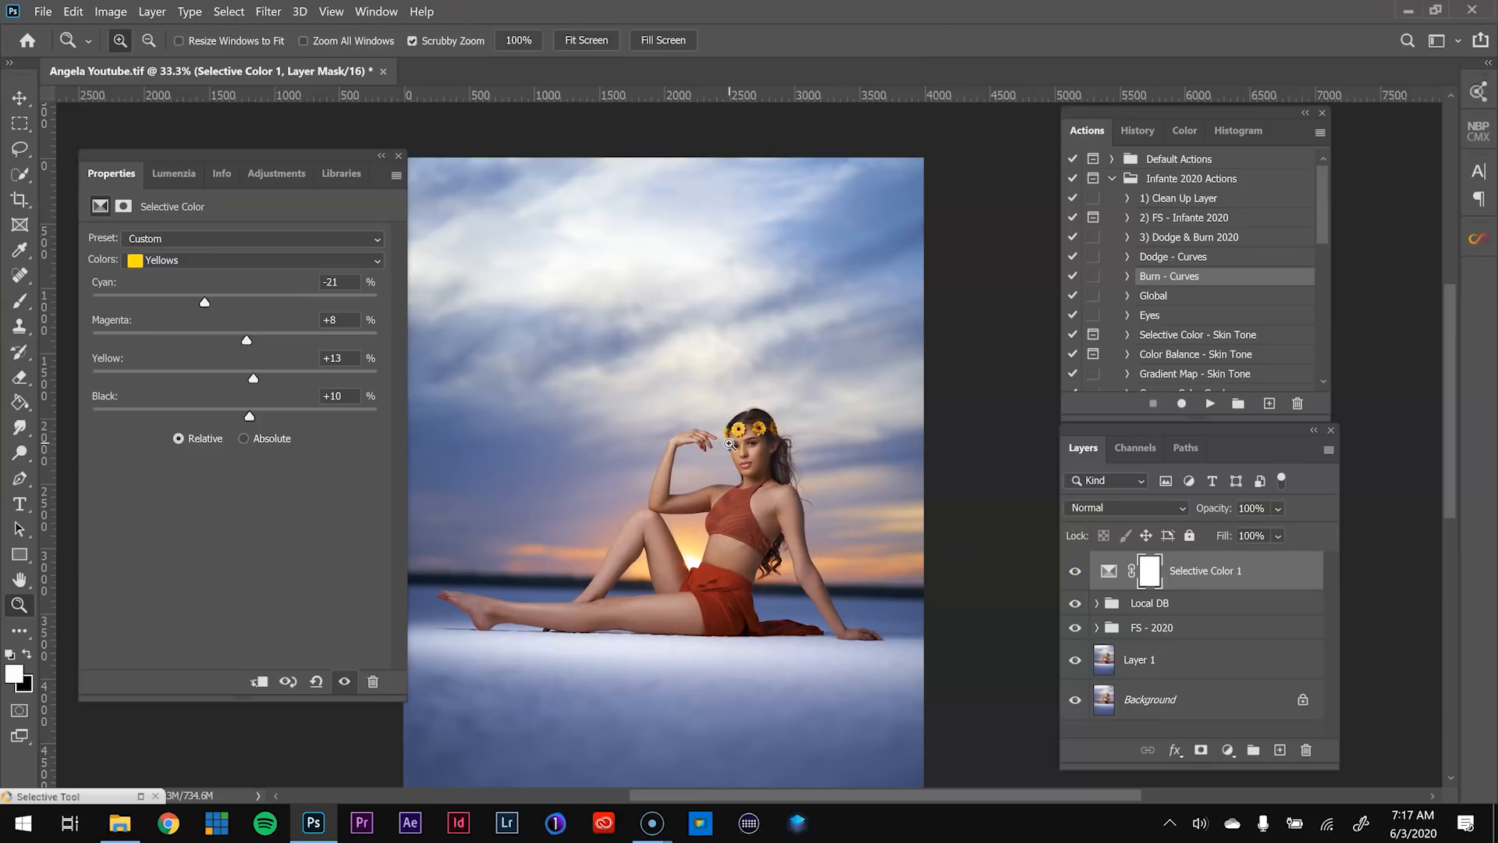
{"action": "left_click", "coordinate": [729, 443]}
{"action": "left_click", "coordinate": [730, 443]}
{"action": "left_click", "coordinate": [1069, 573]}
{"action": "left_click", "coordinate": [1069, 574]}
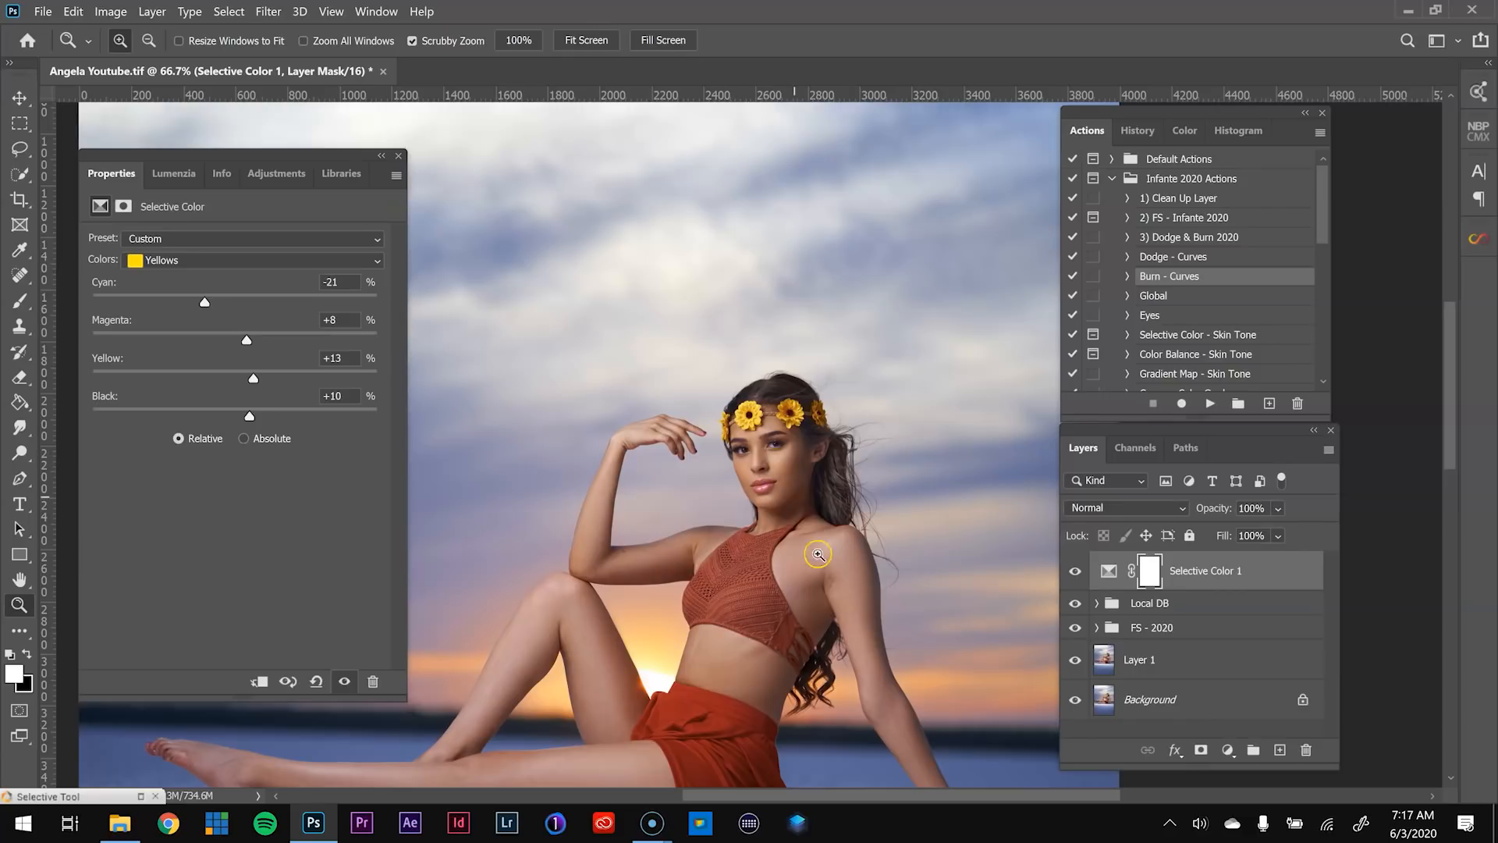
{"action": "key", "text": "ctrl+minus"}
{"action": "key", "text": "ctrl+minus"}
{"action": "key", "text": "ctrl+minus"}
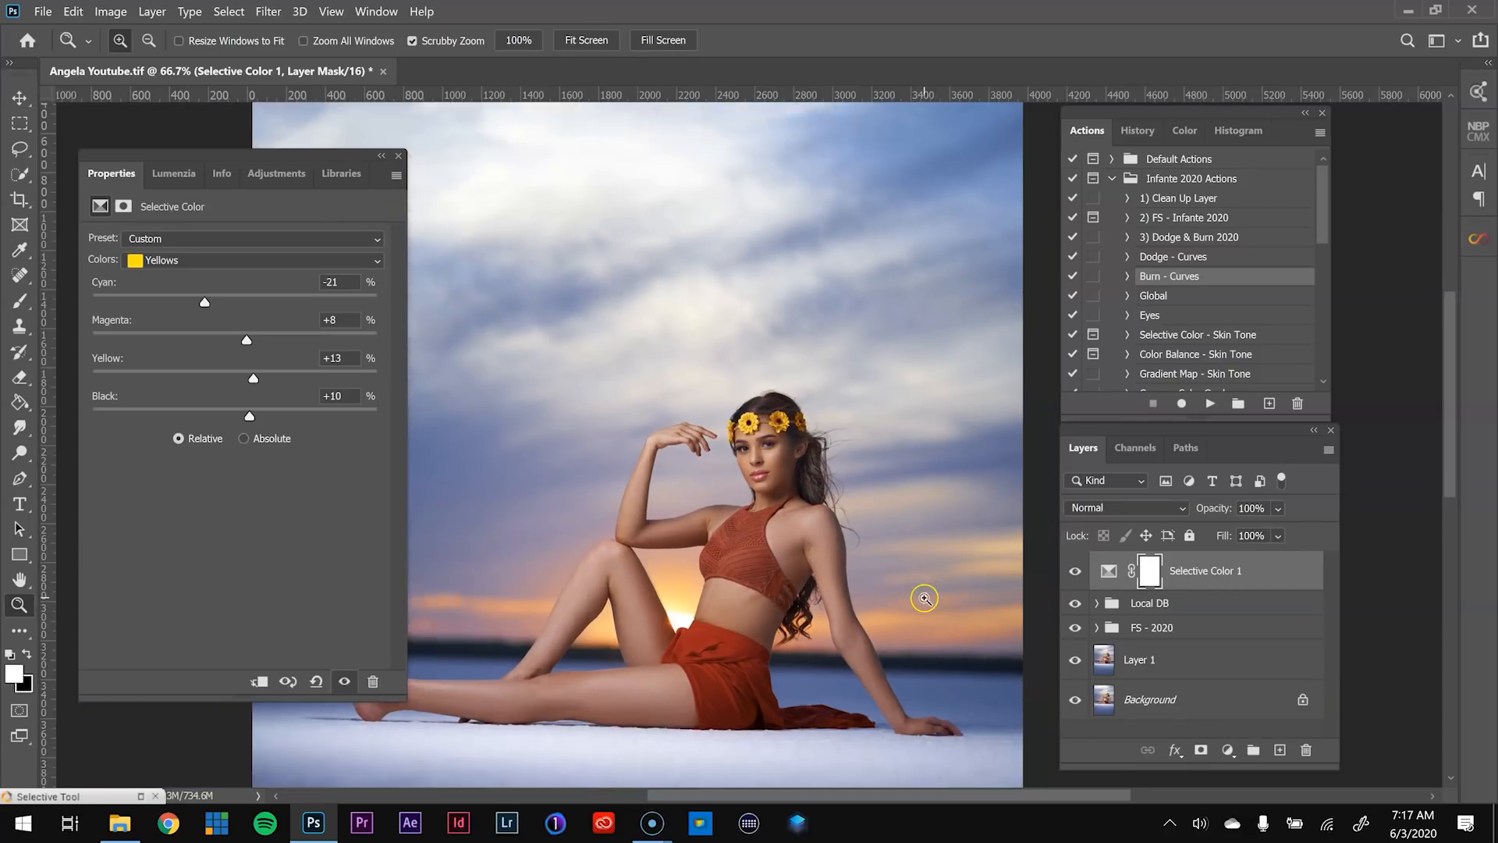
{"action": "key", "text": "ctrl+plus"}
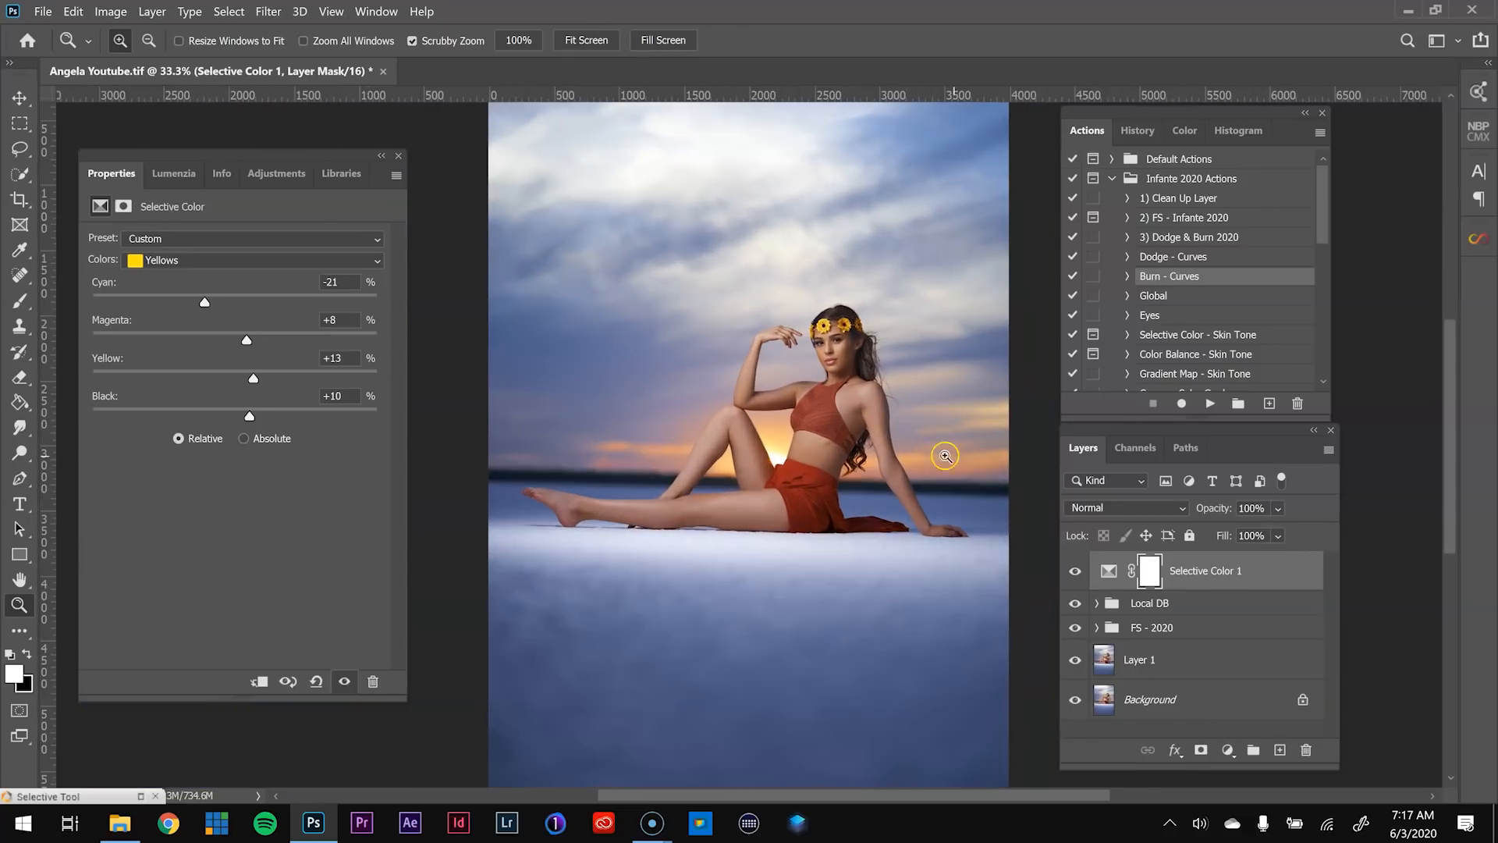
{"action": "left_click", "coordinate": [1077, 572]}
{"action": "left_click", "coordinate": [1077, 572]}
{"action": "left_click", "coordinate": [1077, 572]}
{"action": "left_click", "coordinate": [1077, 572]}
- Select the subject automatically, fill the selection with black on the Selective Color mask, and deselect
{"action": "mouse_move", "coordinate": [899, 414]}
{"action": "left_mouse_down"}
{"action": "mouse_move", "coordinate": [902, 475]}
{"action": "mouse_move", "coordinate": [880, 502]}
{"action": "left_mouse_up"}
{"action": "left_click", "coordinate": [229, 11]}
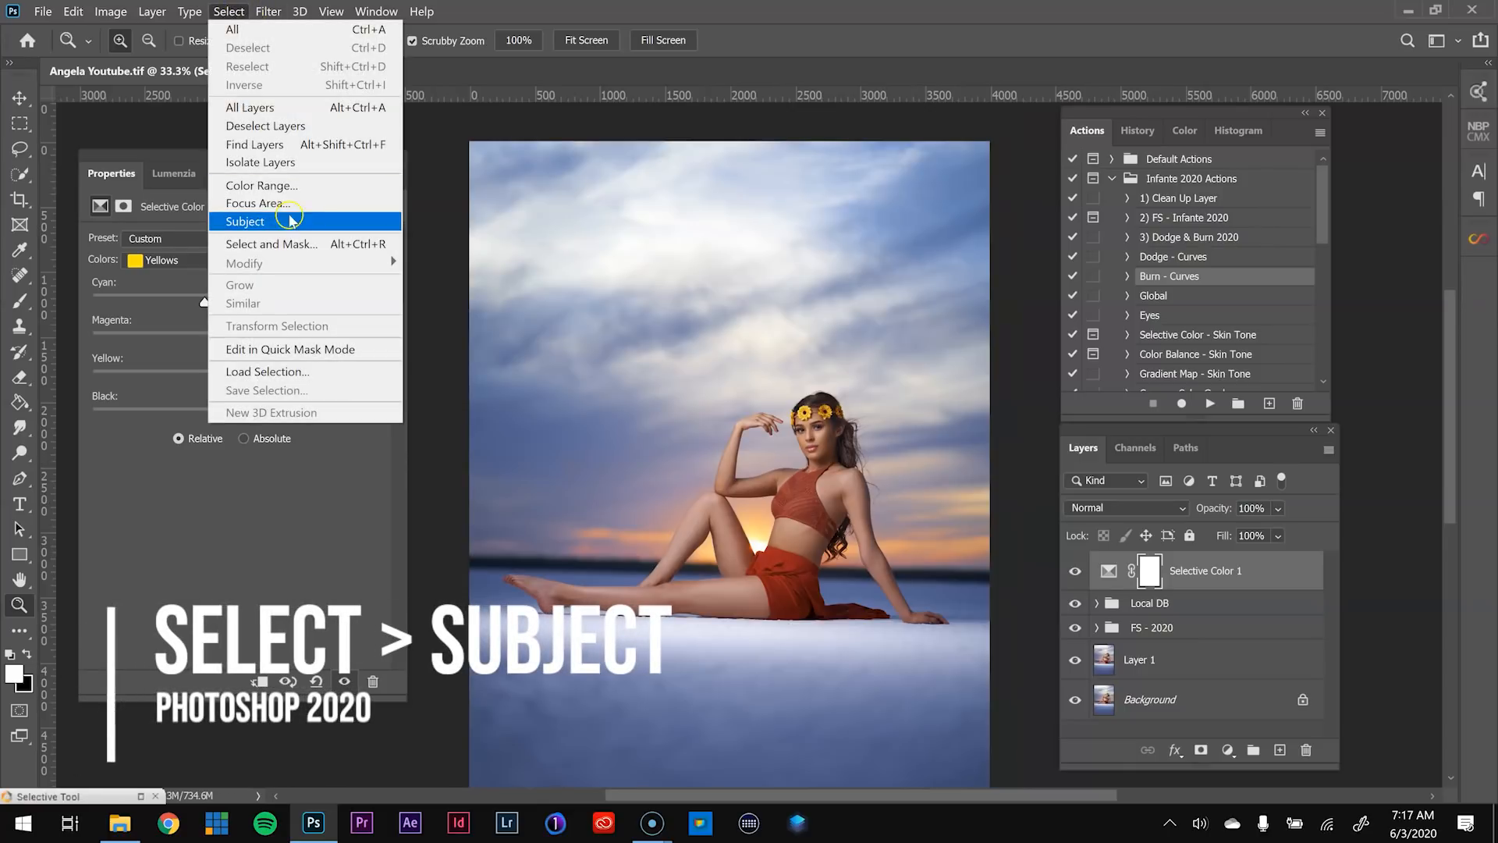
{"action": "left_click", "coordinate": [294, 223]}
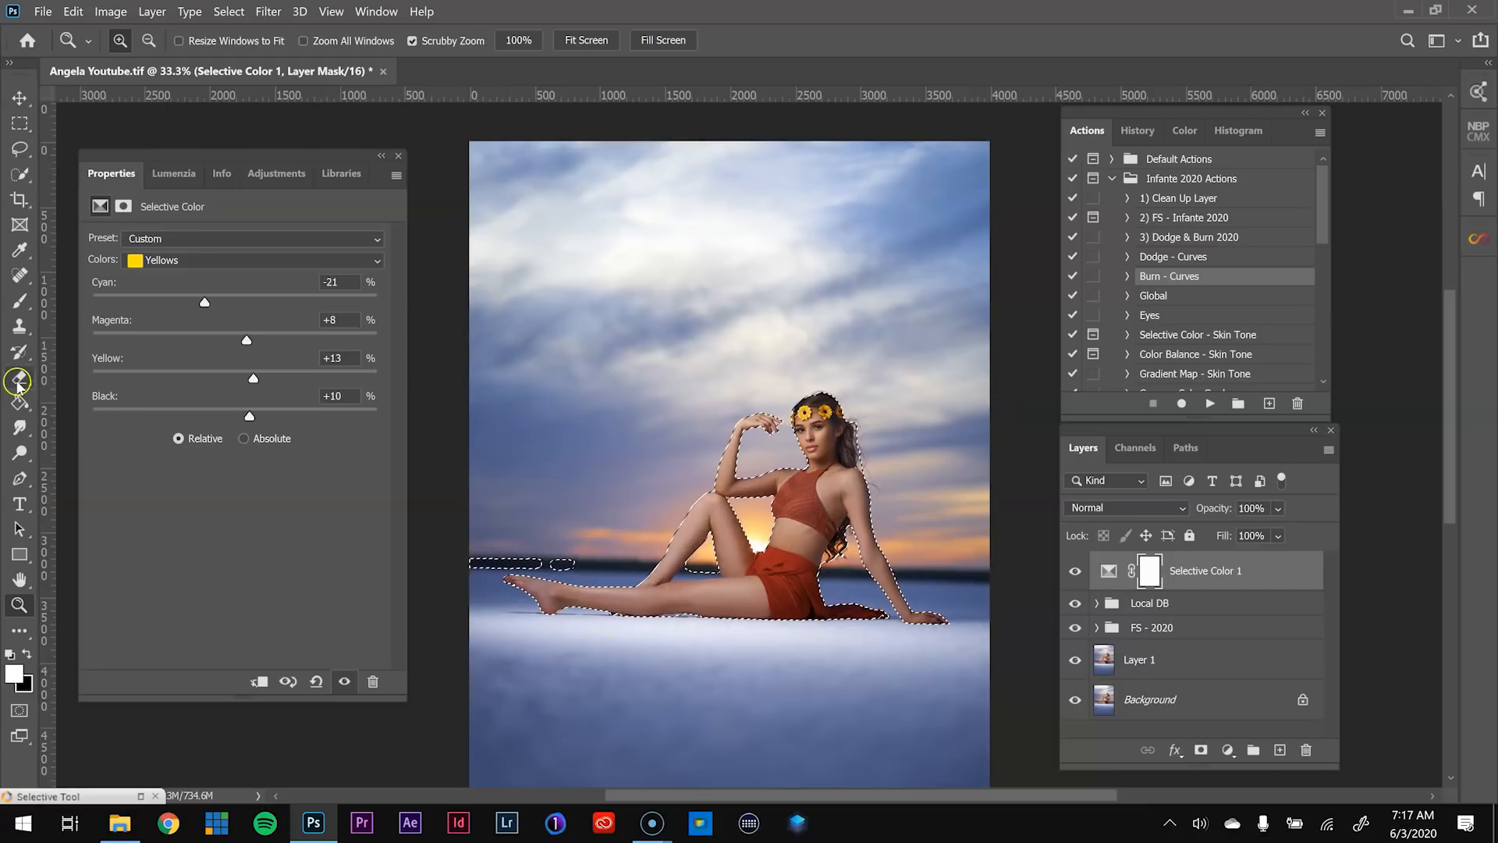
{"action": "left_click", "coordinate": [12, 405]}
{"action": "key", "text": "x"}
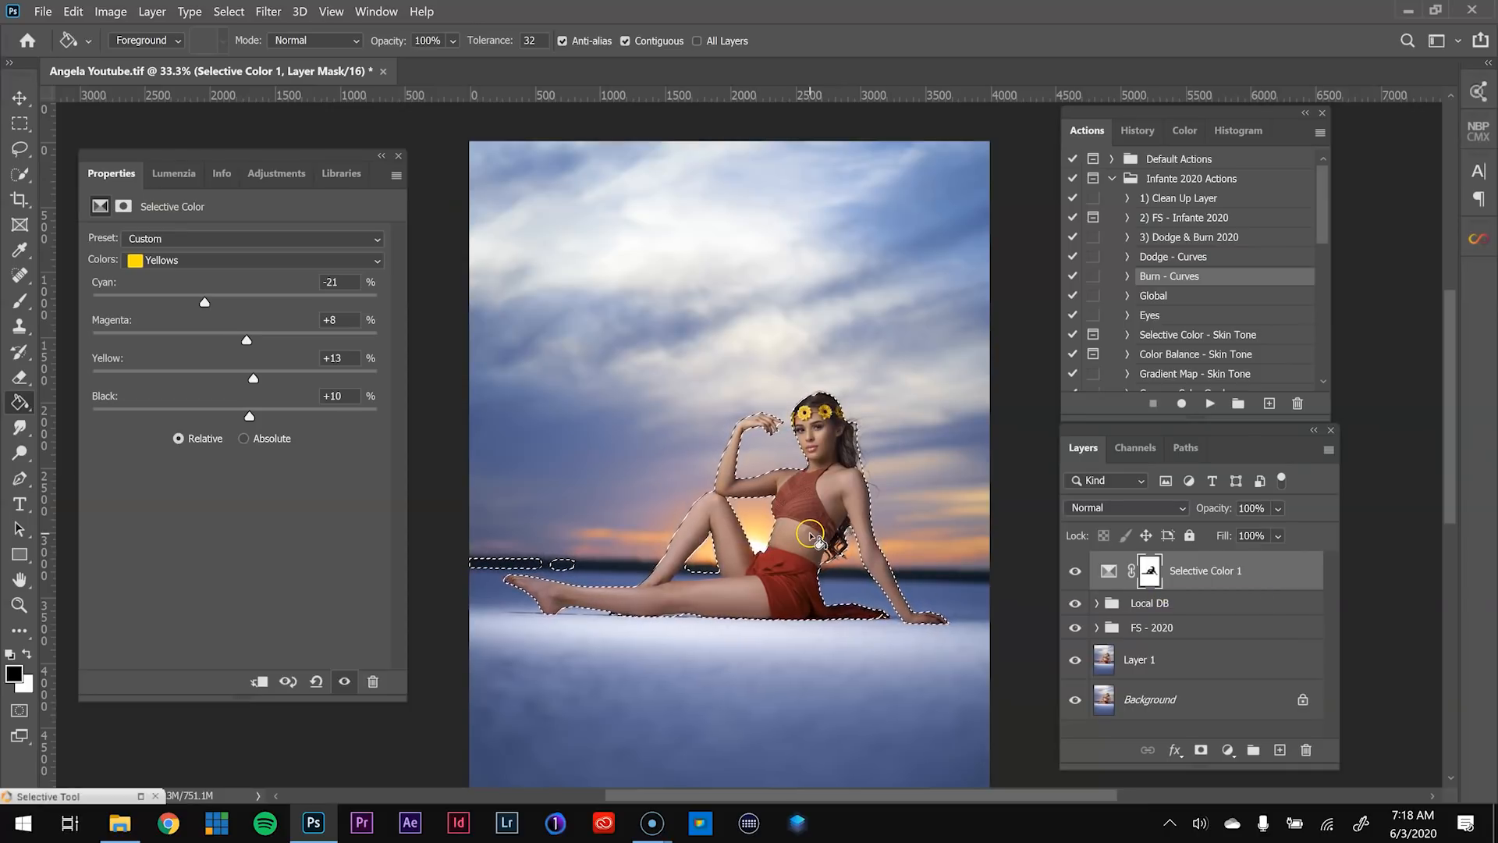
{"action": "key", "text": "ctrl+d"}
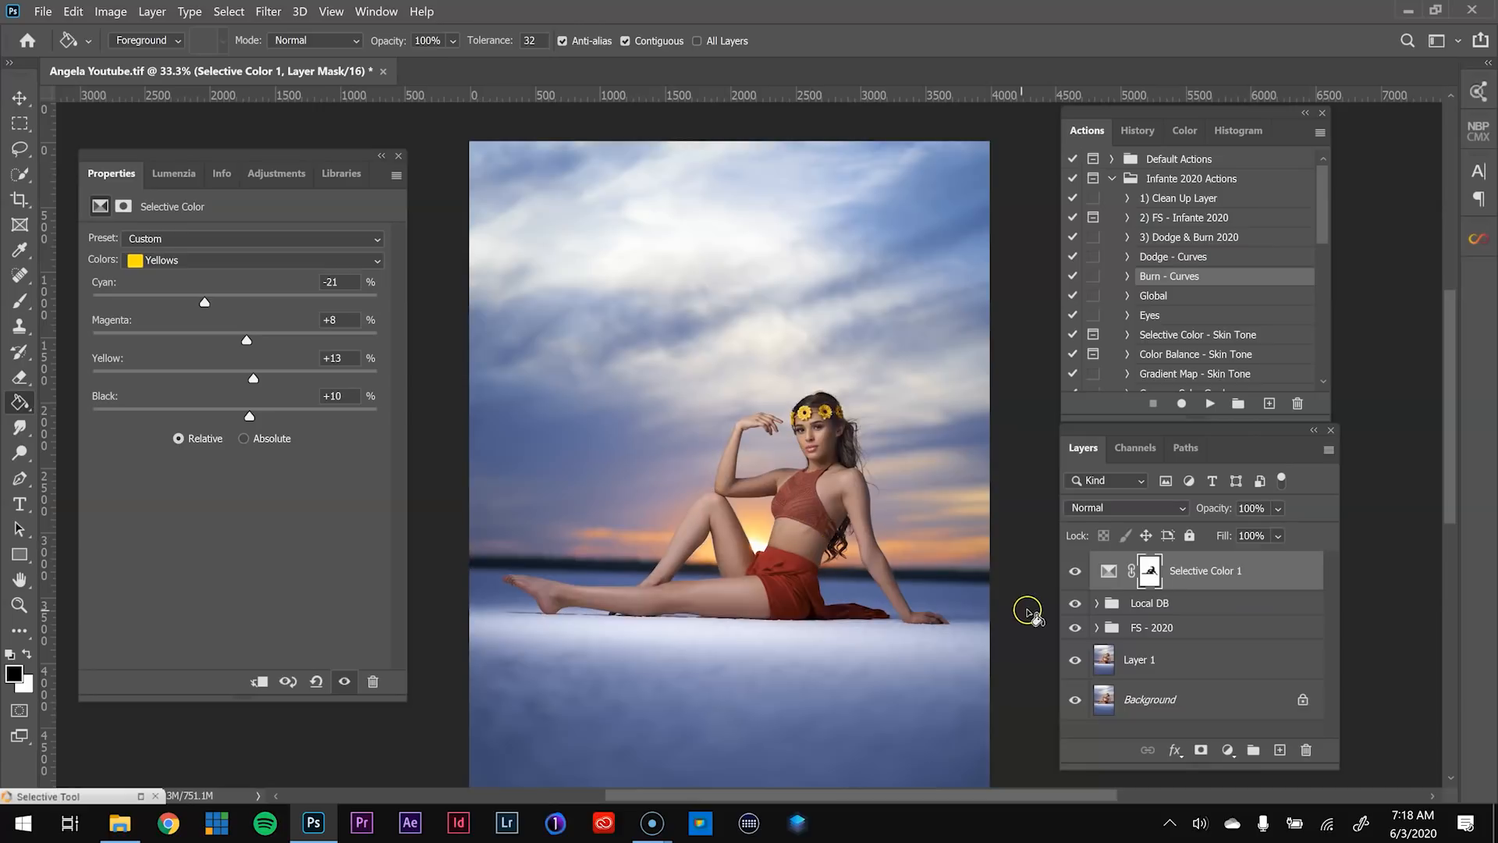
- Check the masked Selective Color adjustment by toggling its layer visibility
{"action": "left_click", "coordinate": [1076, 573]}
{"action": "left_click", "coordinate": [1075, 573]}
{"action": "left_click", "coordinate": [1076, 573]}
{"action": "left_click", "coordinate": [1076, 573]}
{"action": "left_click", "coordinate": [1078, 574]}
{"action": "left_click", "coordinate": [1077, 572]}
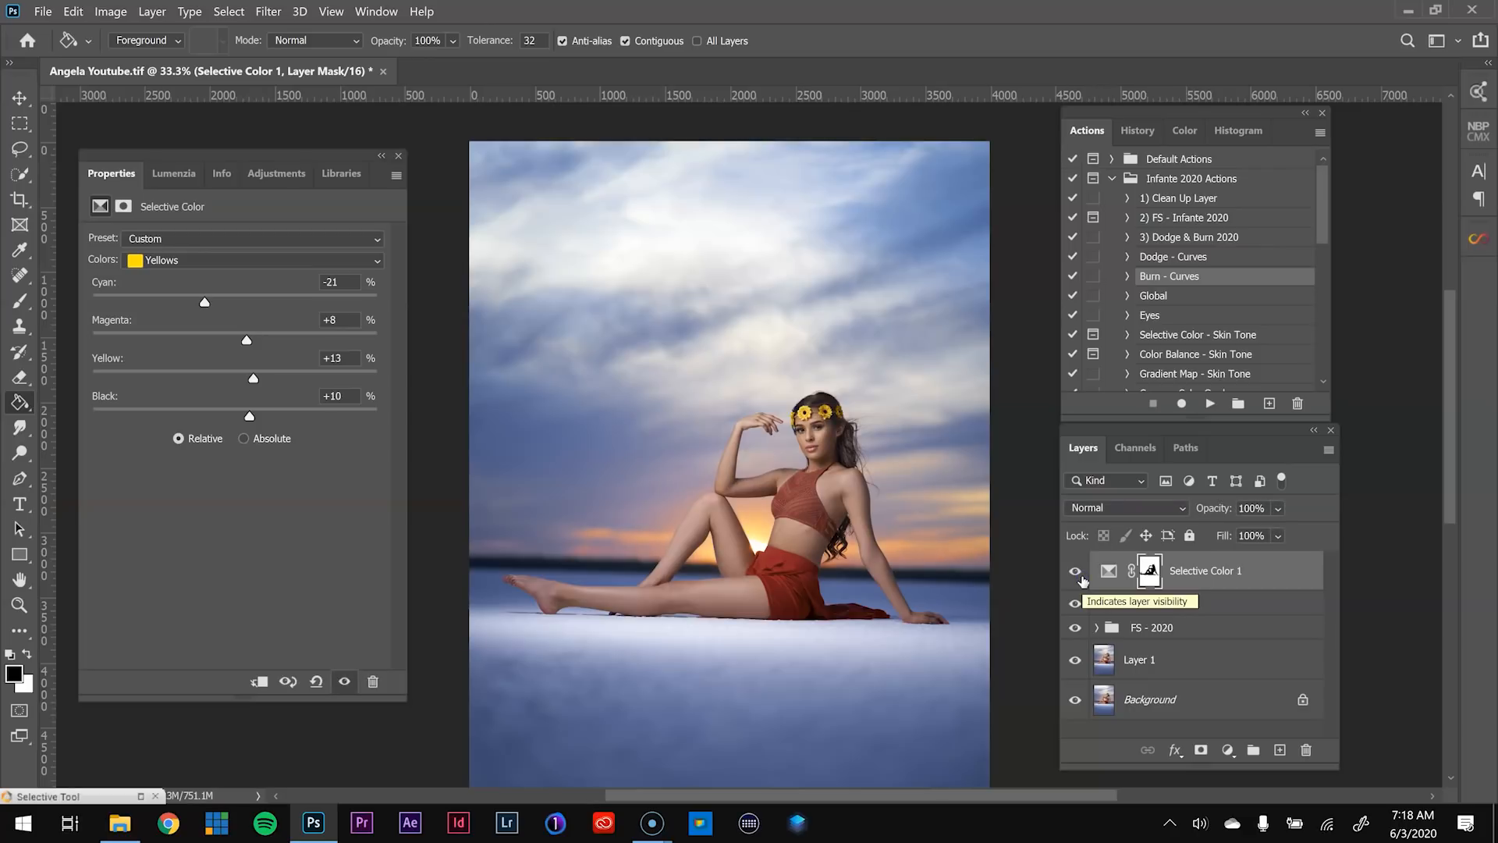
- Run the "Gradient Map - Skin Tone" action to add a skin-tone gradient map above the Selective Color layer
{"action": "left_click_drag", "start_coordinate": [1319, 223], "coordinate": [1317, 261]}
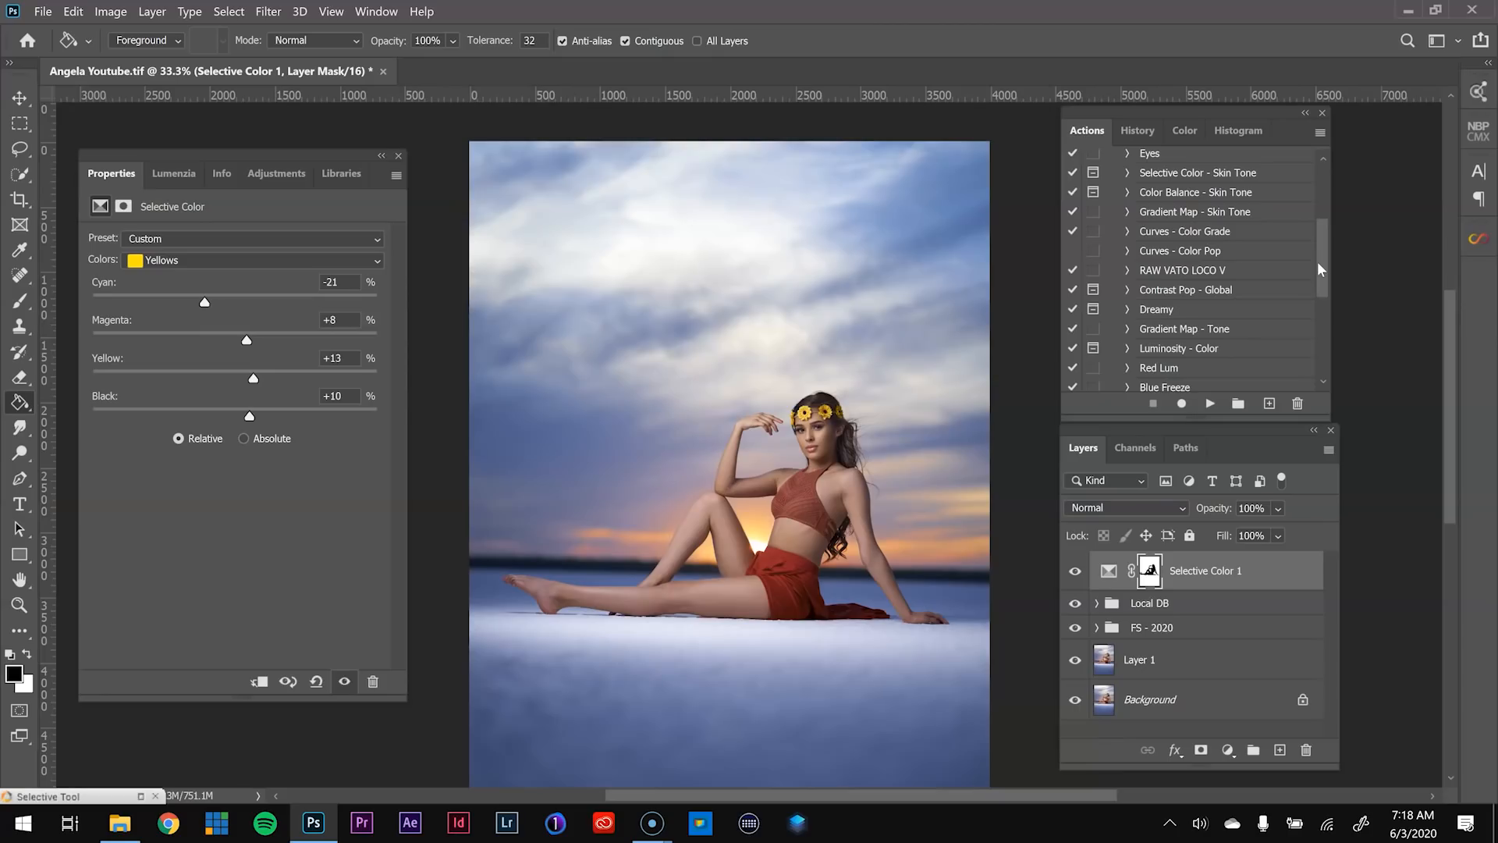
{"action": "mouse_move", "coordinate": [1317, 269]}
{"action": "left_mouse_down"}
{"action": "mouse_move", "coordinate": [1318, 320]}
{"action": "mouse_move", "coordinate": [1319, 247]}
{"action": "left_mouse_up"}
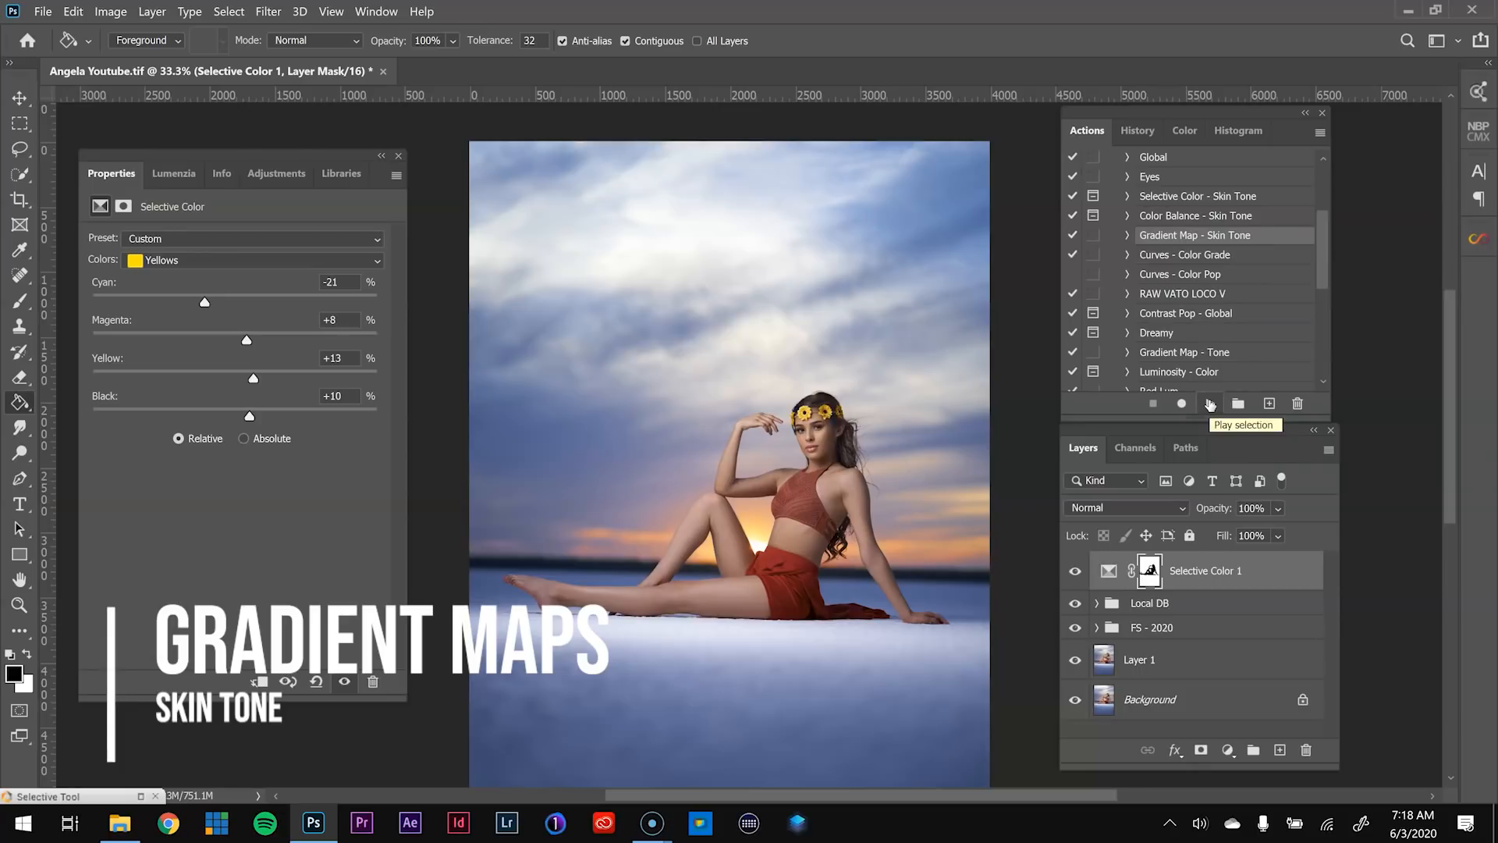
{"action": "left_click", "coordinate": [1209, 405]}
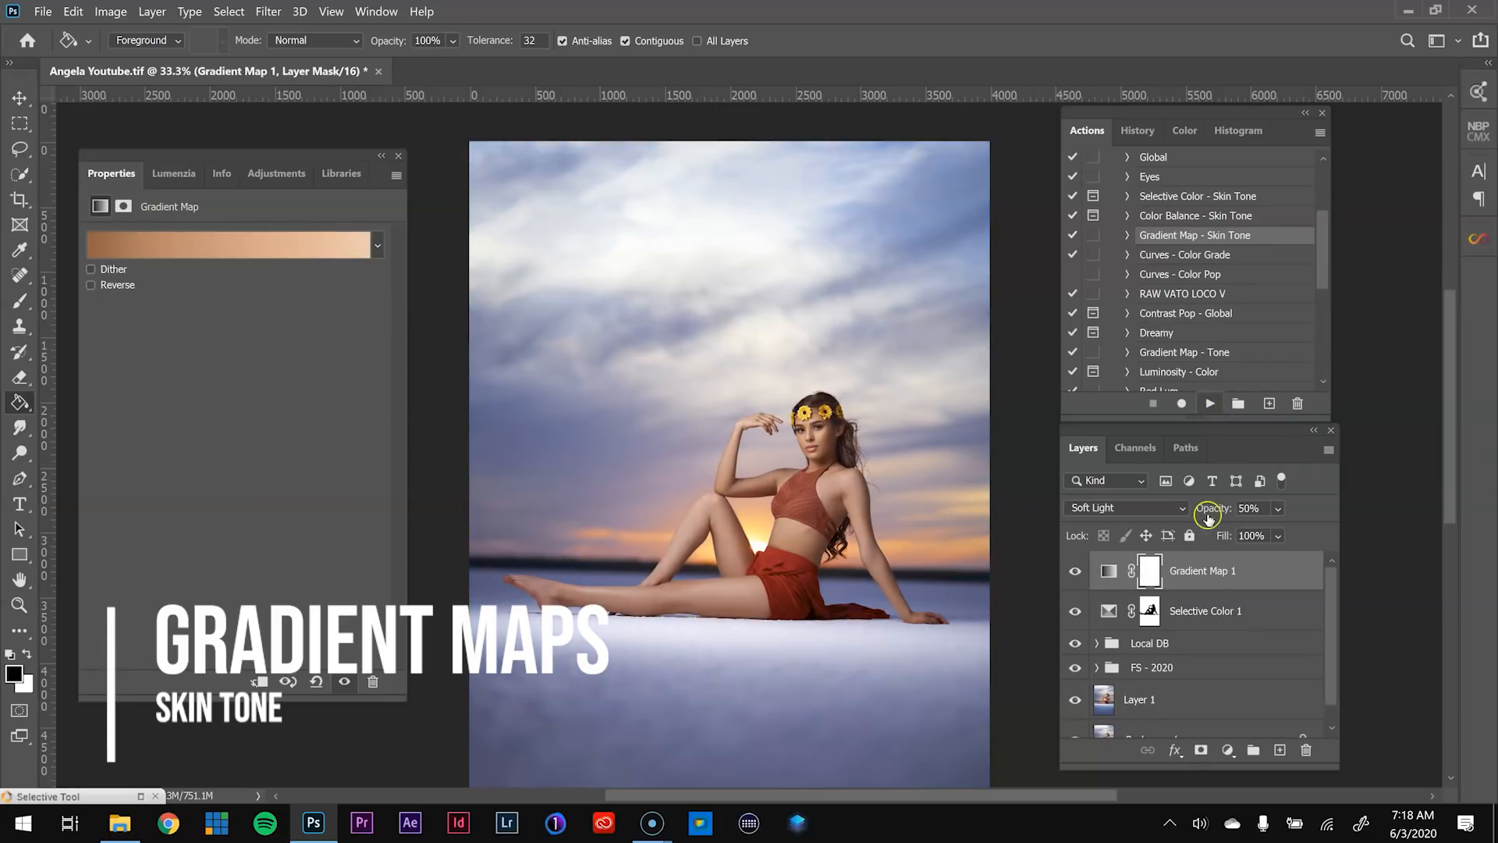
{"action": "left_click", "coordinate": [1108, 570]}
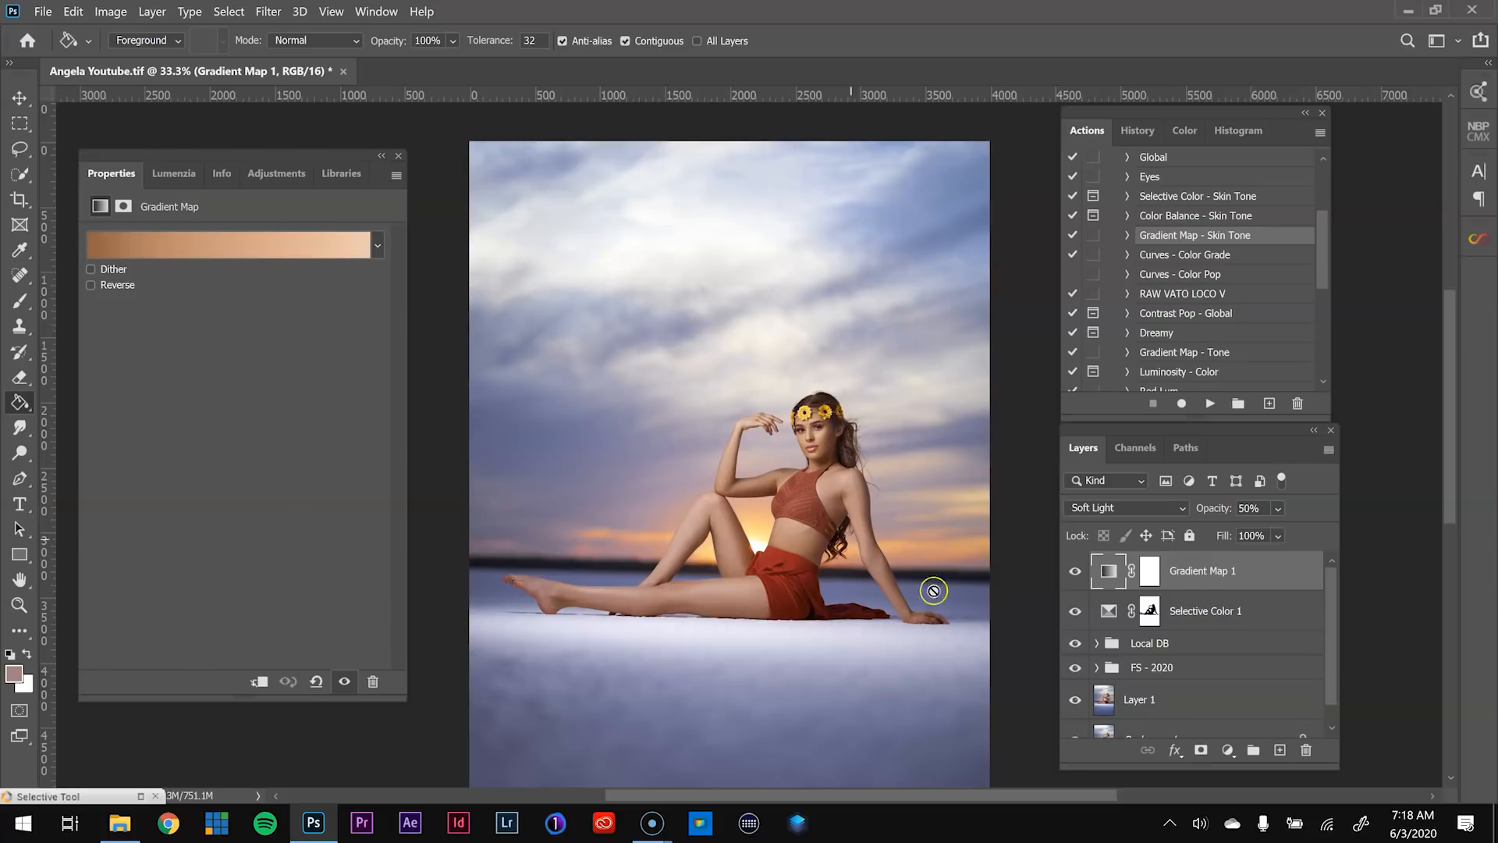
- Examine the gradient map's effect on the face up close by toggling its layer visibility
{"action": "key", "text": "z"}
{"action": "left_click", "coordinate": [841, 443]}
{"action": "left_click", "coordinate": [840, 433]}
{"action": "left_click", "coordinate": [838, 432]}
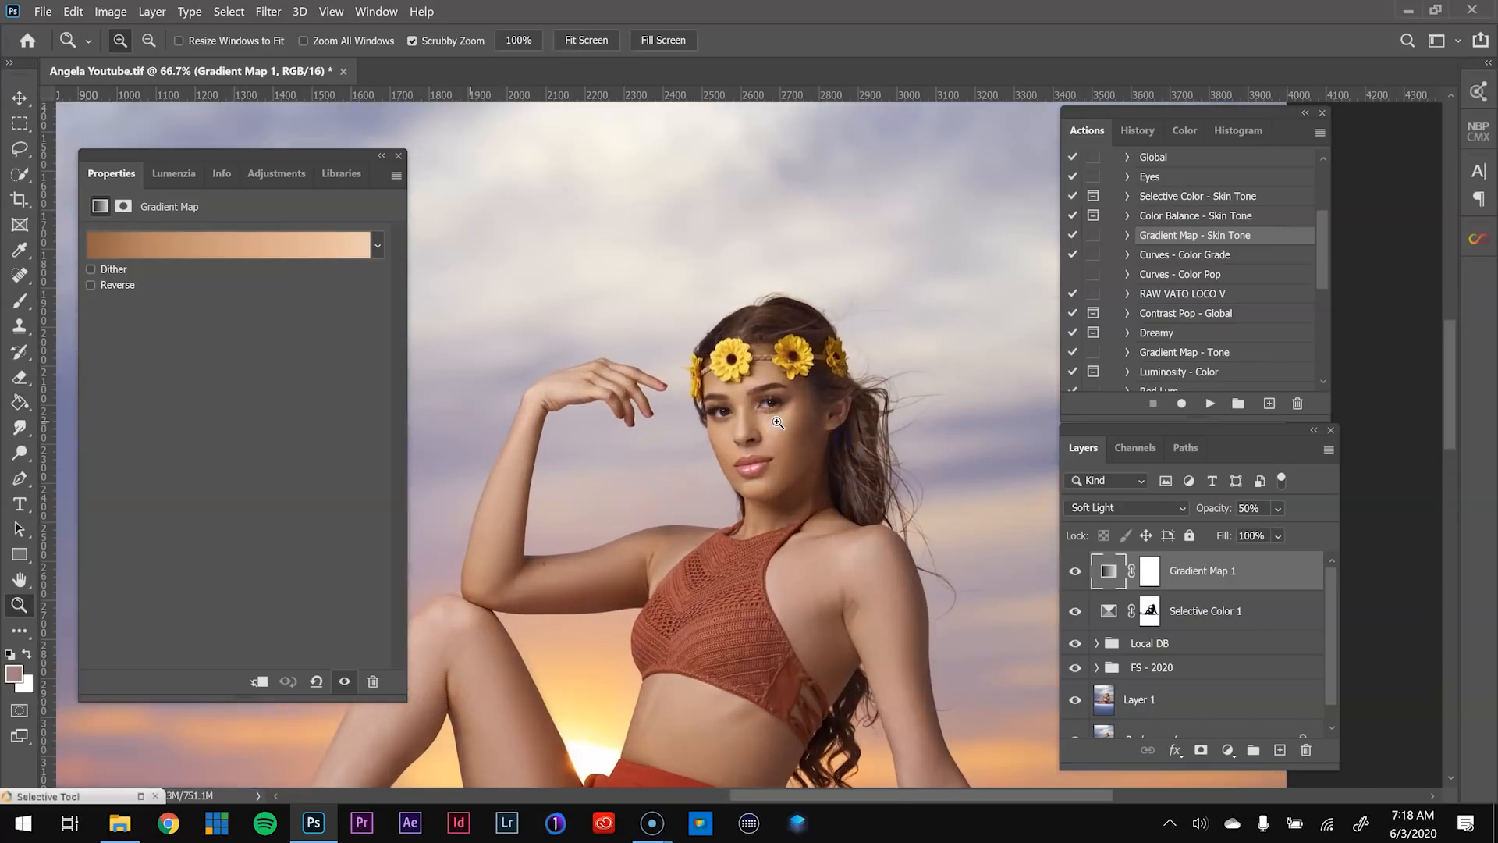
{"action": "left_click", "coordinate": [779, 423]}
{"action": "left_click", "coordinate": [775, 421]}
{"action": "left_click", "coordinate": [784, 445]}
{"action": "key", "text": "b"}
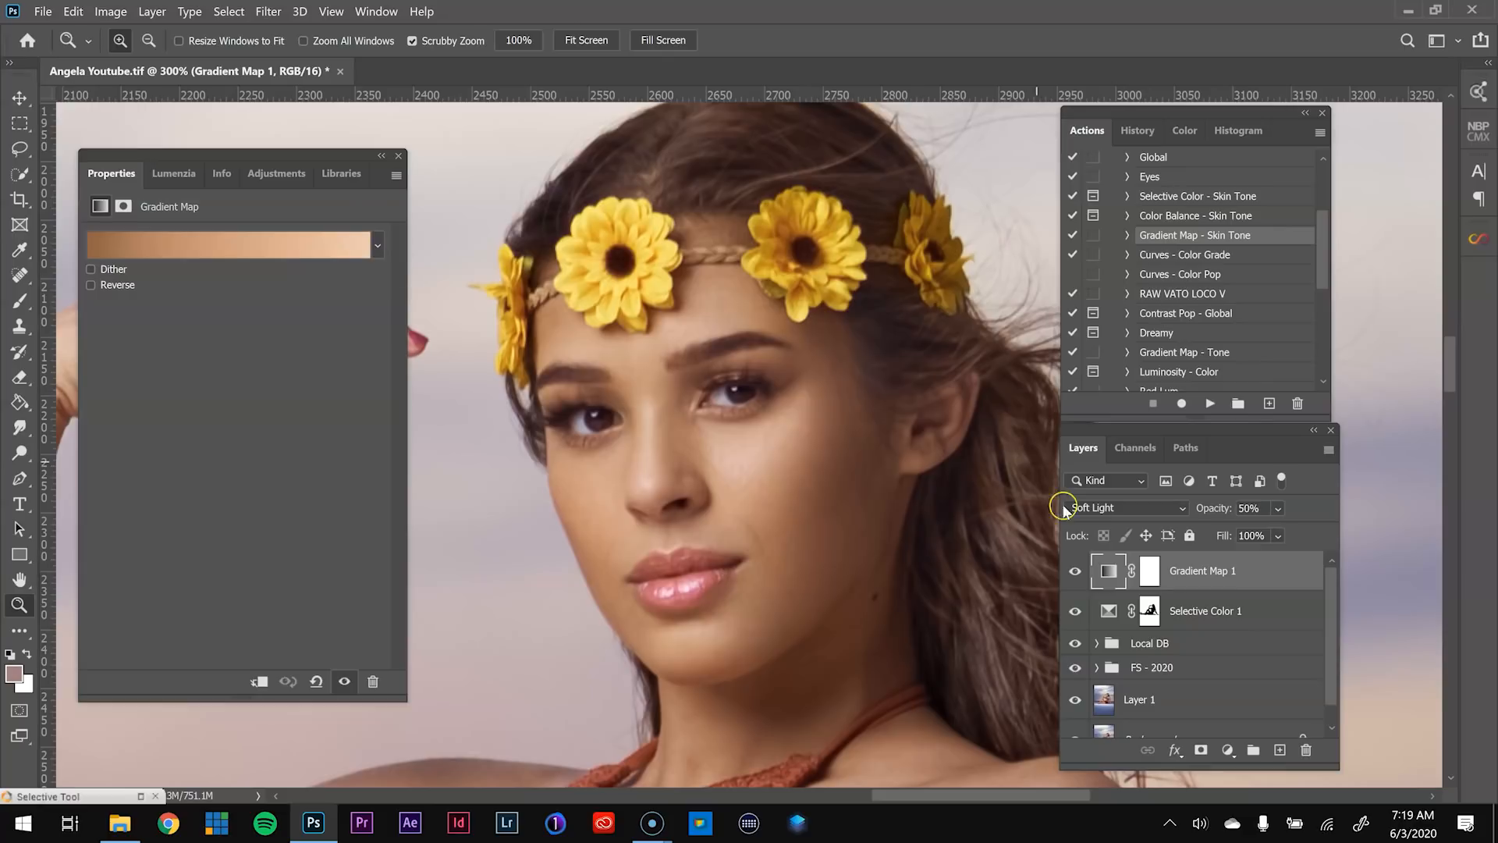
{"action": "left_click", "coordinate": [1076, 573]}
{"action": "left_click", "coordinate": [1075, 574]}
{"action": "left_click", "coordinate": [1075, 573]}
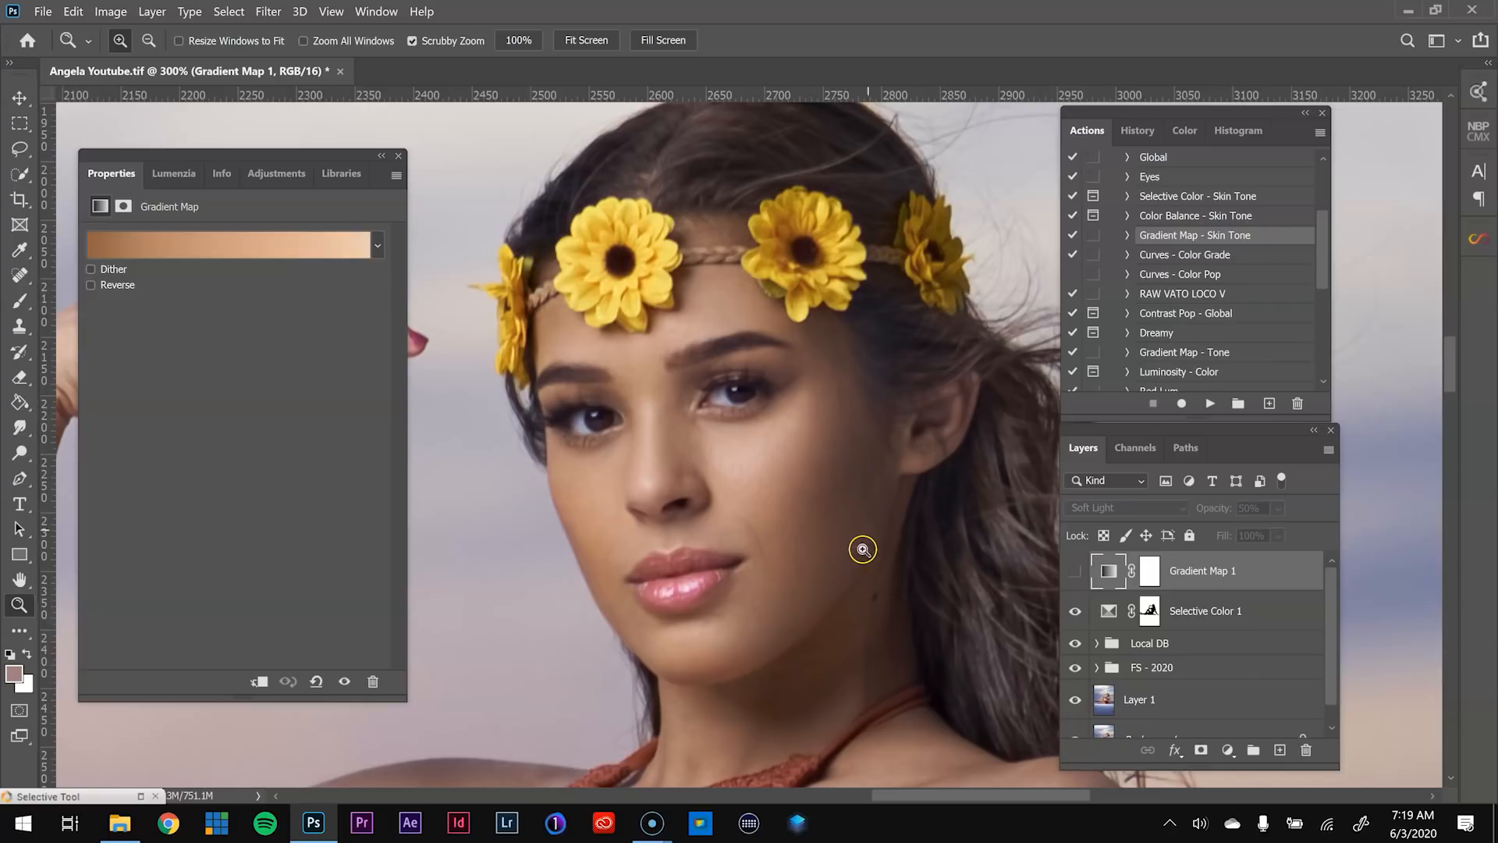
{"action": "left_click", "coordinate": [1076, 576]}
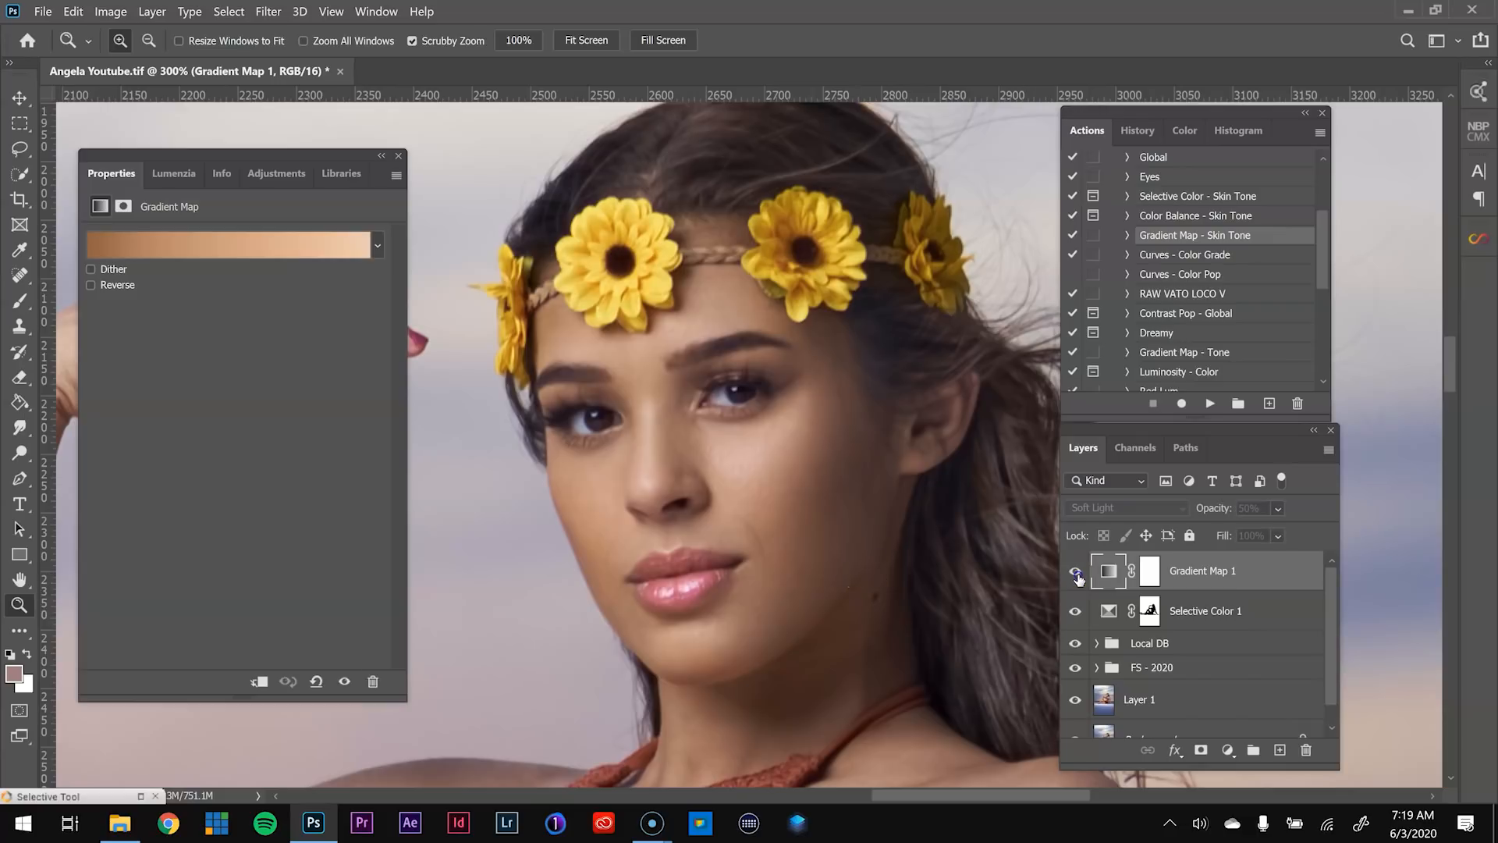
{"action": "left_click", "coordinate": [1077, 575]}
{"action": "left_click", "coordinate": [1077, 575]}
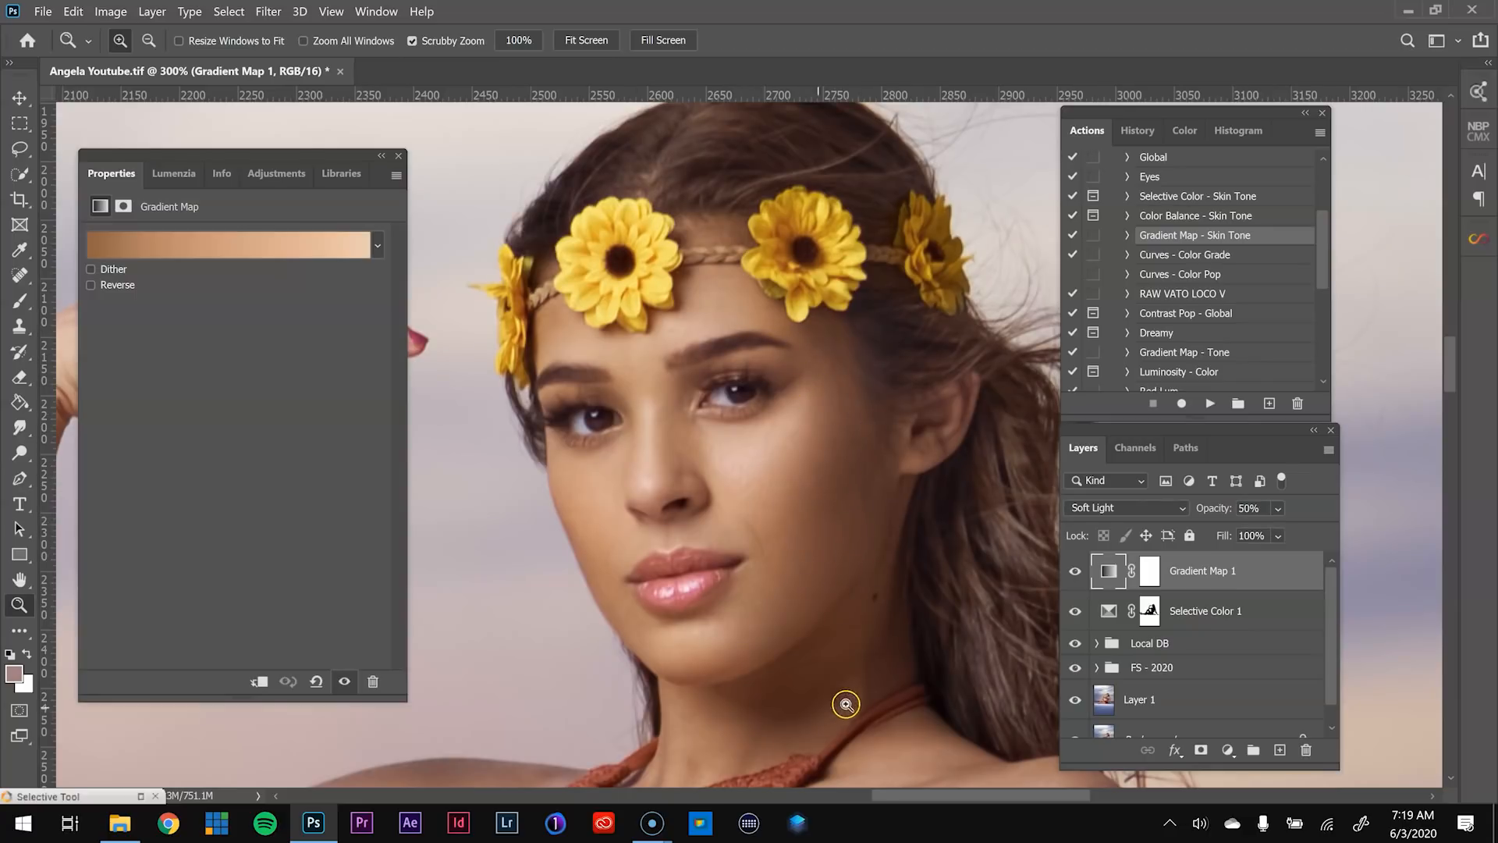
{"action": "left_click", "coordinate": [1077, 575]}
{"action": "left_click", "coordinate": [1077, 574]}
- Invert the Gradient Map 1 layer mask to black to hide the effect over the whole image
{"action": "key", "text": "ctrl+minus"}
{"action": "key", "text": "ctrl+minus"}
{"action": "key", "text": "ctrl+minus"}
{"action": "key", "text": "ctrl+minus"}
{"action": "key", "text": "ctrl+minus"}
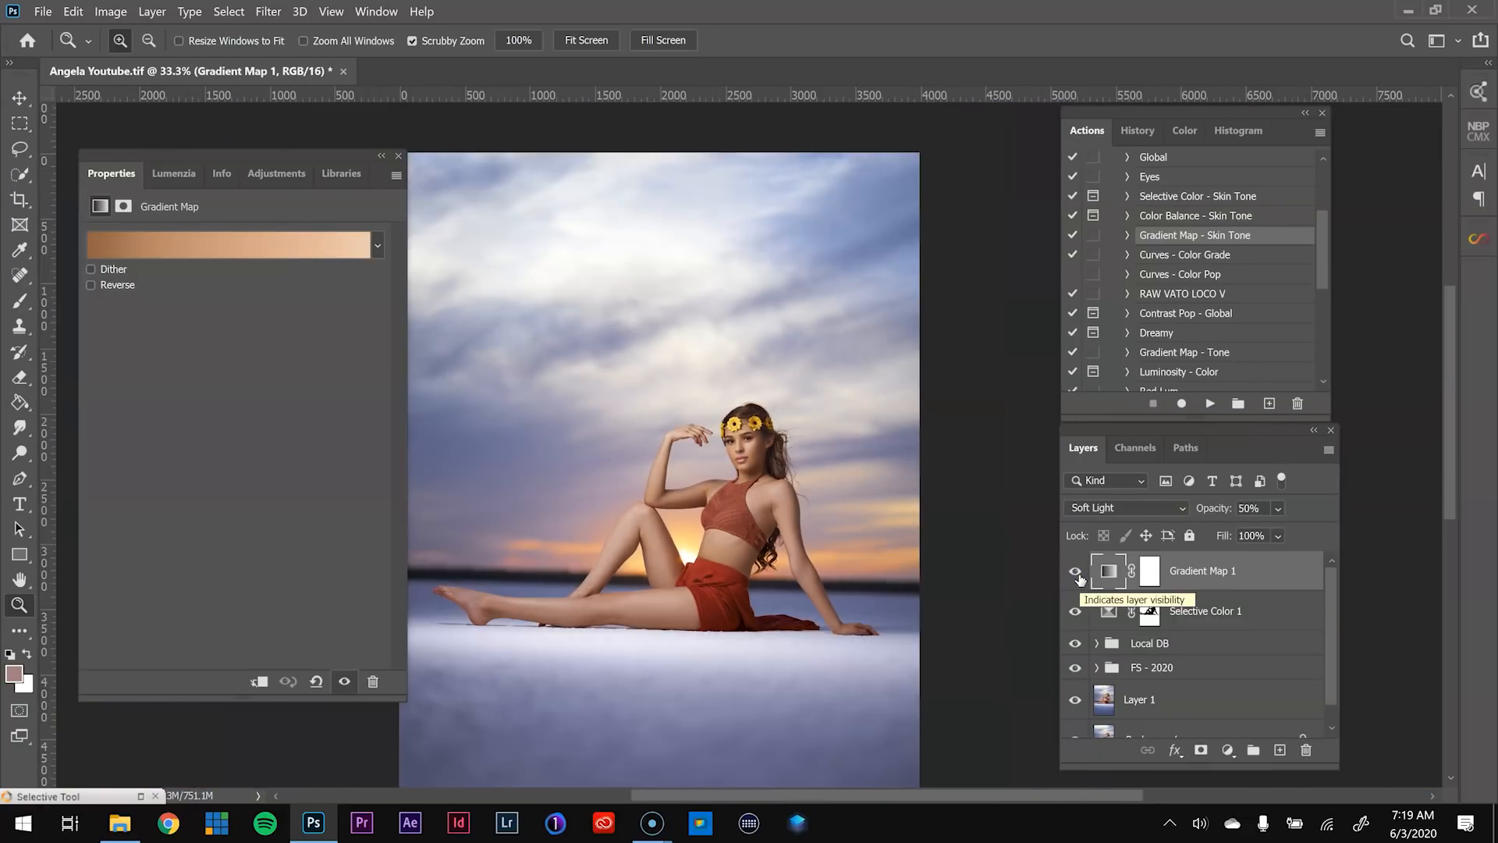
{"action": "left_click", "coordinate": [1148, 572]}
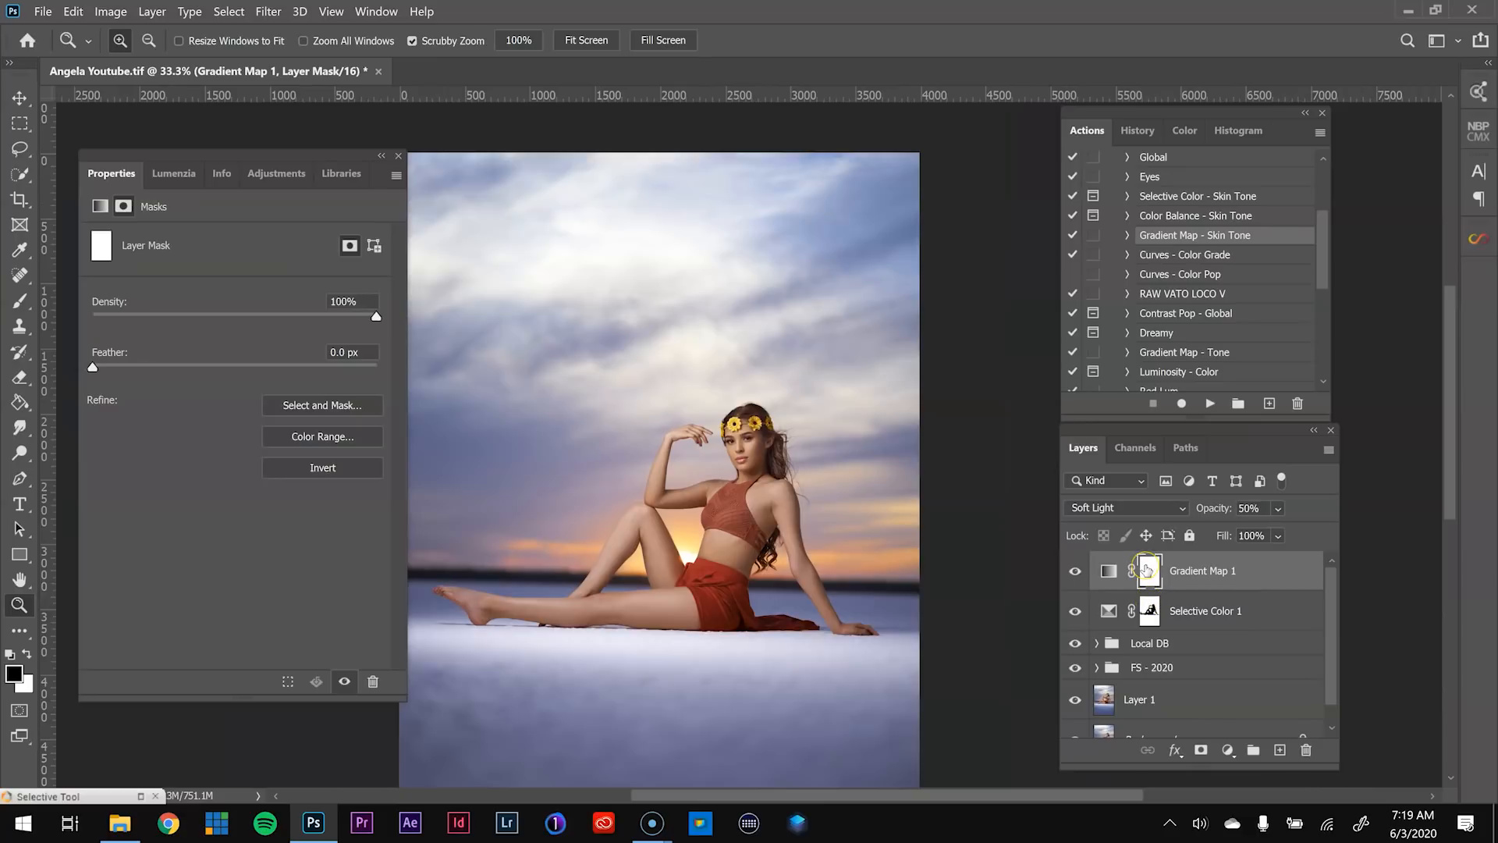
{"action": "left_click_drag", "start_coordinate": [1146, 570], "coordinate": [1150, 575]}
{"action": "key", "text": "ctrl+i"}
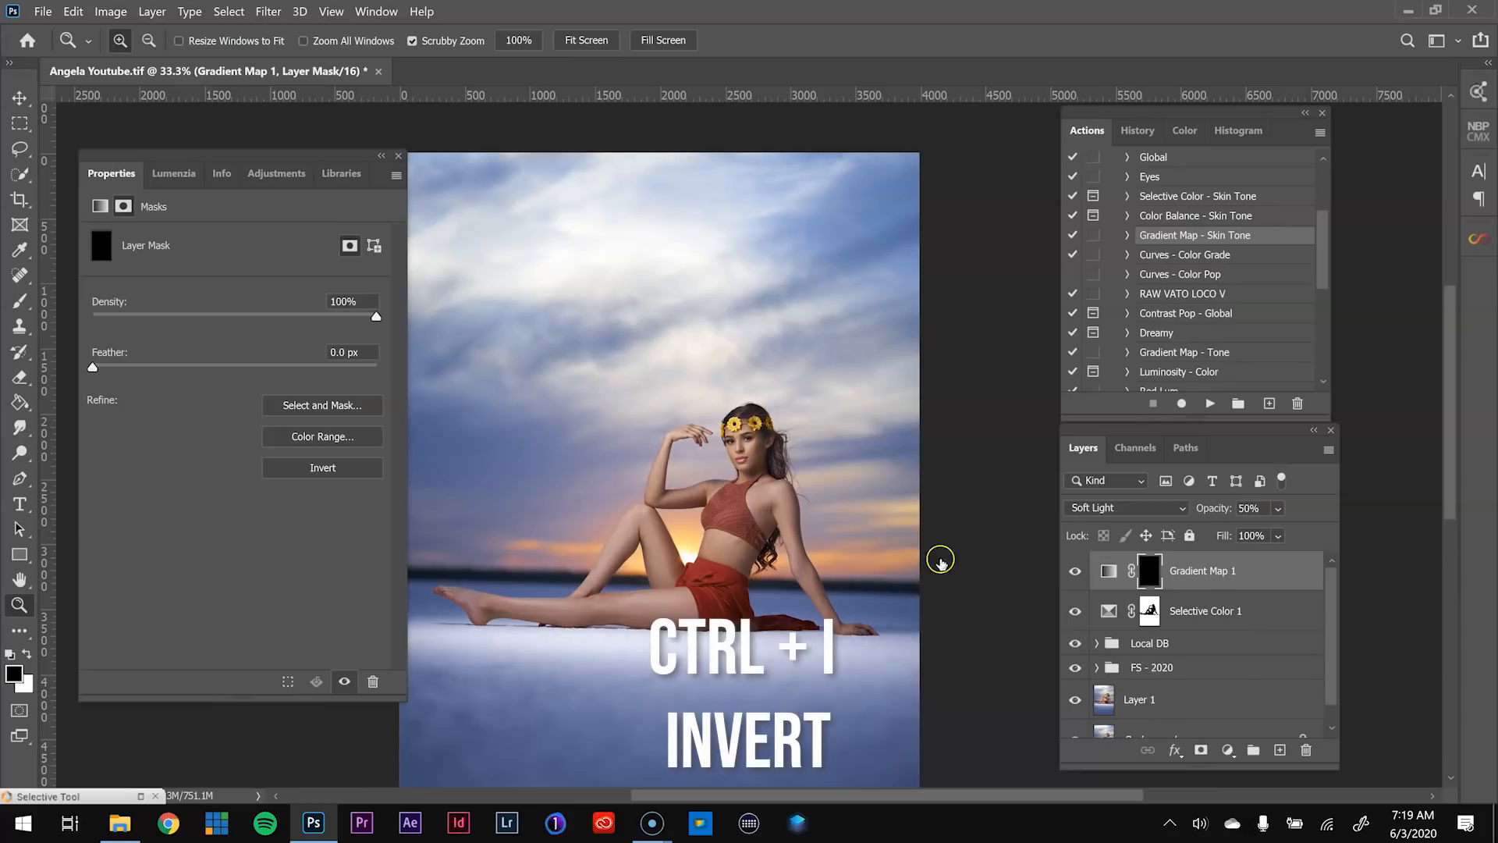
- Set the brush to 100% flow and size 40, and begin painting white over the face on the Gradient Map mask
{"action": "left_click_drag", "start_coordinate": [753, 443], "coordinate": [743, 446]}
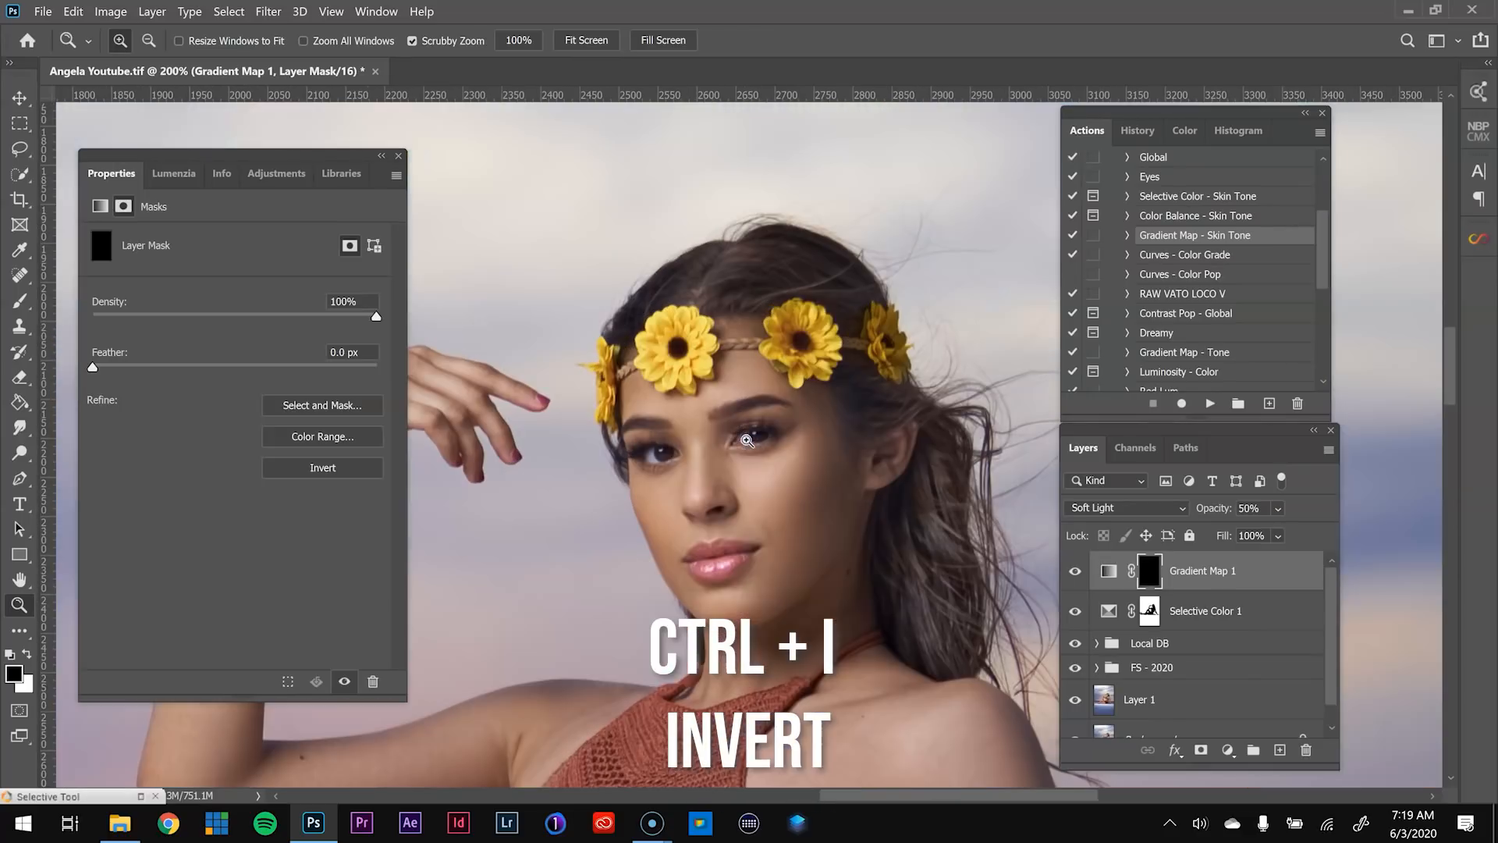
{"action": "key", "text": "b"}
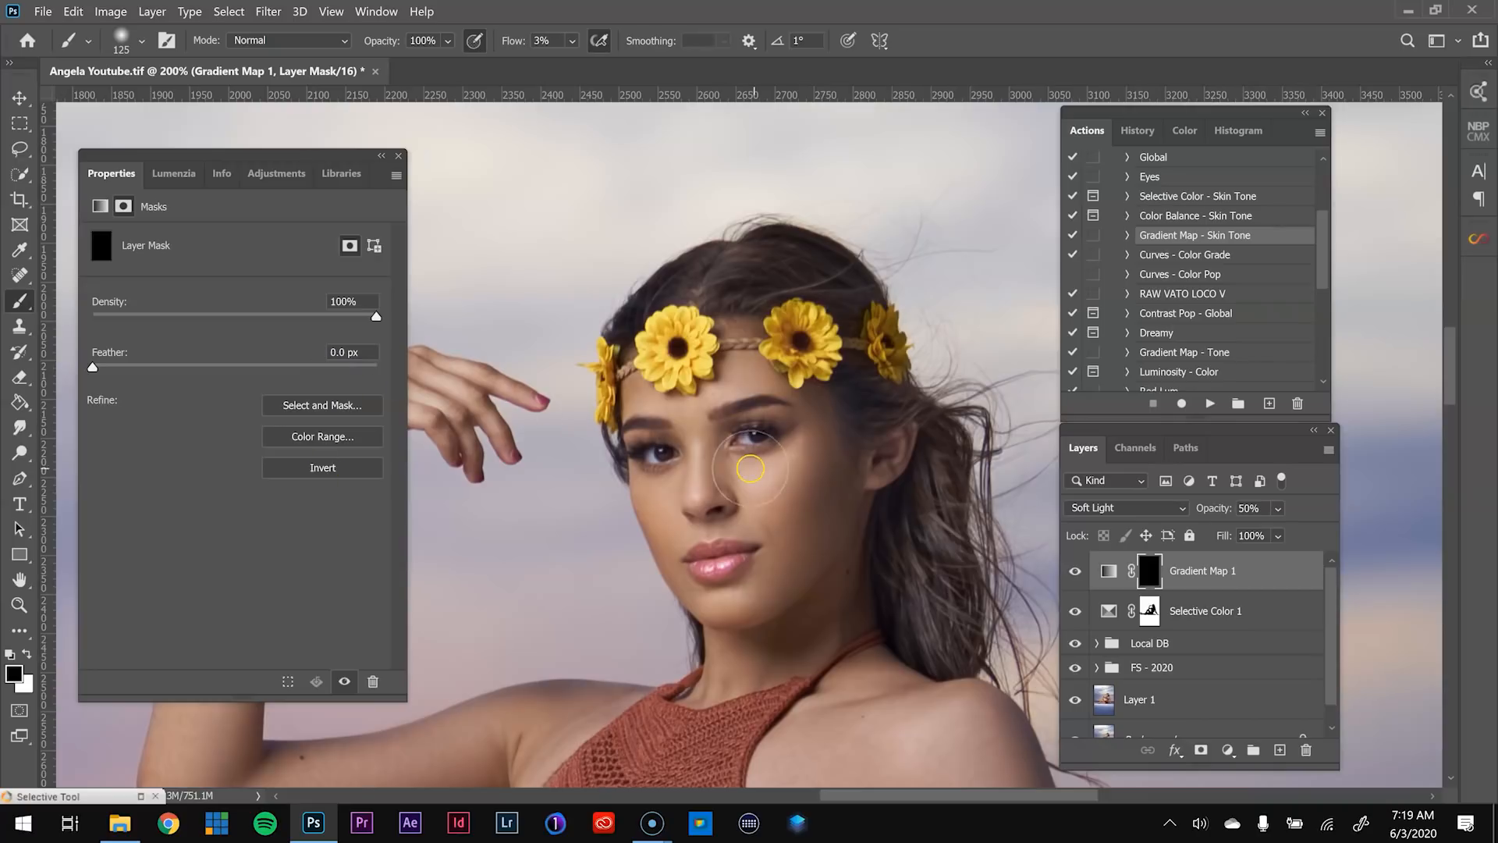
{"action": "key", "text": "x"}
{"action": "left_click", "coordinate": [573, 44]}
{"action": "left_click_drag", "start_coordinate": [580, 59], "coordinate": [678, 61]}
{"action": "key", "text": "bracketleft"}
{"action": "key", "text": "bracketleft"}
{"action": "key", "text": "bracketleft"}
{"action": "key", "text": "bracketleft"}
{"action": "key", "text": "bracketleft"}
{"action": "key", "text": "bracketleft"}
{"action": "left_click_drag", "start_coordinate": [682, 430], "coordinate": [714, 610]}
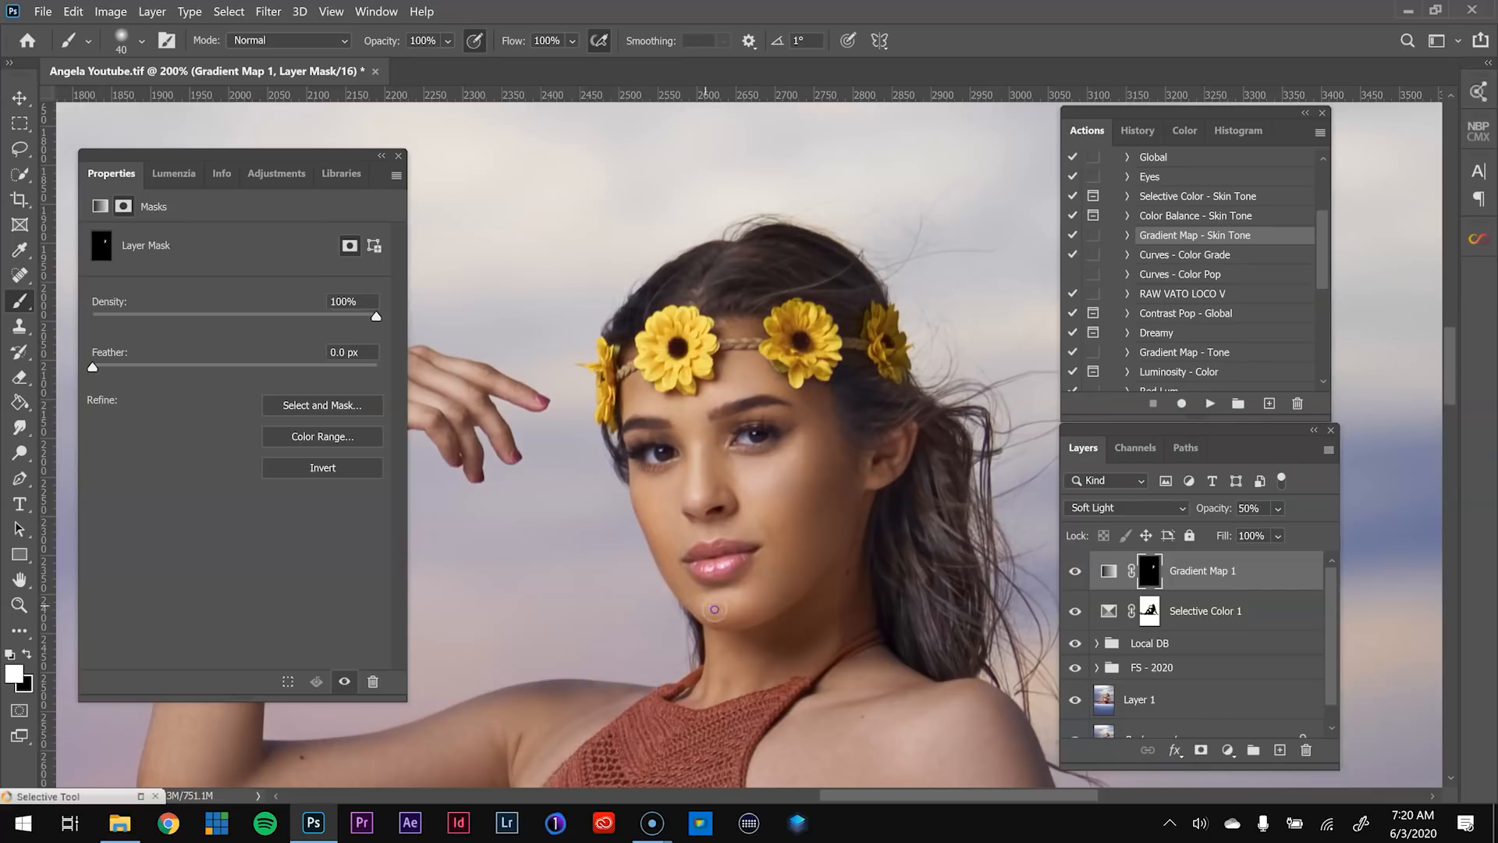
- Paint white on the Gradient Map mask over the remaining skin on the face, neck, arms, torso and legs, adjusting the brush size
{"action": "left_click_drag", "start_coordinate": [871, 581], "coordinate": [838, 515]}
{"action": "left_click_drag", "start_coordinate": [856, 689], "coordinate": [742, 556]}
{"action": "mouse_move", "coordinate": [721, 684]}
{"action": "left_mouse_down"}
{"action": "mouse_move", "coordinate": [674, 528]}
{"action": "mouse_move", "coordinate": [703, 385]}
{"action": "mouse_move", "coordinate": [787, 550]}
{"action": "left_mouse_up"}
{"action": "key", "text": "bracketright"}
{"action": "key", "text": "bracketright"}
{"action": "key", "text": "bracketright"}
{"action": "mouse_move", "coordinate": [853, 402]}
{"action": "left_mouse_down"}
{"action": "mouse_move", "coordinate": [702, 245]}
{"action": "mouse_move", "coordinate": [703, 635]}
{"action": "left_mouse_up"}
{"action": "key", "text": "bracketleft"}
{"action": "left_click_drag", "start_coordinate": [741, 703], "coordinate": [652, 437]}
{"action": "key", "text": "bracketright"}
{"action": "key", "text": "bracketright"}
{"action": "mouse_move", "coordinate": [652, 437]}
{"action": "left_mouse_down"}
{"action": "mouse_move", "coordinate": [682, 434]}
{"action": "mouse_move", "coordinate": [715, 572]}
{"action": "left_mouse_up"}
{"action": "mouse_move", "coordinate": [781, 612]}
{"action": "left_mouse_down"}
{"action": "mouse_move", "coordinate": [647, 437]}
{"action": "mouse_move", "coordinate": [953, 608]}
{"action": "left_mouse_up"}
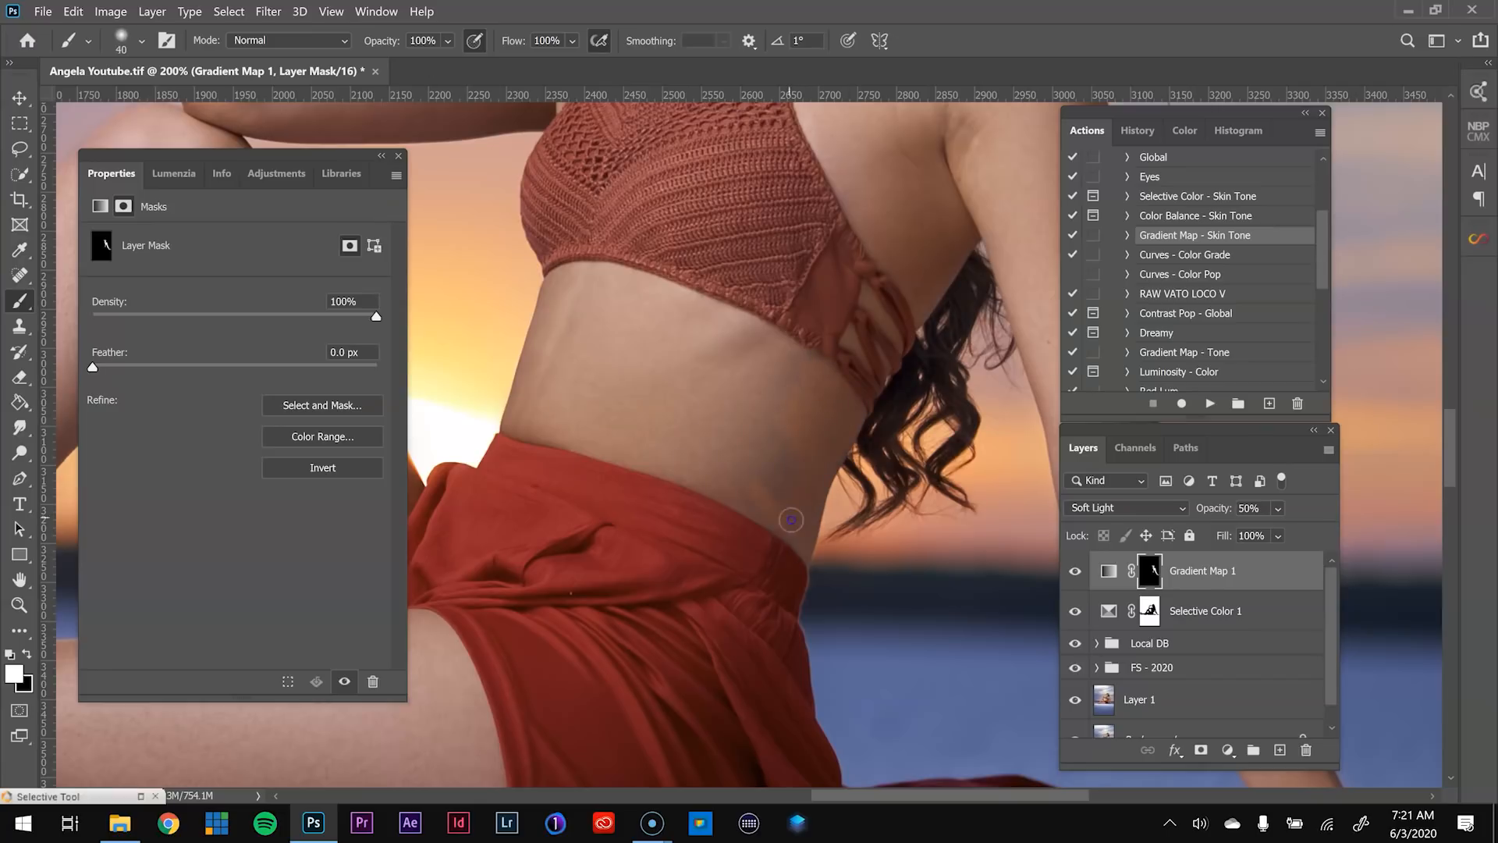
{"action": "mouse_move", "coordinate": [790, 520]}
{"action": "left_mouse_down"}
{"action": "mouse_move", "coordinate": [749, 385]}
{"action": "mouse_move", "coordinate": [656, 441]}
{"action": "mouse_move", "coordinate": [658, 429]}
{"action": "left_mouse_up"}
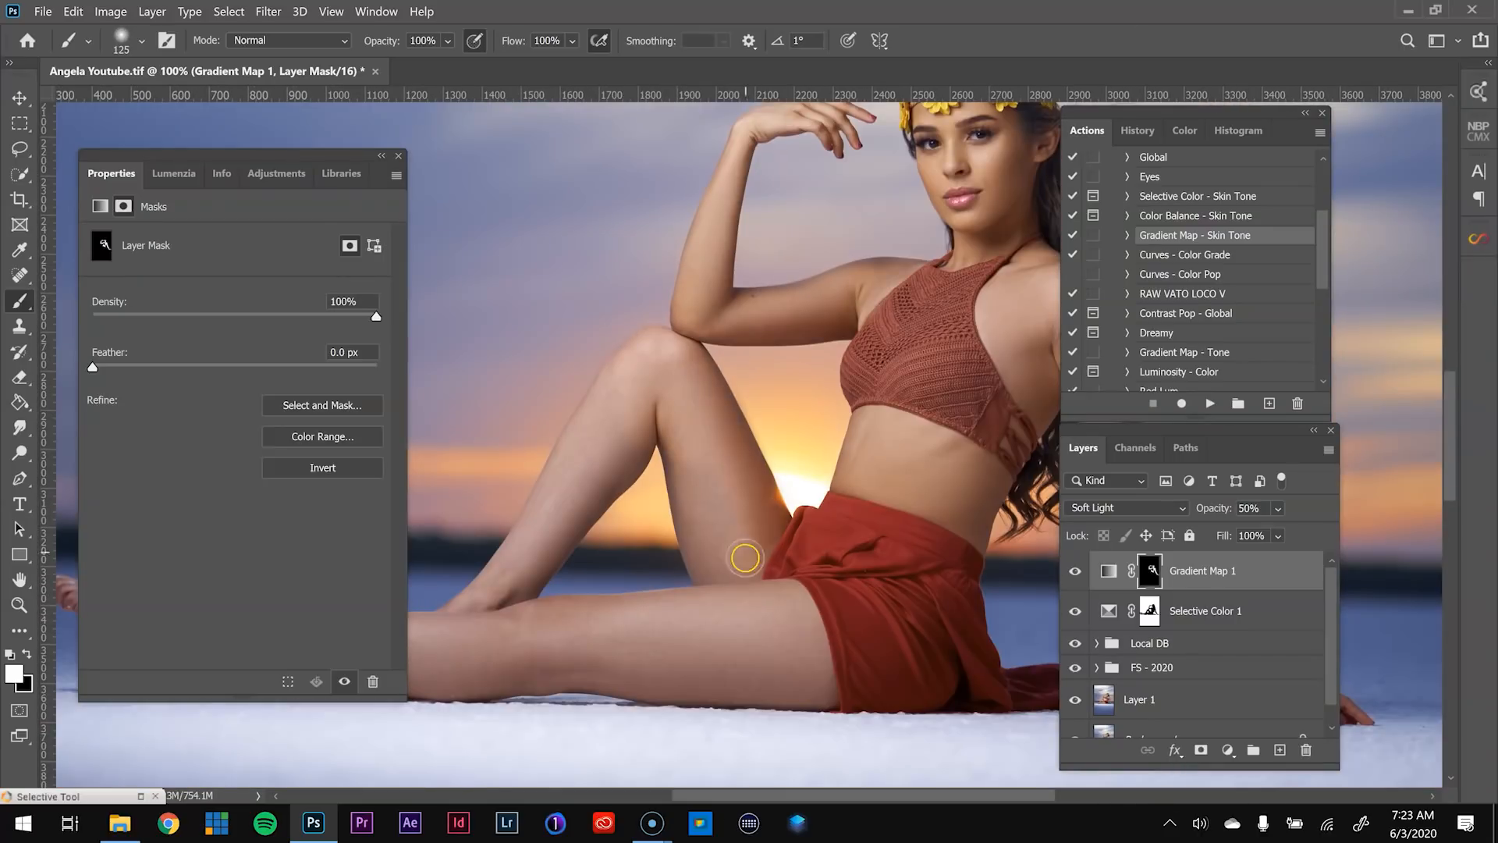
{"action": "key", "text": "bracketright"}
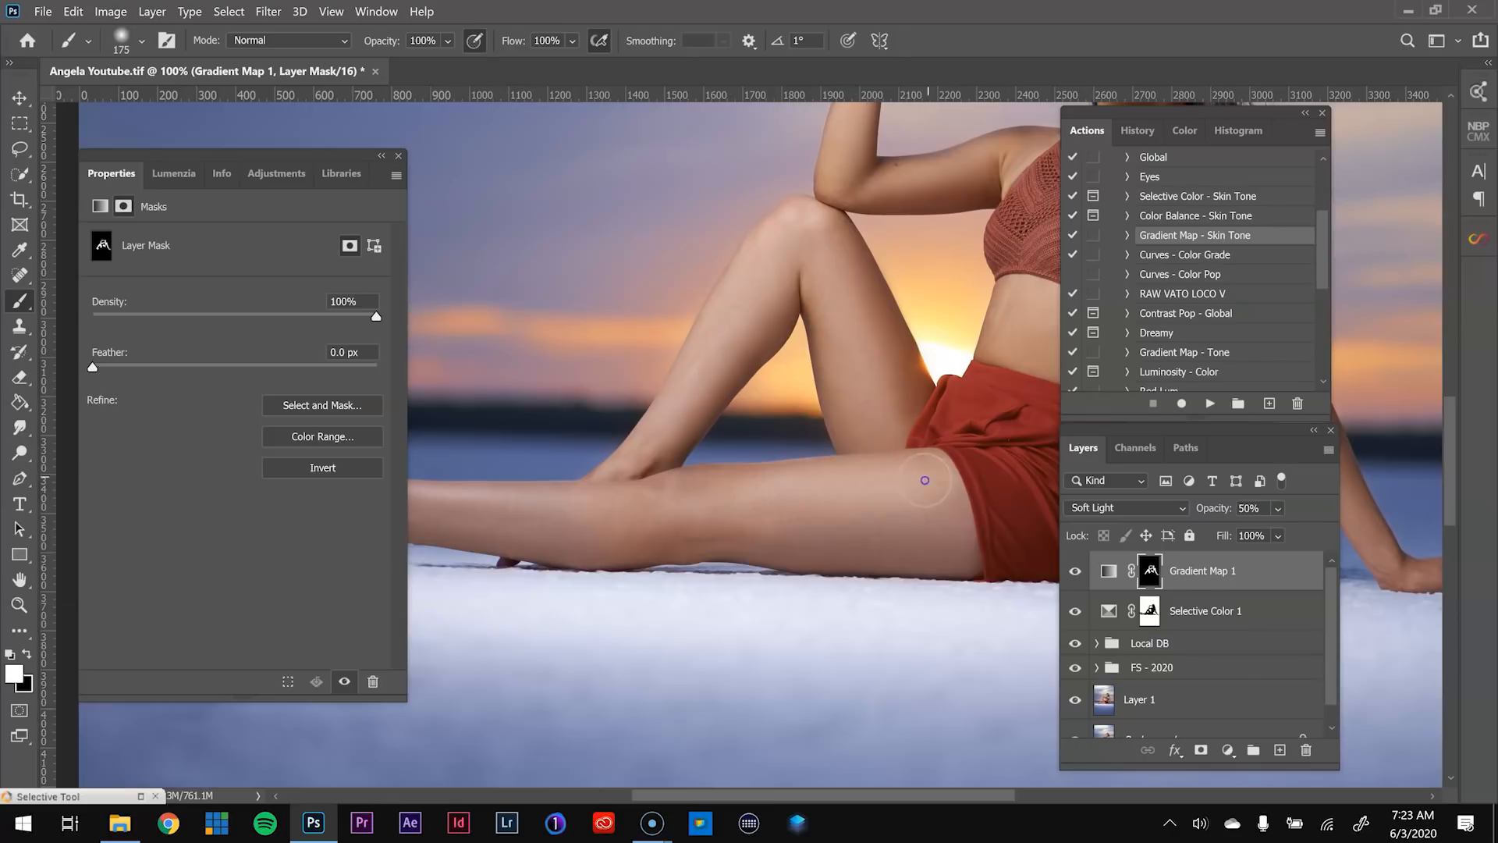
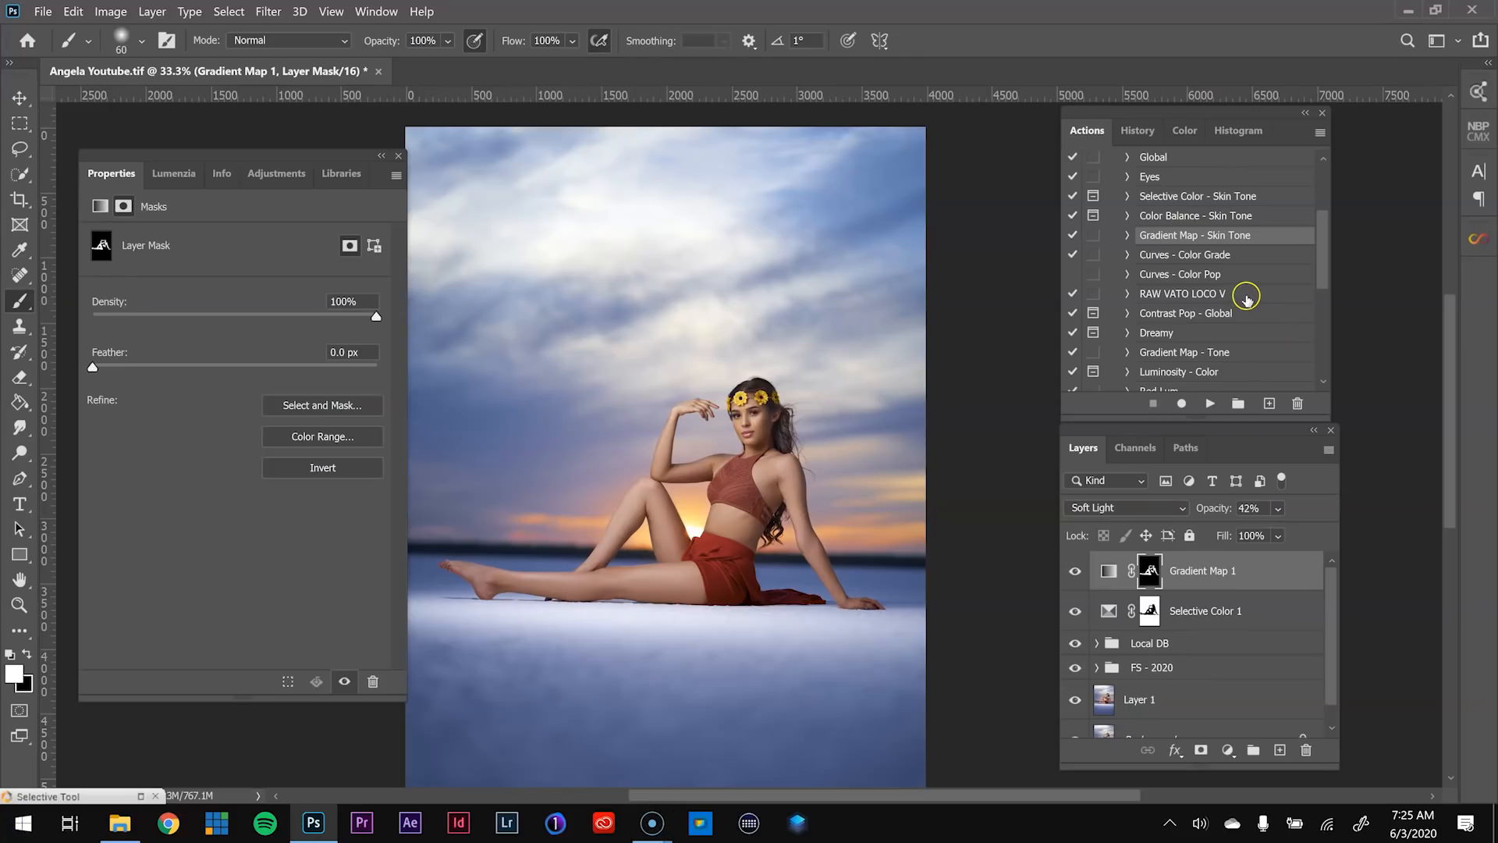
- Run the "RAW VATO LOCO V" action and open the resulting layer's Camera Raw smart filter for editing
{"action": "left_click", "coordinate": [1246, 299]}
{"action": "left_click", "coordinate": [1212, 403]}
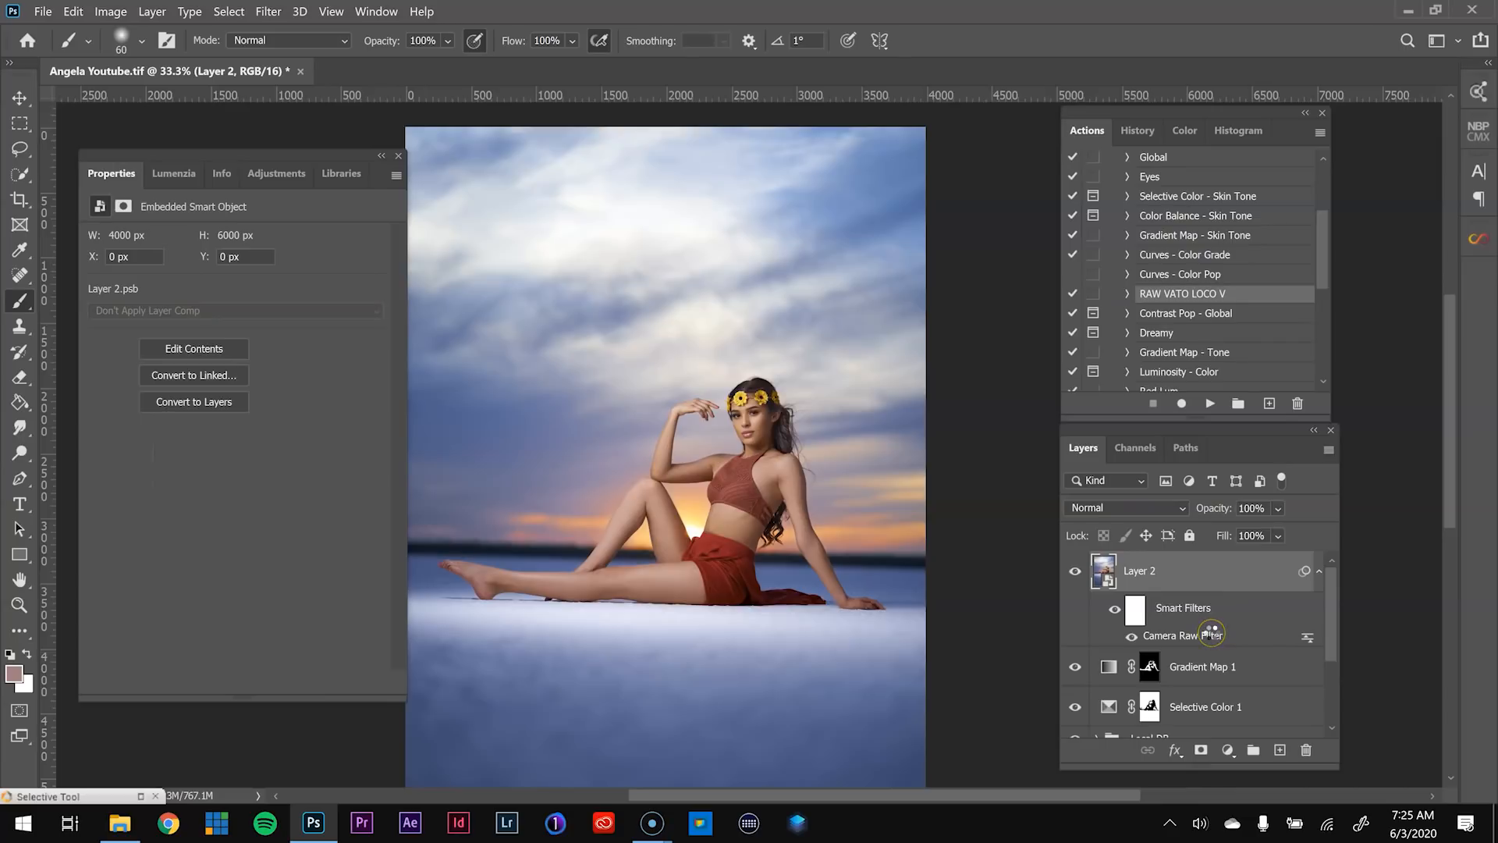
{"action": "double_click", "coordinate": [1212, 633]}
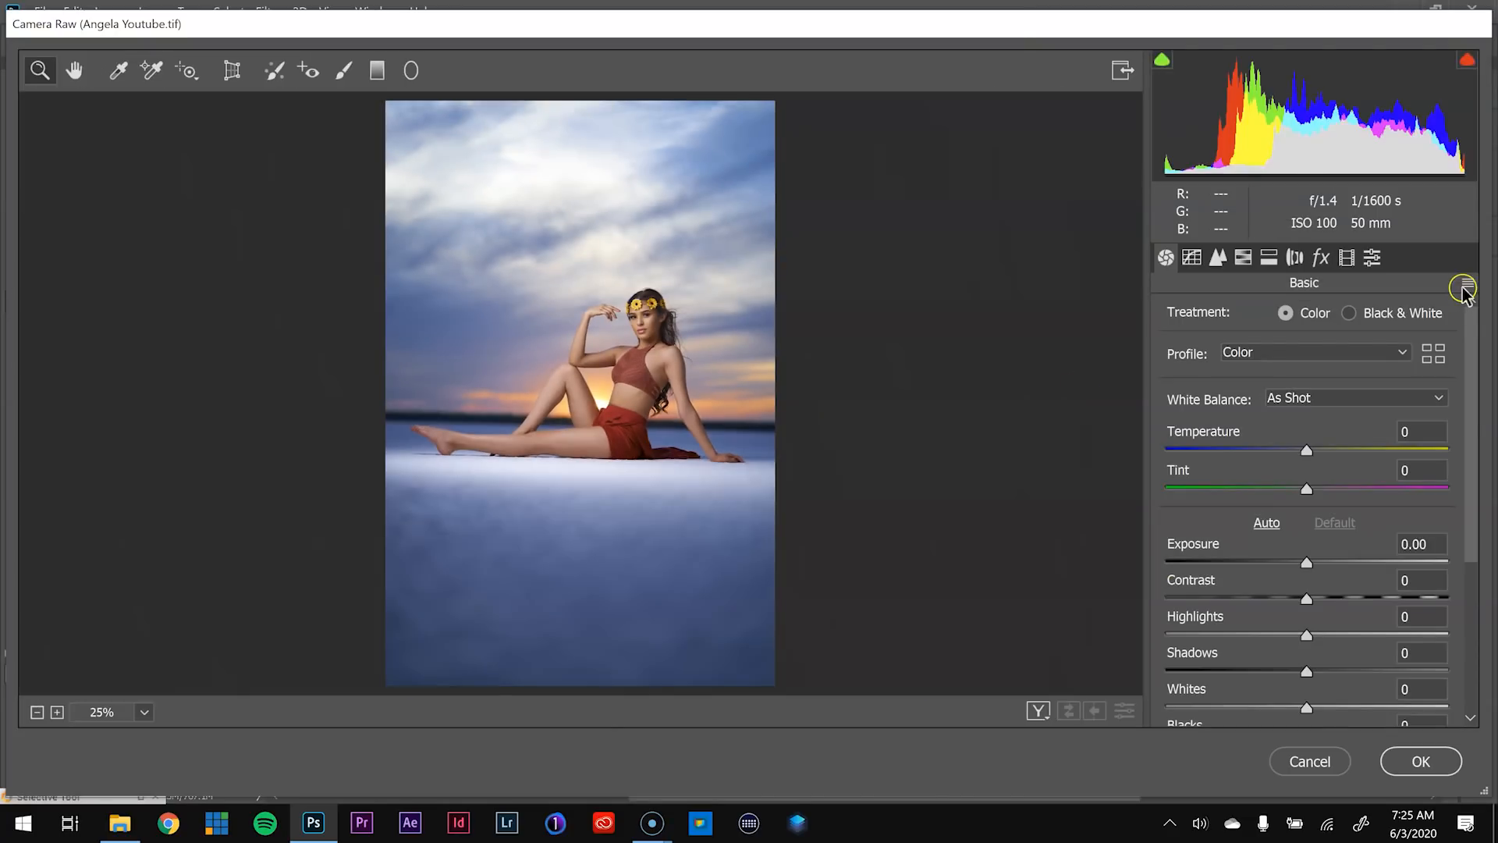
- Load the saved XMP settings file that has the same name as the photo into Camera Raw
{"action": "left_click", "coordinate": [1464, 286]}
{"action": "left_click", "coordinate": [1377, 399]}
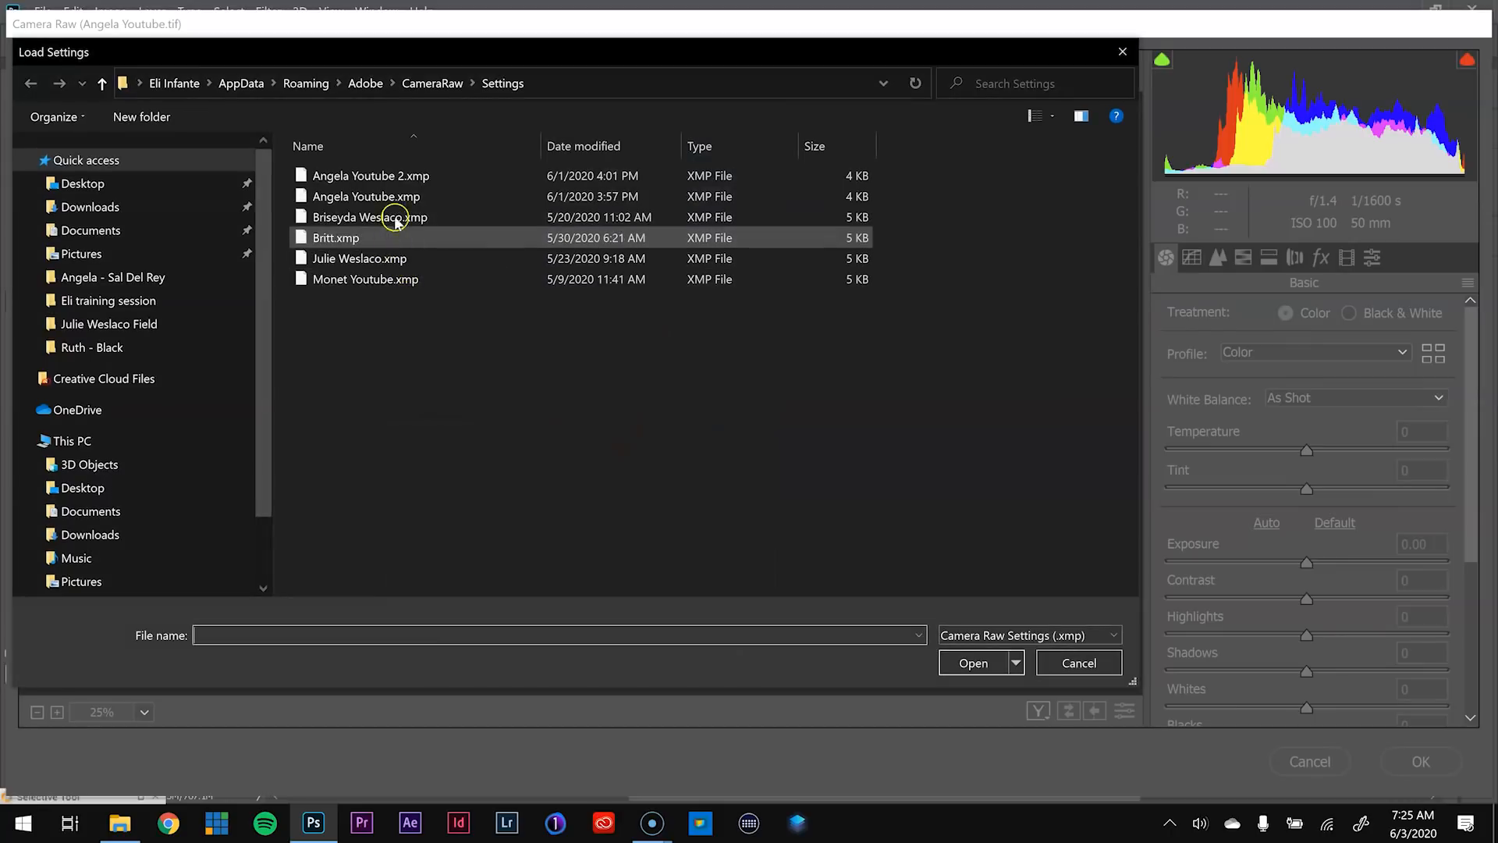
{"action": "left_click", "coordinate": [402, 197]}
{"action": "double_click", "coordinate": [403, 199]}
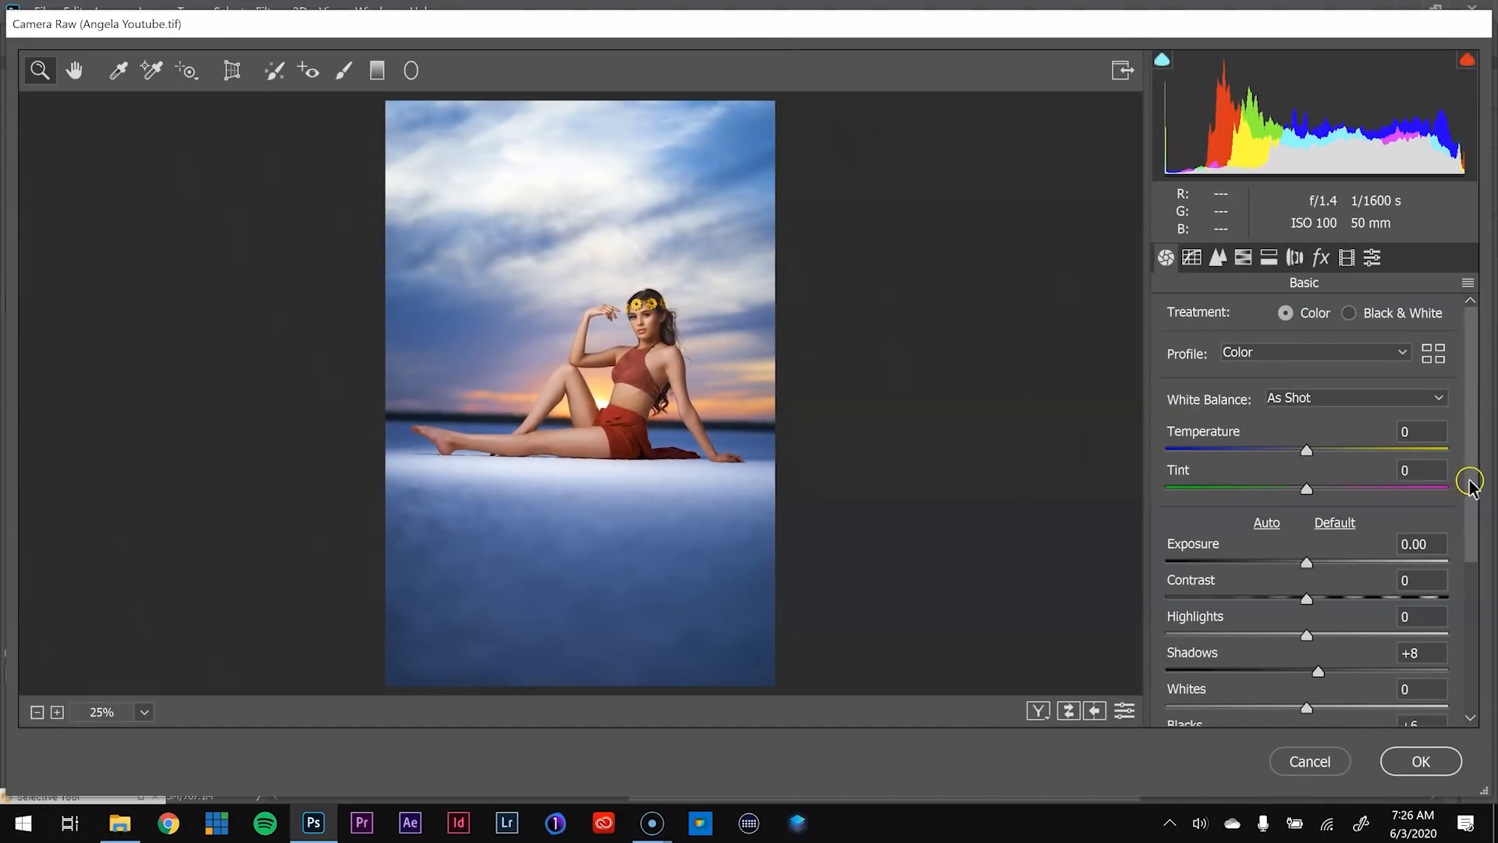
- Review the loaded Basic, Tone Curve, Detail and HSL luminance, saturation and hue settings
{"action": "scroll", "coordinate": [1470, 484], "scroll_direction": "down", "scroll_amount": 7}
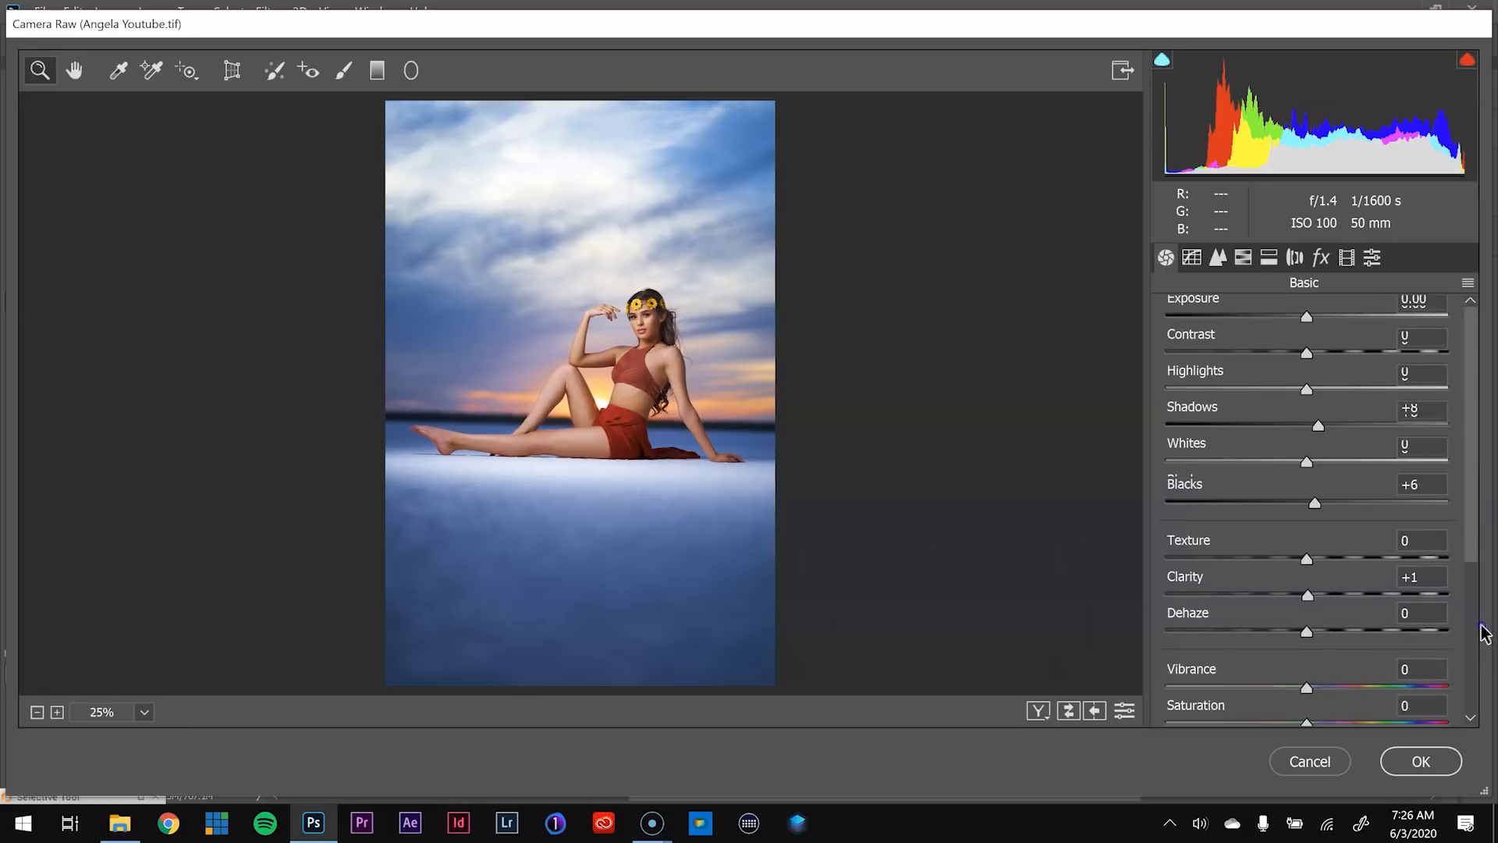
{"action": "left_click_drag", "start_coordinate": [1481, 626], "coordinate": [1483, 656]}
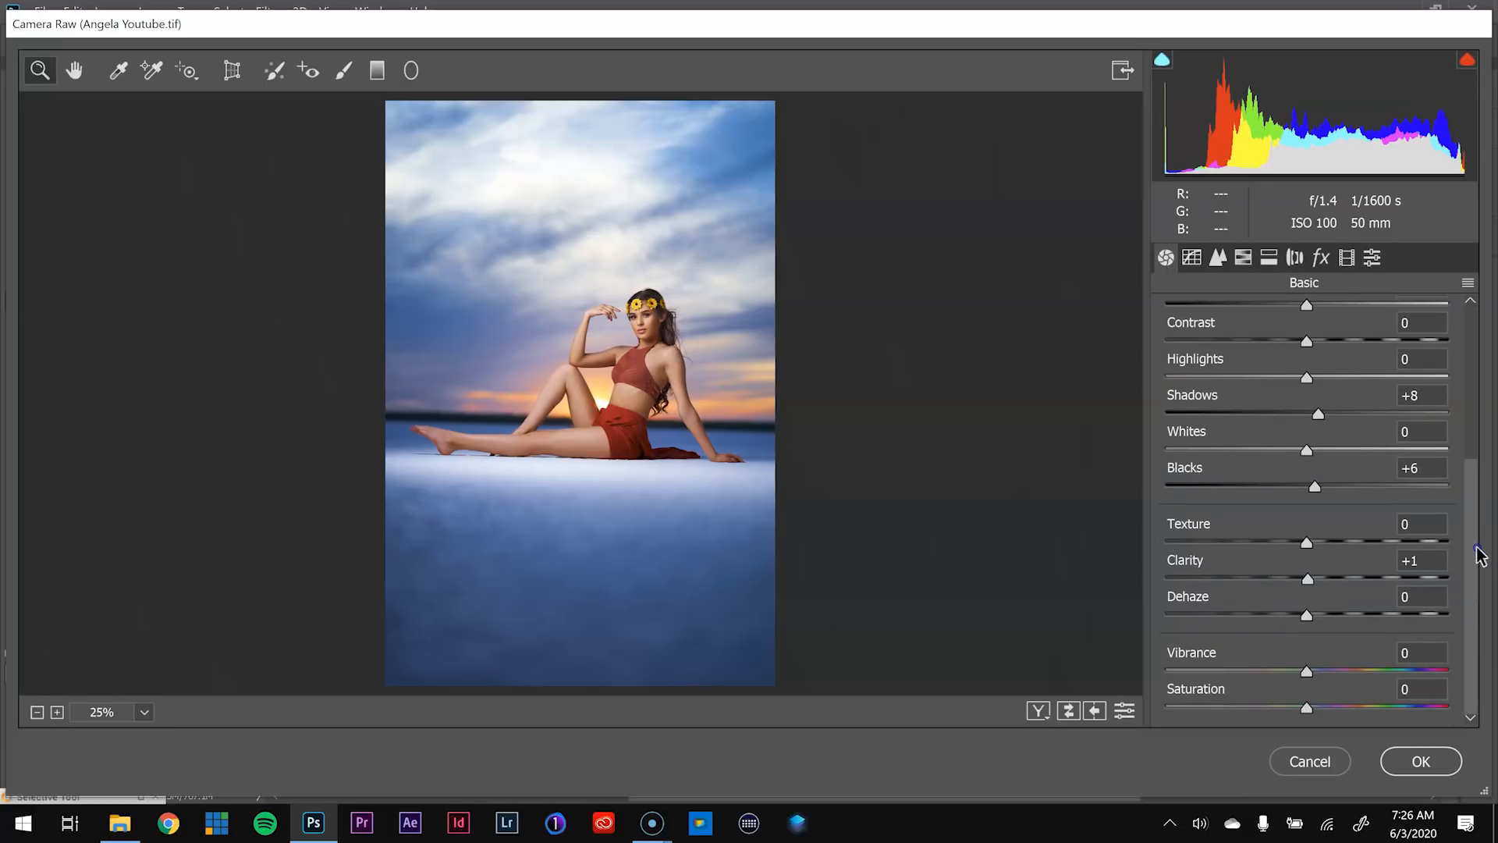
{"action": "left_click_drag", "start_coordinate": [1477, 506], "coordinate": [1474, 344]}
{"action": "left_click", "coordinate": [1191, 257]}
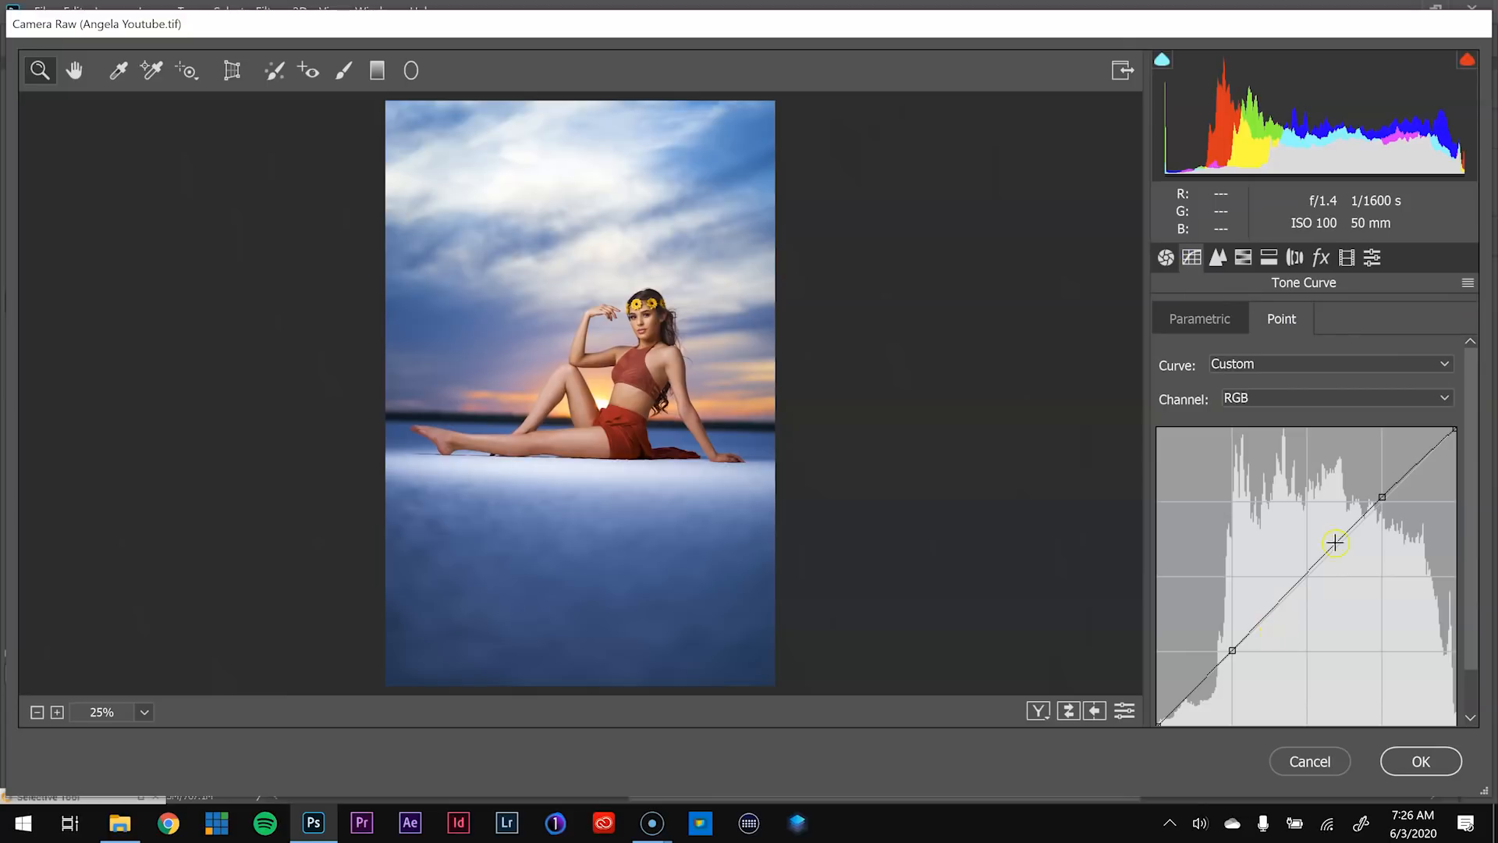
{"action": "left_click", "coordinate": [1217, 257]}
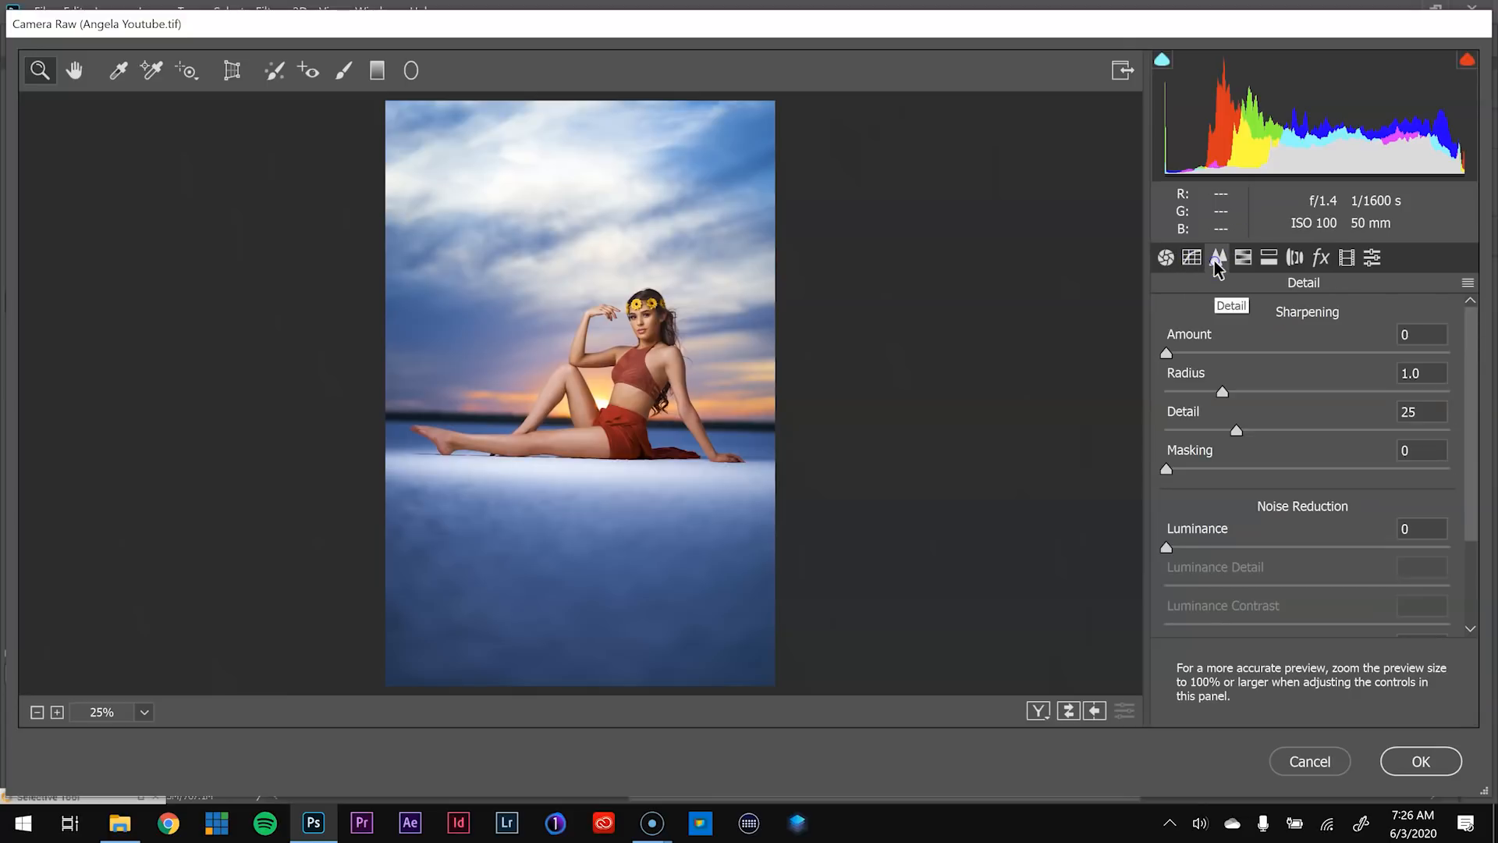
{"action": "left_click", "coordinate": [1243, 258]}
{"action": "left_click", "coordinate": [1362, 320]}
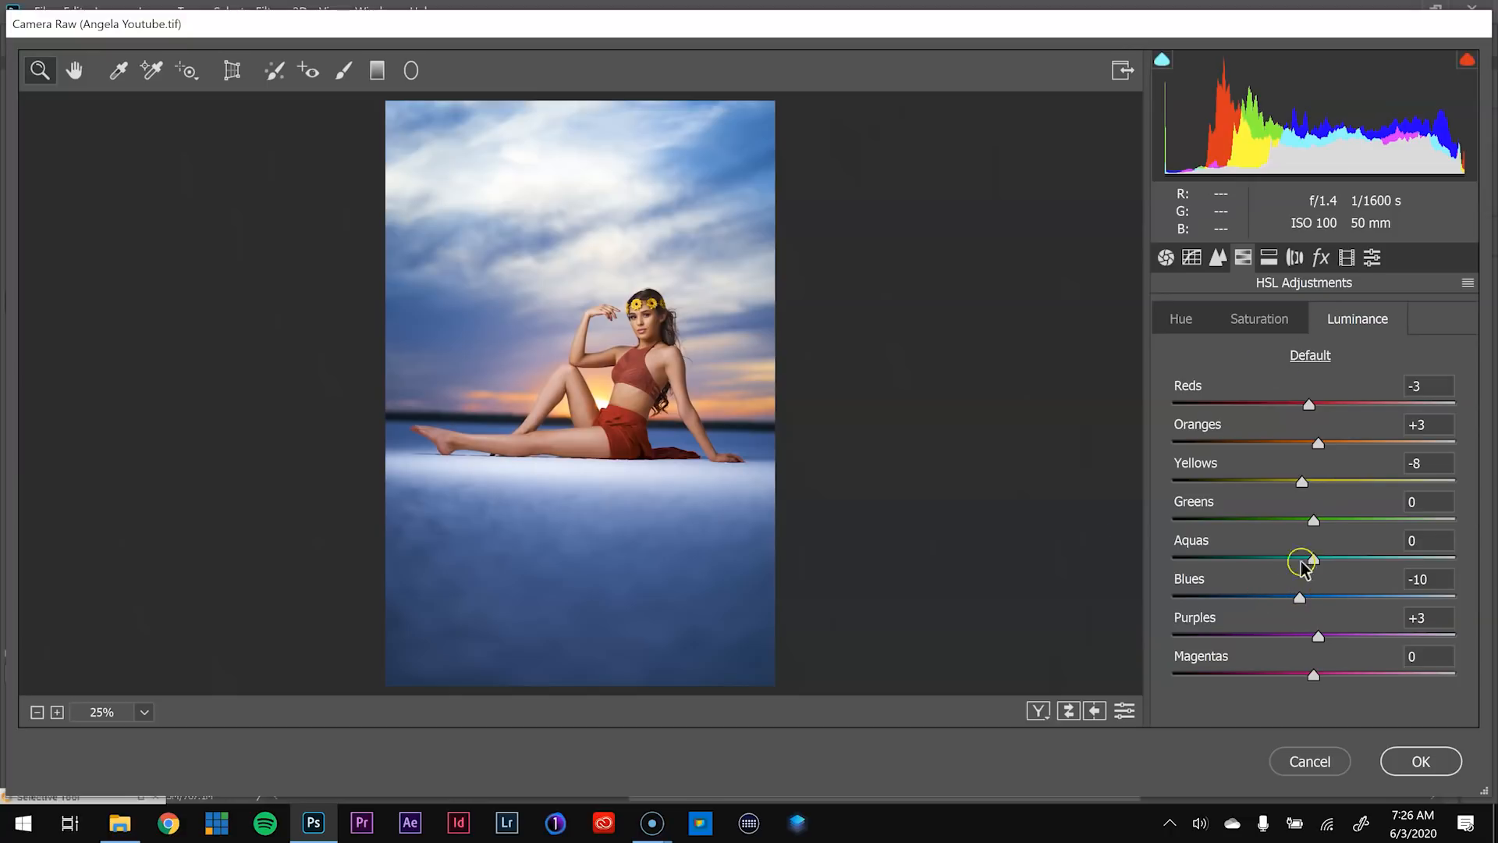
{"action": "left_click", "coordinate": [1268, 319]}
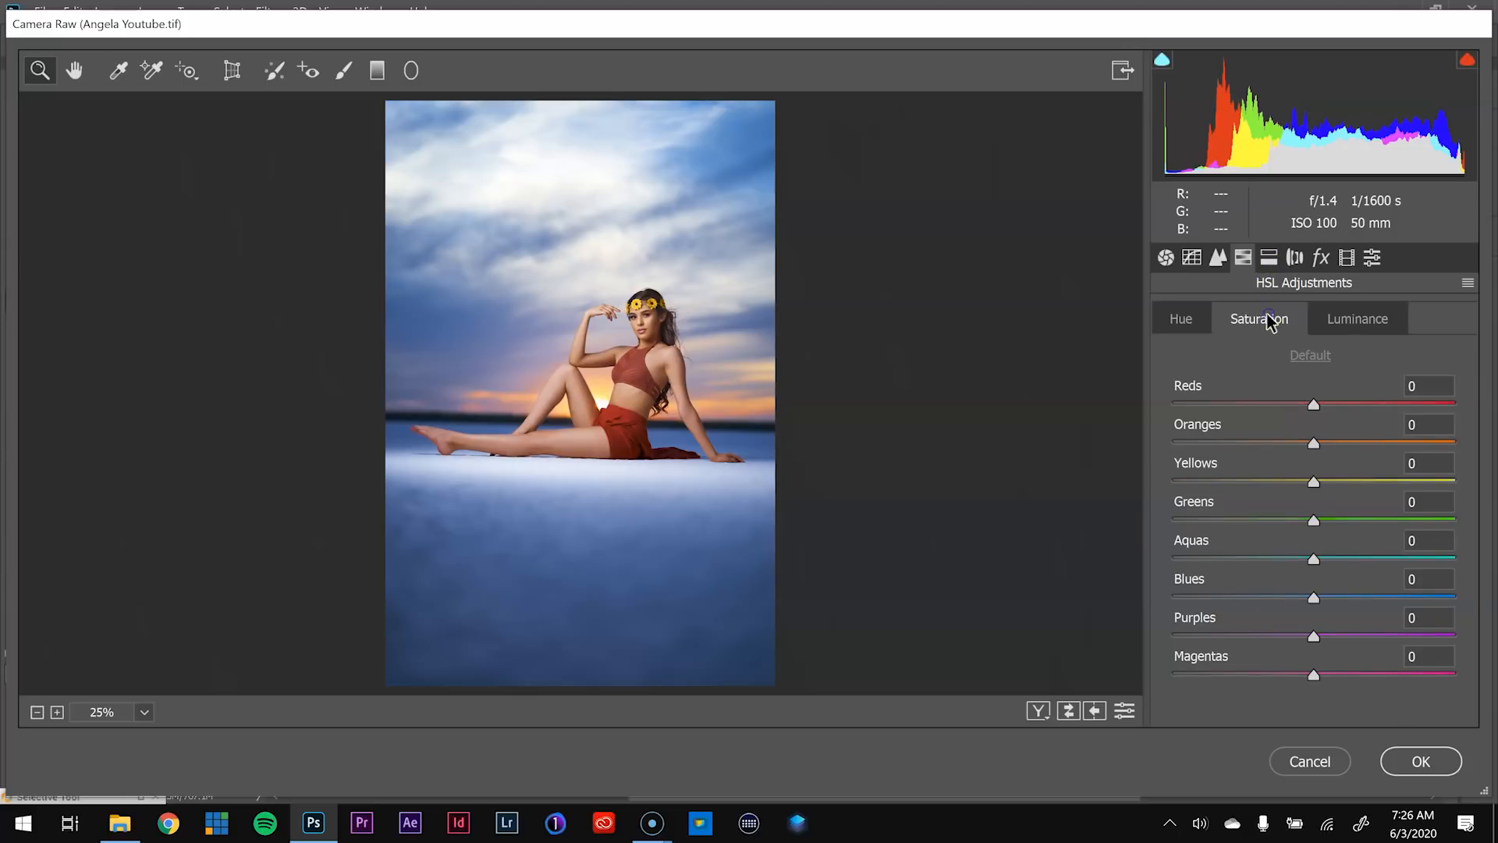
{"action": "left_click", "coordinate": [1177, 320]}
{"action": "left_click", "coordinate": [1331, 490]}
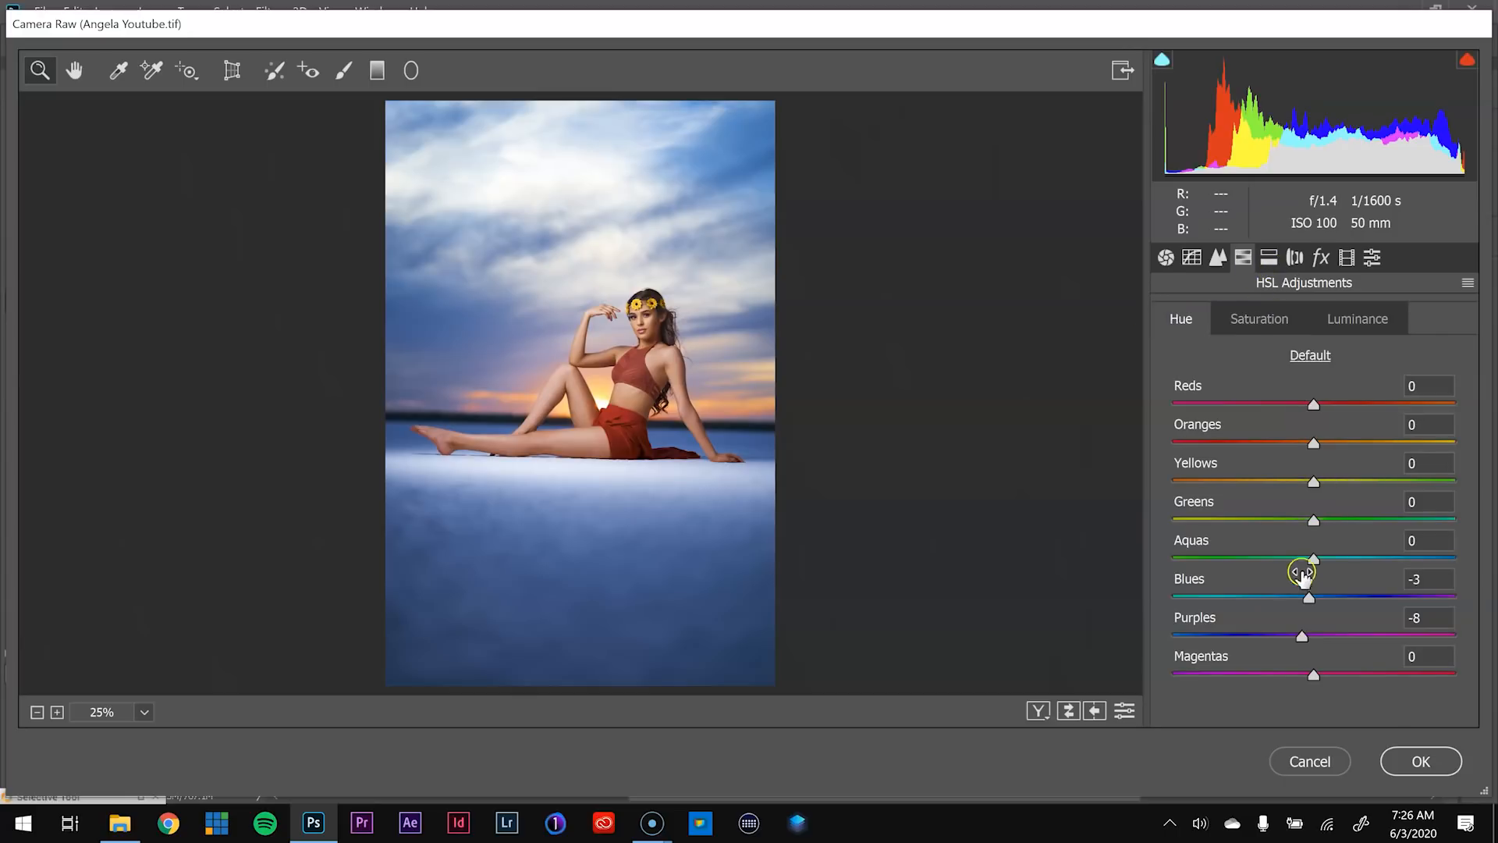
- Set the Split Toning highlights hue to 180
{"action": "left_click", "coordinate": [1270, 259]}
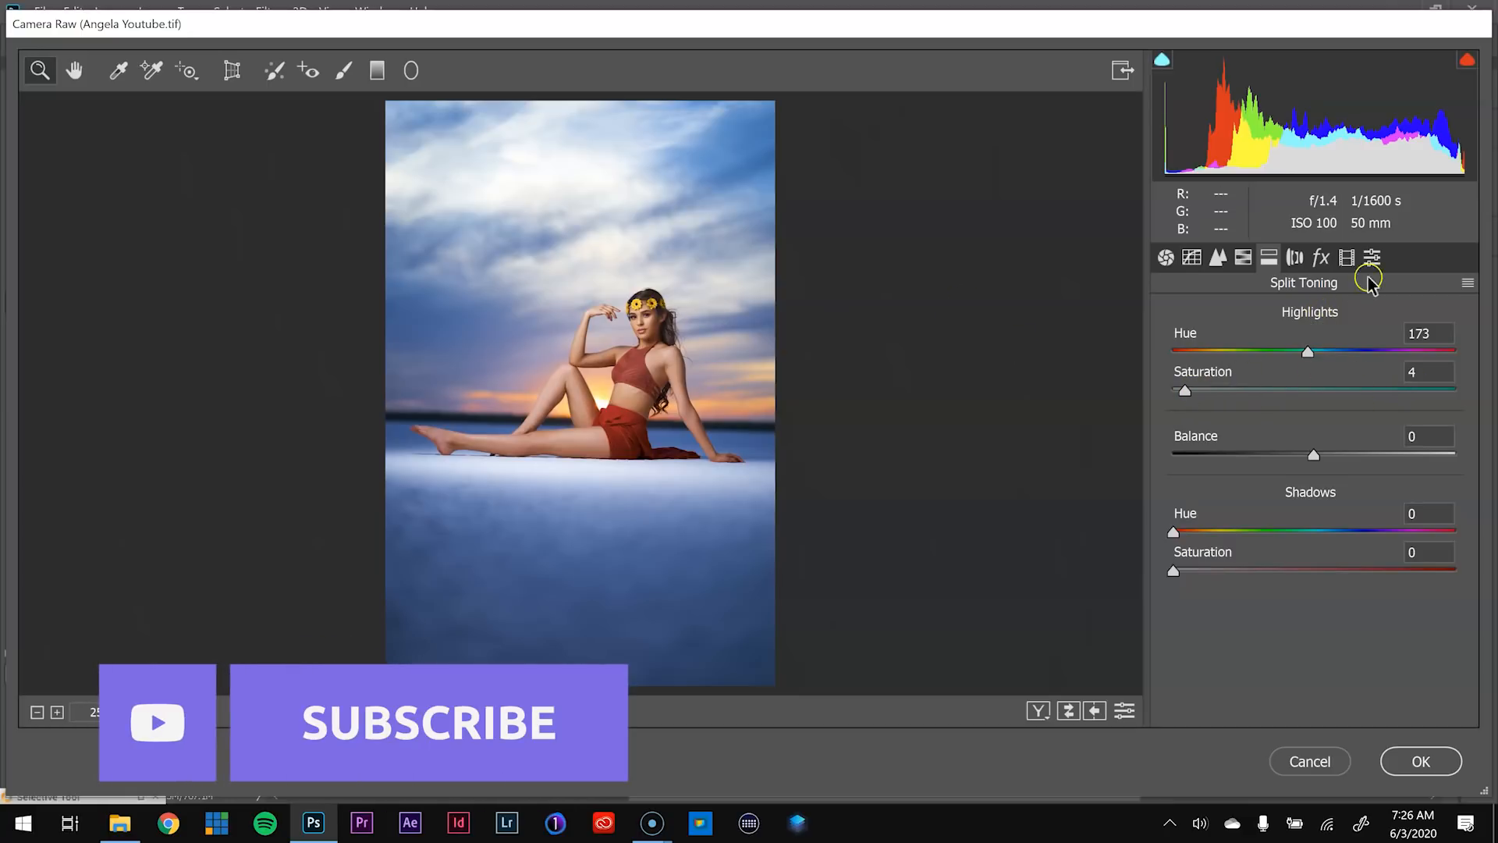
{"action": "left_click_drag", "start_coordinate": [1307, 356], "coordinate": [1314, 356]}
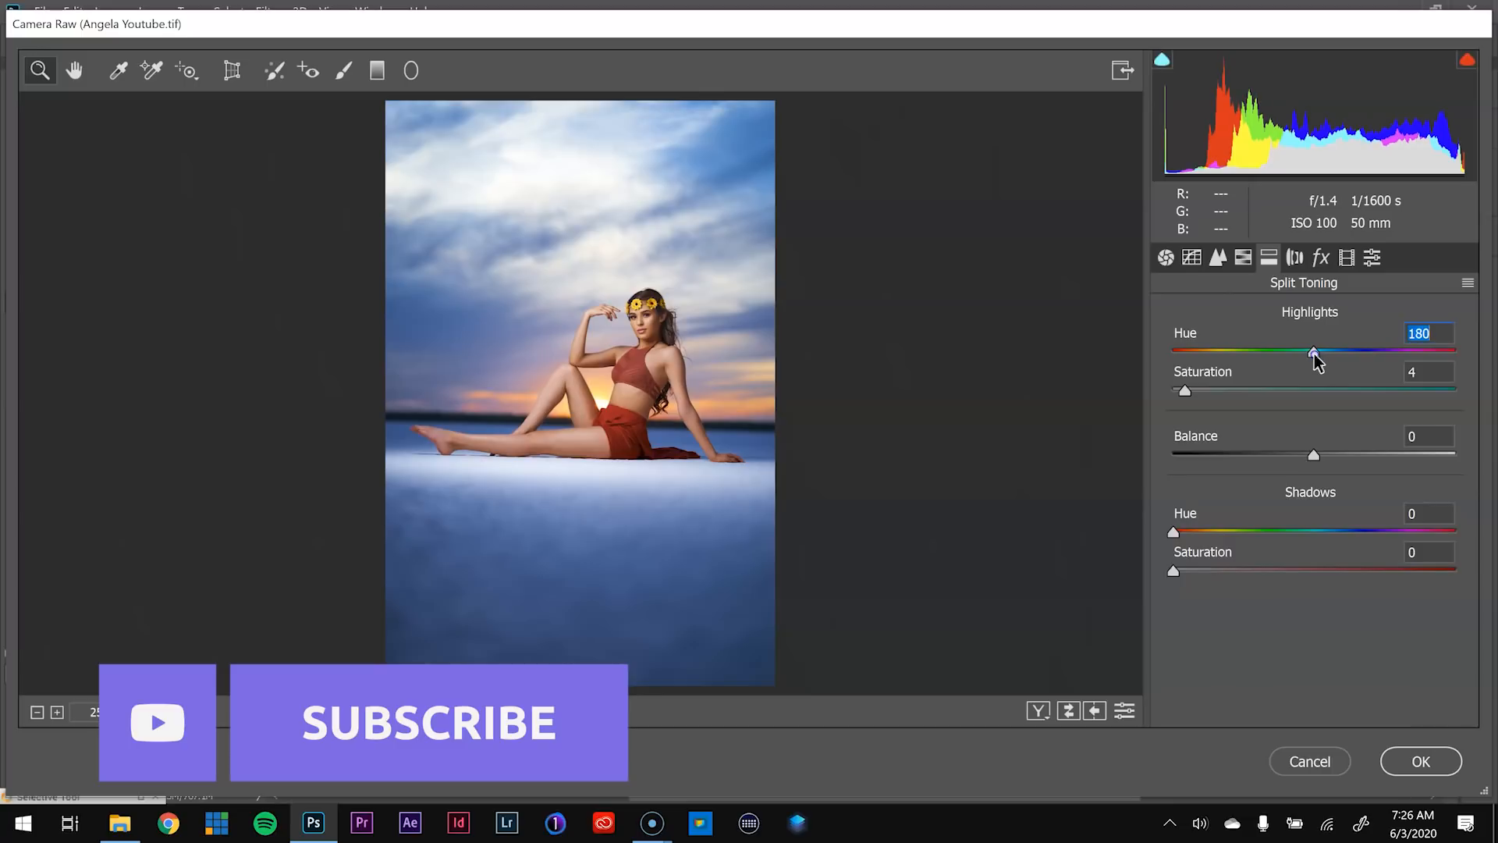
- Check the Lens Corrections settings and set the Post Crop Vignetting amount to -4 in Effects
{"action": "left_click", "coordinate": [1295, 258]}
{"action": "left_click", "coordinate": [1321, 258]}
{"action": "left_click", "coordinate": [1294, 257]}
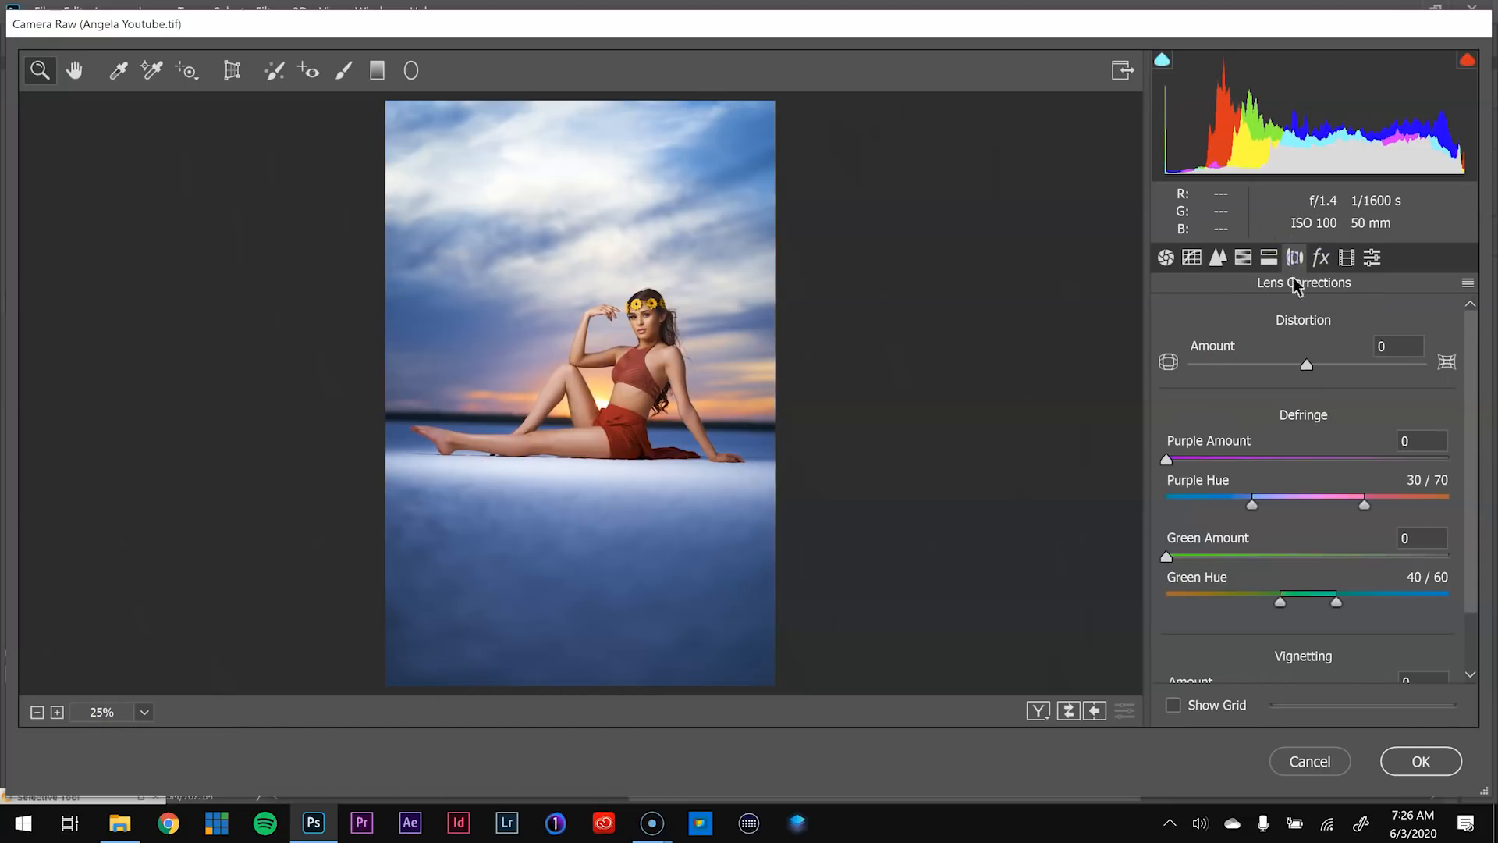
{"action": "left_click", "coordinate": [1322, 259]}
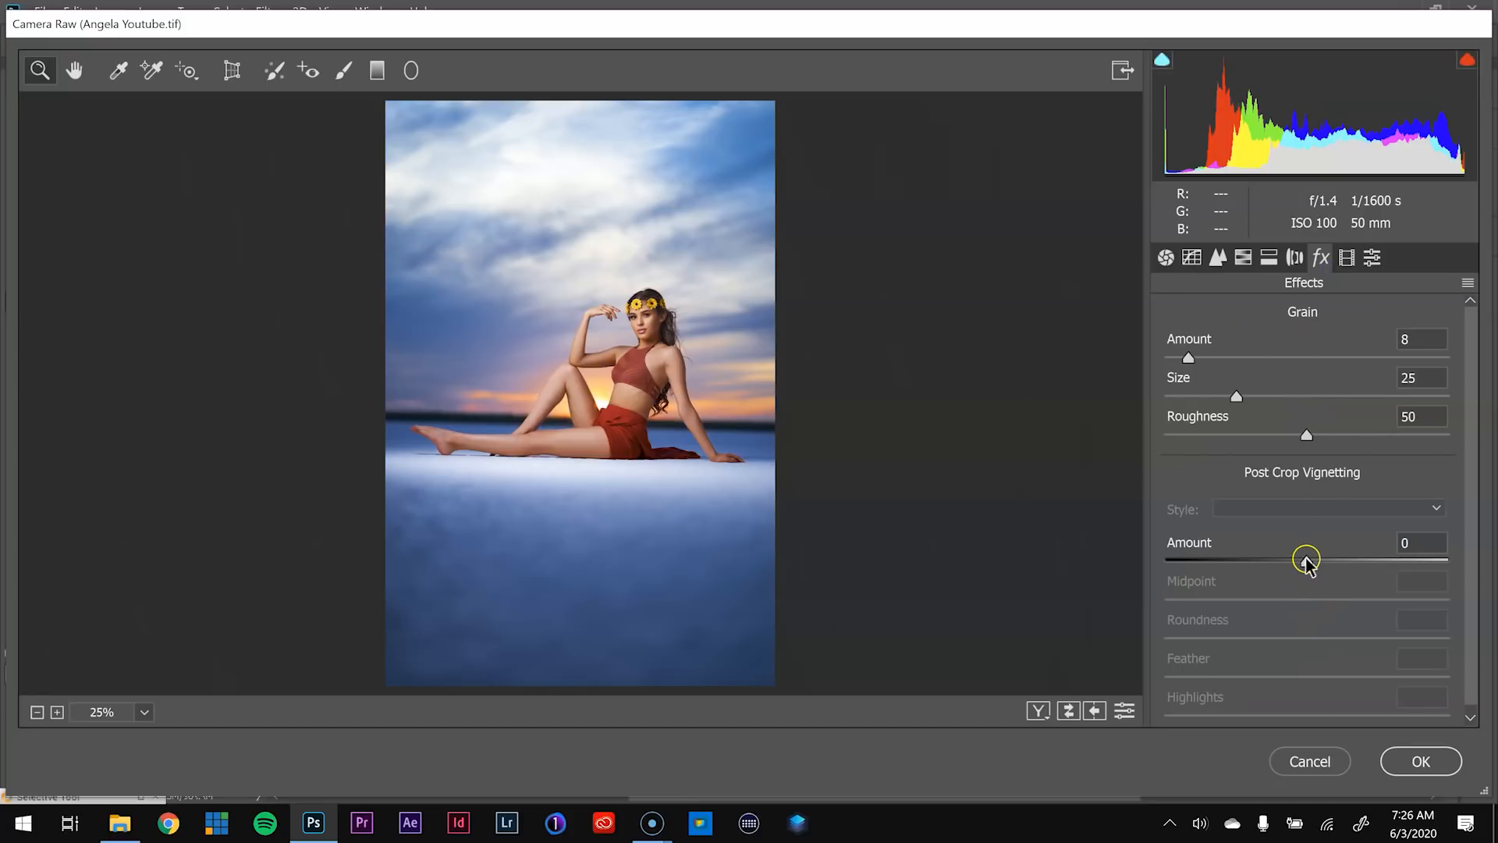
{"action": "left_click_drag", "start_coordinate": [1307, 564], "coordinate": [1303, 563]}
{"action": "left_click_drag", "start_coordinate": [1303, 564], "coordinate": [1300, 564]}
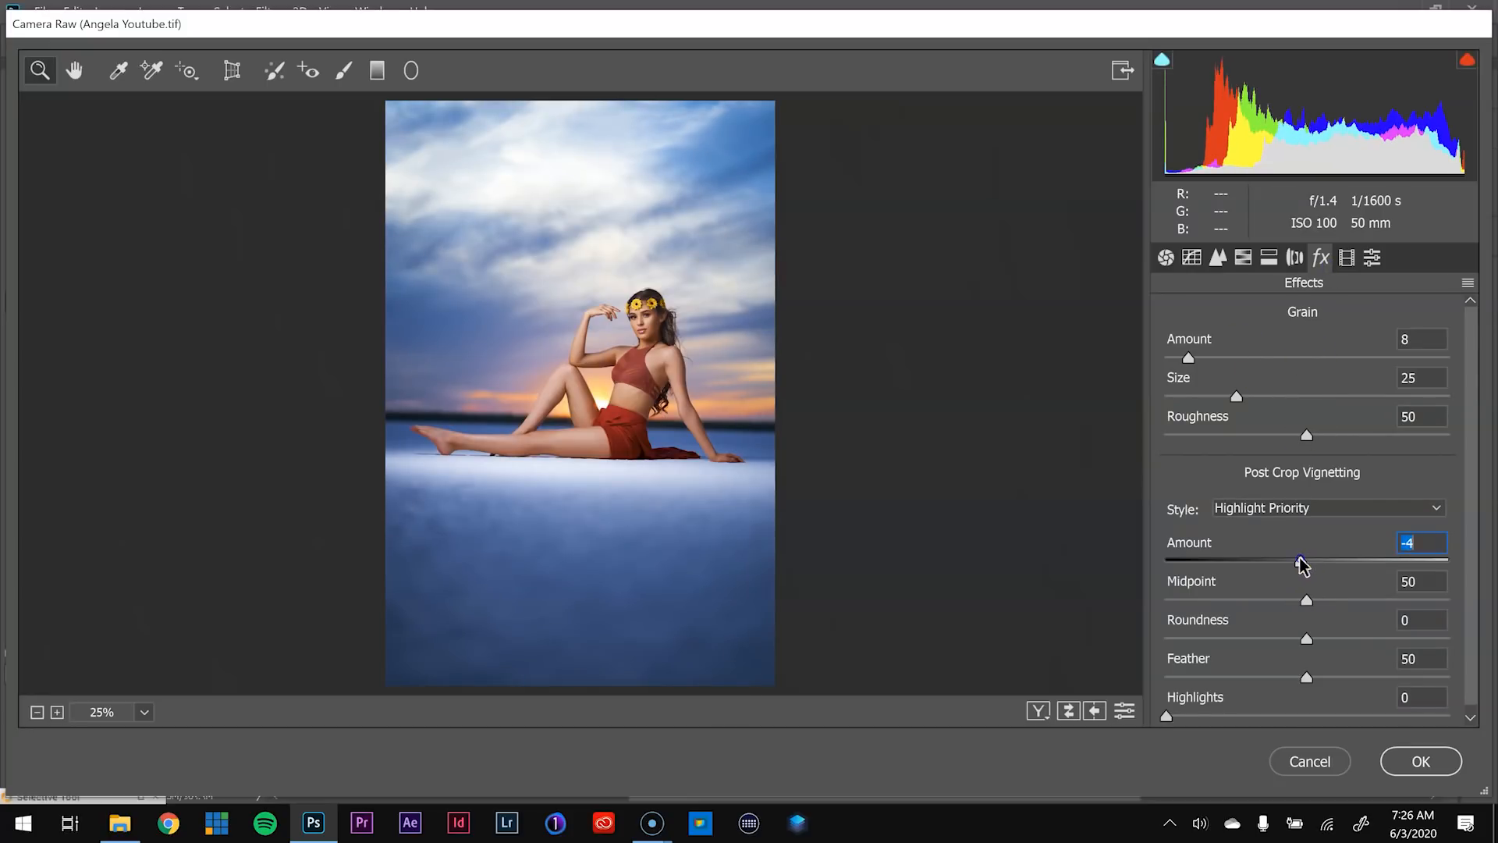
- Check the Calibration settings down to the Blue Primary saturation and apply the Camera Raw filter
{"action": "left_click", "coordinate": [1347, 256]}
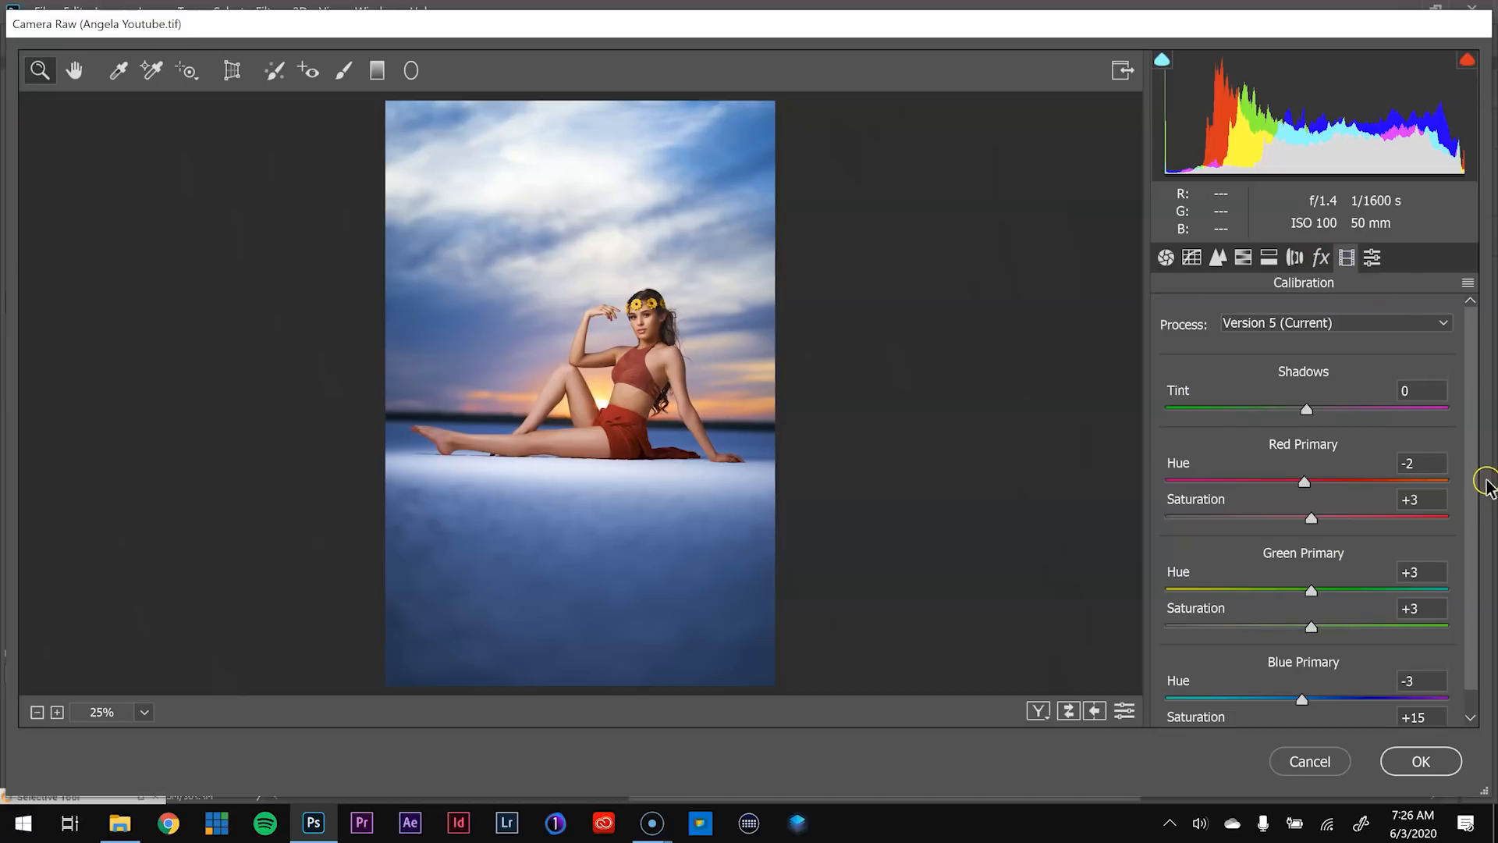
{"action": "scroll", "coordinate": [1474, 469], "scroll_direction": "down", "scroll_amount": 2}
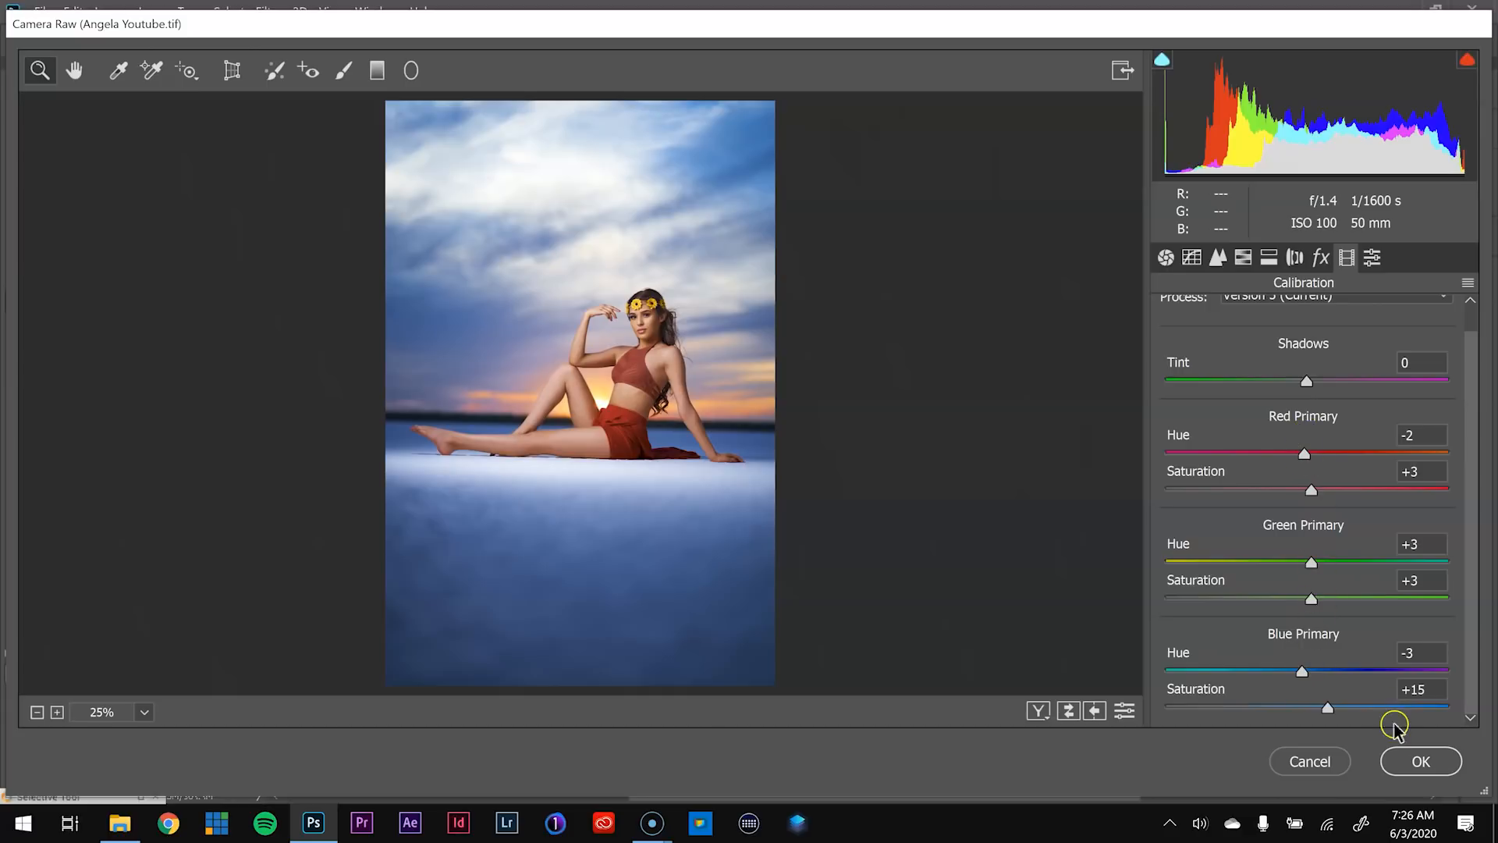
{"action": "left_click", "coordinate": [1422, 764]}
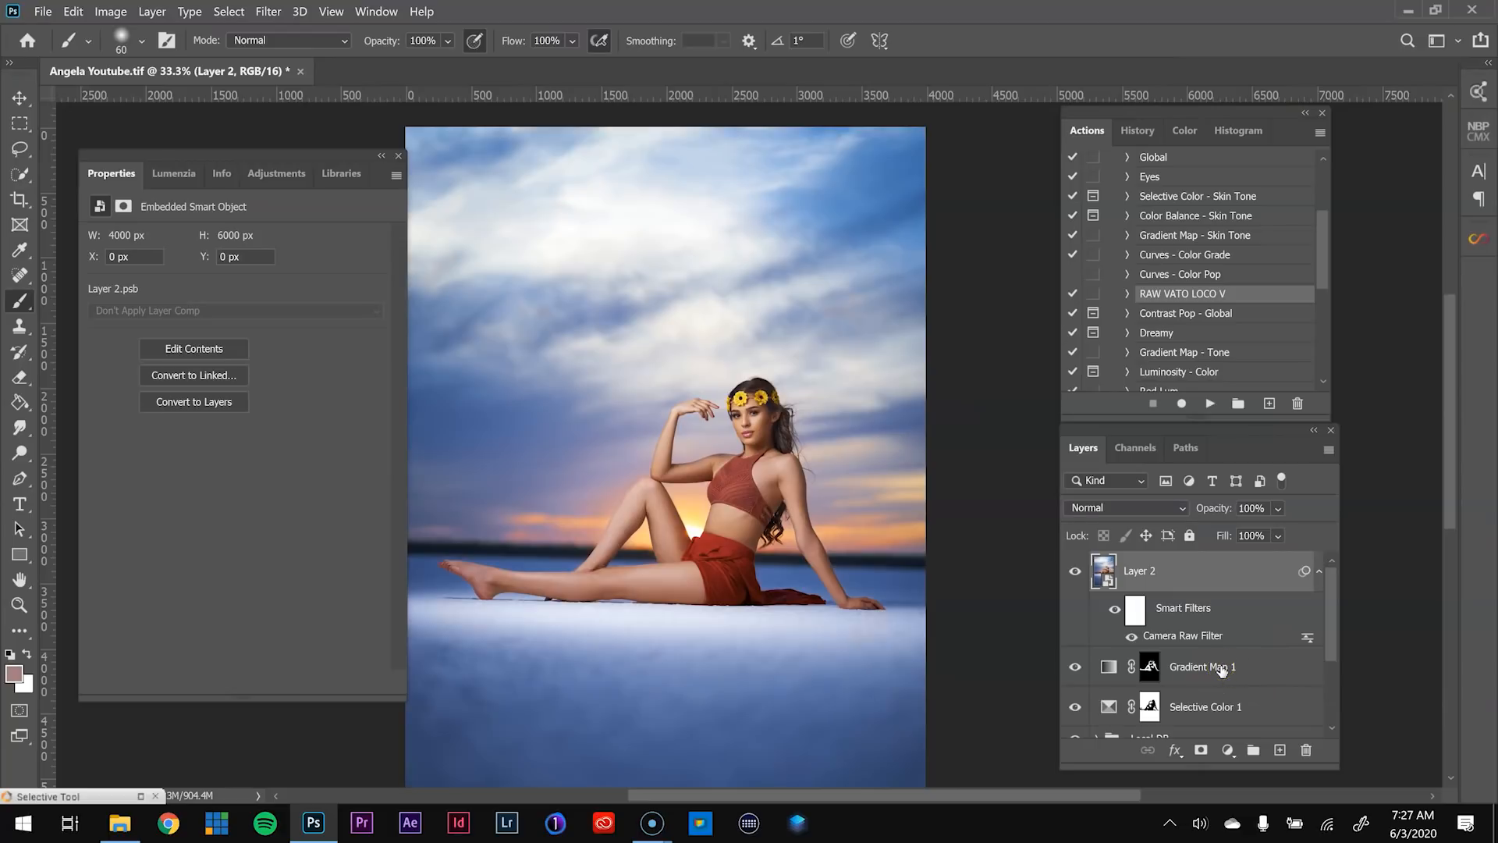
- Compare the graded image with the Camera Raw layer hidden and shown, and with the original Background alone
{"action": "key", "text": "ctrl+minus"}
{"action": "left_click", "coordinate": [1078, 574]}
{"action": "left_click", "coordinate": [1078, 574]}
{"action": "left_click", "coordinate": [1078, 575]}
{"action": "left_click", "coordinate": [1078, 575]}
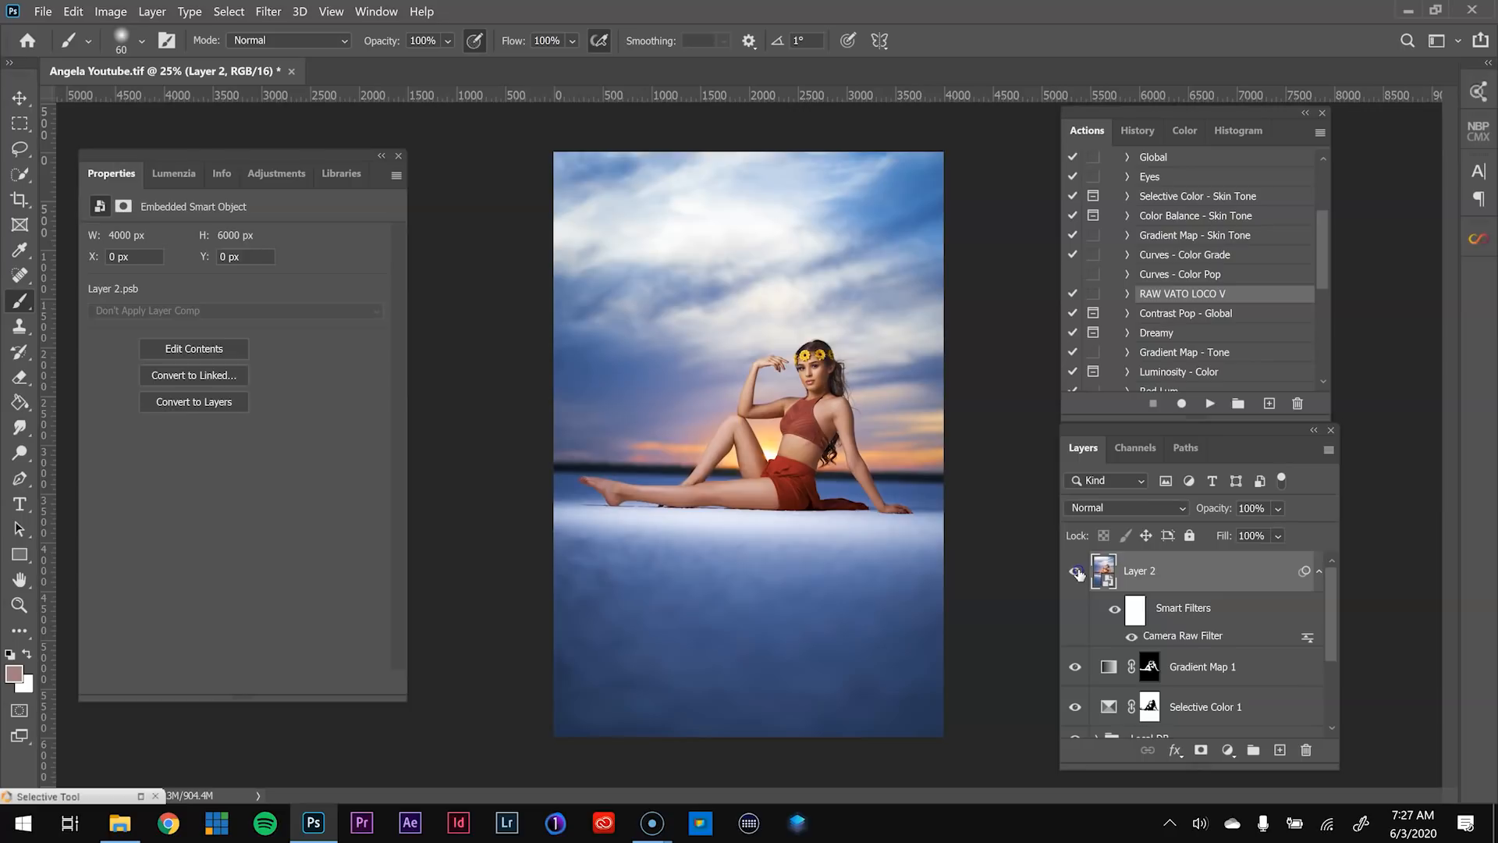
{"action": "scroll", "coordinate": [1073, 625], "scroll_direction": "down", "scroll_amount": 3}
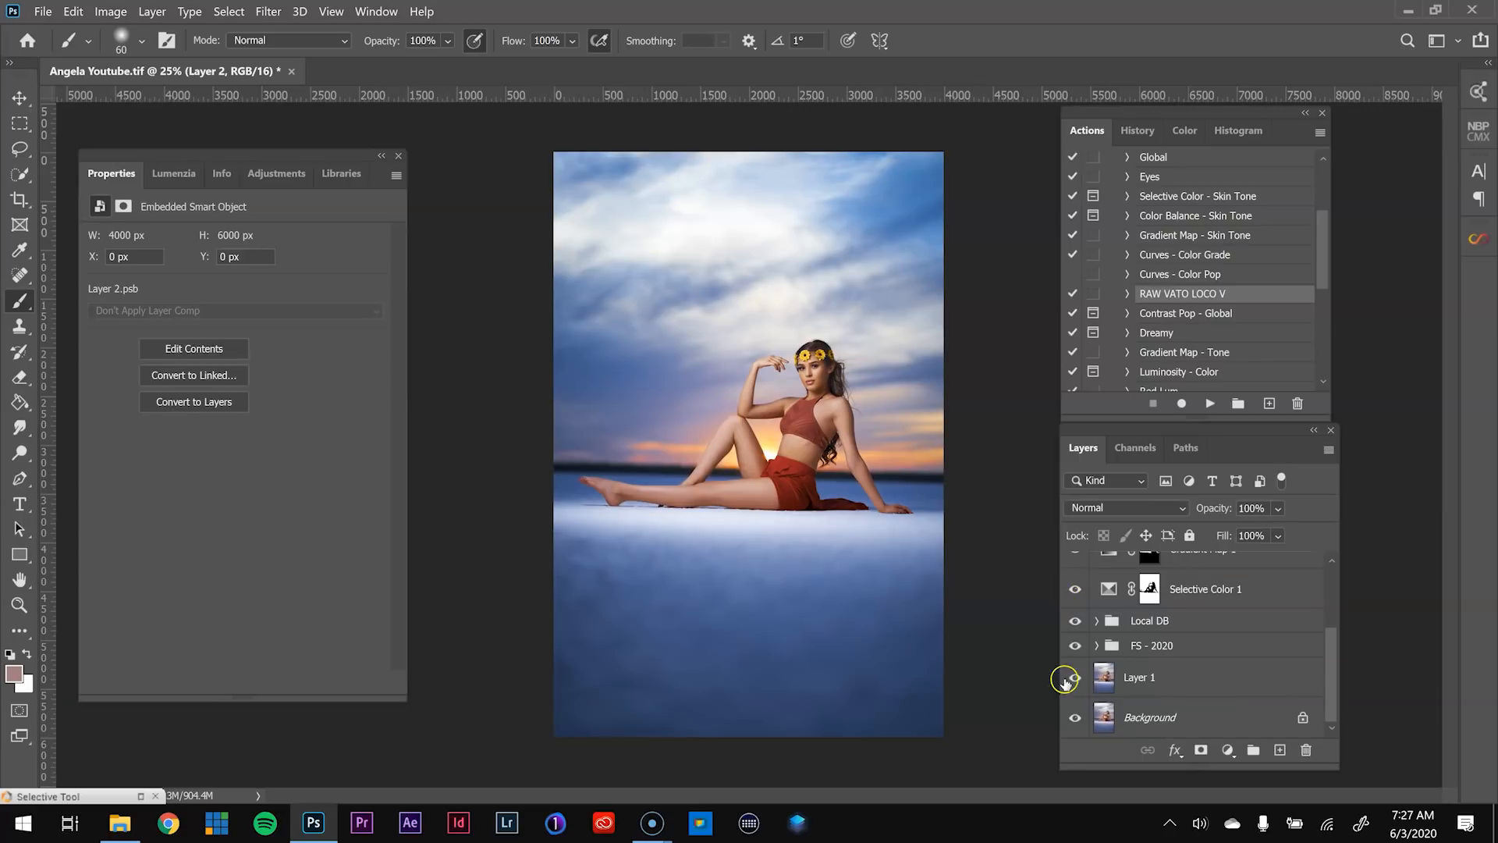
{"action": "left_click", "coordinate": [1078, 719], "text": "alt"}
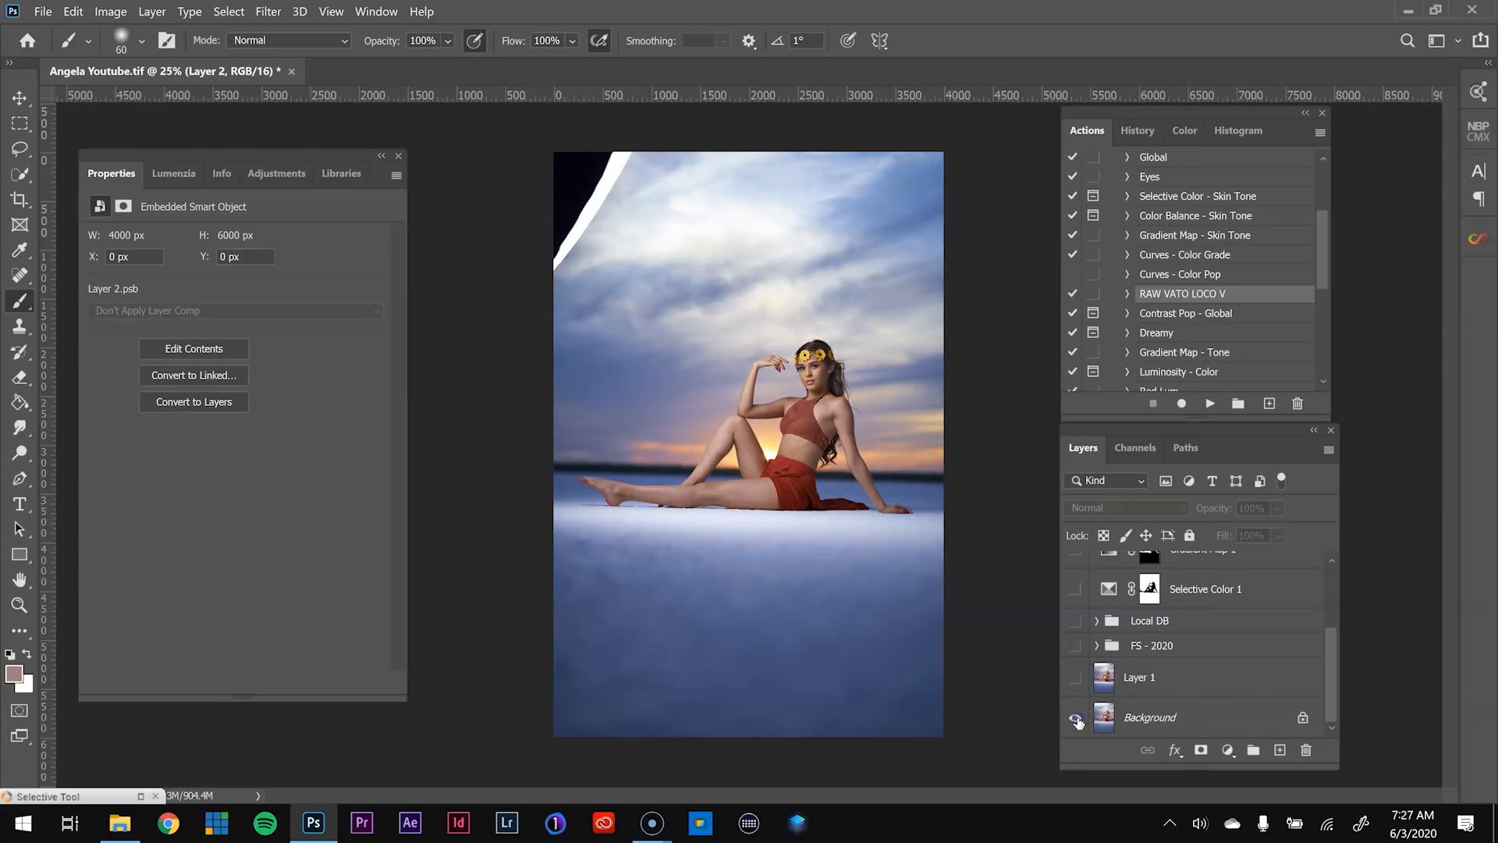
{"action": "left_click", "coordinate": [1077, 720], "text": "alt"}
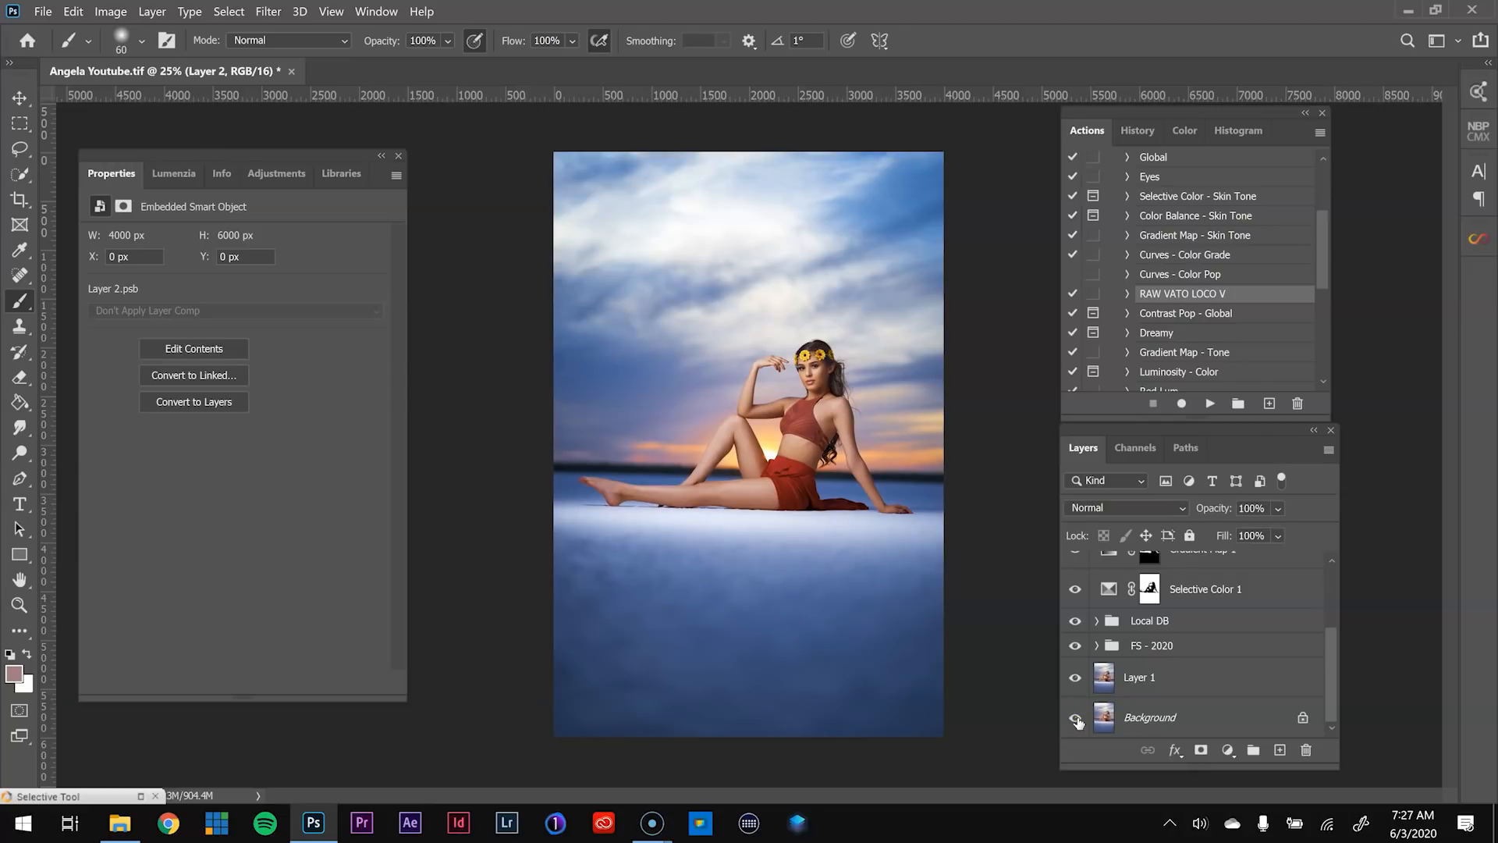
- Run the Red Lum action and compare the subject with the added black-and-white adjustment hidden and shown
{"action": "scroll", "coordinate": [1323, 258], "scroll_direction": "down", "scroll_amount": 4}
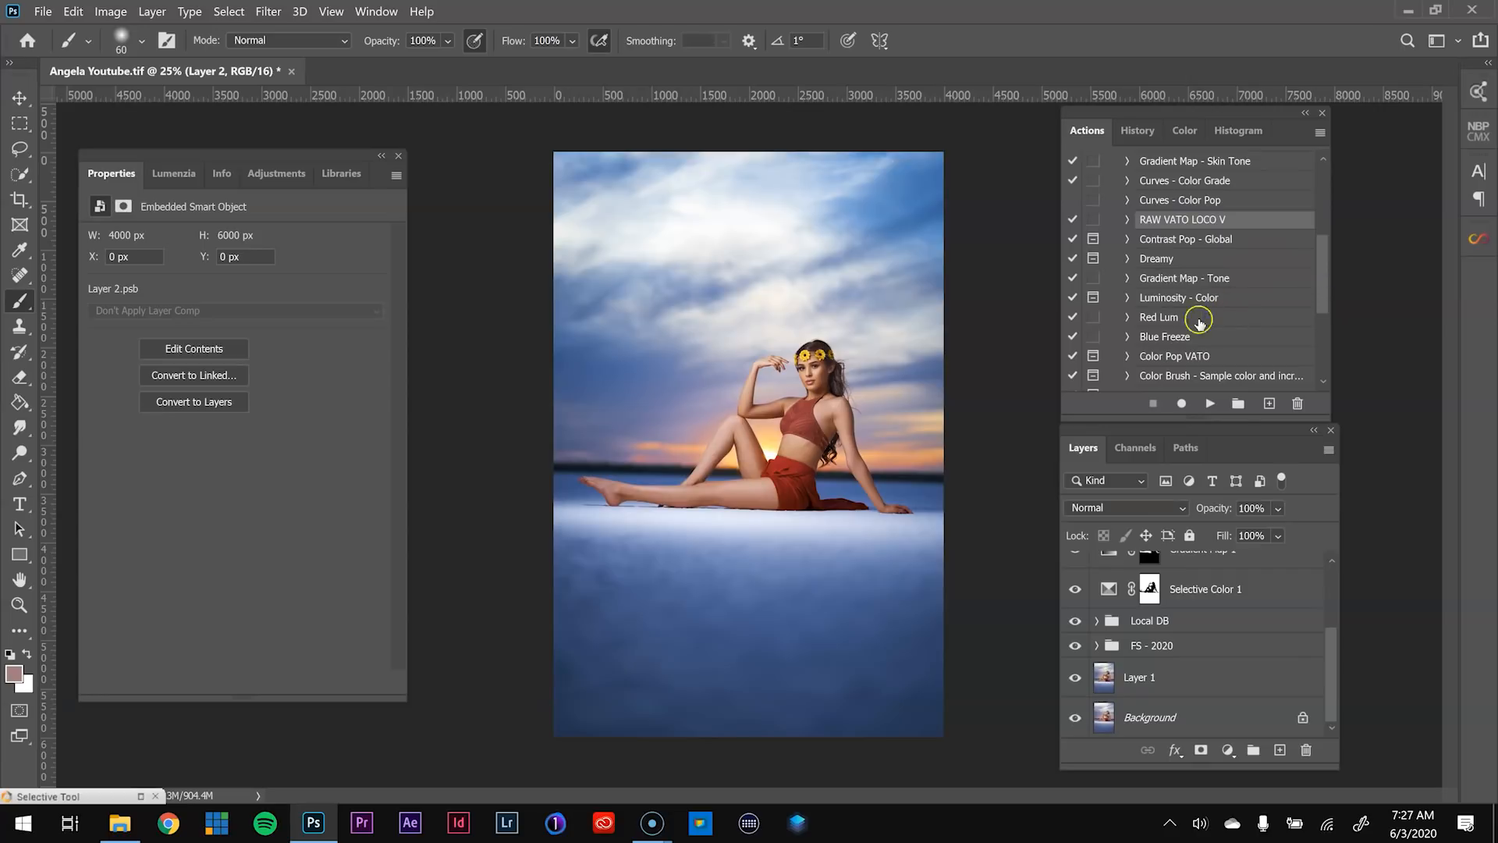
{"action": "left_click", "coordinate": [1200, 320]}
{"action": "left_click", "coordinate": [1210, 406]}
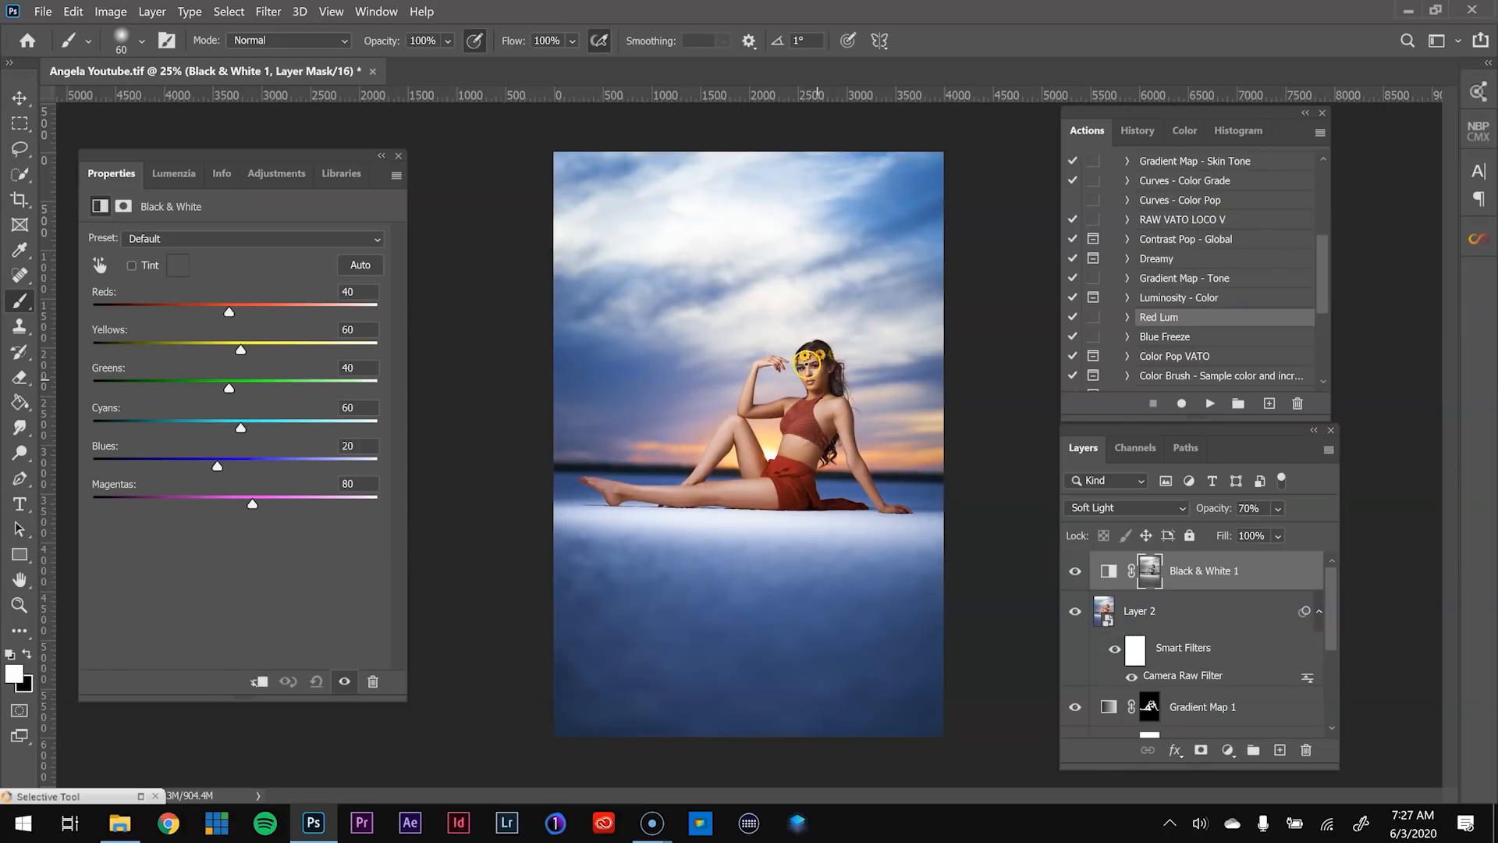
{"action": "key", "text": "z"}
{"action": "left_click", "coordinate": [810, 365]}
{"action": "left_click", "coordinate": [810, 365]}
{"action": "left_click", "coordinate": [810, 366]}
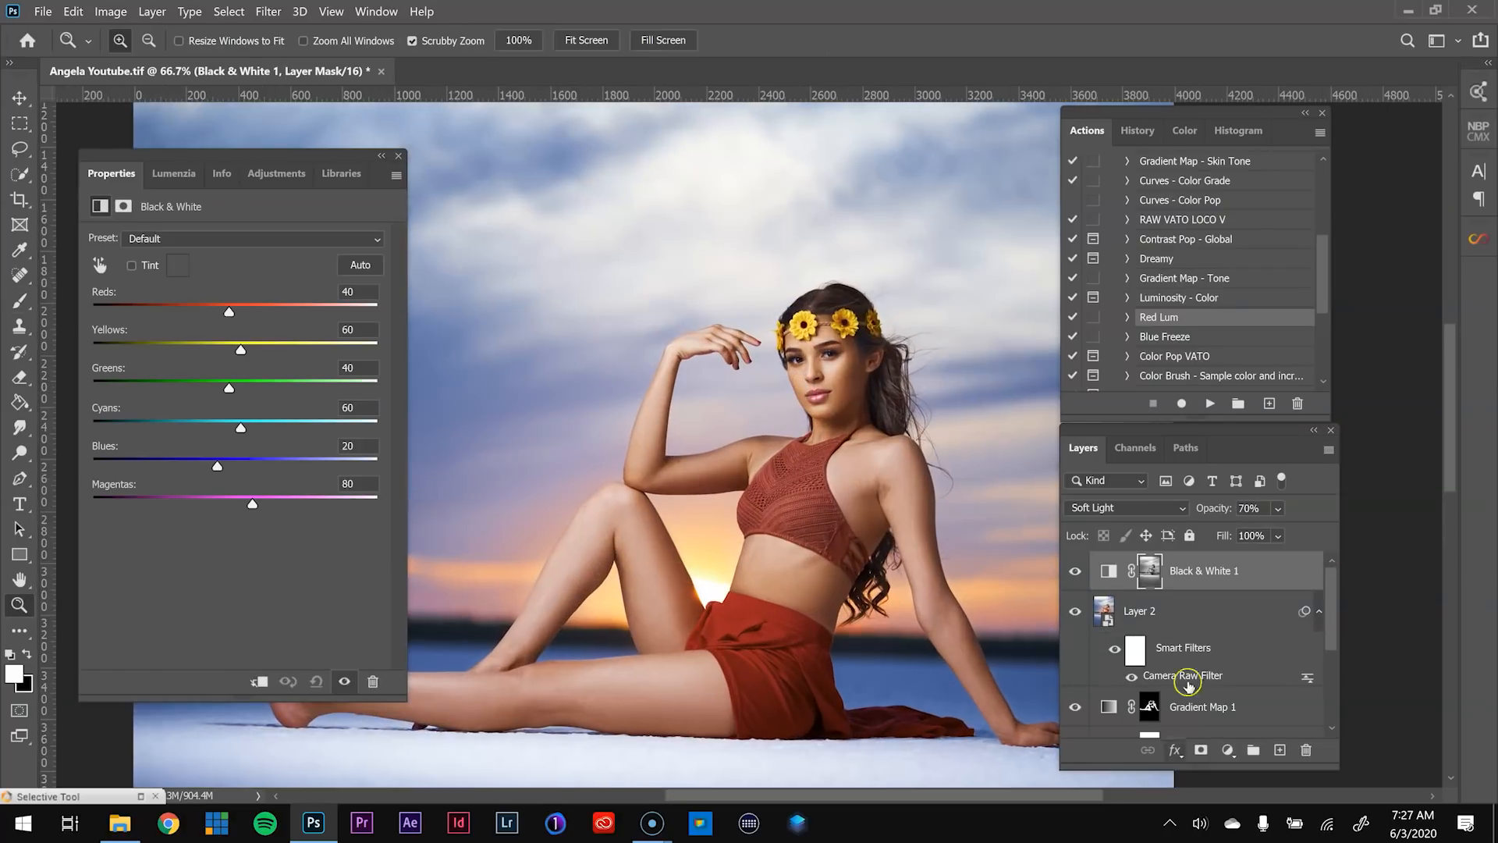
{"action": "left_click", "coordinate": [1076, 570]}
{"action": "left_click", "coordinate": [1075, 571]}
- Paint black over the sky on the Black & White layer's mask with a brush enlarged to 2600 px
{"action": "left_click", "coordinate": [1153, 573]}
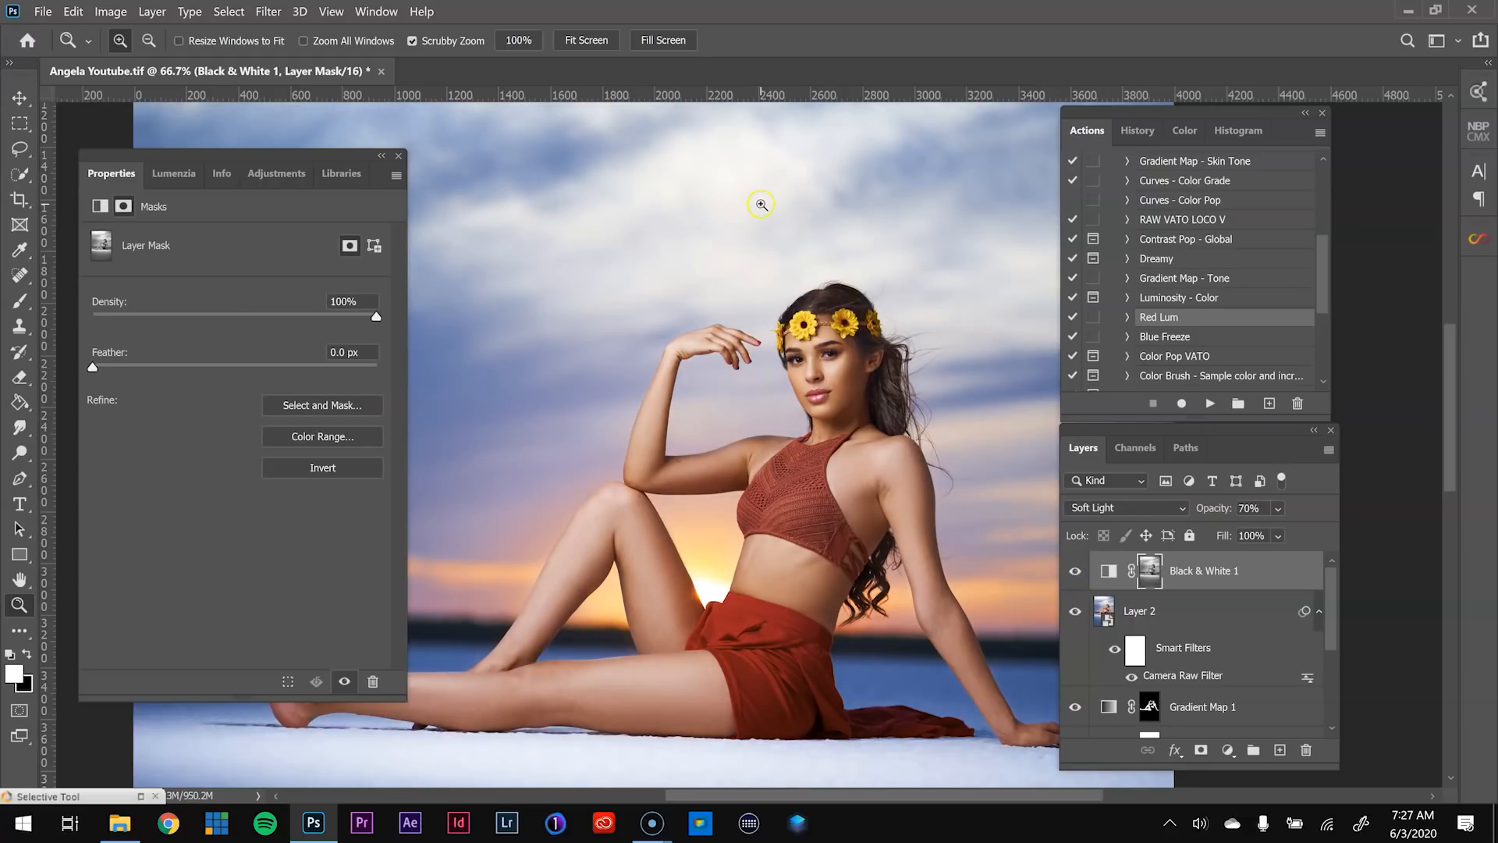
{"action": "key", "text": "ctrl+minus"}
{"action": "key", "text": "ctrl+minus"}
{"action": "key", "text": "ctrl+minus"}
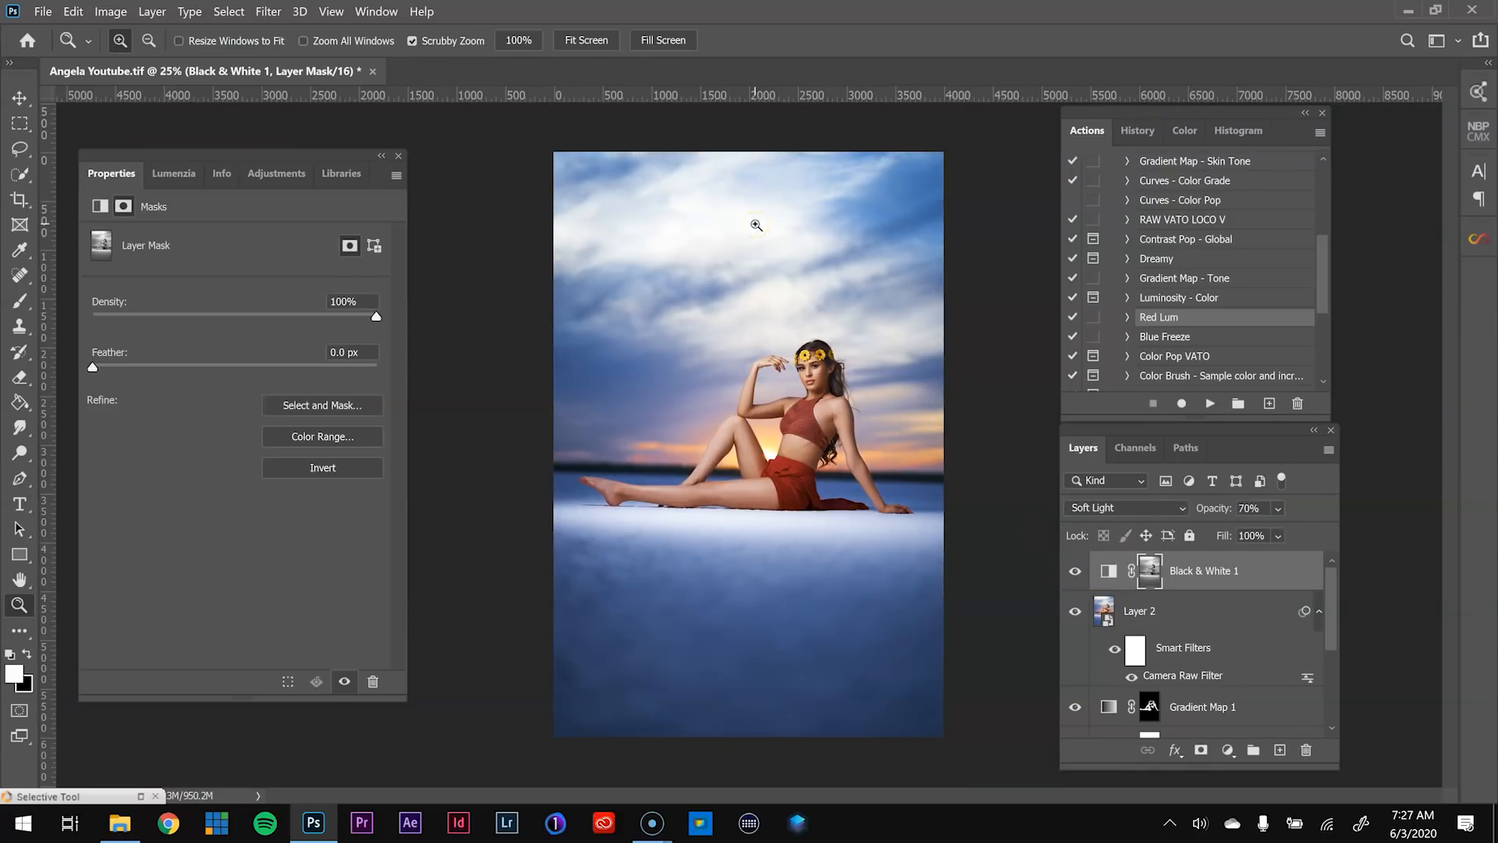
{"action": "key", "text": "b"}
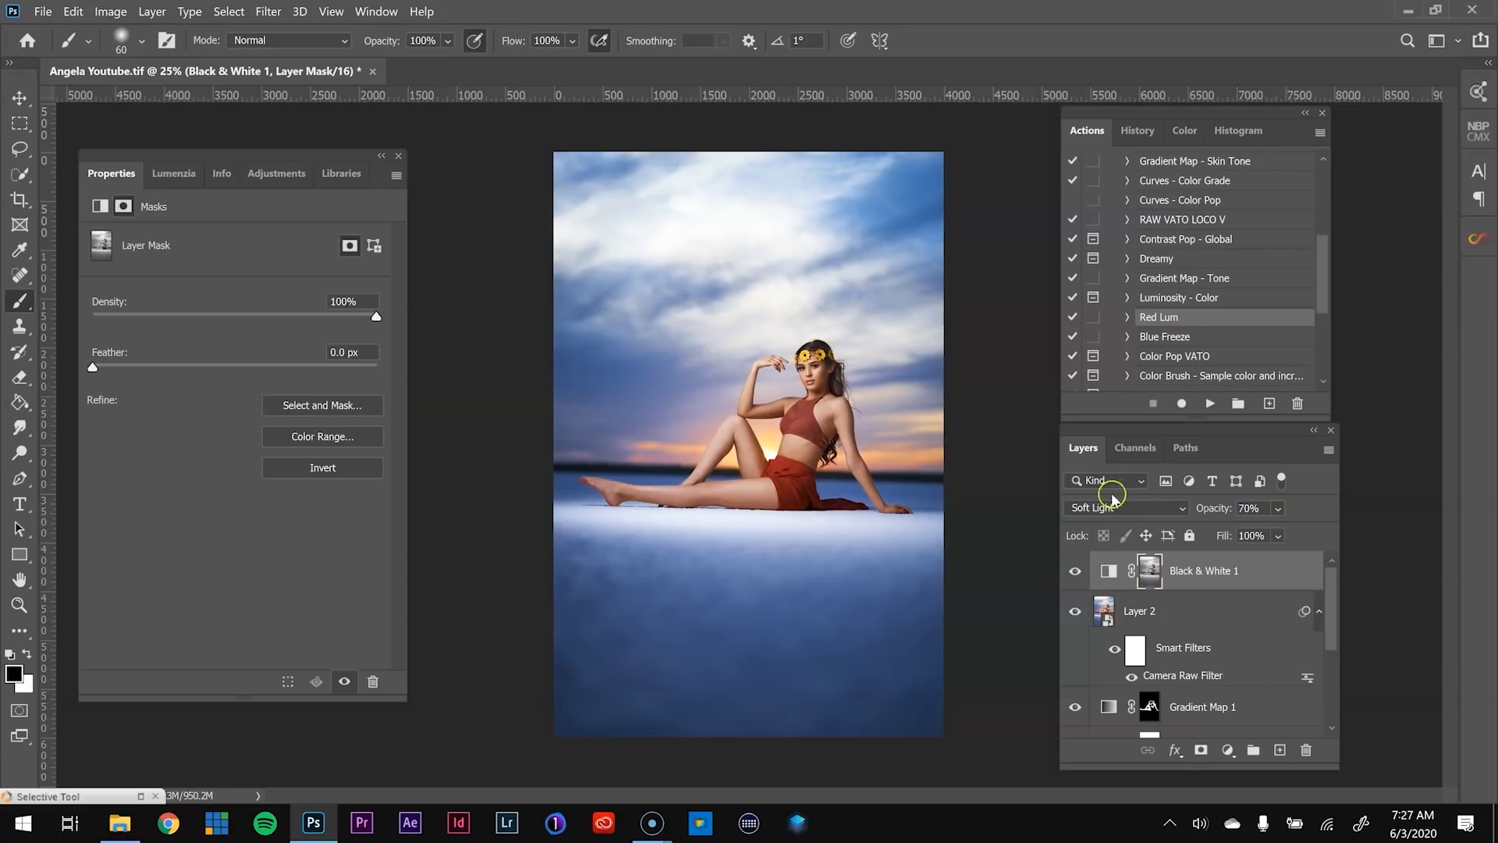
{"action": "key", "text": "bracketright"}
{"action": "key", "text": "bracketright"}
{"action": "key", "text": "bracketright"}
{"action": "key", "text": "bracketright"}
{"action": "key", "text": "bracketright"}
{"action": "key", "text": "bracketright"}
{"action": "key", "text": "bracketright"}
{"action": "key", "text": "bracketright"}
{"action": "key", "text": "bracketright"}
{"action": "key", "text": "bracketright"}
{"action": "key", "text": "bracketright"}
{"action": "key", "text": "bracketright"}
{"action": "key", "text": "bracketright"}
{"action": "key", "text": "bracketright"}
{"action": "key", "text": "bracketright"}
{"action": "key", "text": "bracketright"}
{"action": "key", "text": "bracketright"}
{"action": "key", "text": "bracketright"}
{"action": "key", "text": "bracketright"}
{"action": "key", "text": "bracketright"}
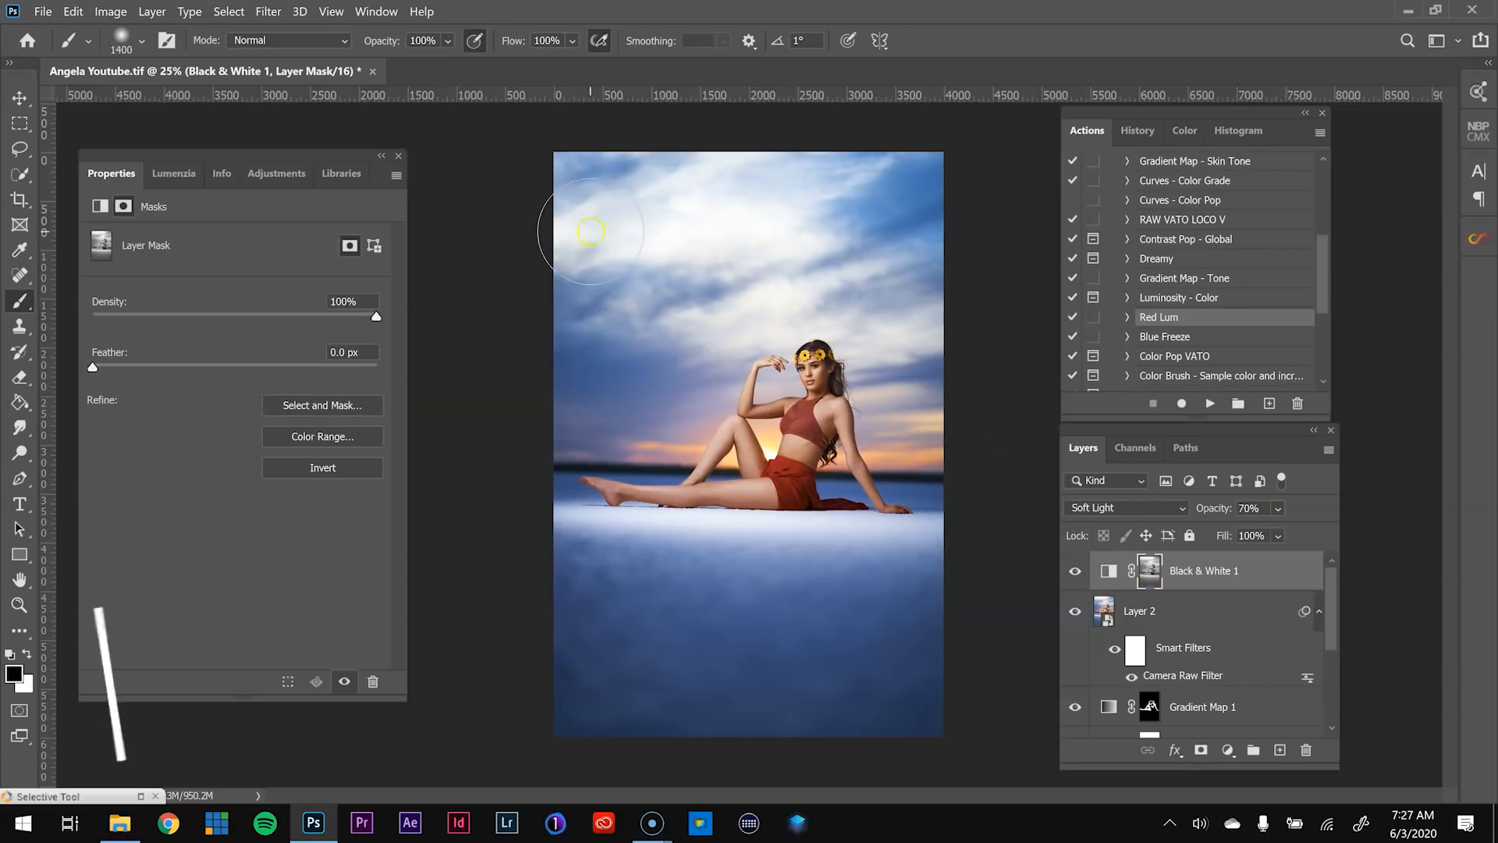
{"action": "key", "text": "bracketright"}
{"action": "key", "text": "bracketright"}
{"action": "key", "text": "bracketright"}
{"action": "key", "text": "bracketright"}
{"action": "key", "text": "bracketright"}
{"action": "key", "text": "bracketright"}
{"action": "key", "text": "bracketright"}
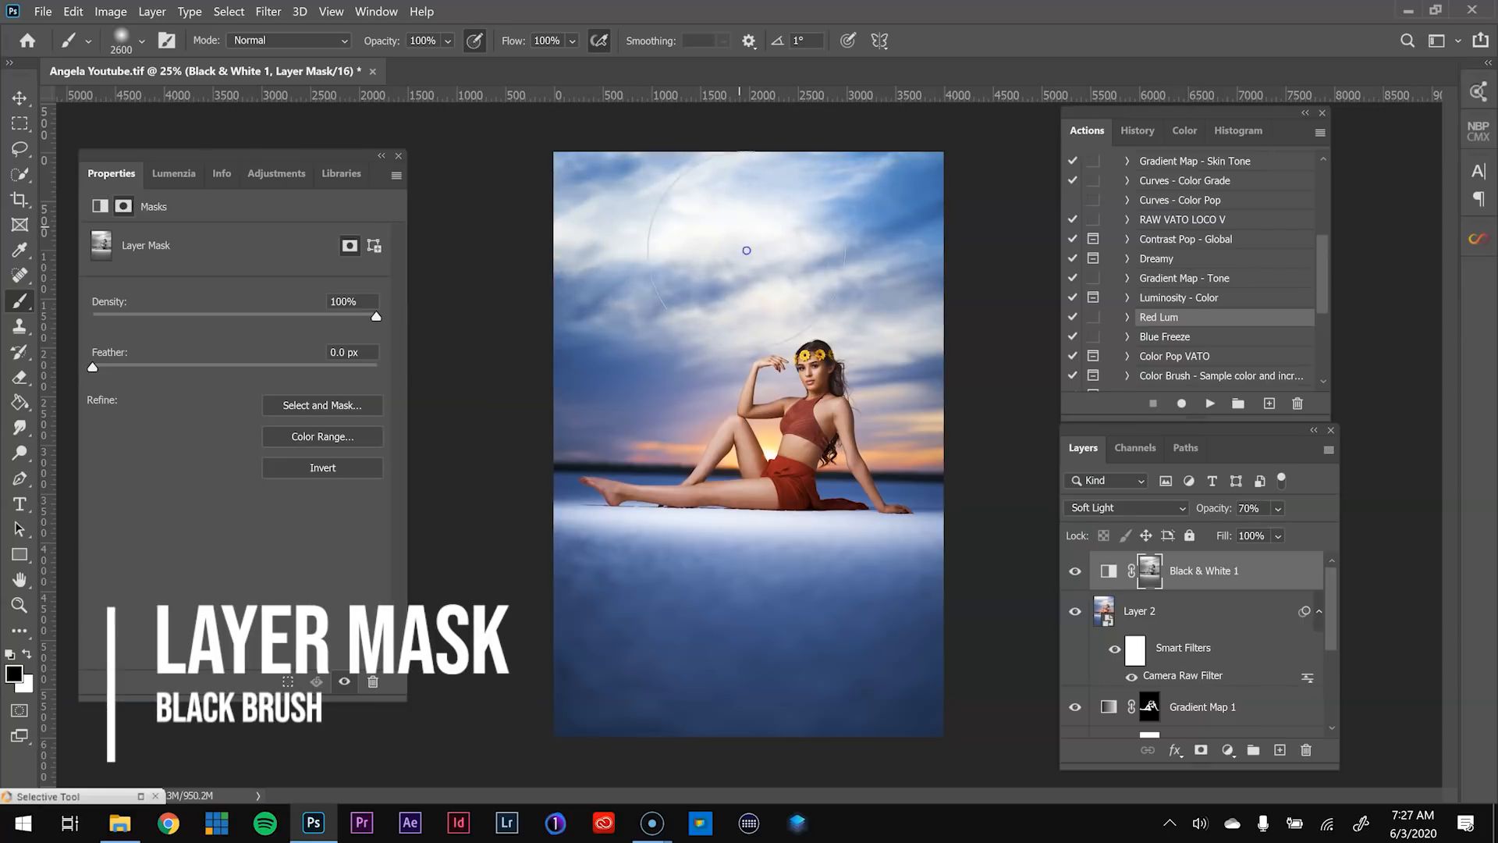
- Reduce the brush size to 800 px and paint black over the subject's feet on the Black & White mask
{"action": "key", "text": "bracketleft"}
{"action": "key", "text": "bracketleft"}
{"action": "key", "text": "bracketleft"}
{"action": "key", "text": "bracketleft"}
{"action": "key", "text": "bracketleft"}
{"action": "key", "text": "bracketleft"}
{"action": "key", "text": "bracketleft"}
{"action": "key", "text": "bracketleft"}
{"action": "key", "text": "bracketleft"}
{"action": "key", "text": "bracketleft"}
{"action": "key", "text": "bracketleft"}
{"action": "key", "text": "bracketleft"}
{"action": "key", "text": "bracketleft"}
{"action": "key", "text": "bracketleft"}
{"action": "key", "text": "bracketleft"}
{"action": "key", "text": "bracketleft"}
{"action": "key", "text": "bracketleft"}
{"action": "key", "text": "bracketleft"}
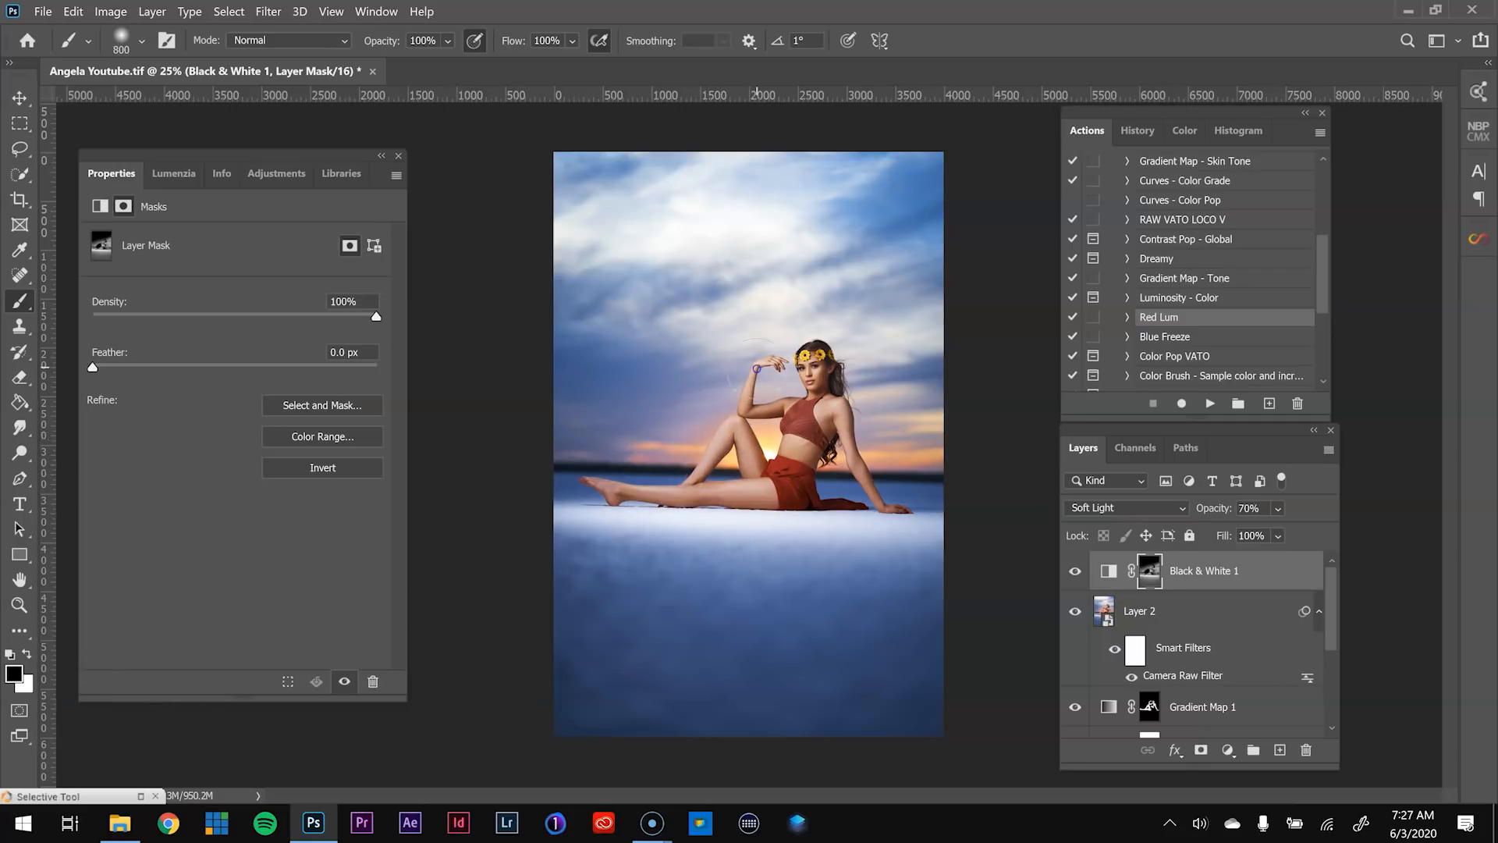
{"action": "left_click_drag", "start_coordinate": [600, 494], "coordinate": [584, 493]}
- Paint black over the upper sky on the same mask with a 1600 px brush and compare the layer's effect
{"action": "key", "text": "bracketright"}
{"action": "key", "text": "bracketright"}
{"action": "key", "text": "bracketright"}
{"action": "key", "text": "bracketright"}
{"action": "key", "text": "bracketright"}
{"action": "key", "text": "bracketright"}
{"action": "key", "text": "bracketright"}
{"action": "left_click", "coordinate": [773, 203]}
{"action": "left_click", "coordinate": [1089, 581]}
{"action": "left_click", "coordinate": [1088, 581]}
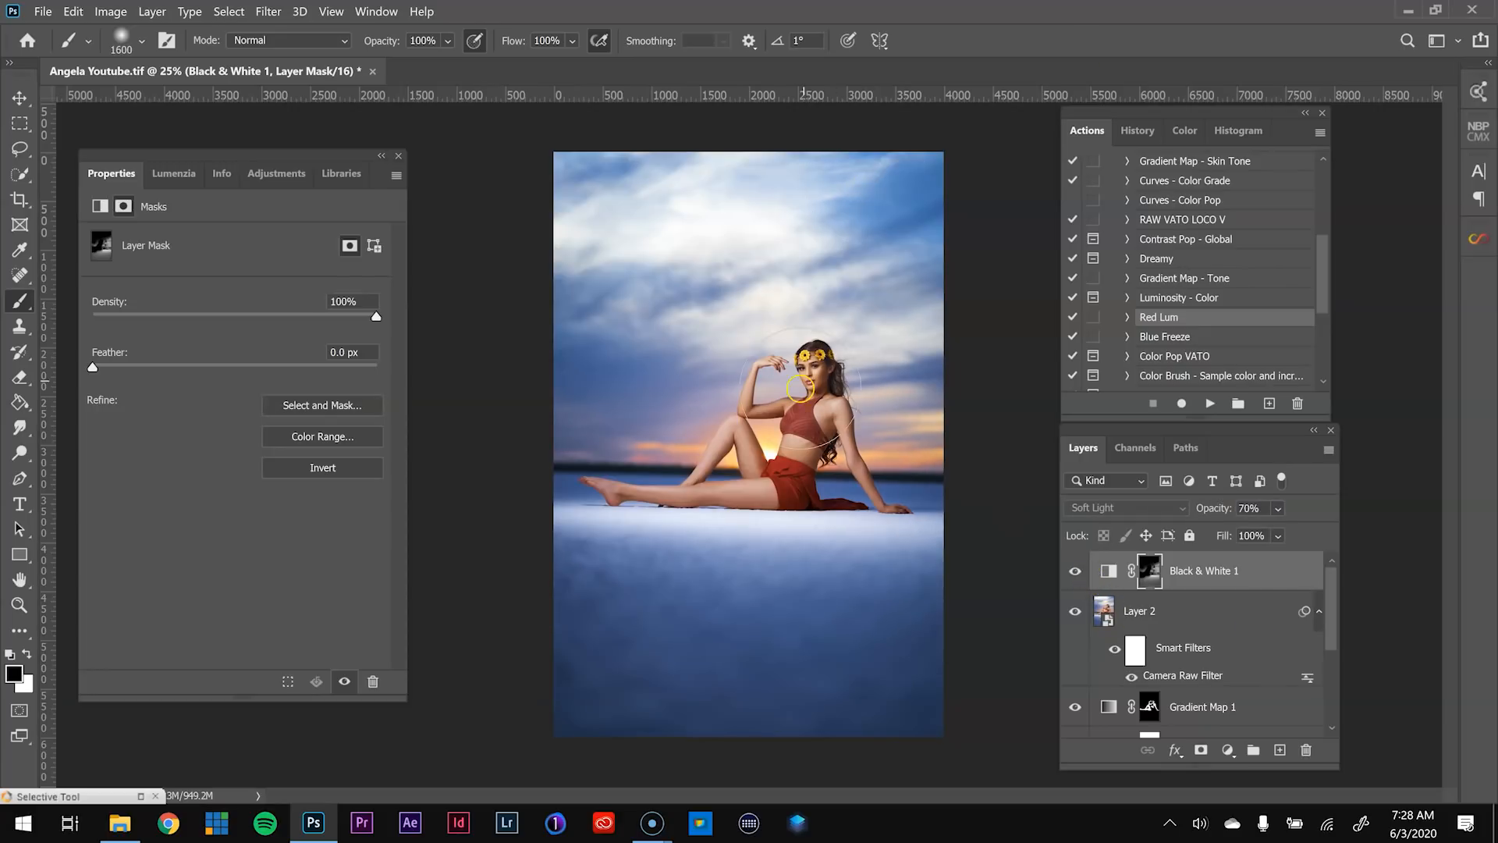
{"action": "left_click", "coordinate": [1074, 579]}
{"action": "left_click", "coordinate": [1074, 579]}
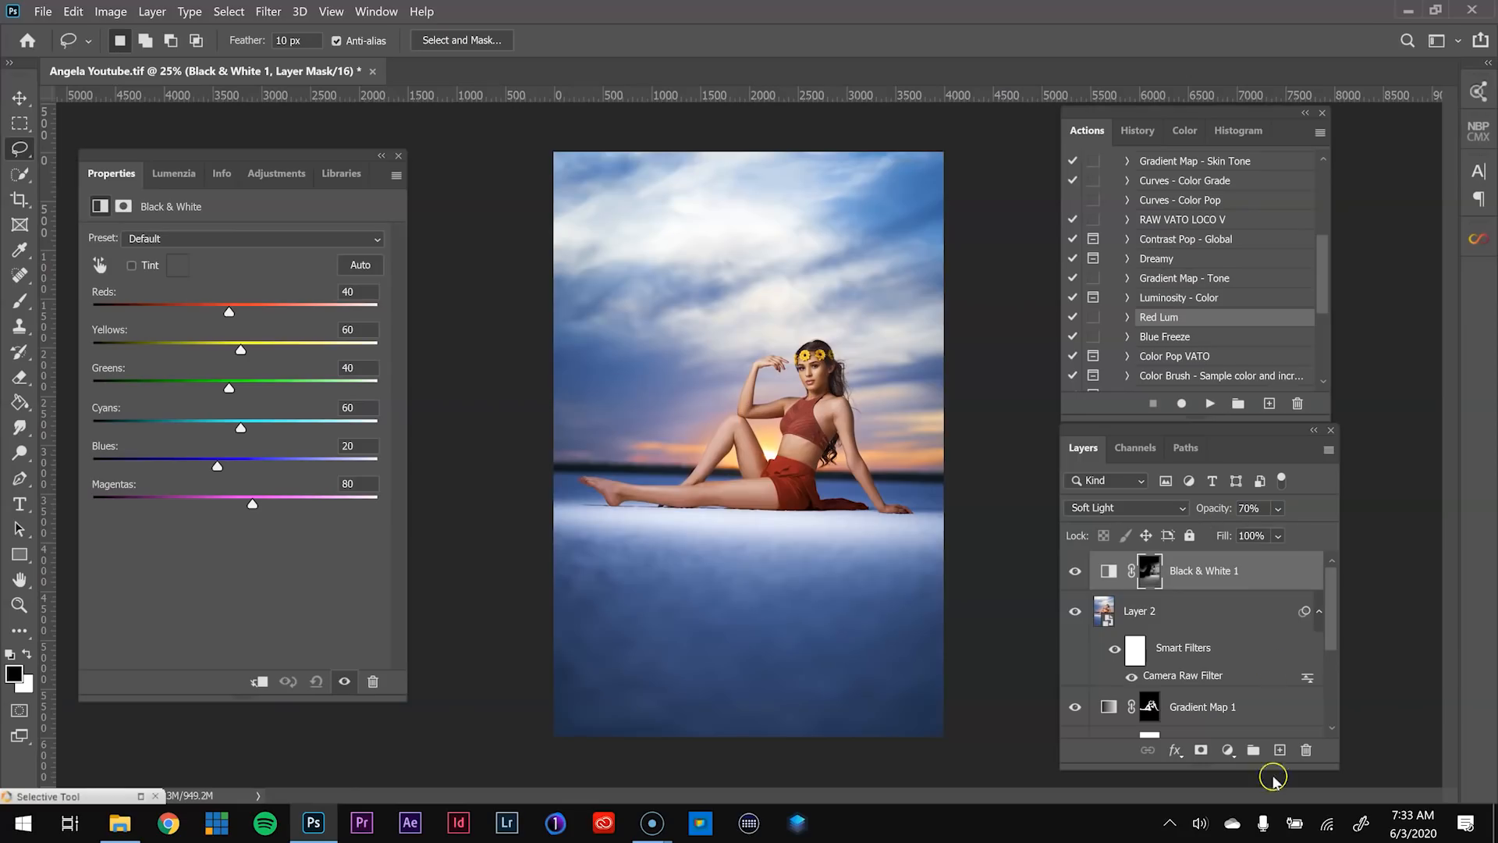
- Add a Curves adjustment and darken the bright ground below the subject, mapping input 232 to output 212
{"action": "left_click", "coordinate": [1228, 753]}
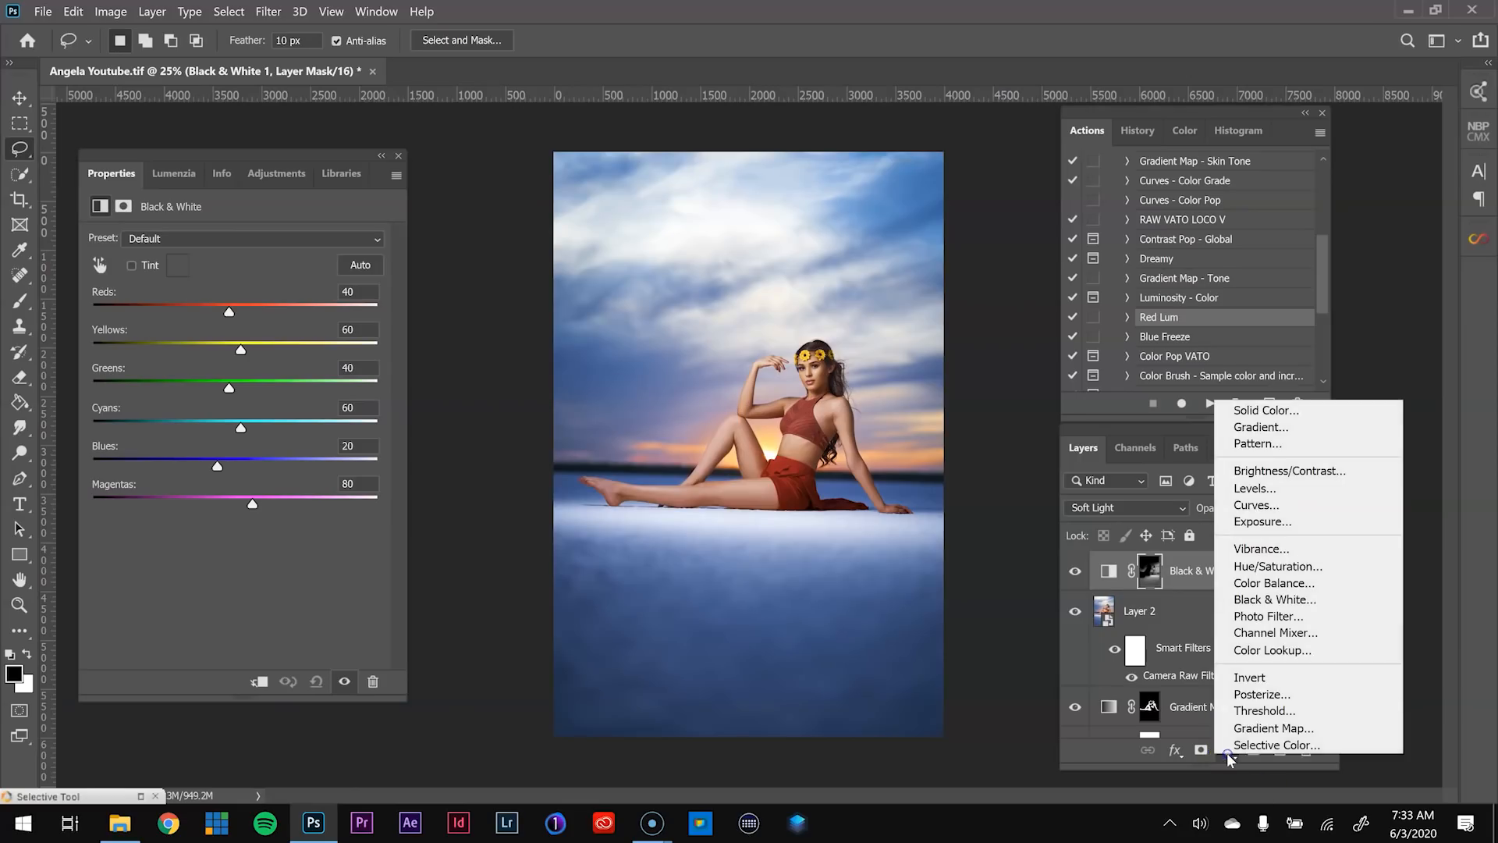
{"action": "left_click", "coordinate": [1256, 505]}
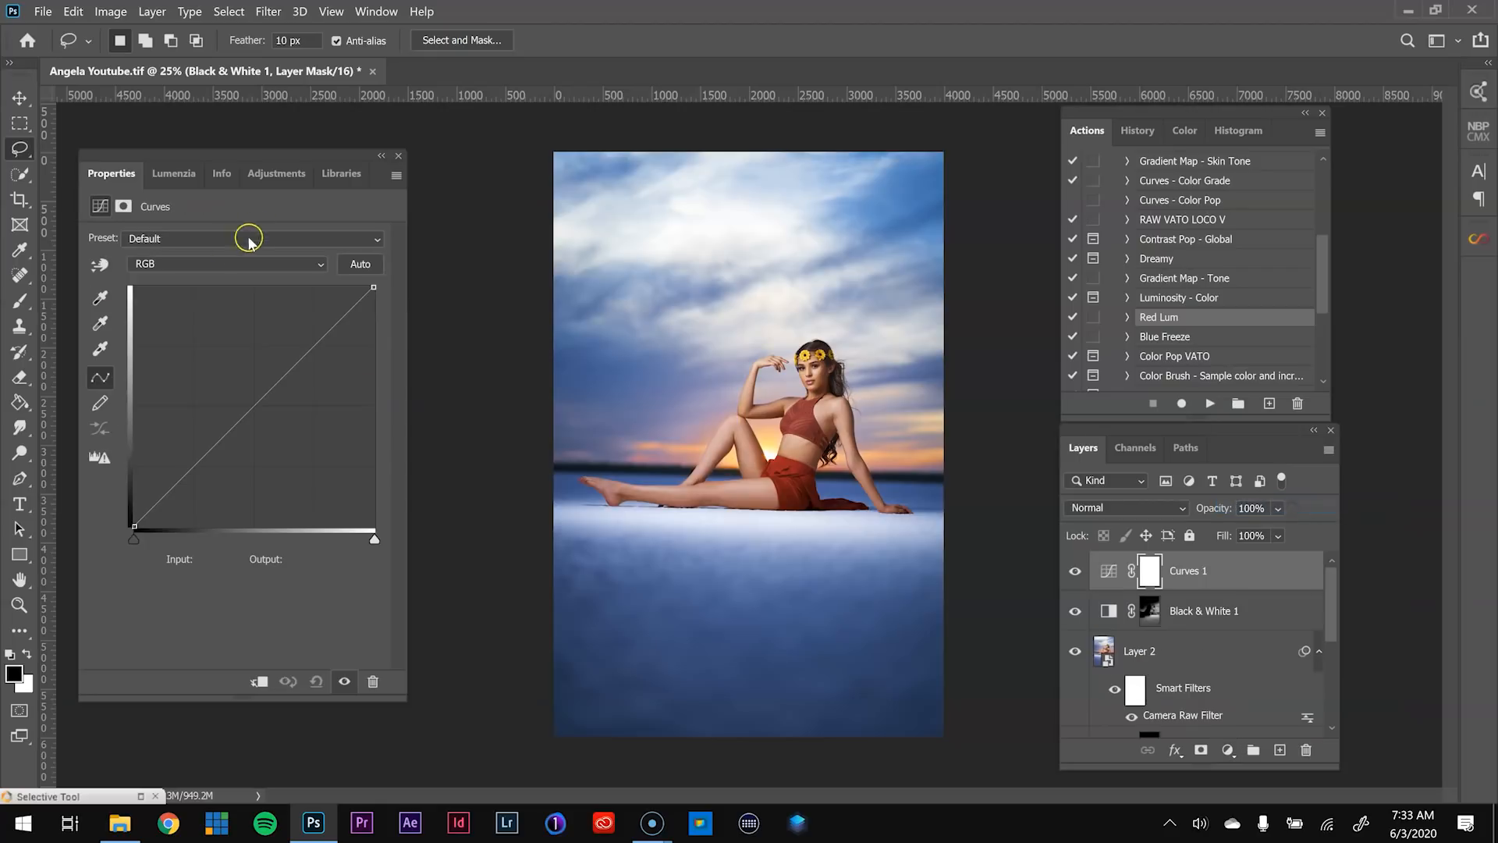
{"action": "left_click", "coordinate": [103, 264]}
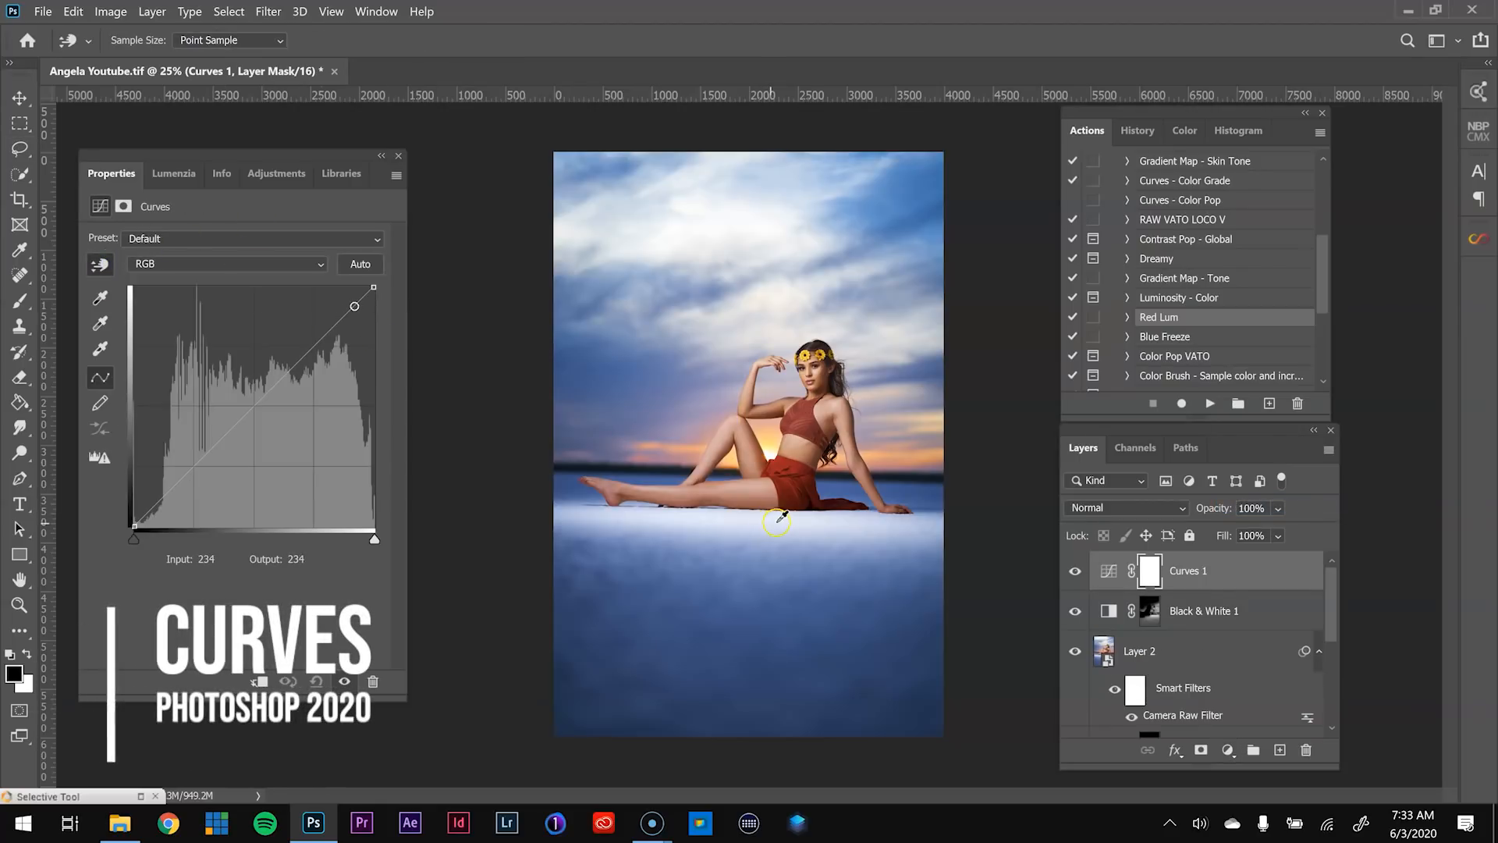
{"action": "left_click_drag", "start_coordinate": [773, 516], "coordinate": [768, 537]}
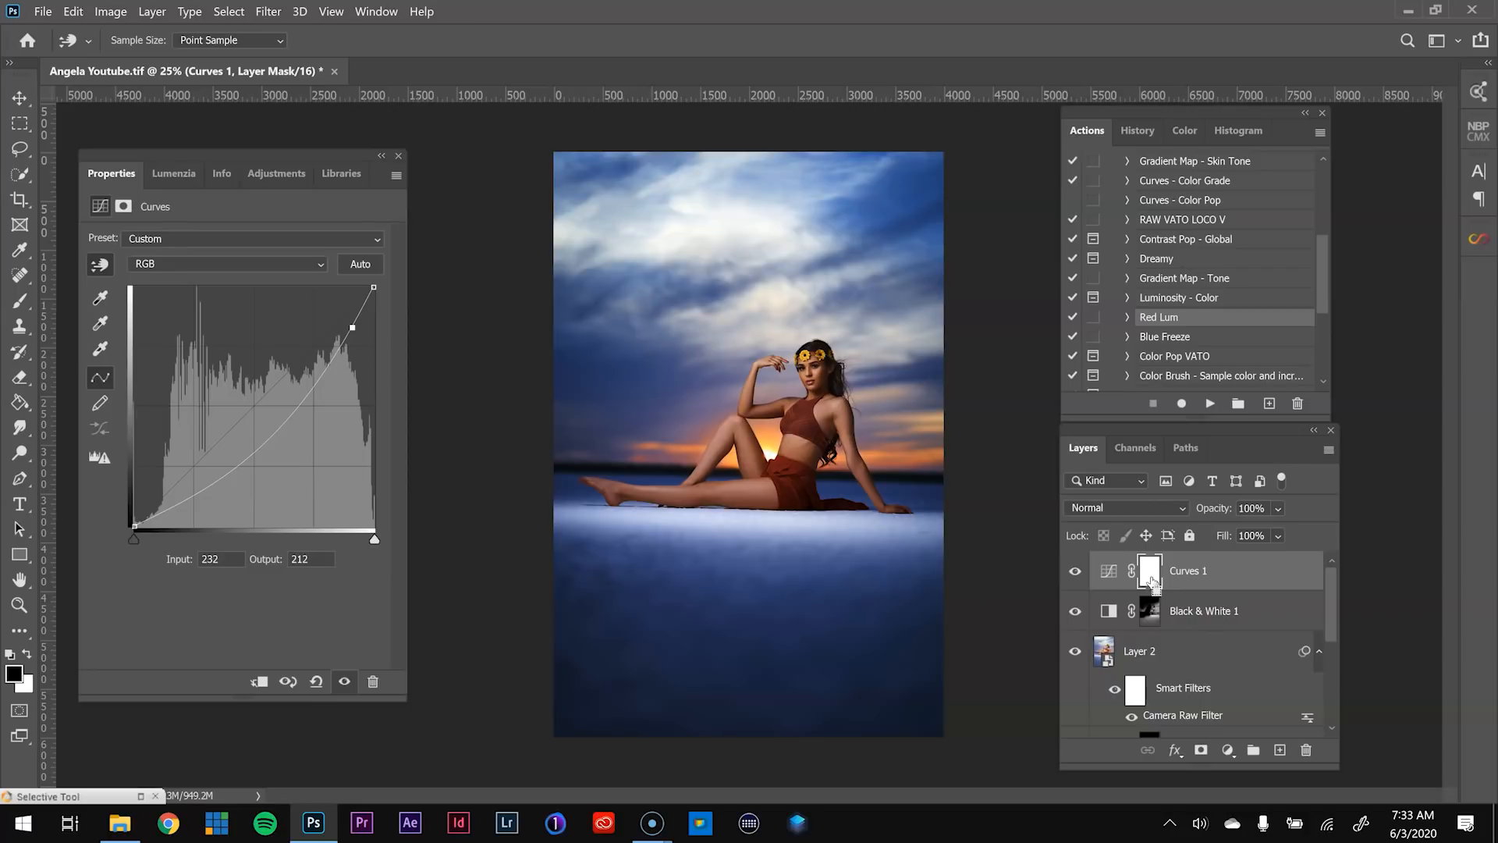
- Invert the Curves mask and paint white with a 700 px brush across the bright ground below the subject
{"action": "key", "text": "ctrl+i"}
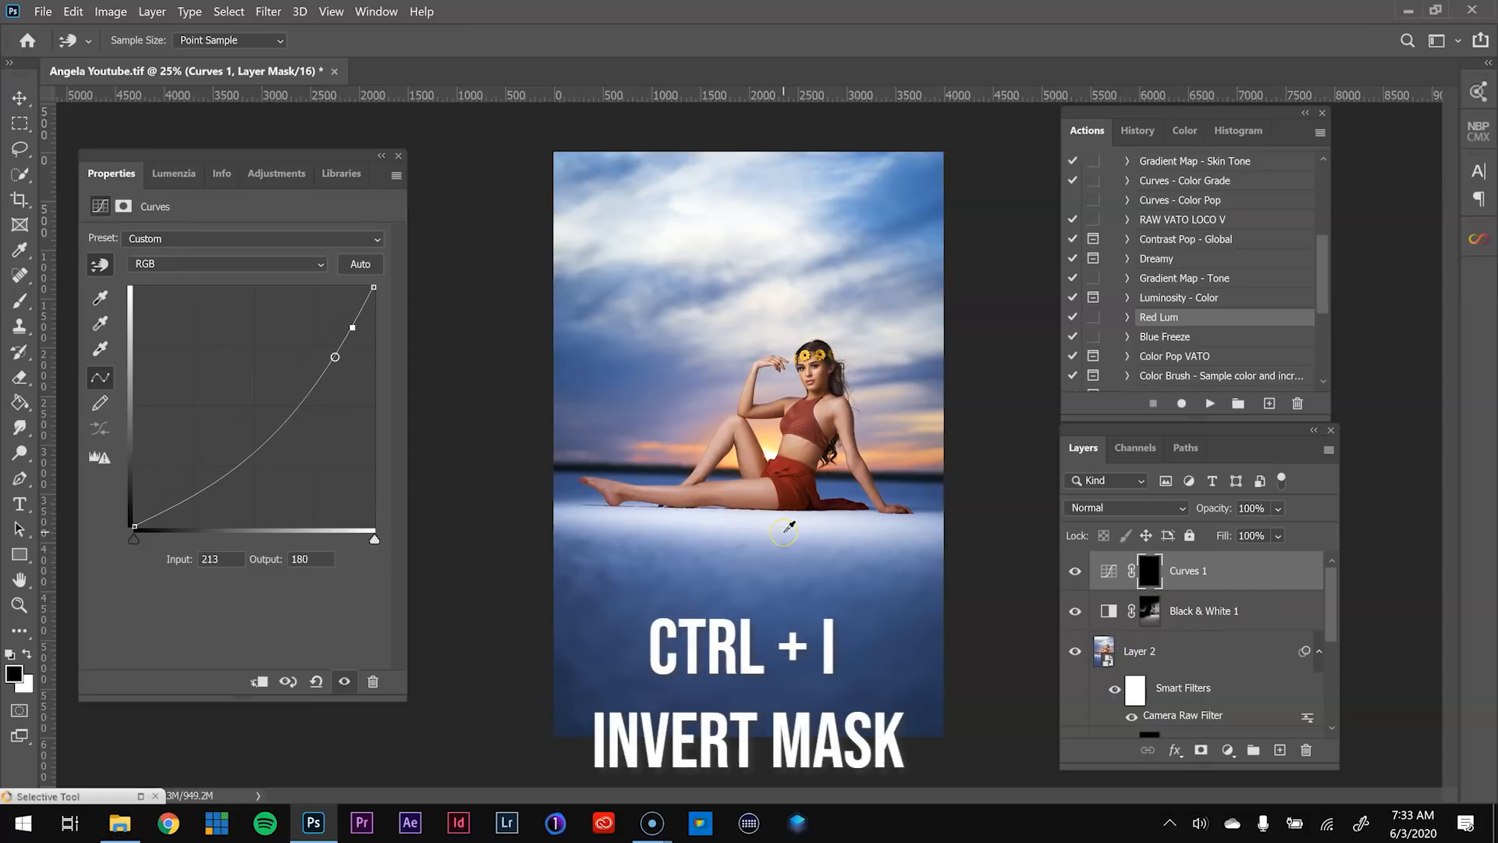
{"action": "key", "text": "b"}
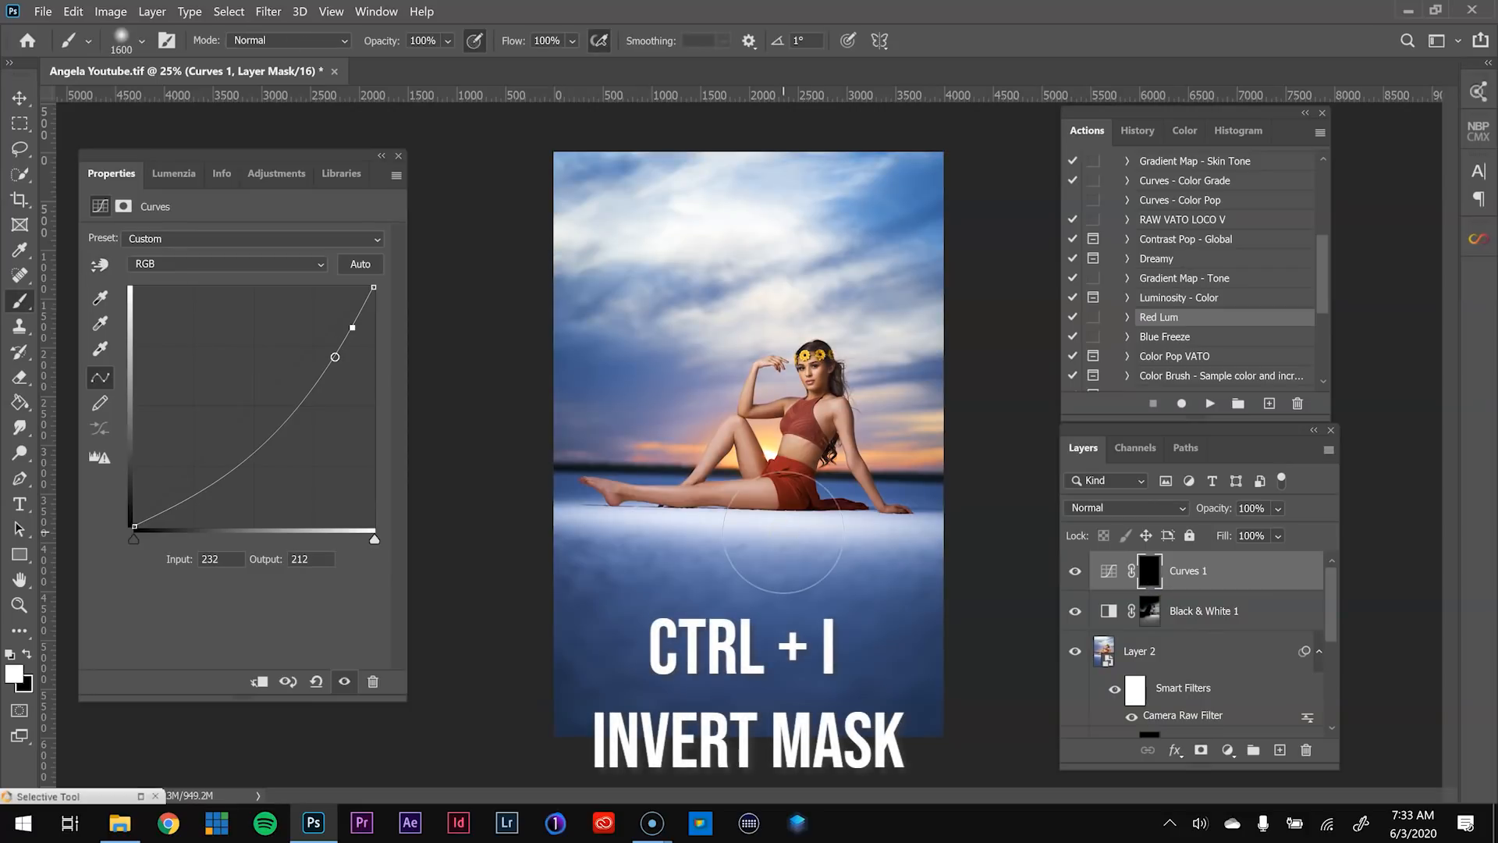
{"action": "key", "text": "bracketleft"}
{"action": "key", "text": "bracketleft"}
{"action": "key", "text": "bracketleft"}
{"action": "key", "text": "bracketleft"}
{"action": "key", "text": "bracketleft"}
{"action": "key", "text": "bracketleft"}
{"action": "key", "text": "bracketleft"}
{"action": "key", "text": "bracketleft"}
{"action": "key", "text": "bracketleft"}
{"action": "key", "text": "bracketleft"}
{"action": "key", "text": "bracketleft"}
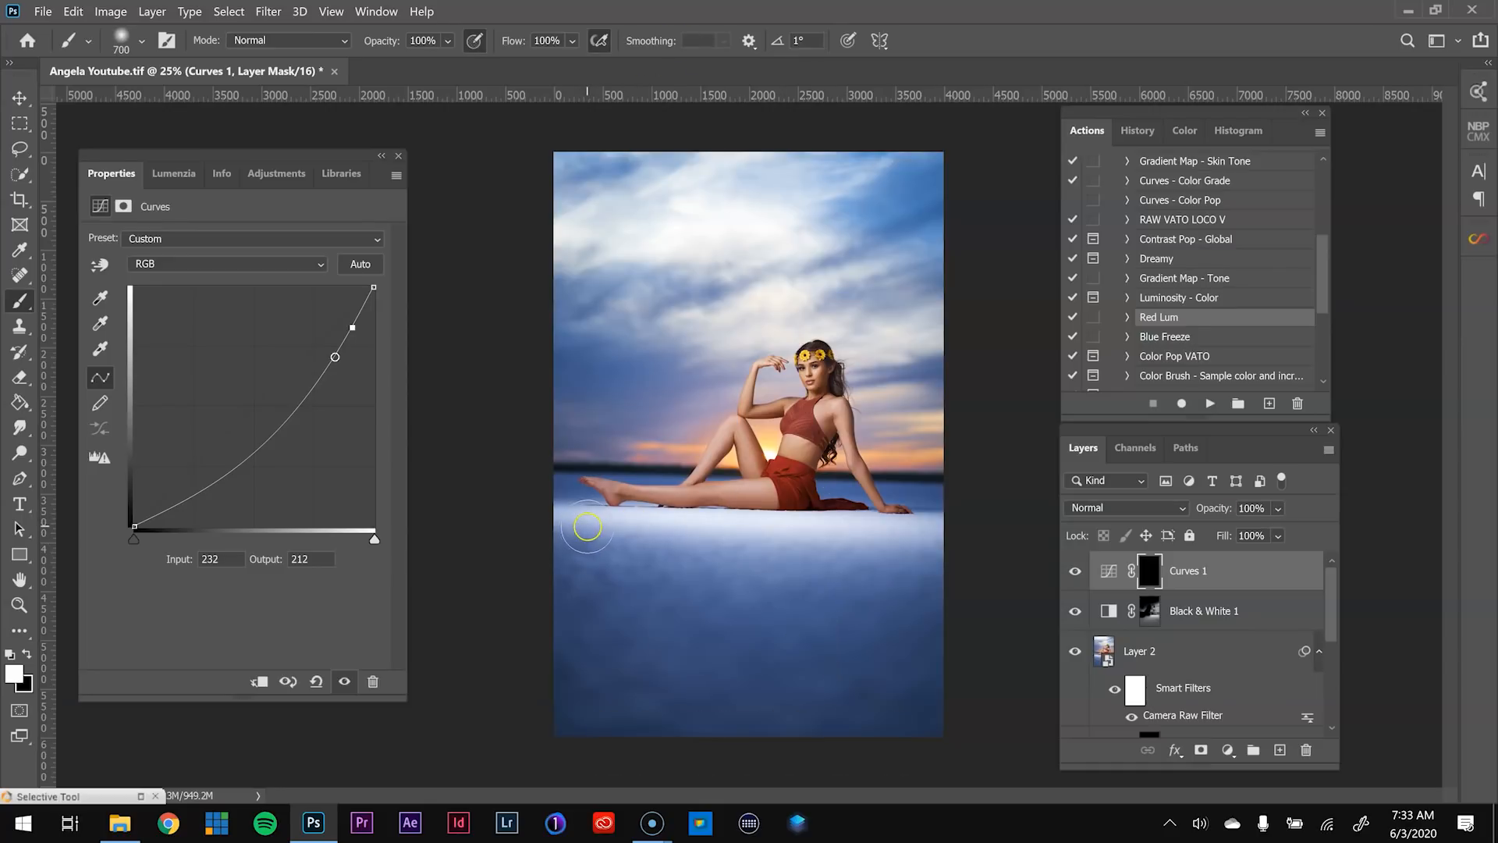
{"action": "mouse_move", "coordinate": [588, 527]}
{"action": "left_mouse_down"}
{"action": "mouse_move", "coordinate": [687, 540]}
{"action": "mouse_move", "coordinate": [646, 535]}
{"action": "mouse_move", "coordinate": [954, 529]}
{"action": "left_mouse_up"}
- Paint black on the Curves mask with a brush enlarged to 1400 px to remove the darkening from the lower foreground
{"action": "key", "text": "bracketright"}
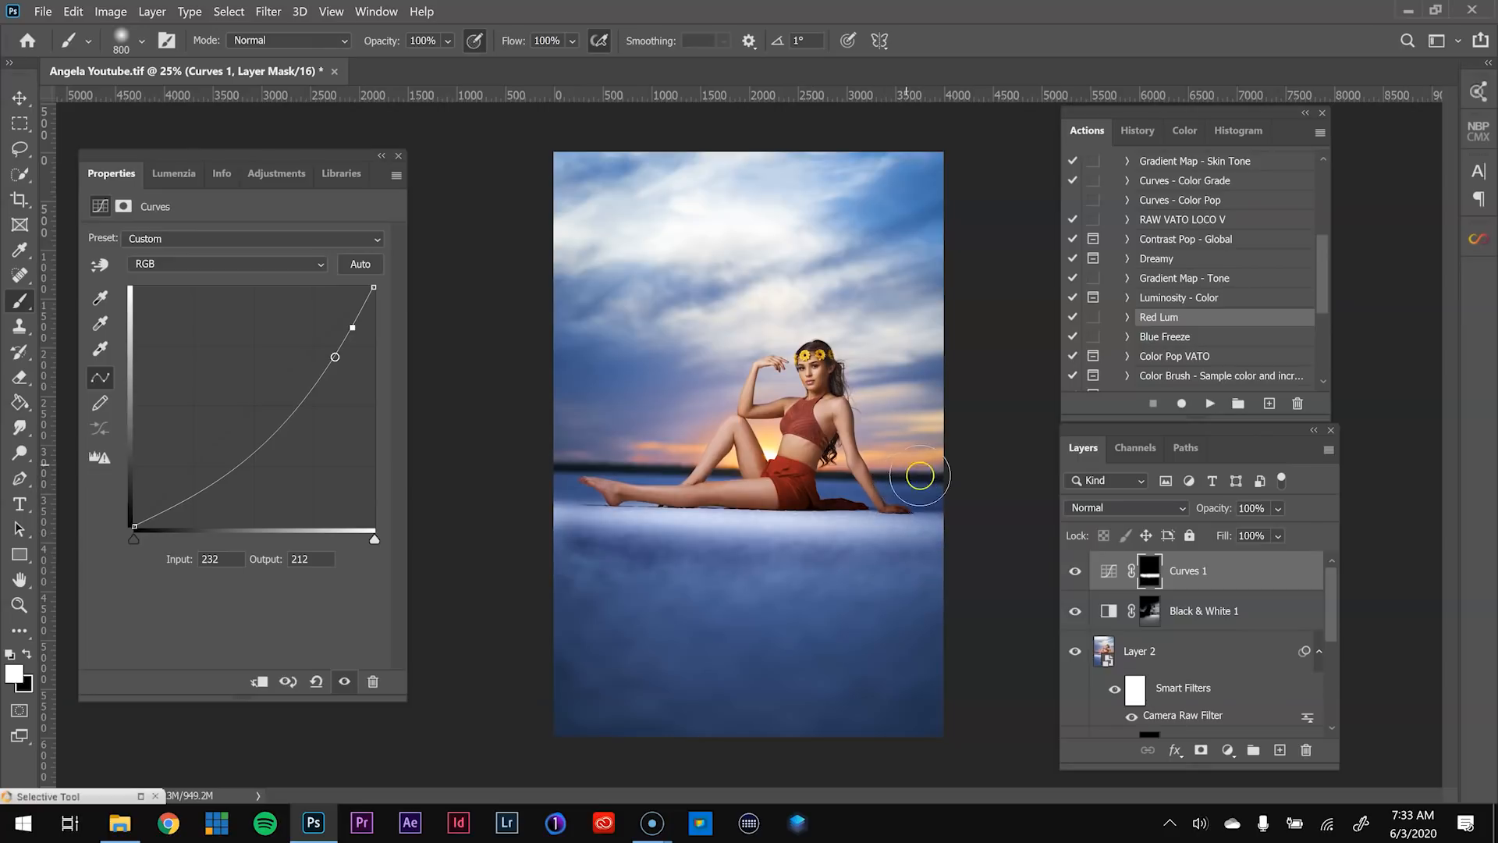
{"action": "key", "text": "x"}
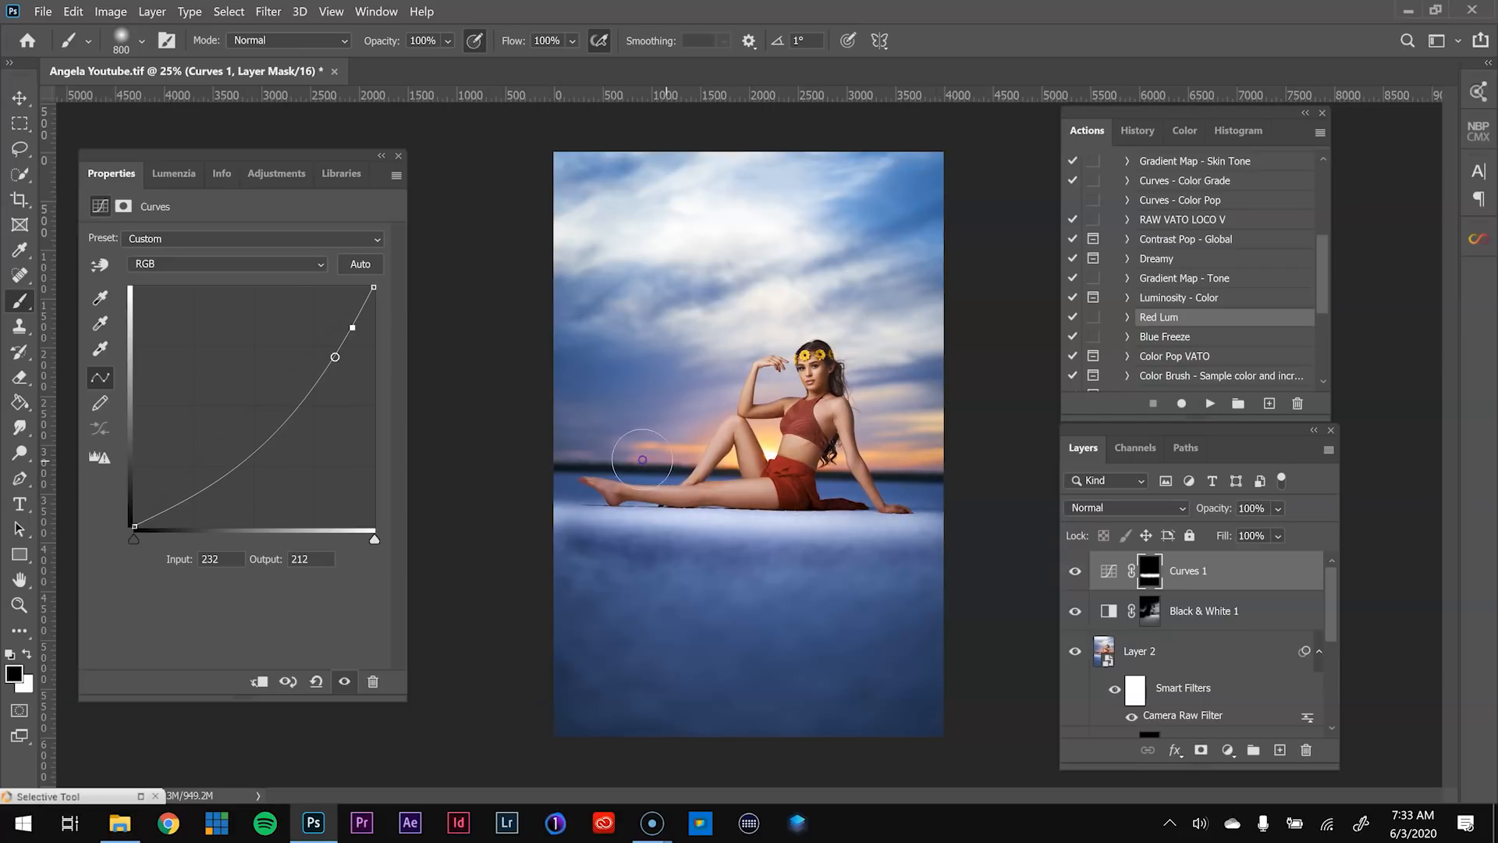
{"action": "key", "text": "bracketright"}
{"action": "key", "text": "bracketright"}
{"action": "key", "text": "bracketright"}
{"action": "key", "text": "bracketright"}
{"action": "key", "text": "bracketright"}
{"action": "key", "text": "bracketright"}
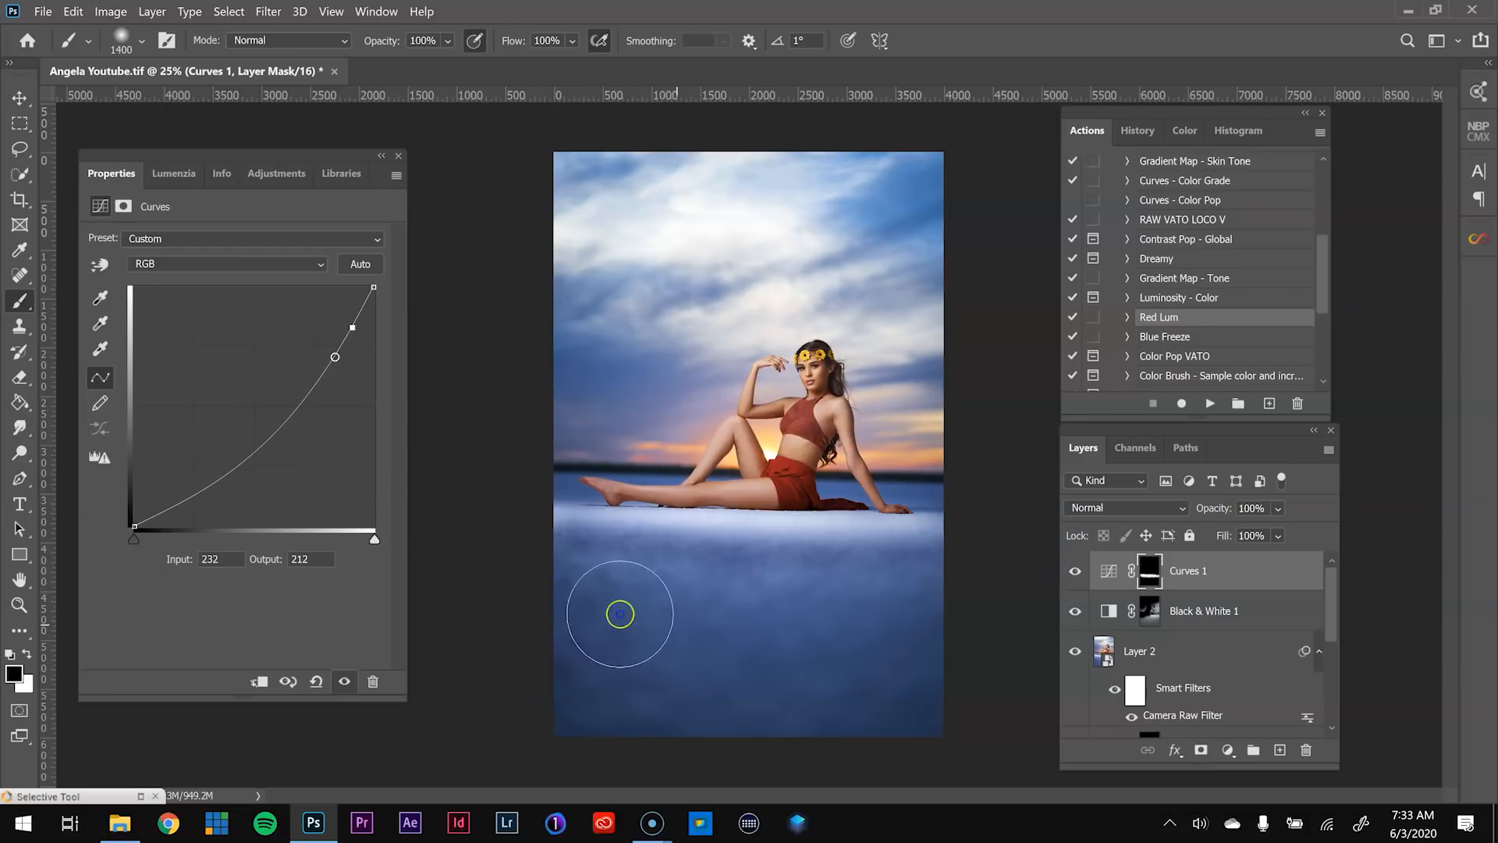
{"action": "mouse_move", "coordinate": [683, 586]}
{"action": "left_mouse_down"}
{"action": "mouse_move", "coordinate": [683, 586]}
{"action": "mouse_move", "coordinate": [510, 582]}
{"action": "mouse_move", "coordinate": [705, 628]}
{"action": "mouse_move", "coordinate": [917, 638]}
{"action": "mouse_move", "coordinate": [815, 637]}
{"action": "mouse_move", "coordinate": [806, 548]}
{"action": "left_mouse_up"}
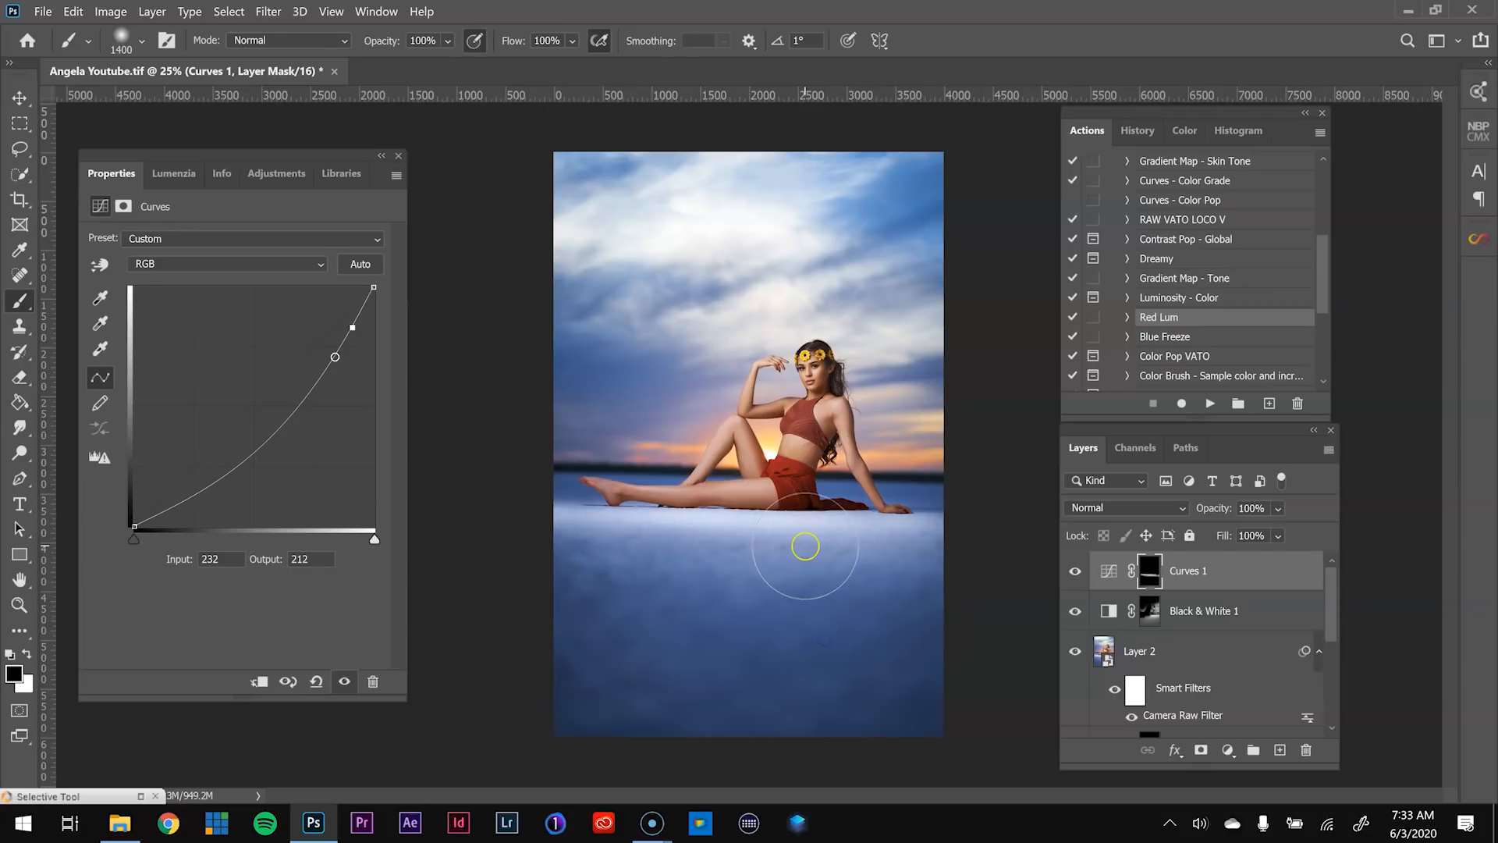
- Choose another brush preset and check the painted area of the Curves mask with the red overlay
{"action": "left_click", "coordinate": [142, 49]}
{"action": "left_click", "coordinate": [203, 376]}
{"action": "left_click", "coordinate": [679, 13]}
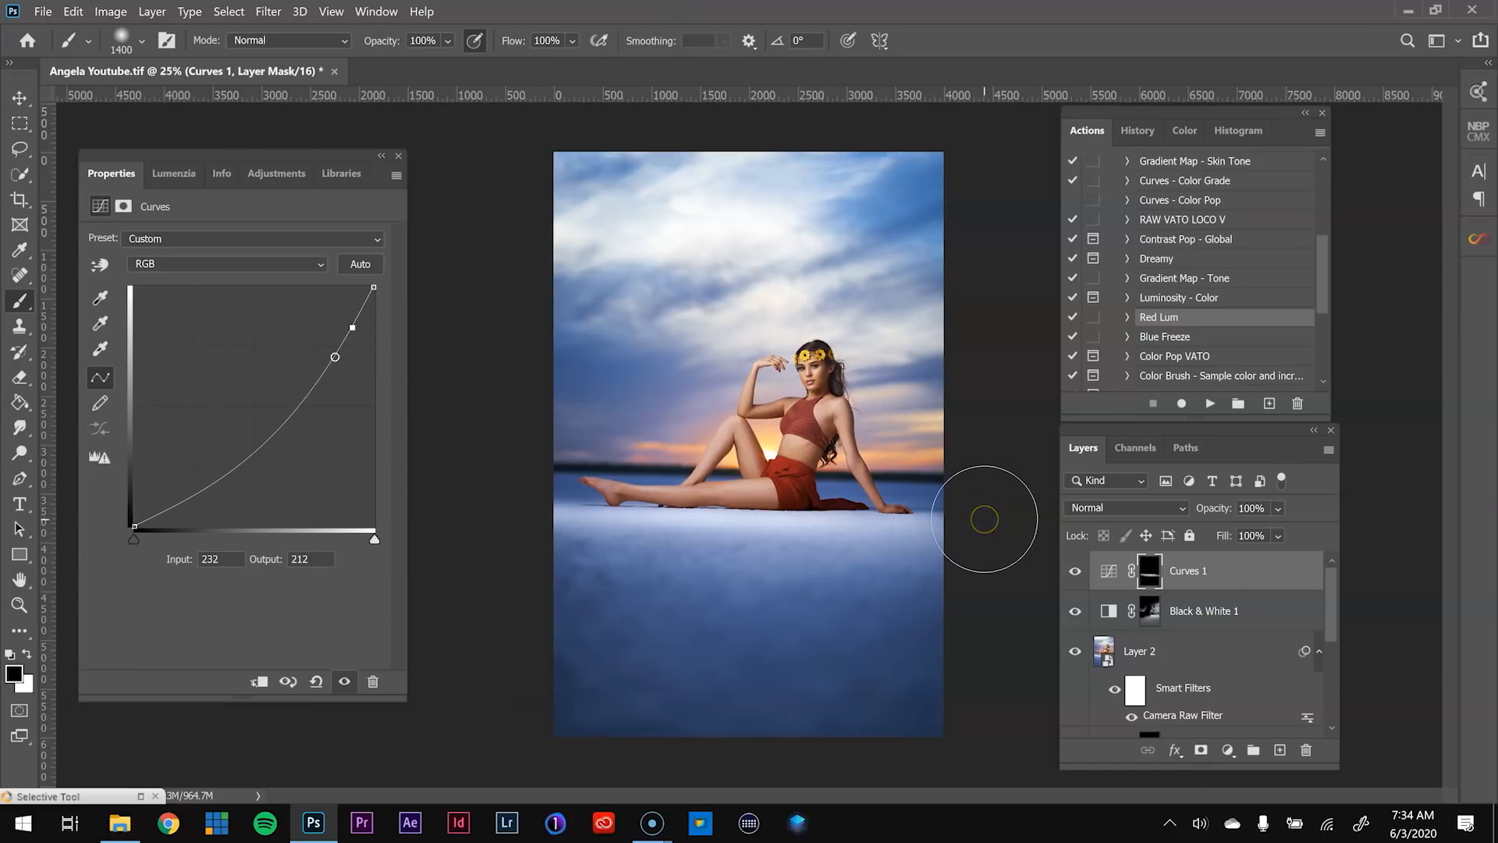
{"action": "key", "text": "x"}
{"action": "key", "text": "backslash"}
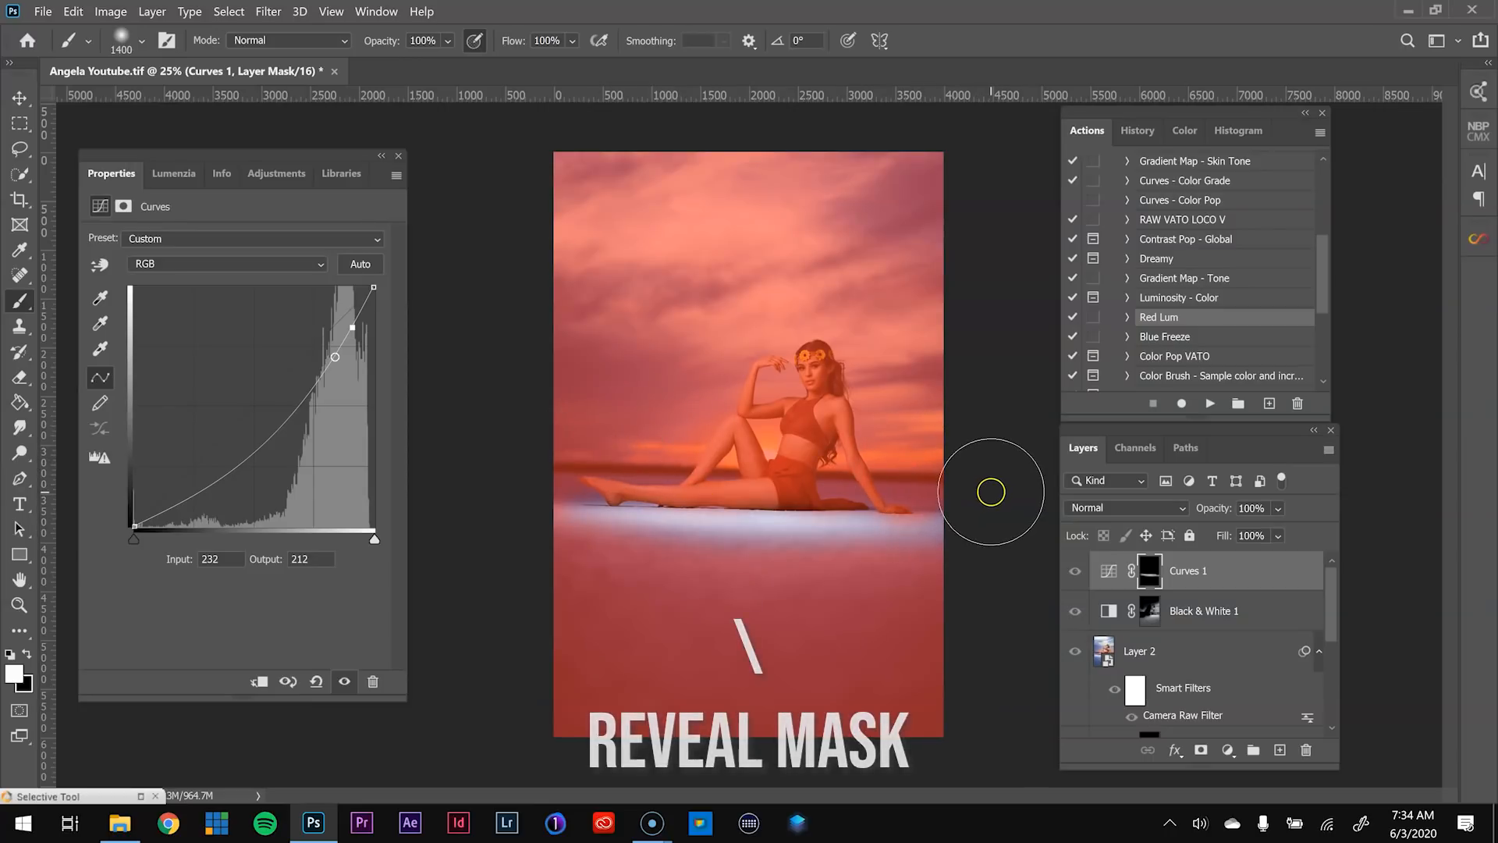
{"action": "key", "text": "backslash"}
{"action": "key", "text": "x"}
- Compare the image repeatedly with the Curves layer hidden and shown
{"action": "left_click", "coordinate": [1075, 572]}
{"action": "left_click", "coordinate": [1075, 572]}
{"action": "left_click", "coordinate": [1075, 572]}
{"action": "left_click", "coordinate": [1075, 572]}
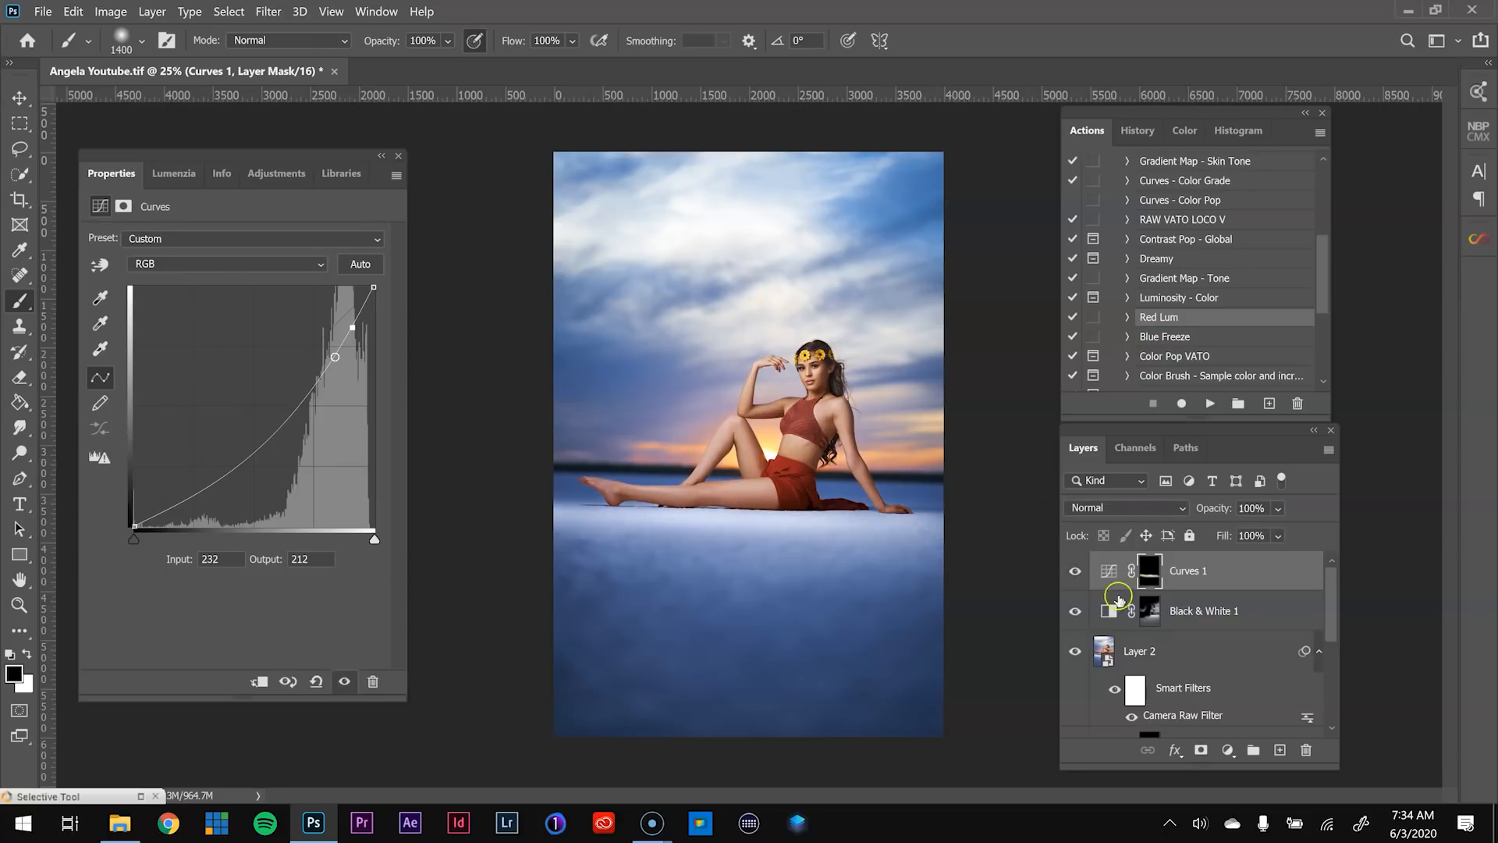
{"action": "left_click", "coordinate": [1075, 572]}
{"action": "left_click", "coordinate": [1076, 572]}
{"action": "left_click", "coordinate": [1075, 572]}
{"action": "left_click", "coordinate": [1075, 572]}
{"action": "left_click", "coordinate": [1075, 572]}
{"action": "left_click", "coordinate": [1076, 572]}
{"action": "left_click", "coordinate": [1075, 572]}
{"action": "left_click", "coordinate": [1075, 572]}
- Reduce the brush size to 700 px and recheck the darkened ground with the Curves layer hidden and shown
{"action": "key", "text": "bracketleft"}
{"action": "key", "text": "bracketleft"}
{"action": "key", "text": "bracketleft"}
{"action": "key", "text": "bracketleft"}
{"action": "key", "text": "bracketleft"}
{"action": "key", "text": "bracketleft"}
{"action": "key", "text": "bracketleft"}
{"action": "key", "text": "bracketleft"}
{"action": "key", "text": "bracketleft"}
{"action": "key", "text": "bracketleft"}
{"action": "key", "text": "bracketleft"}
{"action": "key", "text": "bracketleft"}
{"action": "key", "text": "bracketleft"}
{"action": "key", "text": "bracketleft"}
{"action": "key", "text": "bracketright"}
{"action": "key", "text": "bracketright"}
{"action": "left_click", "coordinate": [1076, 572]}
{"action": "left_click", "coordinate": [1075, 572]}
- Lower the upper point of the ground-darkening curve to output 206 at input 232 and compare with the layer hidden and shown
{"action": "left_click", "coordinate": [1099, 572]}
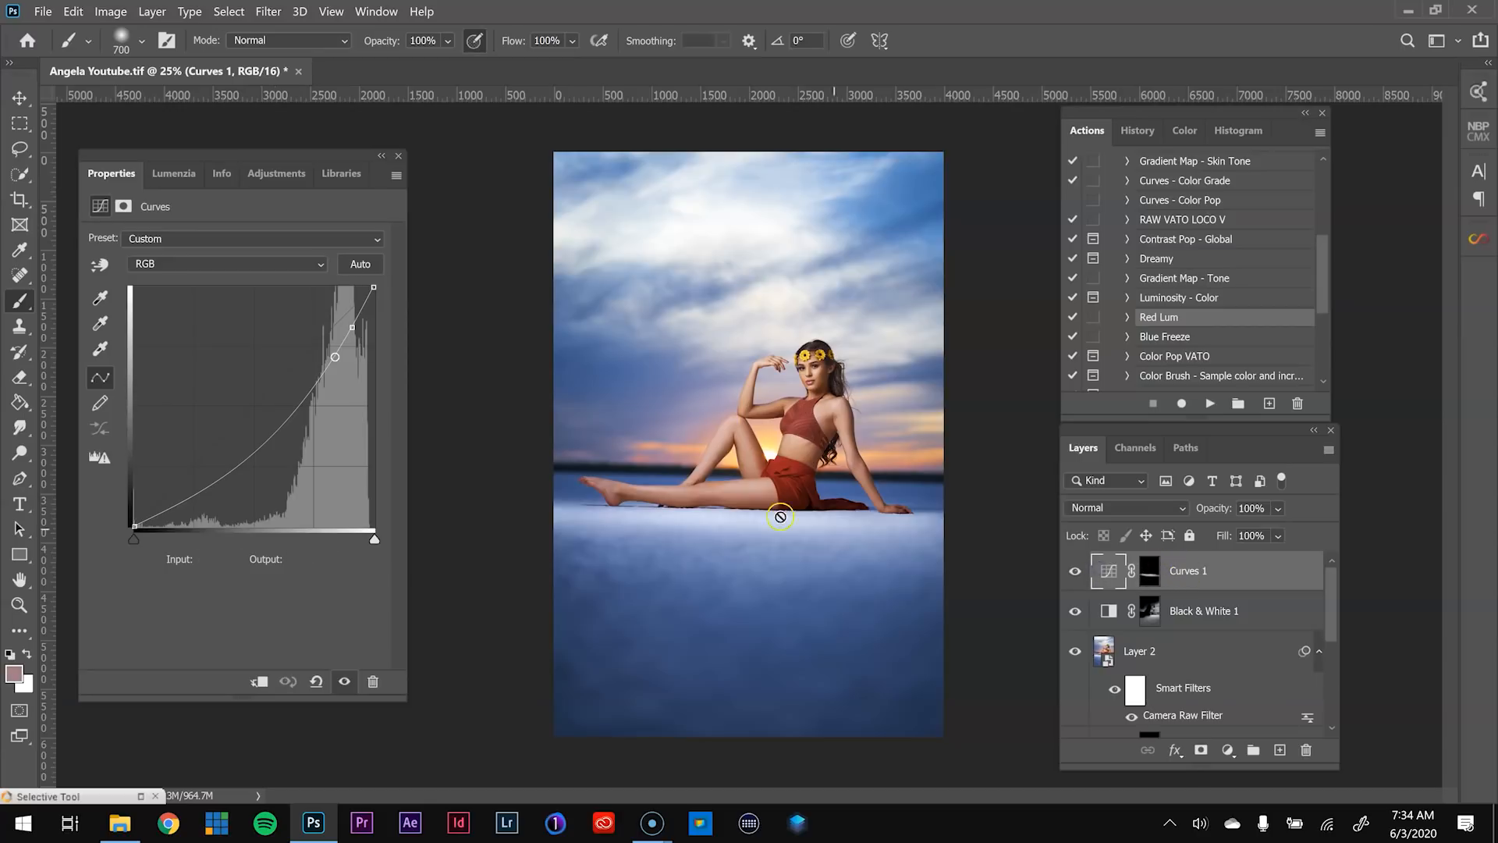
{"action": "left_click_drag", "start_coordinate": [349, 329], "coordinate": [347, 334]}
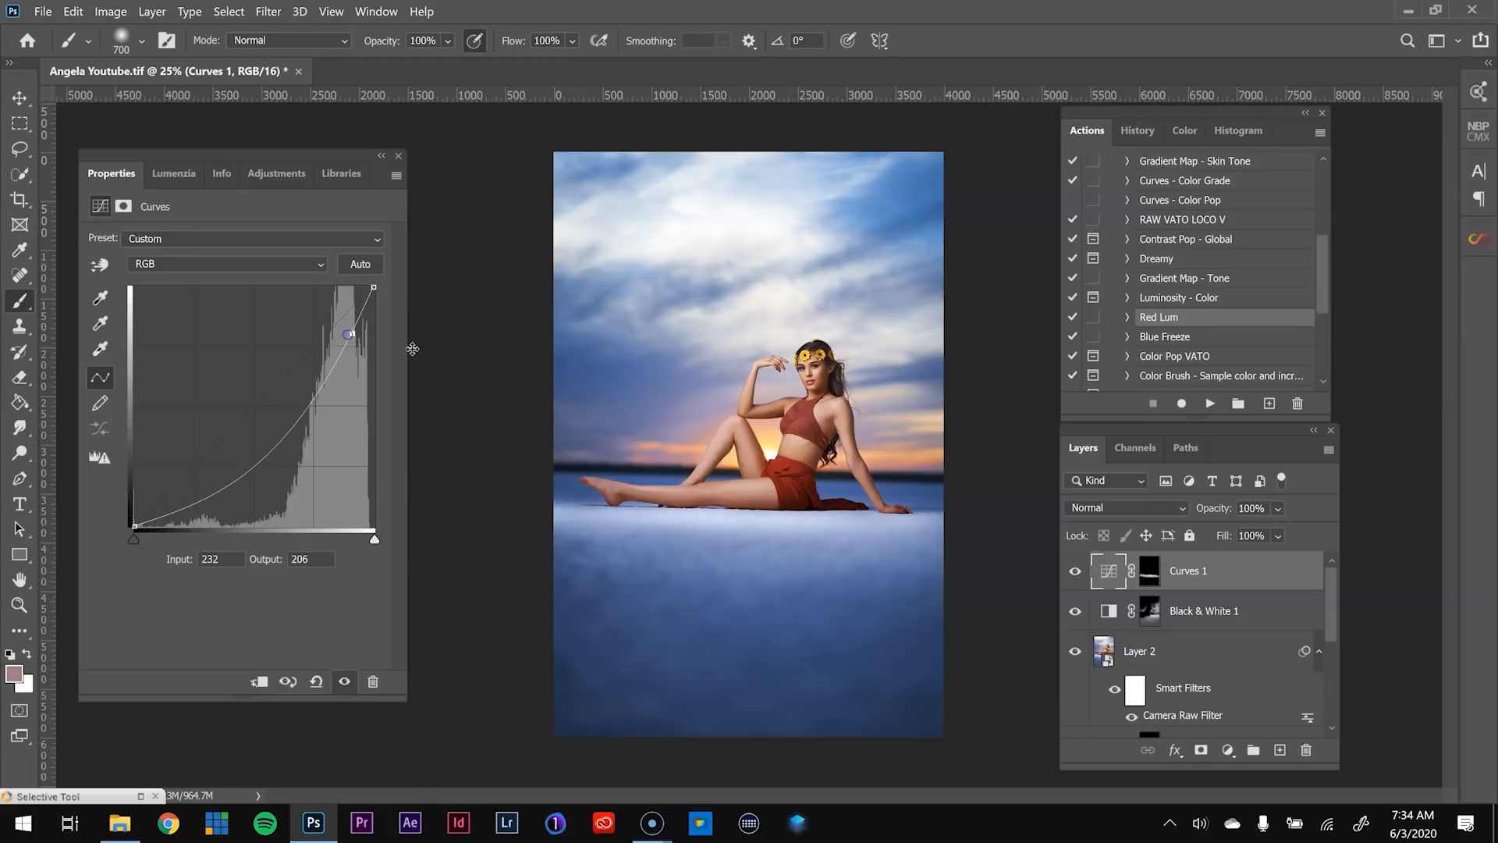
{"action": "left_click", "coordinate": [1078, 571]}
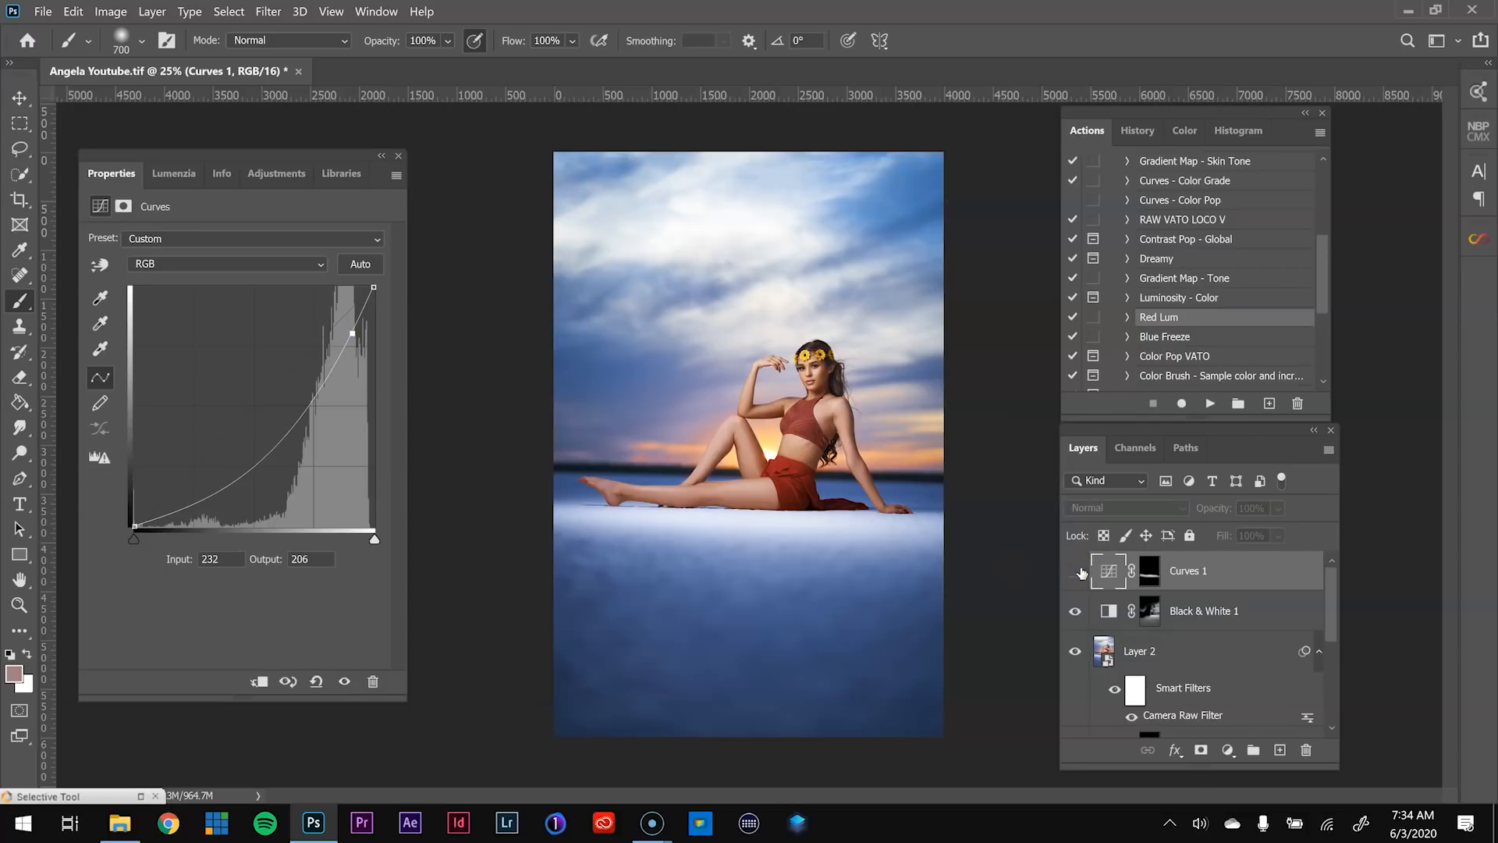
{"action": "left_click", "coordinate": [1081, 573]}
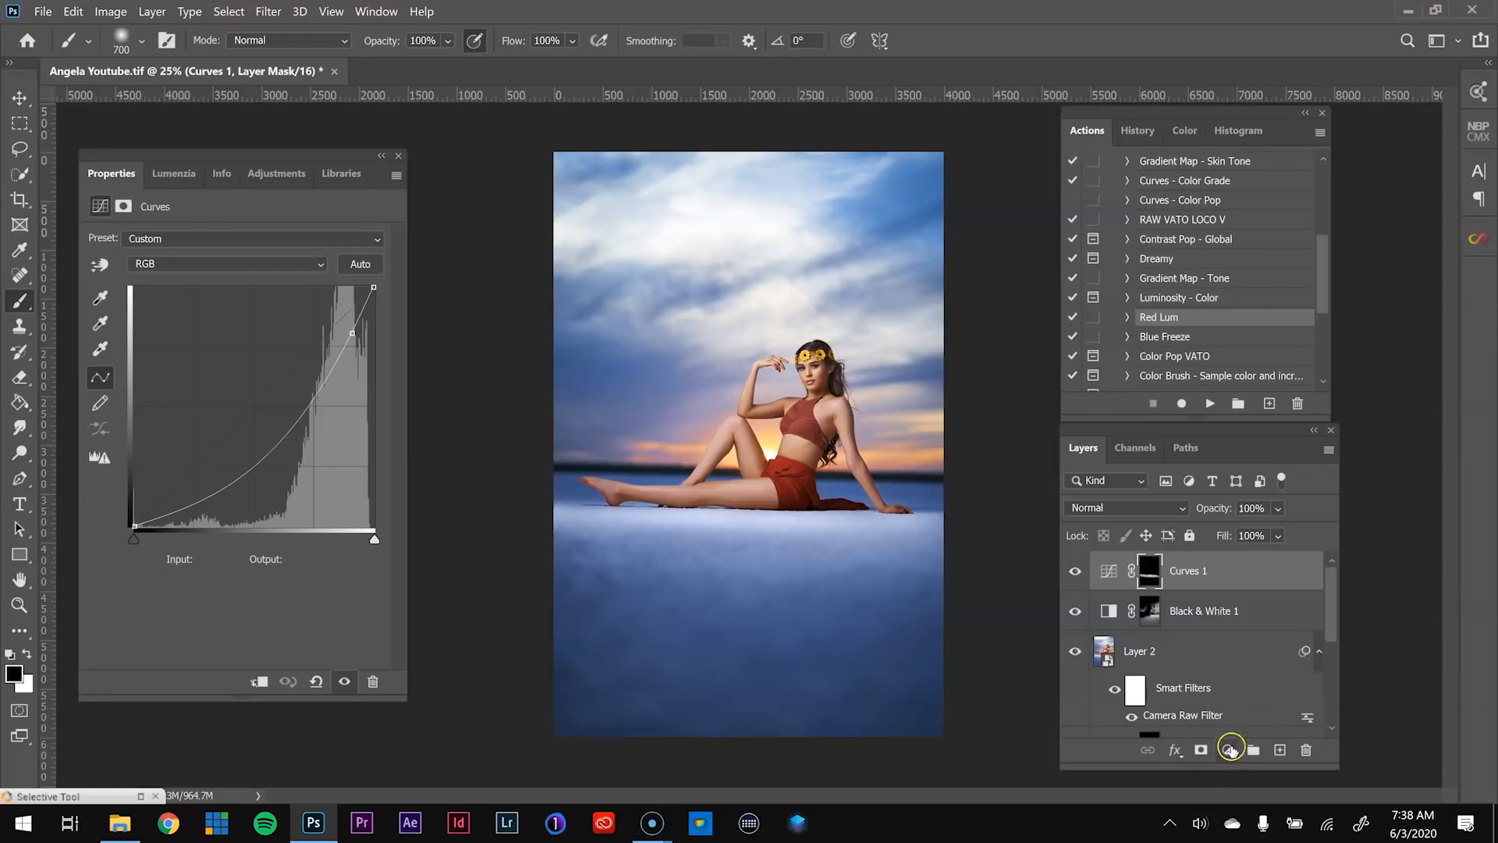
- Add a second Curves adjustment layer and pull its midtones down to input 123, output 111
{"action": "left_click", "coordinate": [1230, 754]}
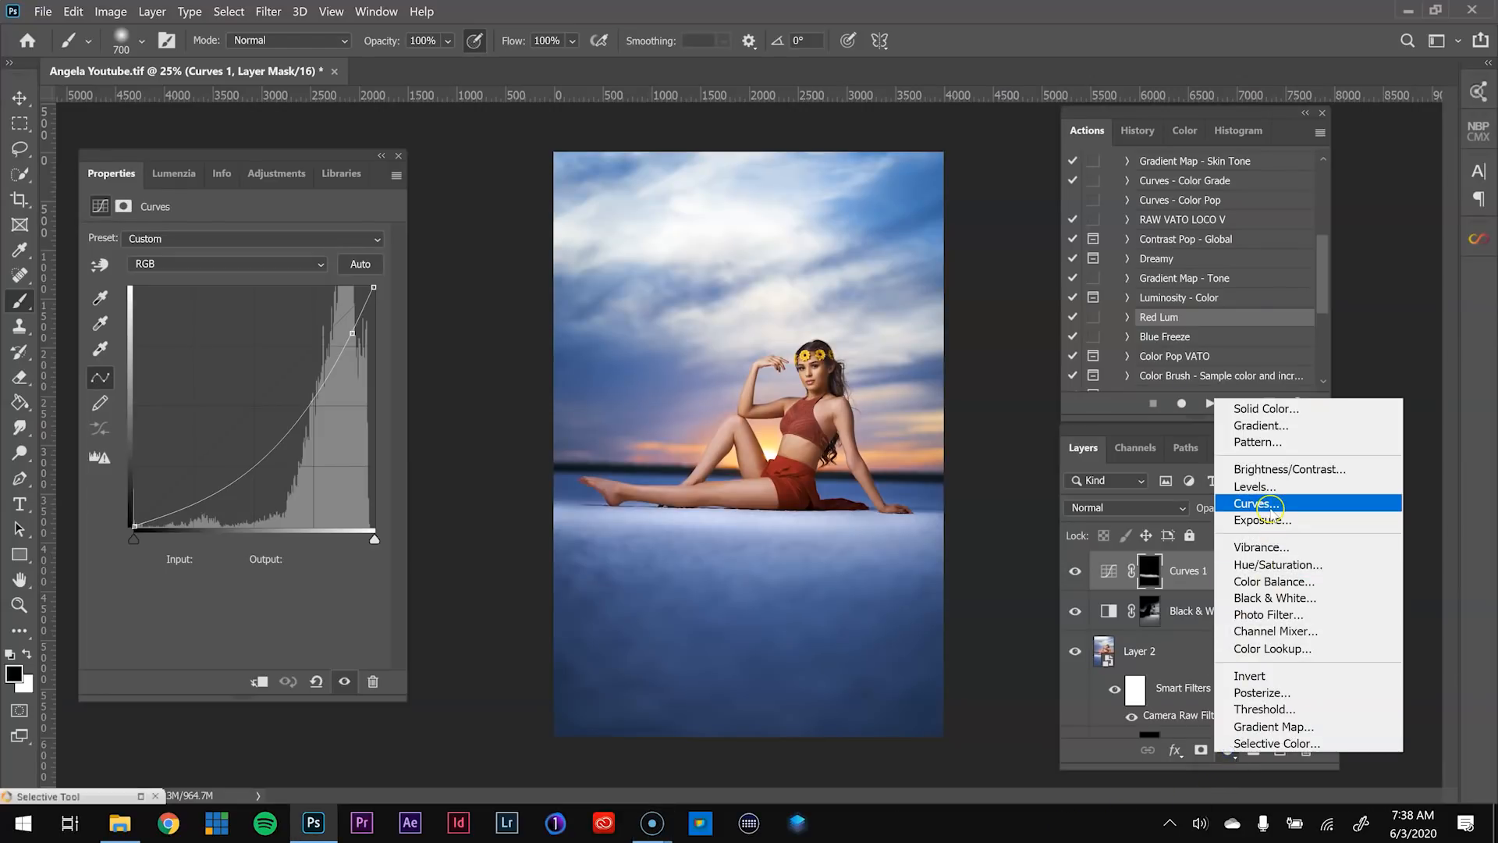
{"action": "left_click", "coordinate": [1272, 508]}
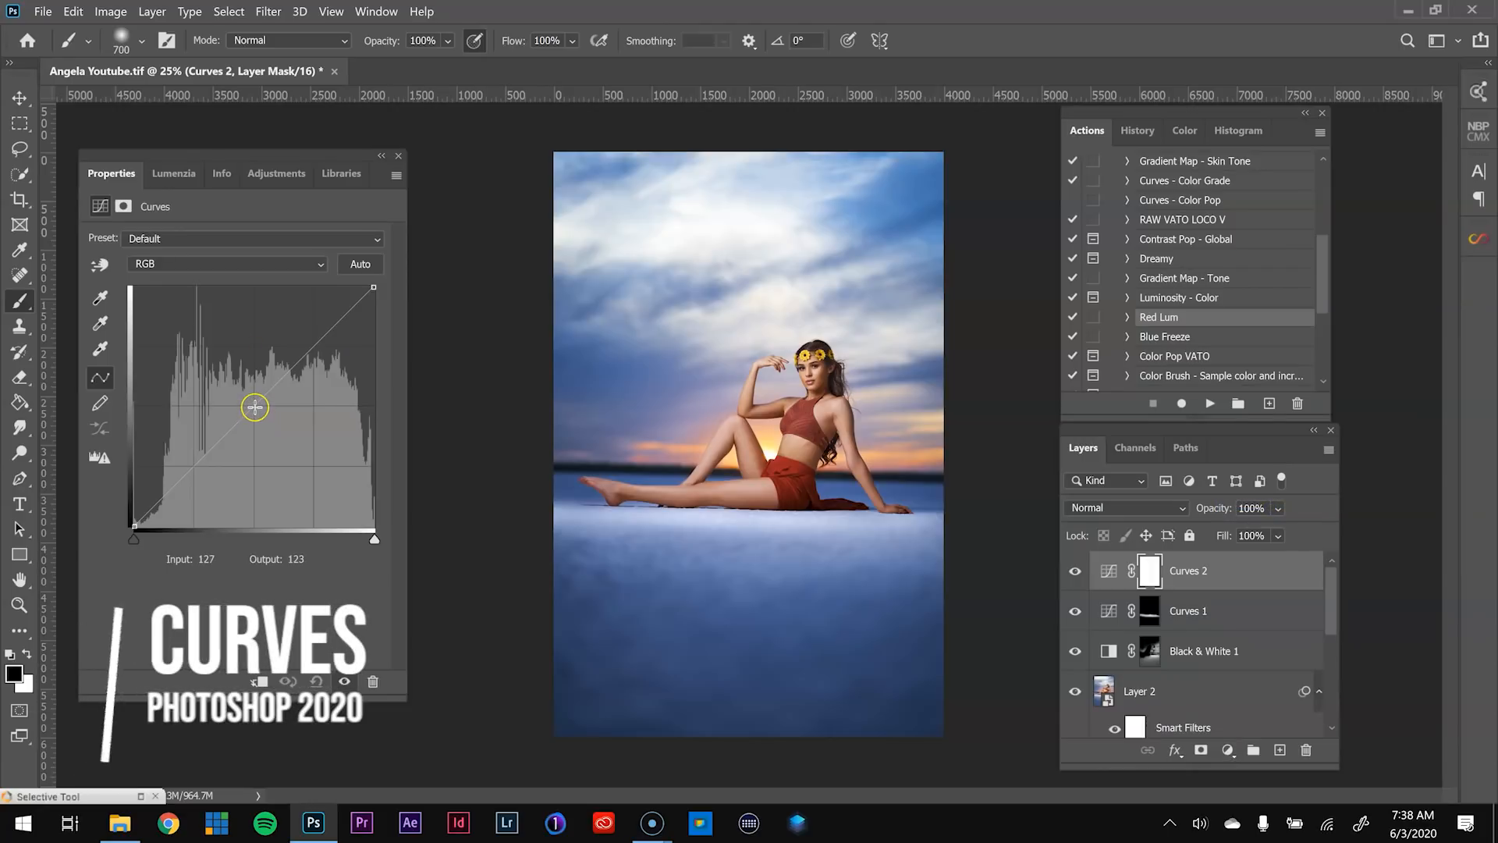
{"action": "left_click_drag", "start_coordinate": [255, 407], "coordinate": [249, 422]}
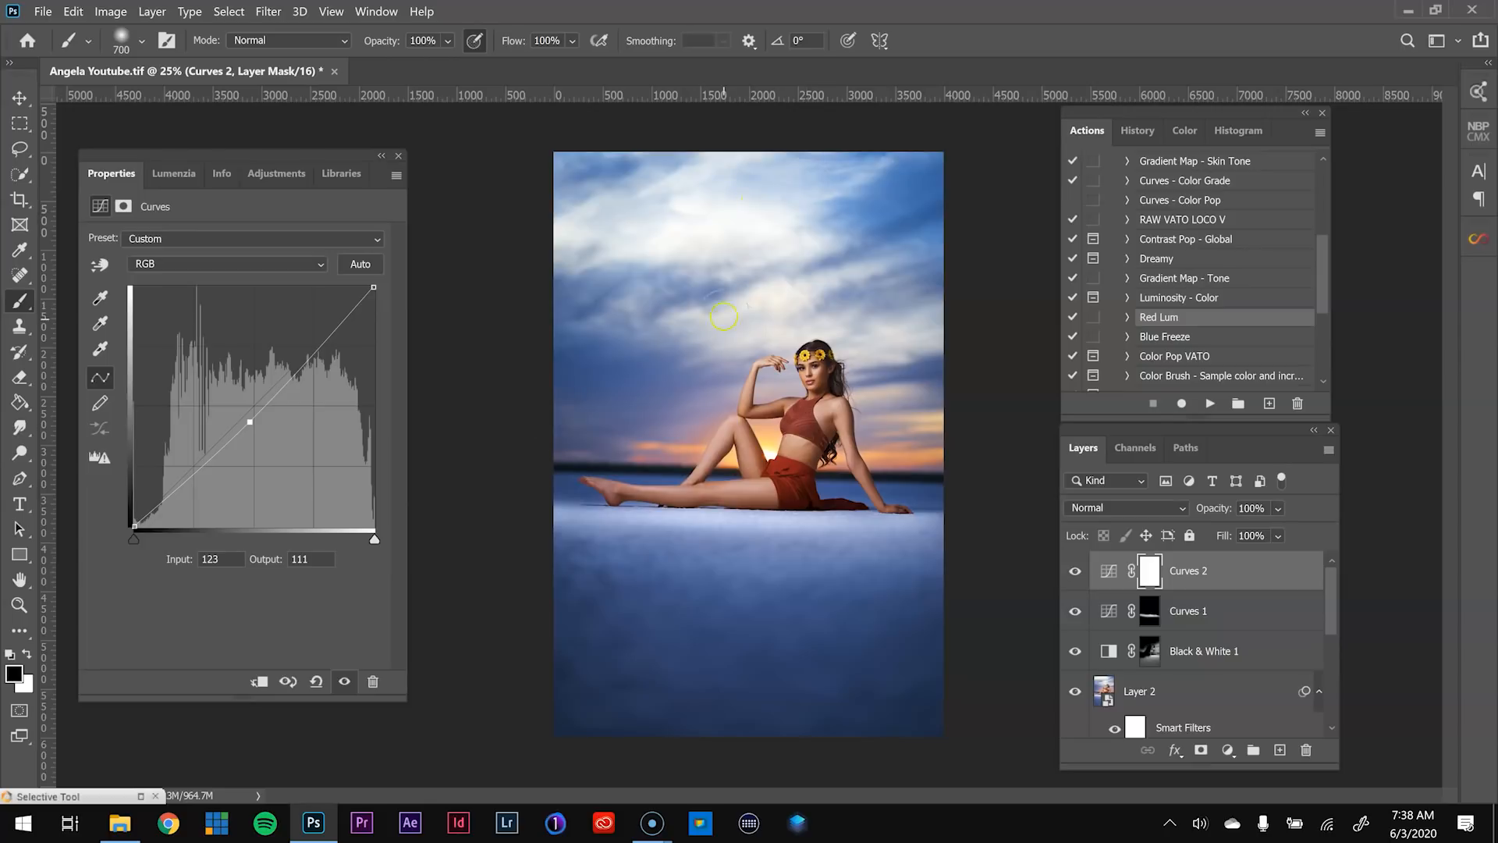
- Split the Underlying Layer highlight threshold of the new Curves layer's Gray Blend If to 0 / 165
{"action": "double_click", "coordinate": [1289, 580]}
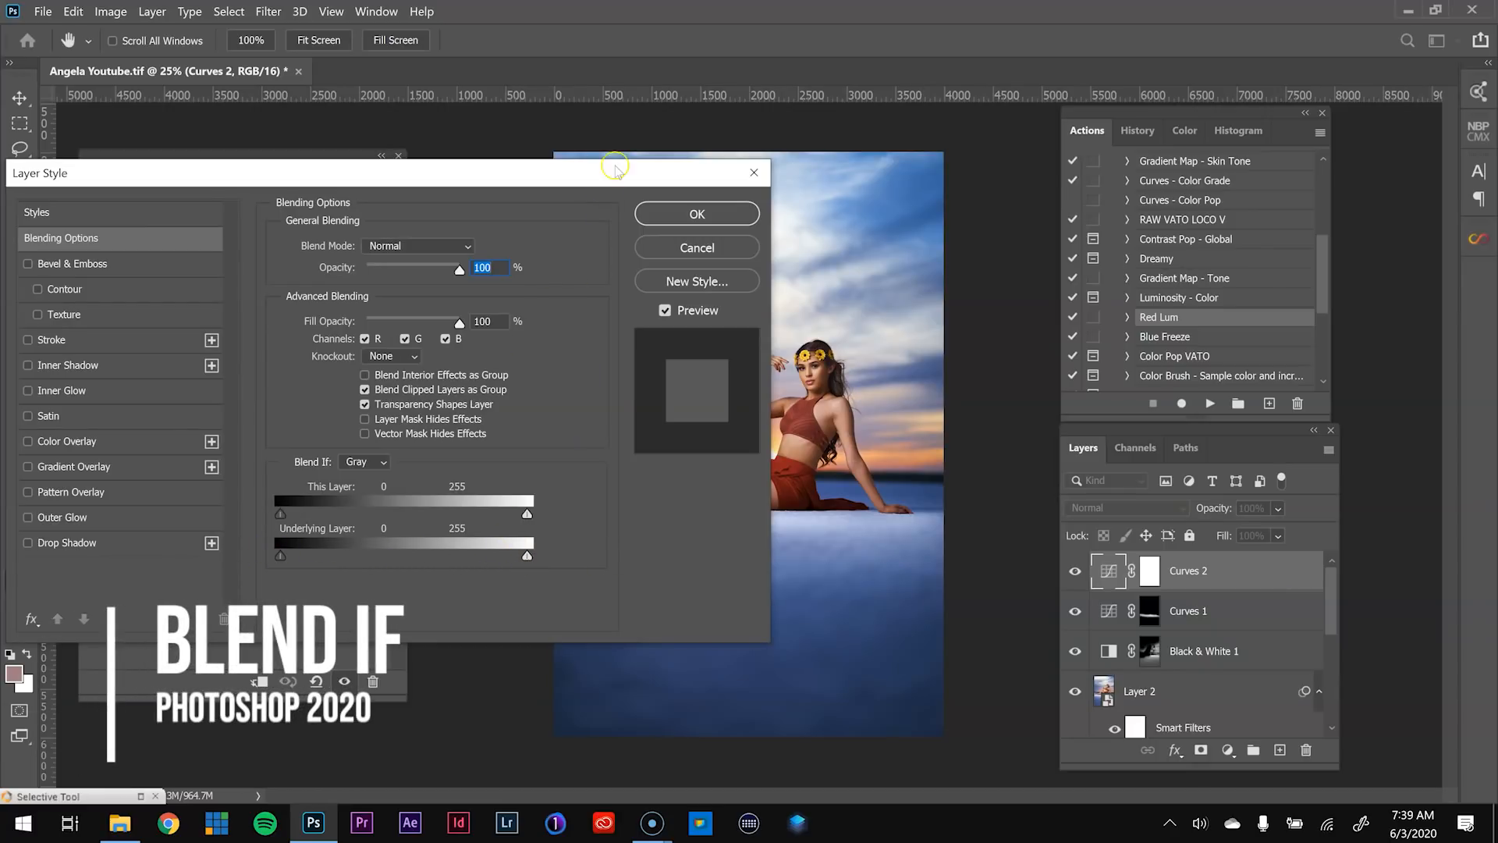
{"action": "left_click_drag", "start_coordinate": [614, 168], "coordinate": [394, 173]}
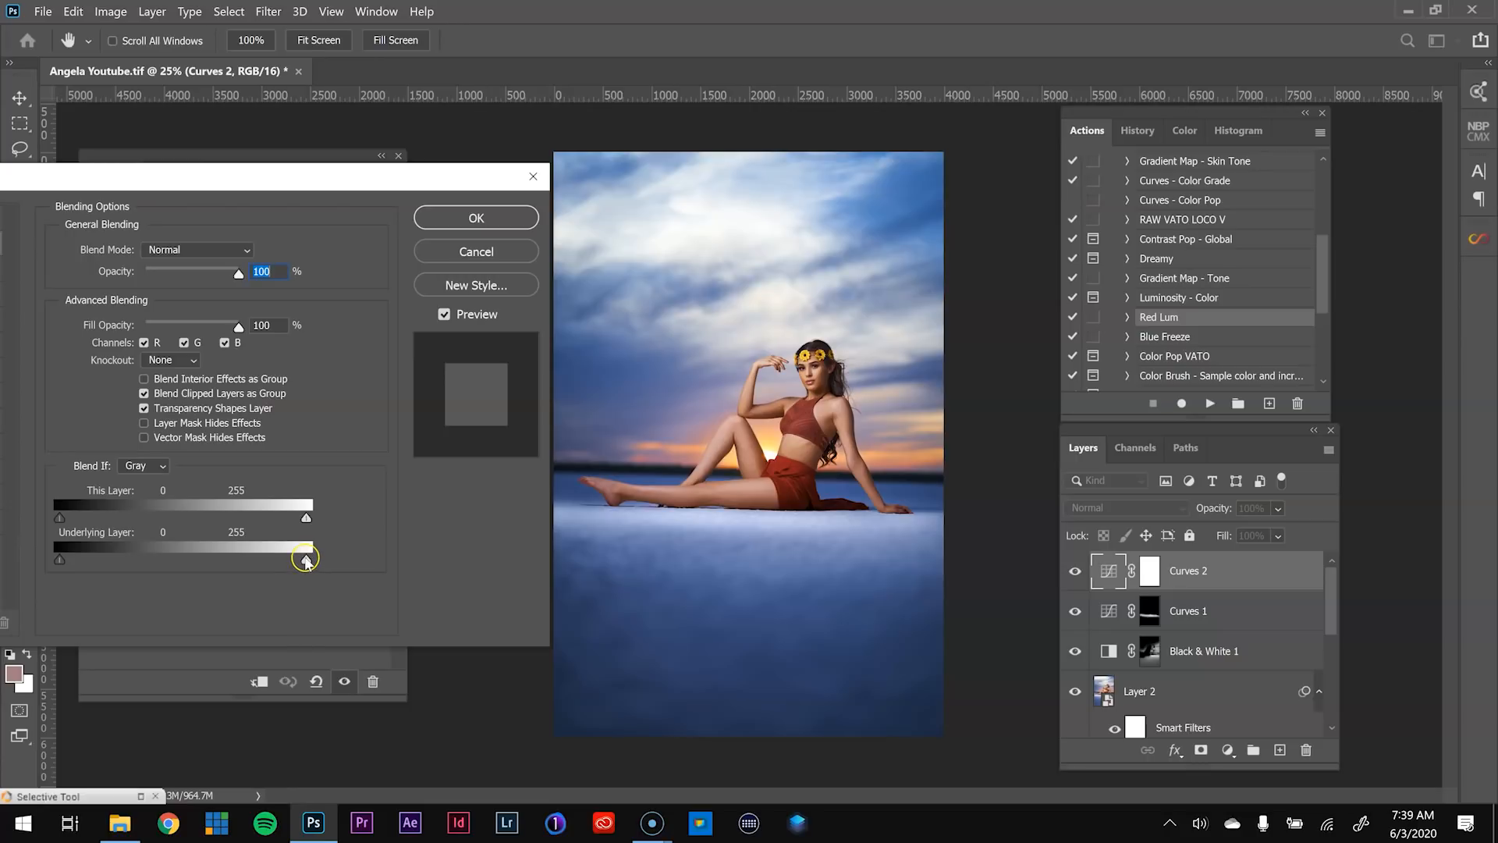
{"action": "left_click_drag", "start_coordinate": [238, 558], "coordinate": [226, 559]}
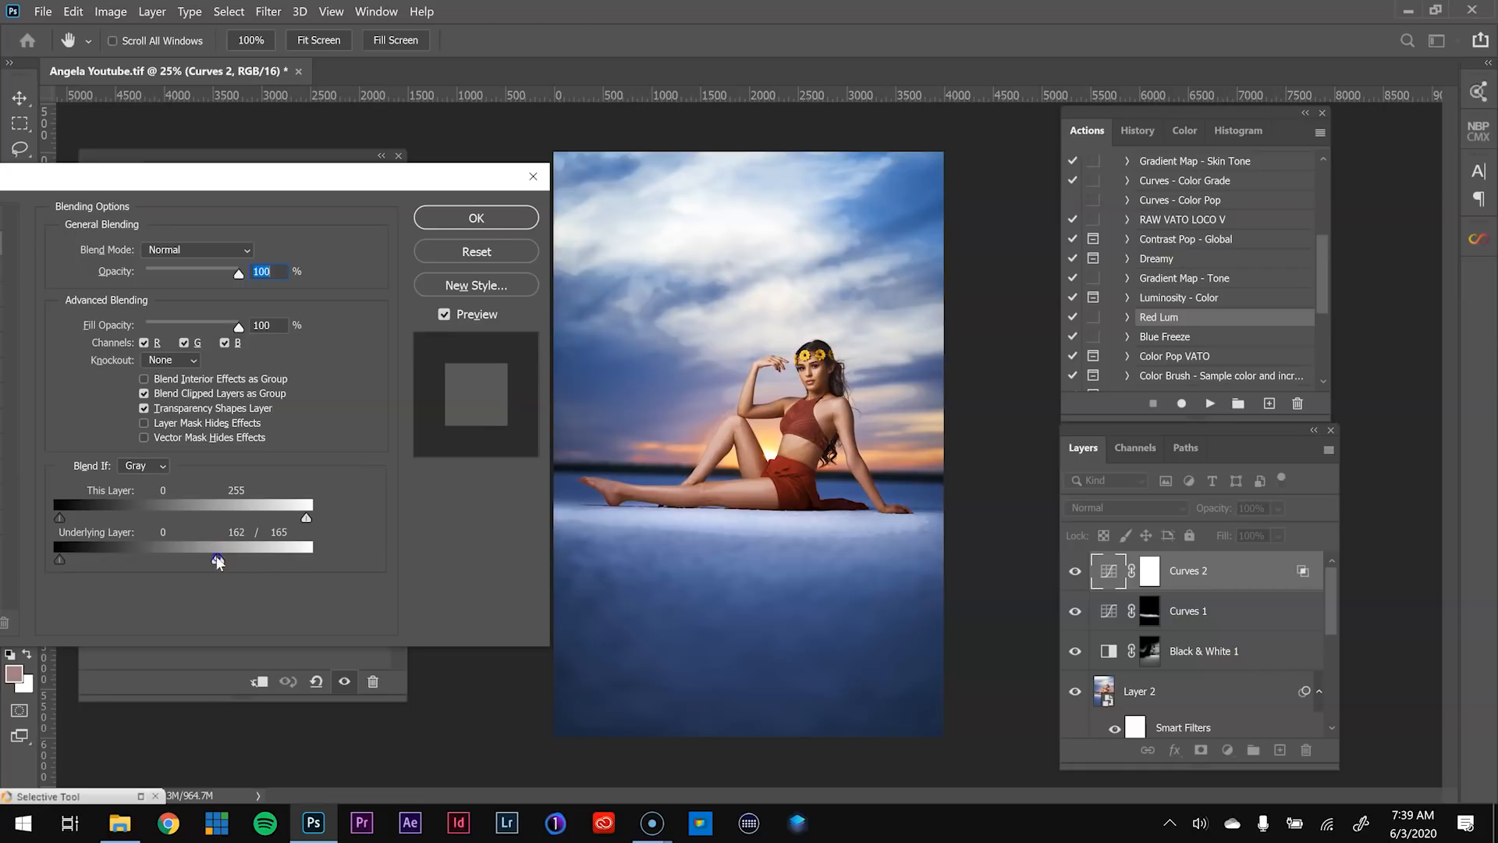
{"action": "left_click_drag", "start_coordinate": [185, 561], "coordinate": [58, 560]}
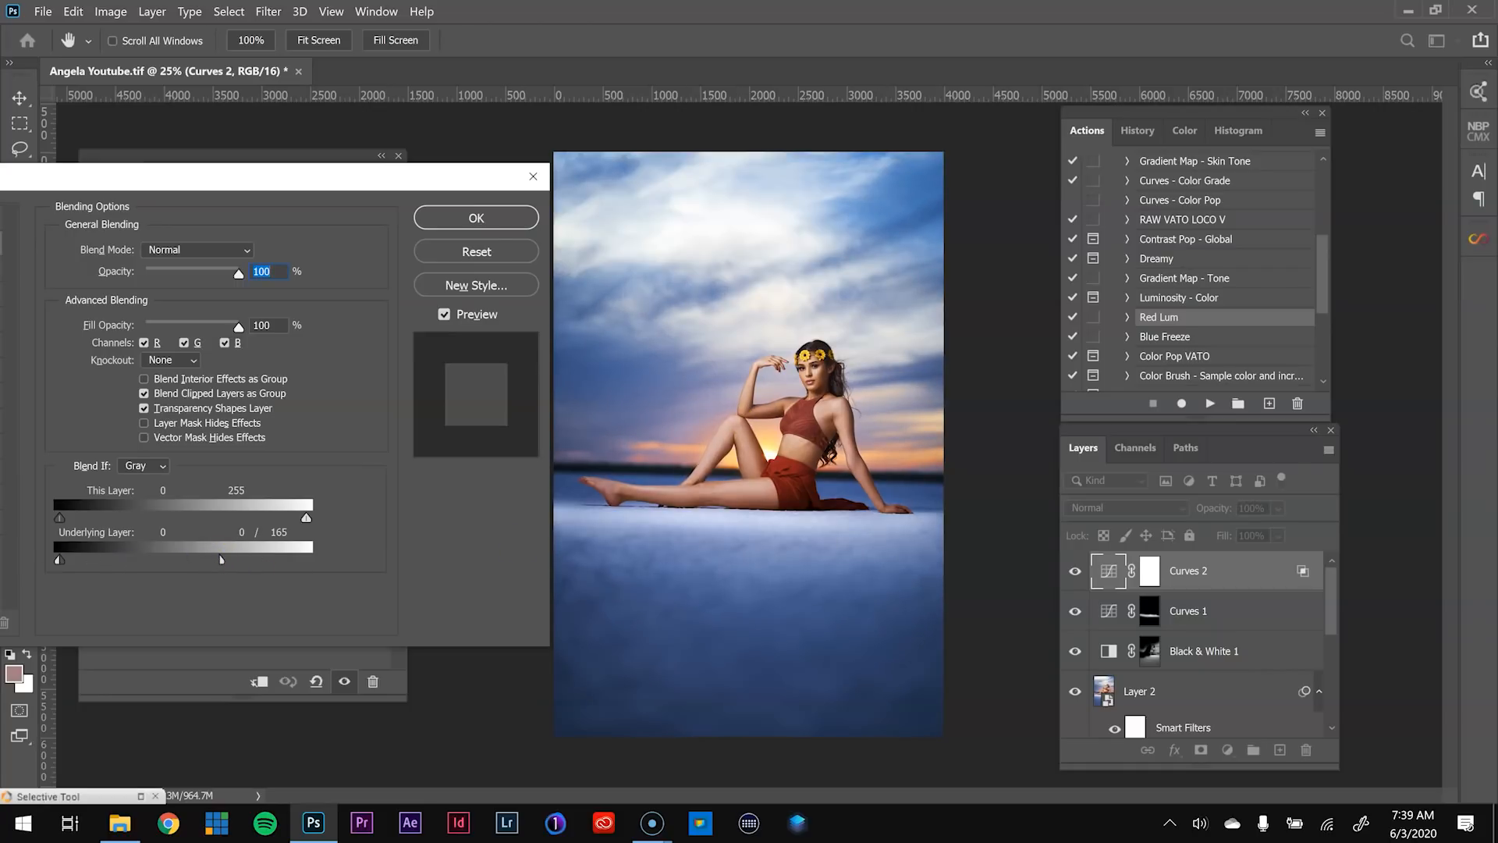
{"action": "left_click", "coordinate": [441, 219]}
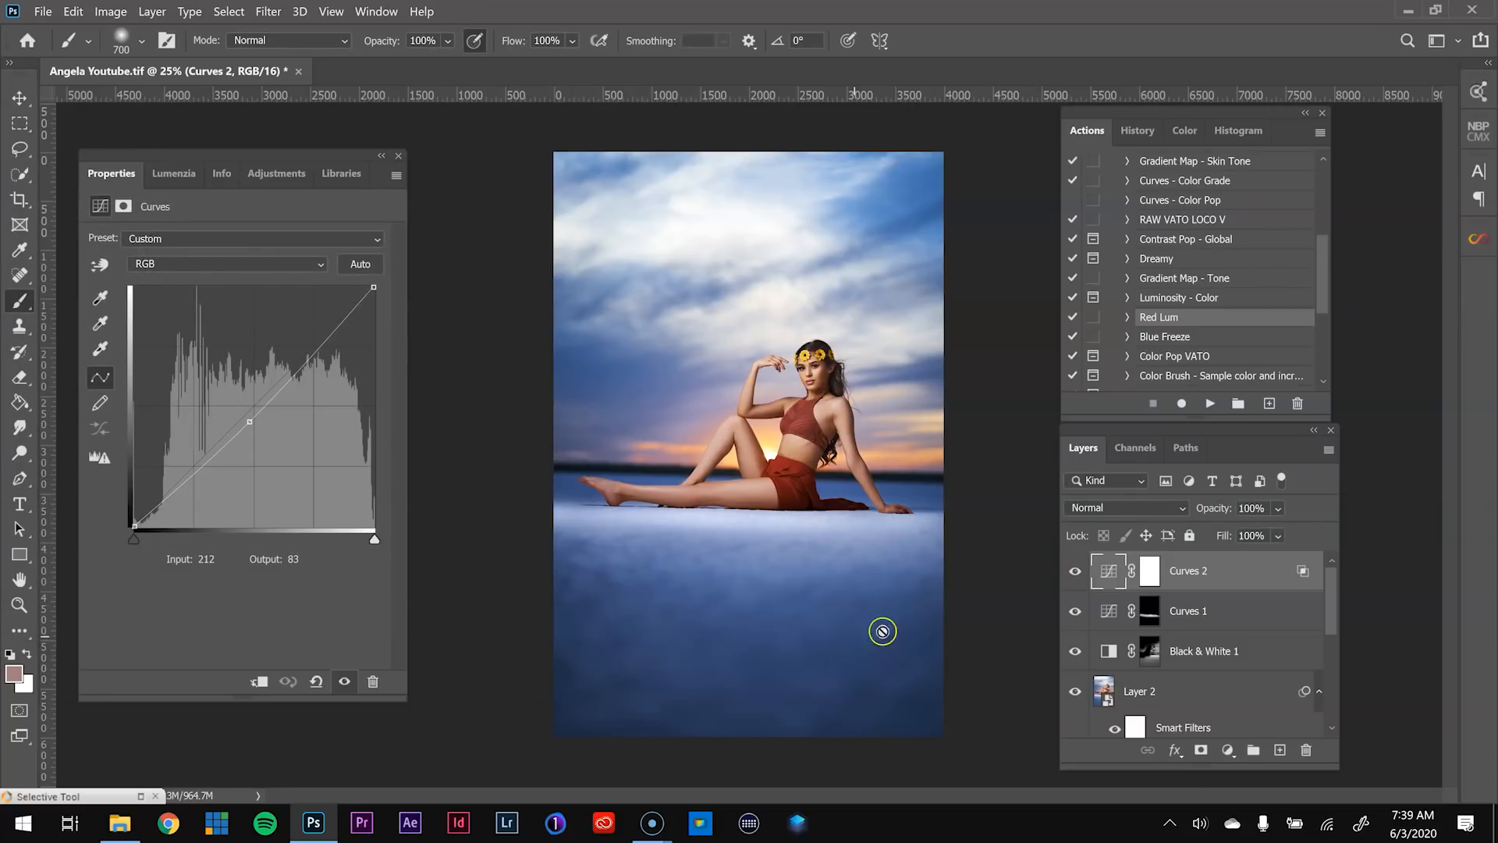
- Set the Curves 2 midtone point to input 129, output 107, comparing the image with the layer hidden and shown
{"action": "left_click", "coordinate": [1076, 570]}
{"action": "left_click", "coordinate": [1076, 570]}
{"action": "left_click", "coordinate": [1076, 570]}
{"action": "left_click", "coordinate": [1076, 570]}
{"action": "left_click", "coordinate": [252, 420]}
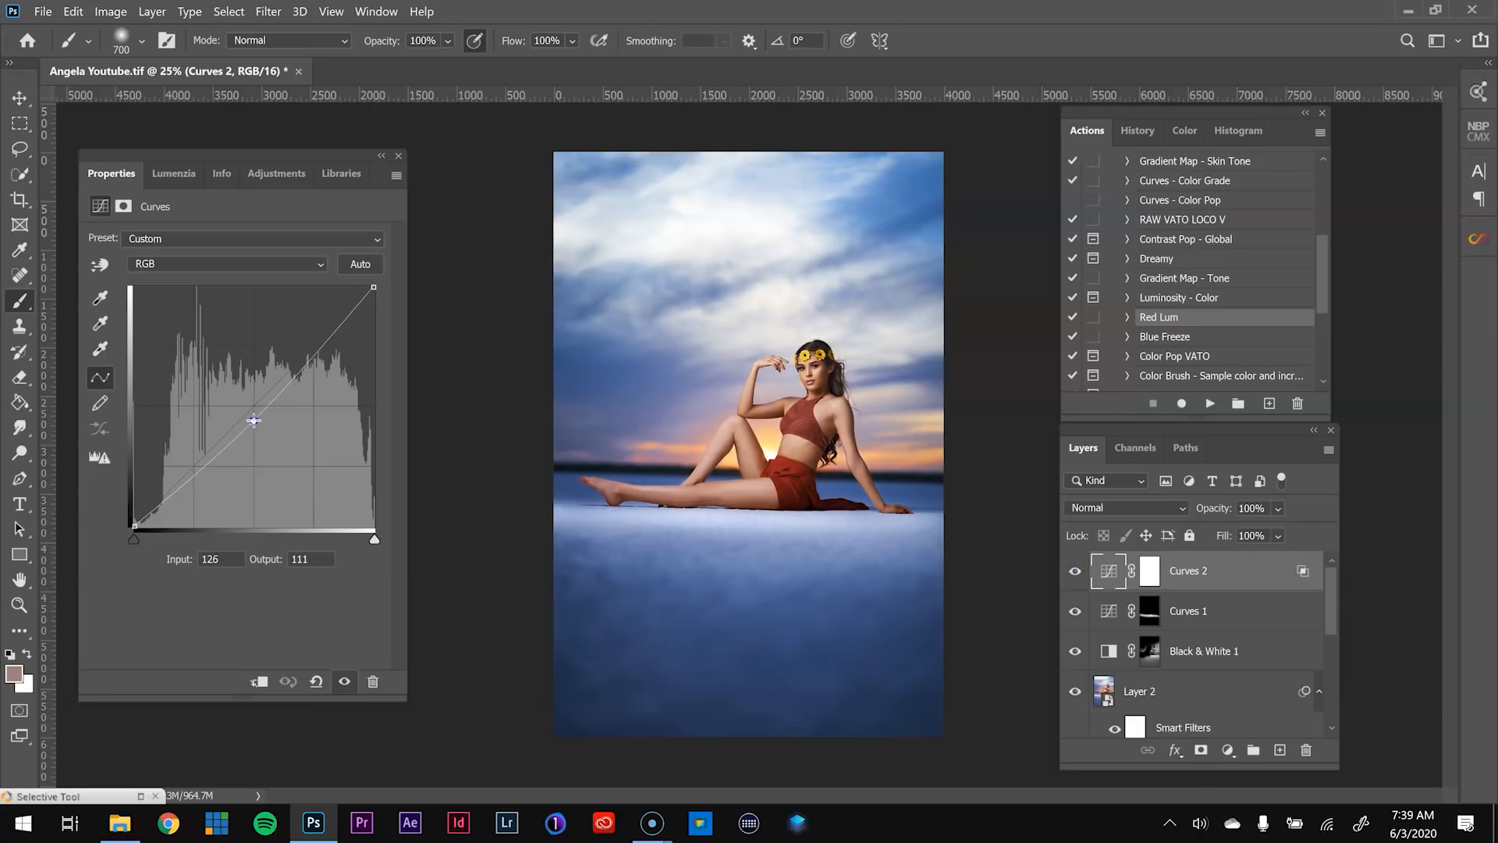
{"action": "left_click_drag", "start_coordinate": [257, 421], "coordinate": [257, 425]}
{"action": "left_click", "coordinate": [1121, 573]}
{"action": "left_click", "coordinate": [1076, 573]}
{"action": "left_click", "coordinate": [1076, 574]}
{"action": "left_click", "coordinate": [1075, 574]}
{"action": "left_click", "coordinate": [1075, 576]}
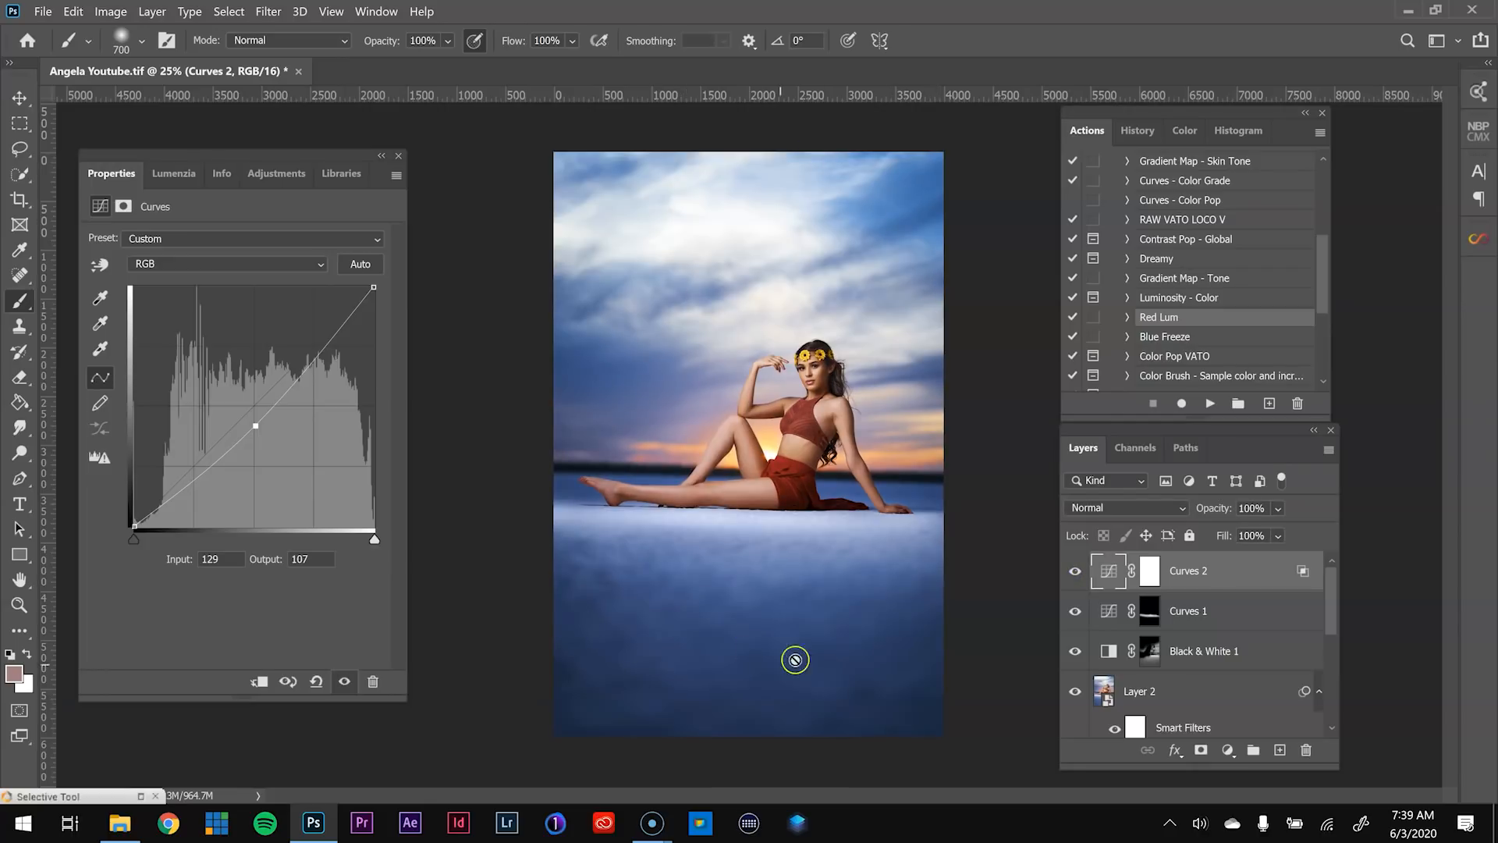
- Paint black on the Curves 2 mask over the woman's face, body, arms and legs with a brush between 200 and 400 px
{"action": "left_click", "coordinate": [1147, 574]}
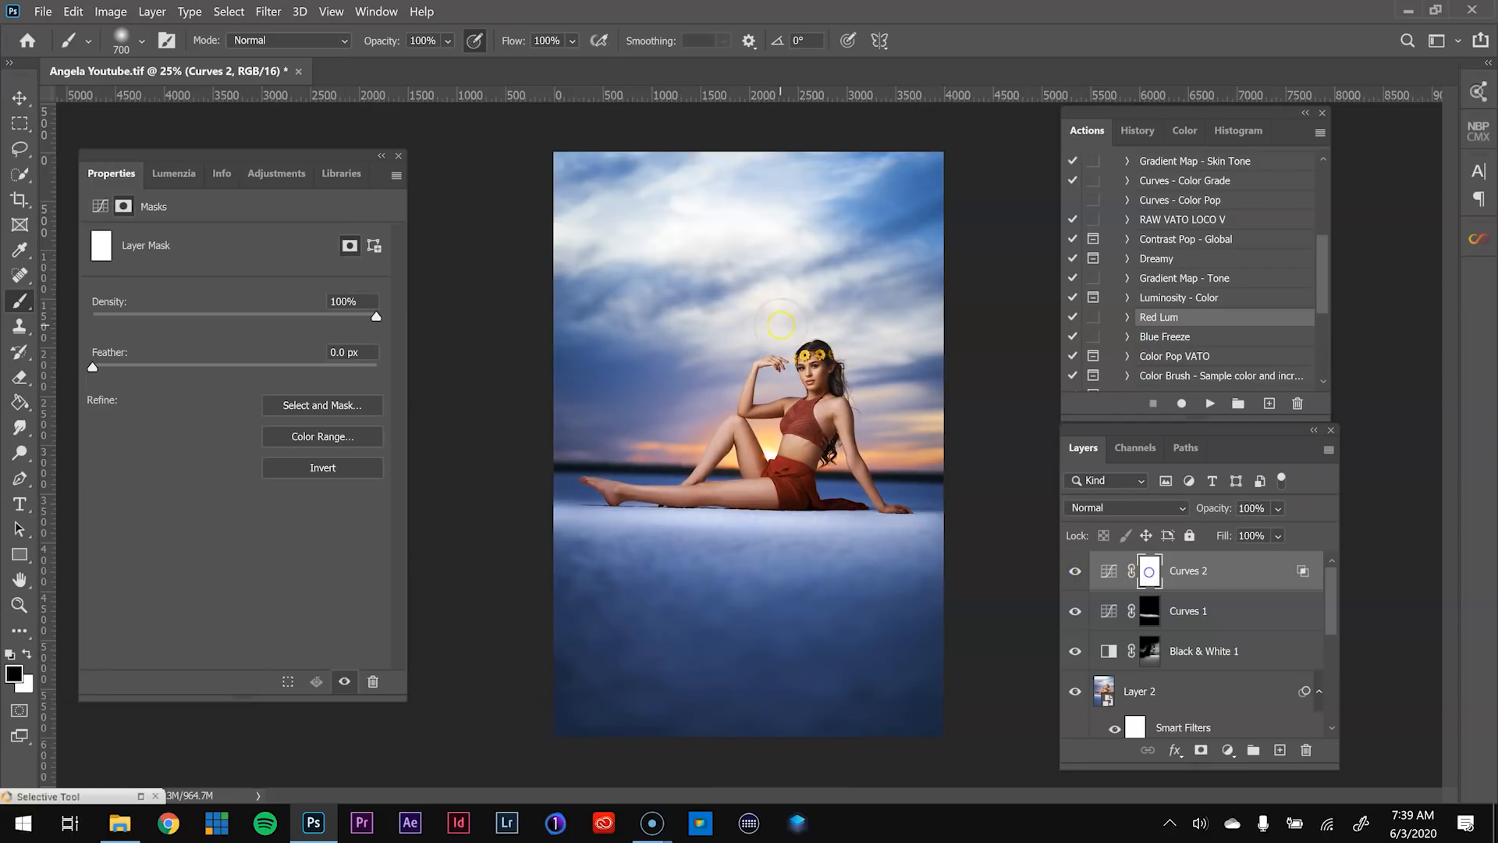
{"action": "left_click", "coordinate": [812, 376]}
{"action": "key", "text": "bracketleft"}
{"action": "key", "text": "bracketleft"}
{"action": "key", "text": "bracketleft"}
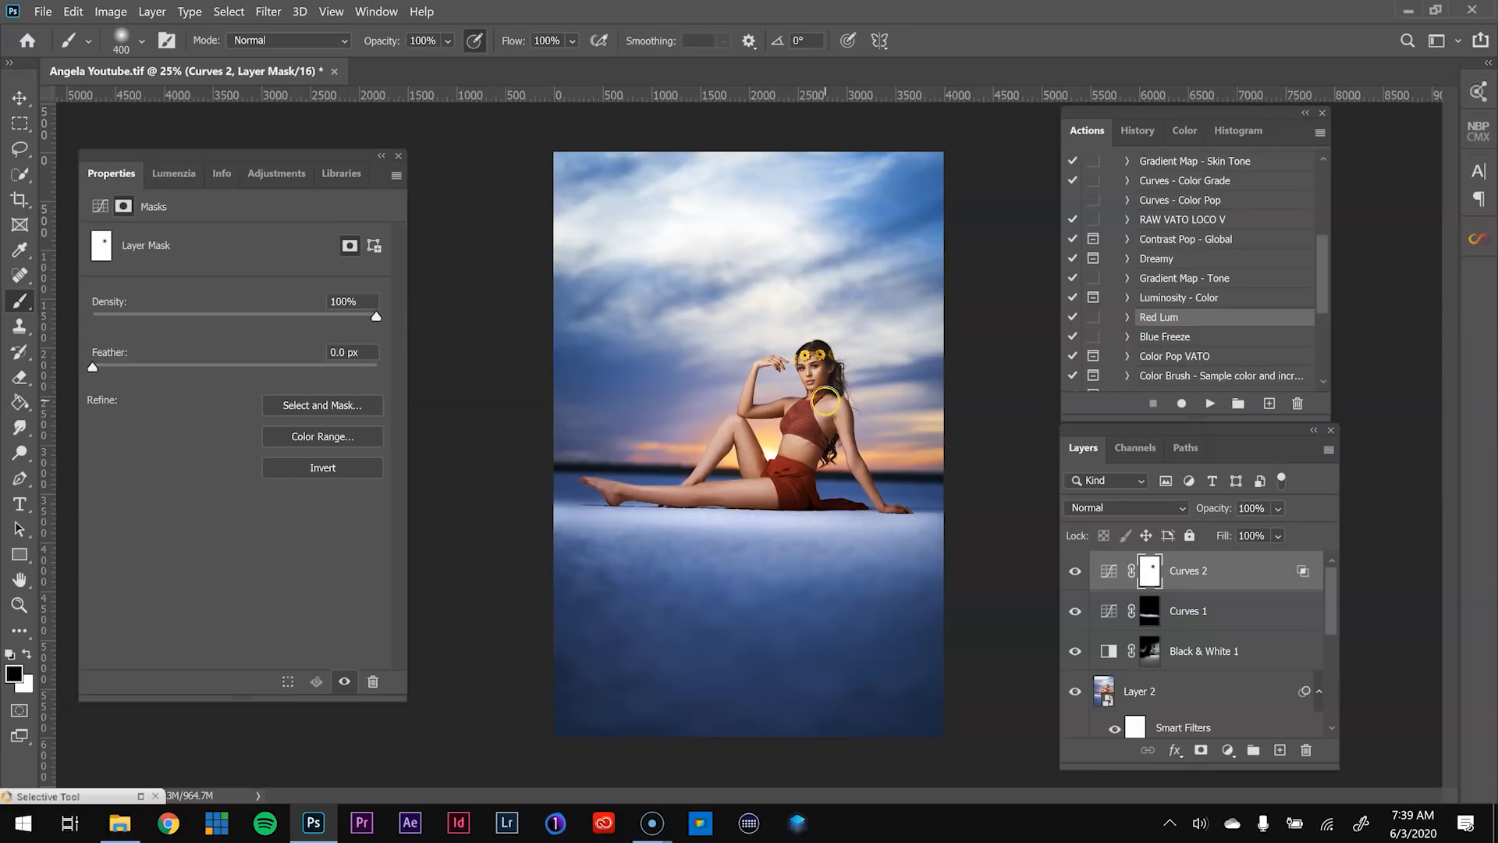
{"action": "key", "text": "bracketleft"}
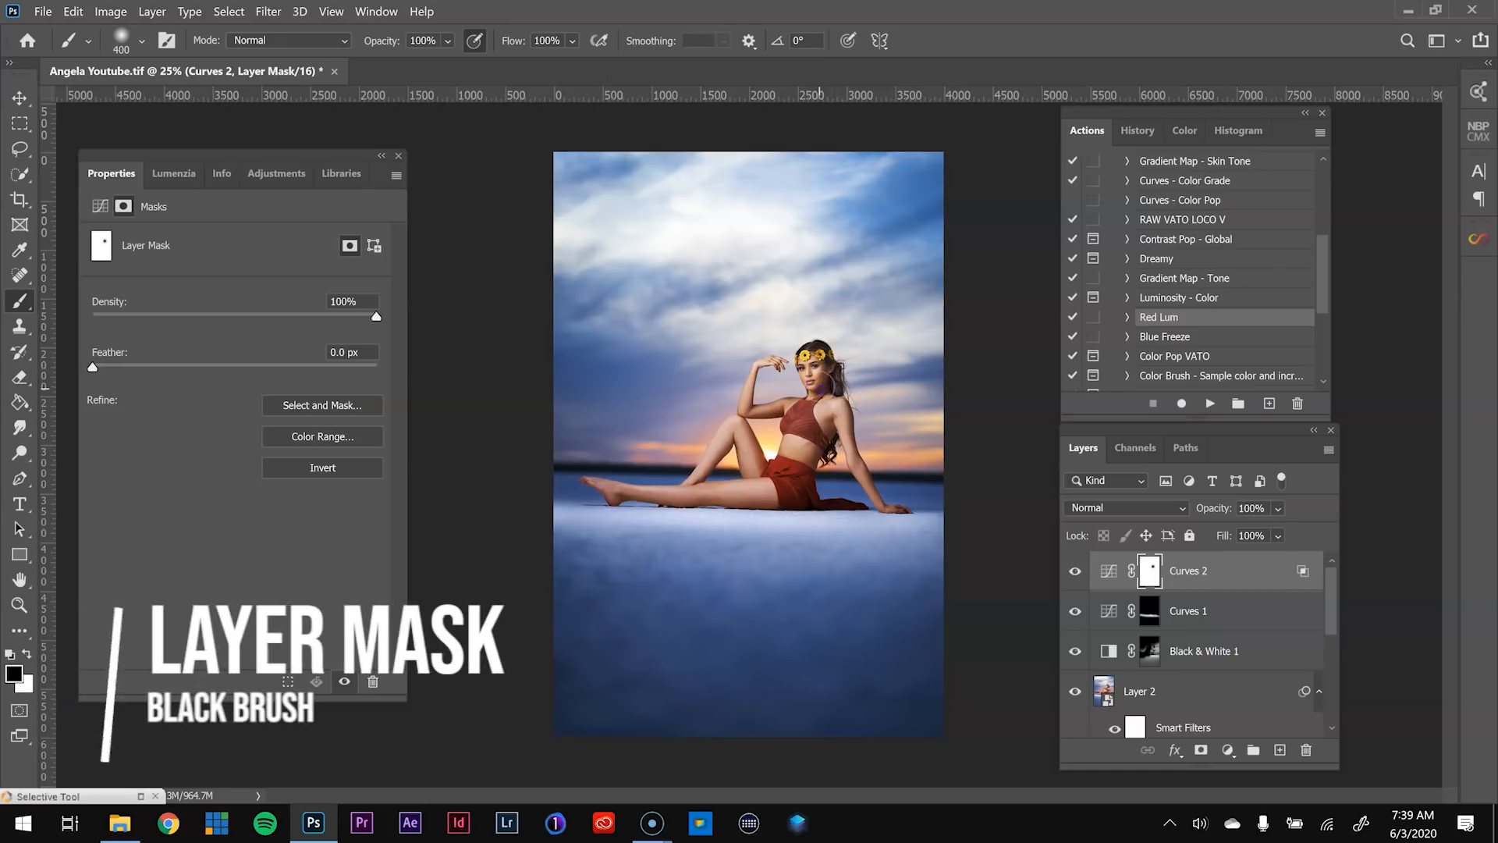
{"action": "key", "text": "bracketleft"}
{"action": "key", "text": "bracketleft"}
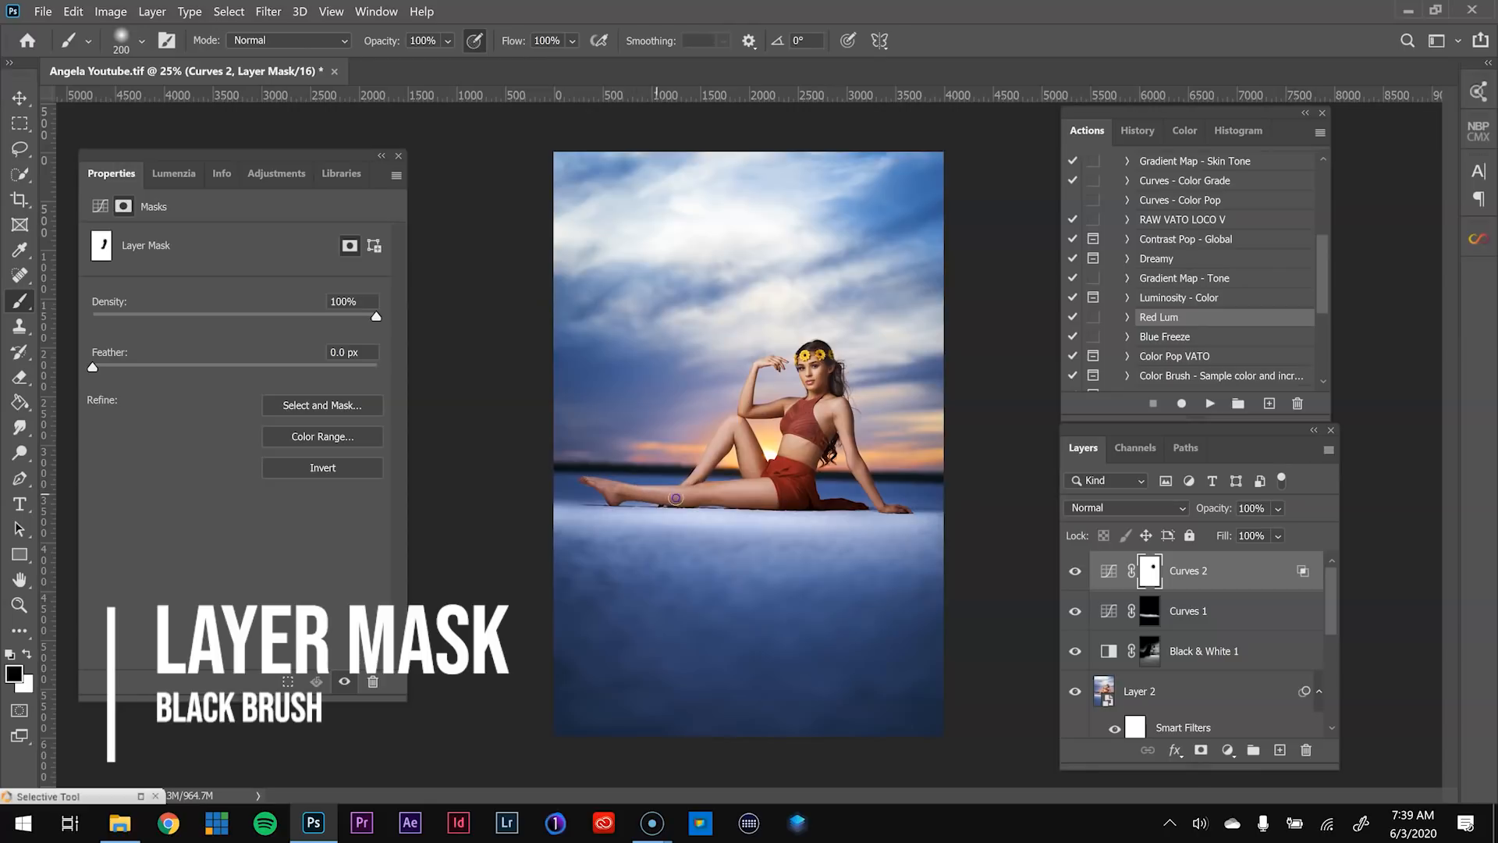
{"action": "left_click_drag", "start_coordinate": [737, 492], "coordinate": [767, 476]}
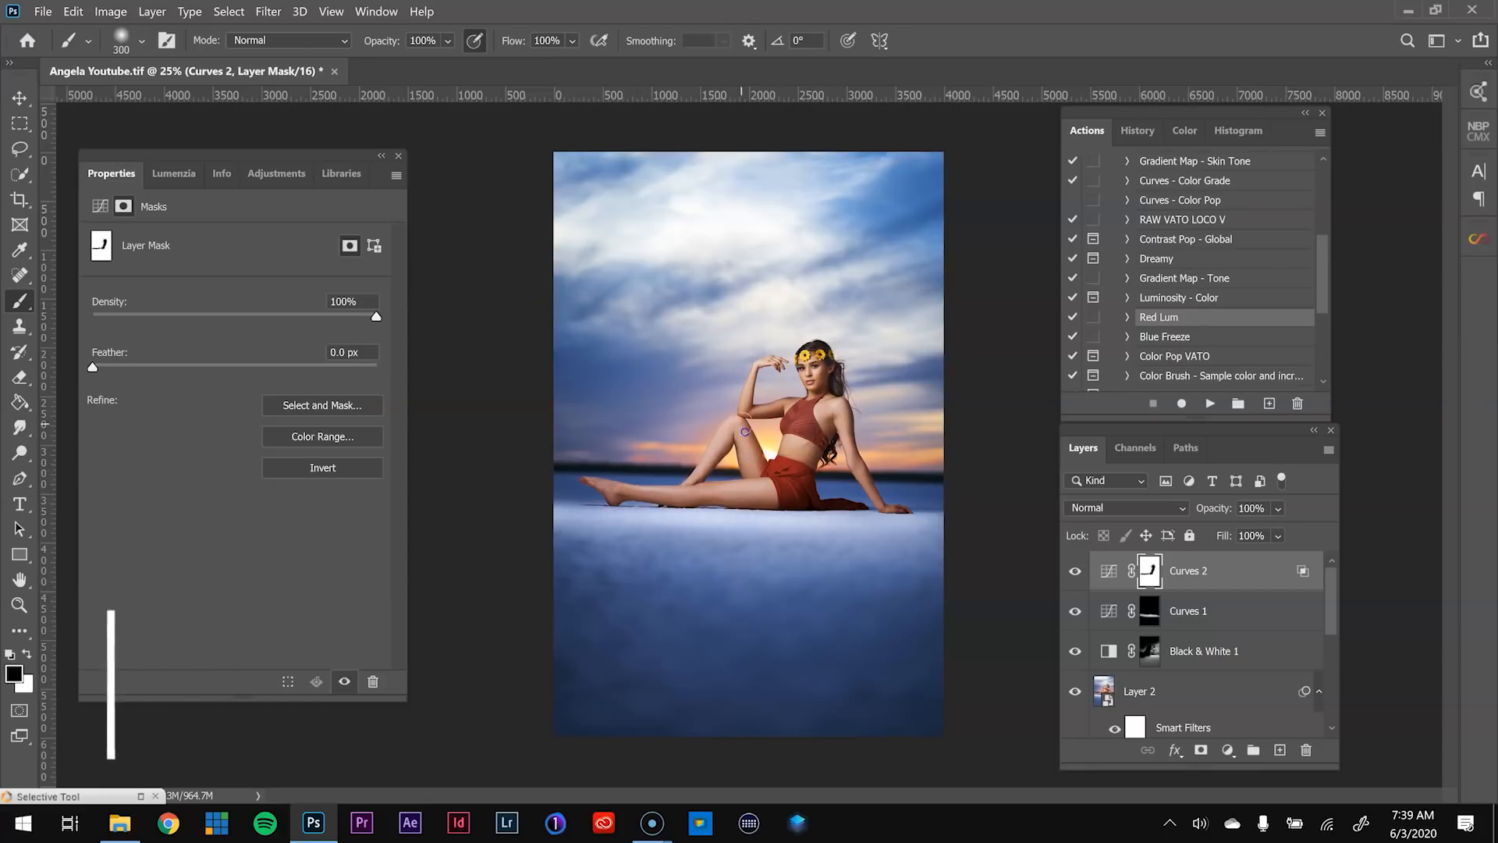
{"action": "key", "text": "bracketright"}
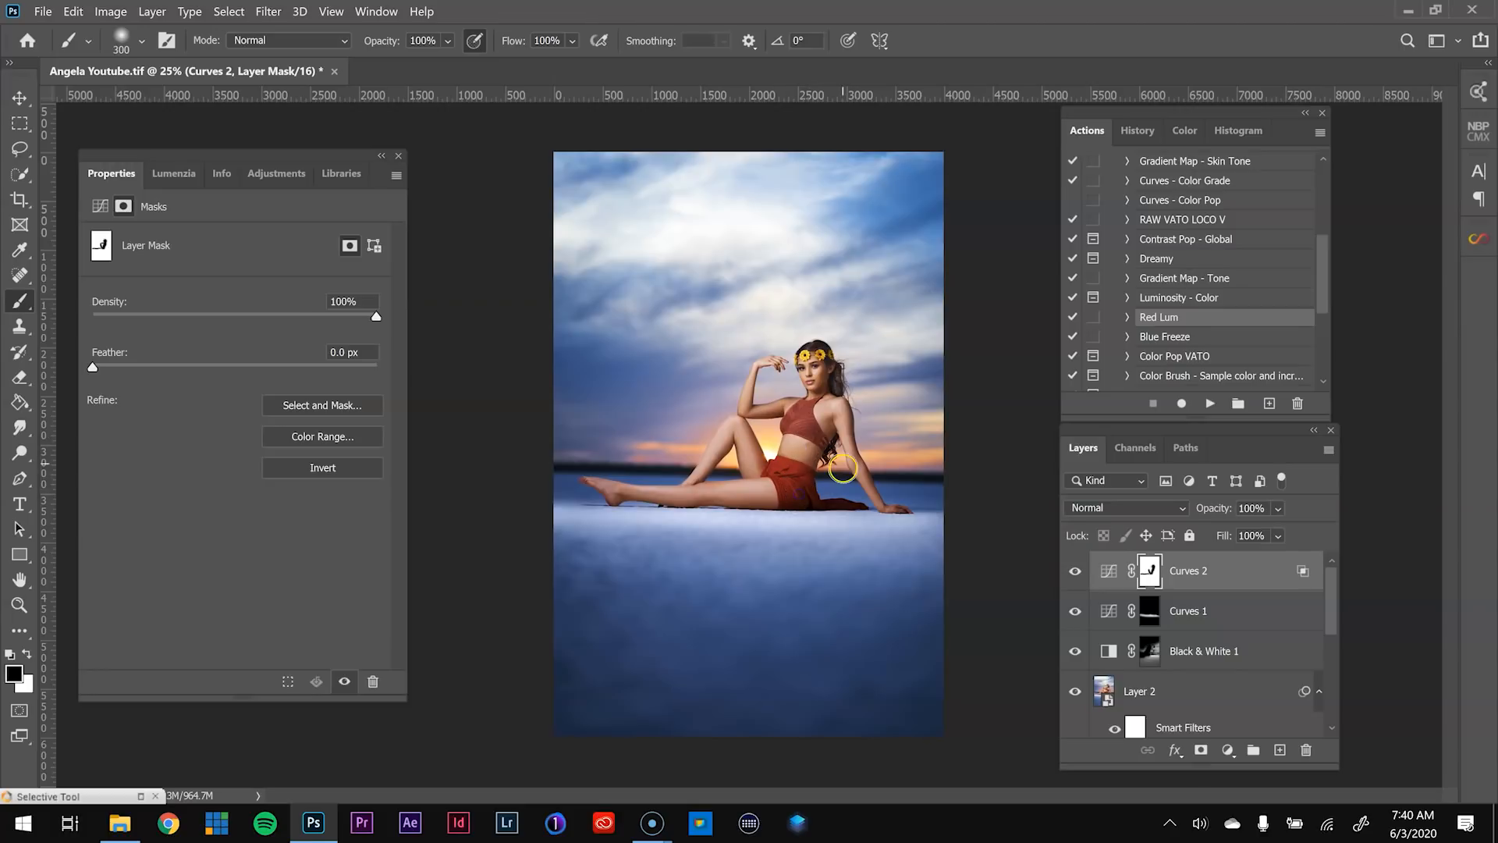
{"action": "key", "text": "bracketleft"}
{"action": "left_click_drag", "start_coordinate": [816, 397], "coordinate": [790, 407]}
- Compare the image with Curves 2 hidden and shown, and set its midtone point to input 129, output 111
{"action": "left_click", "coordinate": [1075, 579]}
{"action": "left_click", "coordinate": [1076, 581]}
{"action": "left_click", "coordinate": [1075, 581]}
{"action": "left_click", "coordinate": [1074, 582]}
{"action": "left_click", "coordinate": [1108, 570]}
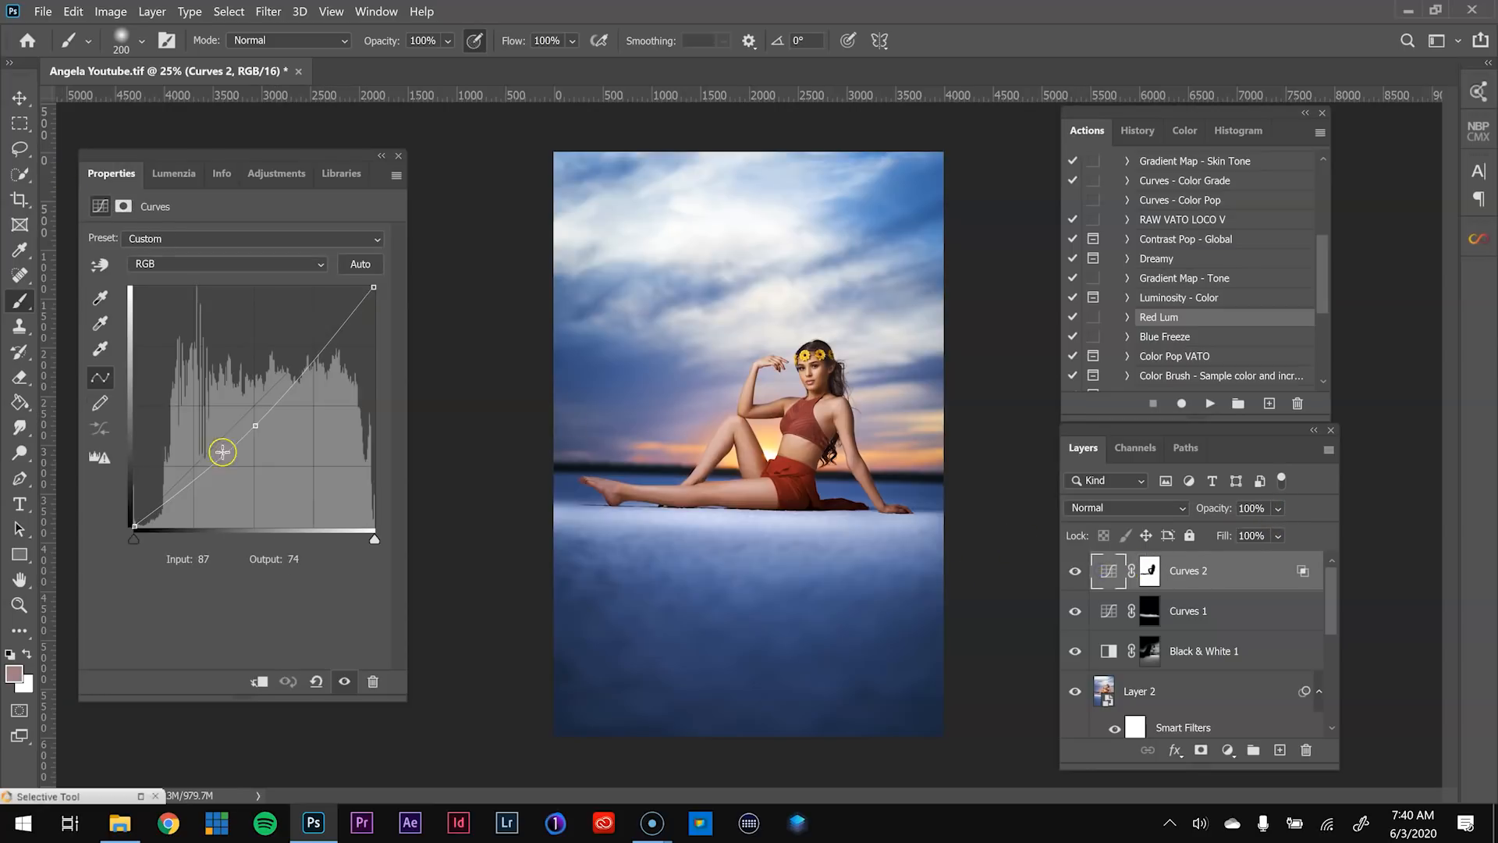
{"action": "left_click", "coordinate": [257, 422]}
{"action": "left_click_drag", "start_coordinate": [258, 418], "coordinate": [259, 418]}
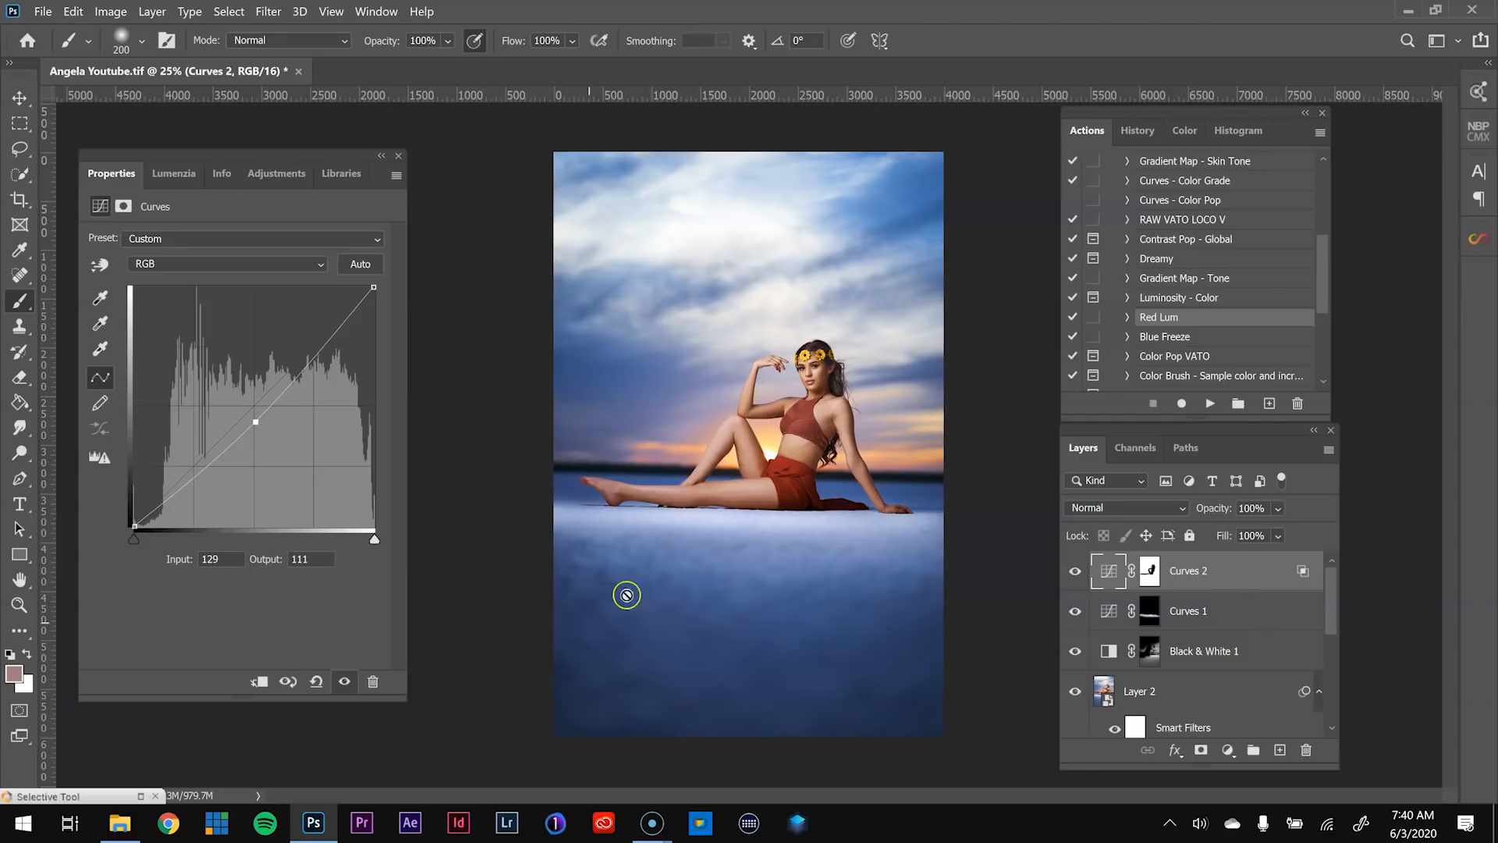
- Preview the Blue channel, restore the full-color view and load the Blue channel as a selection
{"action": "left_click", "coordinate": [1143, 453]}
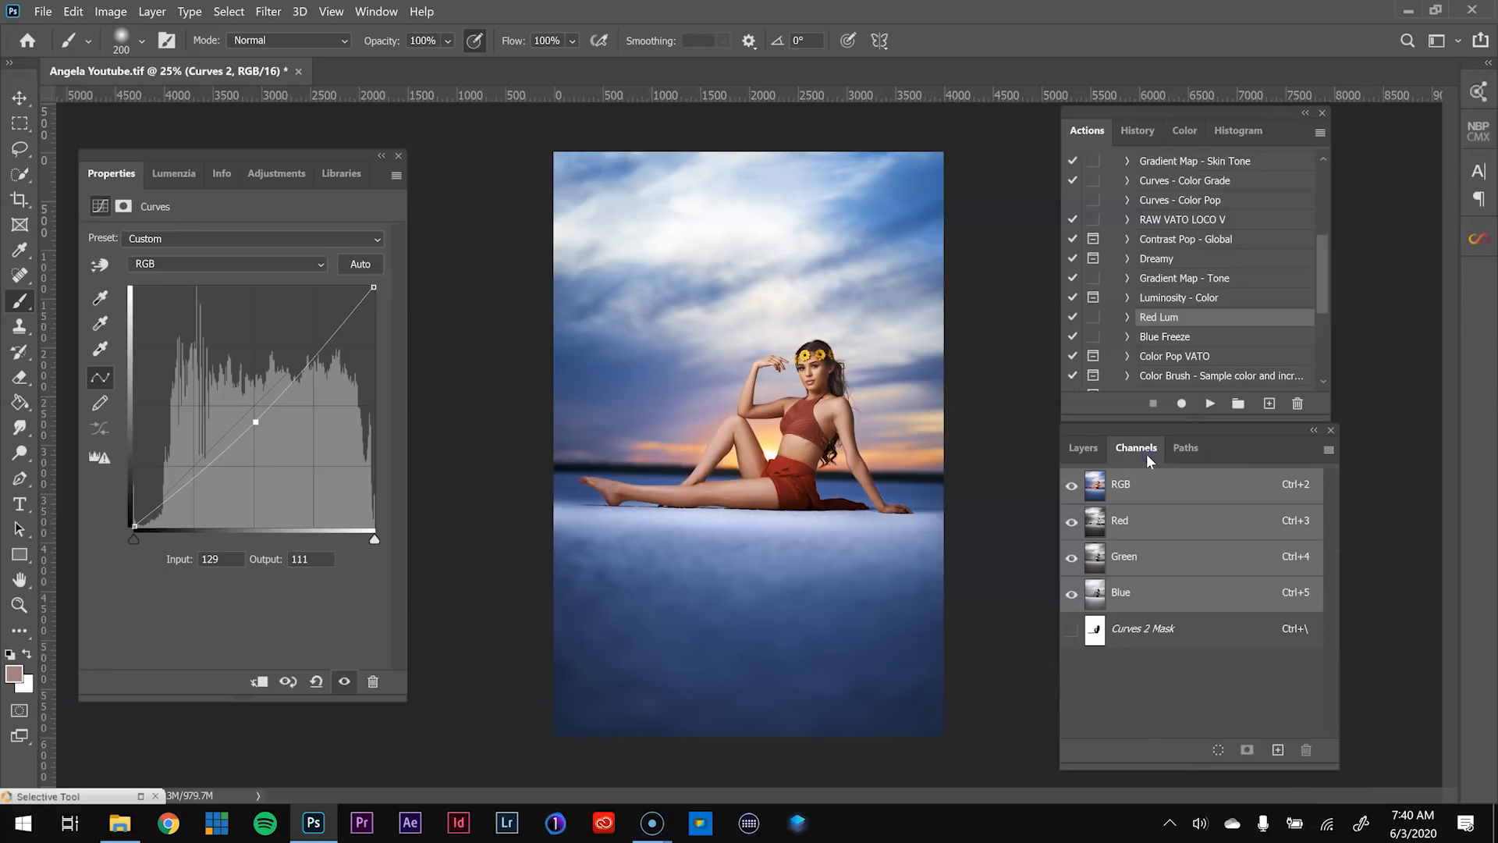
{"action": "left_click", "coordinate": [1095, 599]}
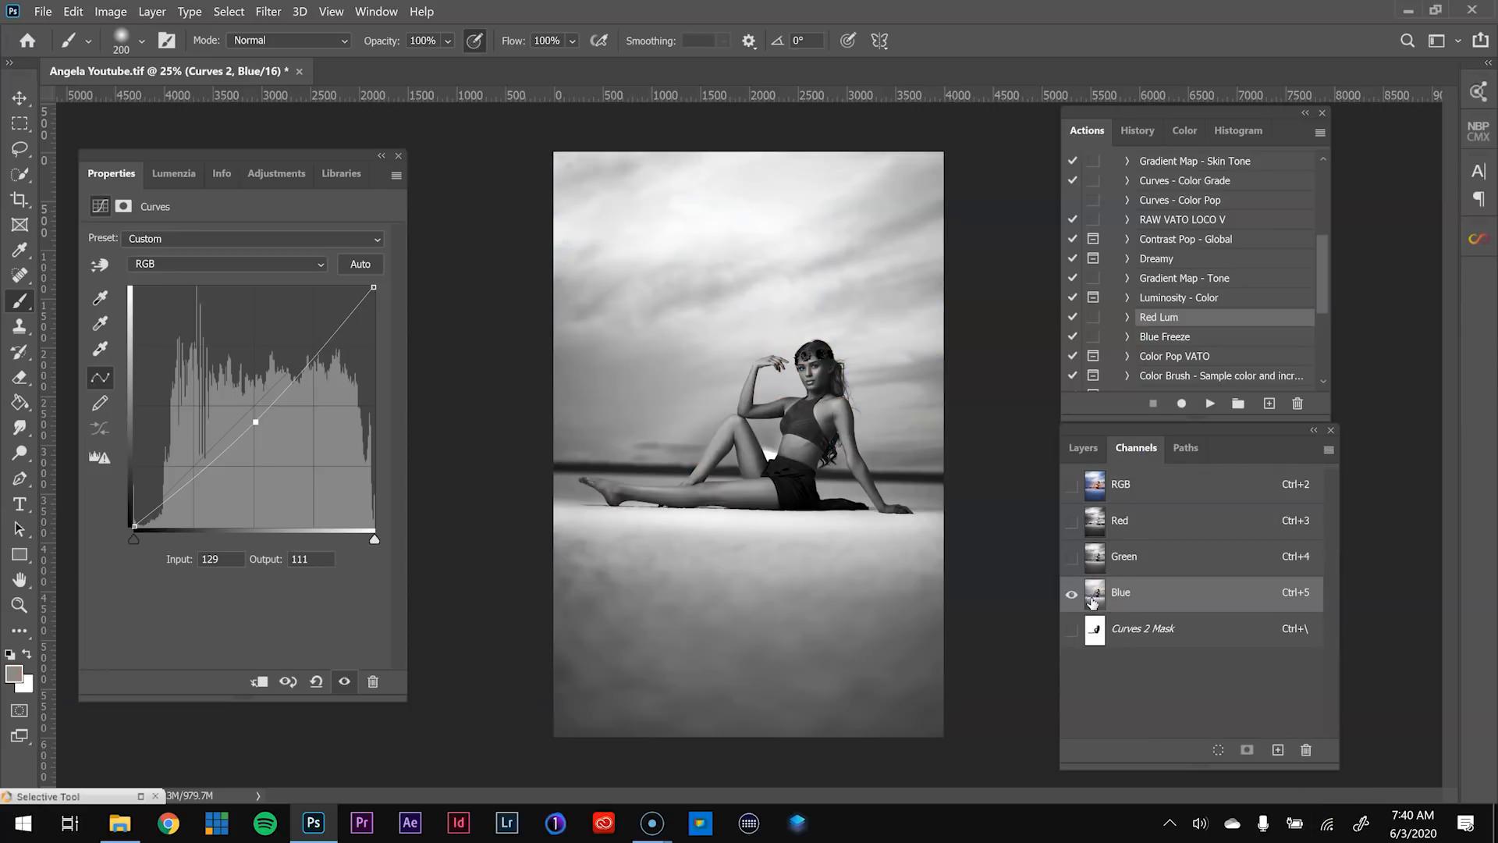
{"action": "left_click", "coordinate": [1071, 485]}
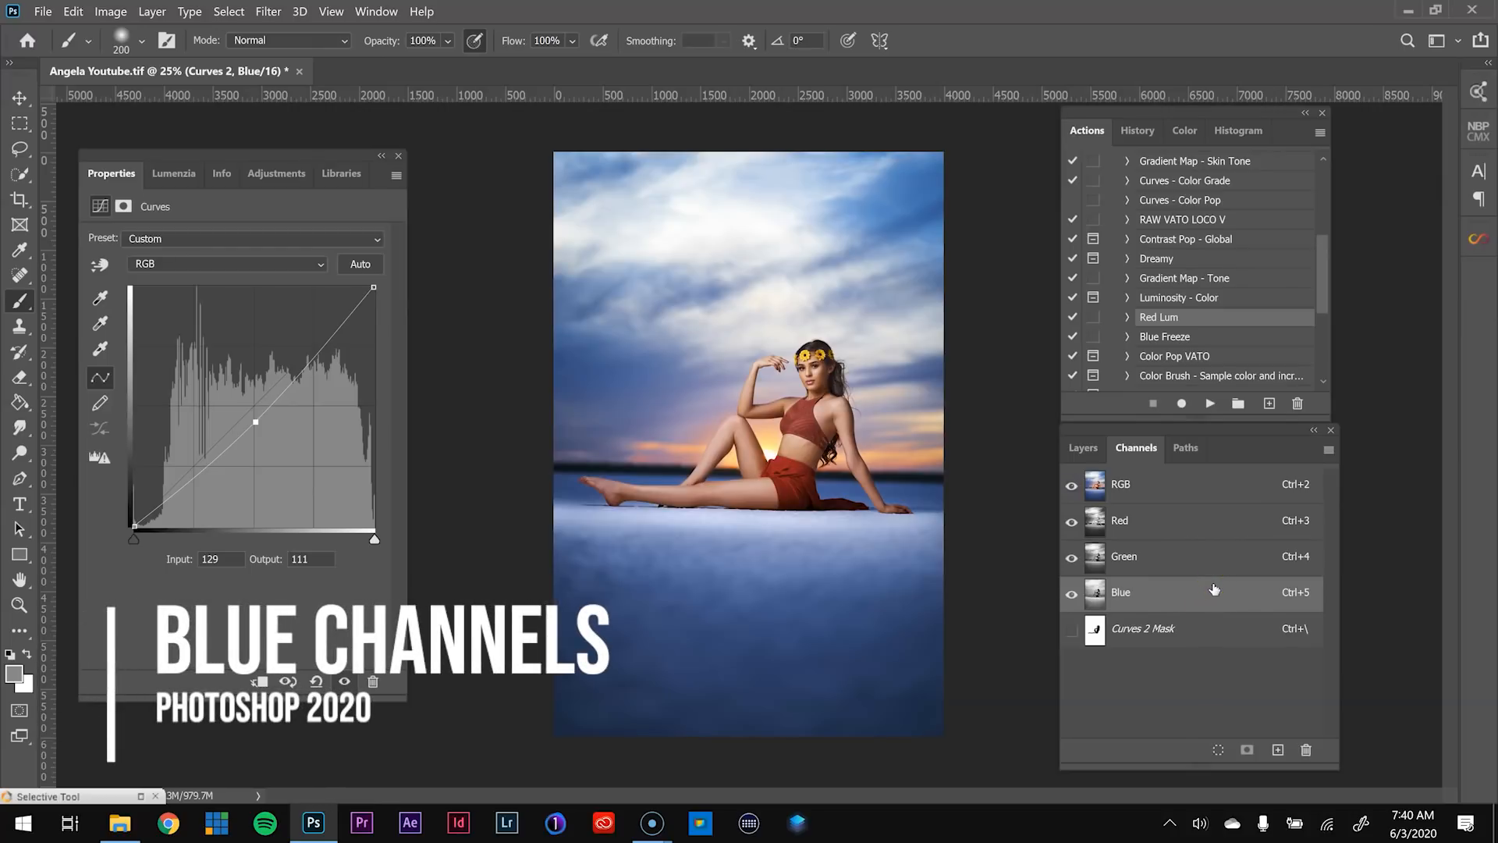
{"action": "left_click", "coordinate": [1101, 599], "text": "ctrl"}
{"action": "left_click", "coordinate": [1084, 448]}
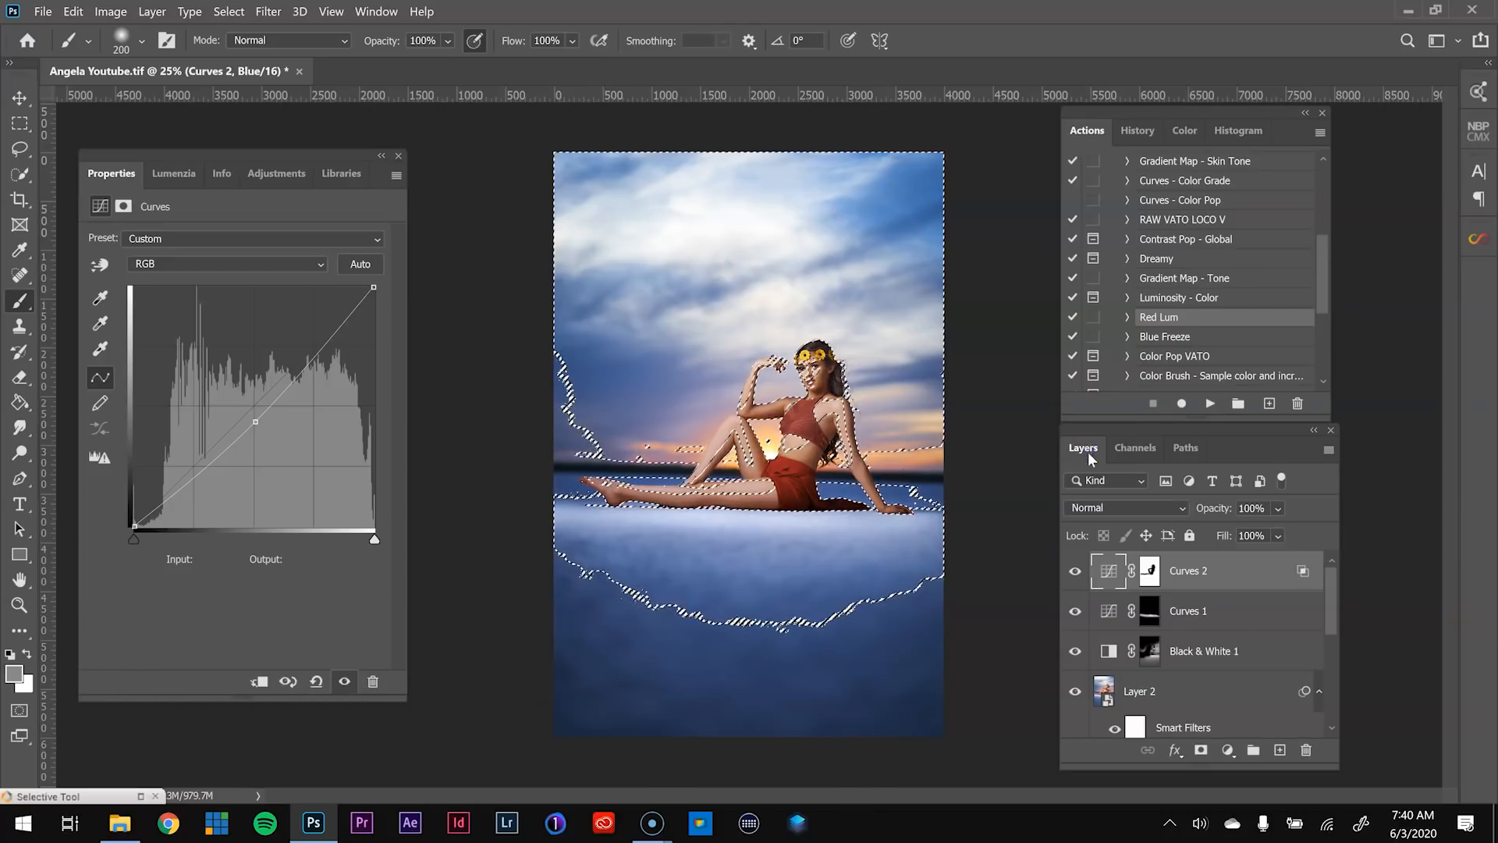
- Add a Black & White adjustment layer masked by the Blue channel selection and set its blend mode to Luminosity
{"action": "left_click", "coordinate": [1228, 749]}
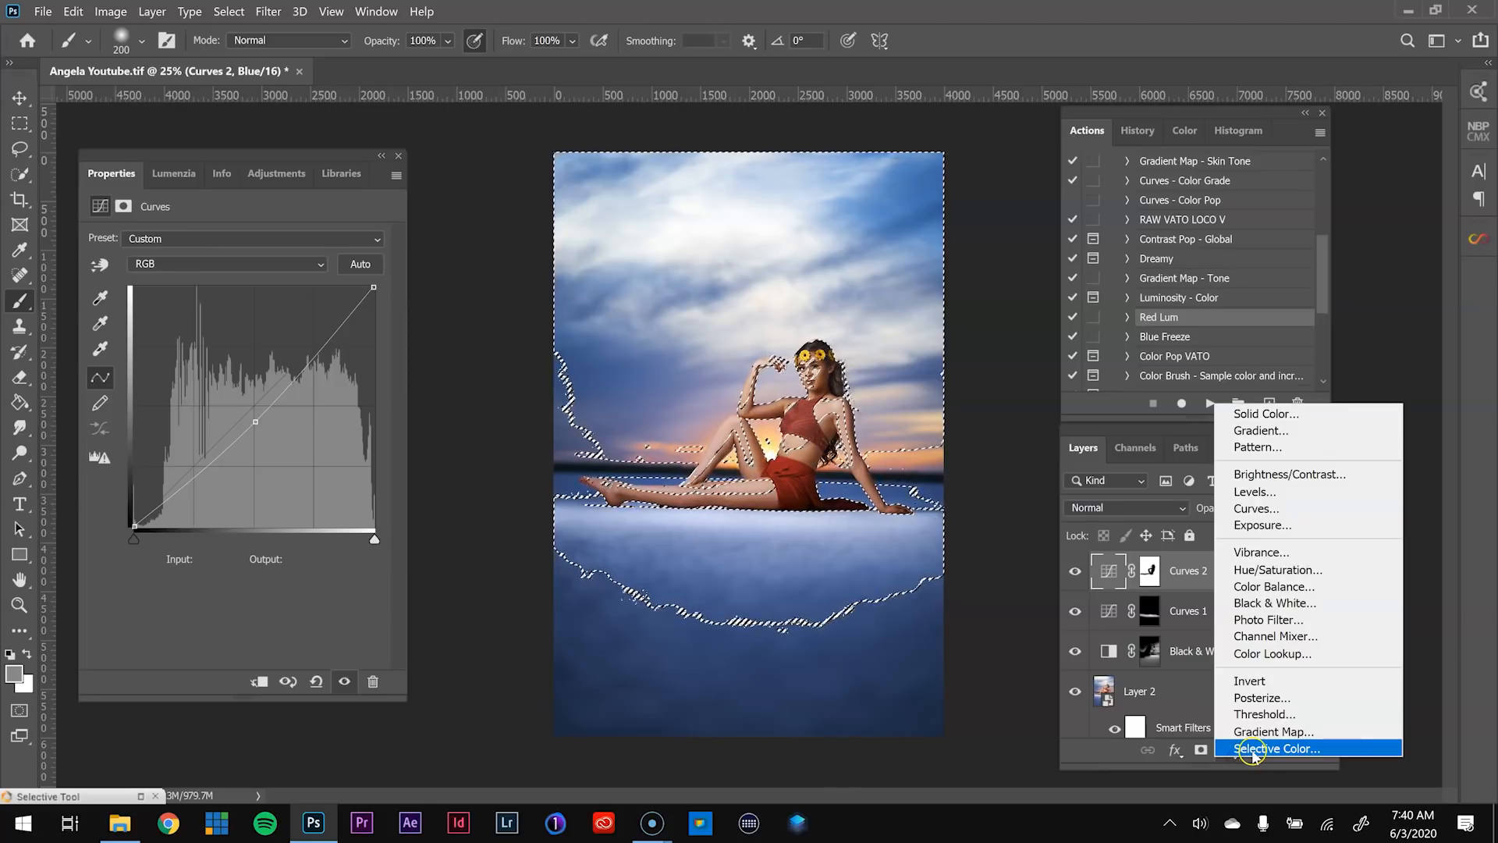
{"action": "left_click", "coordinate": [1280, 603]}
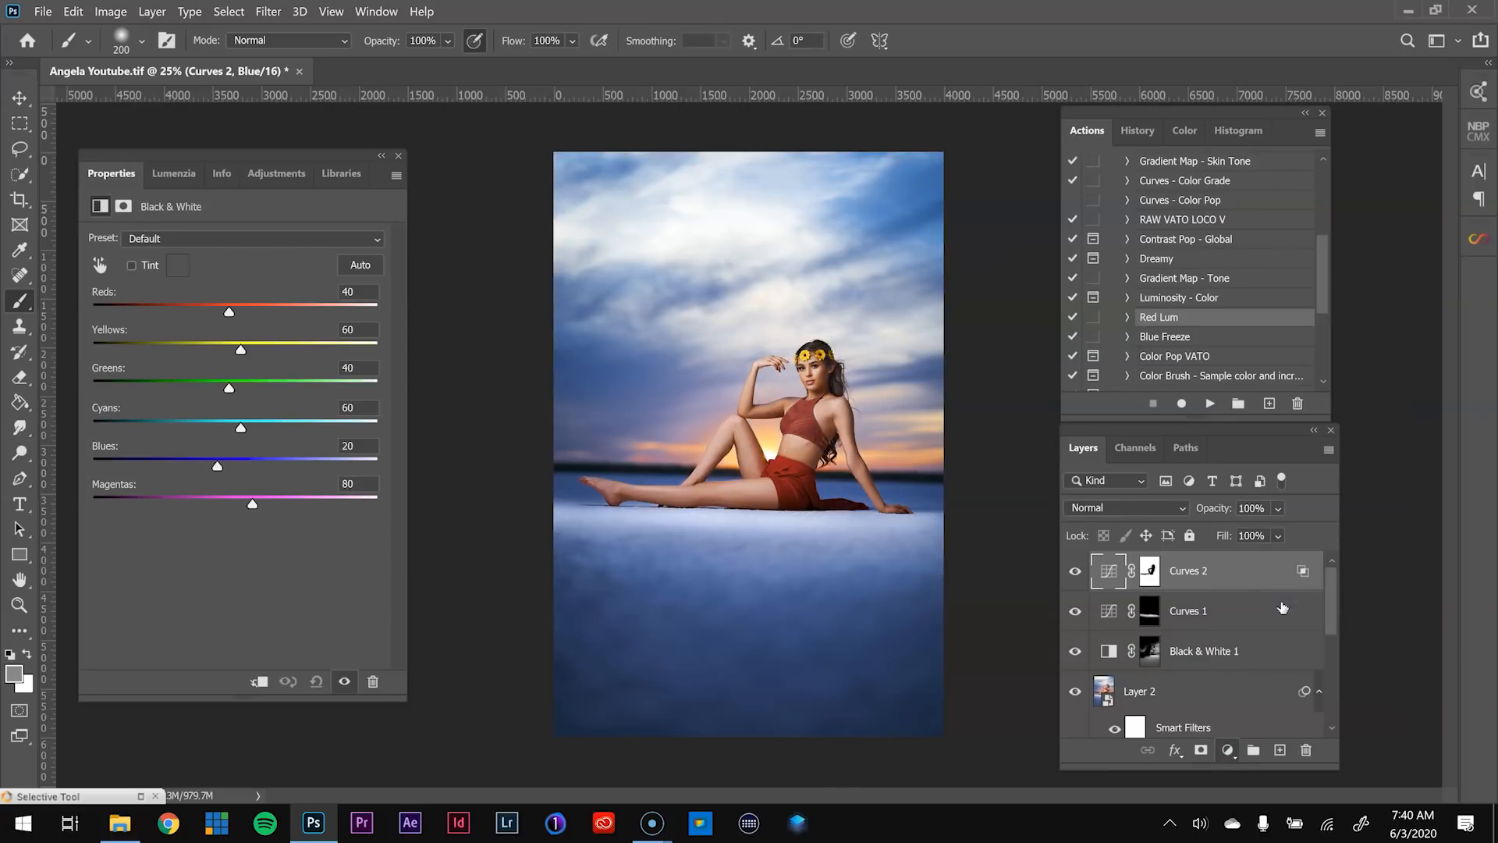
{"action": "left_click", "coordinate": [1170, 515]}
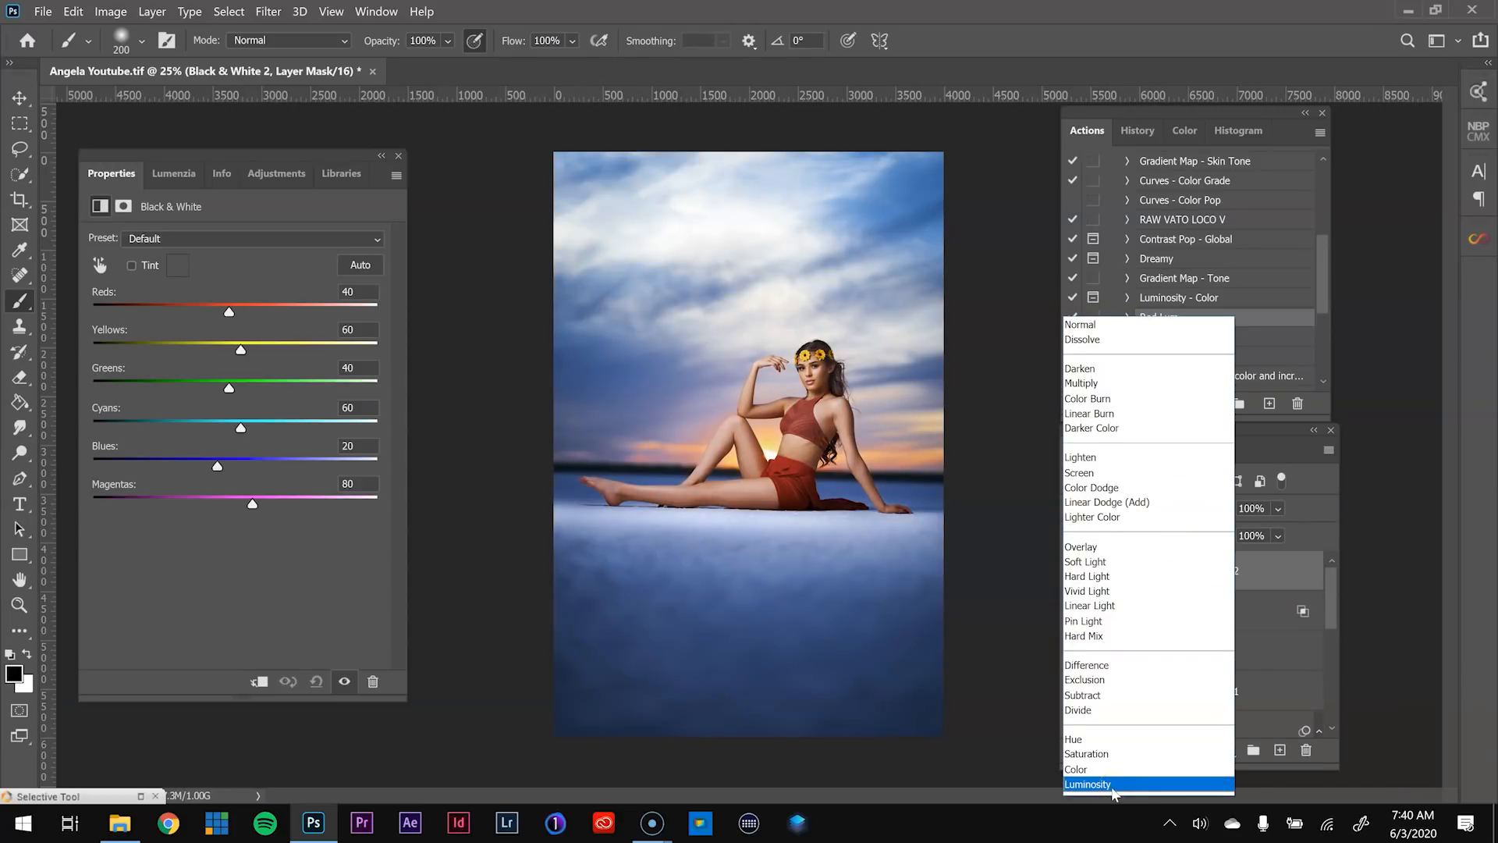
{"action": "left_click", "coordinate": [1113, 784]}
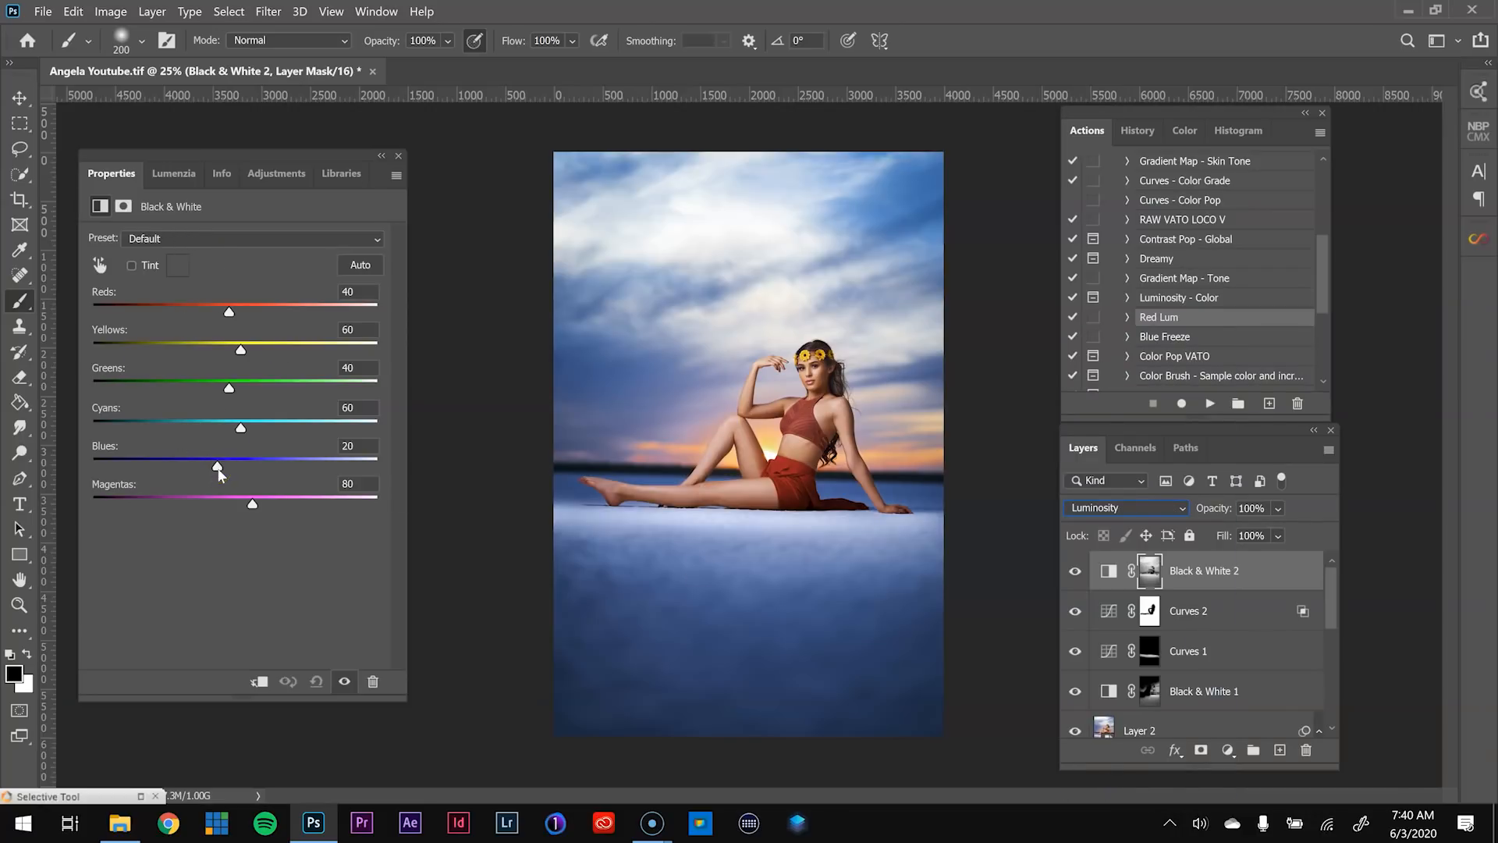
- Set the Black & White layer's Blues to -25 and compare the image with the layer hidden and shown
{"action": "left_click_drag", "start_coordinate": [218, 471], "coordinate": [195, 473]}
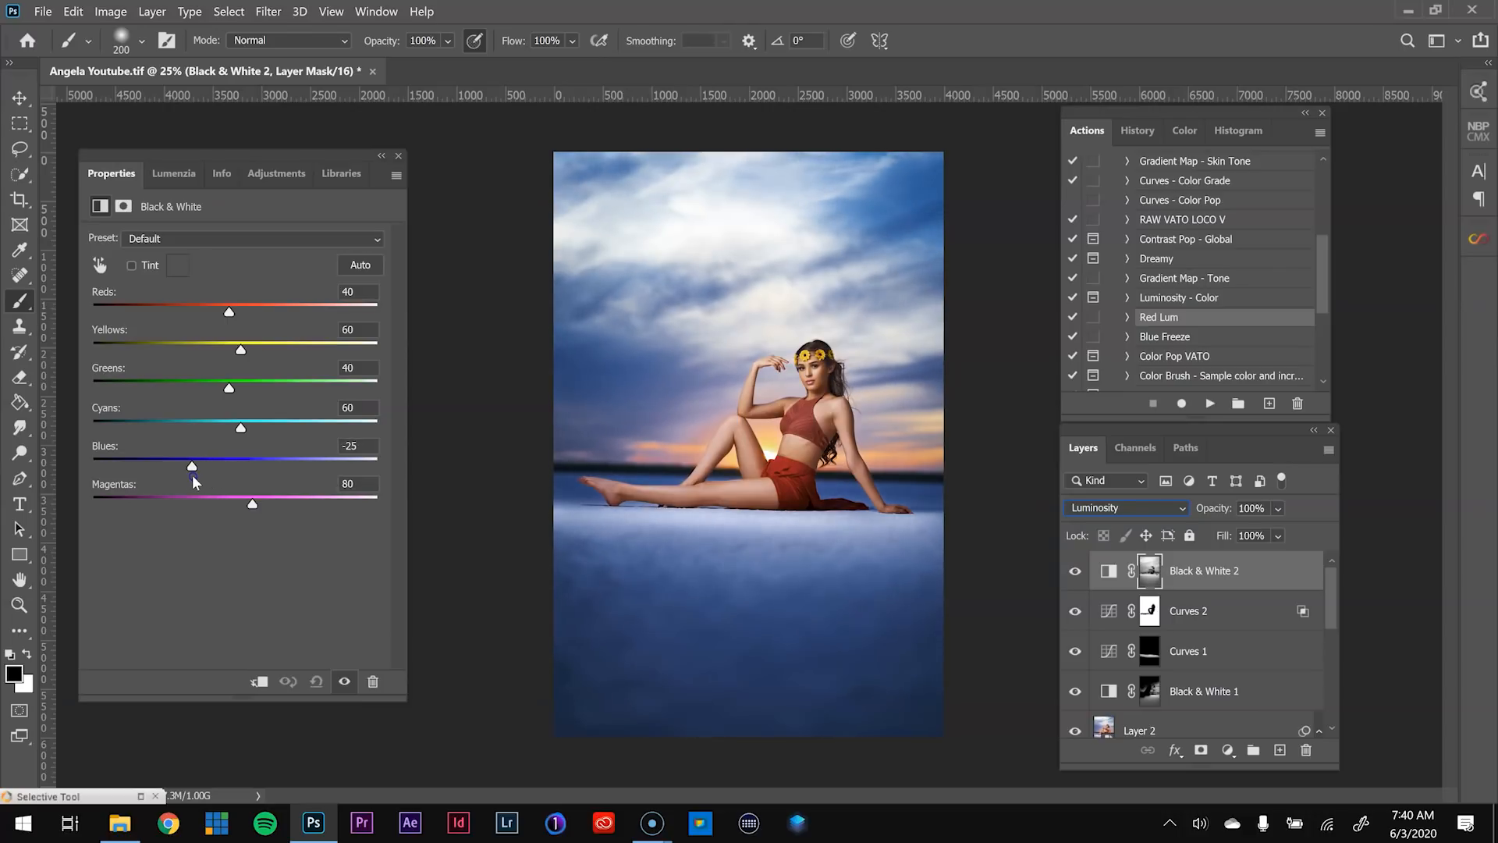
{"action": "left_click", "coordinate": [1076, 572]}
{"action": "left_click", "coordinate": [1076, 572]}
{"action": "left_click", "coordinate": [1076, 573]}
{"action": "left_click", "coordinate": [1077, 574]}
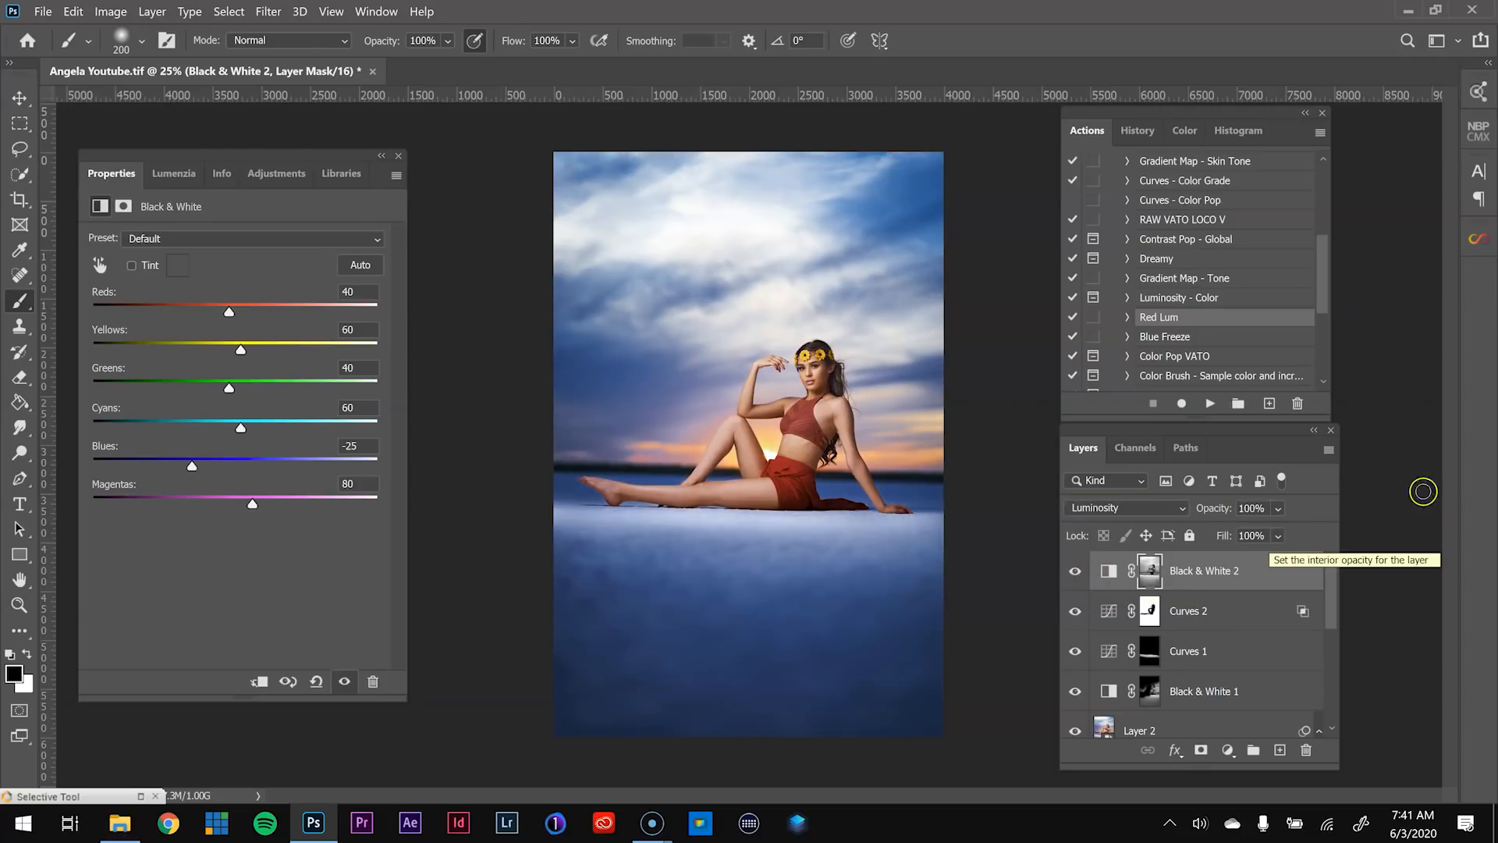
- Reduce the Black & White 2 layer's opacity to 76% and compare the image with the layer hidden and shown
{"action": "left_click", "coordinate": [1279, 536]}
{"action": "left_click_drag", "start_coordinate": [1310, 536], "coordinate": [1315, 537]}
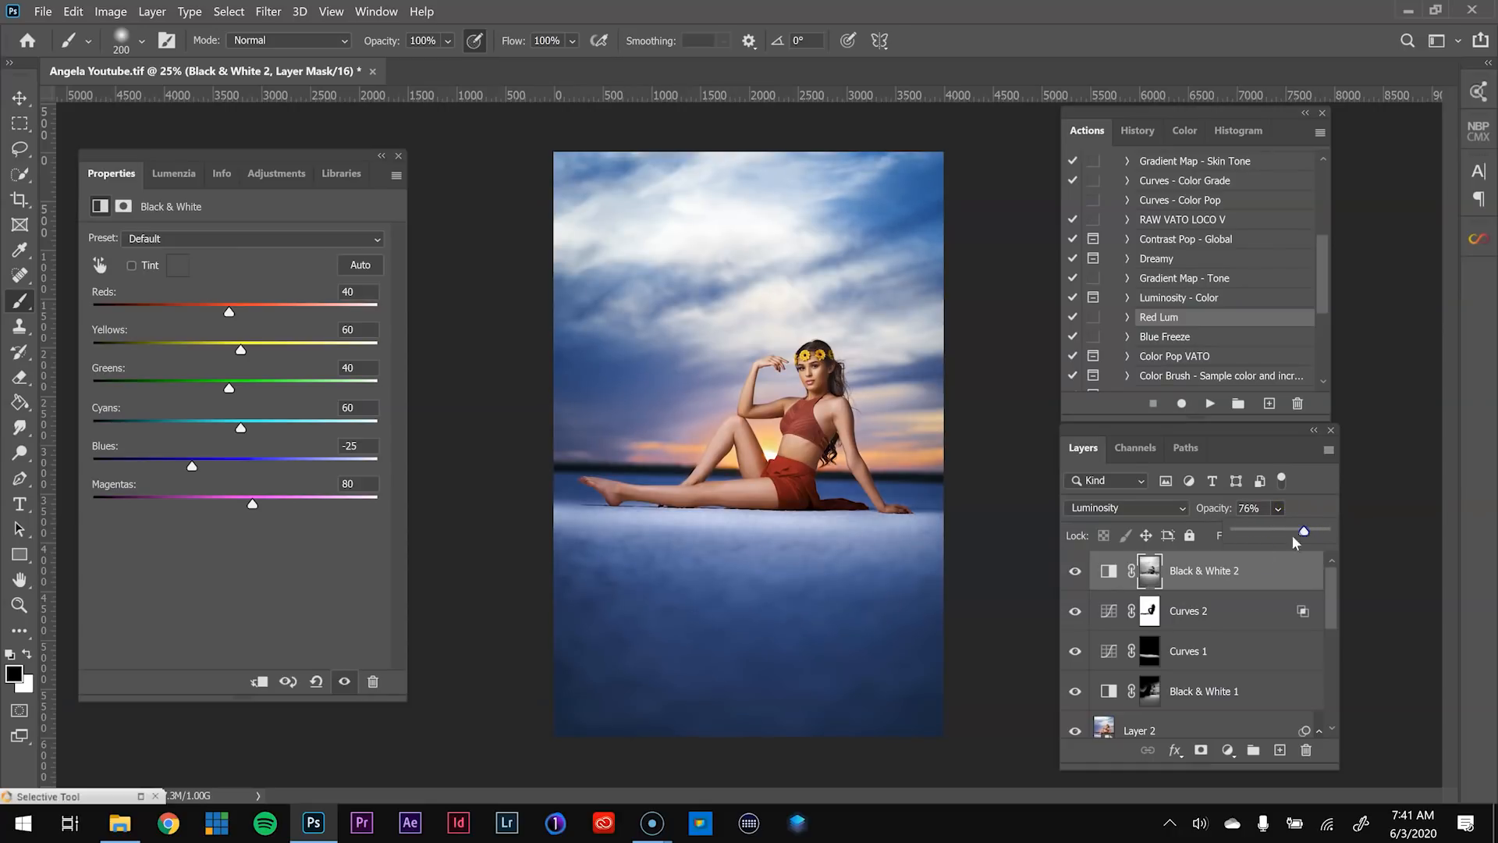
{"action": "left_click", "coordinate": [1076, 572]}
{"action": "left_click", "coordinate": [1075, 572]}
{"action": "left_click", "coordinate": [1076, 572]}
{"action": "left_click", "coordinate": [1075, 572]}
{"action": "left_click", "coordinate": [1075, 572]}
{"action": "left_click", "coordinate": [1075, 572]}
- Group the Black & White 2 and Curves 2 layers and compare the image with the group hidden and shown
{"action": "left_click", "coordinate": [1203, 616], "text": "shift"}
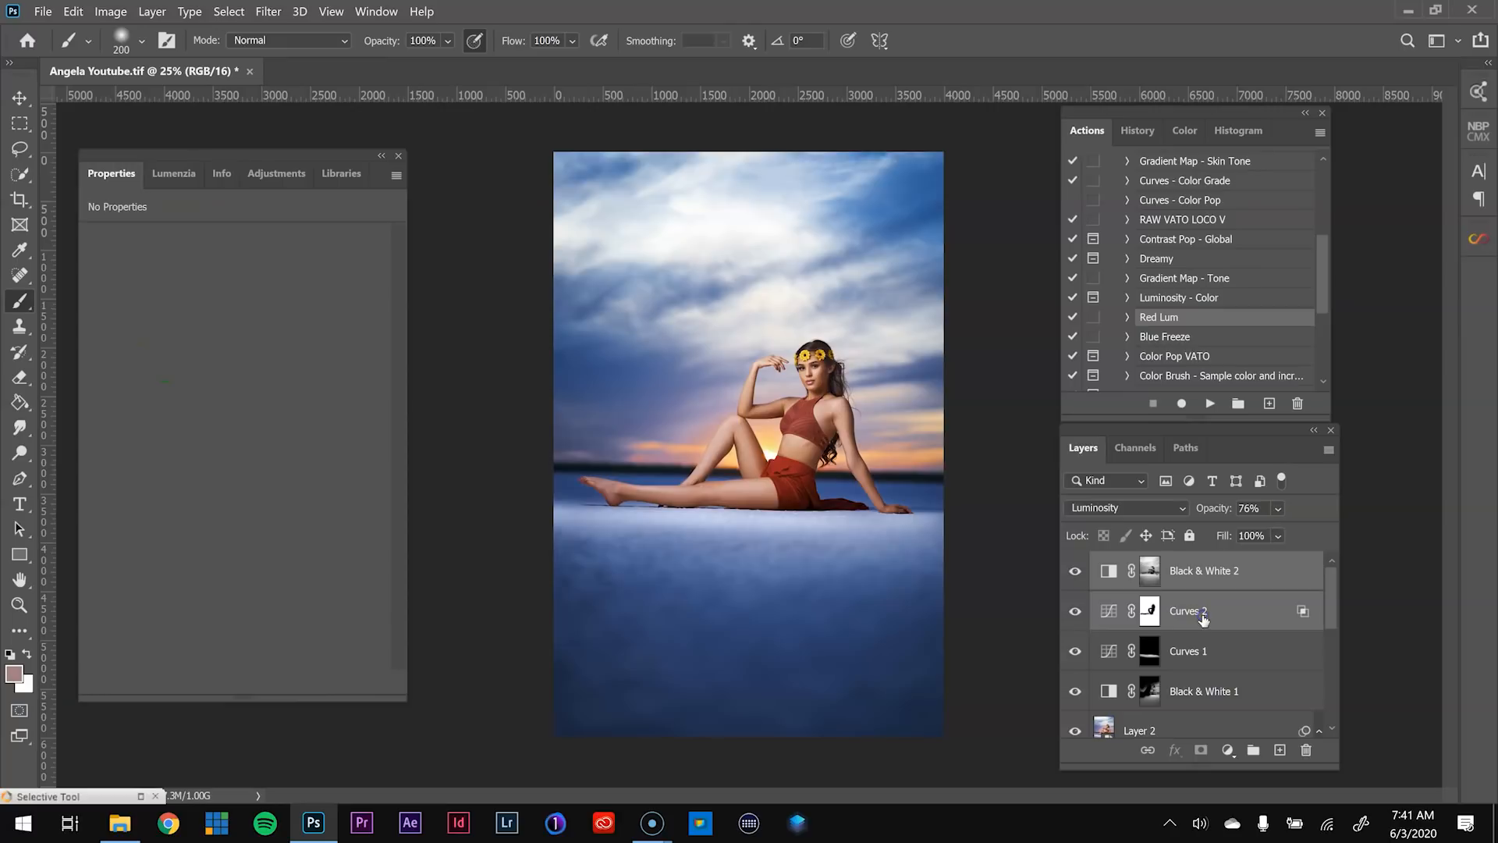
{"action": "key", "text": "ctrl+g"}
{"action": "left_click", "coordinate": [1076, 564]}
{"action": "left_click", "coordinate": [1075, 564]}
{"action": "left_click", "coordinate": [1075, 564]}
{"action": "left_click", "coordinate": [1075, 564]}
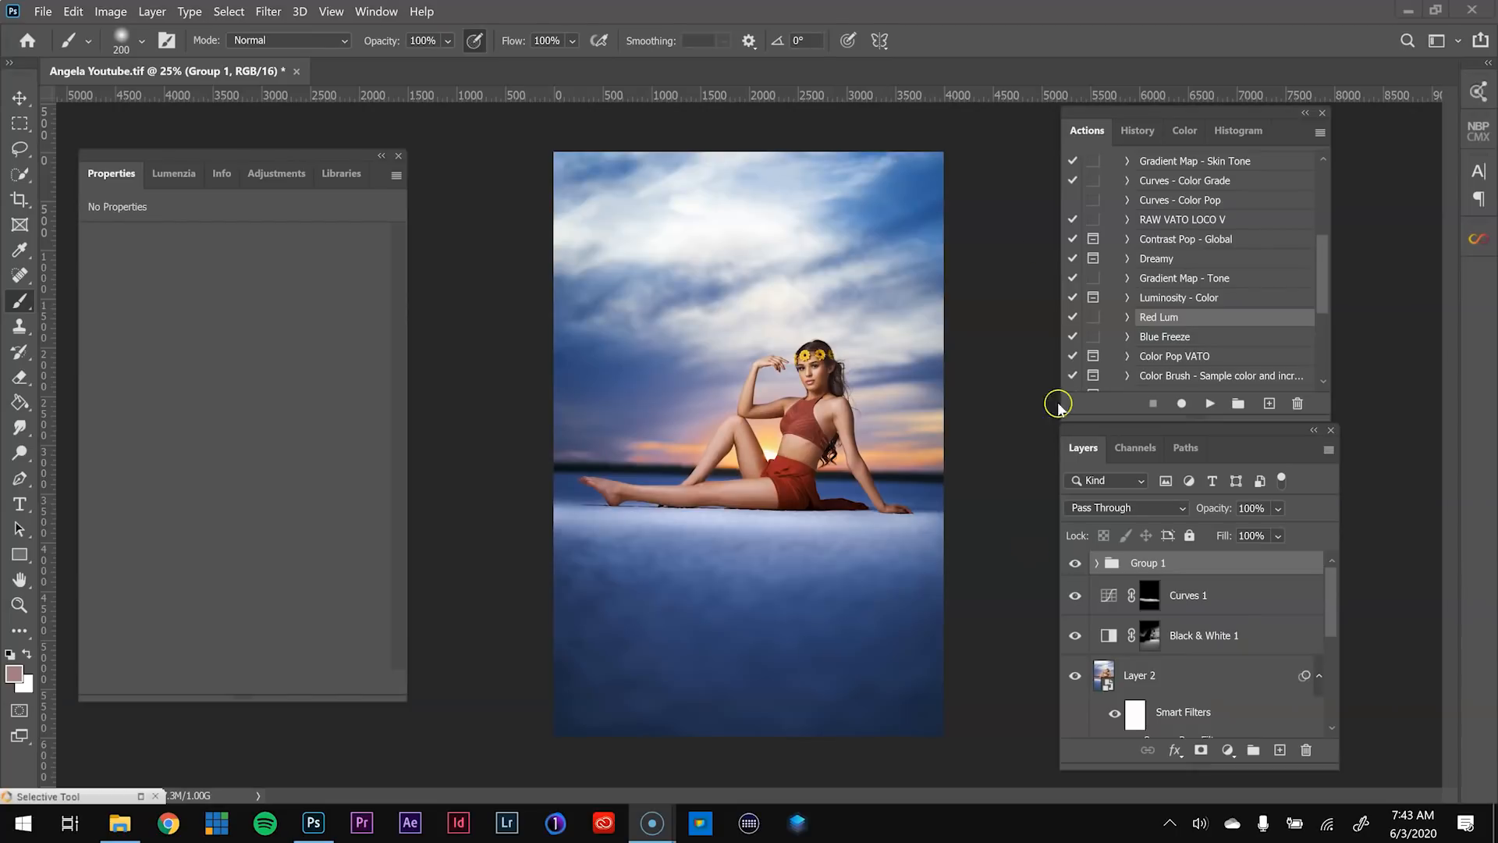
- Add a Curves adjustment layer above Group 1, set its white point input to 232, and compare the image without and with it
{"action": "left_click", "coordinate": [1229, 749]}
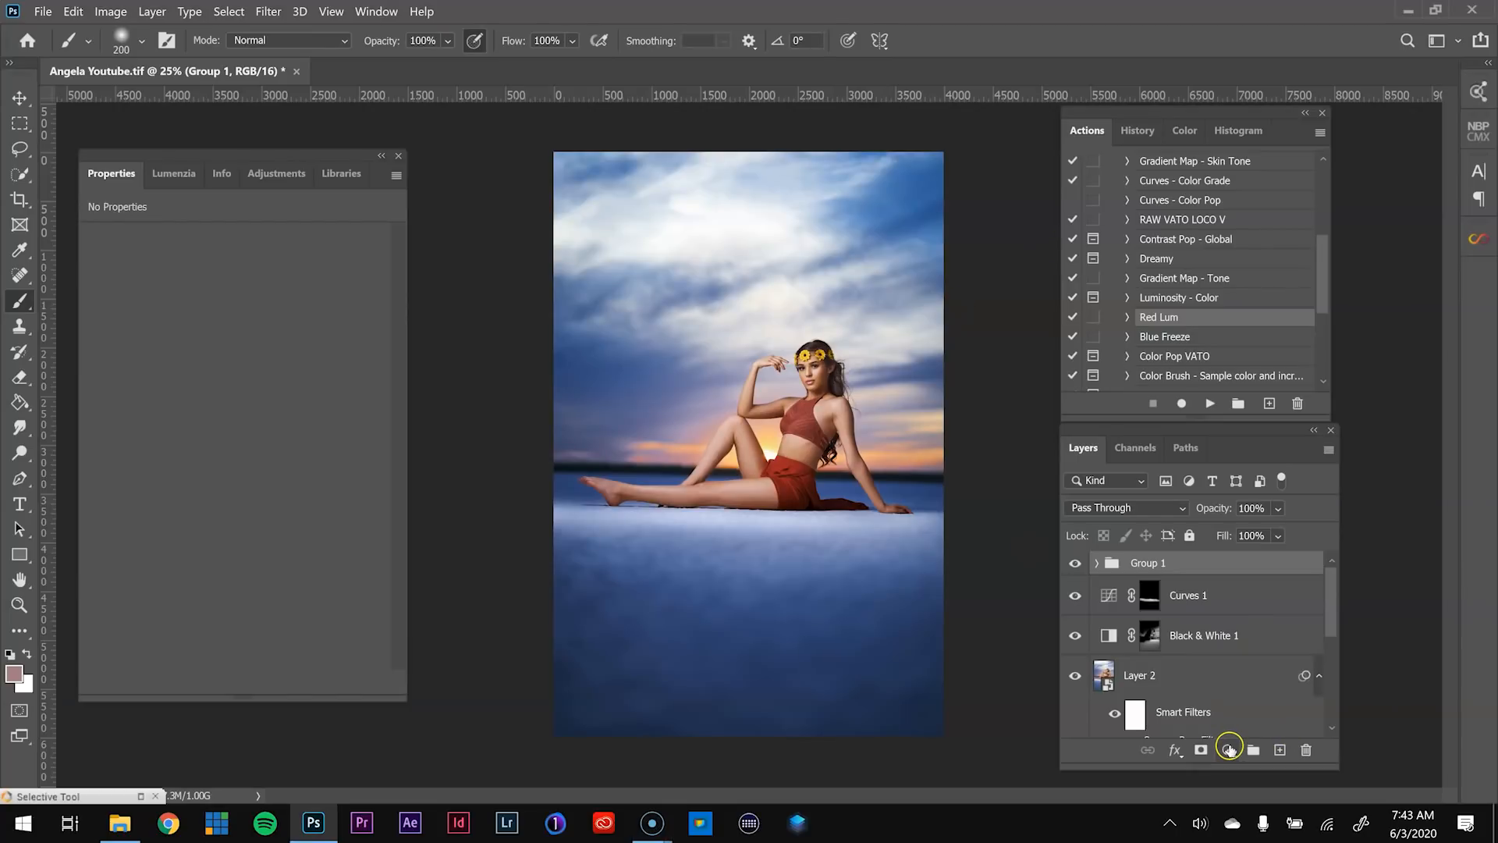
{"action": "left_click", "coordinate": [1229, 749]}
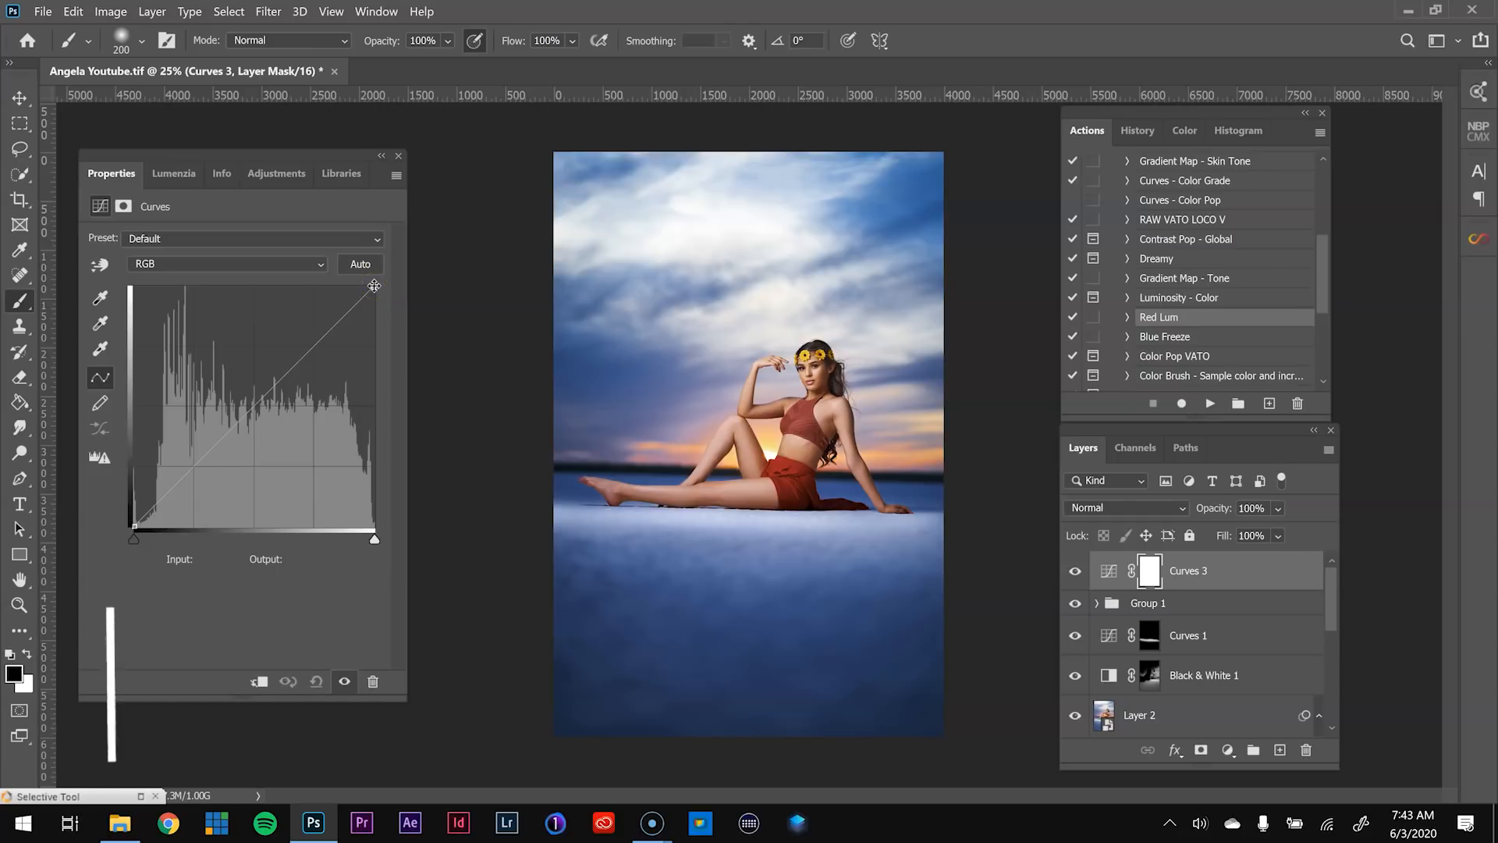
{"action": "mouse_move", "coordinate": [374, 286]}
{"action": "left_mouse_down"}
{"action": "mouse_move", "coordinate": [339, 278]}
{"action": "mouse_move", "coordinate": [382, 274]}
{"action": "mouse_move", "coordinate": [340, 271]}
{"action": "mouse_move", "coordinate": [383, 275]}
{"action": "left_mouse_up"}
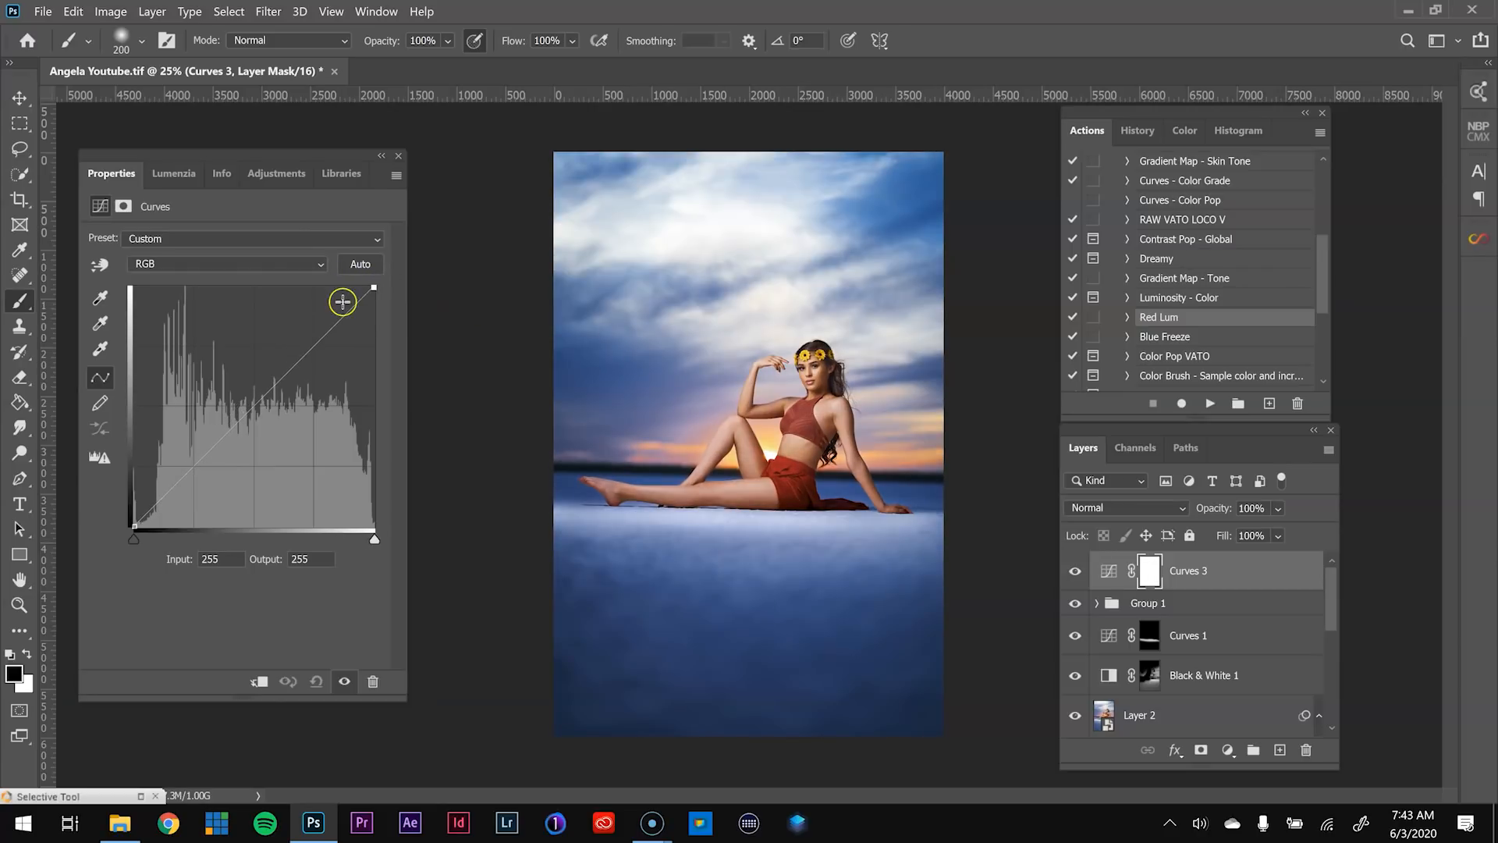
{"action": "left_click_drag", "start_coordinate": [369, 288], "coordinate": [353, 288]}
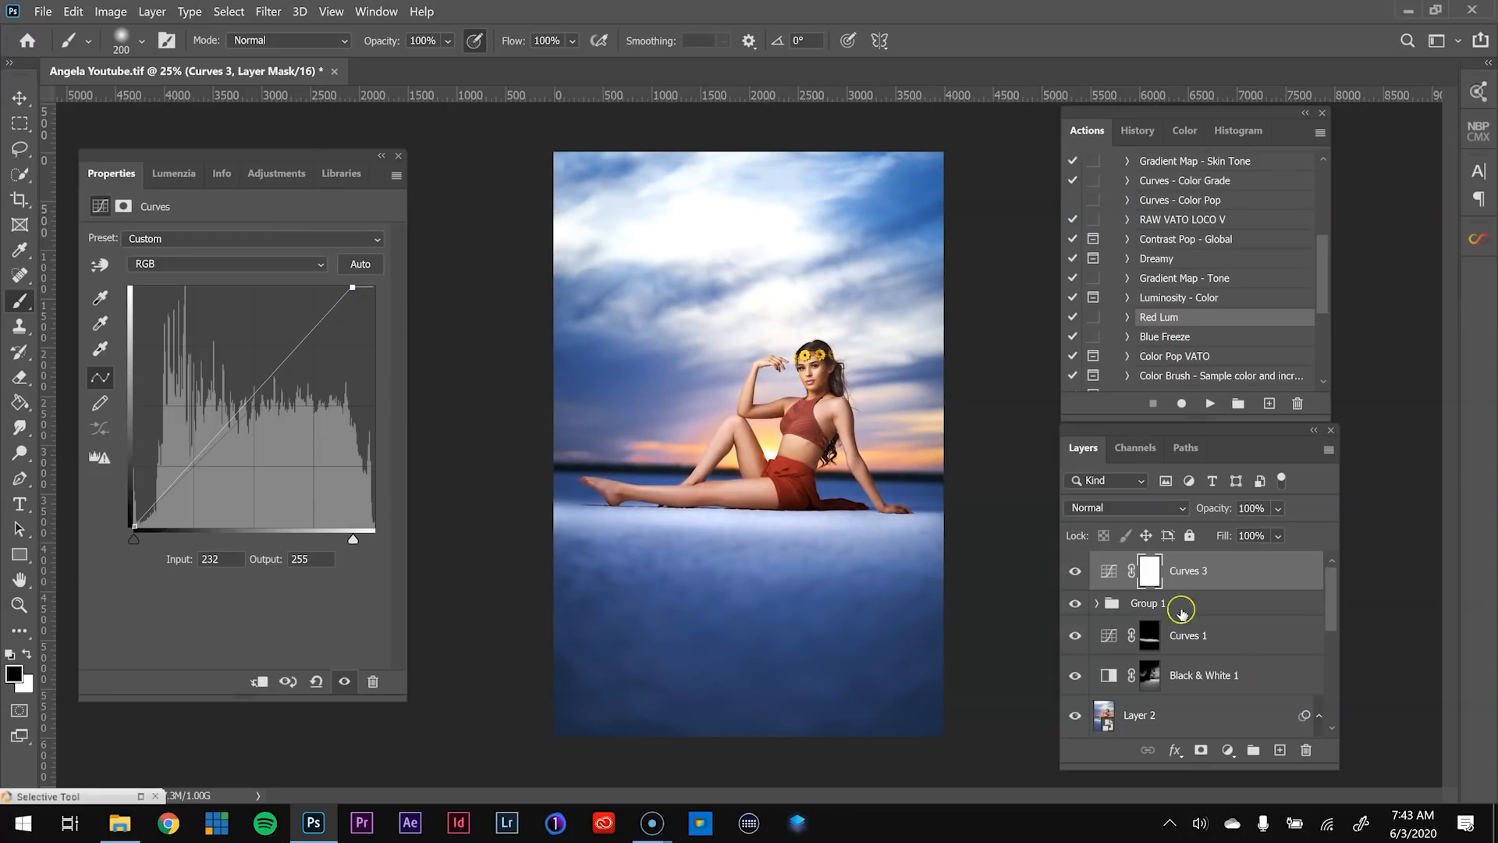
{"action": "left_click", "coordinate": [1075, 570]}
{"action": "left_click", "coordinate": [1075, 570]}
- Split the Curves 3 layer's Blend If shadow slider for the underlying layer to 82 / 255 and compare the image without and with the layer
{"action": "double_click", "coordinate": [1260, 569]}
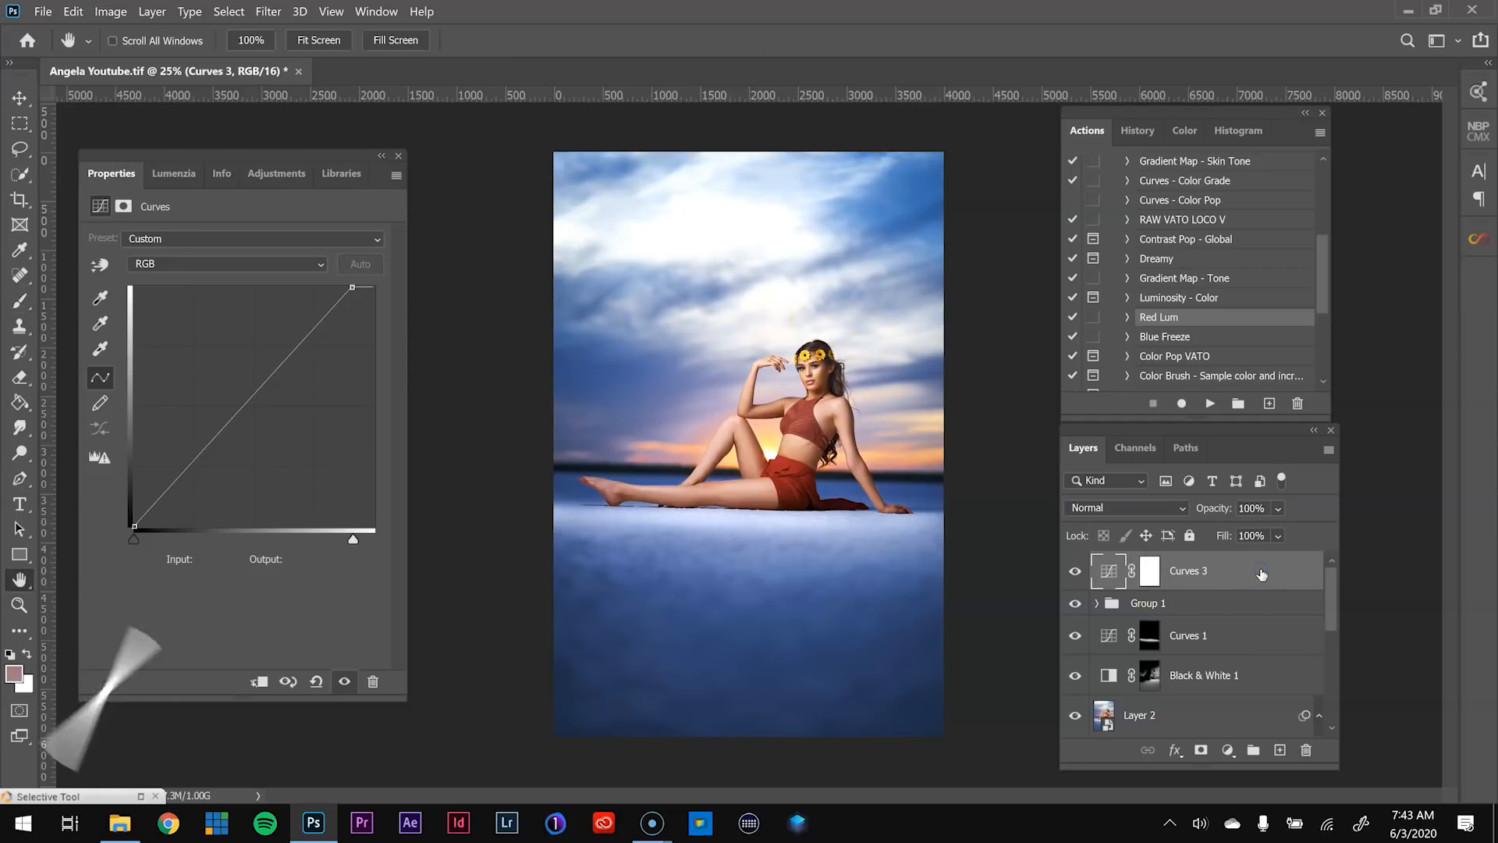
{"action": "left_click_drag", "start_coordinate": [336, 566], "coordinate": [369, 572]}
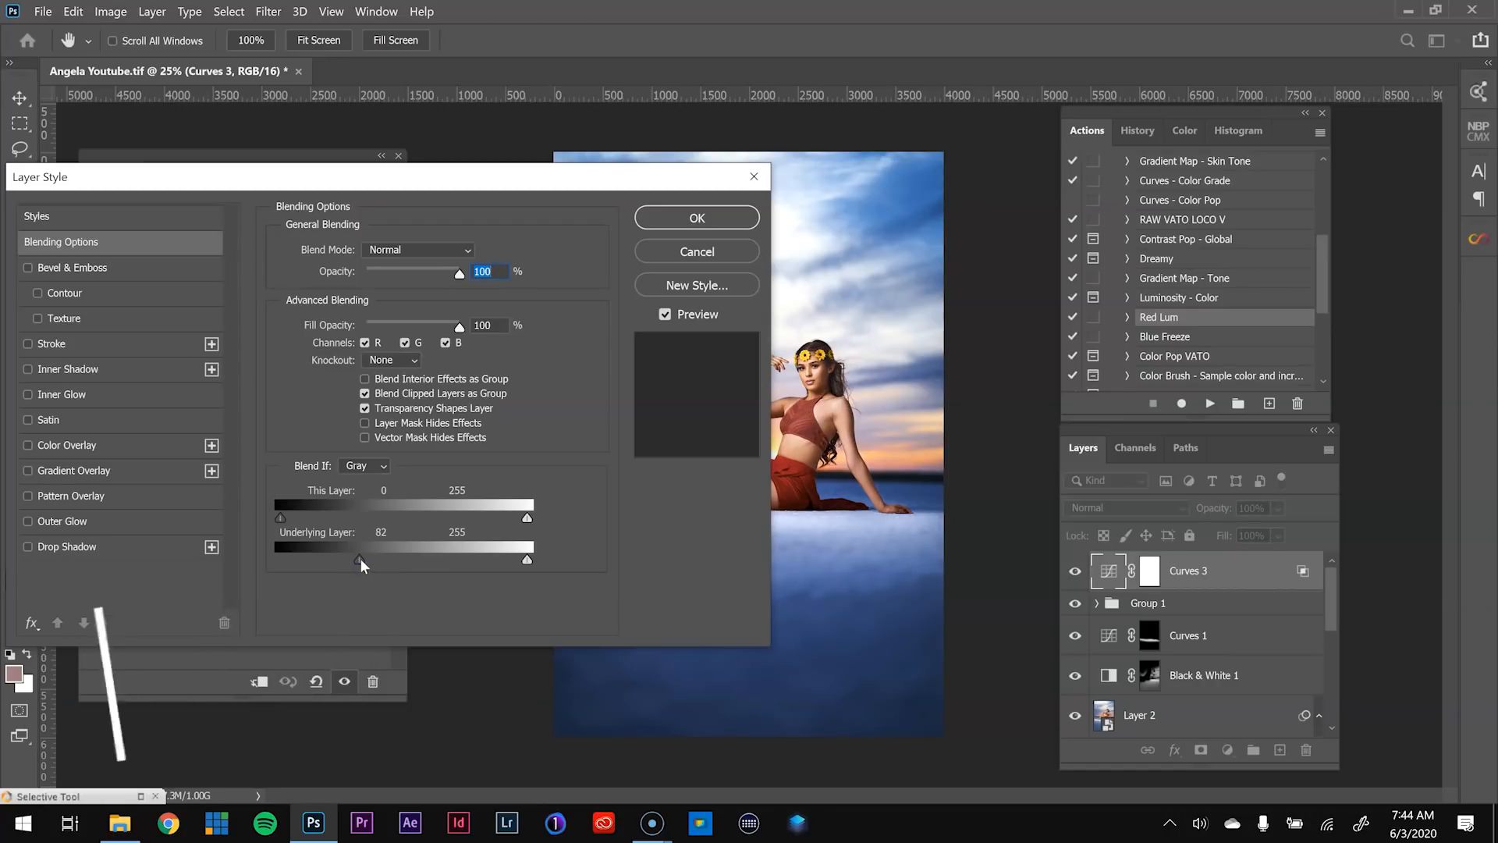
{"action": "key", "text": "alt"}
{"action": "left_click_drag", "start_coordinate": [359, 558], "coordinate": [528, 559]}
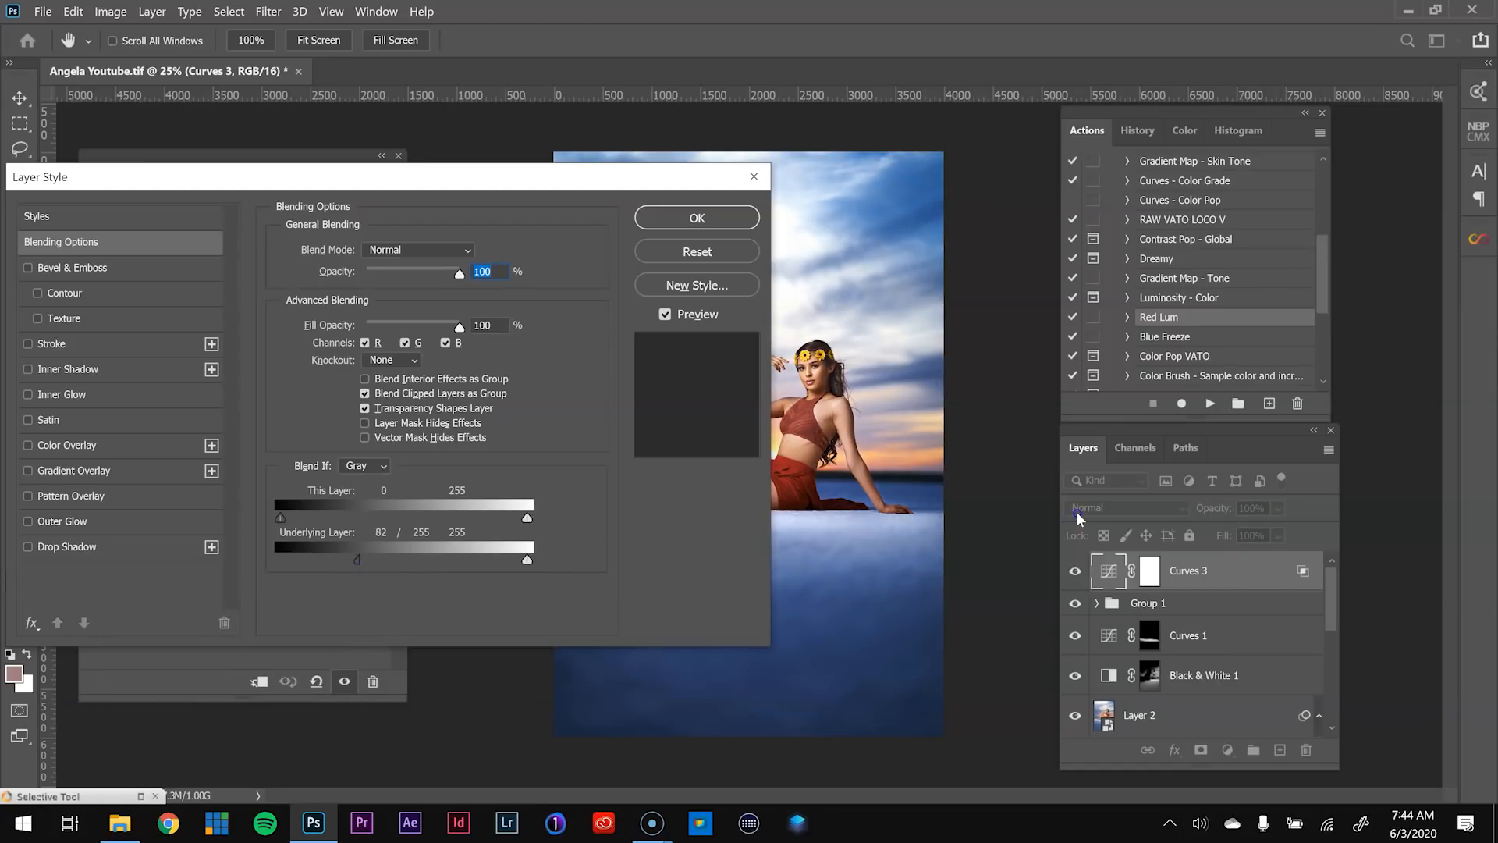
{"action": "left_click", "coordinate": [719, 222]}
{"action": "left_click", "coordinate": [1076, 572]}
{"action": "left_click", "coordinate": [1075, 572]}
{"action": "left_click", "coordinate": [1075, 572]}
{"action": "left_click", "coordinate": [1075, 572]}
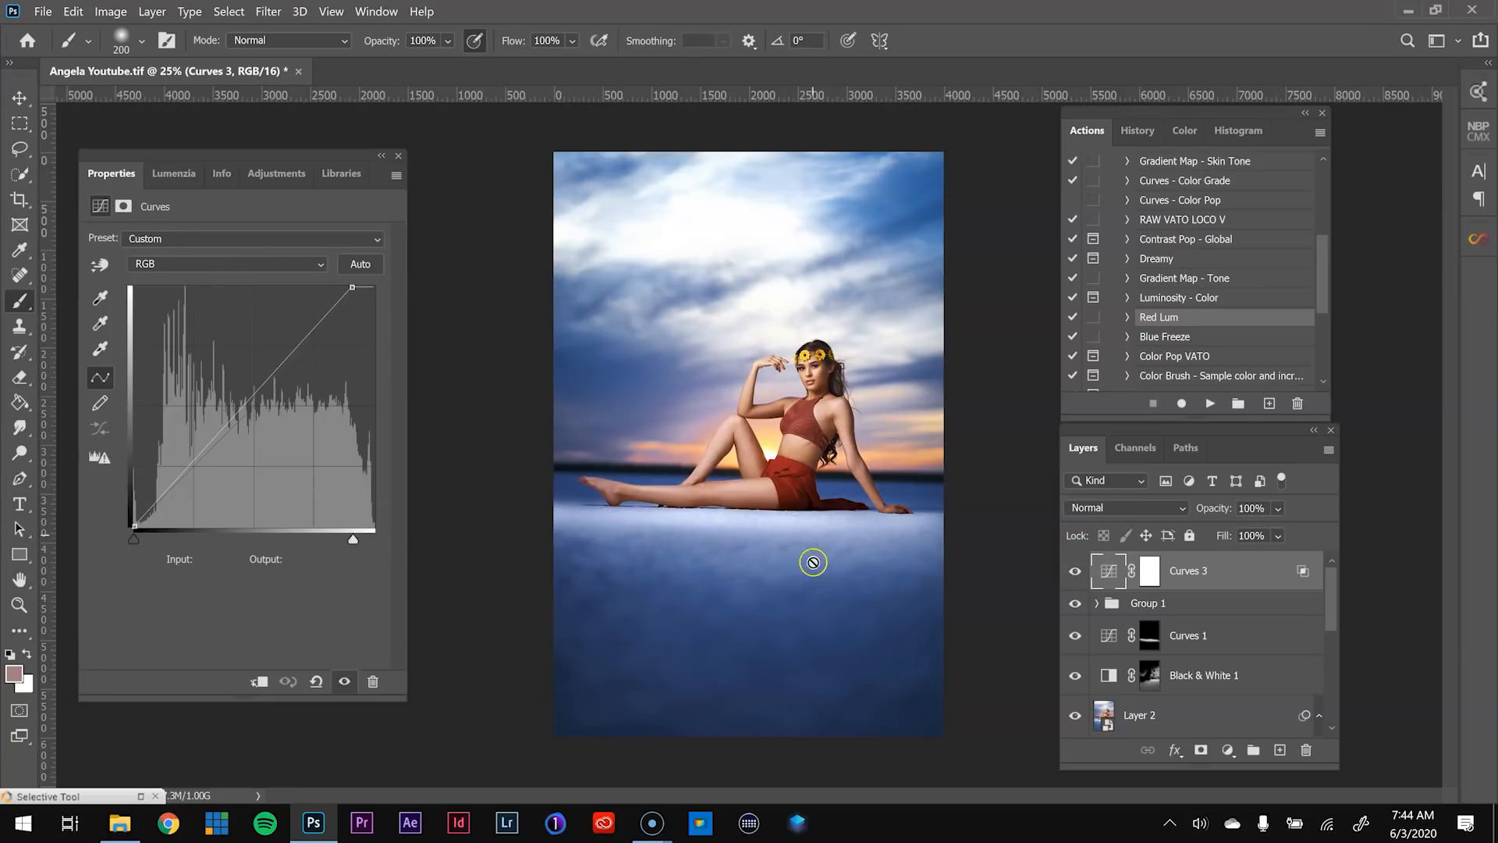
- With the Curves 3 layer mask active, select the subject automatically and invert the selection to cover the background
{"action": "left_click", "coordinate": [1150, 572]}
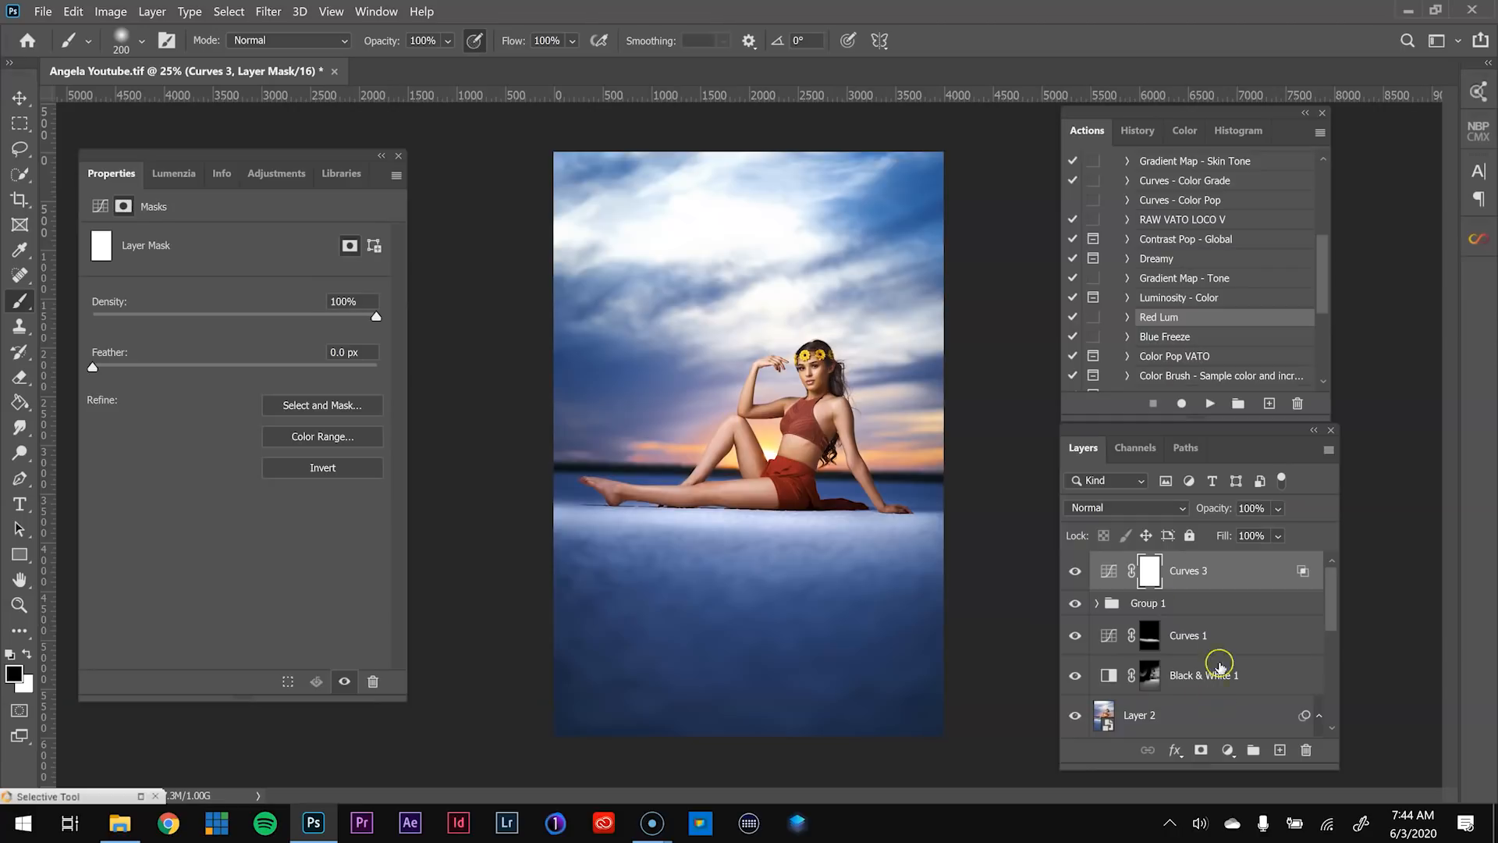
{"action": "left_click", "coordinate": [228, 11]}
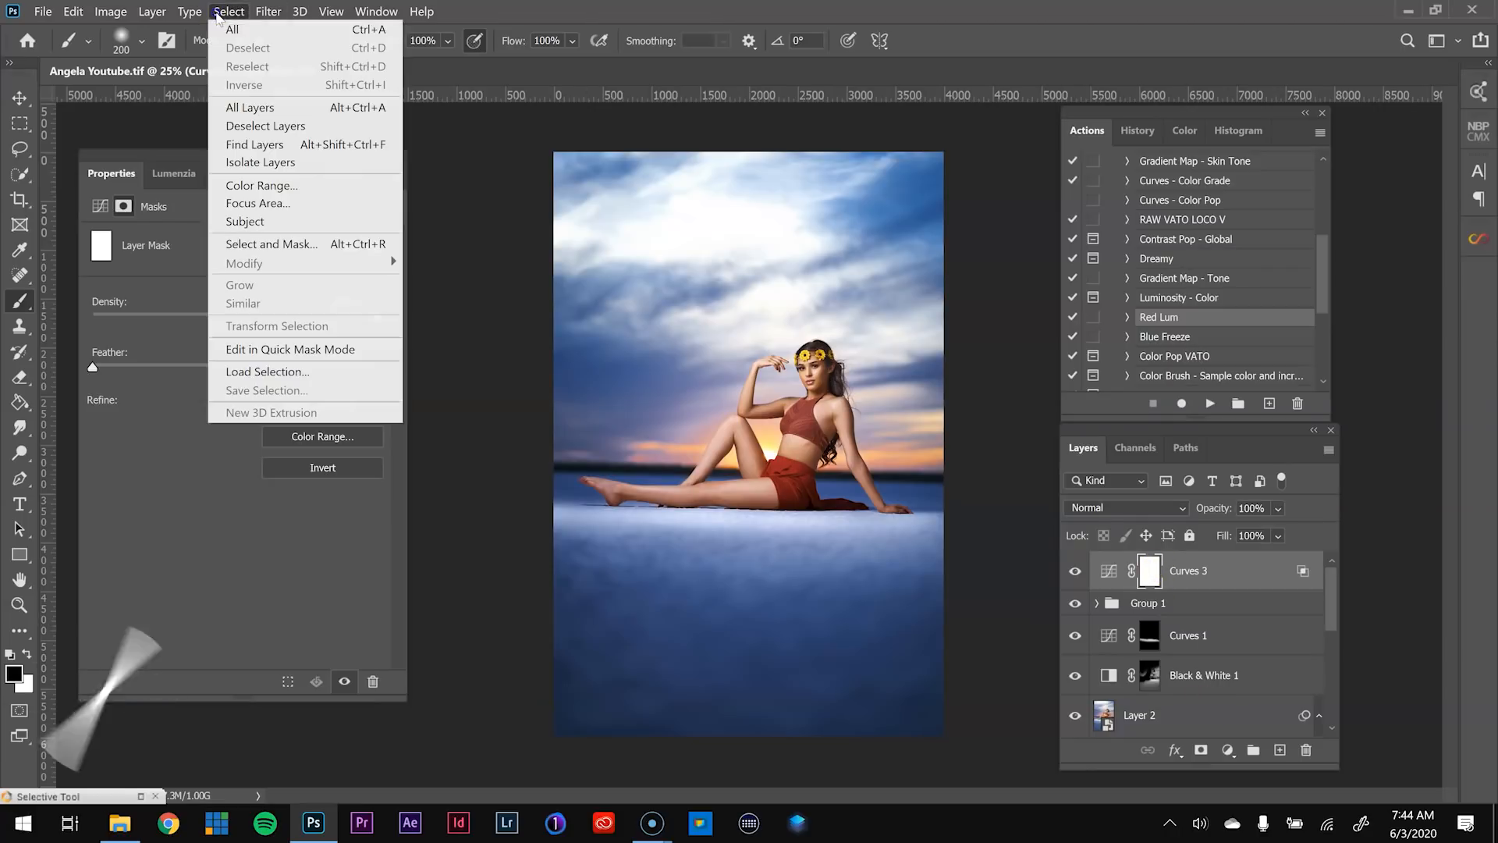
{"action": "left_click", "coordinate": [301, 224]}
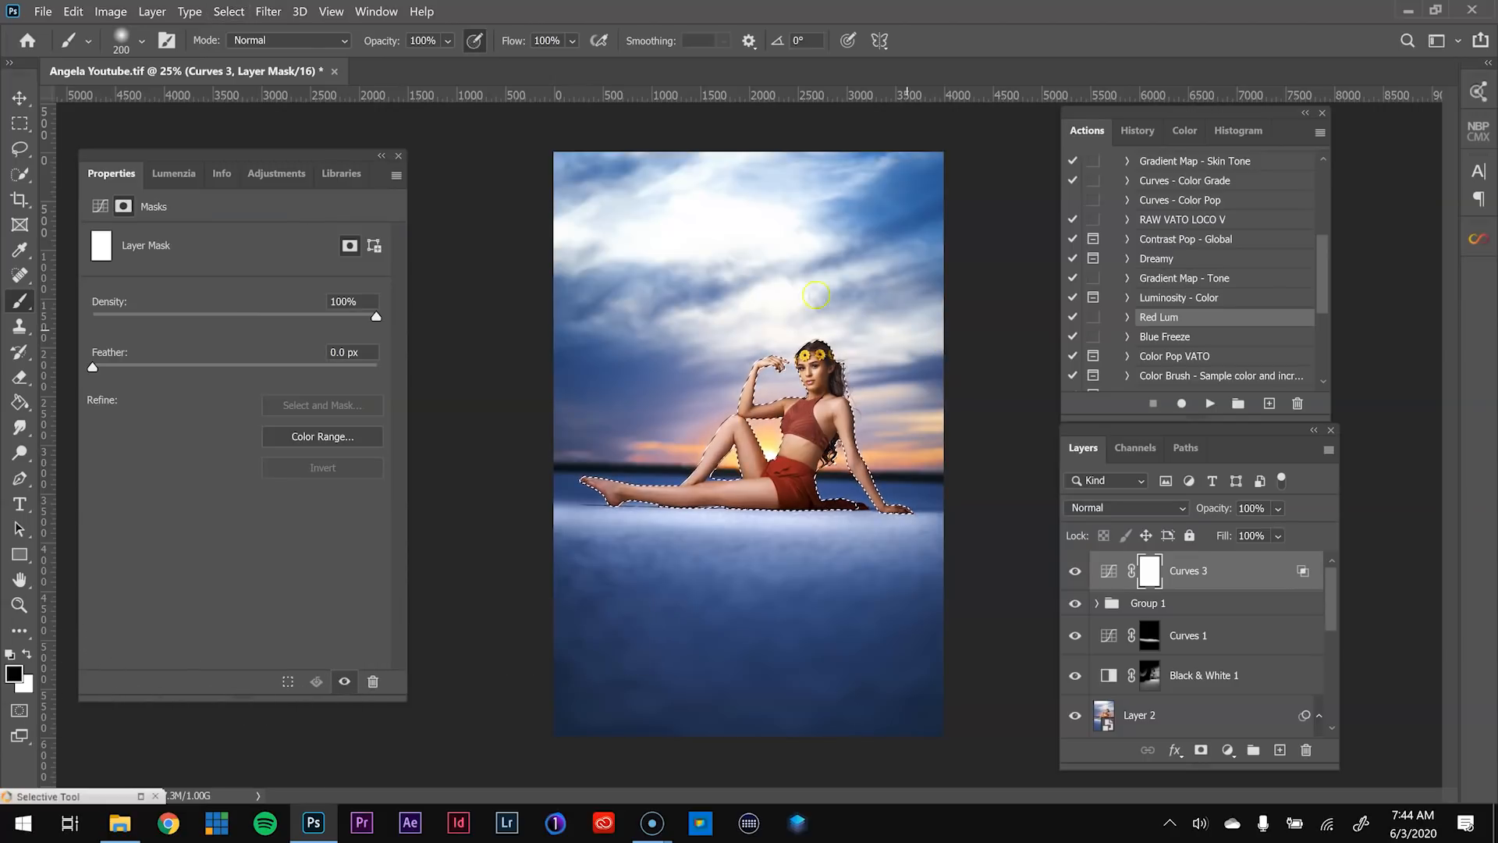
{"action": "left_click", "coordinate": [228, 11]}
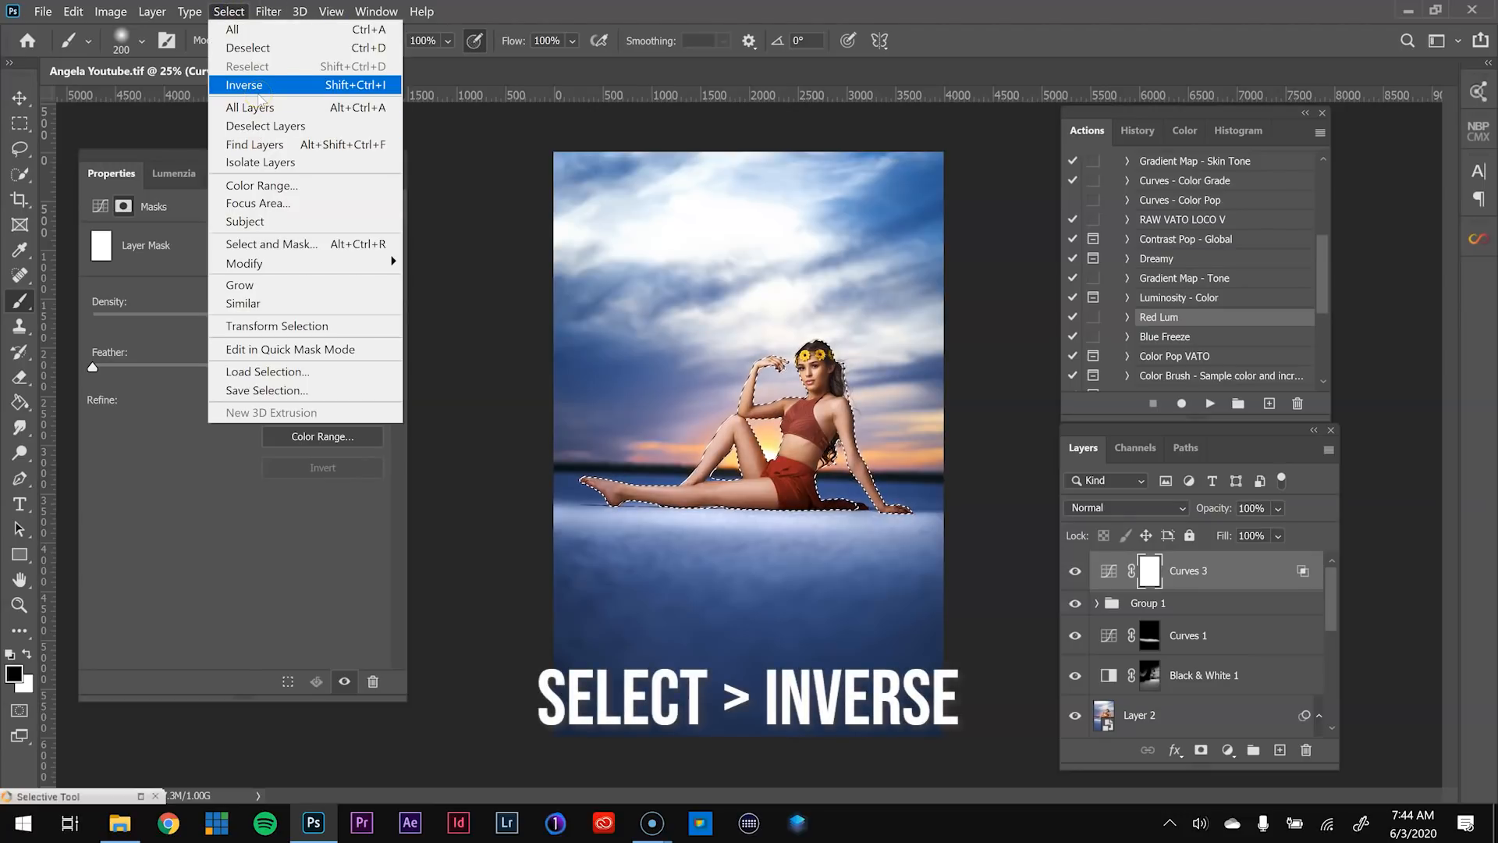
{"action": "left_click", "coordinate": [258, 87]}
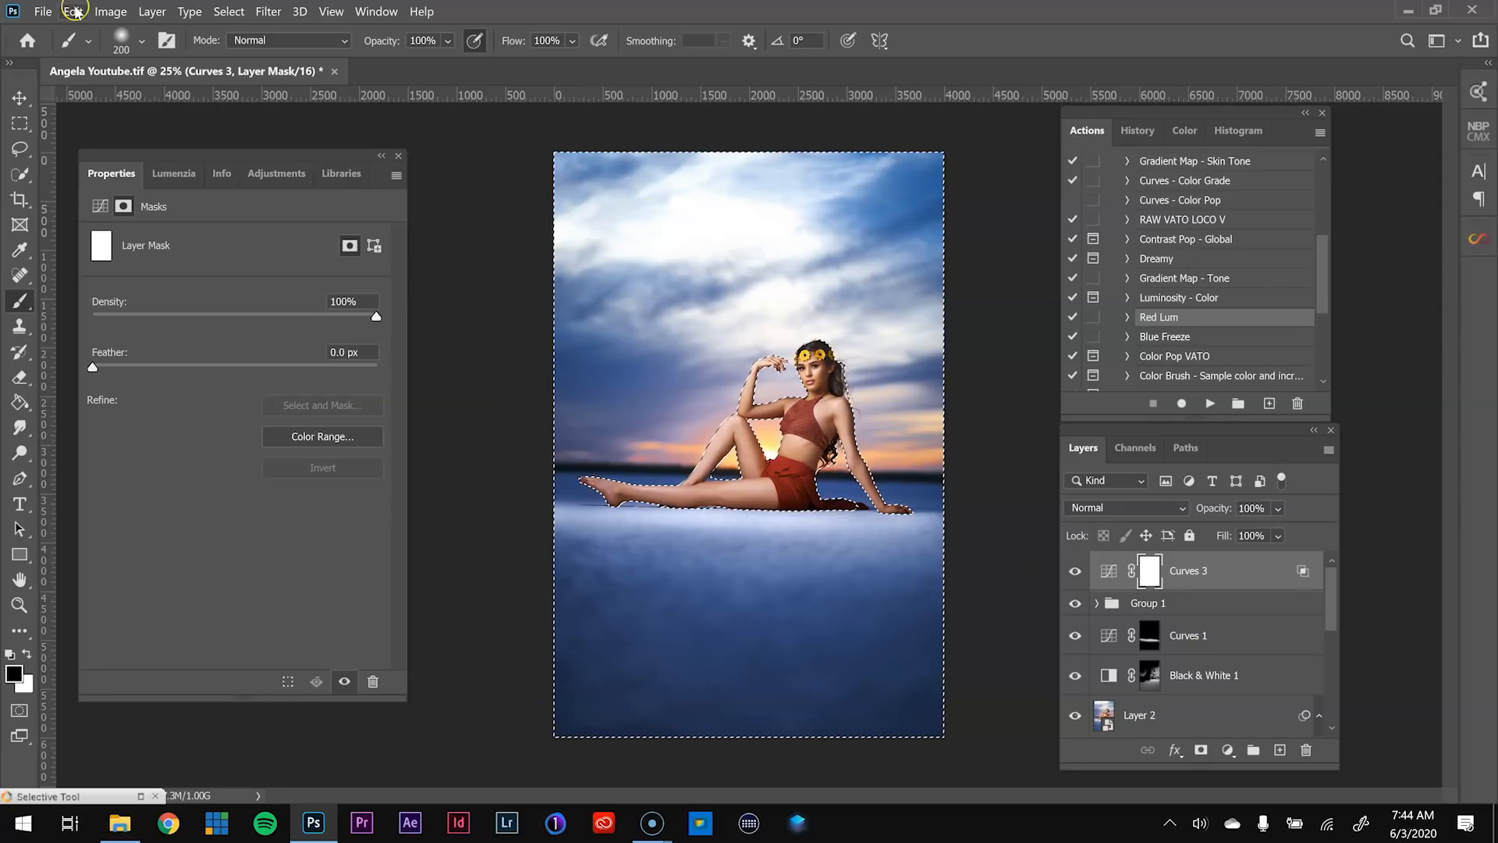
- Fill the selected background with black at 100% opacity on the Curves 3 mask and deselect
{"action": "left_click", "coordinate": [73, 11]}
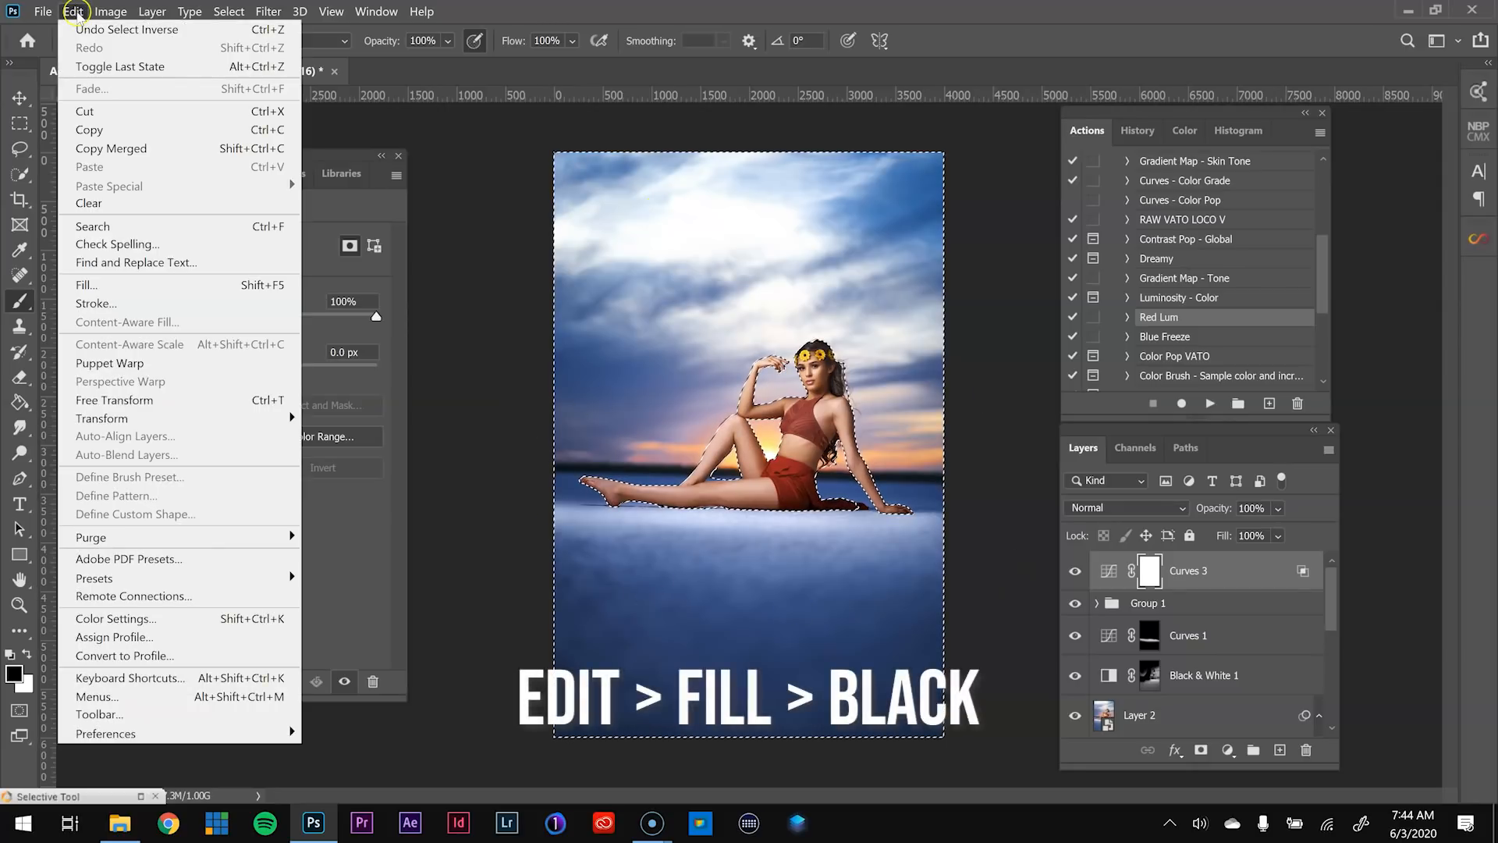
{"action": "left_click", "coordinate": [87, 284]}
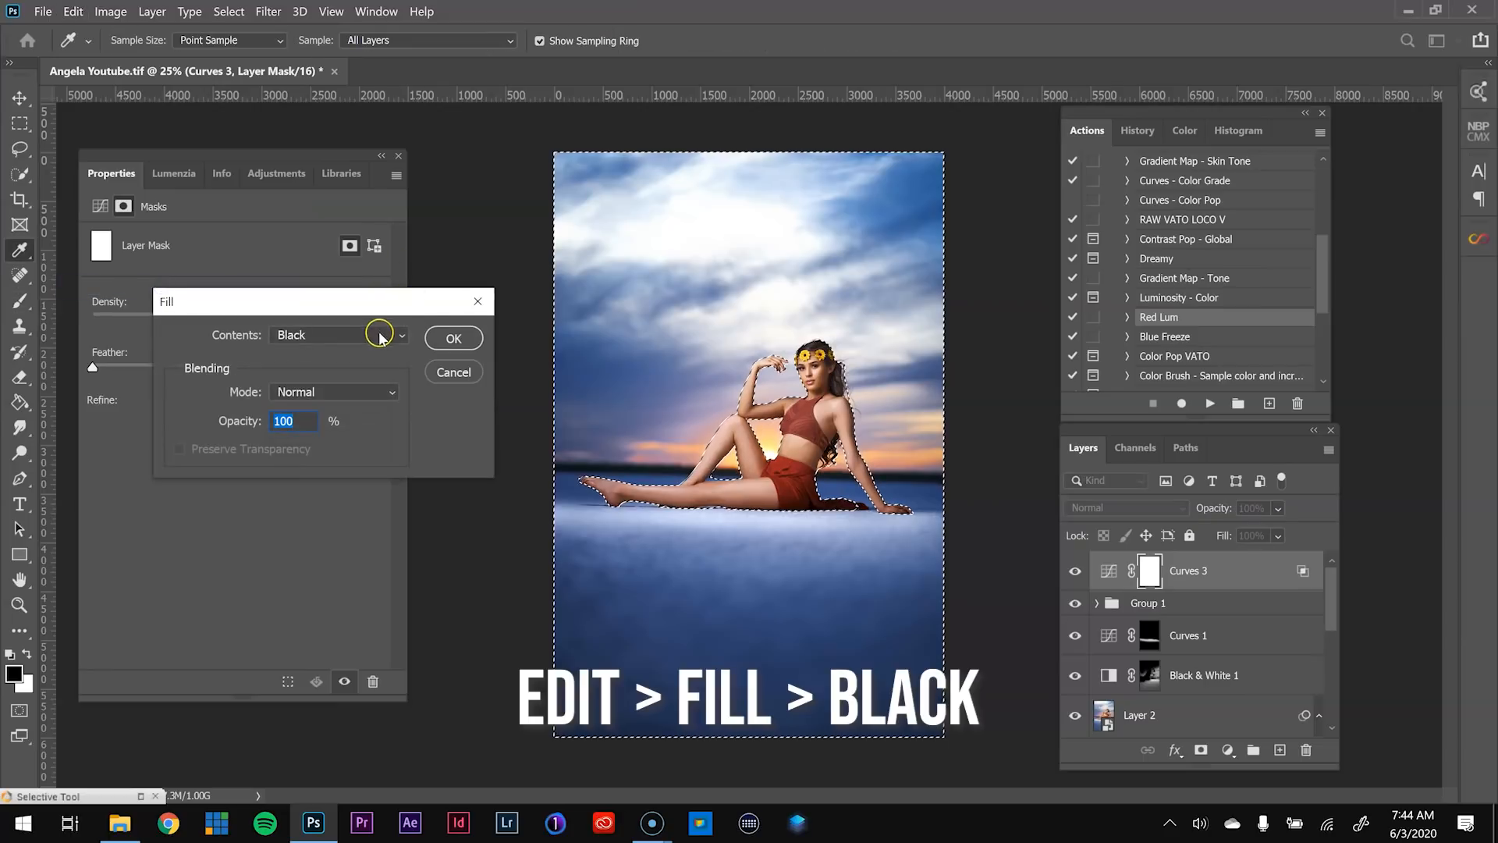
{"action": "left_click", "coordinate": [457, 338]}
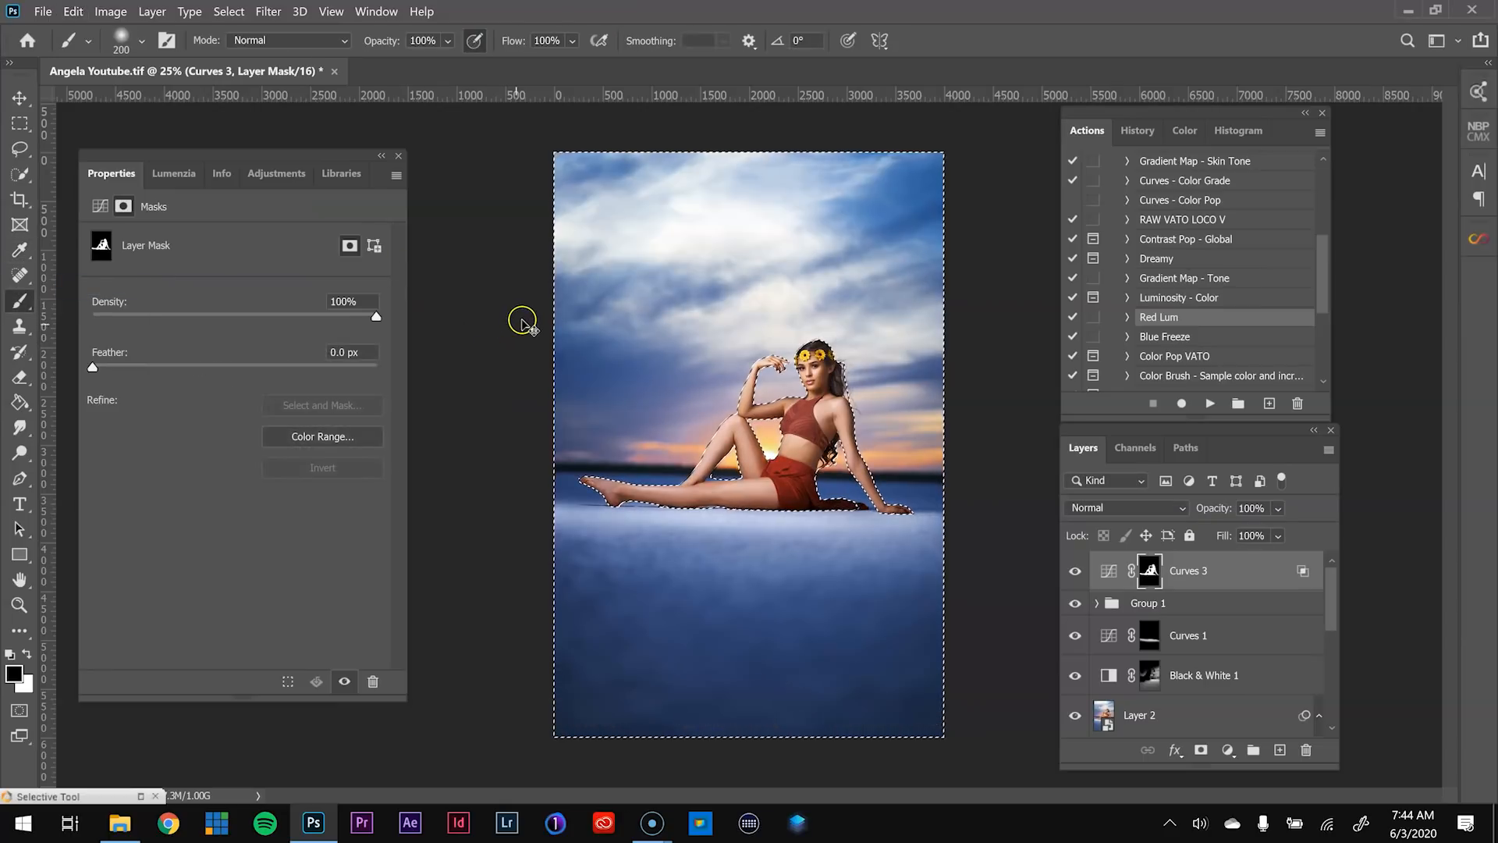
{"action": "key", "text": "ctrl+d"}
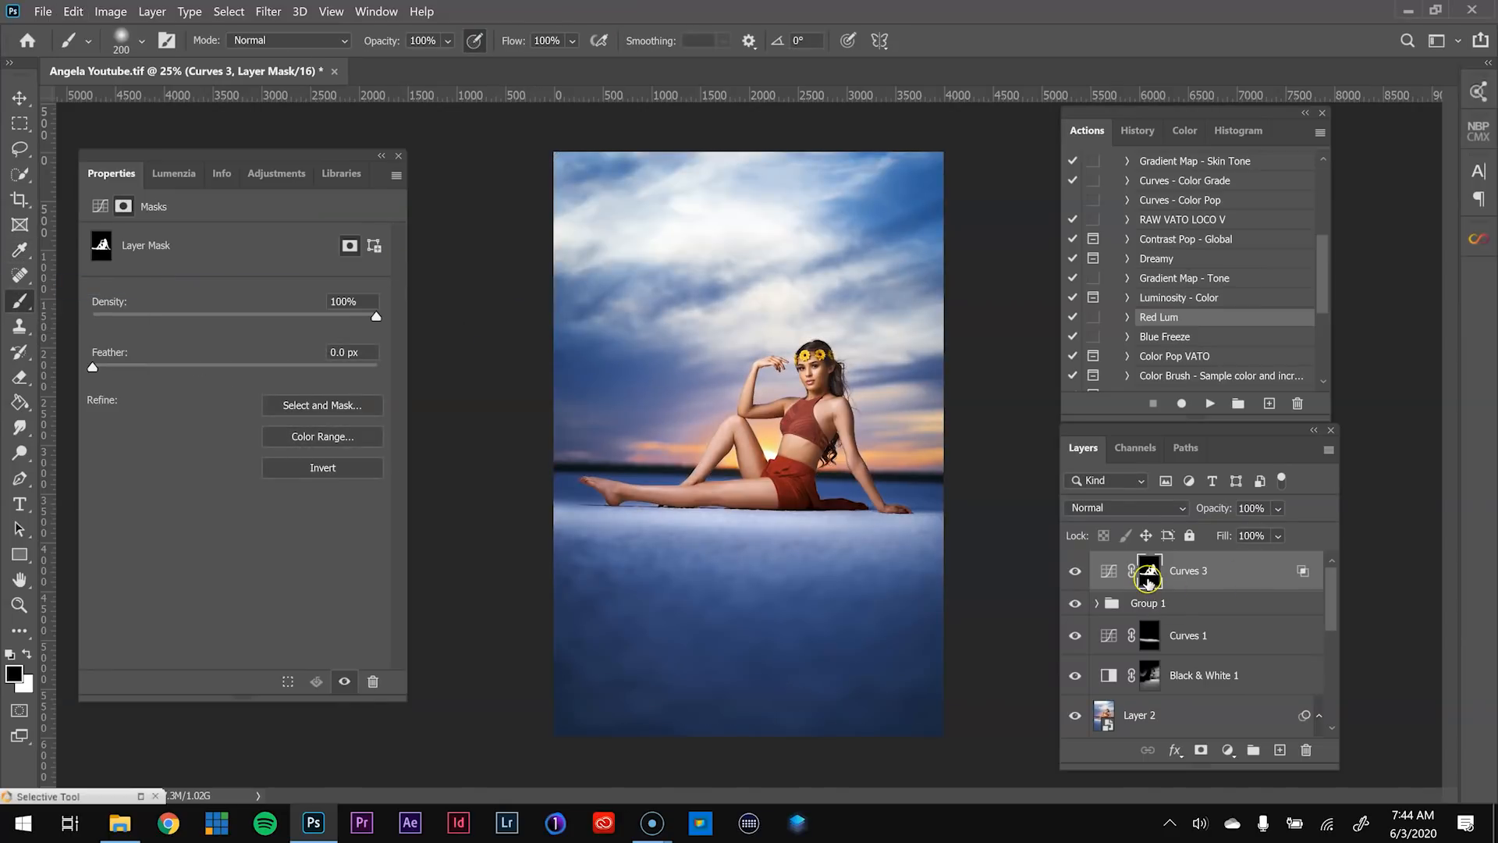
- Inspect the Curves 3 mask as a color overlay and compare the image repeatedly with the layer hidden and shown
{"action": "left_click", "coordinate": [1148, 581], "text": "alt+shift"}
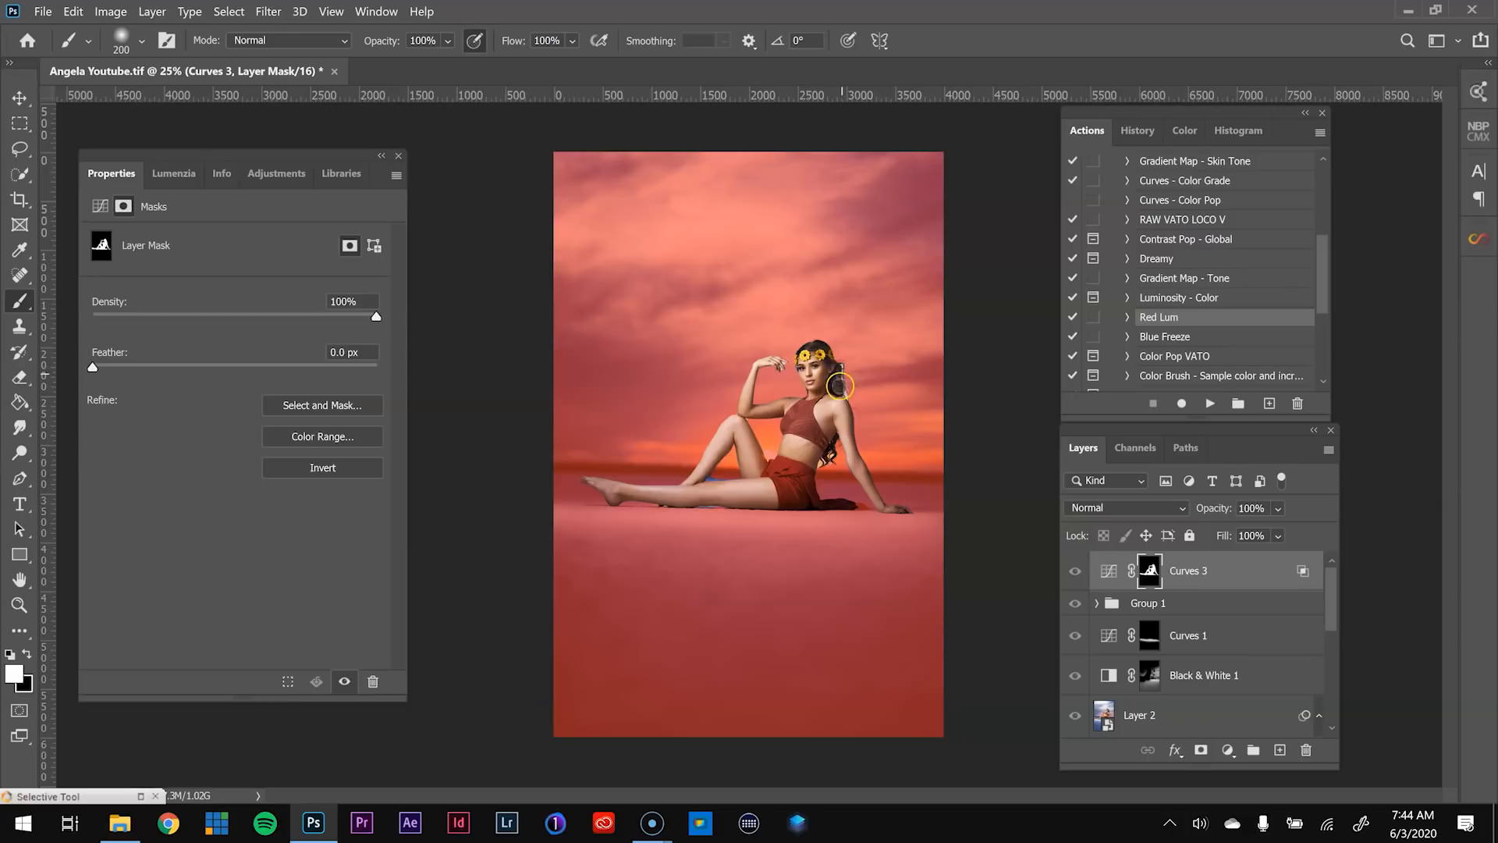
{"action": "key", "text": "backslash"}
{"action": "key", "text": "x"}
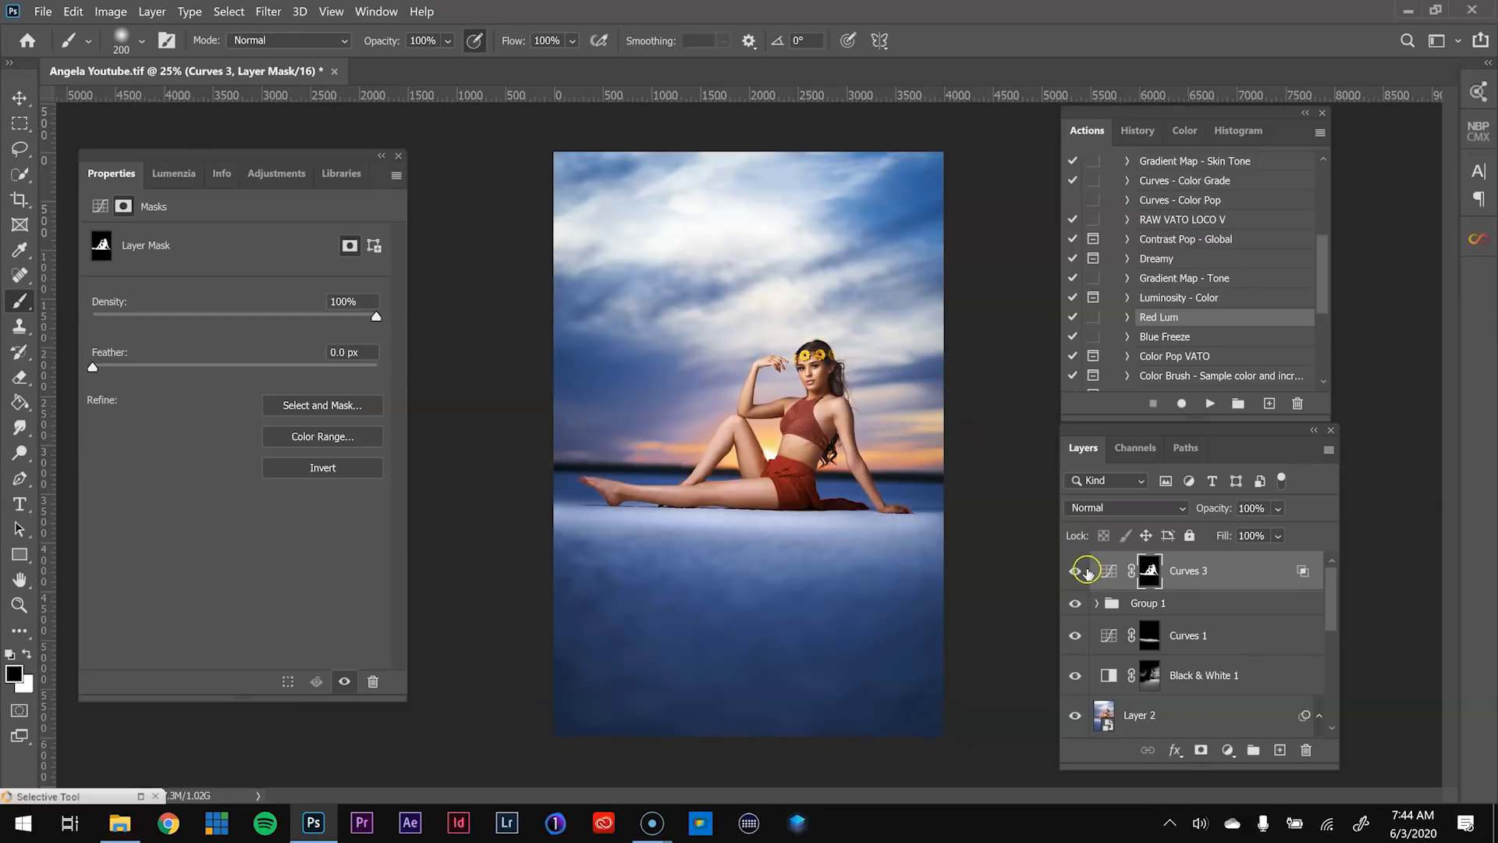
{"action": "left_click", "coordinate": [1075, 574]}
{"action": "left_click", "coordinate": [1075, 573]}
{"action": "left_click", "coordinate": [1074, 573]}
{"action": "left_click", "coordinate": [1072, 579]}
{"action": "left_click", "coordinate": [1072, 579]}
{"action": "left_click", "coordinate": [1072, 579]}
{"action": "left_click", "coordinate": [1073, 579]}
{"action": "left_click", "coordinate": [1072, 579]}
{"action": "left_click", "coordinate": [1072, 579]}
{"action": "left_click", "coordinate": [1073, 579]}
{"action": "left_click", "coordinate": [1072, 578]}
{"action": "left_click", "coordinate": [1072, 579]}
- Set the Curves 3 white point input to 237 to soften the subject's brightening
{"action": "left_click", "coordinate": [1108, 574]}
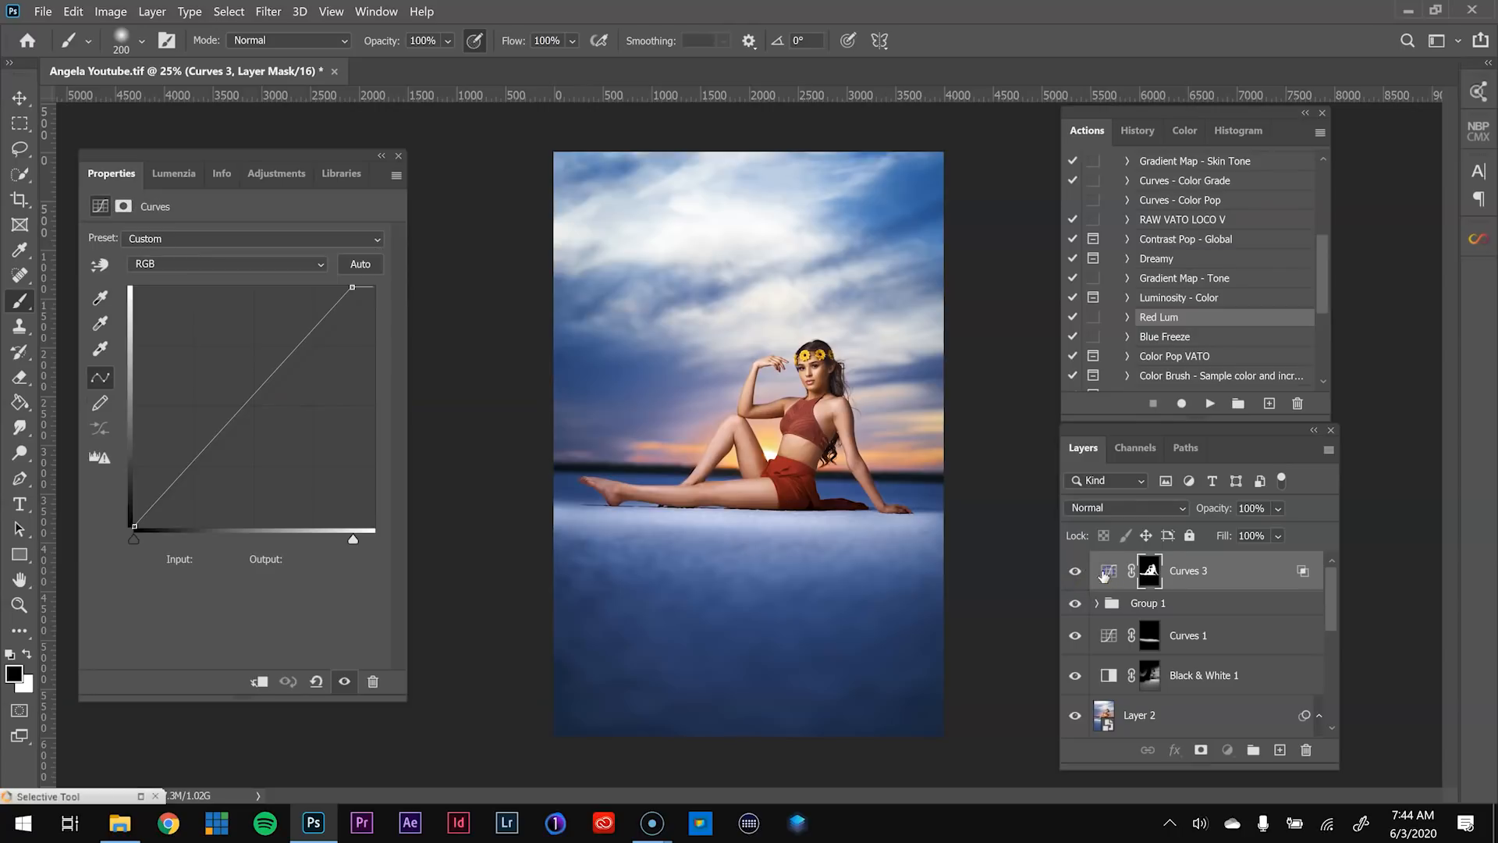
{"action": "left_click_drag", "start_coordinate": [352, 287], "coordinate": [358, 286]}
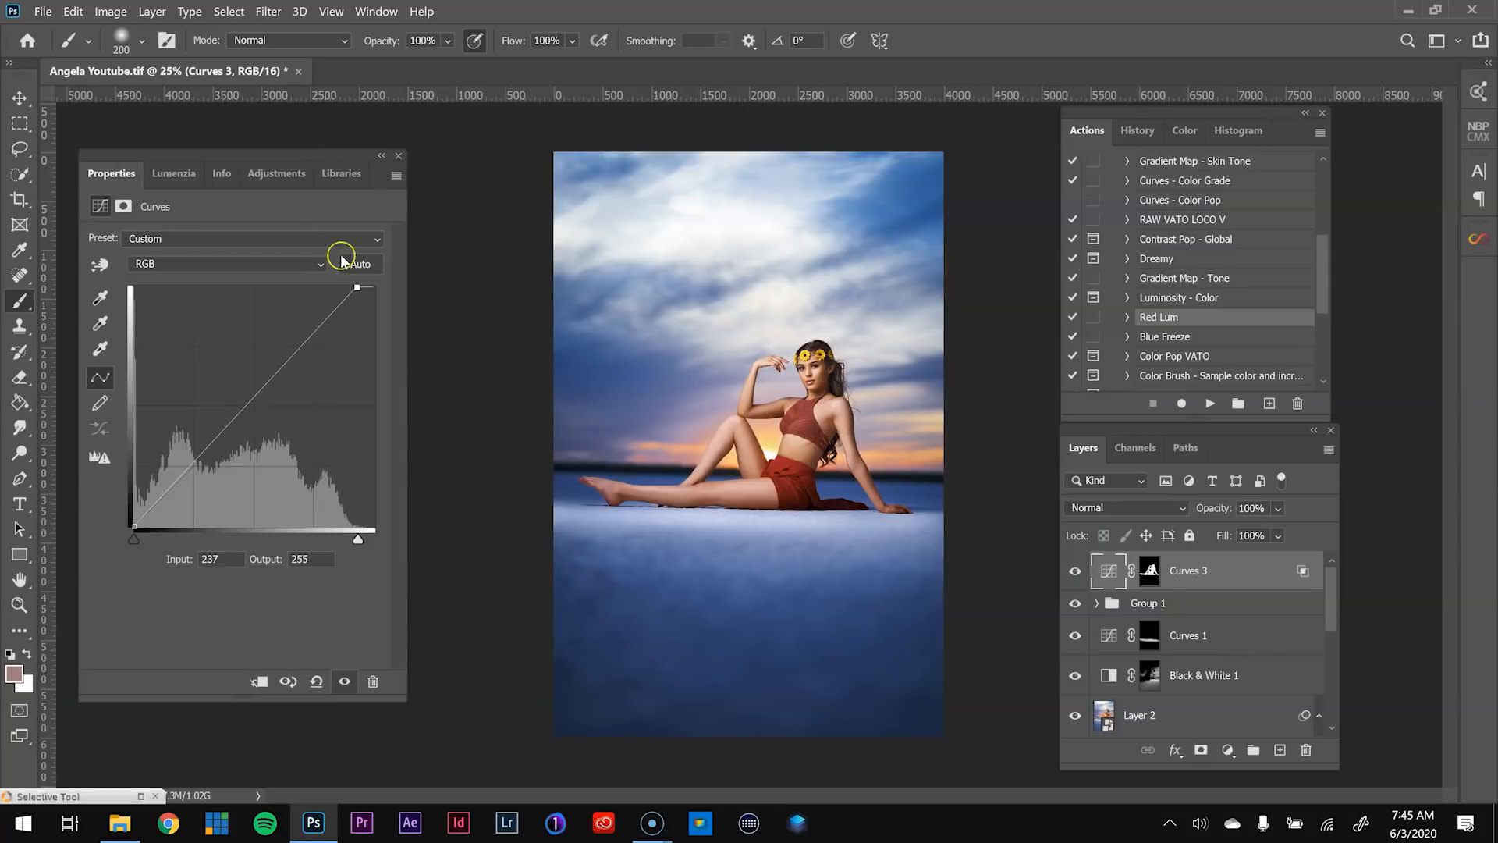
- Place the saved Infinite Color grade, the second graphic in My Library, onto the image as a layer group
{"action": "left_click", "coordinate": [330, 178]}
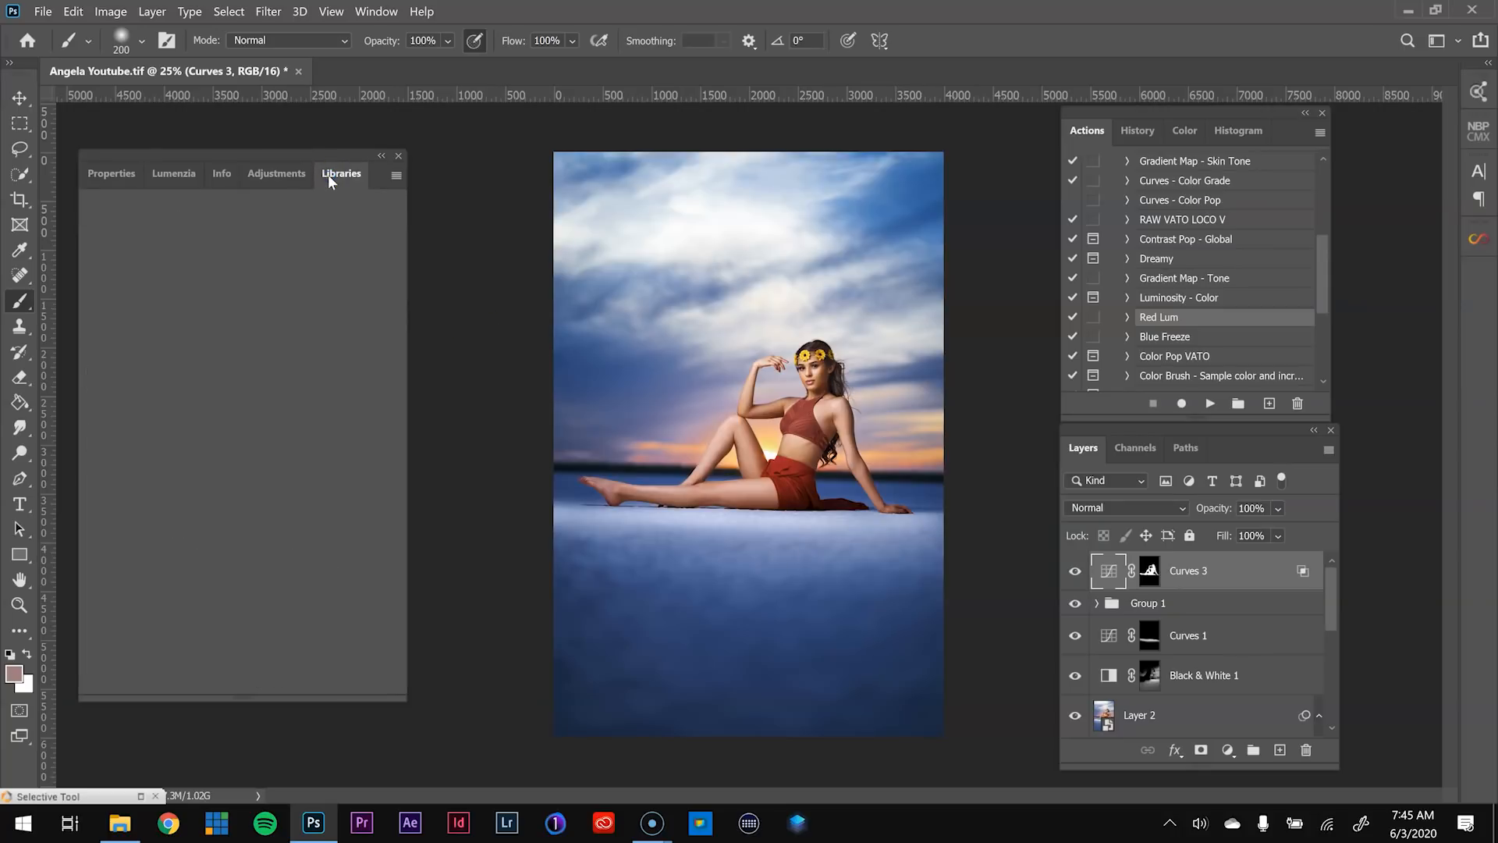
{"action": "left_click", "coordinate": [1481, 248]}
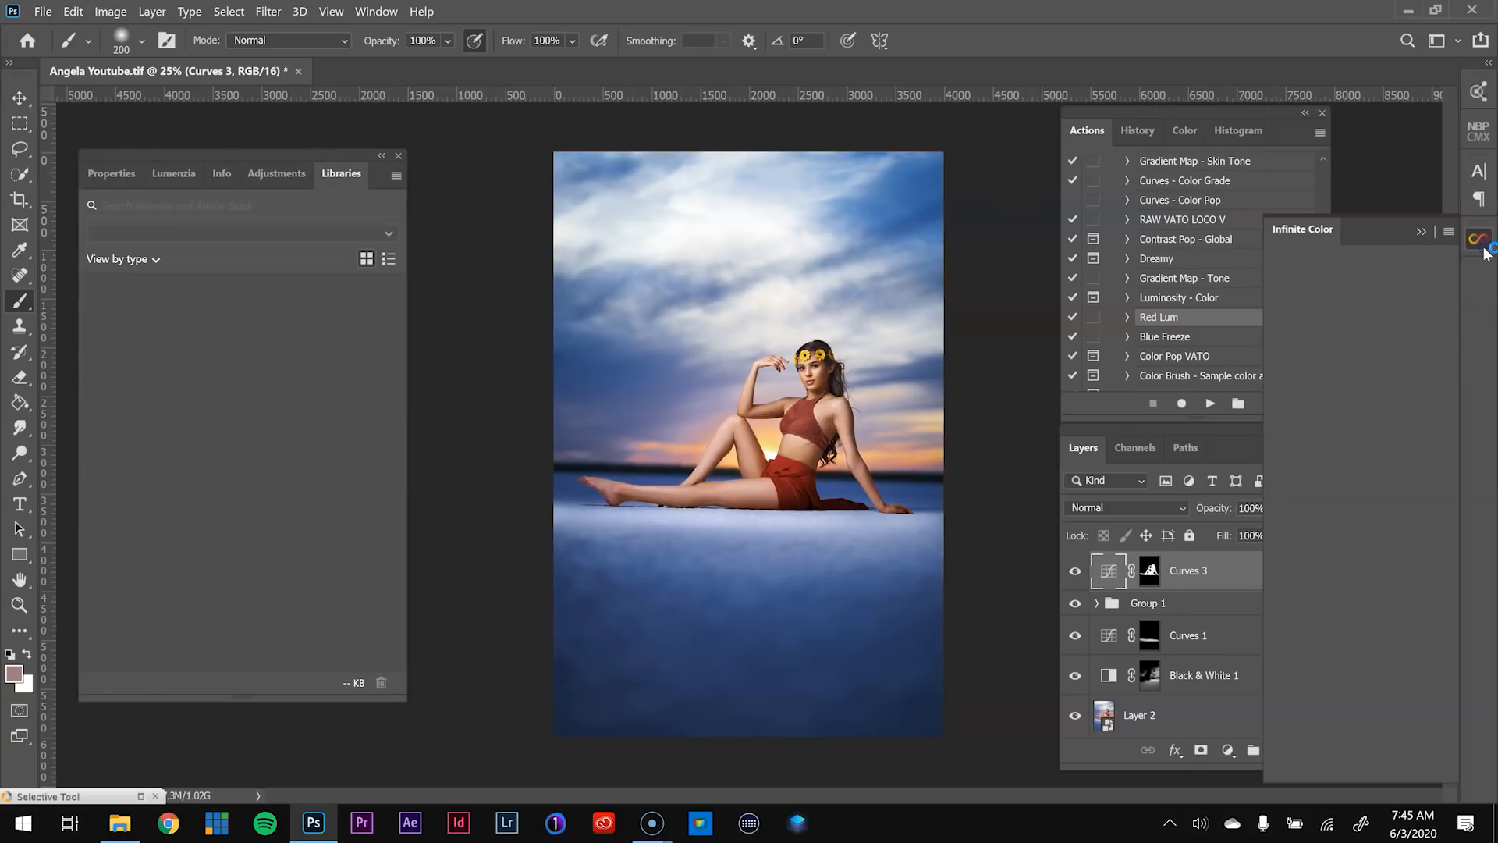
{"action": "left_click", "coordinate": [1423, 233]}
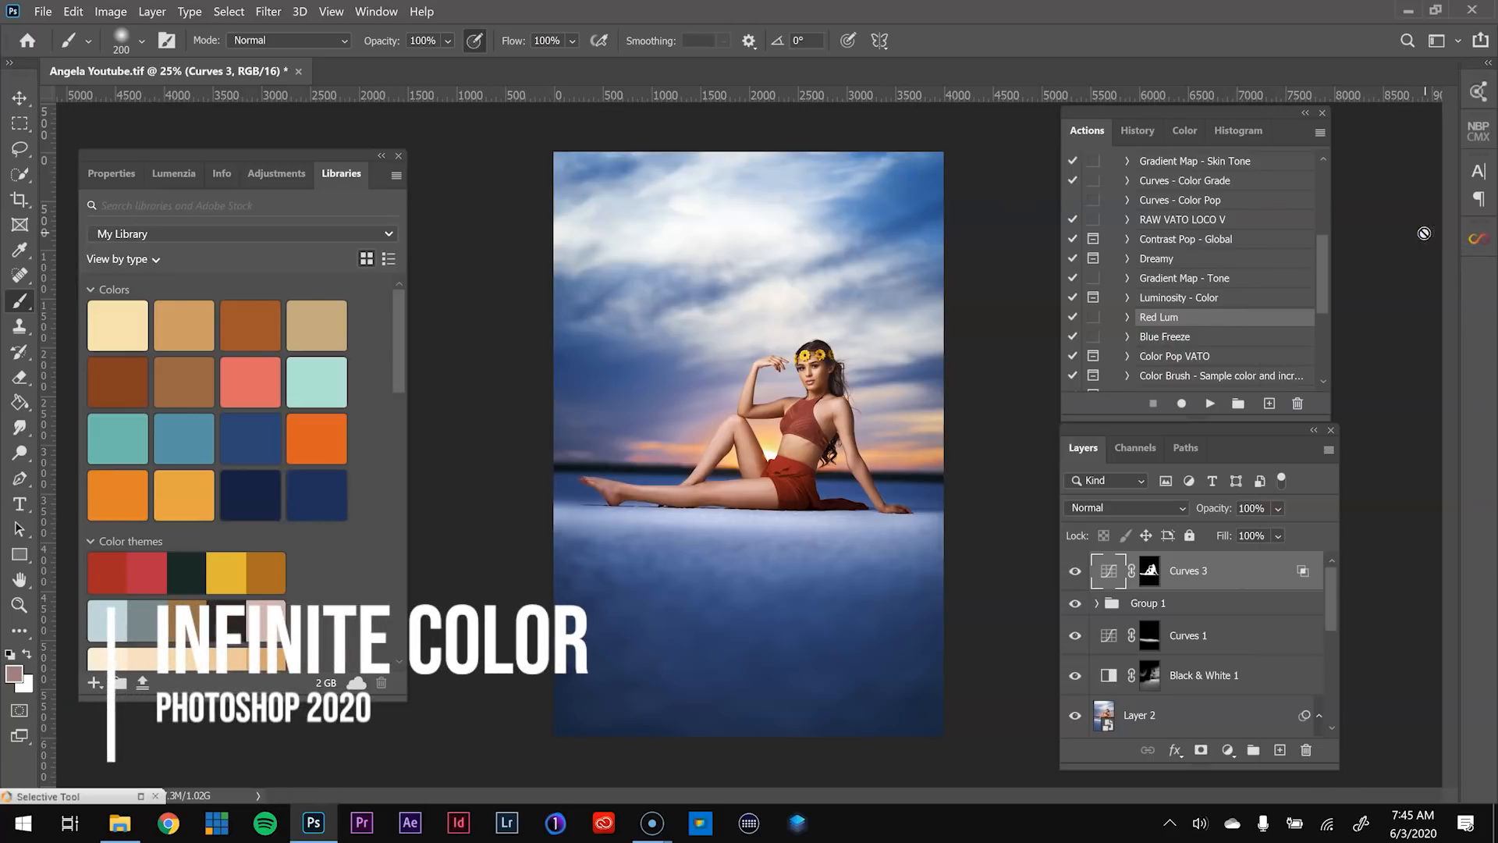
{"action": "left_click_drag", "start_coordinate": [400, 344], "coordinate": [434, 535]}
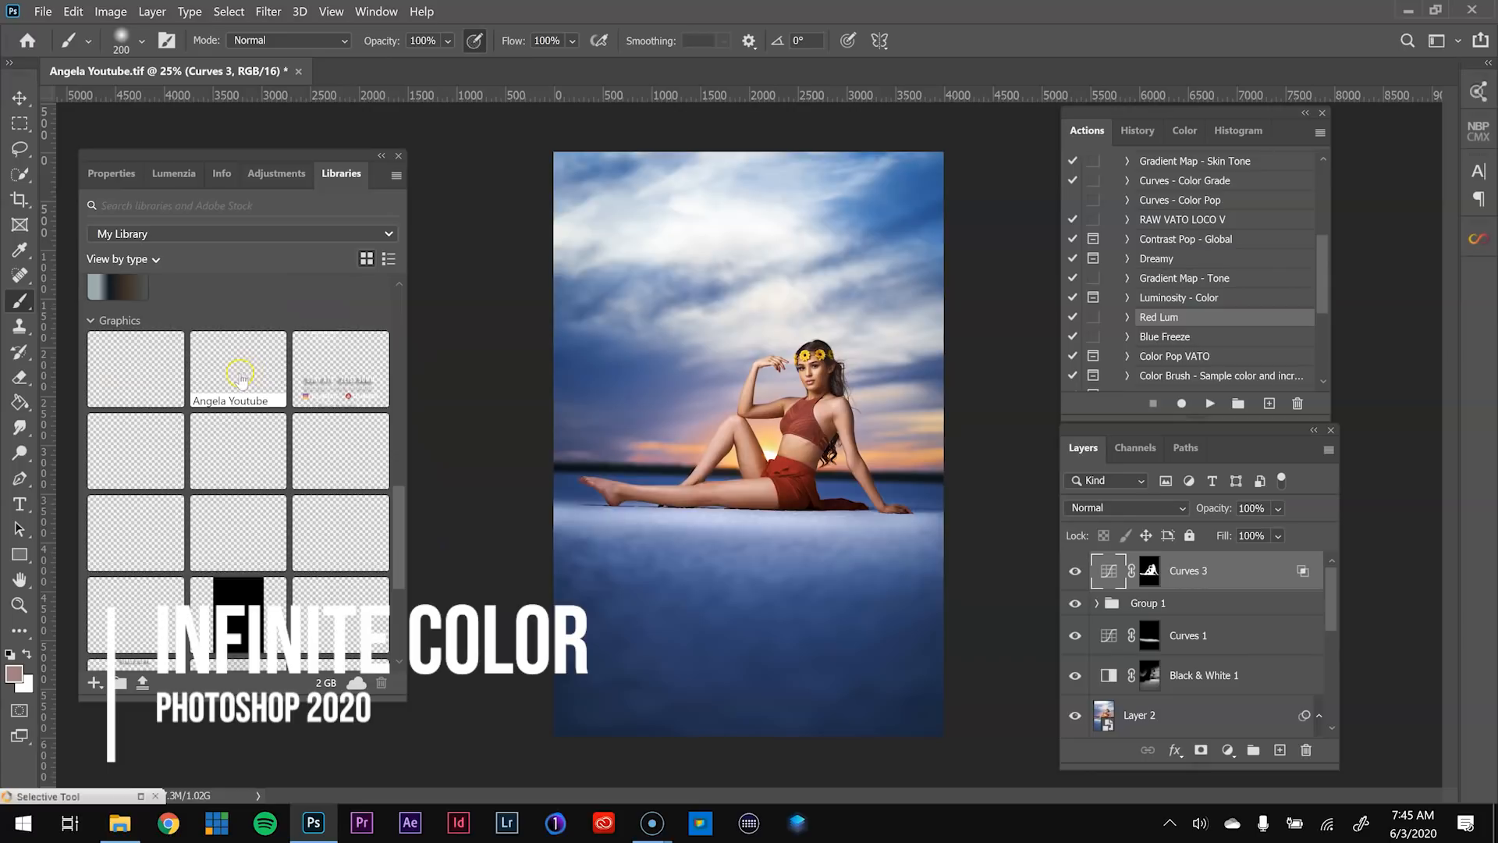
{"action": "left_click_drag", "start_coordinate": [246, 381], "coordinate": [280, 352]}
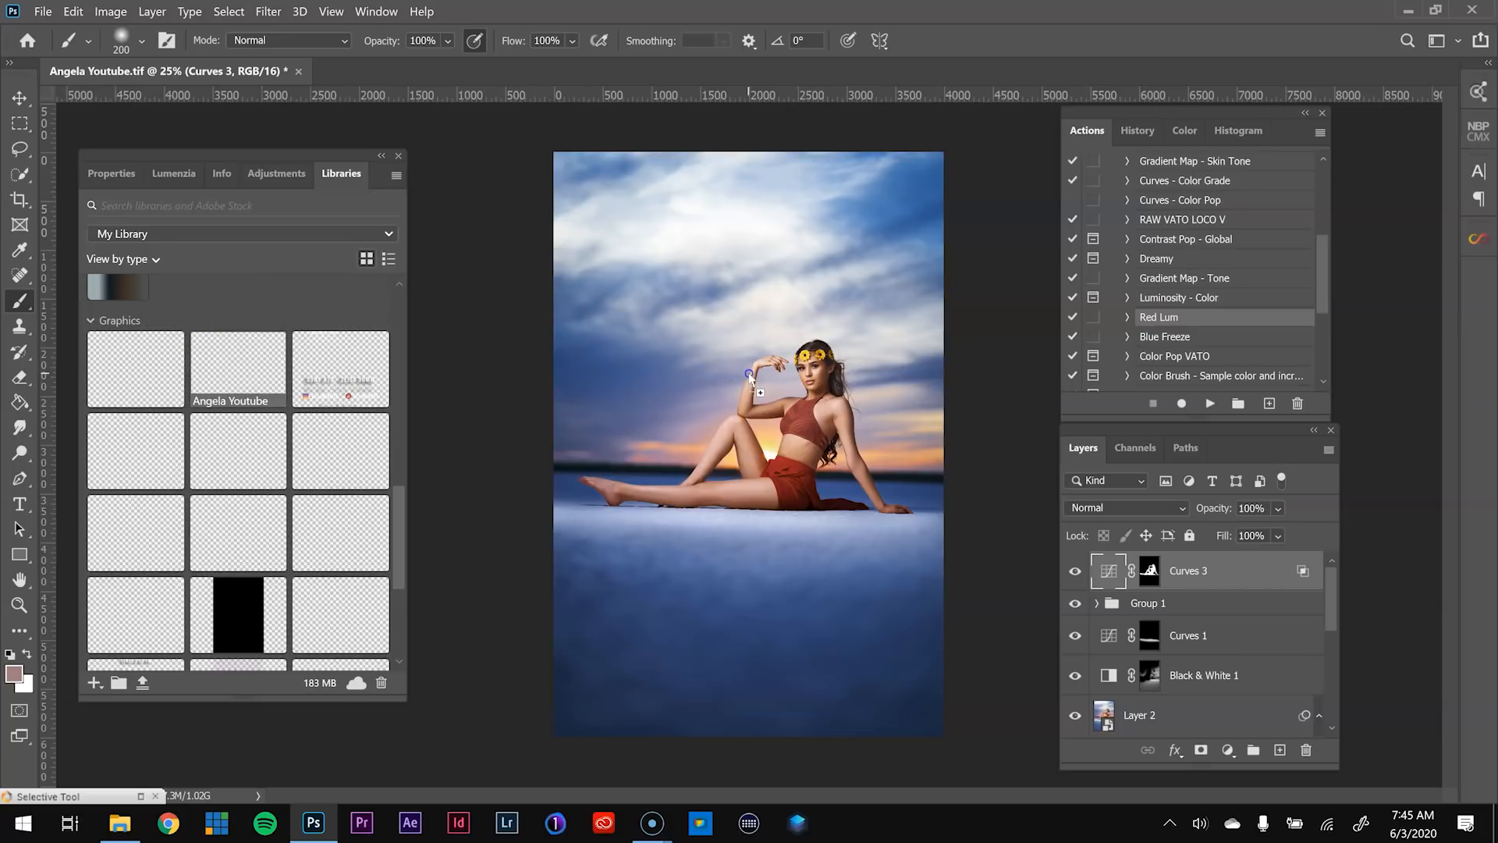
{"action": "left_click_drag", "start_coordinate": [749, 377], "coordinate": [751, 379]}
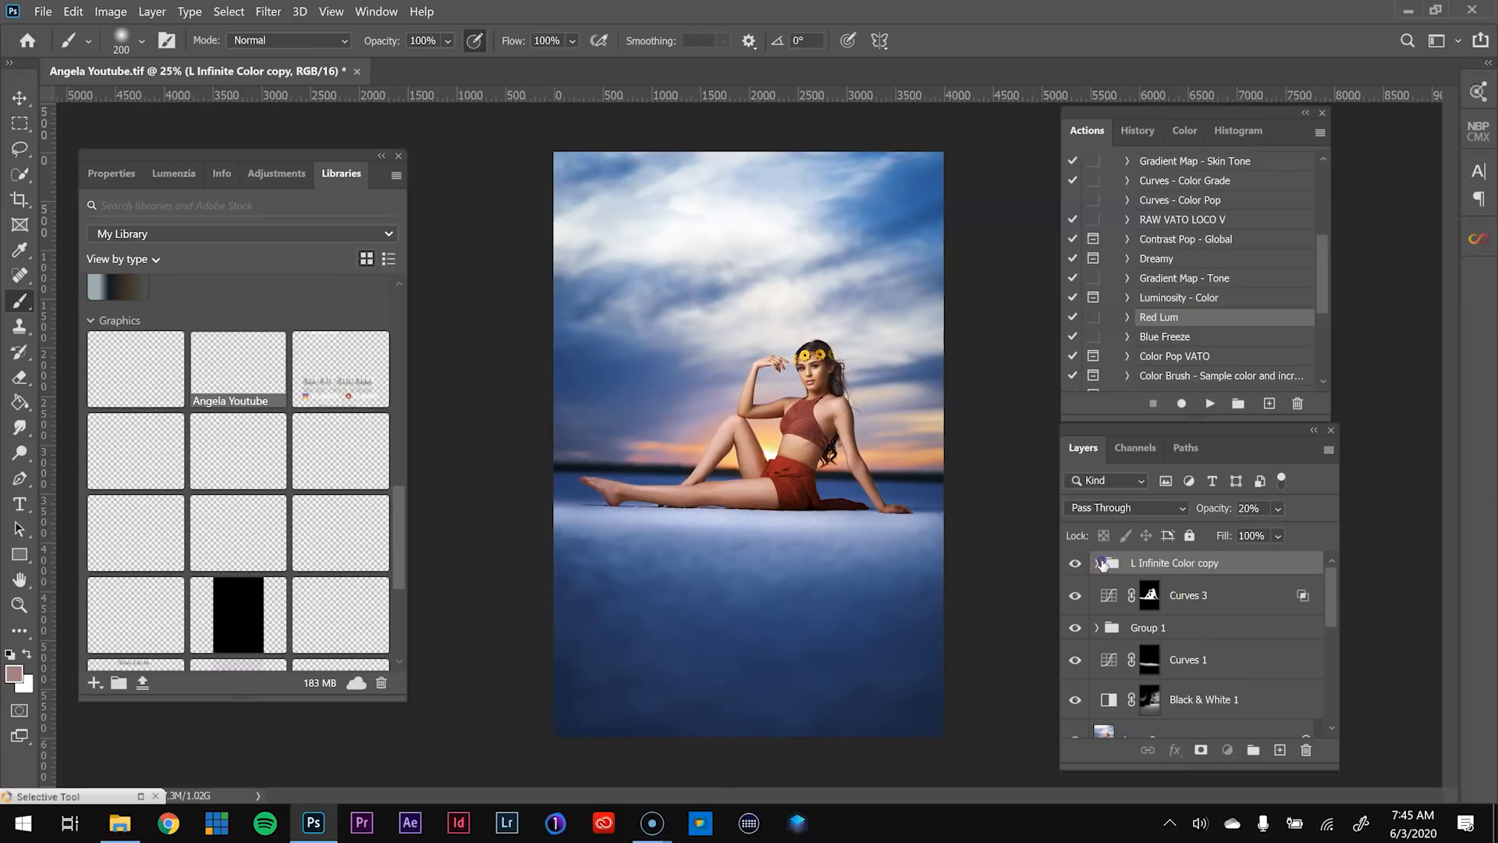
- Examine the Curves, Color Balance and Color Lookup layers in the Infinite Color group and compare the image with the group hidden and shown
{"action": "left_click", "coordinate": [1100, 564]}
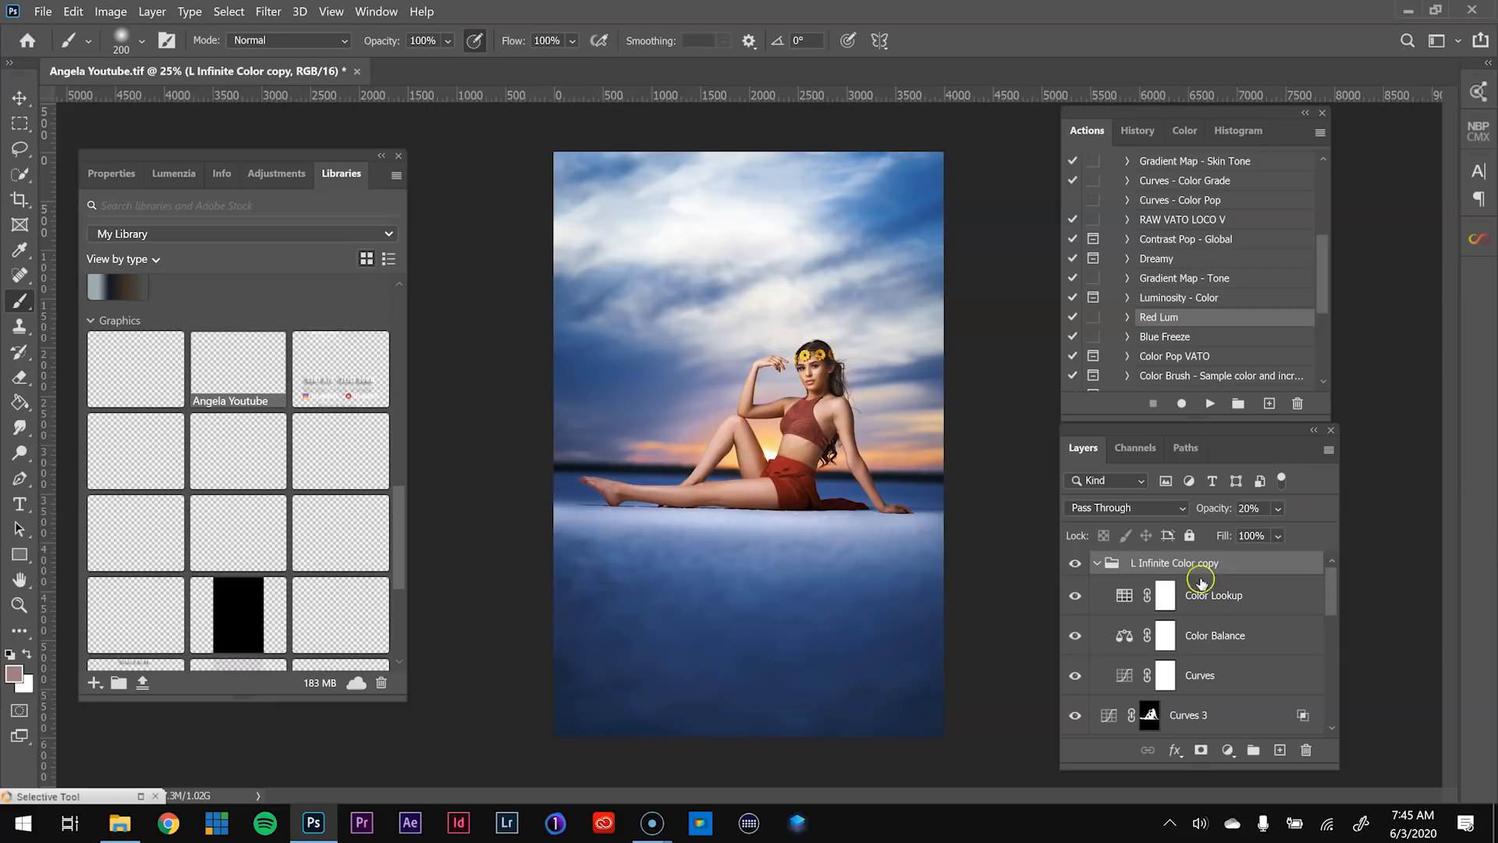
{"action": "left_click", "coordinate": [1213, 686]}
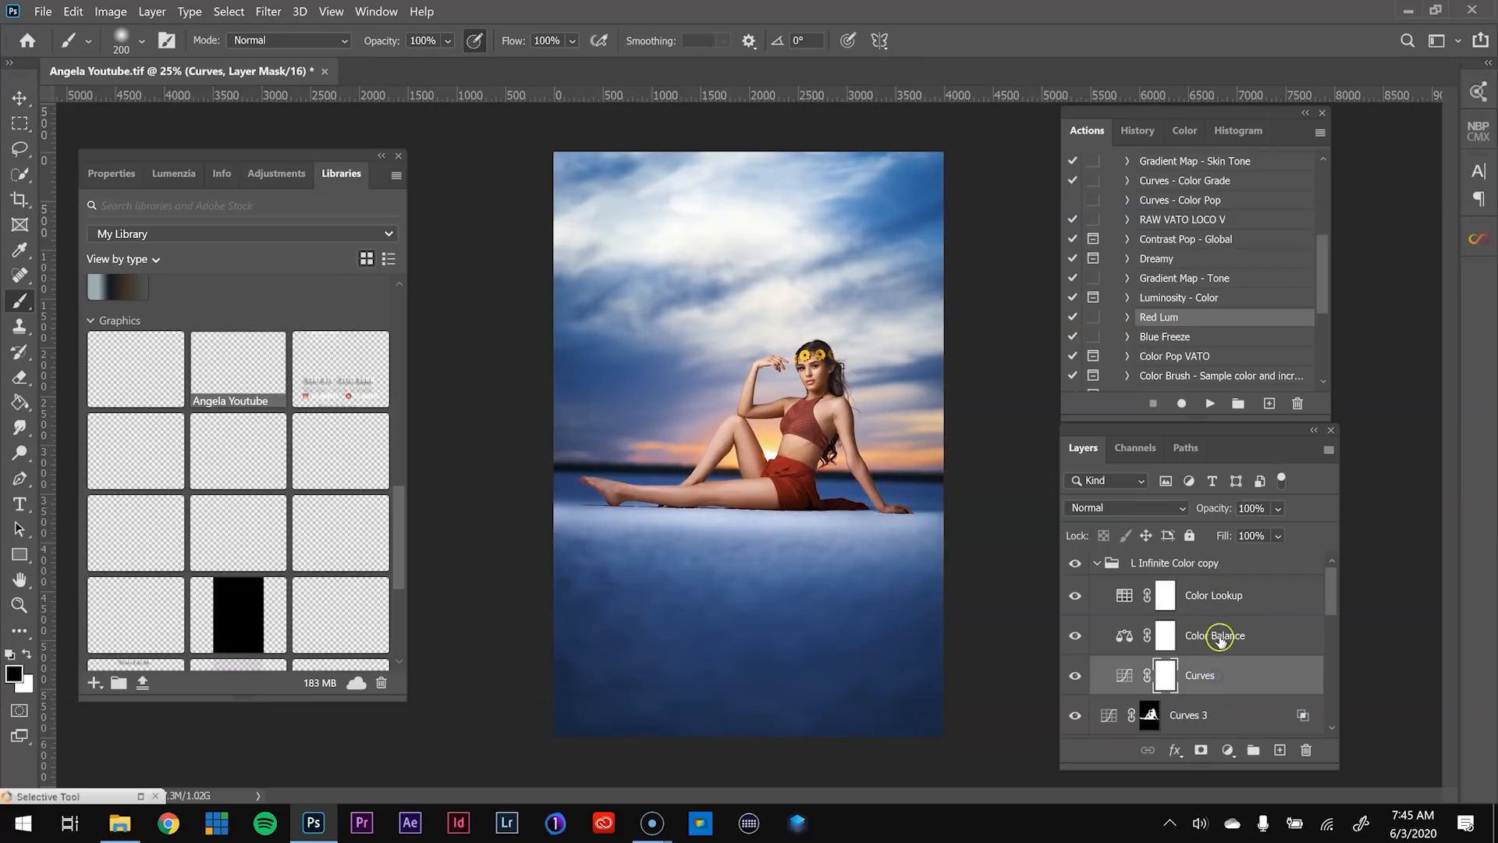
{"action": "left_click", "coordinate": [1217, 635]}
{"action": "left_click", "coordinate": [1225, 604]}
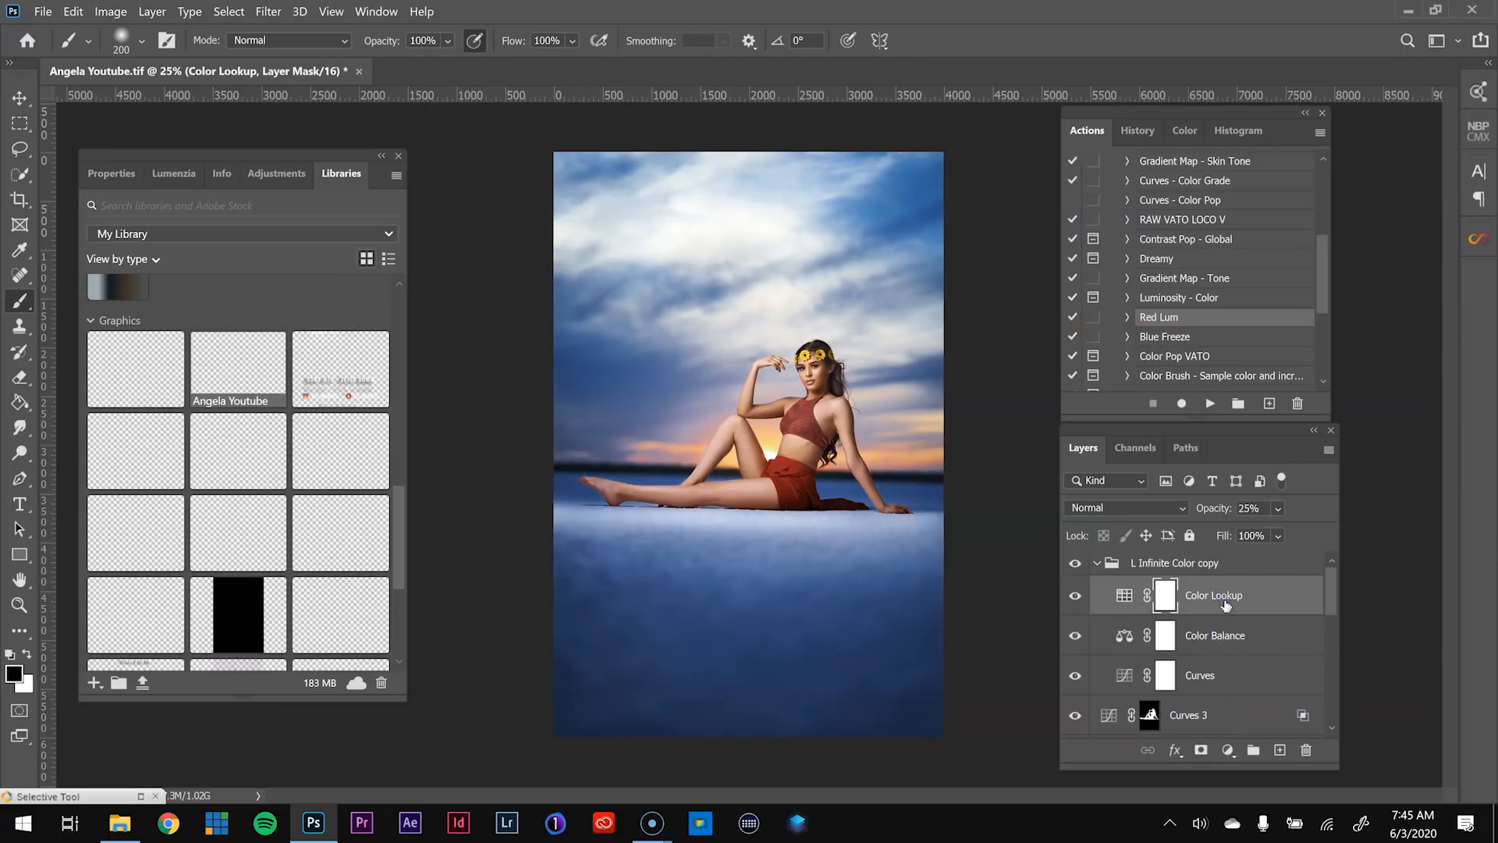
{"action": "left_click", "coordinate": [1097, 562]}
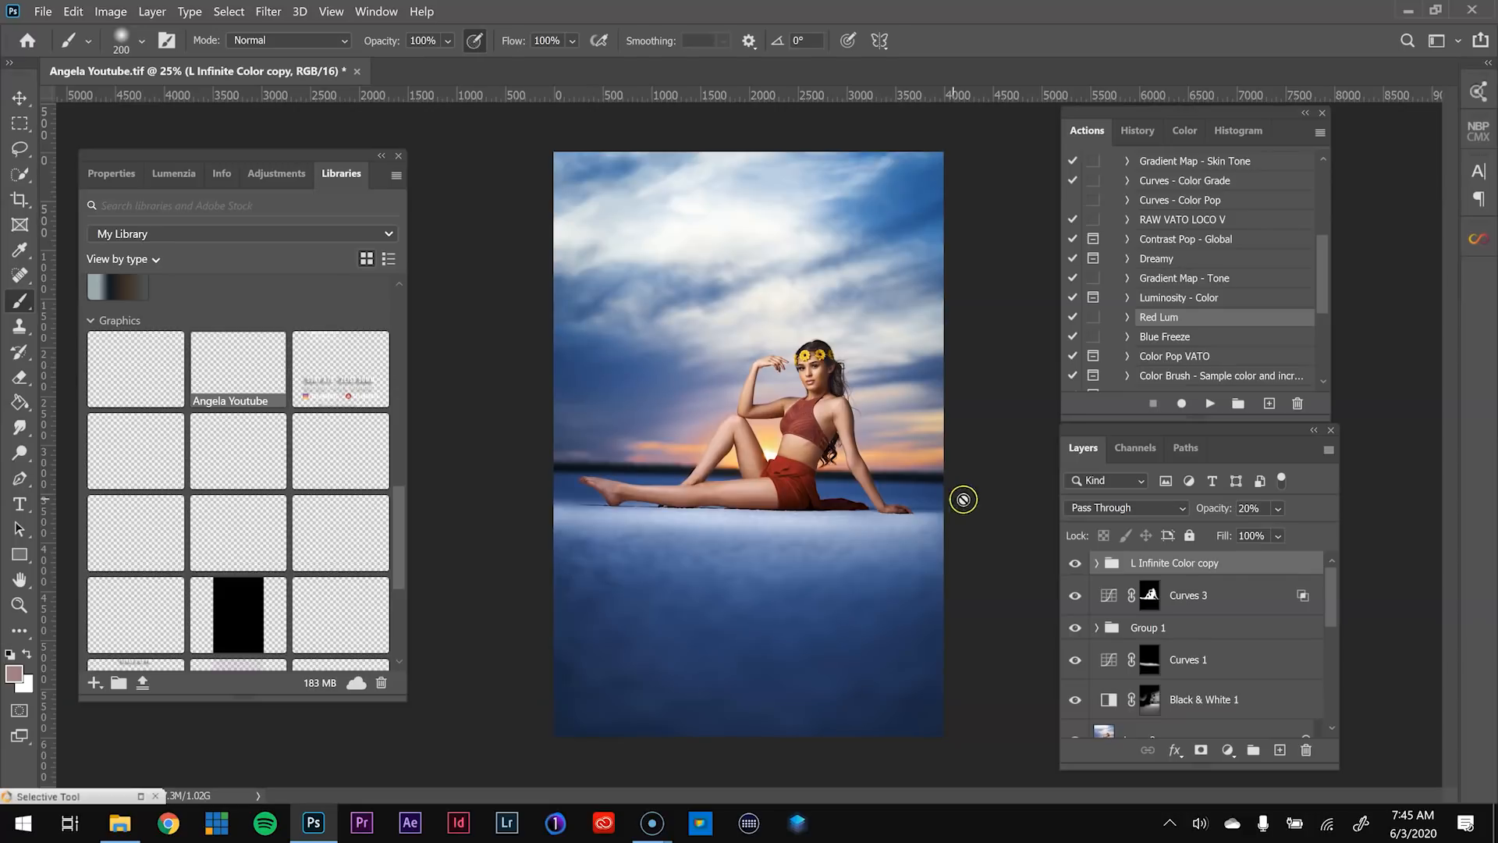
{"action": "left_click", "coordinate": [1077, 563]}
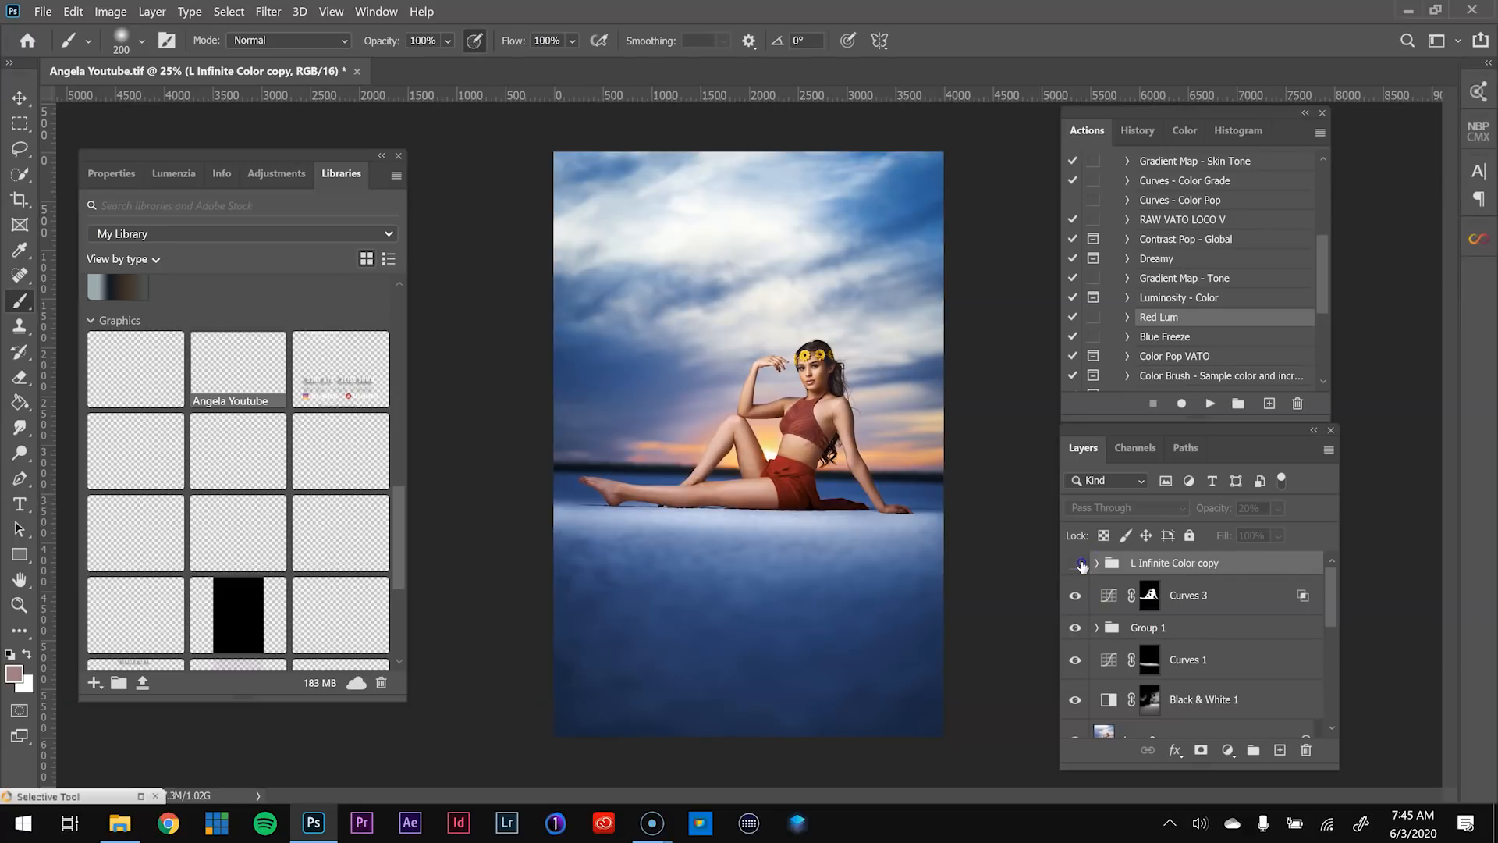
{"action": "left_click", "coordinate": [1077, 562]}
{"action": "left_click", "coordinate": [1075, 563]}
{"action": "left_click", "coordinate": [1076, 562]}
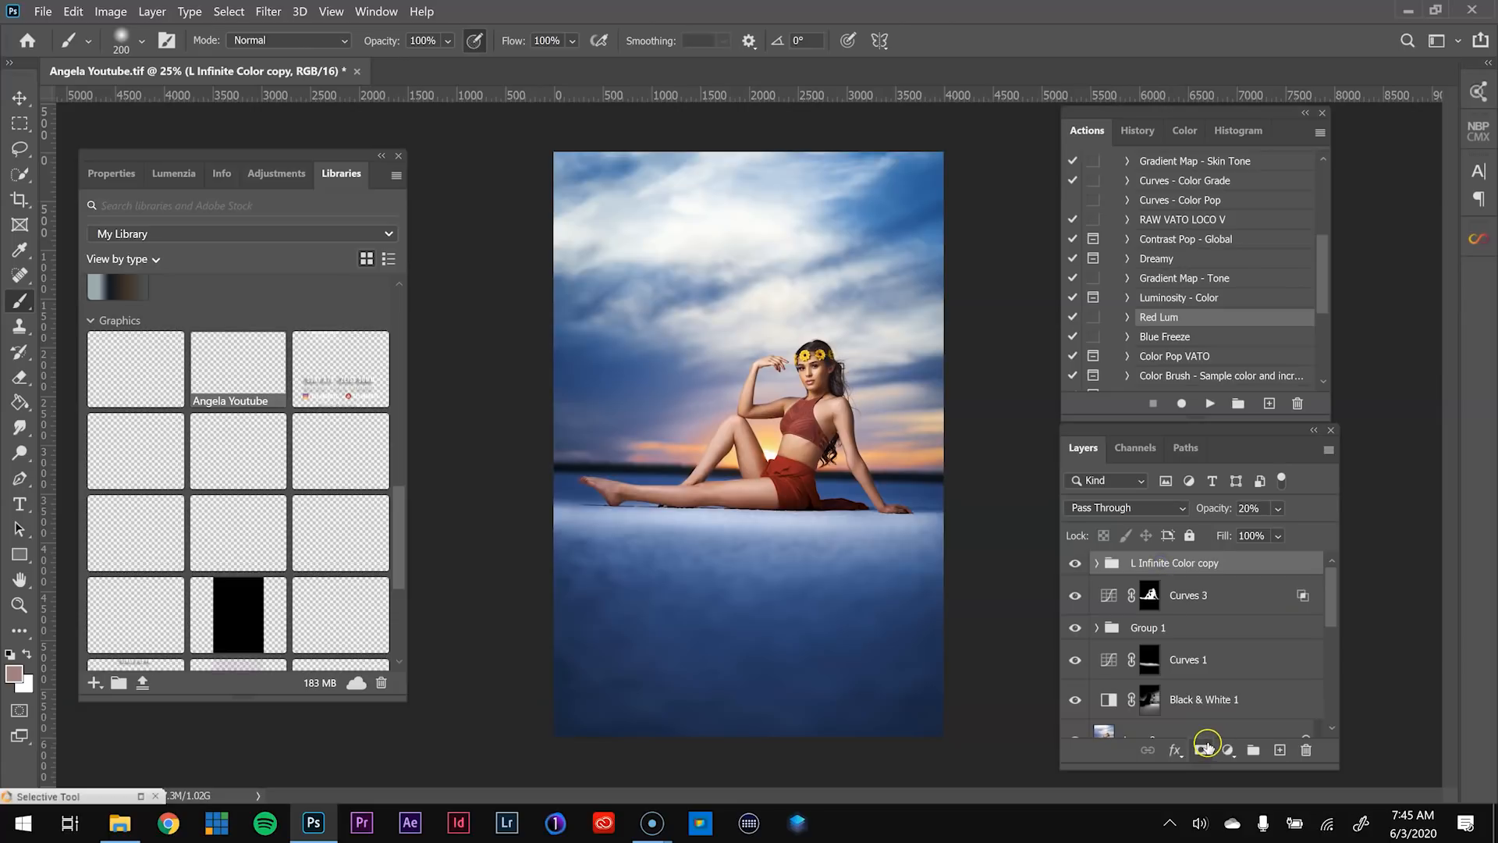
- Add a layer mask to the L Infinite Color copy group and replace it with a copy of the Curves 3 mask
{"action": "left_click", "coordinate": [1205, 749]}
{"action": "left_click", "coordinate": [1147, 613]}
{"action": "key", "text": "ctrl+i"}
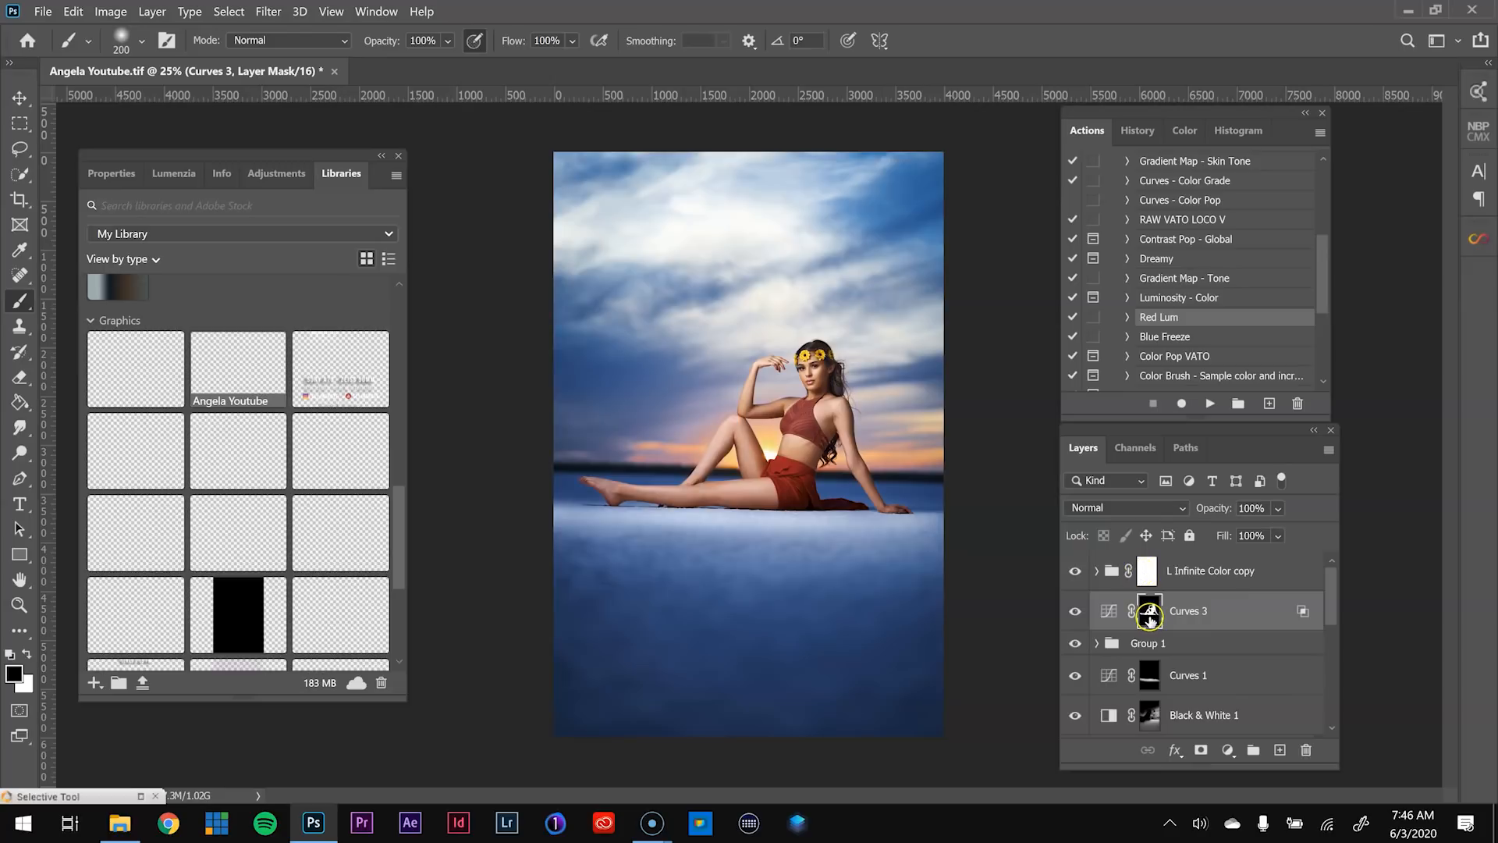
{"action": "left_click_drag", "start_coordinate": [1149, 621], "coordinate": [1105, 556]}
{"action": "left_click", "coordinate": [802, 346]}
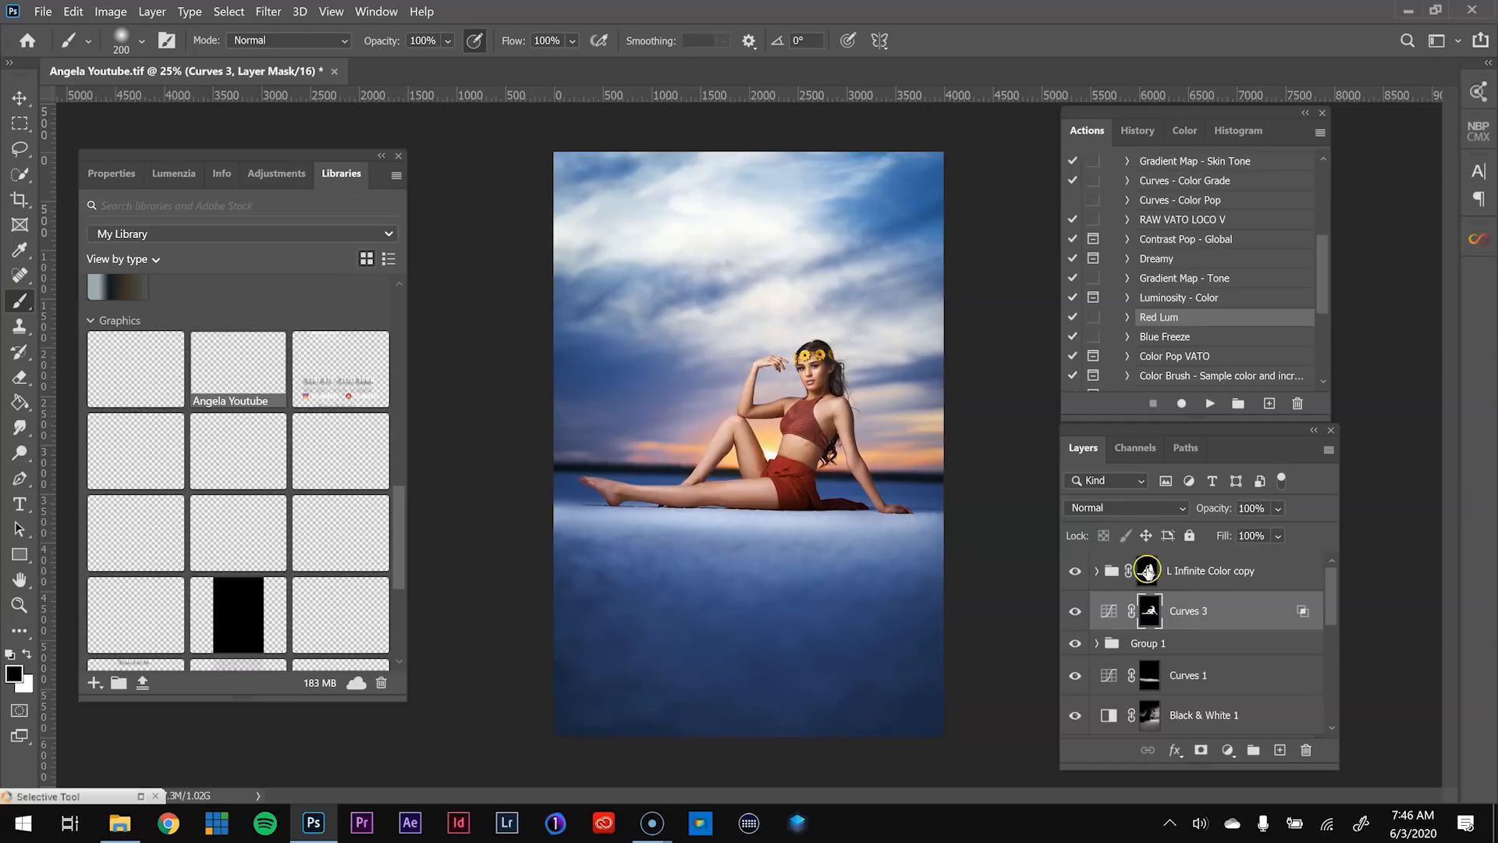
- Invert the layer mask of the L Infinite Color copy group and compare the image with the group hidden and shown
{"action": "left_click", "coordinate": [1147, 570]}
{"action": "left_click", "coordinate": [1075, 572]}
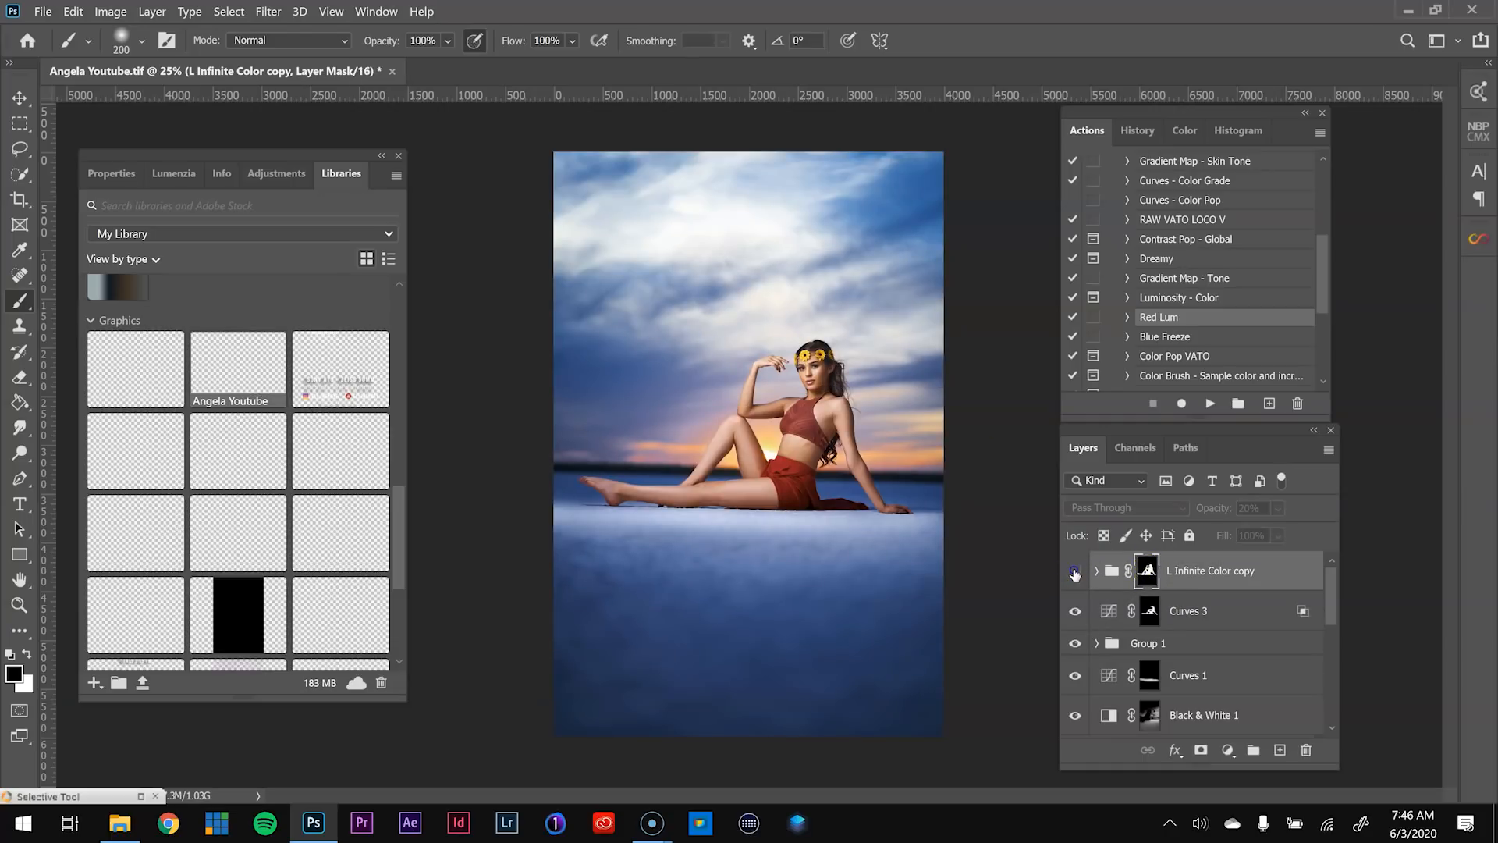
{"action": "left_click", "coordinate": [1076, 572]}
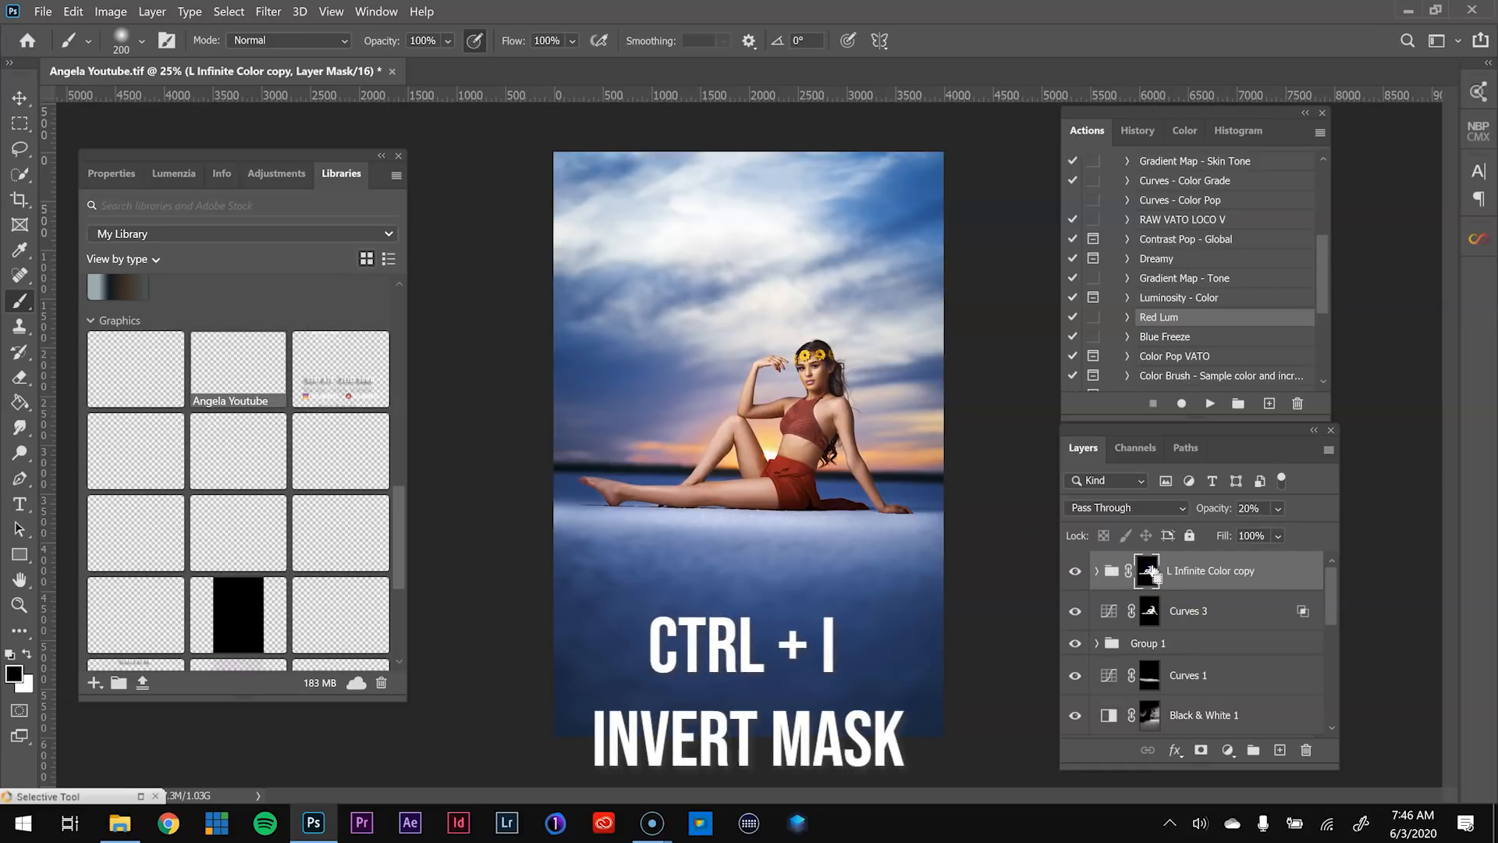
{"action": "key", "text": "ctrl+i"}
{"action": "left_click", "coordinate": [1073, 574]}
{"action": "left_click", "coordinate": [1074, 574]}
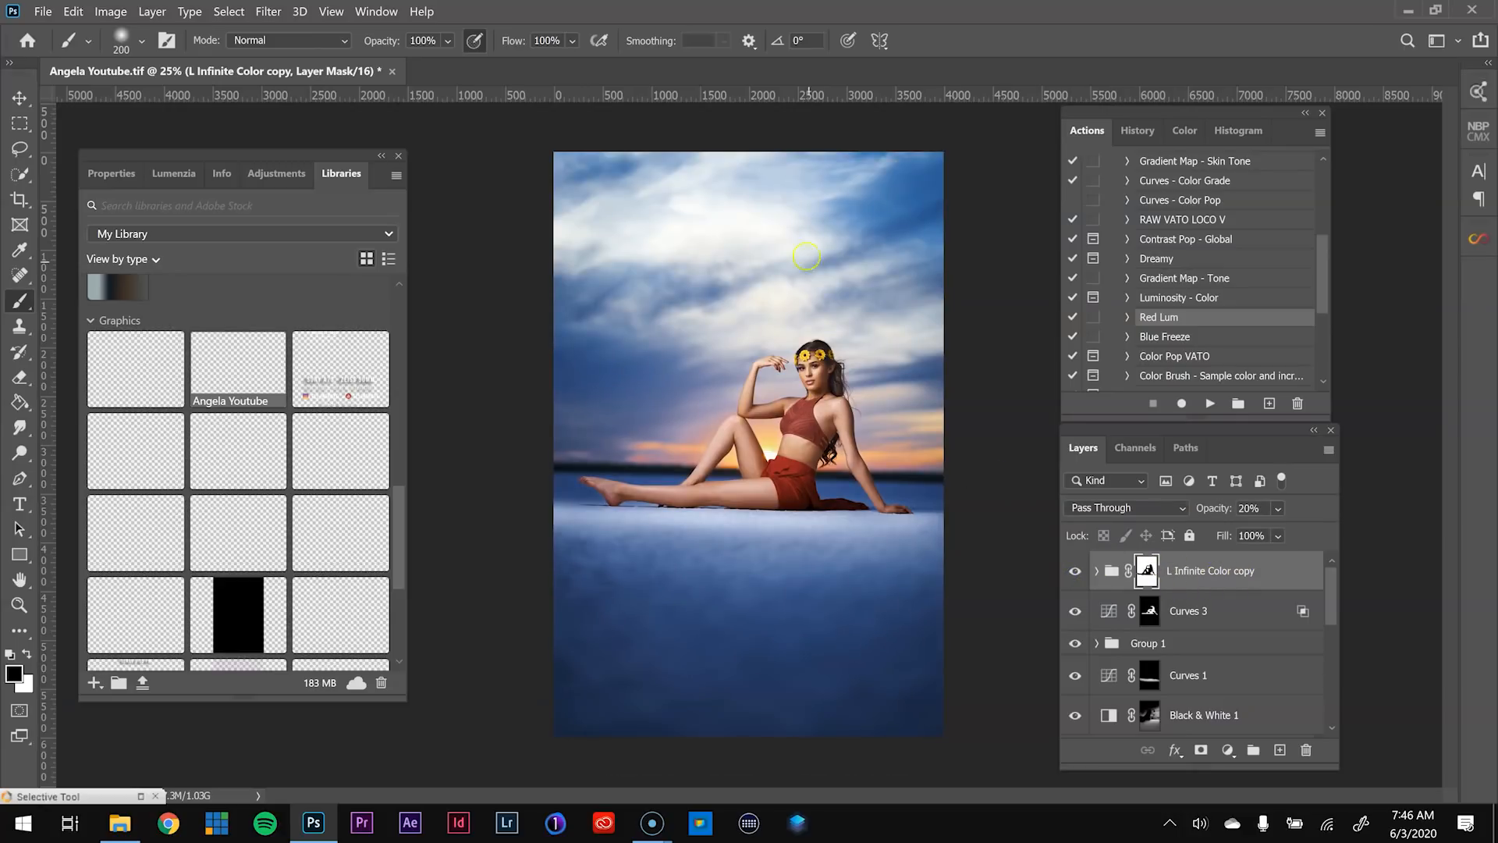
{"action": "left_click", "coordinate": [1074, 572]}
{"action": "left_click", "coordinate": [1074, 572]}
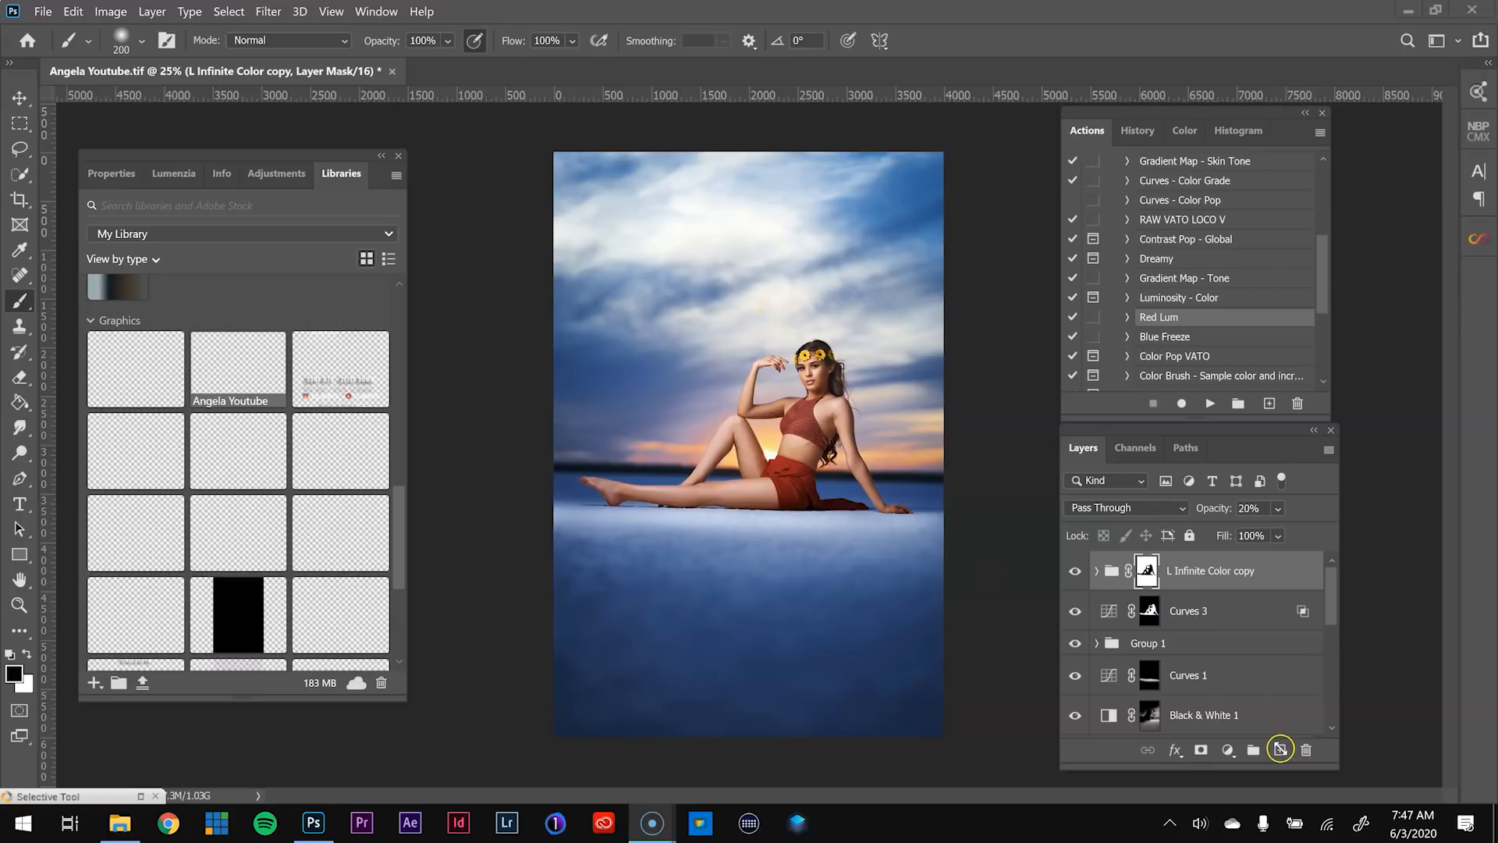
- Add a new empty layer above the L Infinite Color copy group and activate the Gradient tool with default black and white colors
{"action": "left_click", "coordinate": [1280, 750]}
{"action": "left_click", "coordinate": [1280, 750]}
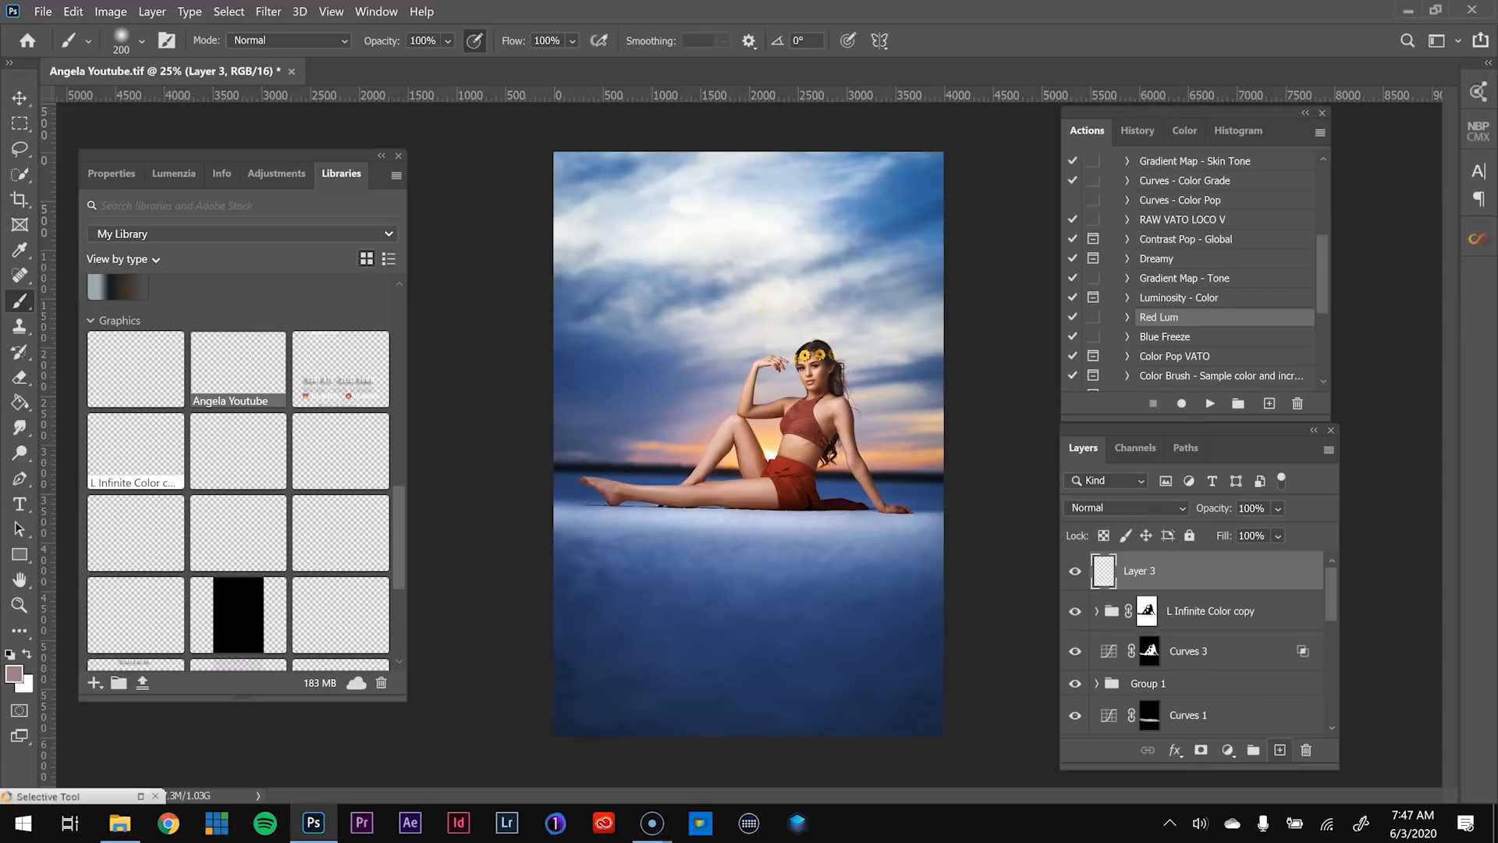
{"action": "left_click", "coordinate": [22, 398]}
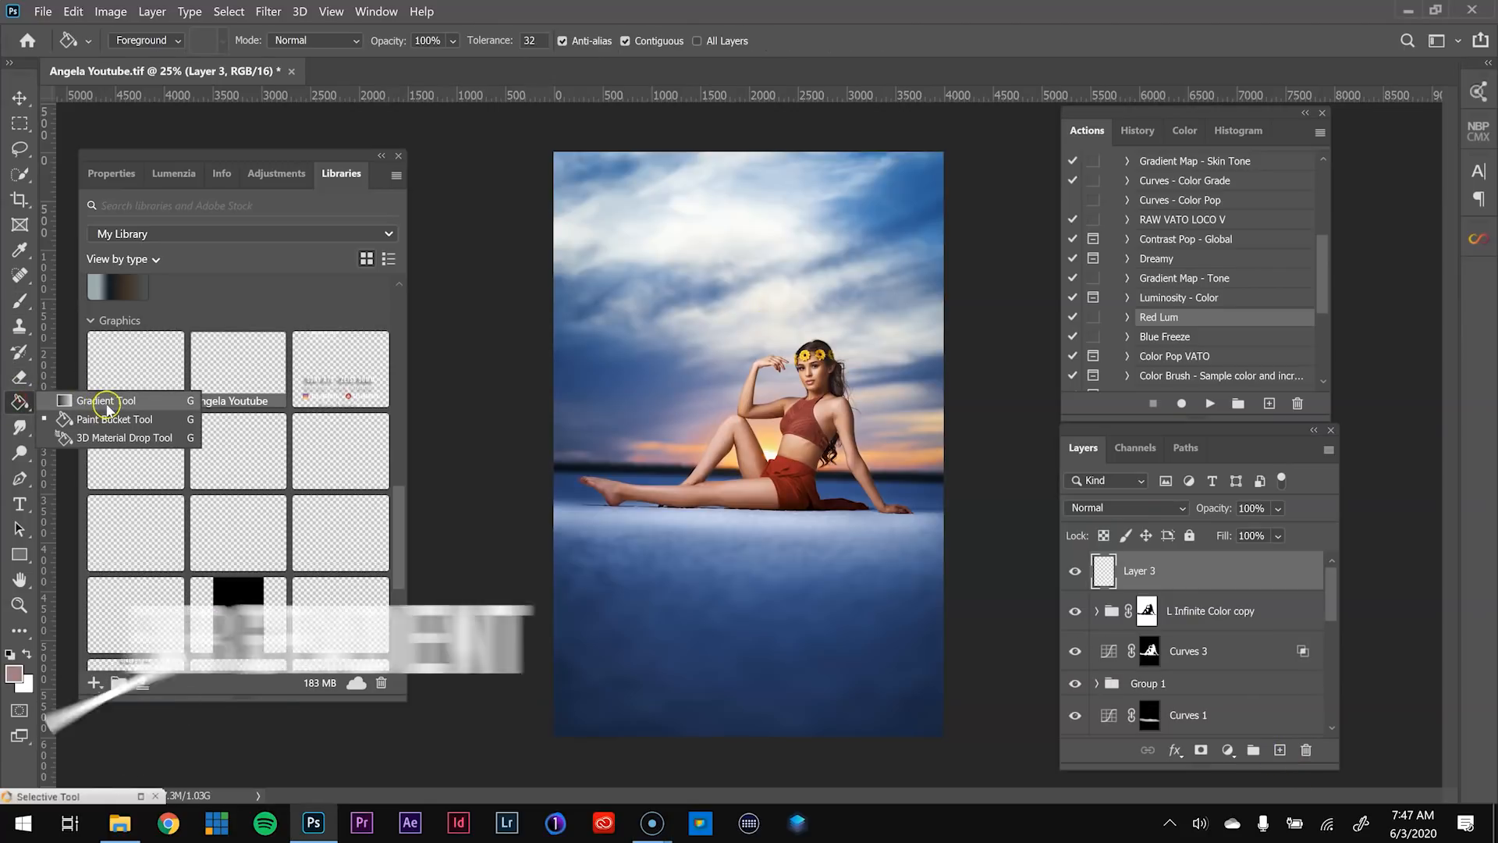
{"action": "left_click", "coordinate": [107, 401]}
{"action": "left_click", "coordinate": [184, 42]}
{"action": "left_click", "coordinate": [183, 42]}
{"action": "left_click", "coordinate": [10, 653]}
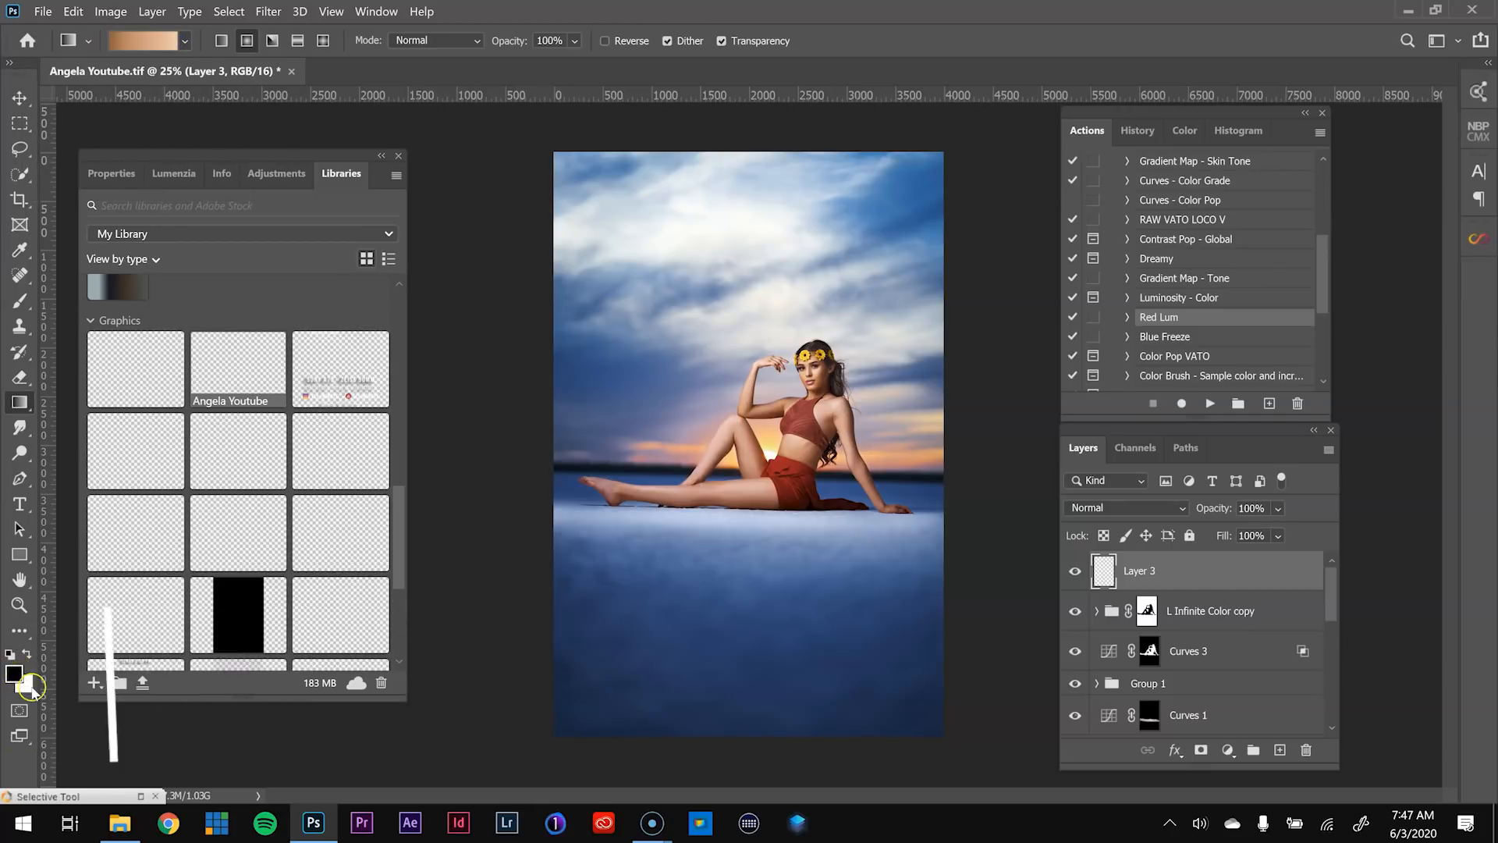
- Choose the foreground-to-transparent gradient preset, the second one in the Basics group
{"action": "left_click", "coordinate": [182, 43]}
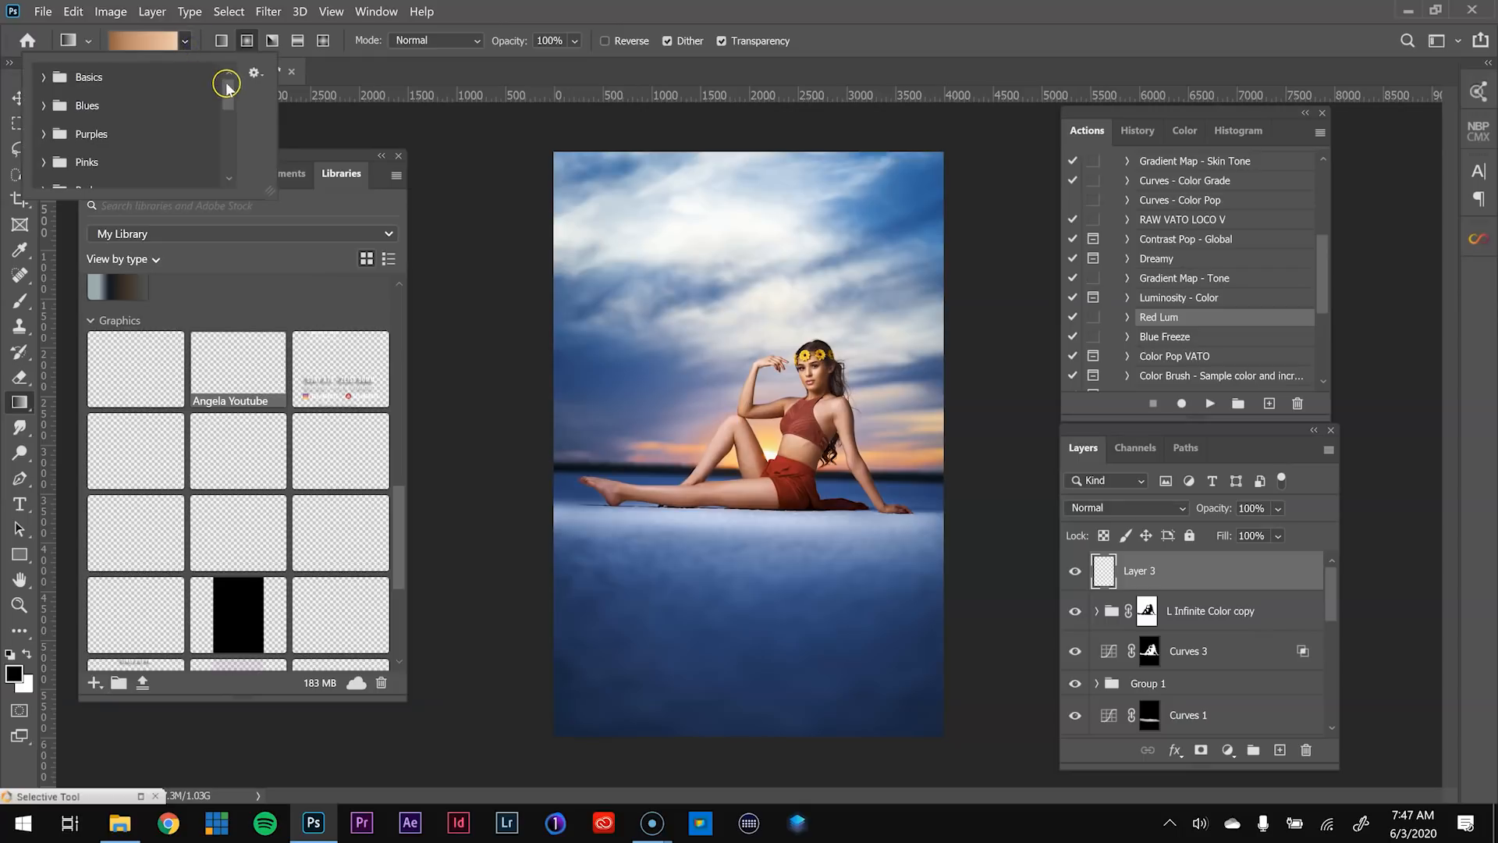
{"action": "left_click", "coordinate": [162, 79]}
{"action": "left_click", "coordinate": [39, 78]}
{"action": "left_click", "coordinate": [43, 77]}
{"action": "left_click", "coordinate": [44, 77]}
{"action": "left_click", "coordinate": [99, 109]}
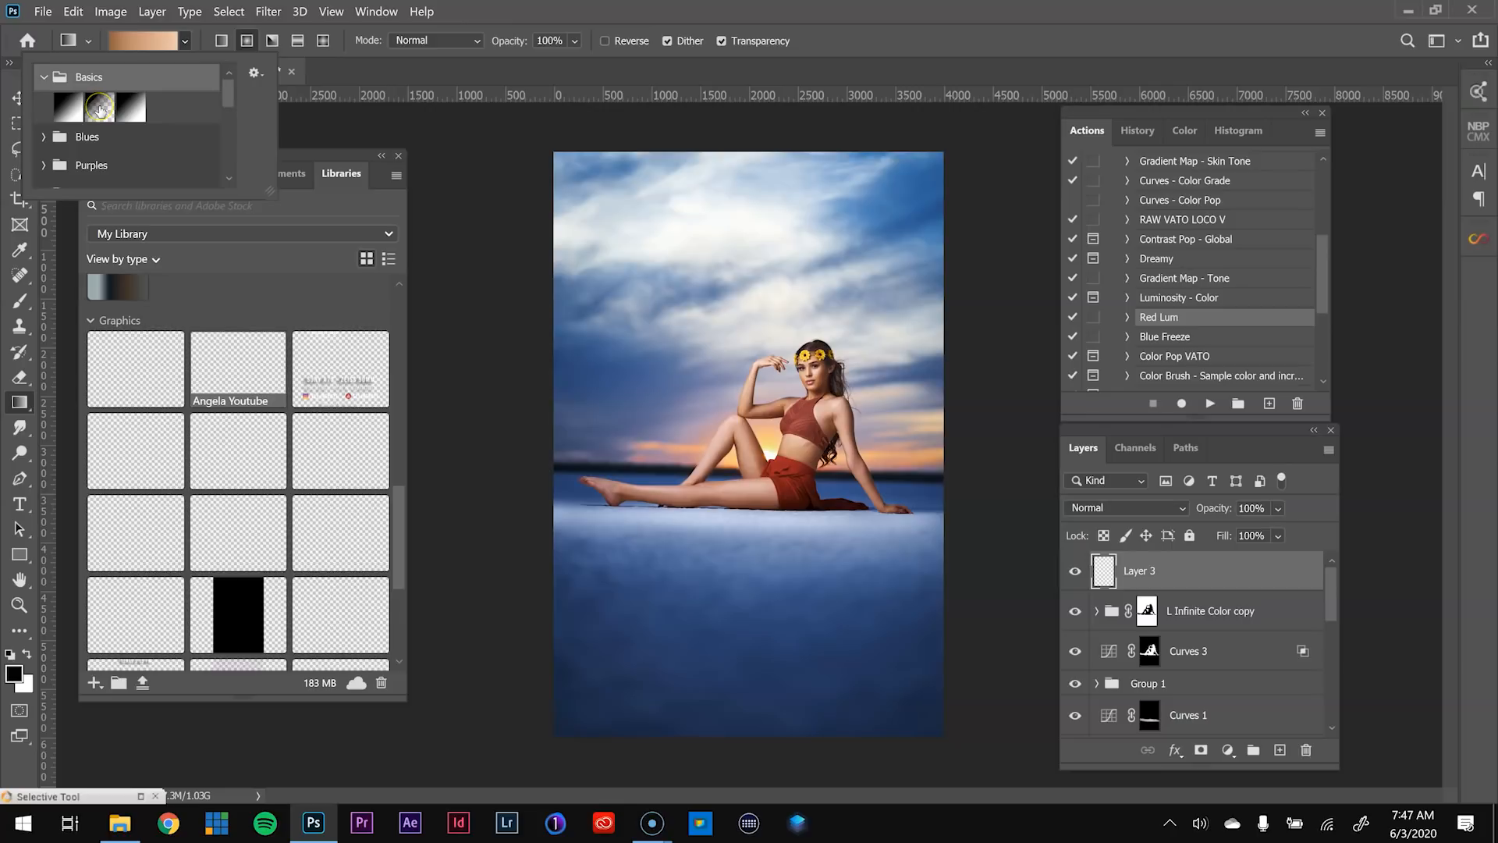
{"action": "left_click", "coordinate": [99, 109]}
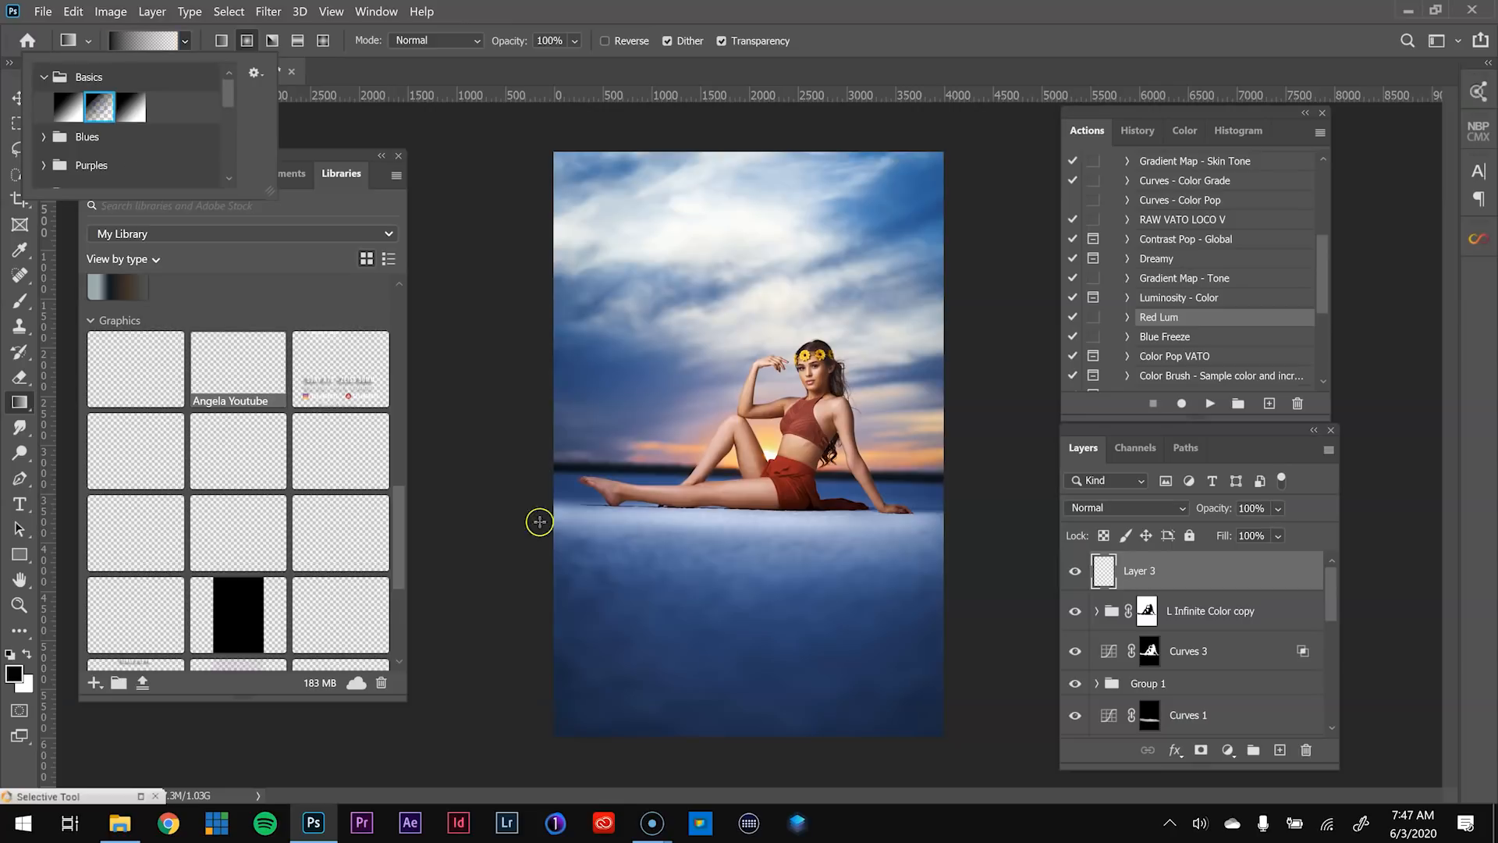
- Draw a radial and a linear black-to-transparent gradient upward over the lower foreground on Layer 3
{"action": "left_click_drag", "start_coordinate": [764, 713], "coordinate": [758, 624]}
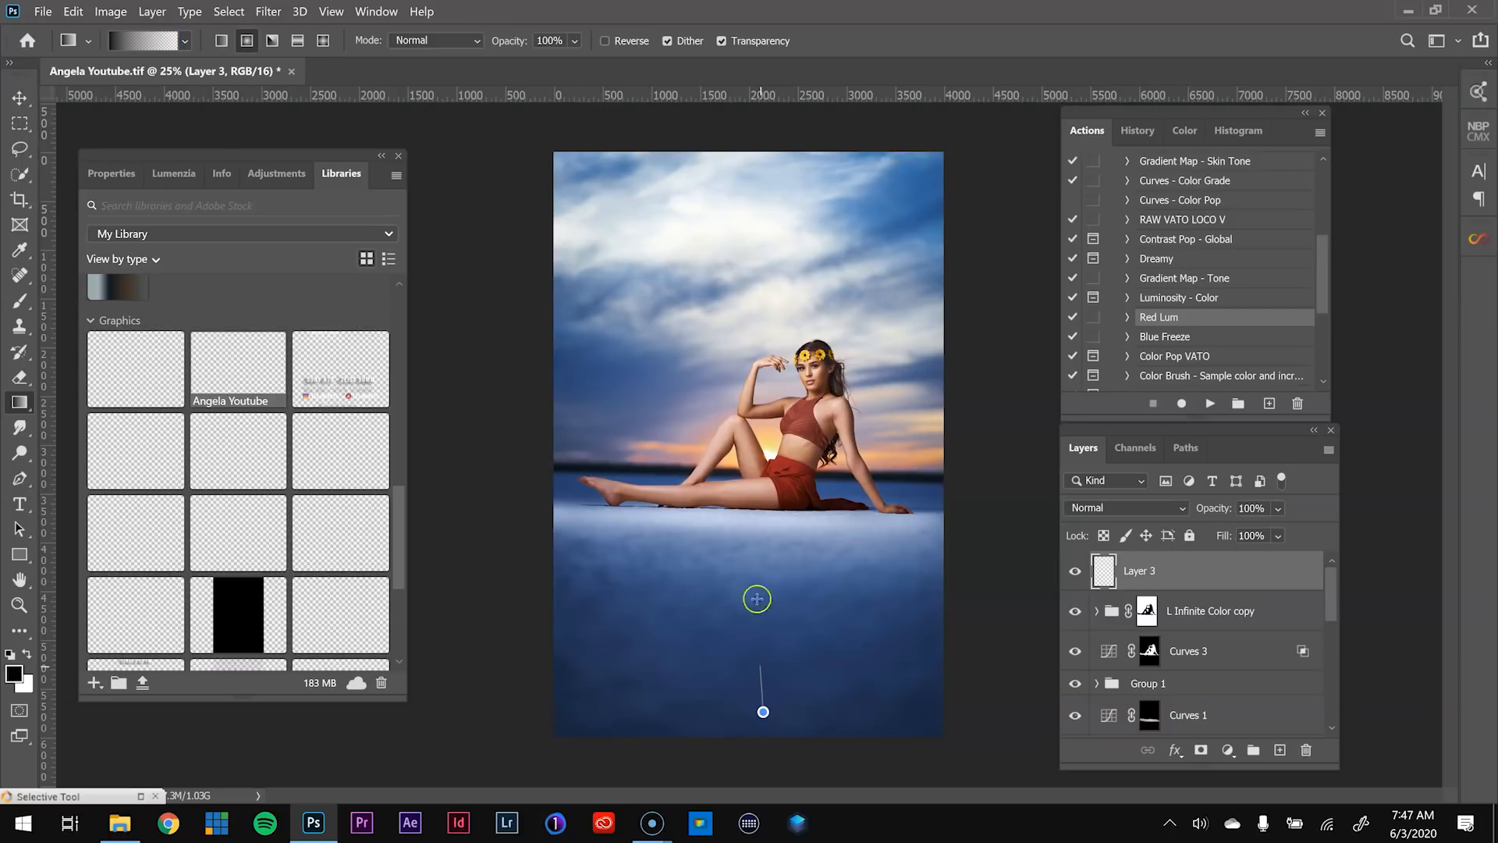
{"action": "left_click_drag", "start_coordinate": [756, 551], "coordinate": [755, 526]}
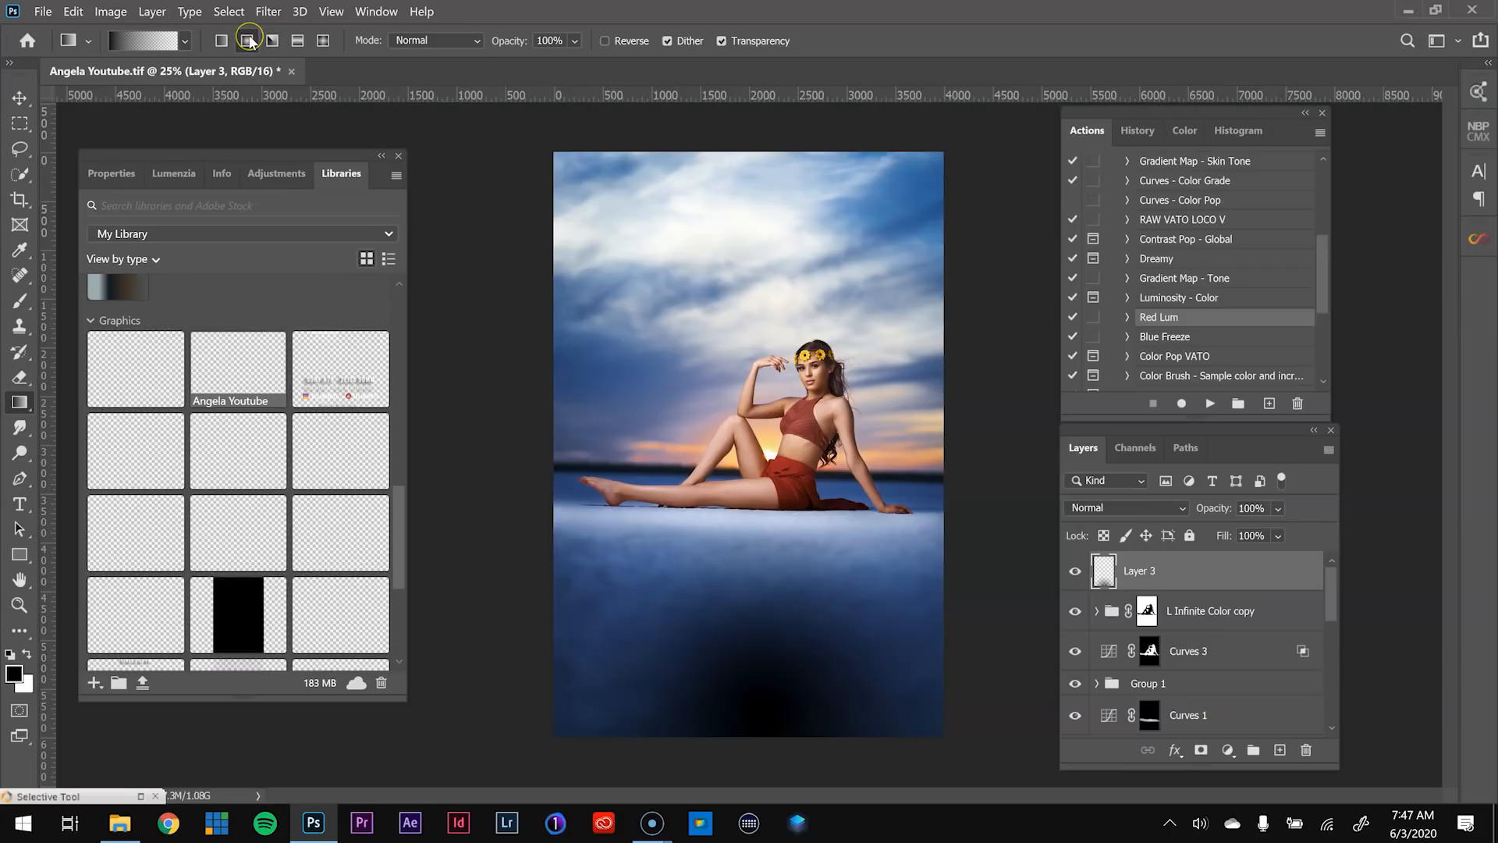
{"action": "left_click", "coordinate": [223, 41]}
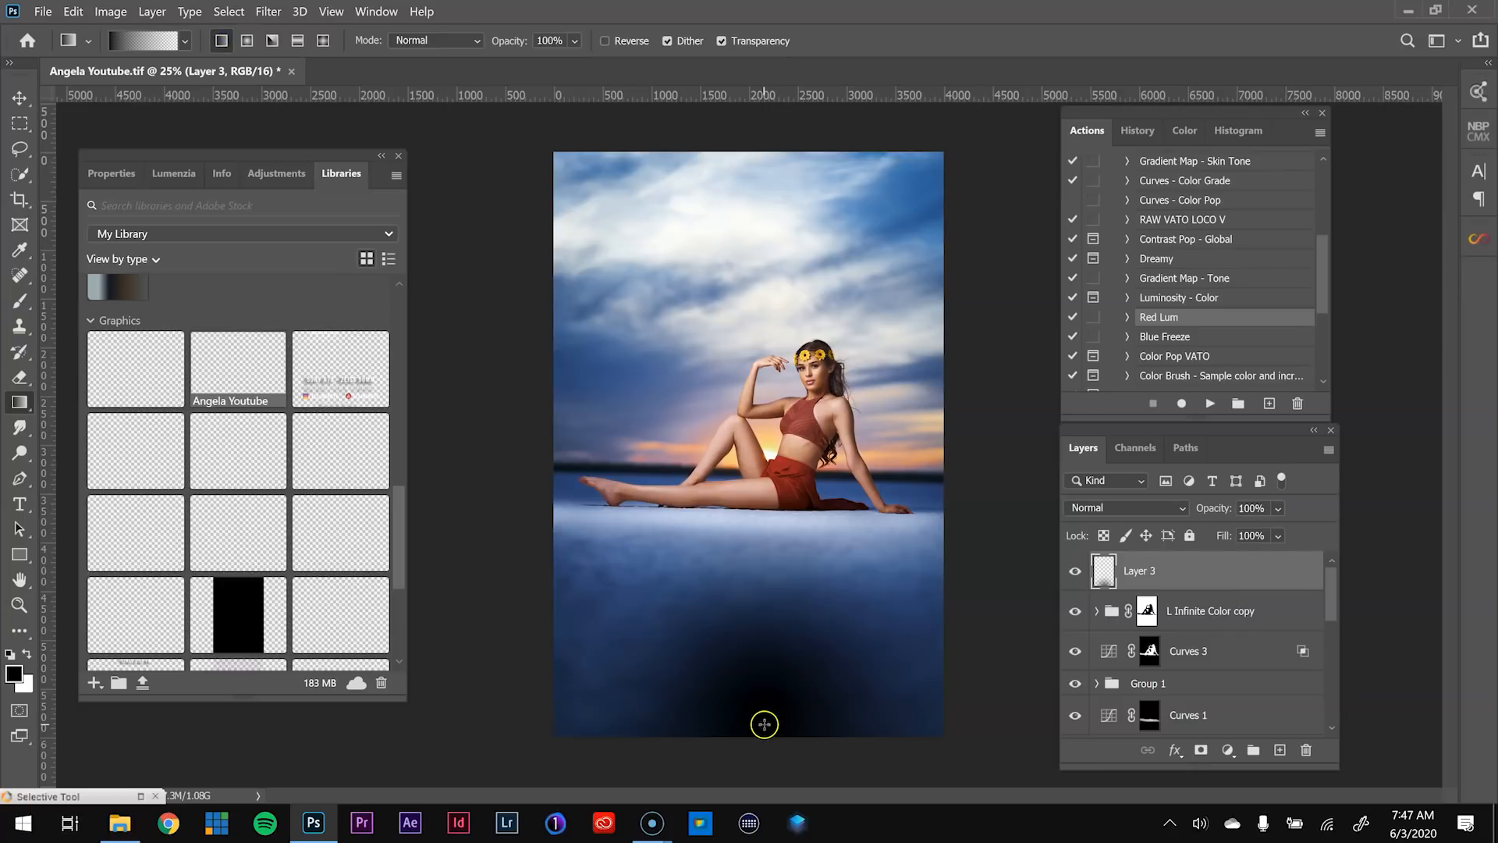
{"action": "left_click_drag", "start_coordinate": [763, 622], "coordinate": [756, 537]}
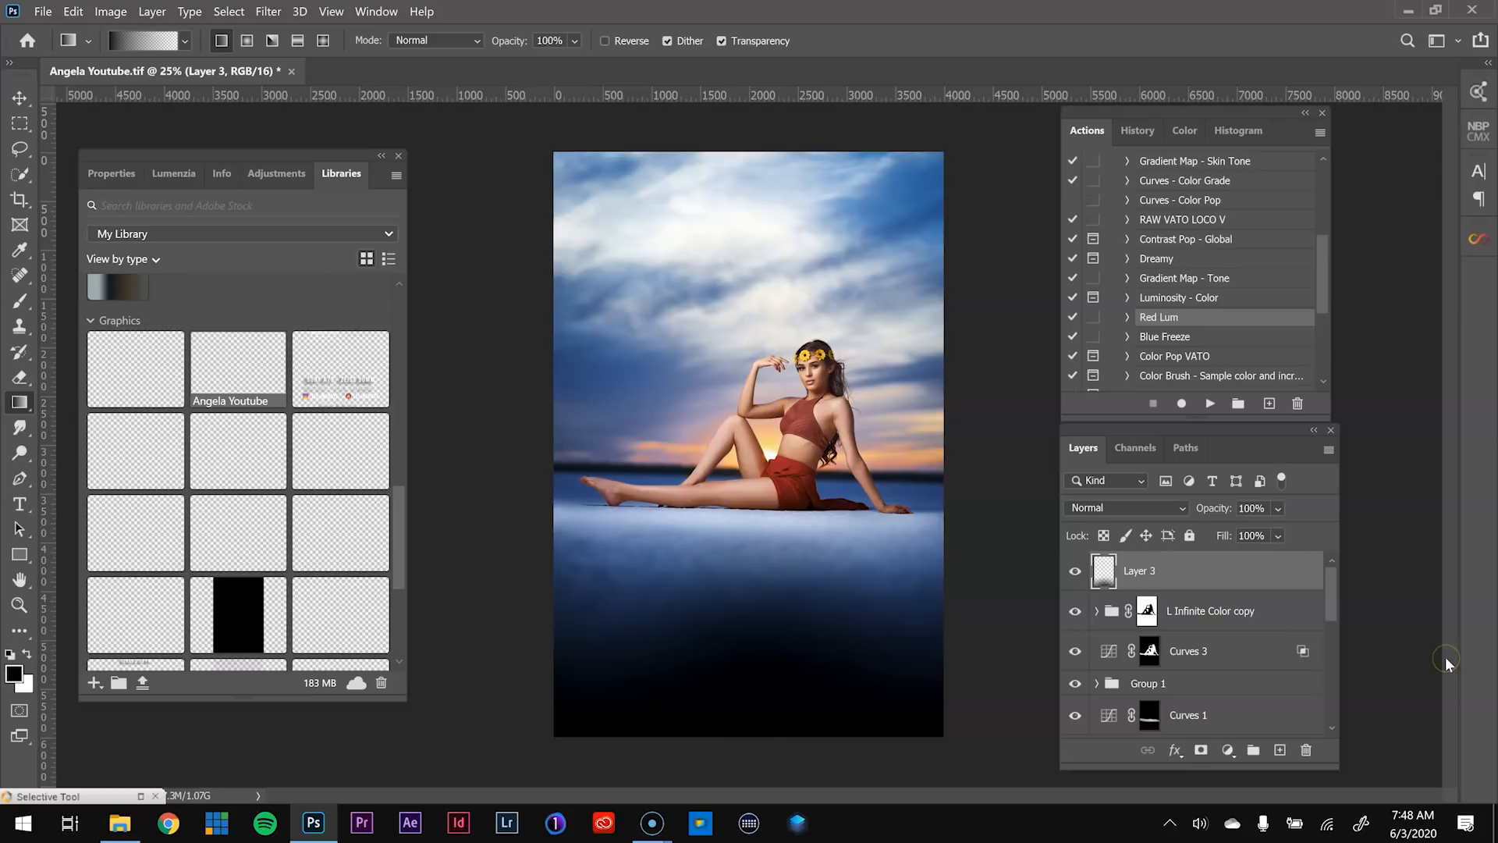
- Set Layer 3 to Soft Light at 30% opacity and compare the image with the layer hidden and shown
{"action": "left_click", "coordinate": [1163, 508]}
{"action": "left_click", "coordinate": [1074, 562]}
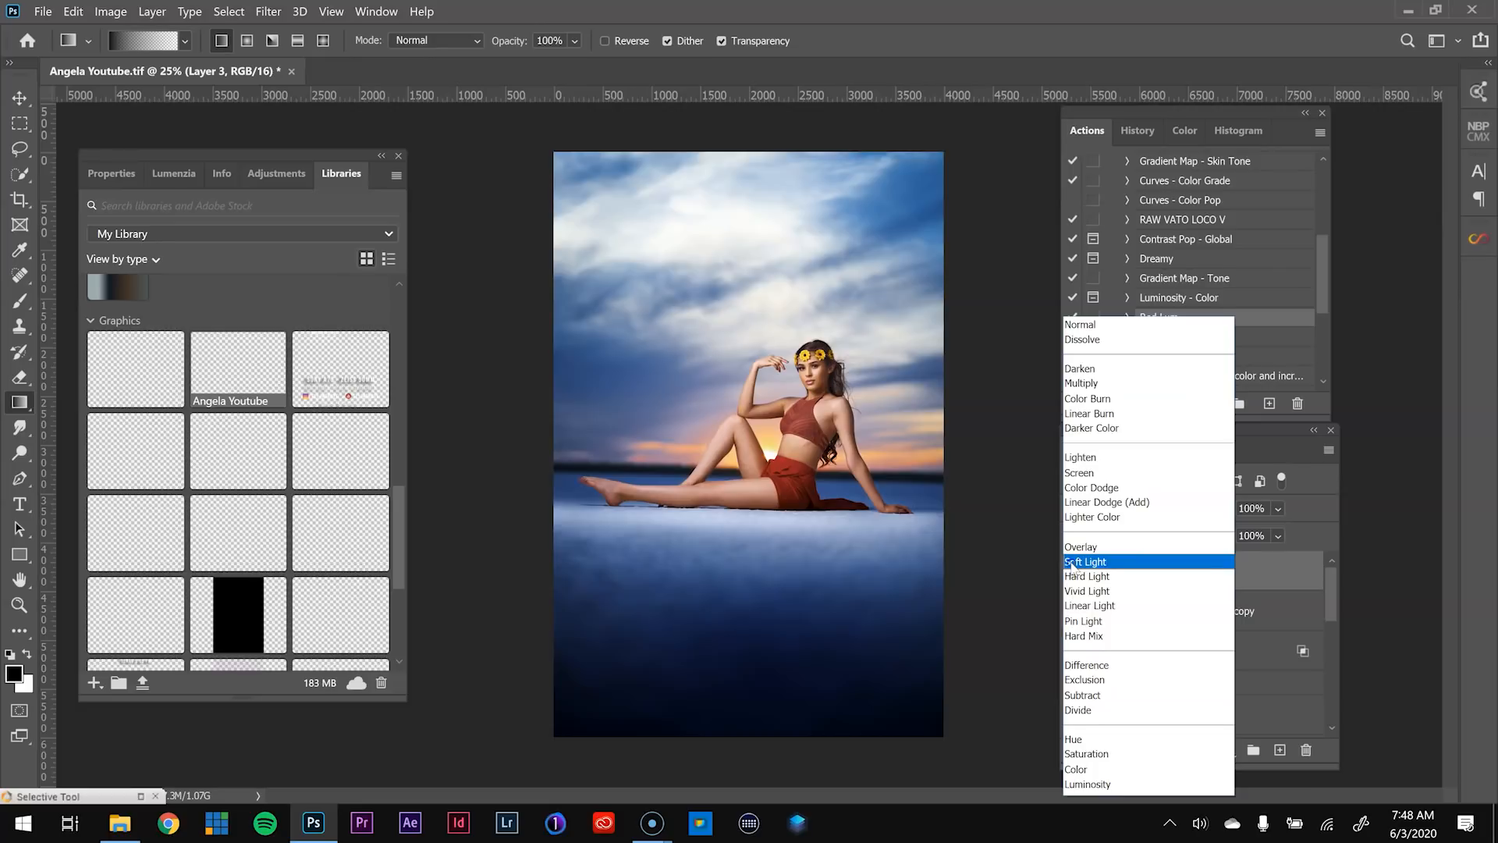
{"action": "left_click", "coordinate": [1277, 508]}
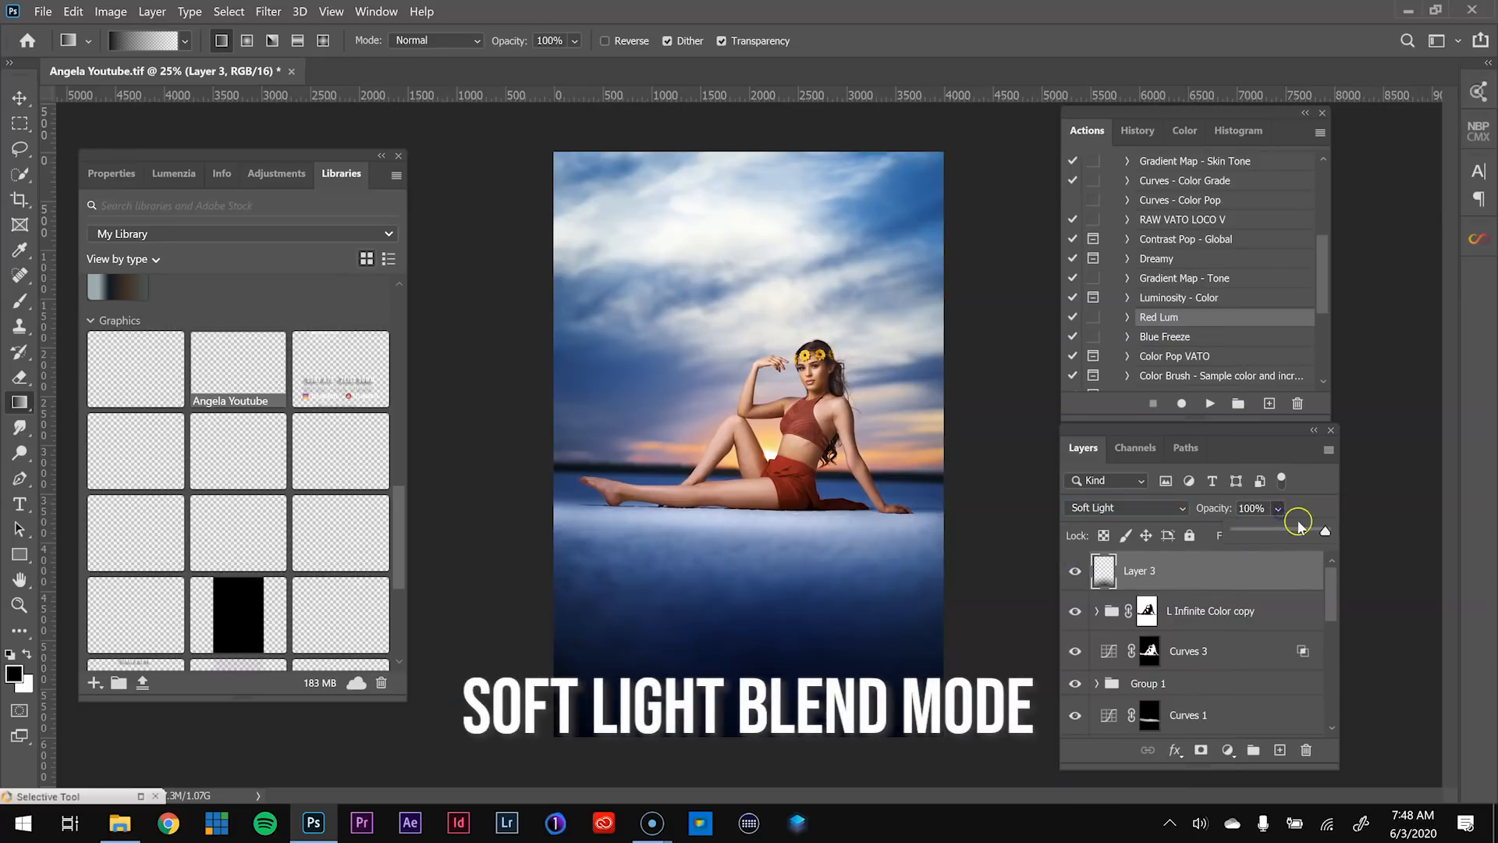
{"action": "left_click_drag", "start_coordinate": [1307, 532], "coordinate": [1253, 534]}
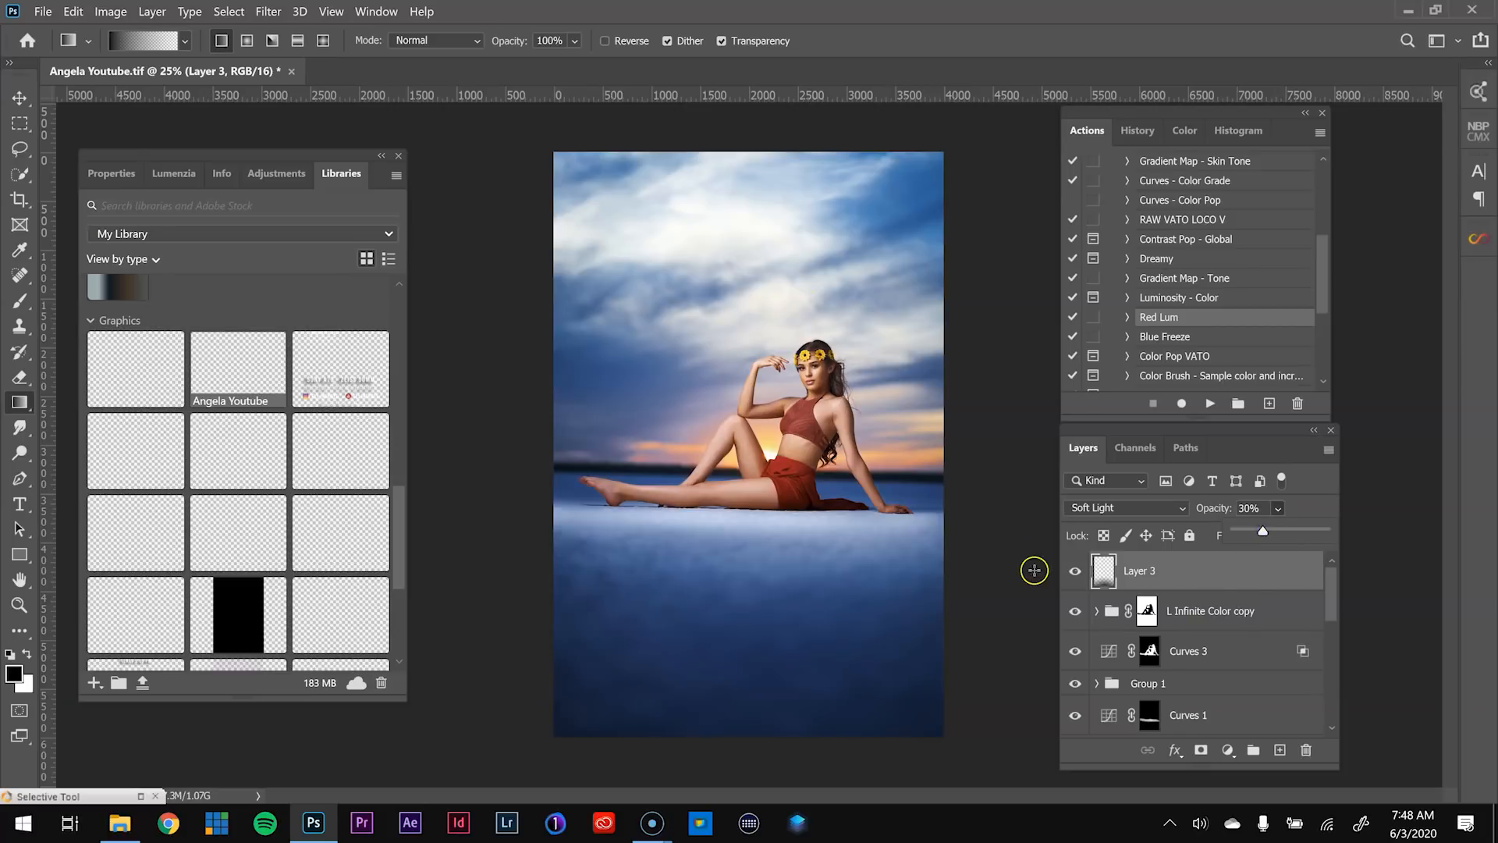
{"action": "left_click", "coordinate": [1073, 575]}
{"action": "left_click", "coordinate": [1073, 576]}
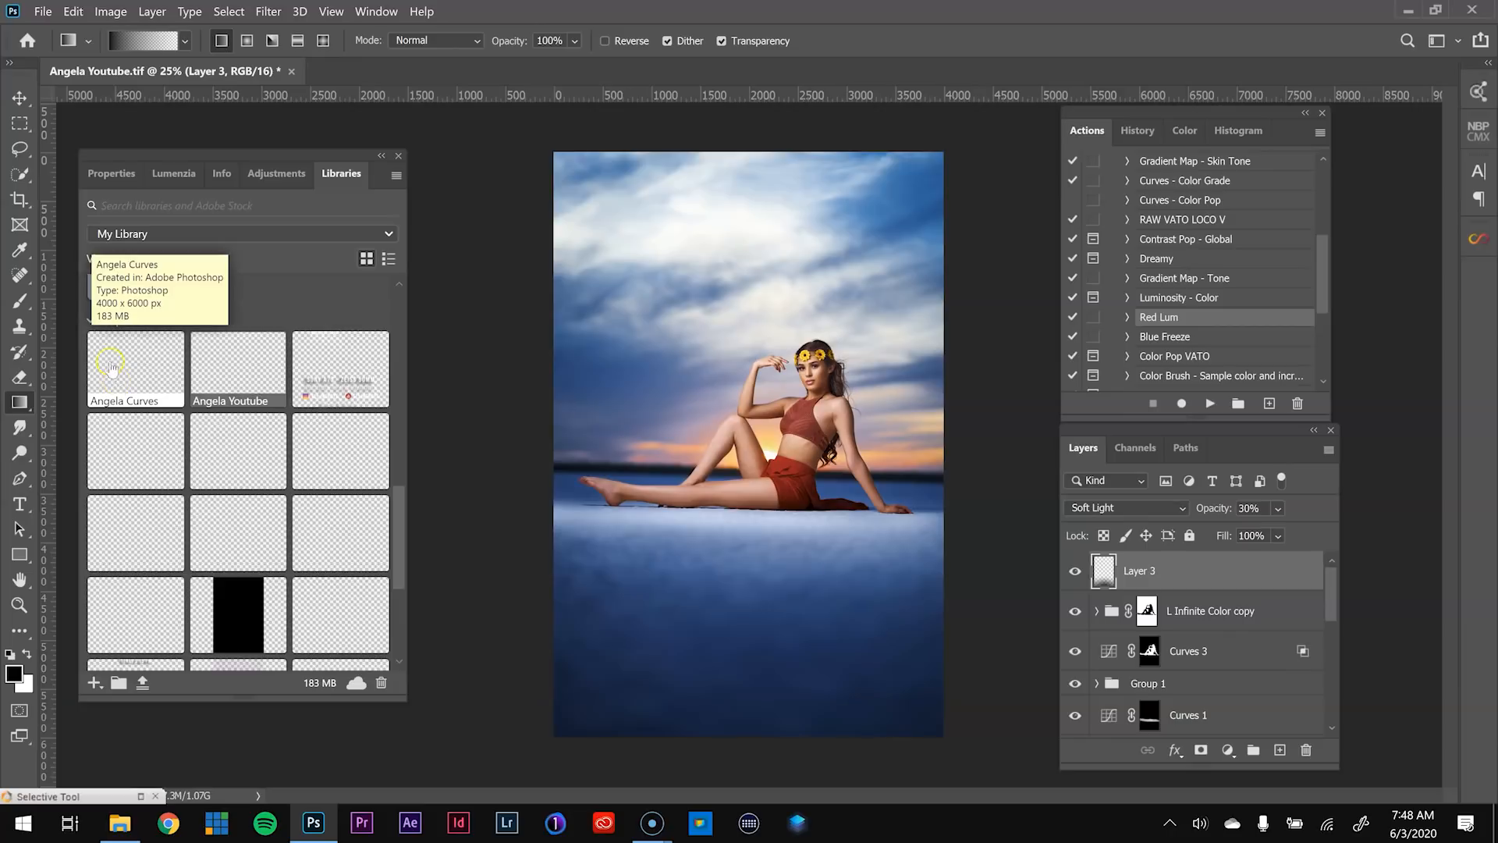
- Place the saved Curves color grade, the first graphic in My Library, onto the image above Layer 3
{"action": "left_click", "coordinate": [125, 362]}
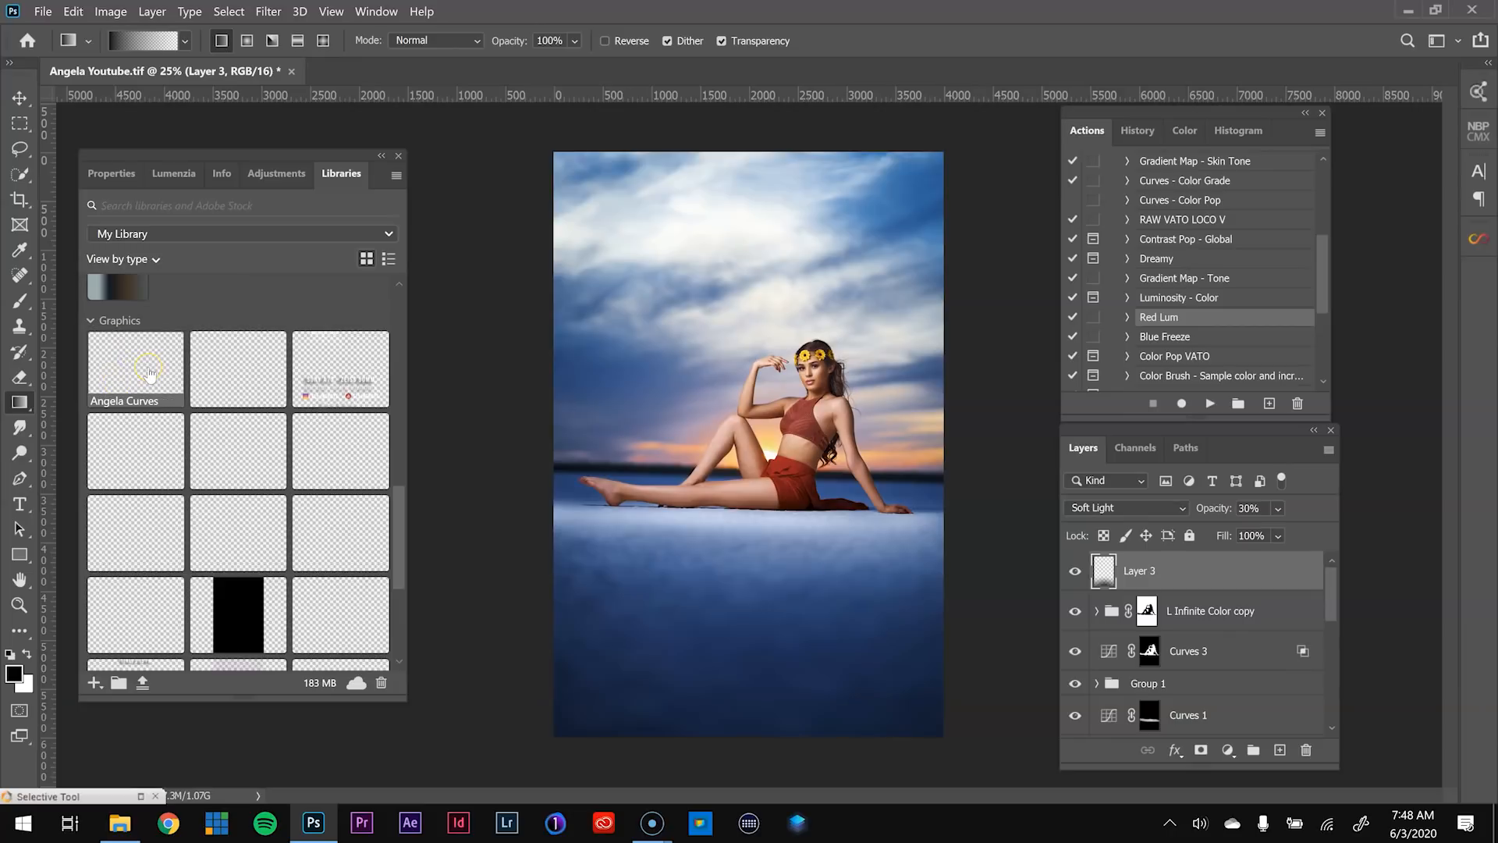
{"action": "left_click_drag", "start_coordinate": [149, 374], "coordinate": [784, 431]}
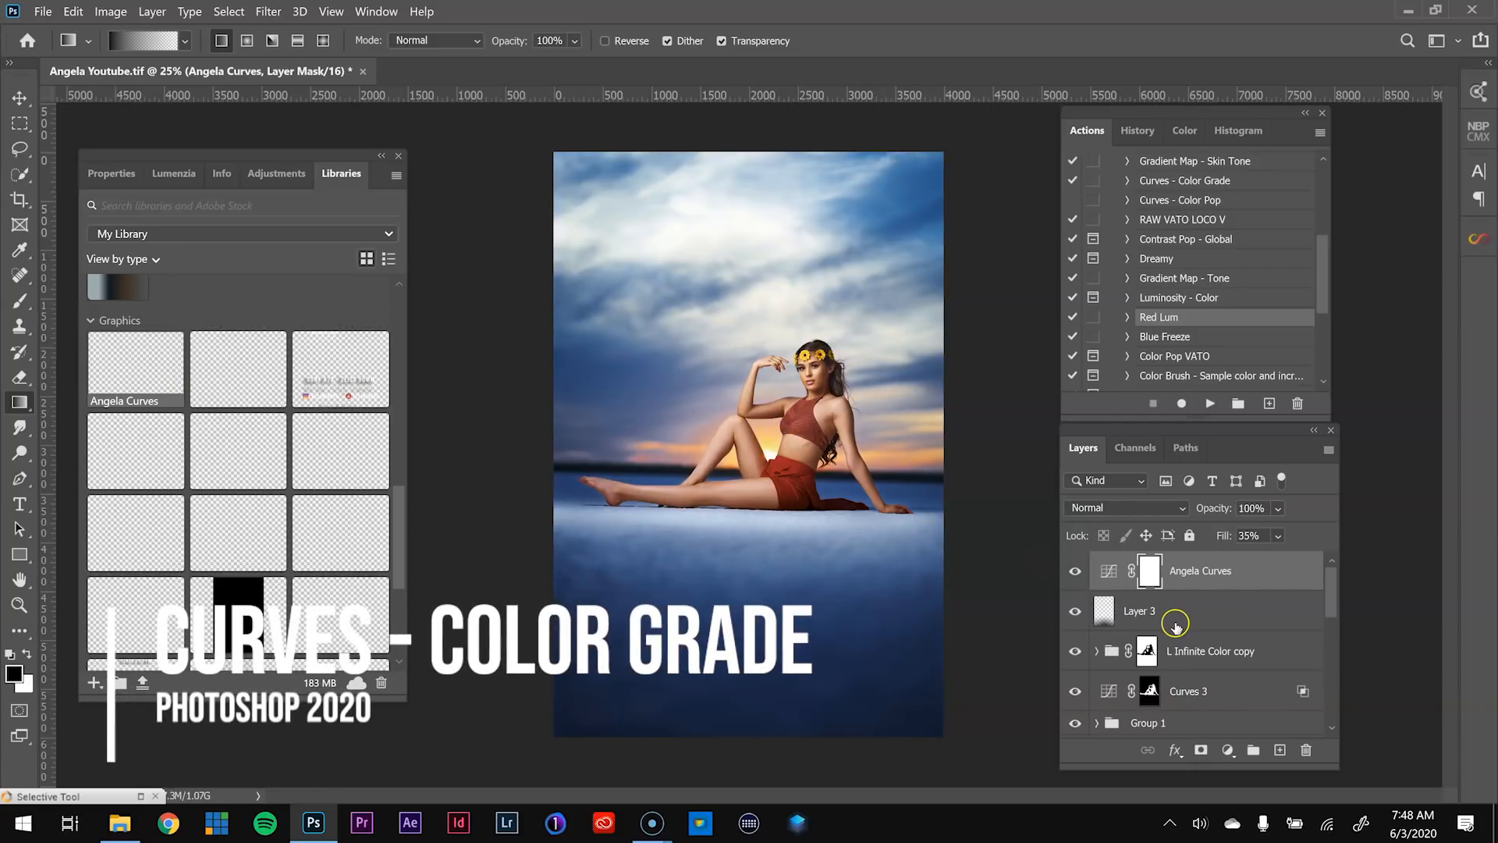
{"action": "left_click", "coordinate": [1257, 581]}
{"action": "left_click", "coordinate": [1252, 537]}
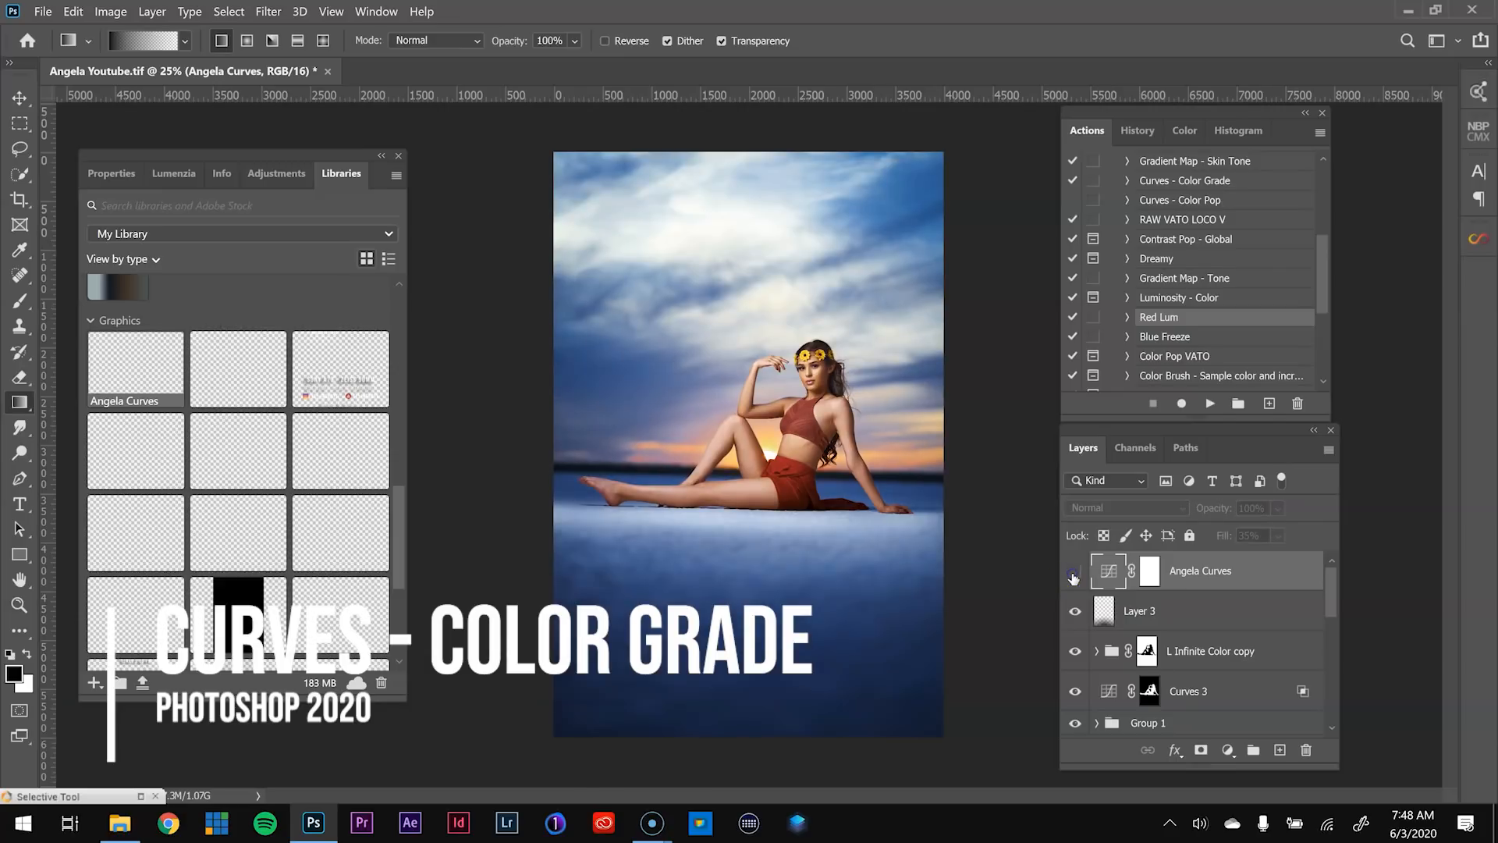
- Compare the subject up close with the placed Curves color grade hidden and shown
{"action": "key", "text": "z"}
{"action": "left_click_drag", "start_coordinate": [804, 367], "coordinate": [854, 452]}
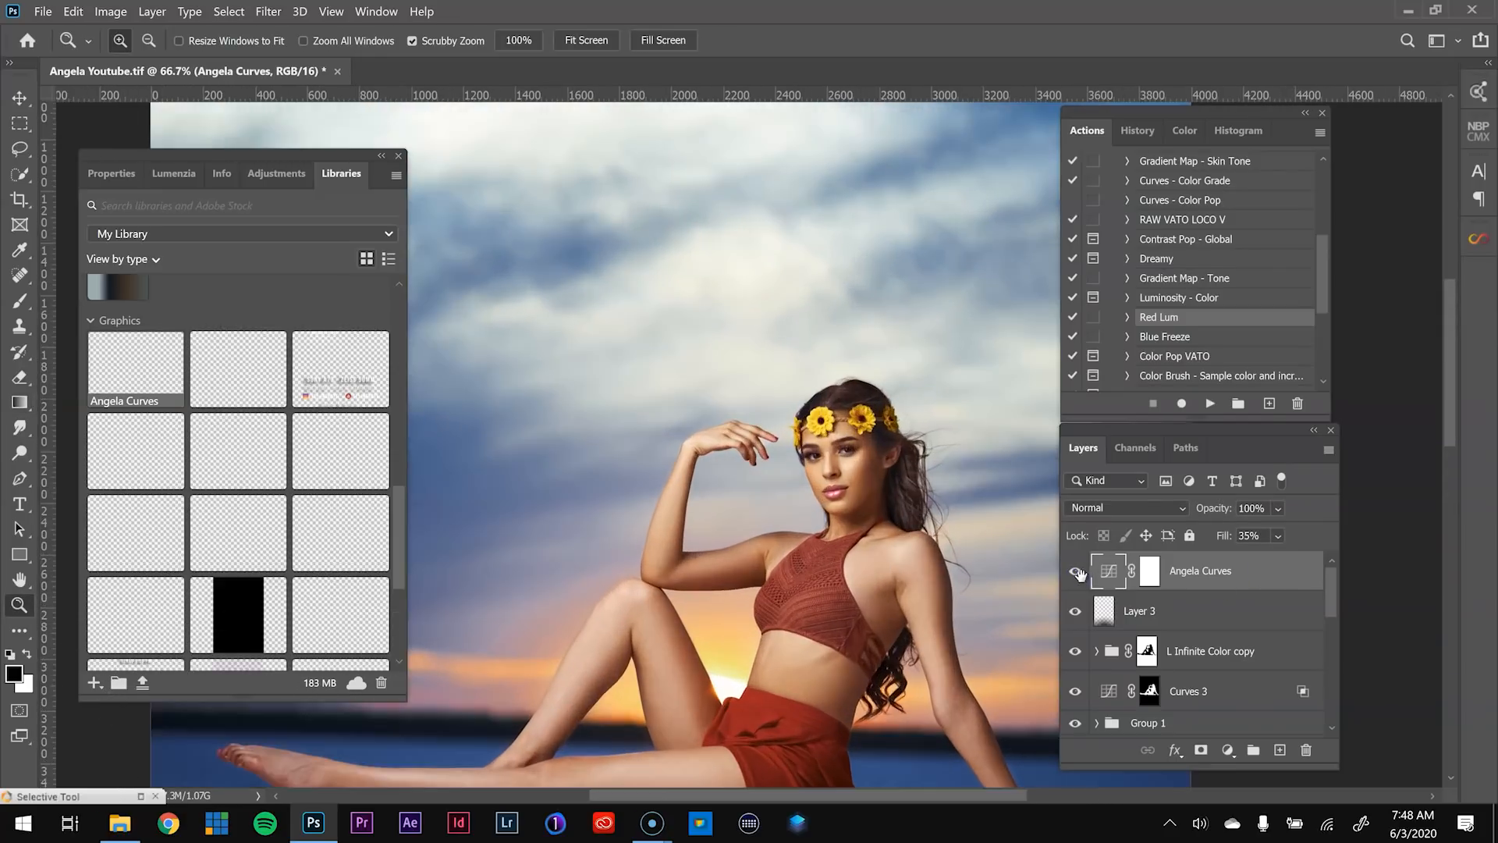
{"action": "left_click", "coordinate": [1075, 570]}
{"action": "left_click_drag", "start_coordinate": [933, 634], "coordinate": [849, 509]}
{"action": "left_click", "coordinate": [1075, 572]}
{"action": "left_click", "coordinate": [1075, 572]}
{"action": "left_click", "coordinate": [1075, 572]}
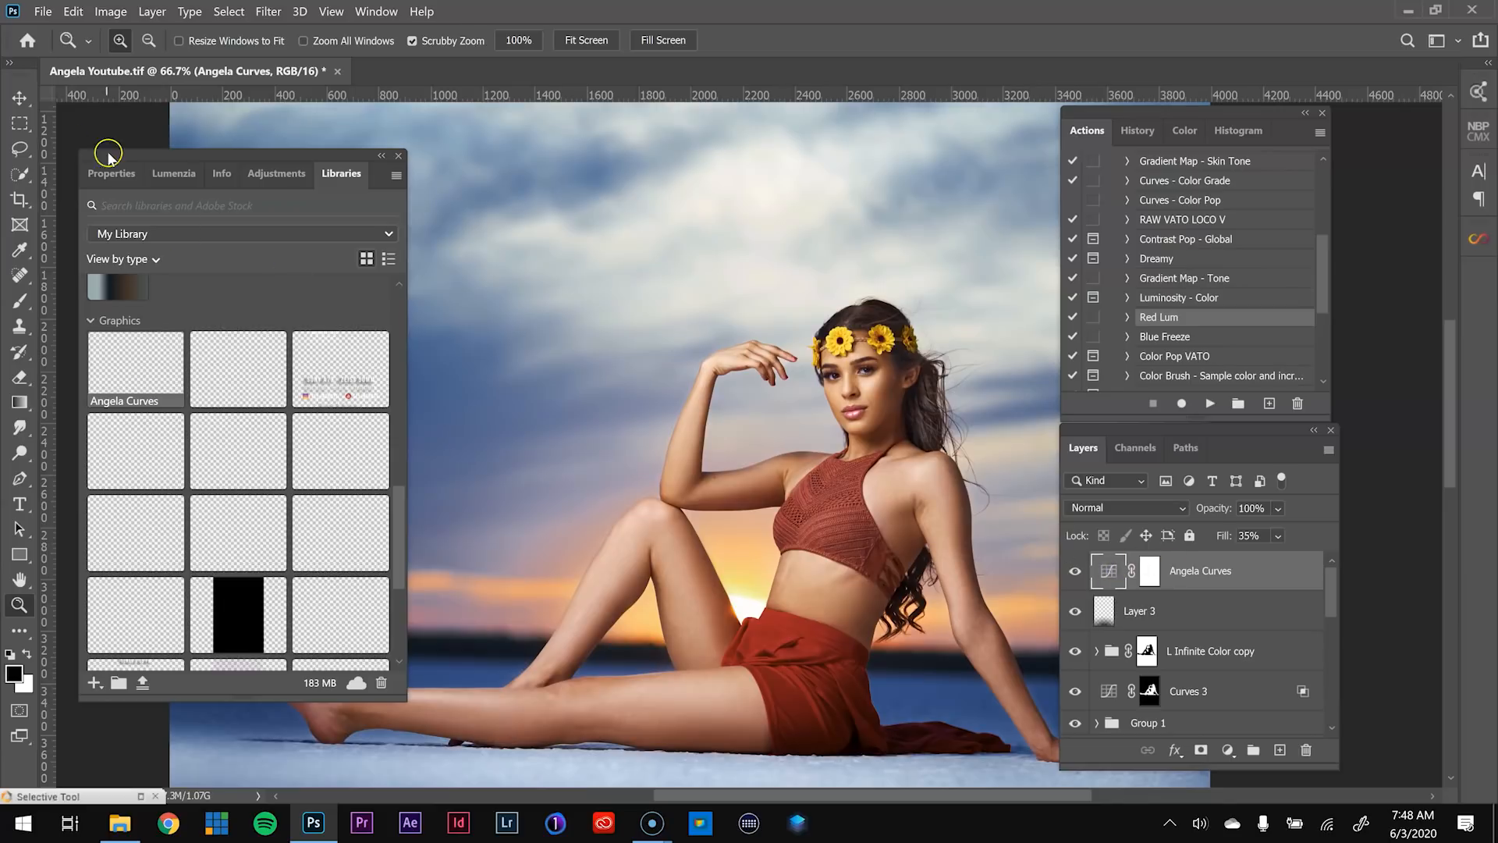
- Examine the Red, Green and Blue channel curves of the placed Curves color grade
{"action": "left_click", "coordinate": [111, 174]}
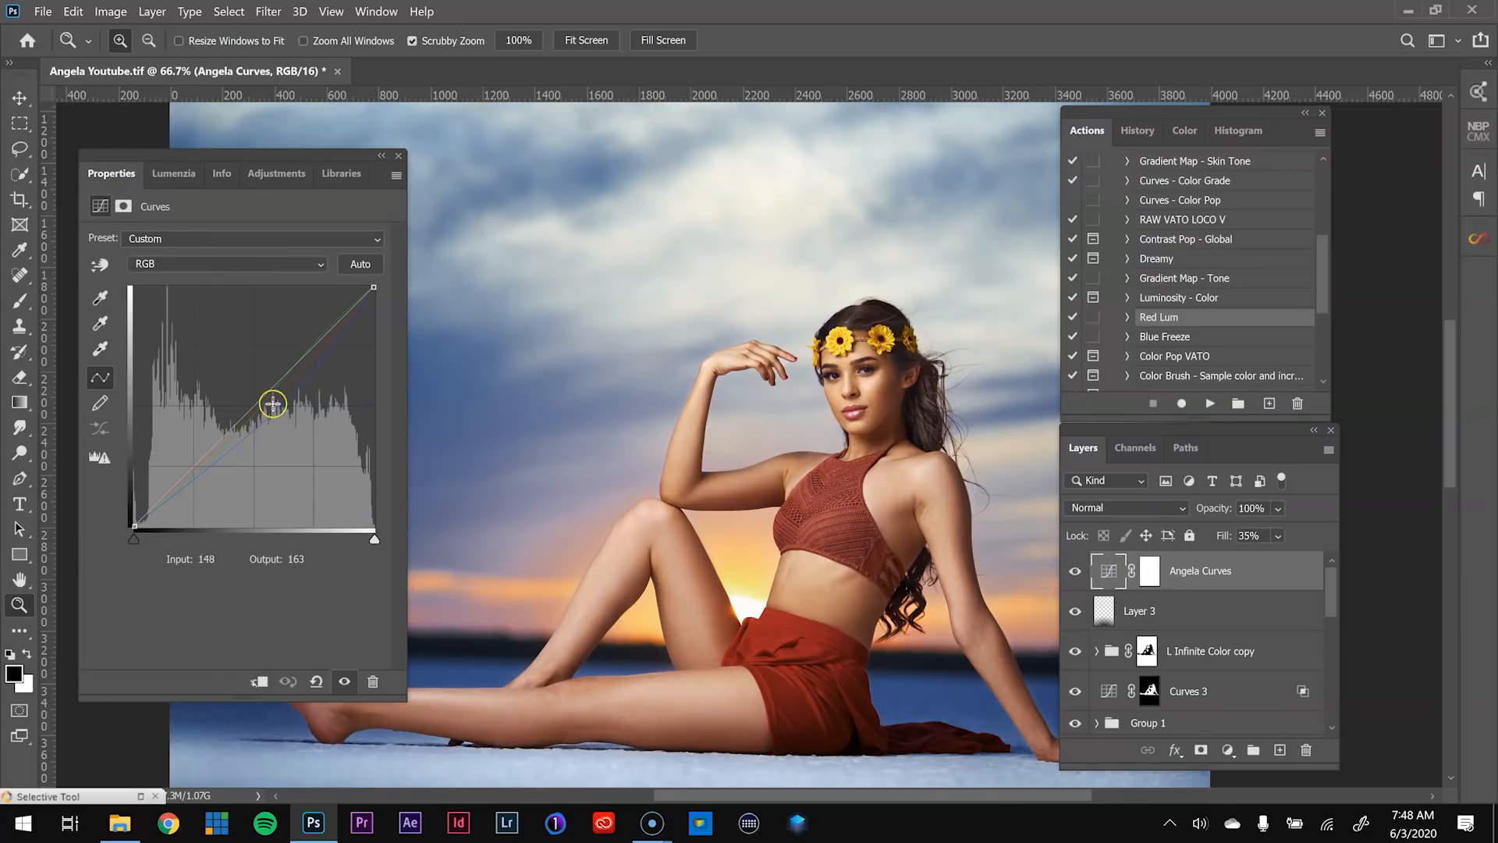
{"action": "left_click", "coordinate": [272, 269]}
{"action": "left_click", "coordinate": [227, 291]}
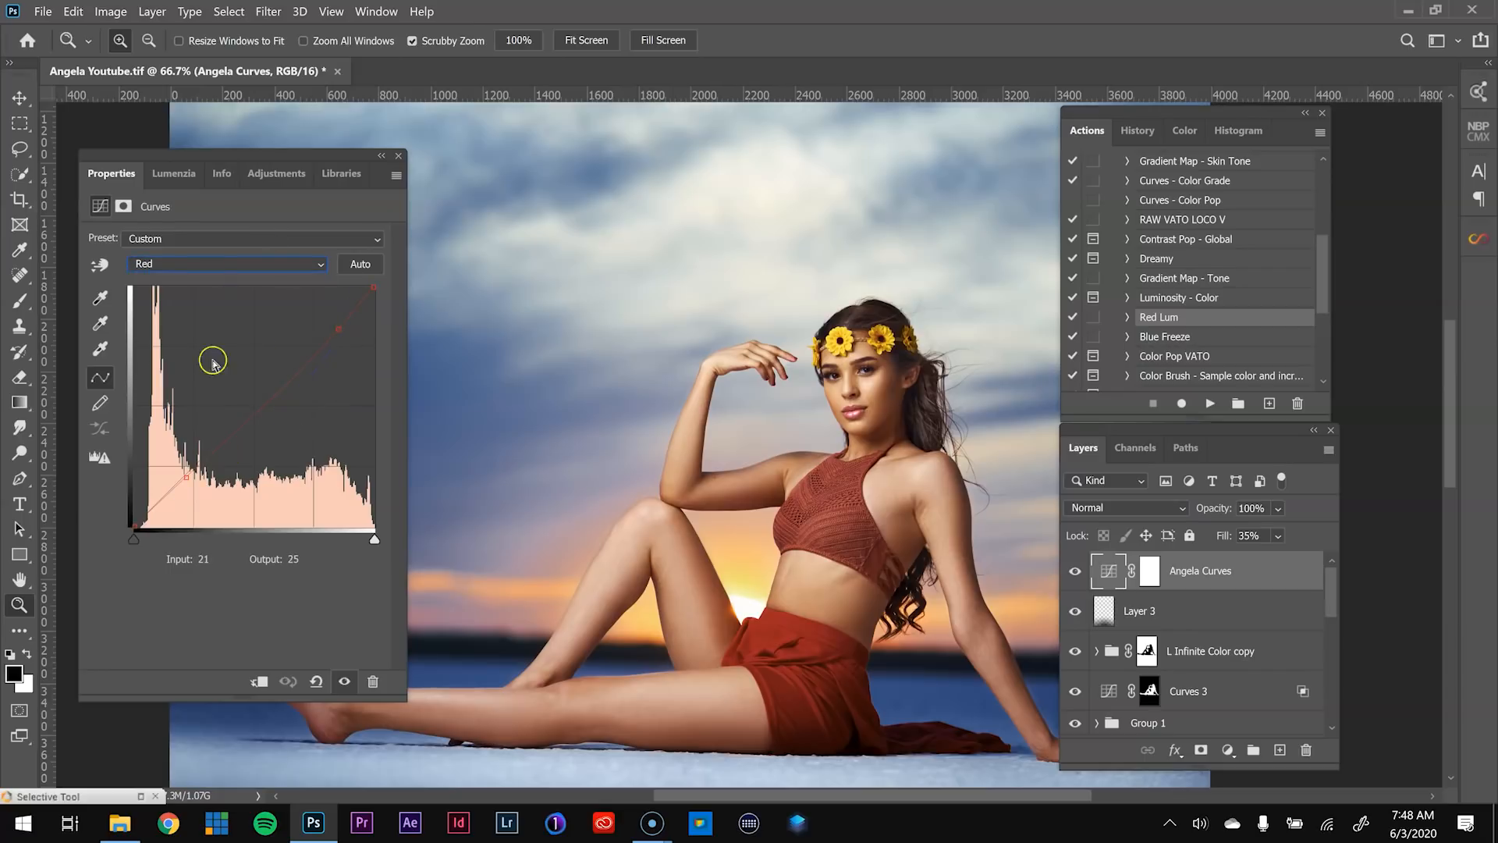
{"action": "left_click", "coordinate": [226, 263]}
{"action": "left_click", "coordinate": [226, 304]}
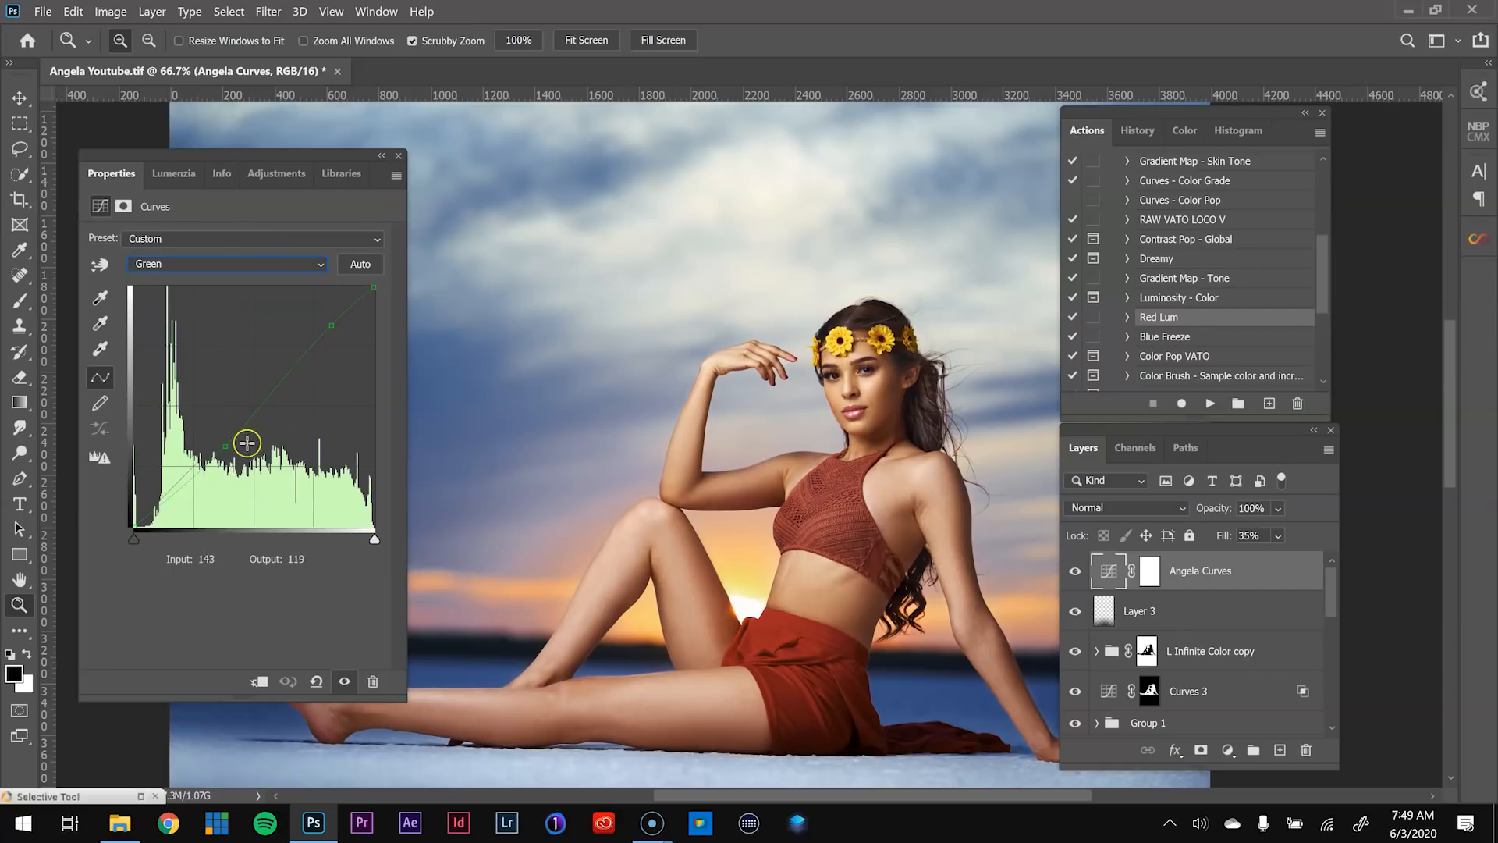
{"action": "left_click", "coordinate": [277, 264]}
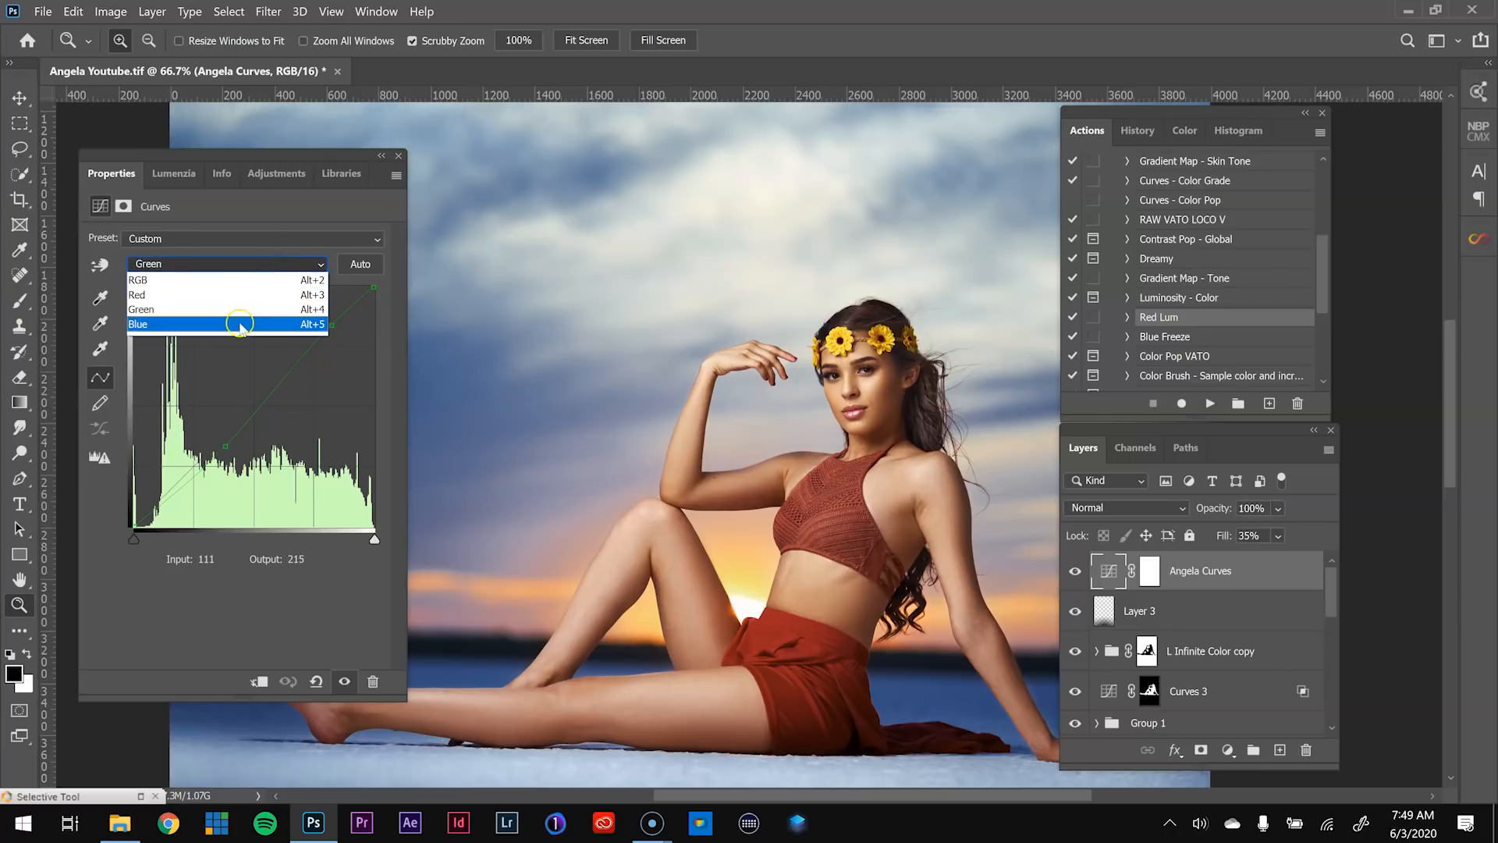
{"action": "left_click", "coordinate": [273, 322]}
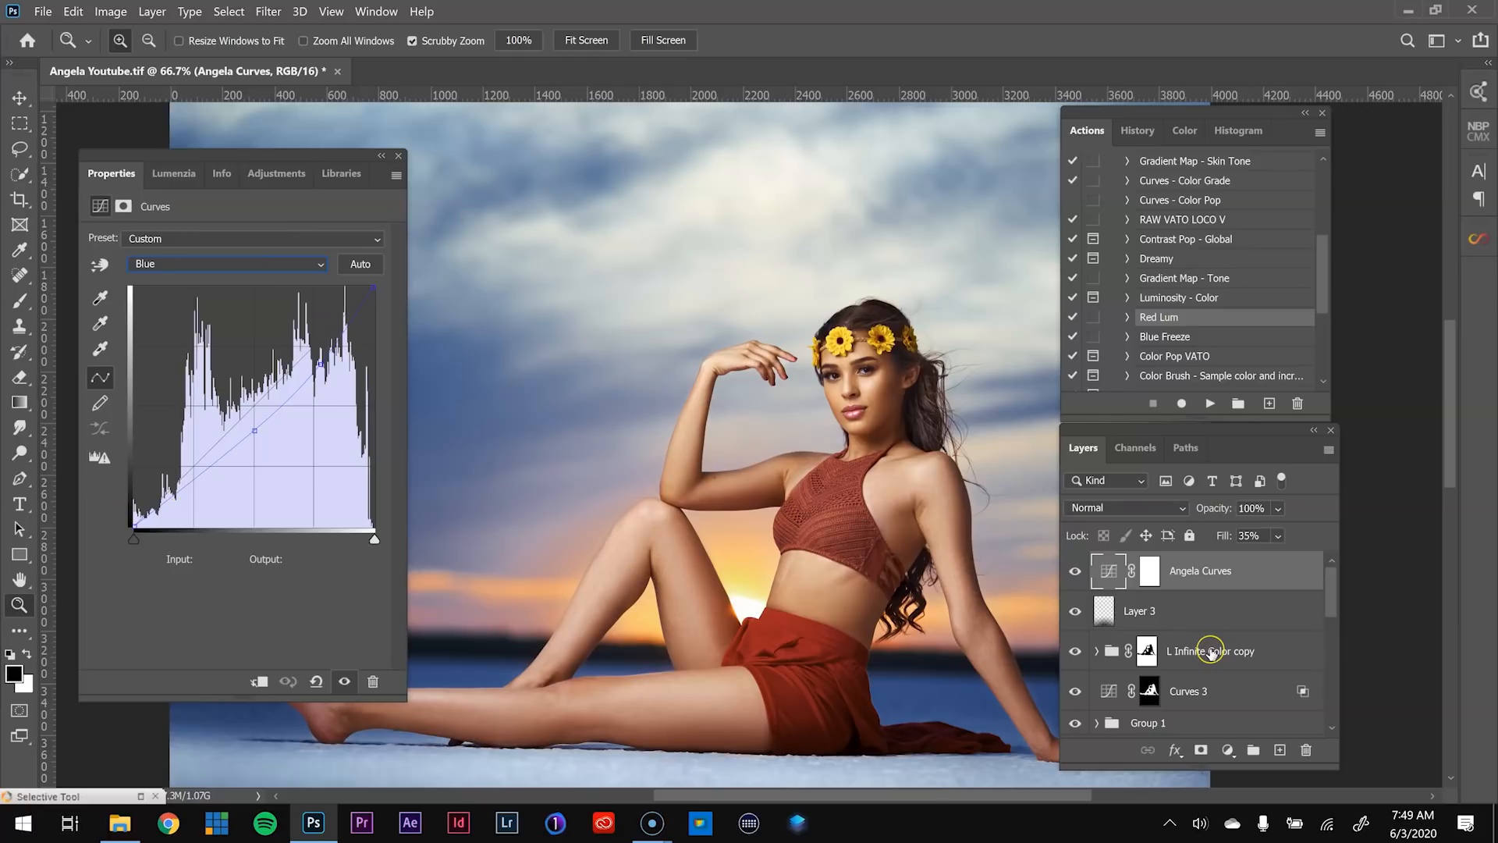
- Compare the whole image between the original Background alone and all edit layers shown
{"action": "key", "text": "ctrl+minus"}
{"action": "key", "text": "ctrl+minus"}
{"action": "key", "text": "ctrl+minus"}
{"action": "key", "text": "ctrl+minus"}
{"action": "key", "text": "ctrl+minus"}
{"action": "key", "text": "ctrl+minus"}
{"action": "key", "text": "ctrl+plus"}
{"action": "key", "text": "ctrl+plus"}
{"action": "key", "text": "ctrl+plus"}
{"action": "scroll", "coordinate": [1171, 614], "scroll_direction": "down", "scroll_amount": 5}
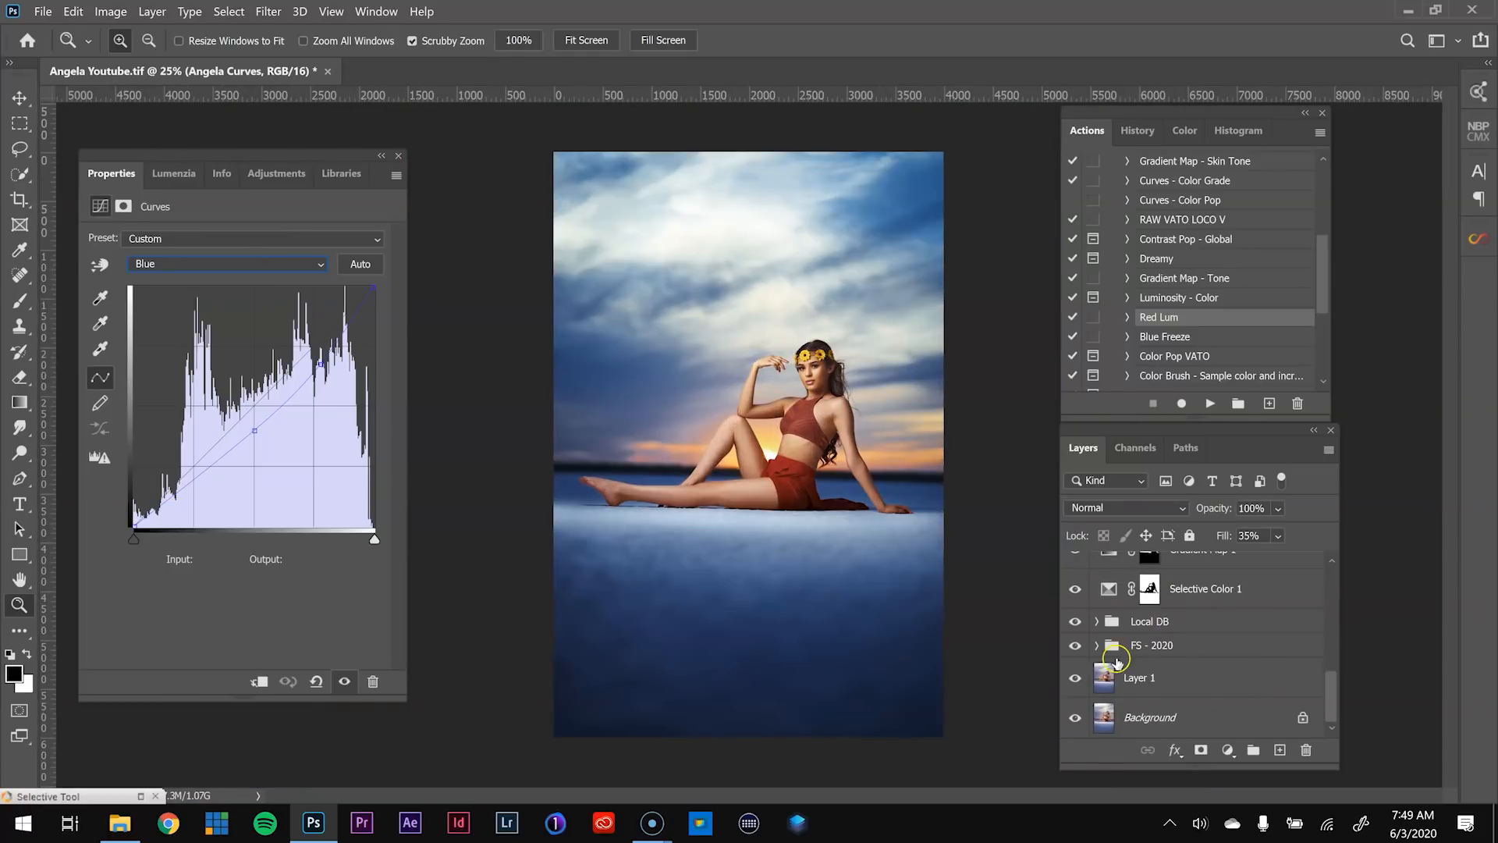
{"action": "key", "text": "alt"}
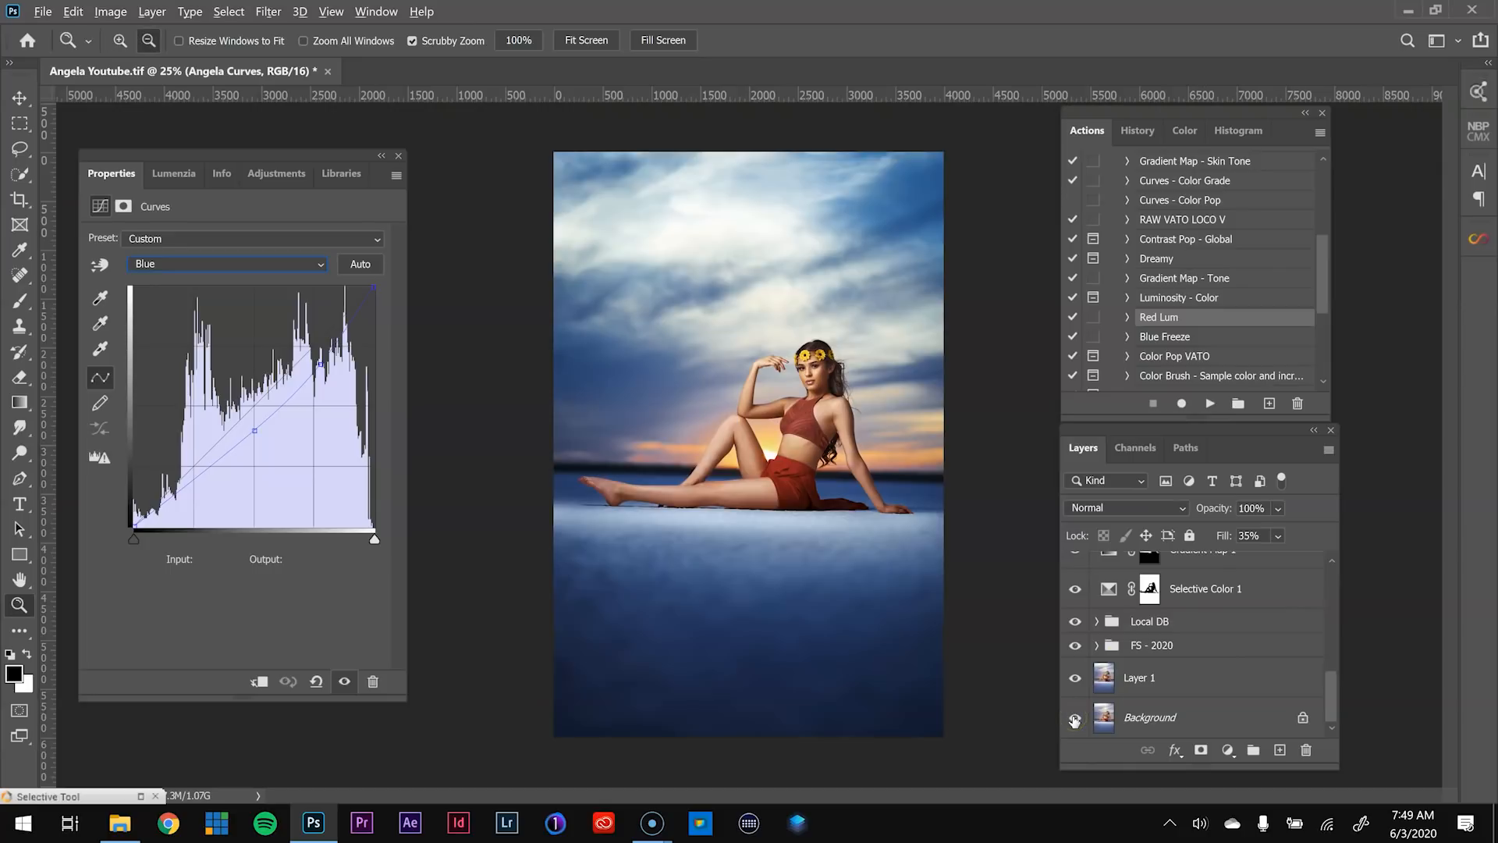
{"action": "left_click", "coordinate": [1075, 719], "text": "alt"}
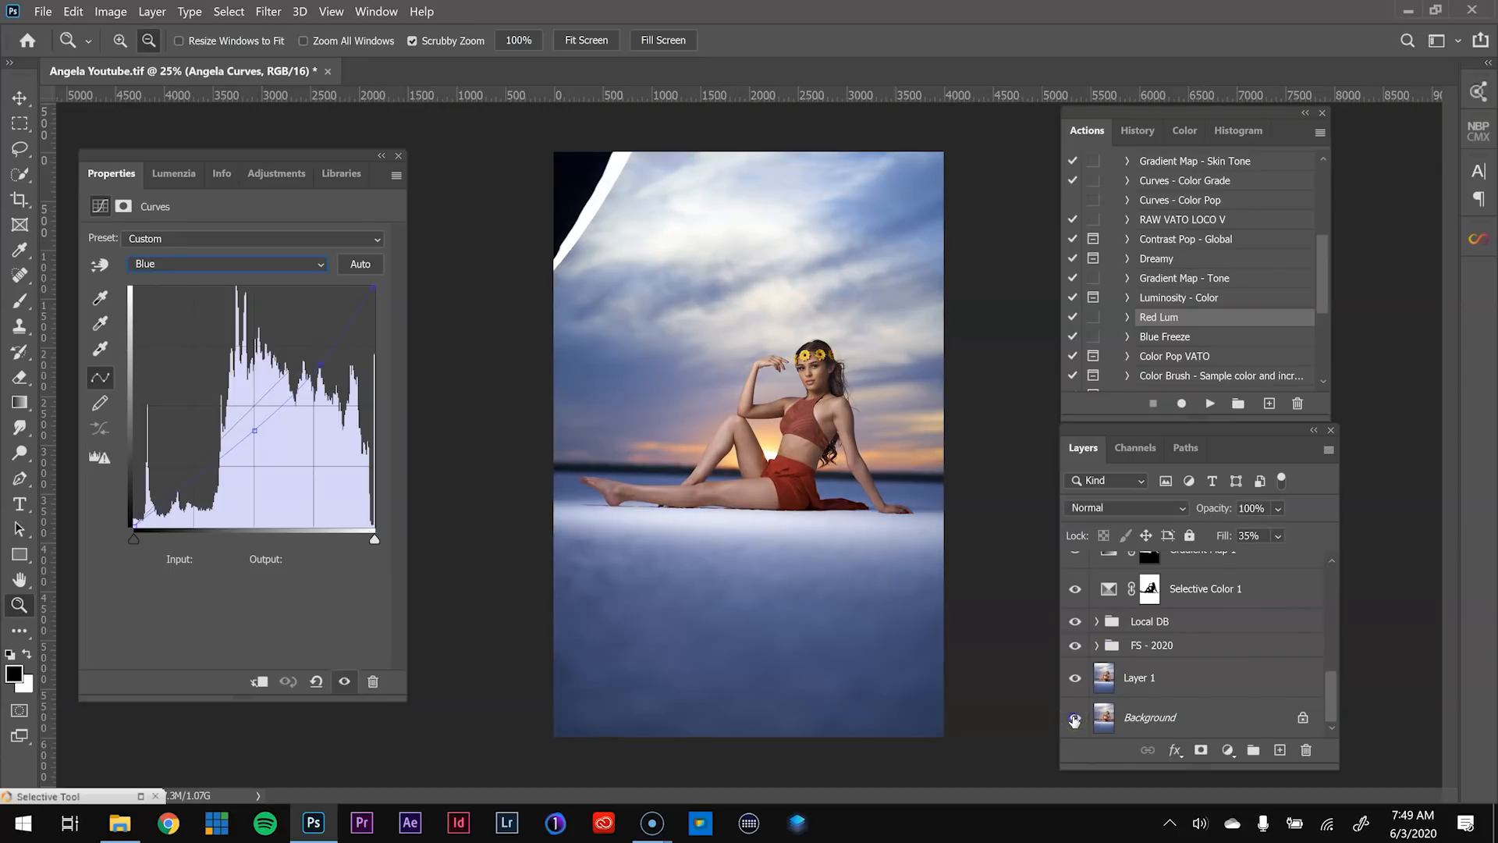
{"action": "left_click", "coordinate": [1075, 719], "text": "alt"}
{"action": "left_click", "coordinate": [1075, 720], "text": "alt"}
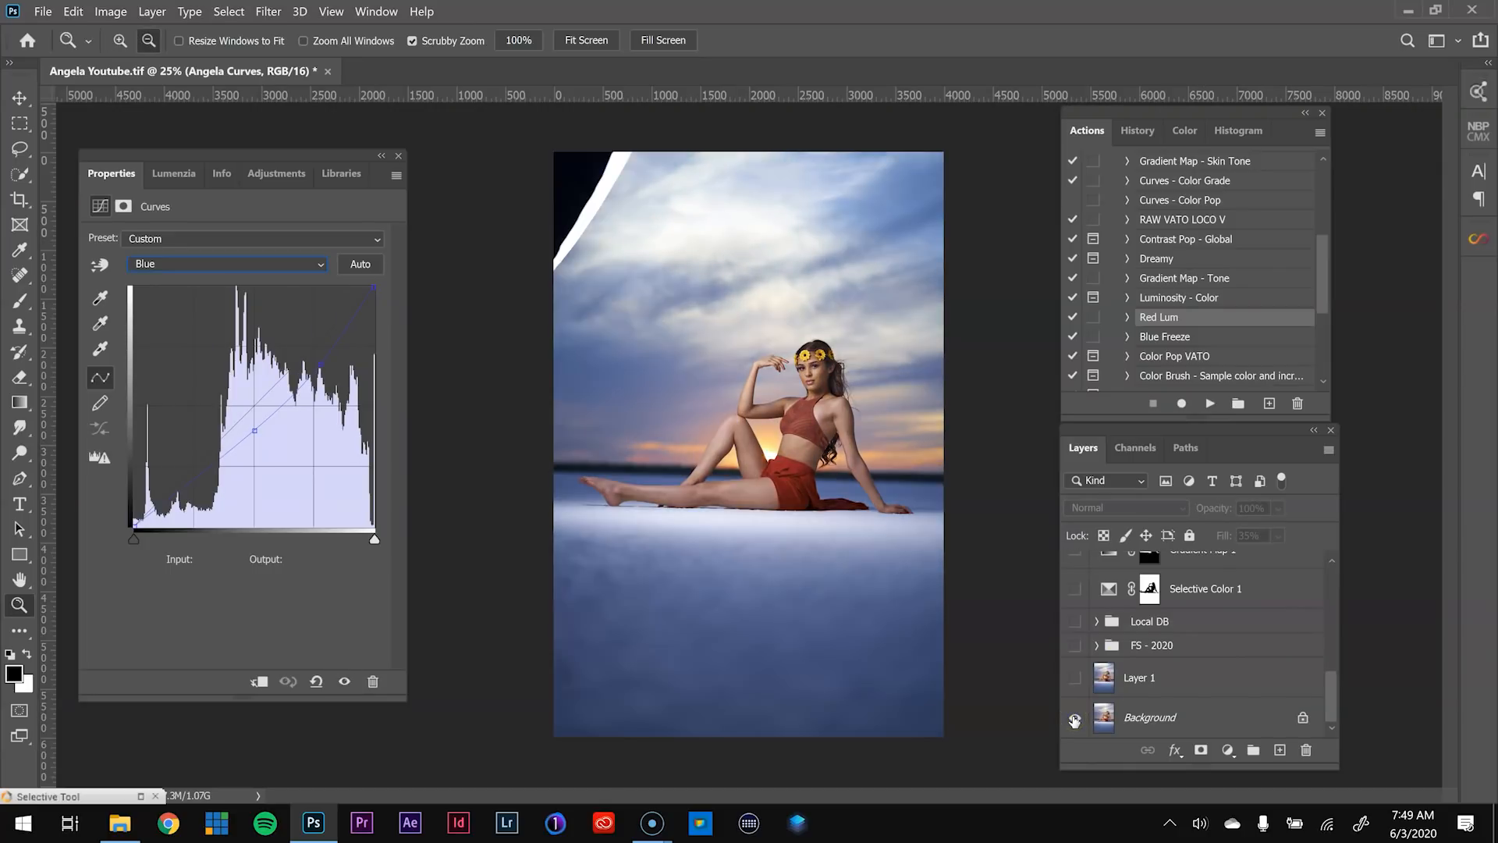
{"action": "left_click", "coordinate": [1075, 720], "text": "alt"}
{"action": "left_click", "coordinate": [1075, 720], "text": "alt"}
{"action": "left_click", "coordinate": [1075, 719], "text": "alt"}
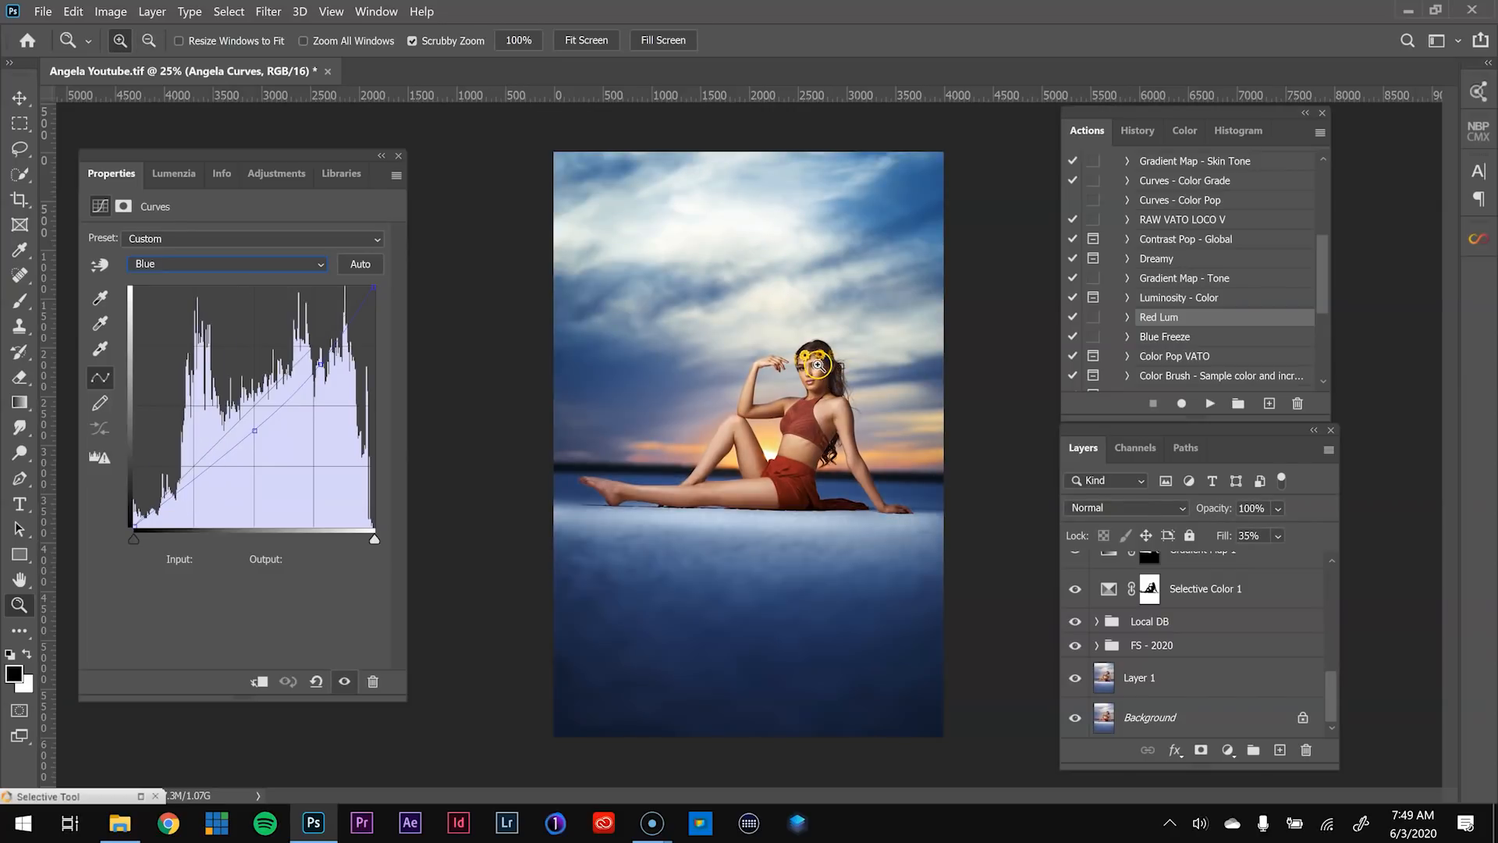
- Compare the subject's face and body up close between the original Background alone and all edit layers shown
{"action": "left_click", "coordinate": [818, 364]}
{"action": "left_click", "coordinate": [909, 462]}
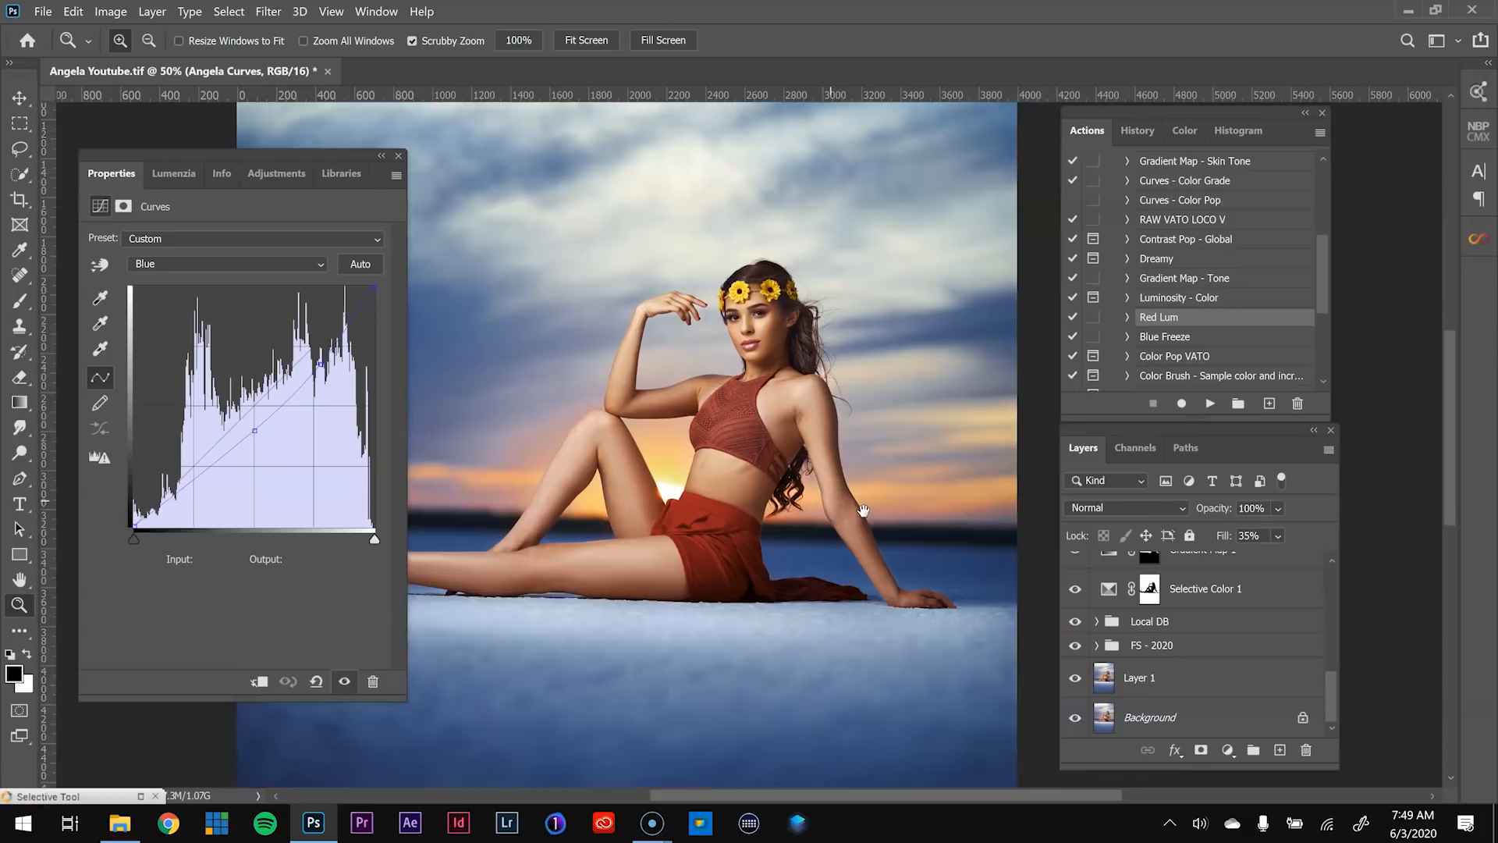
{"action": "left_click", "coordinate": [1077, 723], "text": "alt"}
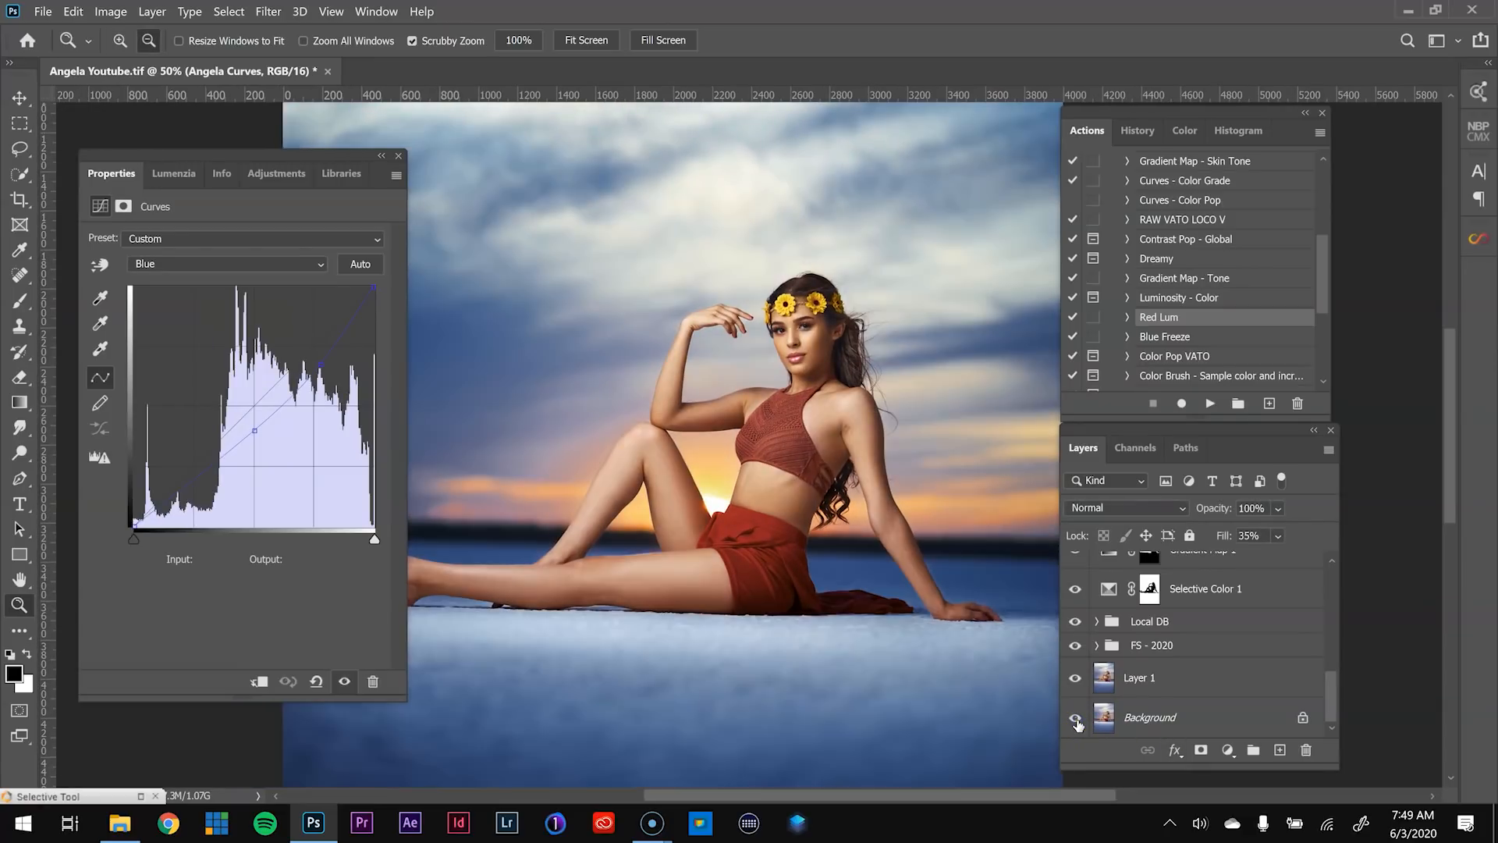
{"action": "left_click", "coordinate": [1077, 718], "text": "alt"}
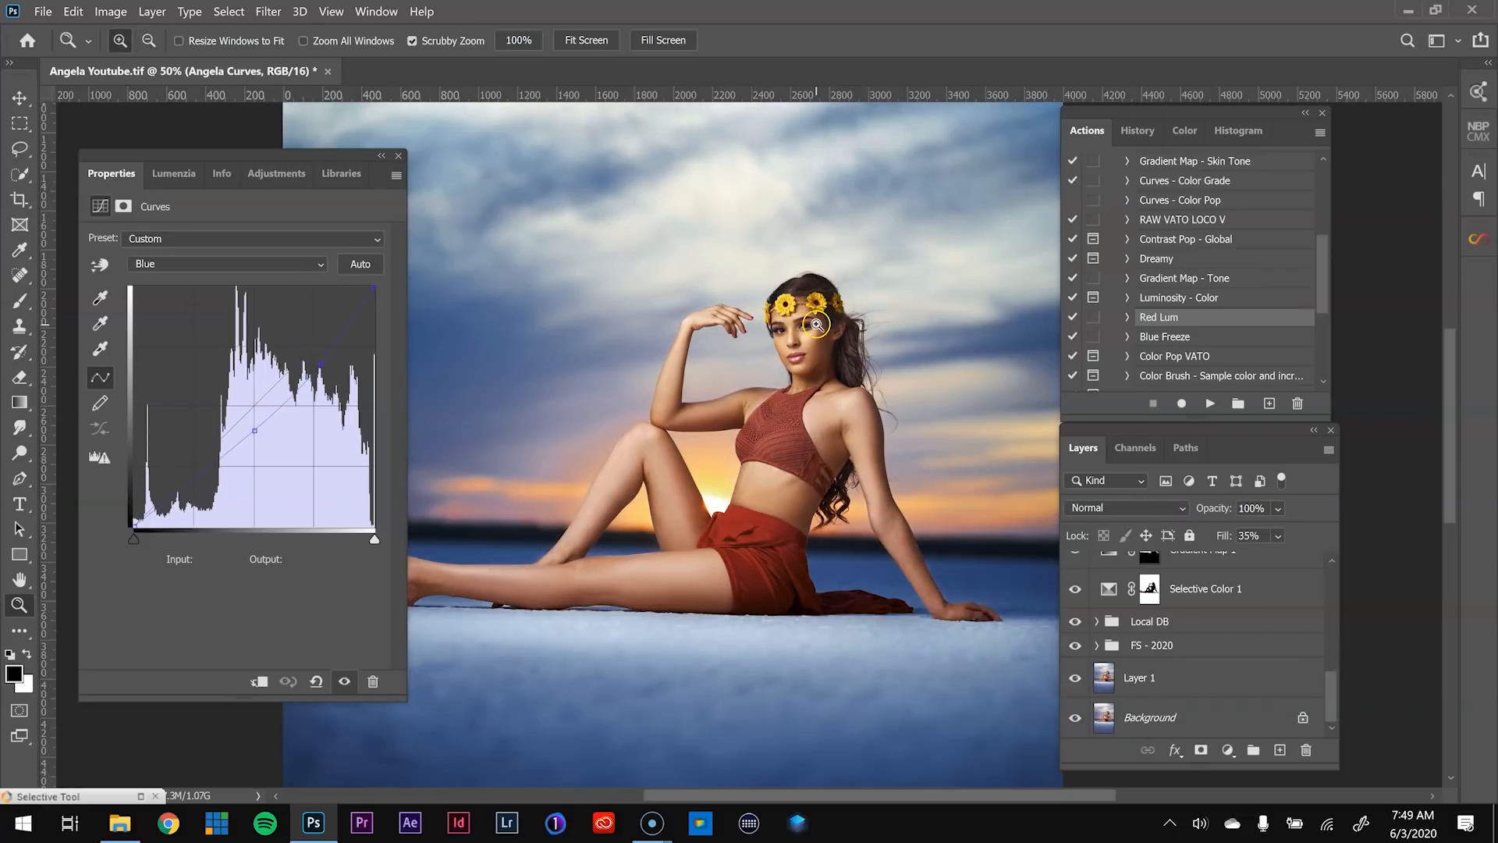
{"action": "left_click", "coordinate": [818, 316]}
{"action": "left_click", "coordinate": [1085, 719], "text": "alt"}
{"action": "left_click", "coordinate": [892, 514]}
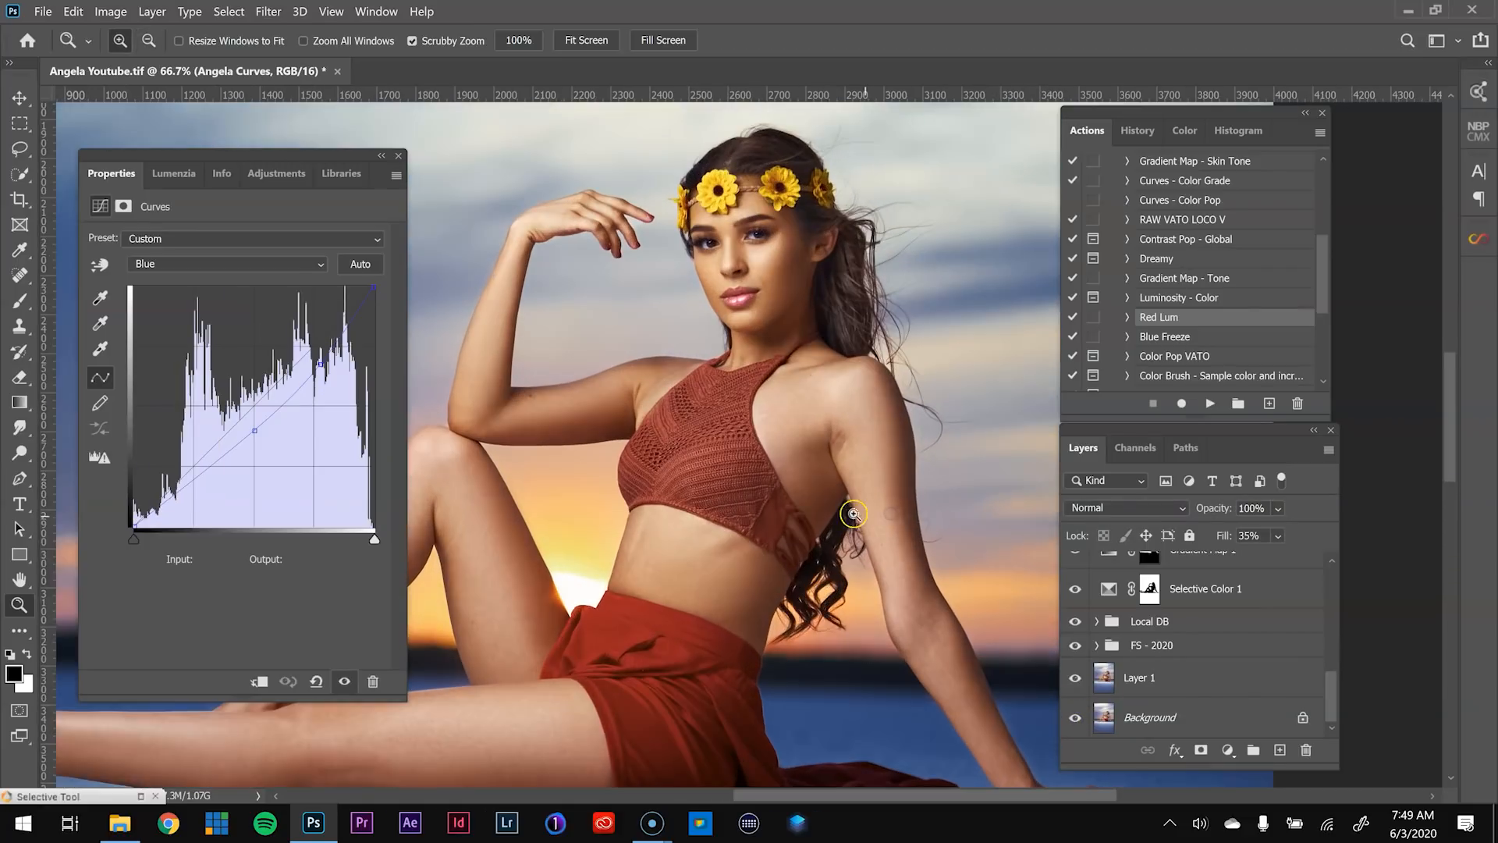
{"action": "left_click", "coordinate": [1078, 719], "text": "alt"}
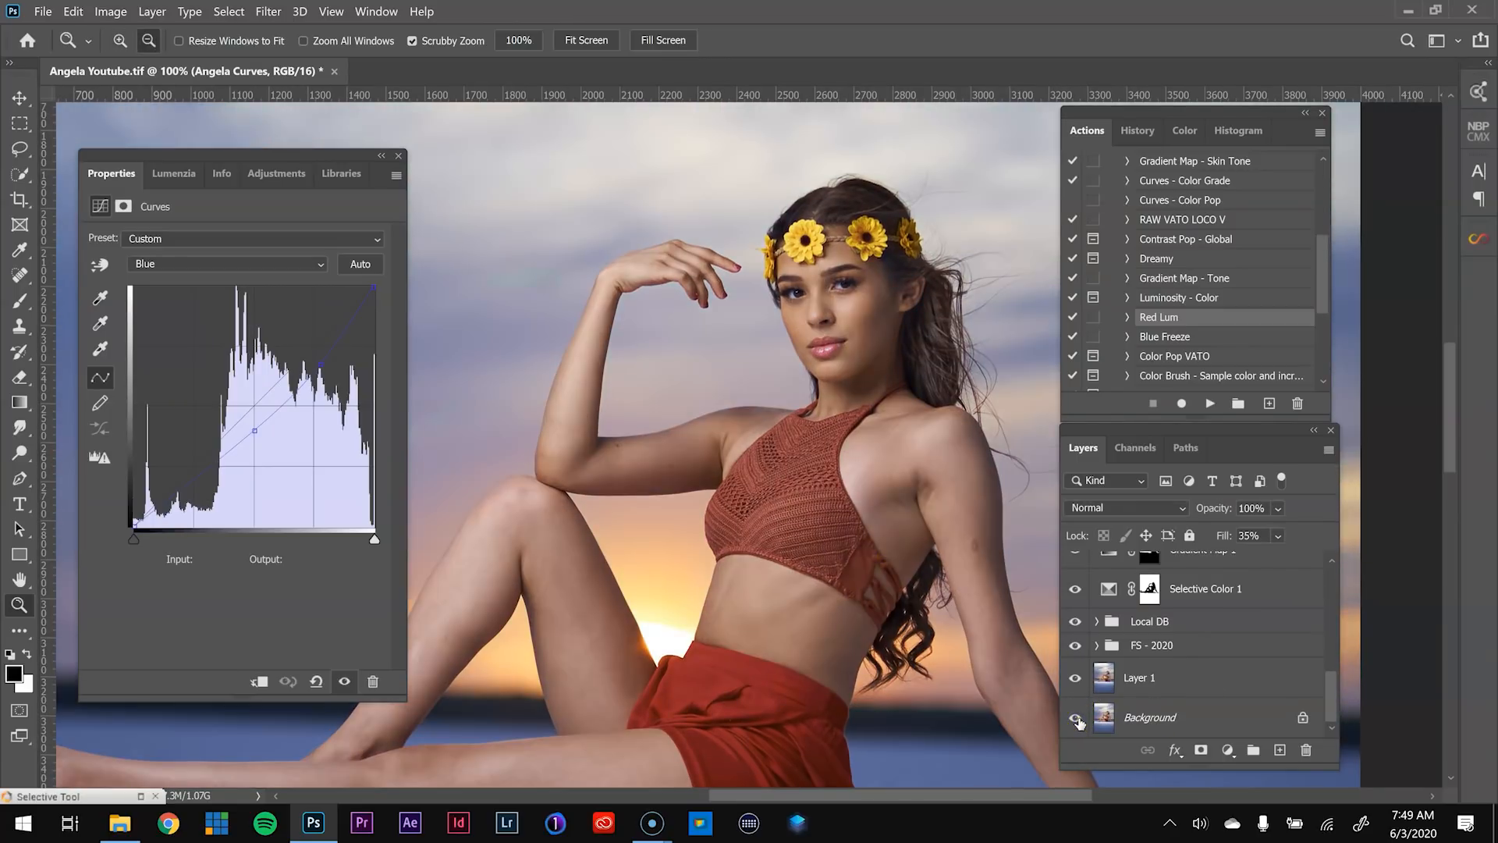
{"action": "key", "text": "ctrl+0"}
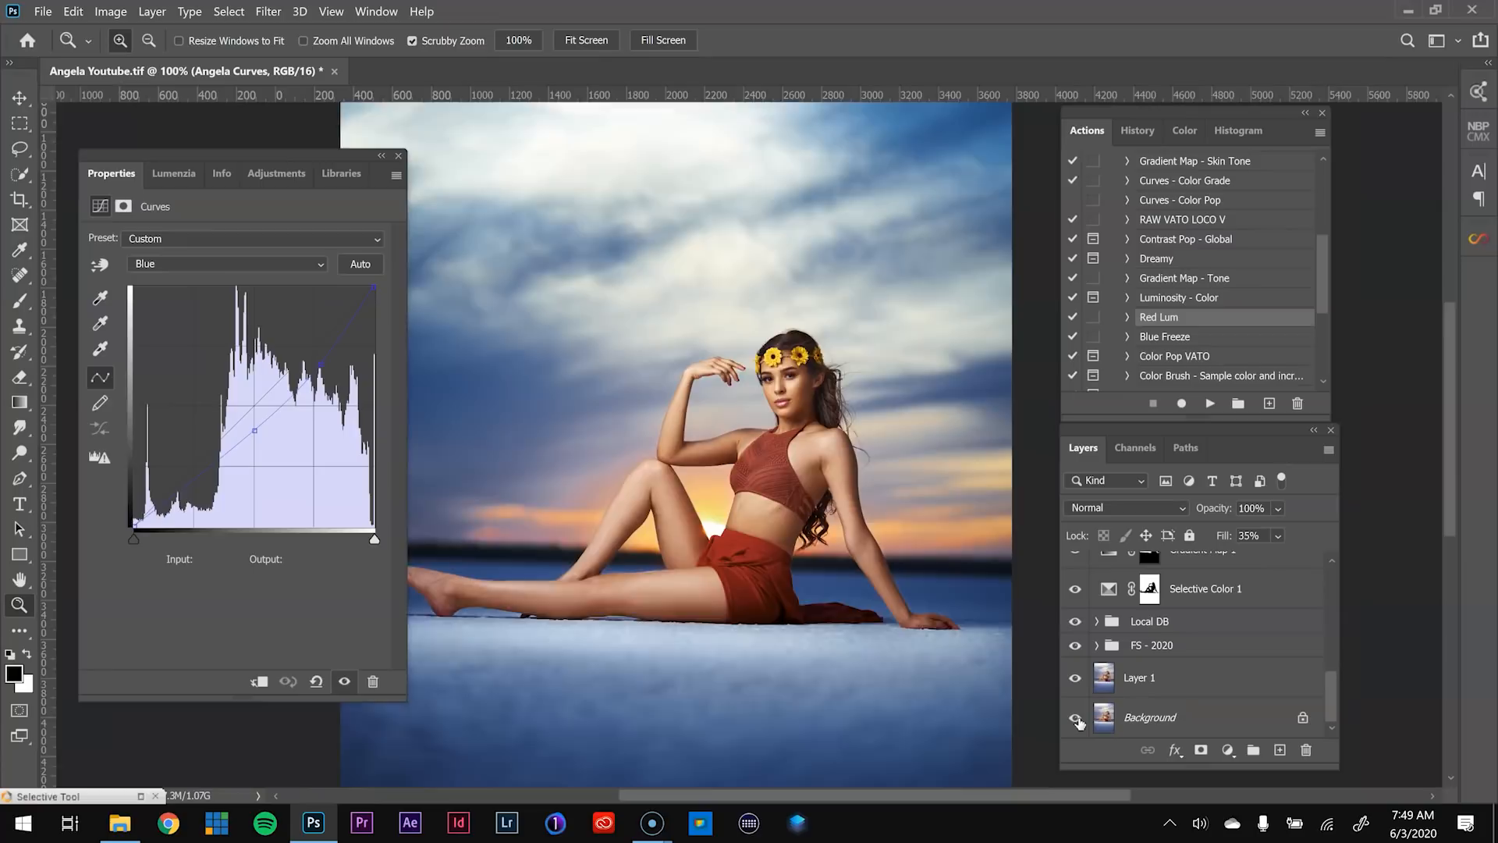